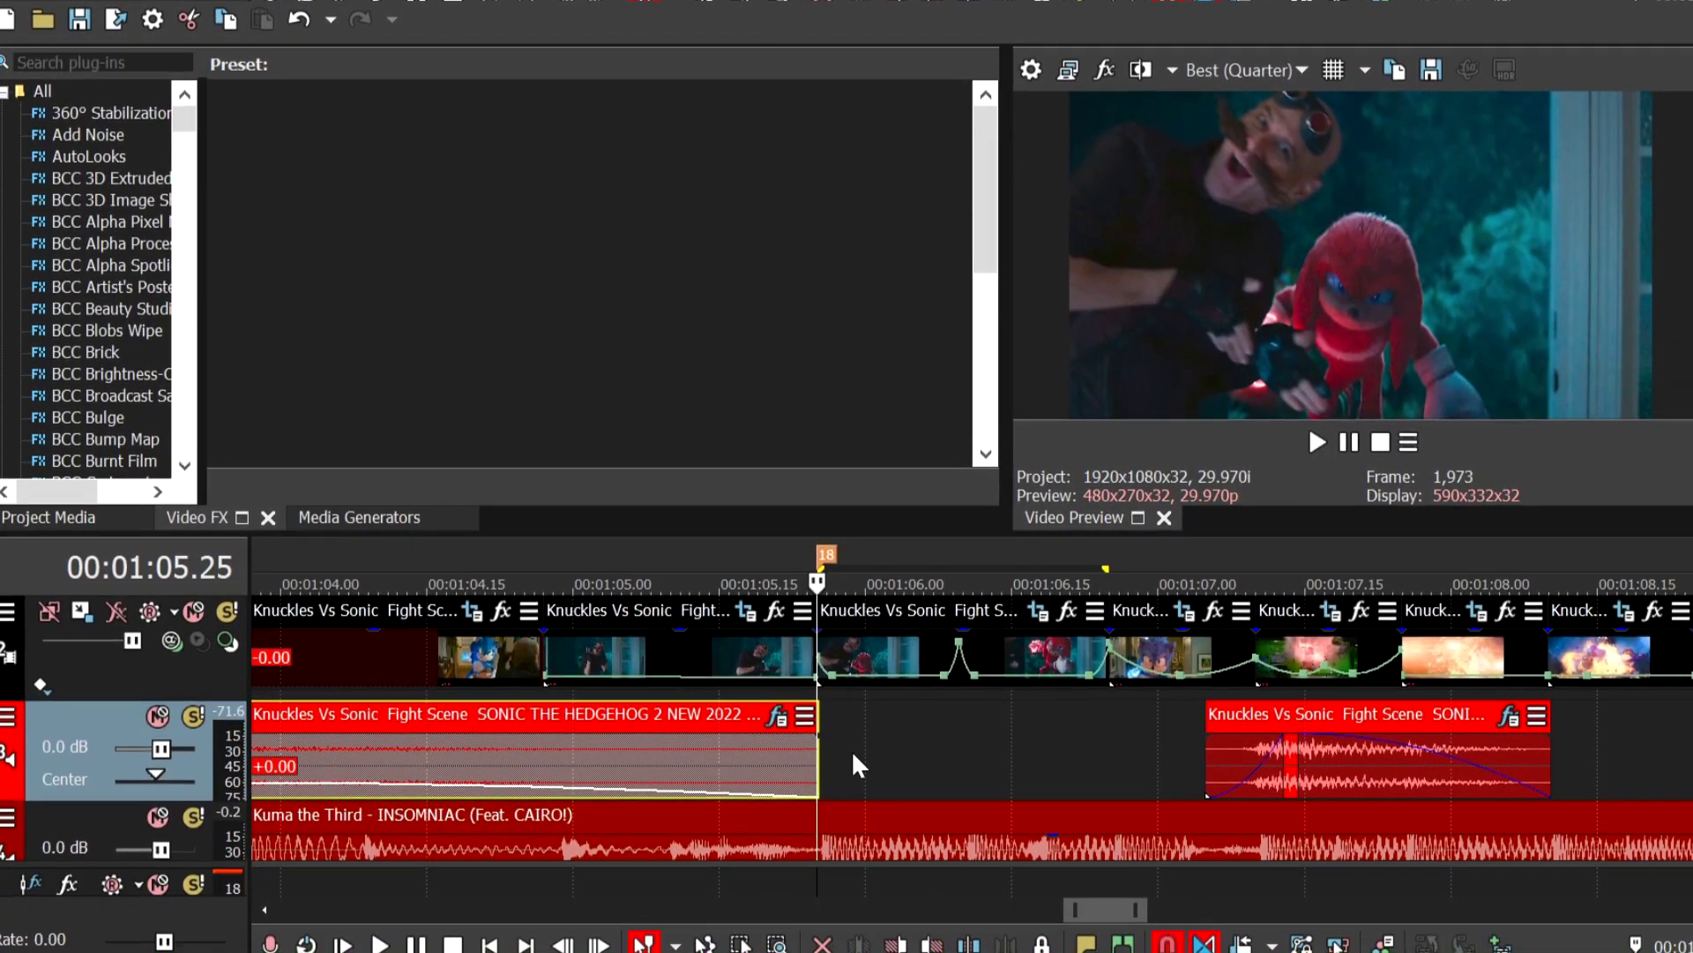
Step: Search the video effects for "shake" and apply S_Shake's OP preset to the video clip starting at 00:01:05.25
{"action": "left_click", "coordinate": [81, 62]}
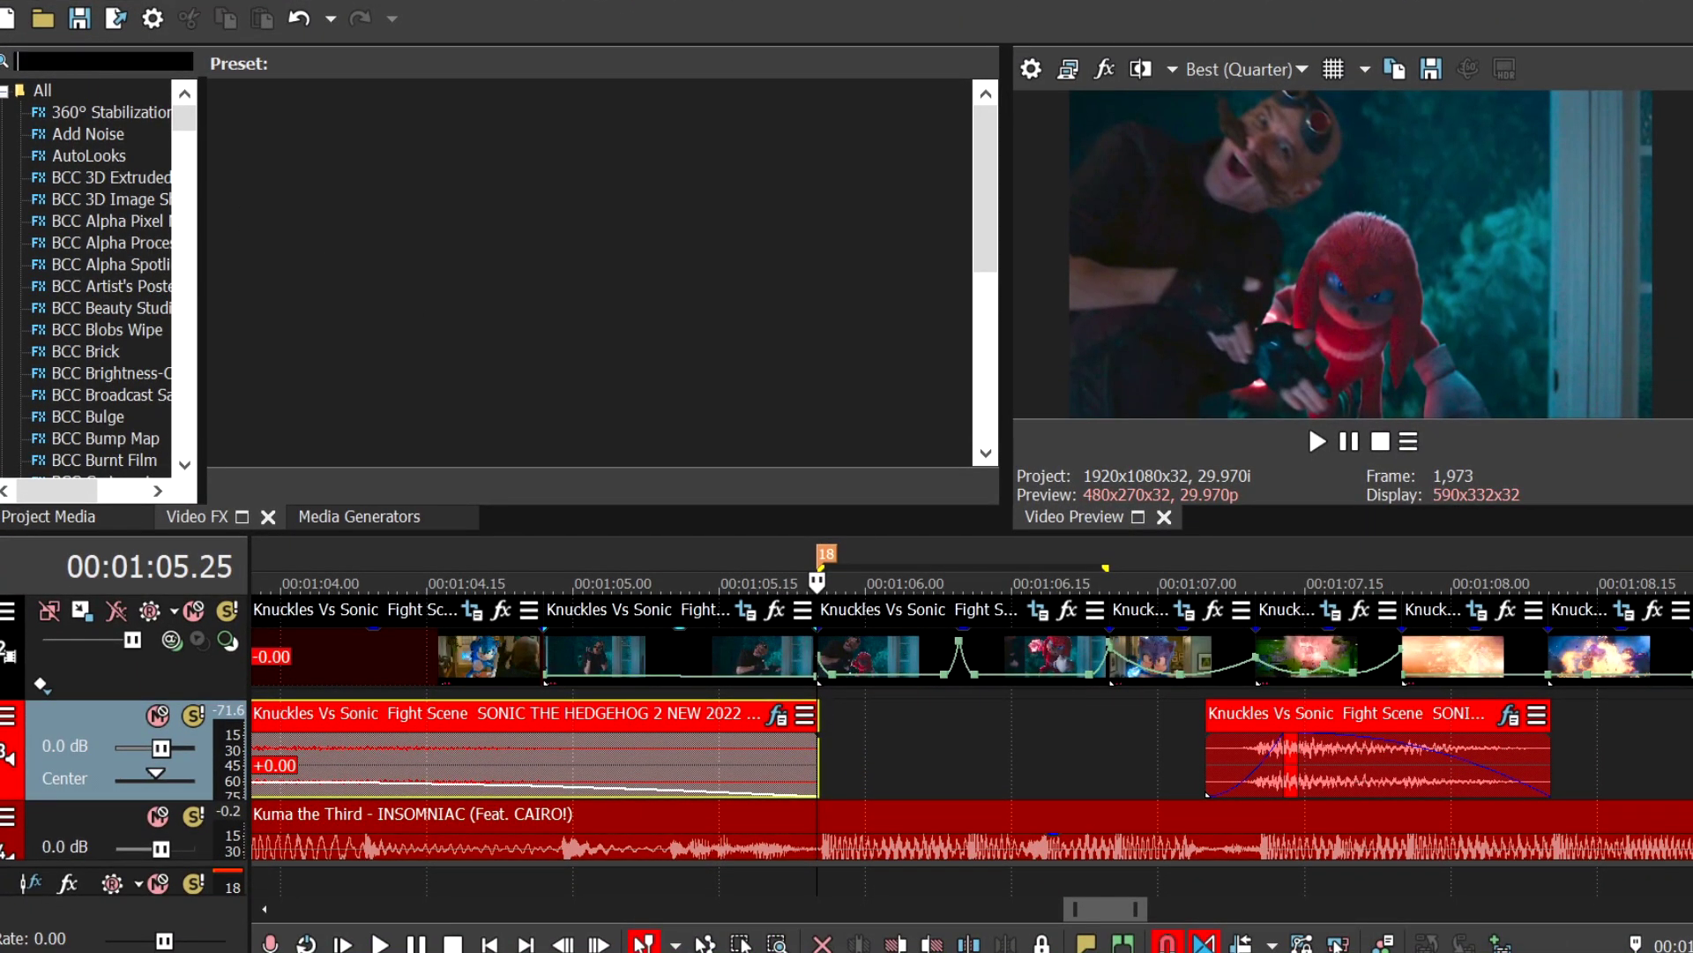
{"action": "type", "text": "sh"}
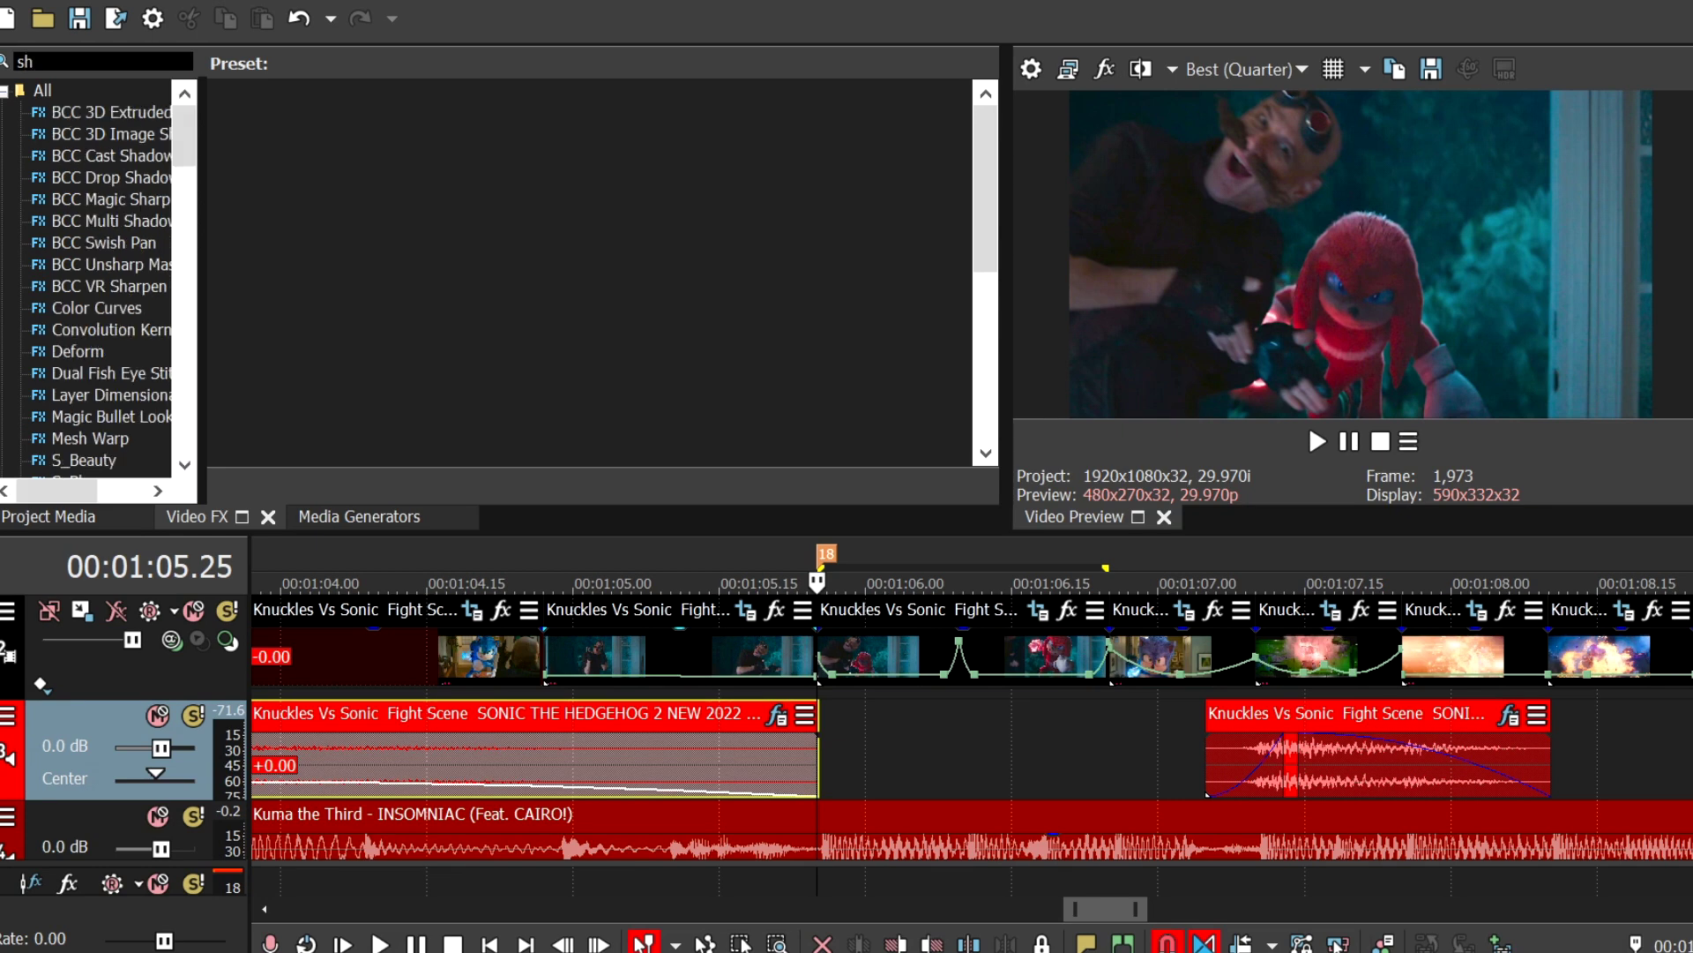
{"action": "type", "text": "ake"}
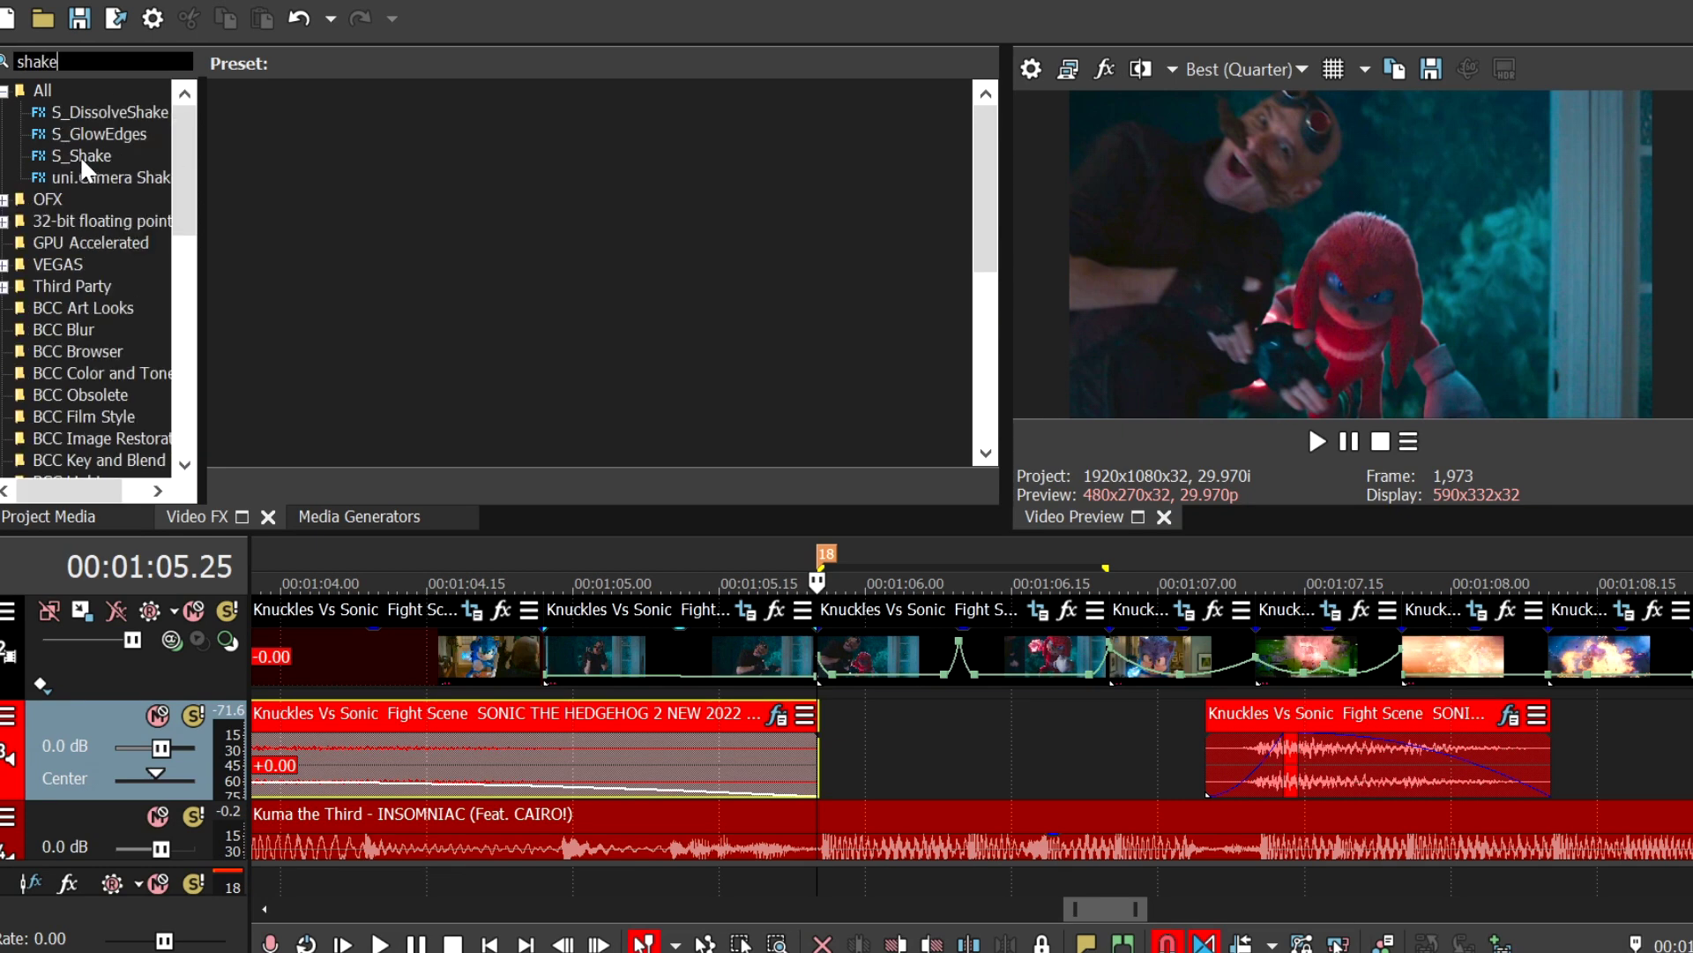
{"action": "left_click", "coordinate": [80, 155]}
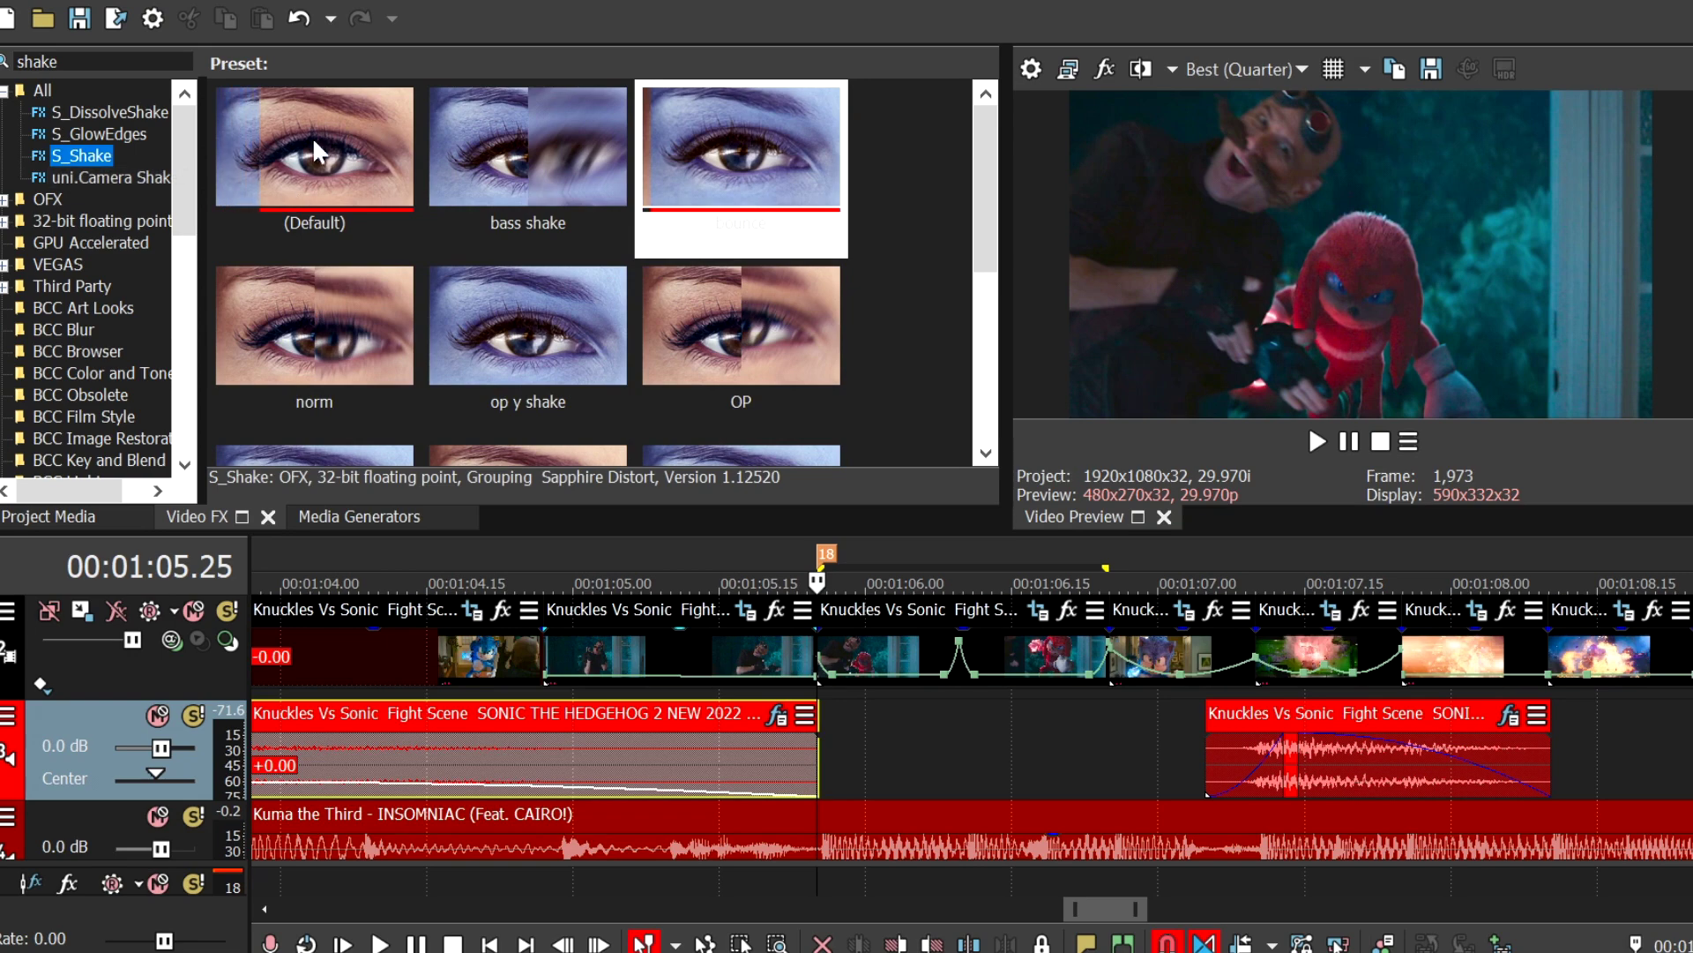
{"action": "left_click_drag", "start_coordinate": [770, 304], "coordinate": [870, 638]}
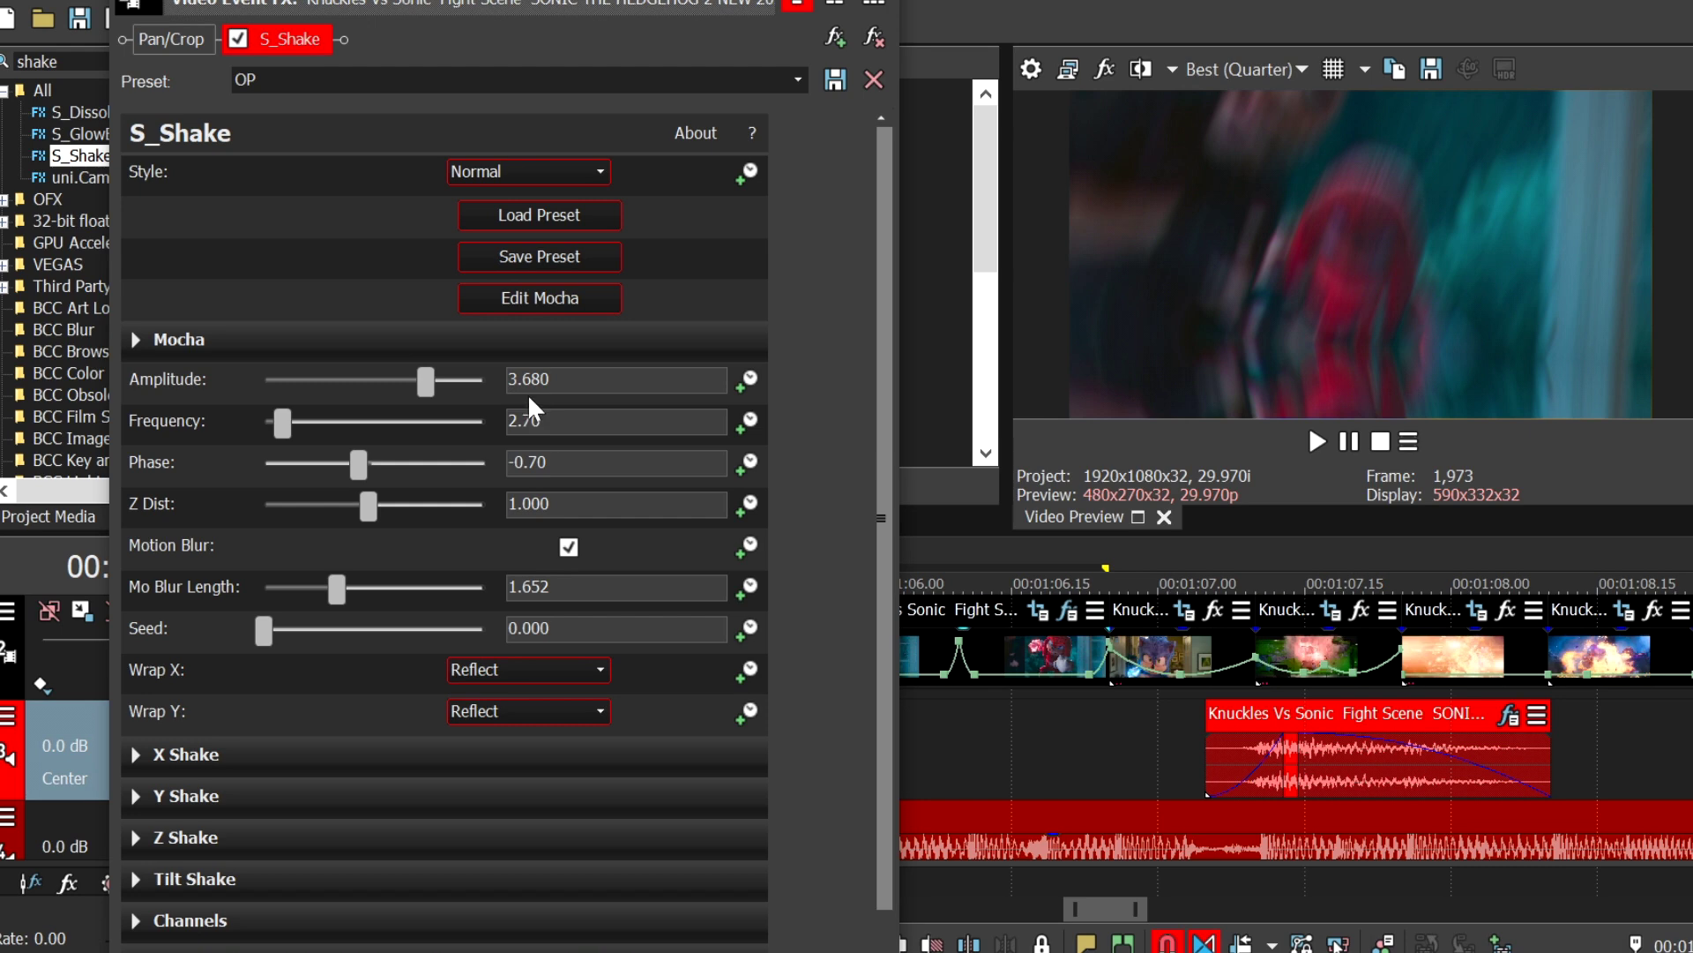
Step: Examine the OP preset's main shake parameters and its X Shake and Y Shake settings
{"action": "left_click_drag", "start_coordinate": [382, 392], "coordinate": [426, 389]}
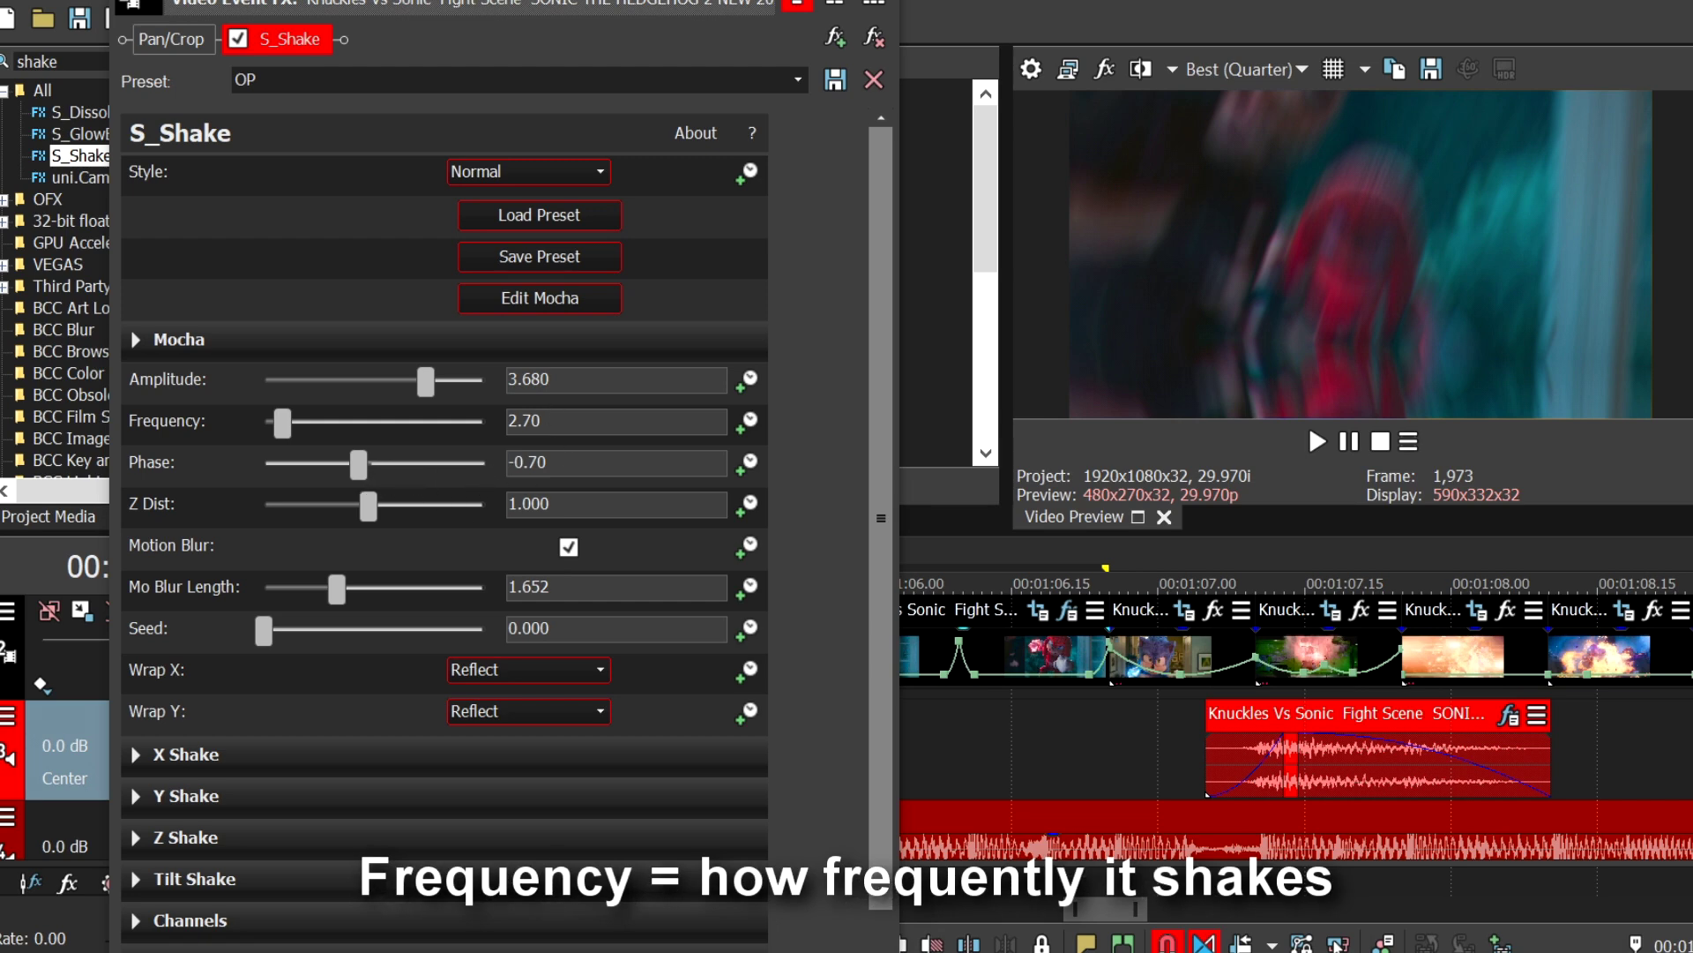
{"action": "scroll", "coordinate": [178, 635], "scroll_direction": "down", "scroll_amount": 1}
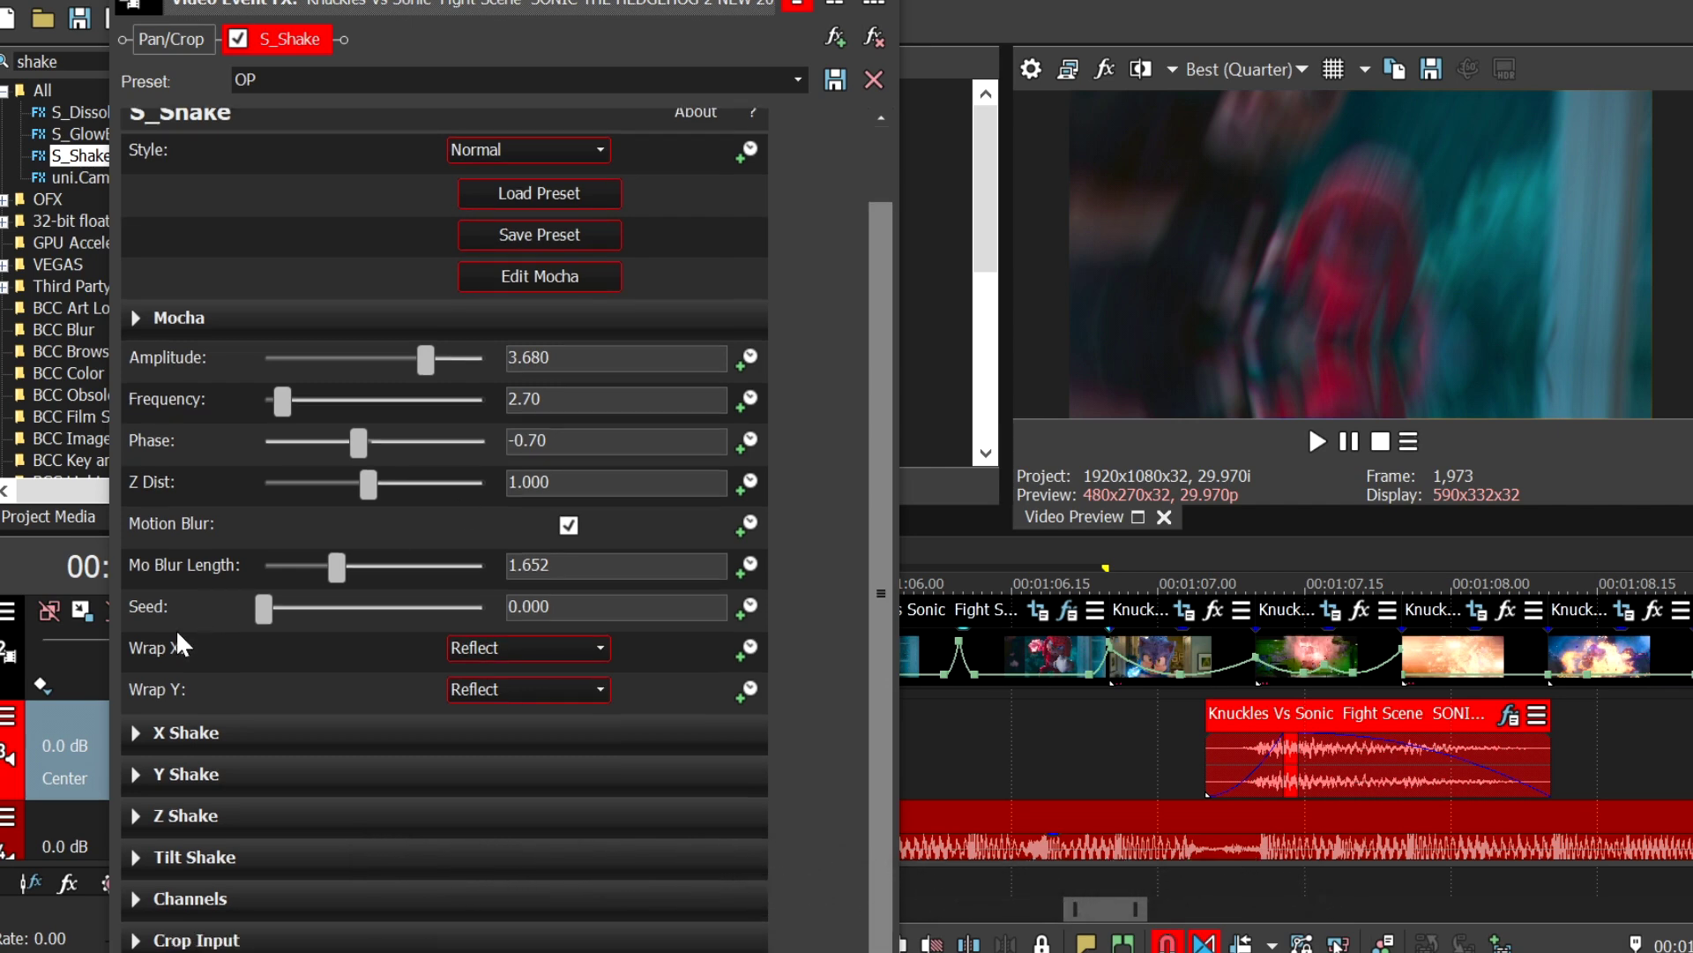
{"action": "left_click", "coordinate": [134, 734]}
{"action": "scroll", "coordinate": [197, 626], "scroll_direction": "down", "scroll_amount": 5}
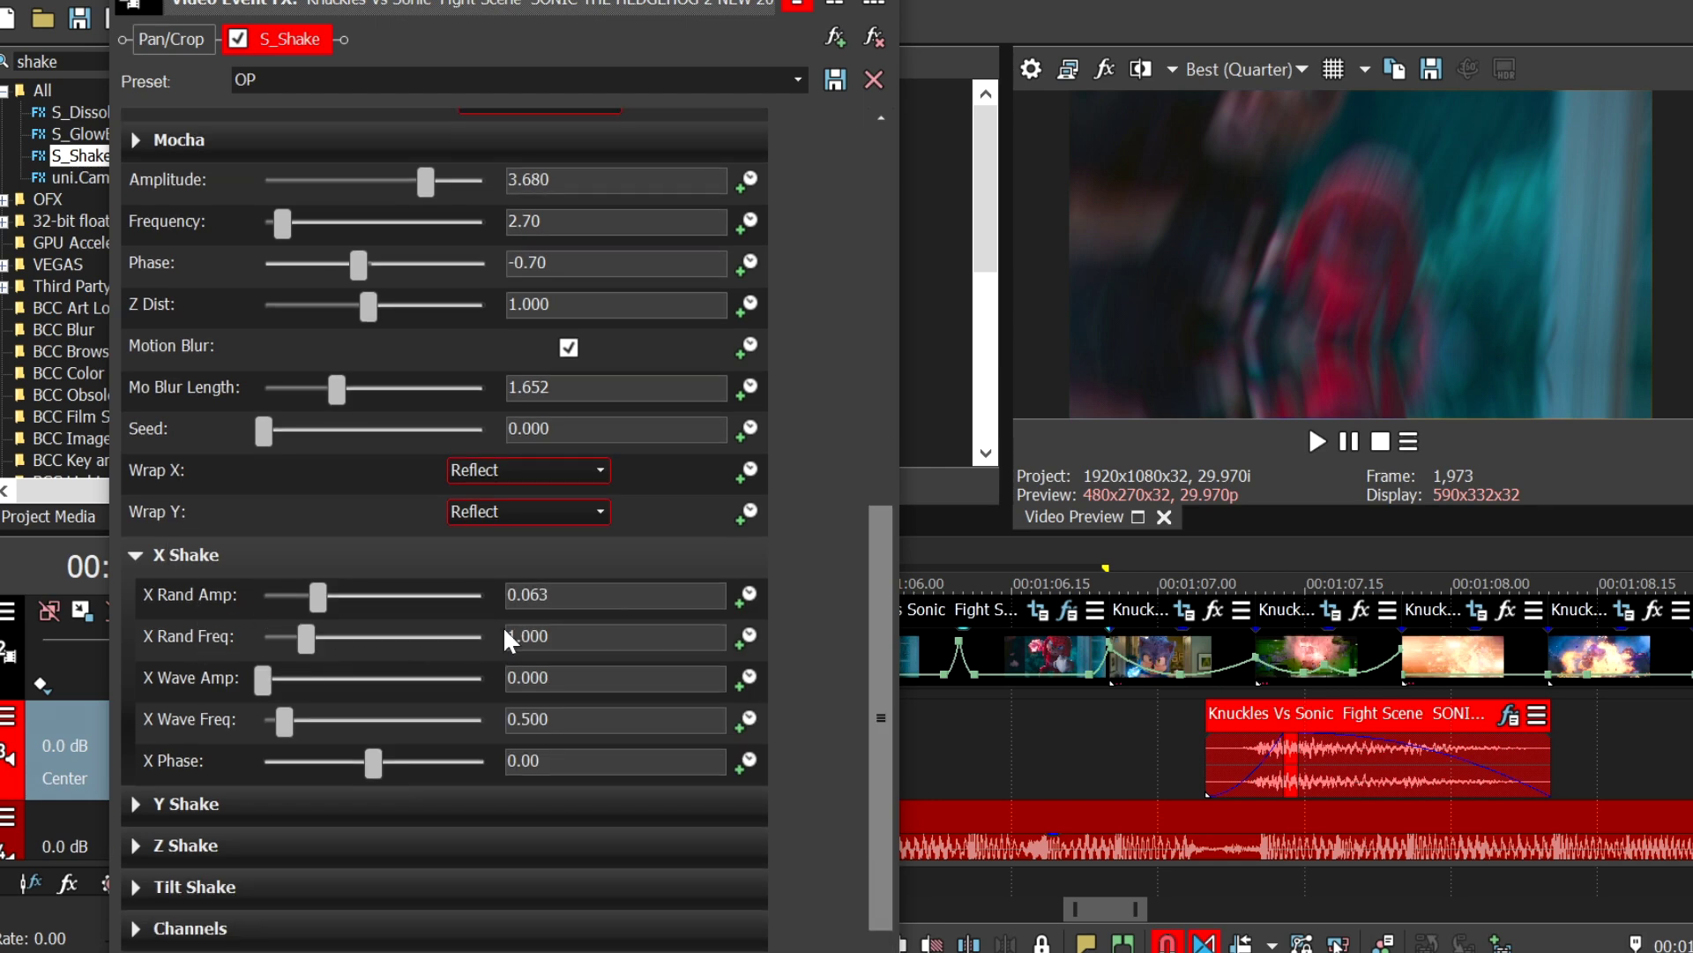
{"action": "left_click", "coordinate": [146, 557]}
{"action": "left_click", "coordinate": [134, 594]}
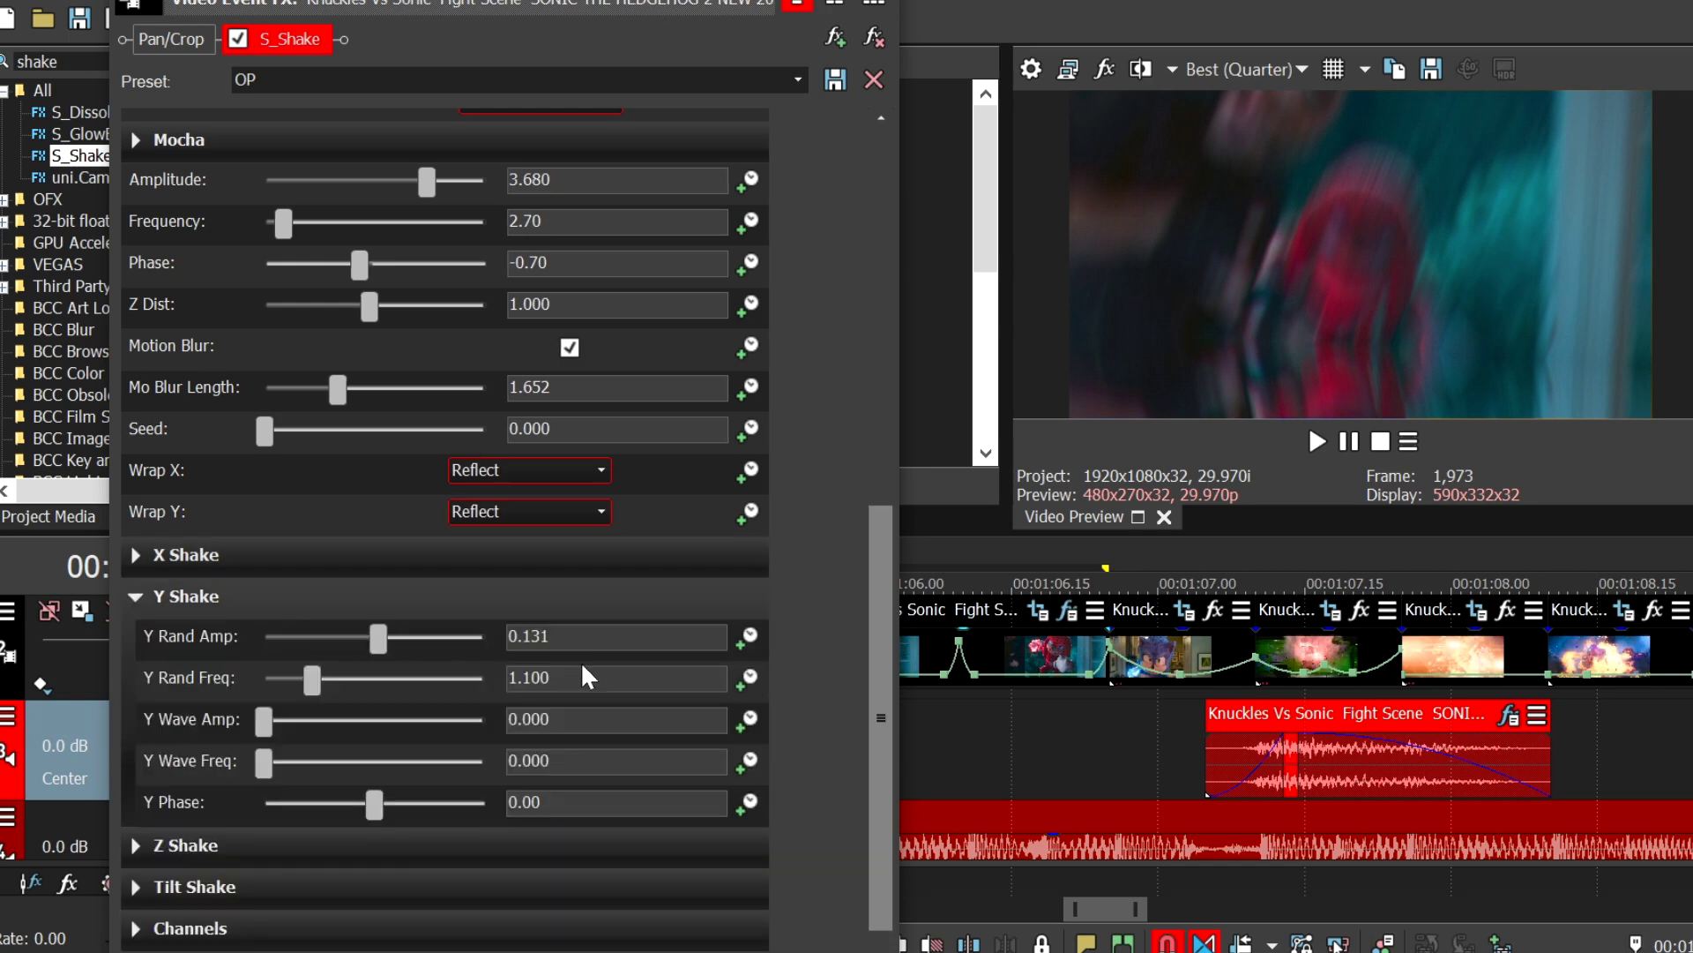
{"action": "left_click", "coordinate": [134, 593]}
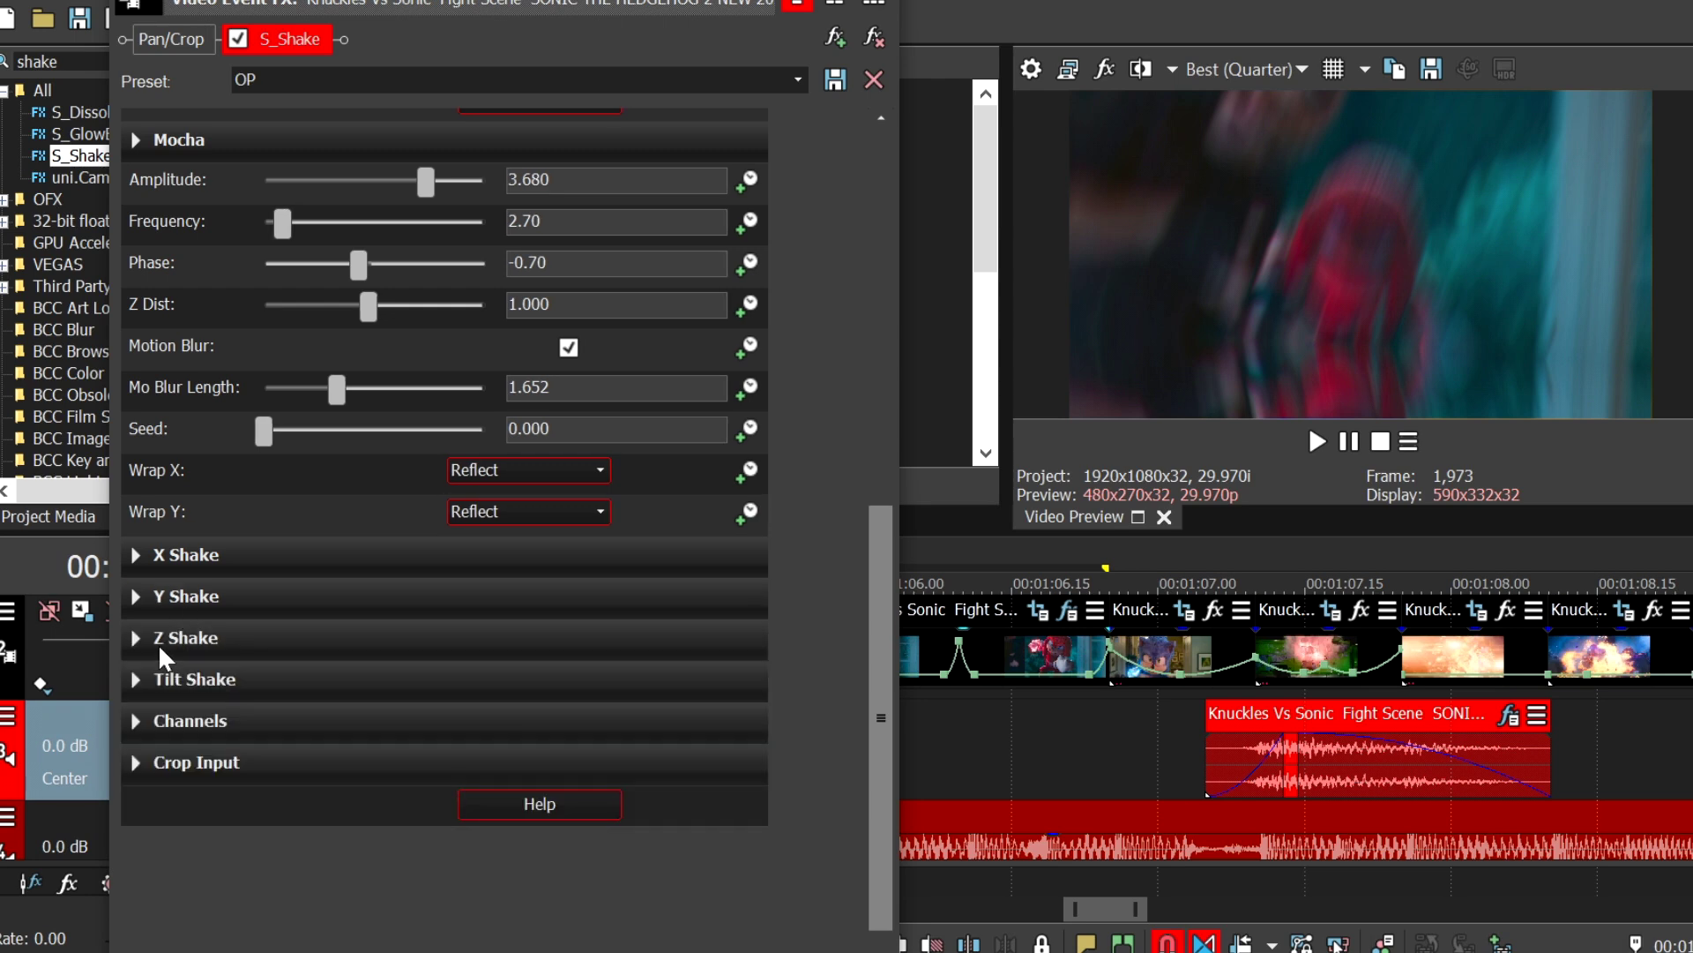
Step: Examine the OP preset's Tilt Shake settings and its color Channels amplitude and phase settings
{"action": "scroll", "coordinate": [209, 672], "scroll_direction": "up", "scroll_amount": 2}
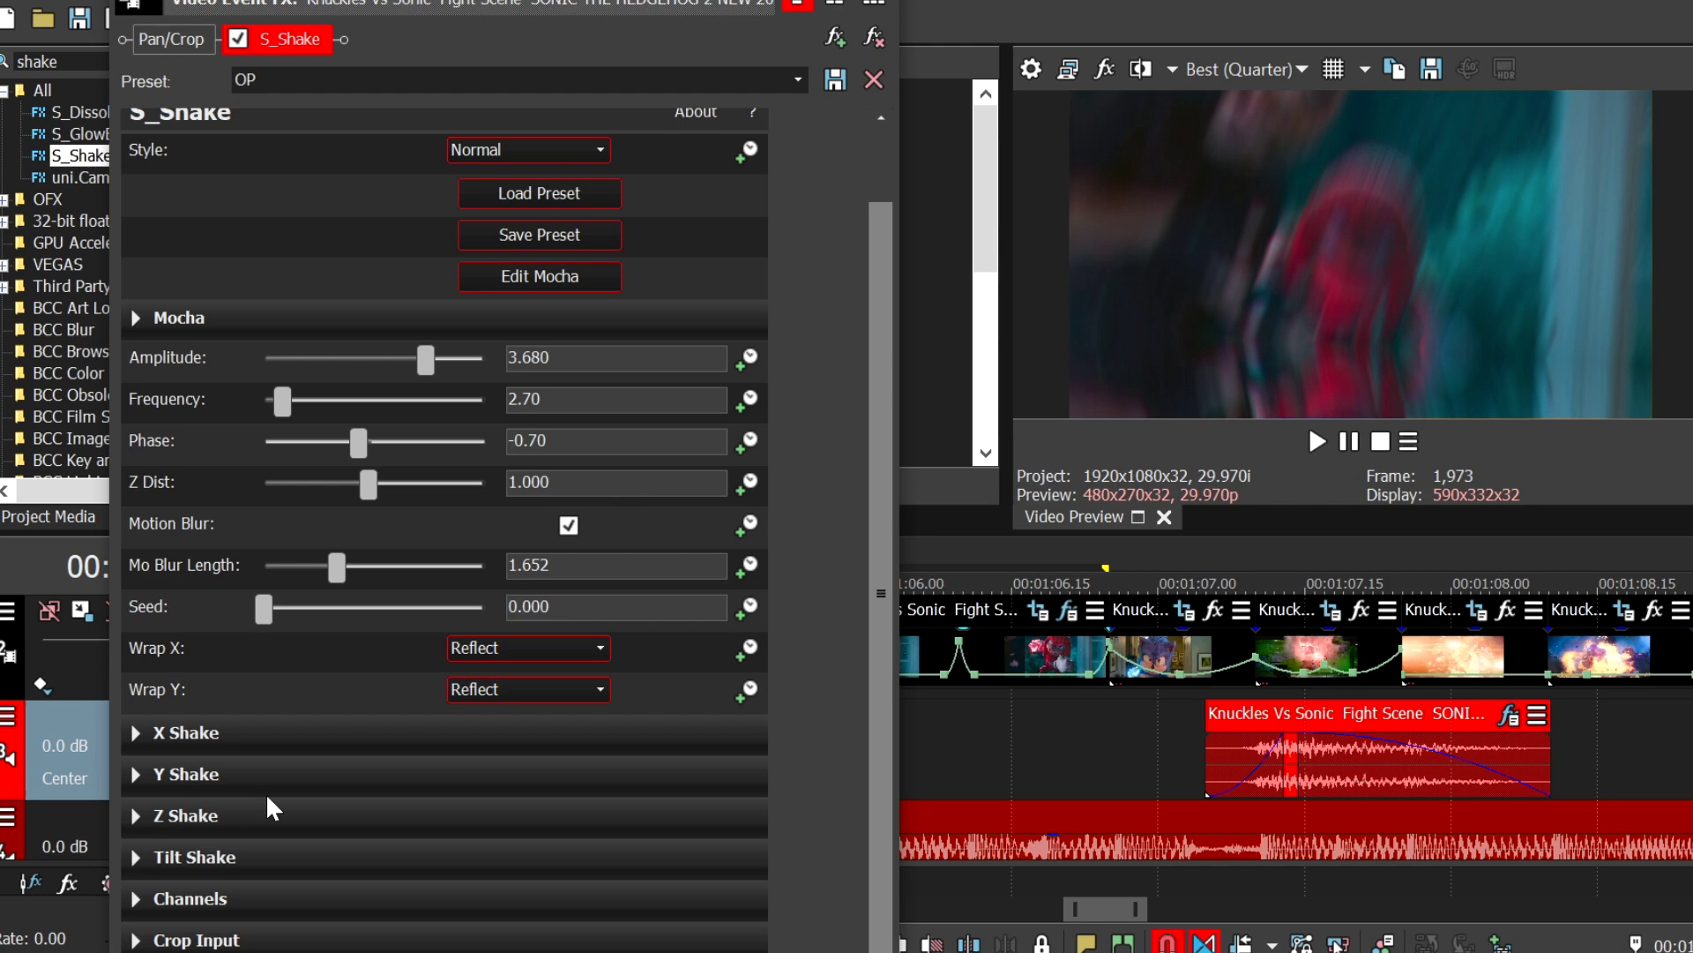
{"action": "left_click", "coordinate": [139, 856]}
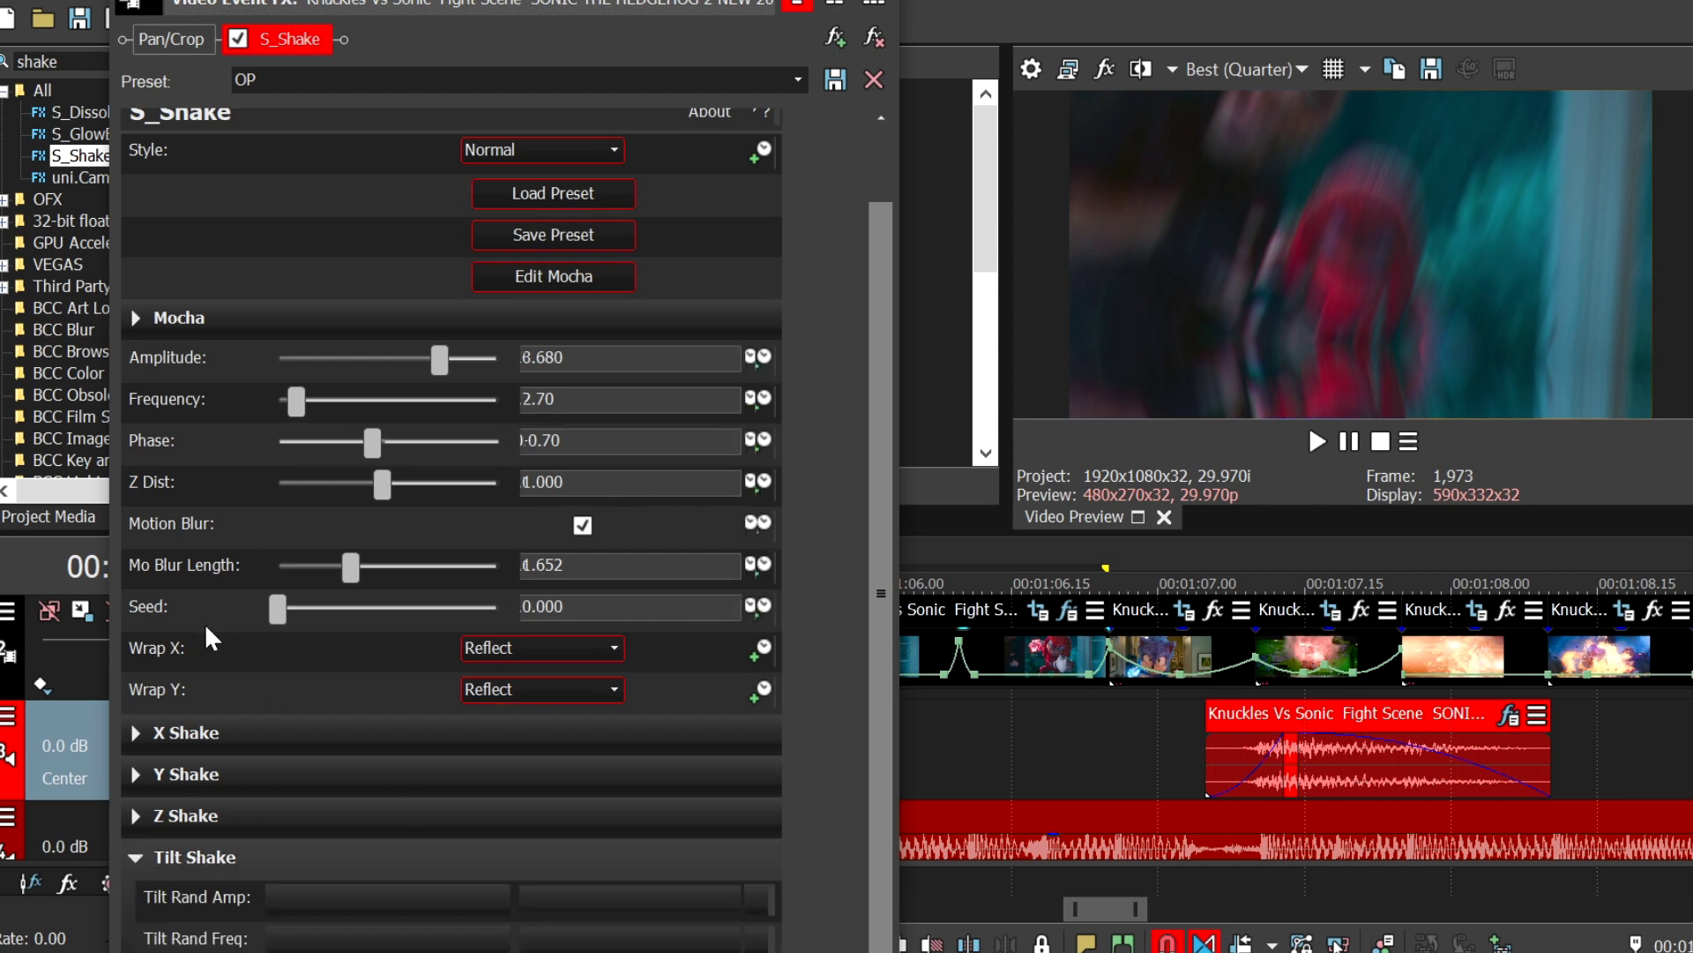
{"action": "scroll", "coordinate": [206, 631], "scroll_direction": "down", "scroll_amount": 3}
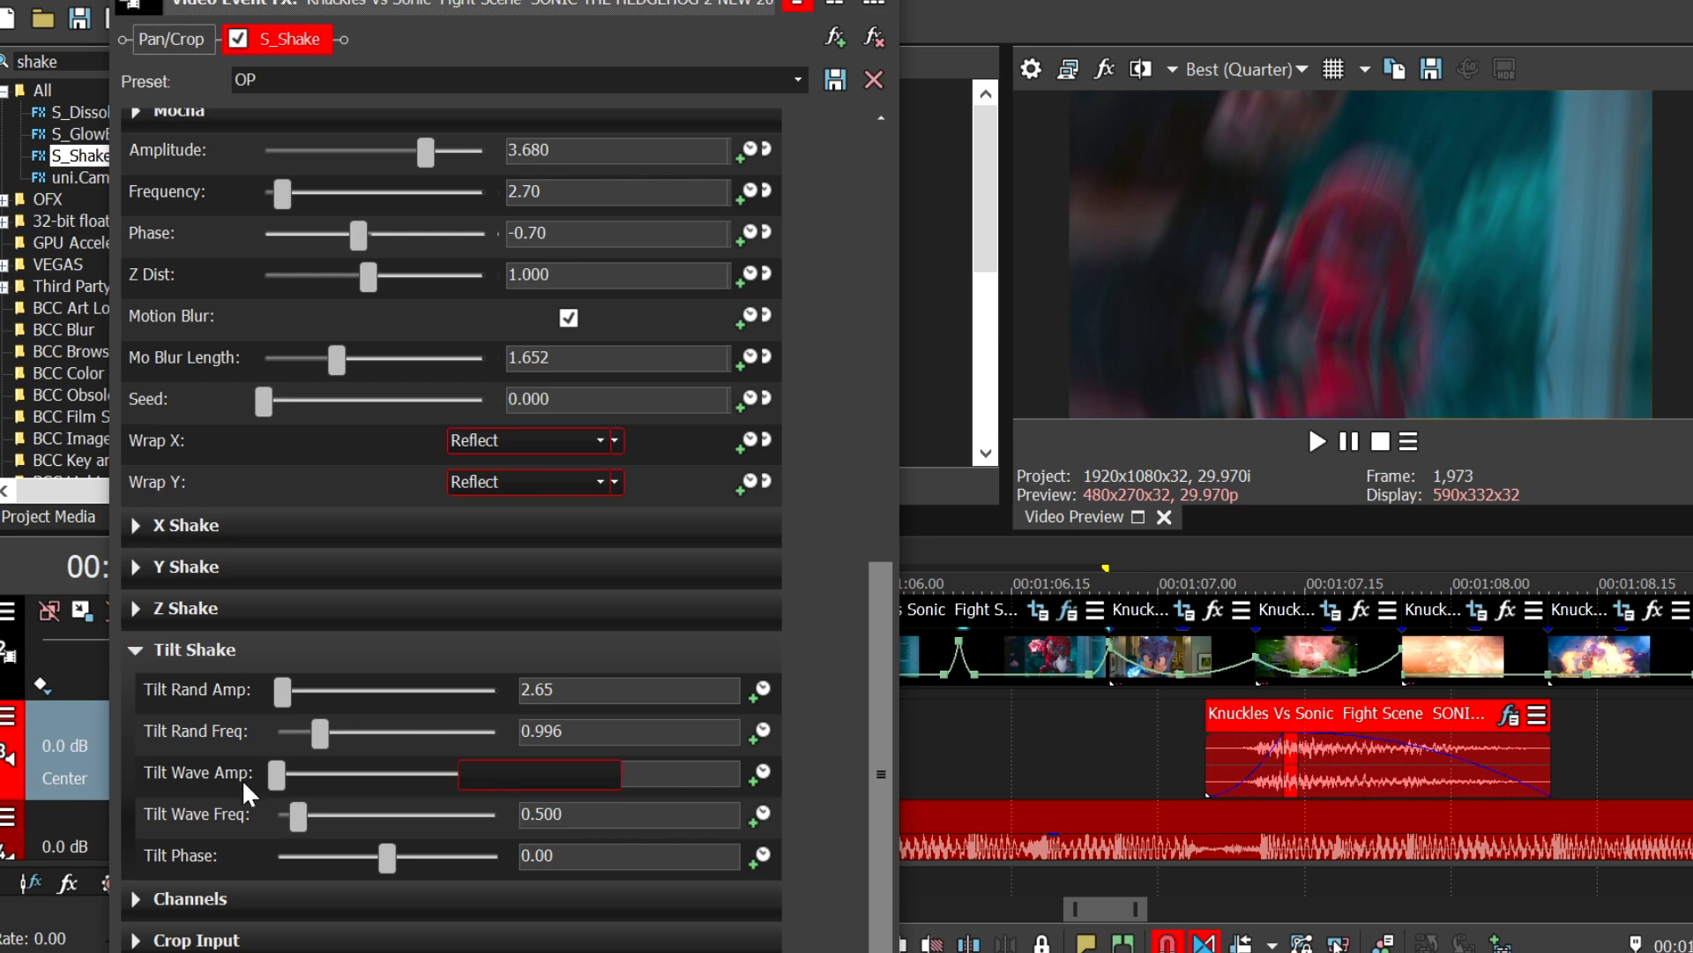
{"action": "left_click", "coordinate": [135, 651]}
{"action": "left_click", "coordinate": [133, 689]}
{"action": "scroll", "coordinate": [173, 616], "scroll_direction": "down", "scroll_amount": 2}
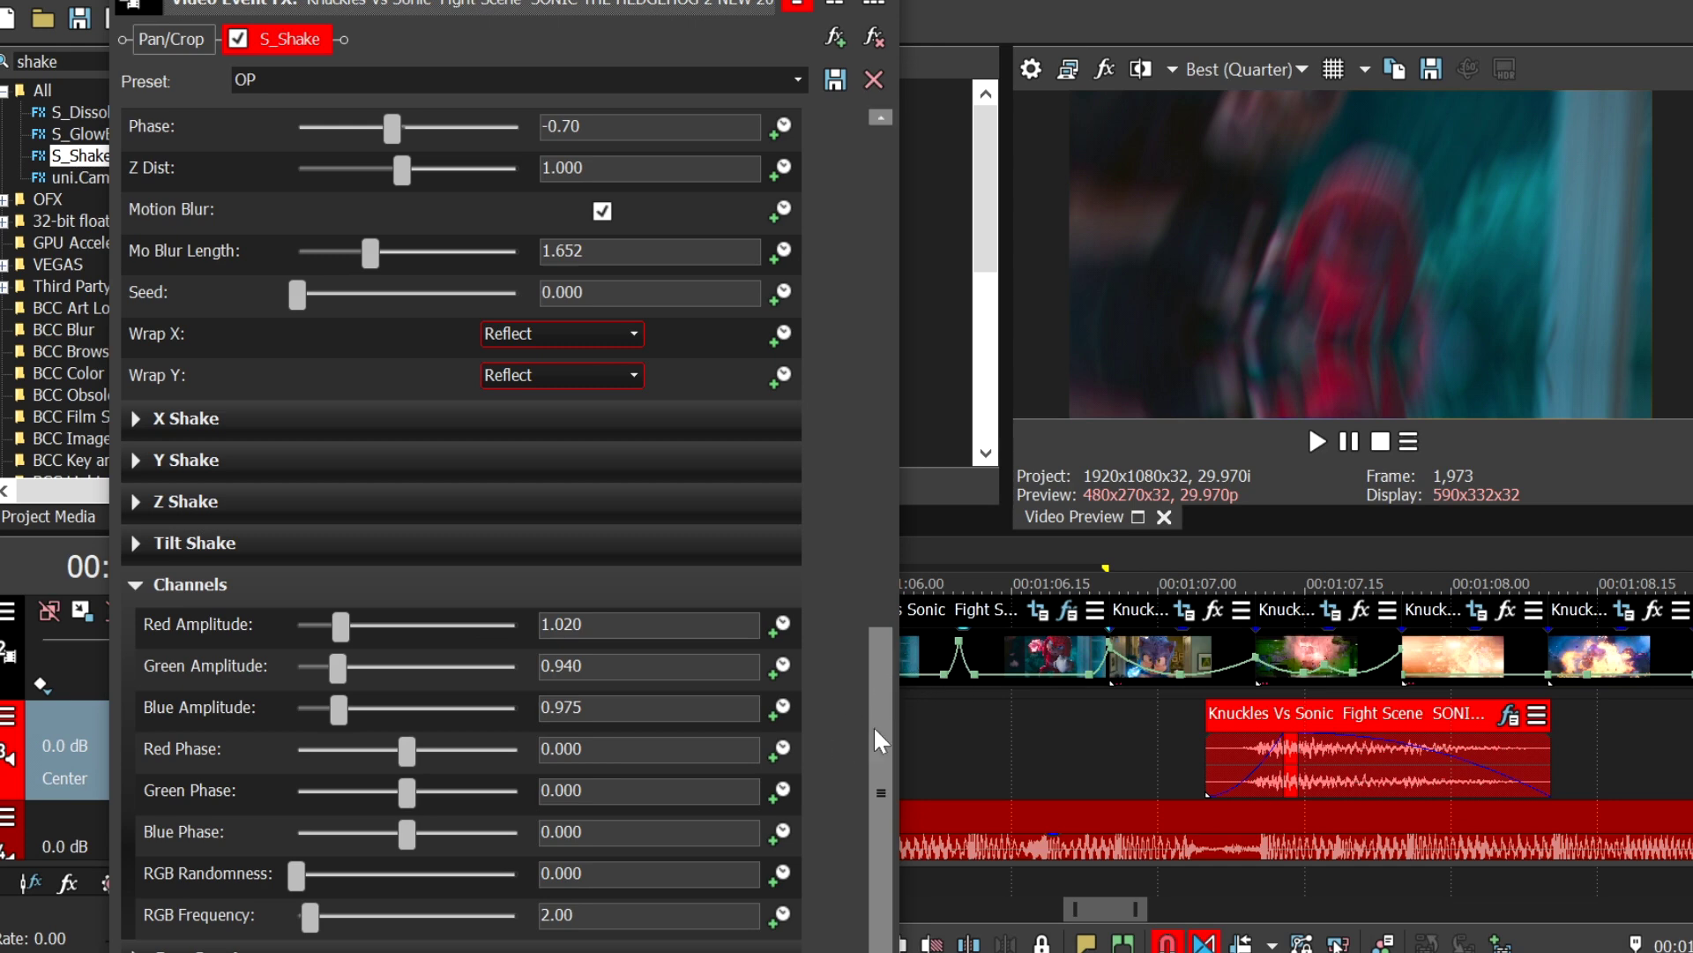
{"action": "mouse_move", "coordinate": [341, 626]}
{"action": "left_mouse_down"}
{"action": "mouse_move", "coordinate": [395, 632]}
{"action": "mouse_move", "coordinate": [332, 626]}
{"action": "mouse_move", "coordinate": [367, 633]}
{"action": "mouse_move", "coordinate": [336, 627]}
{"action": "mouse_move", "coordinate": [351, 617]}
{"action": "left_mouse_up"}
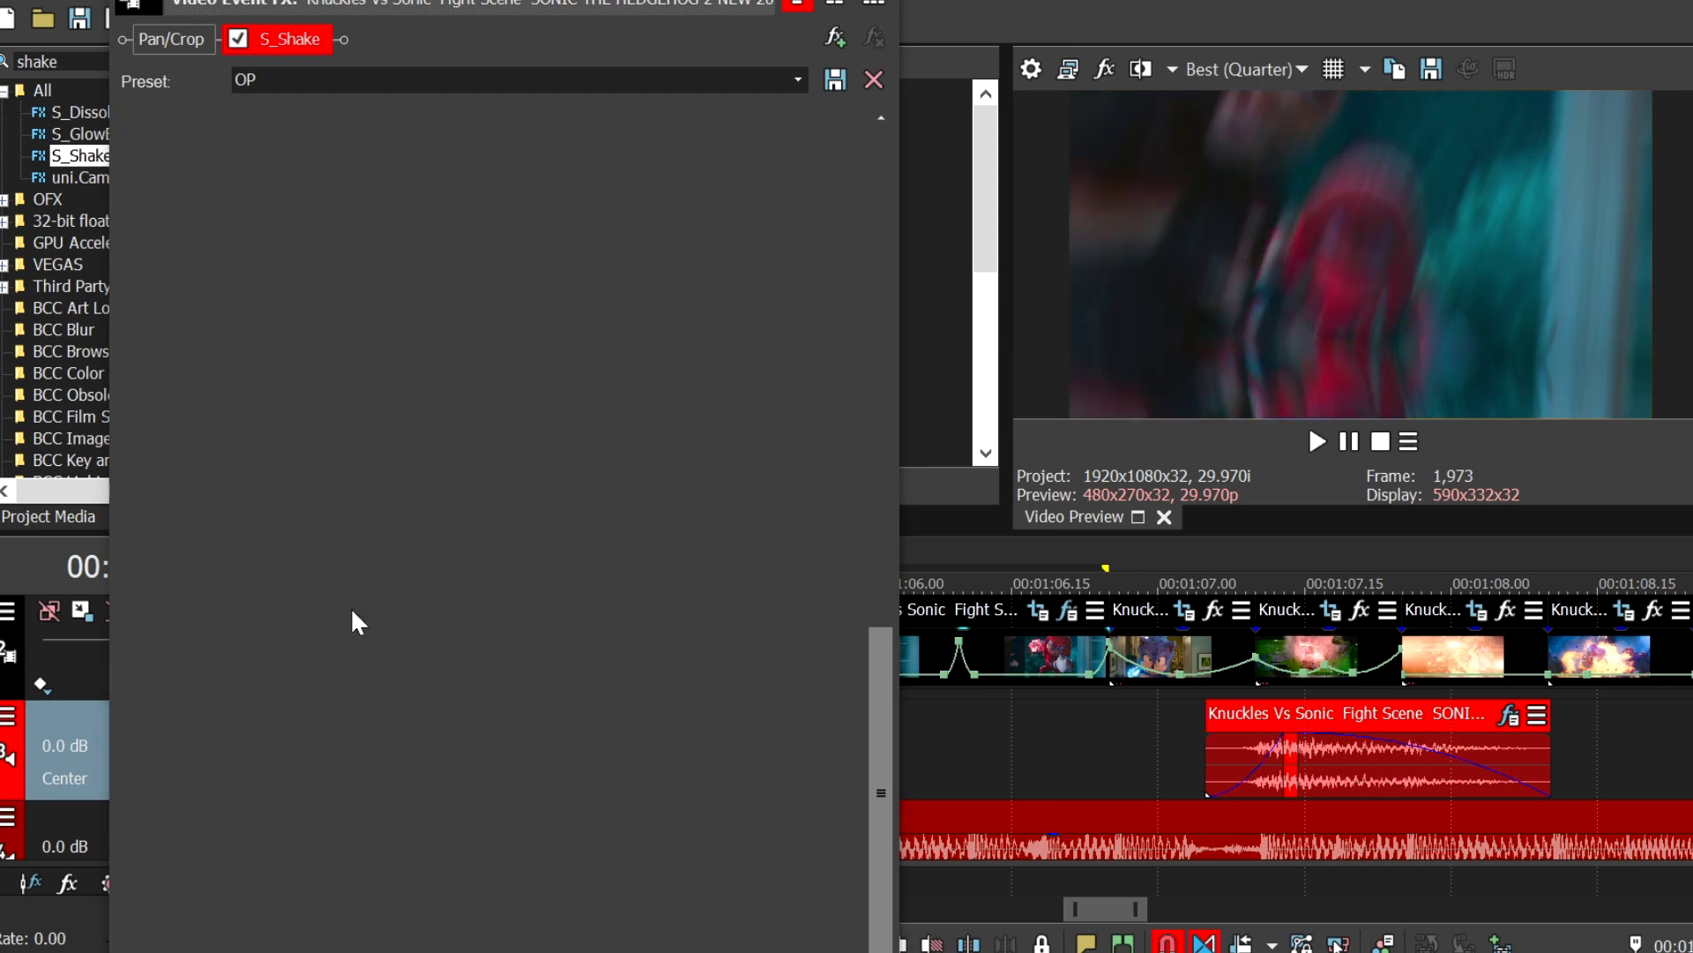
{"action": "scroll", "coordinate": [181, 425], "scroll_direction": "up", "scroll_amount": 3}
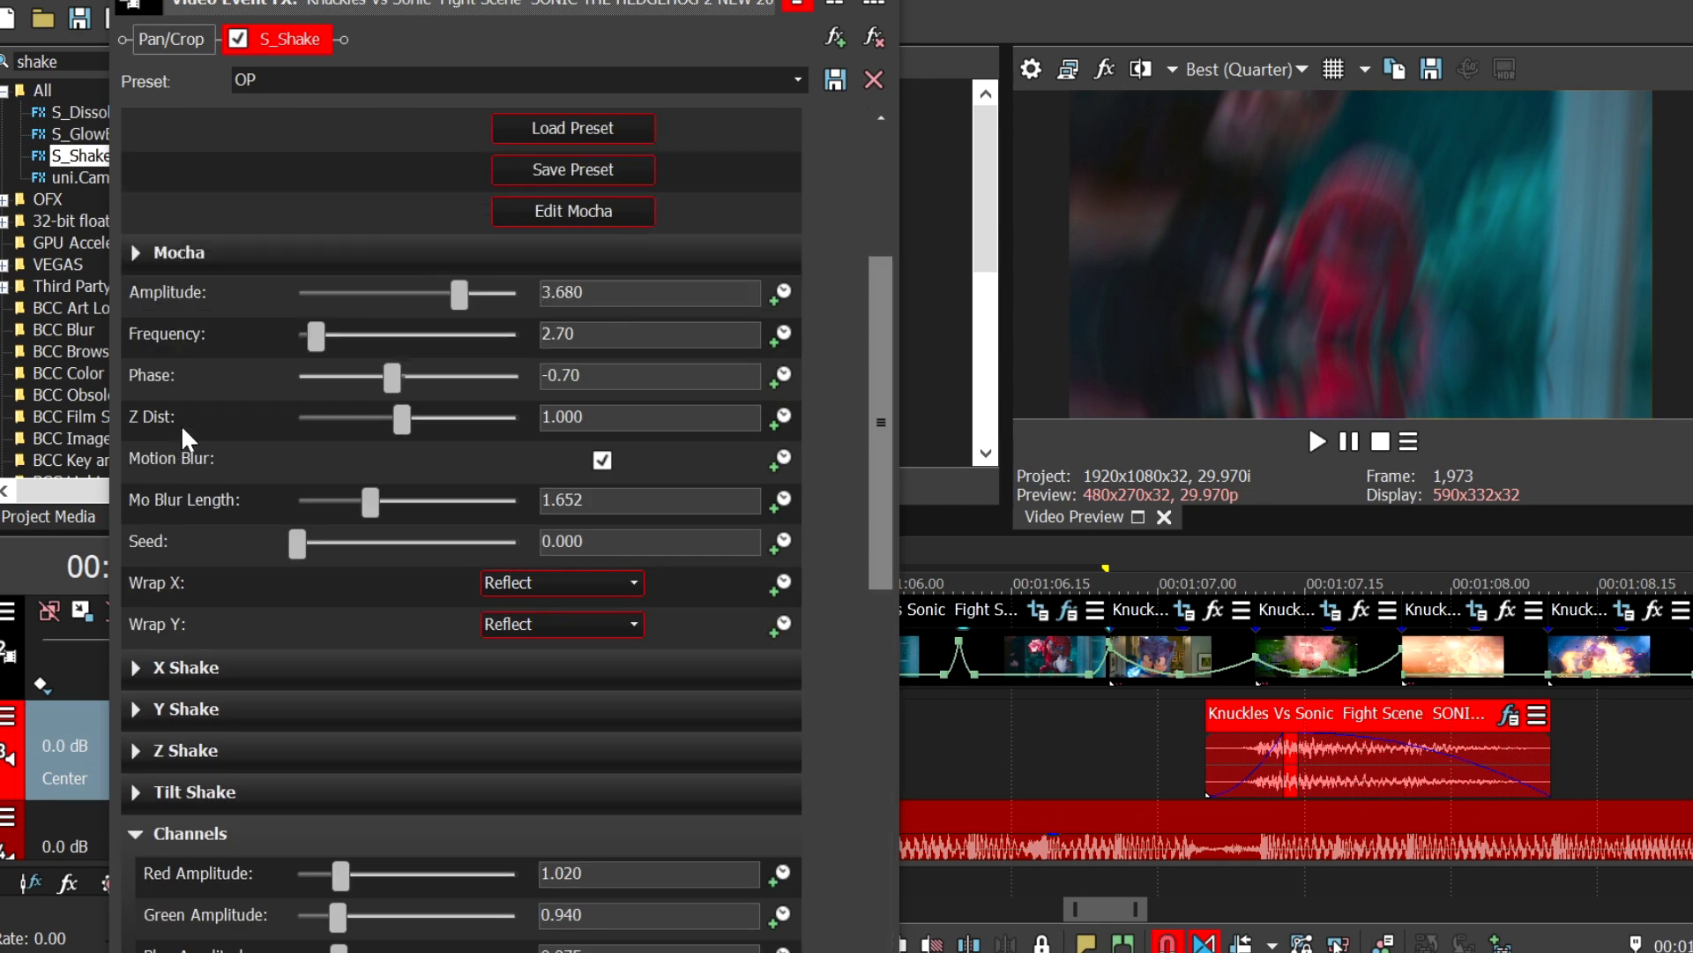
Step: Animate the S_Shake Amplitude and add a keyframe of 0.290 at 00:00:00.06 in the clip
{"action": "left_click", "coordinate": [781, 297]}
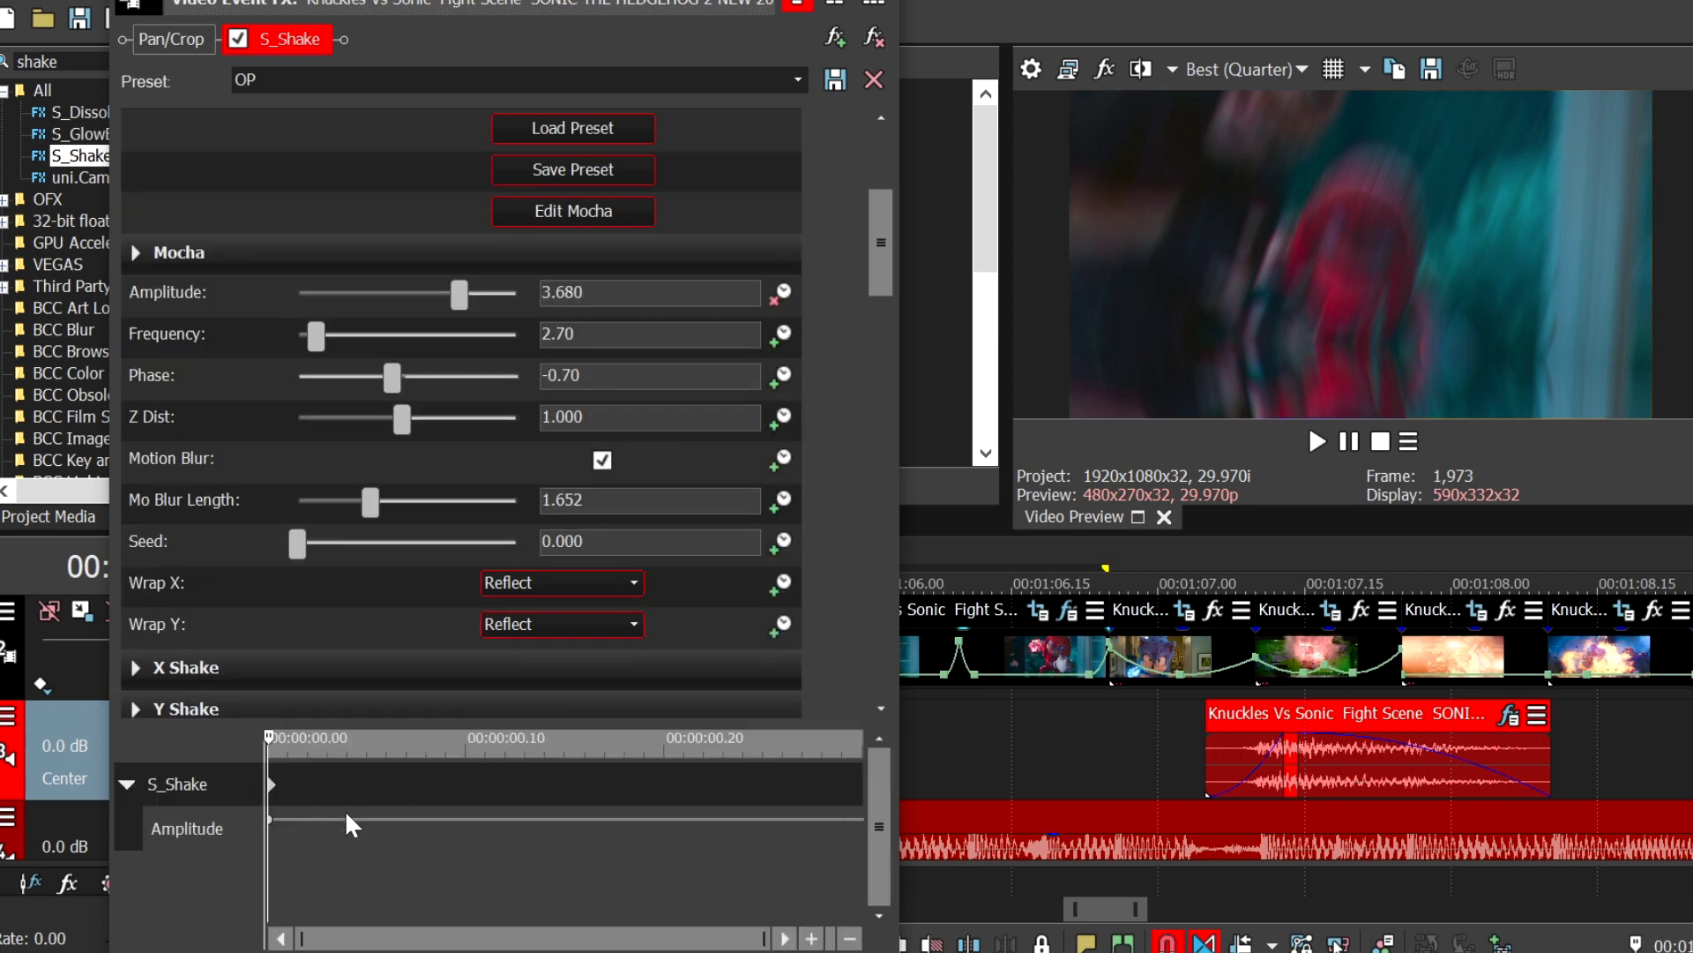
{"action": "left_click", "coordinate": [346, 813]}
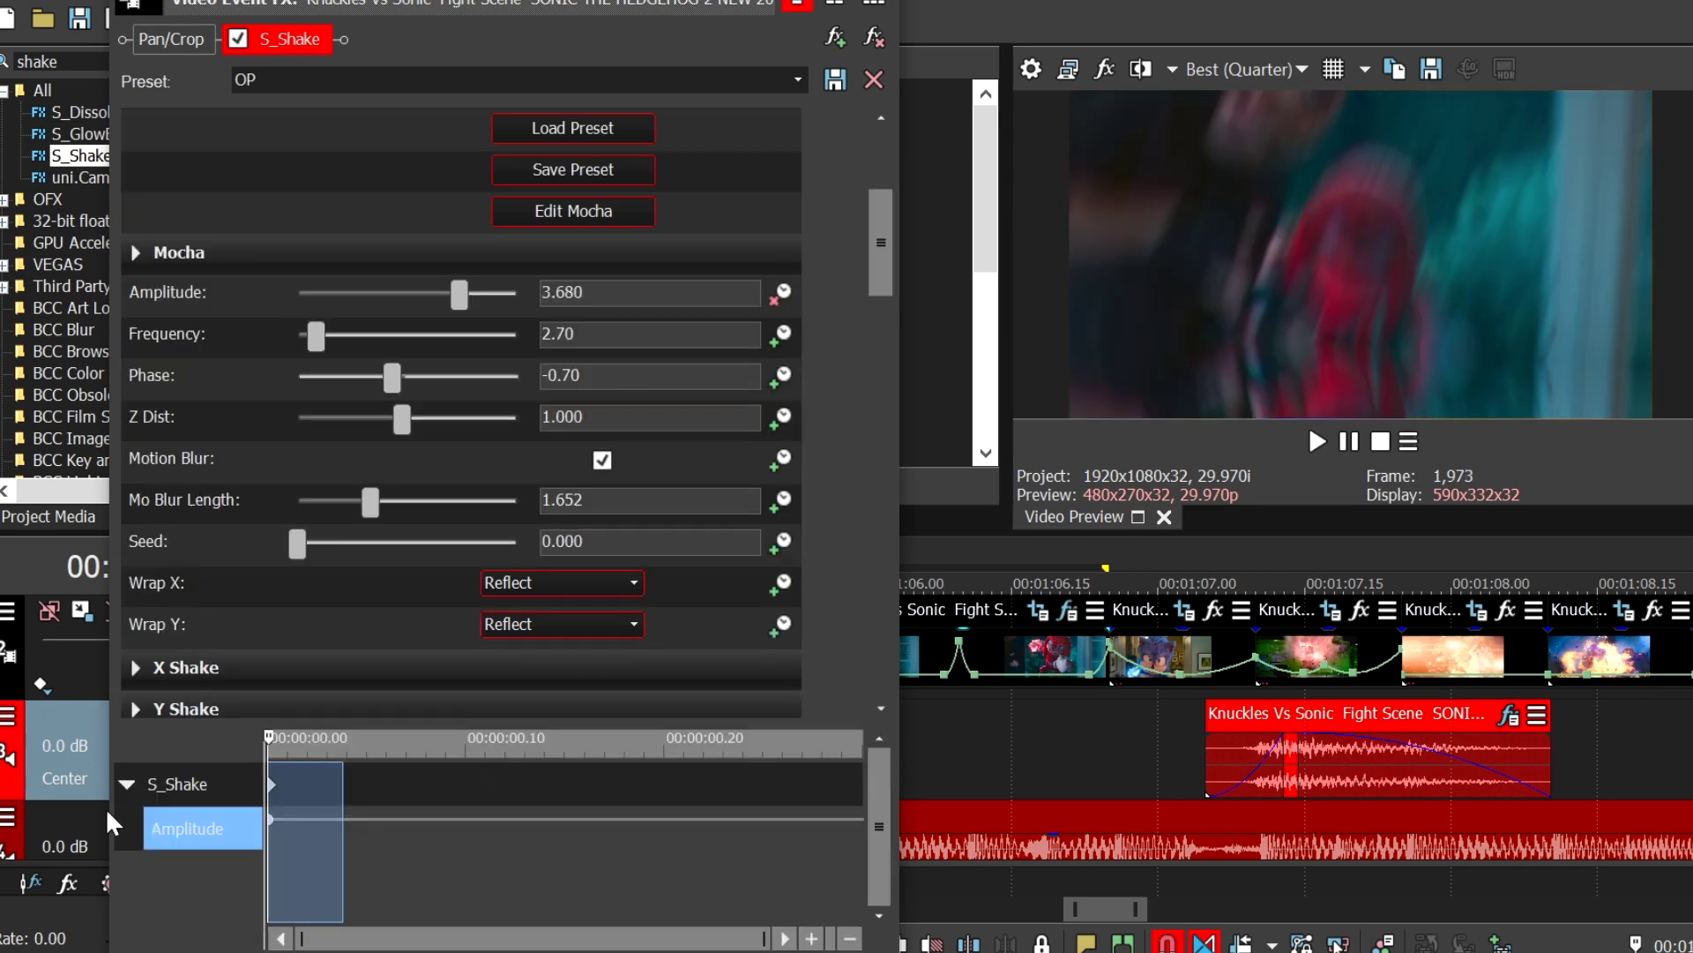
{"action": "left_click", "coordinate": [344, 801]}
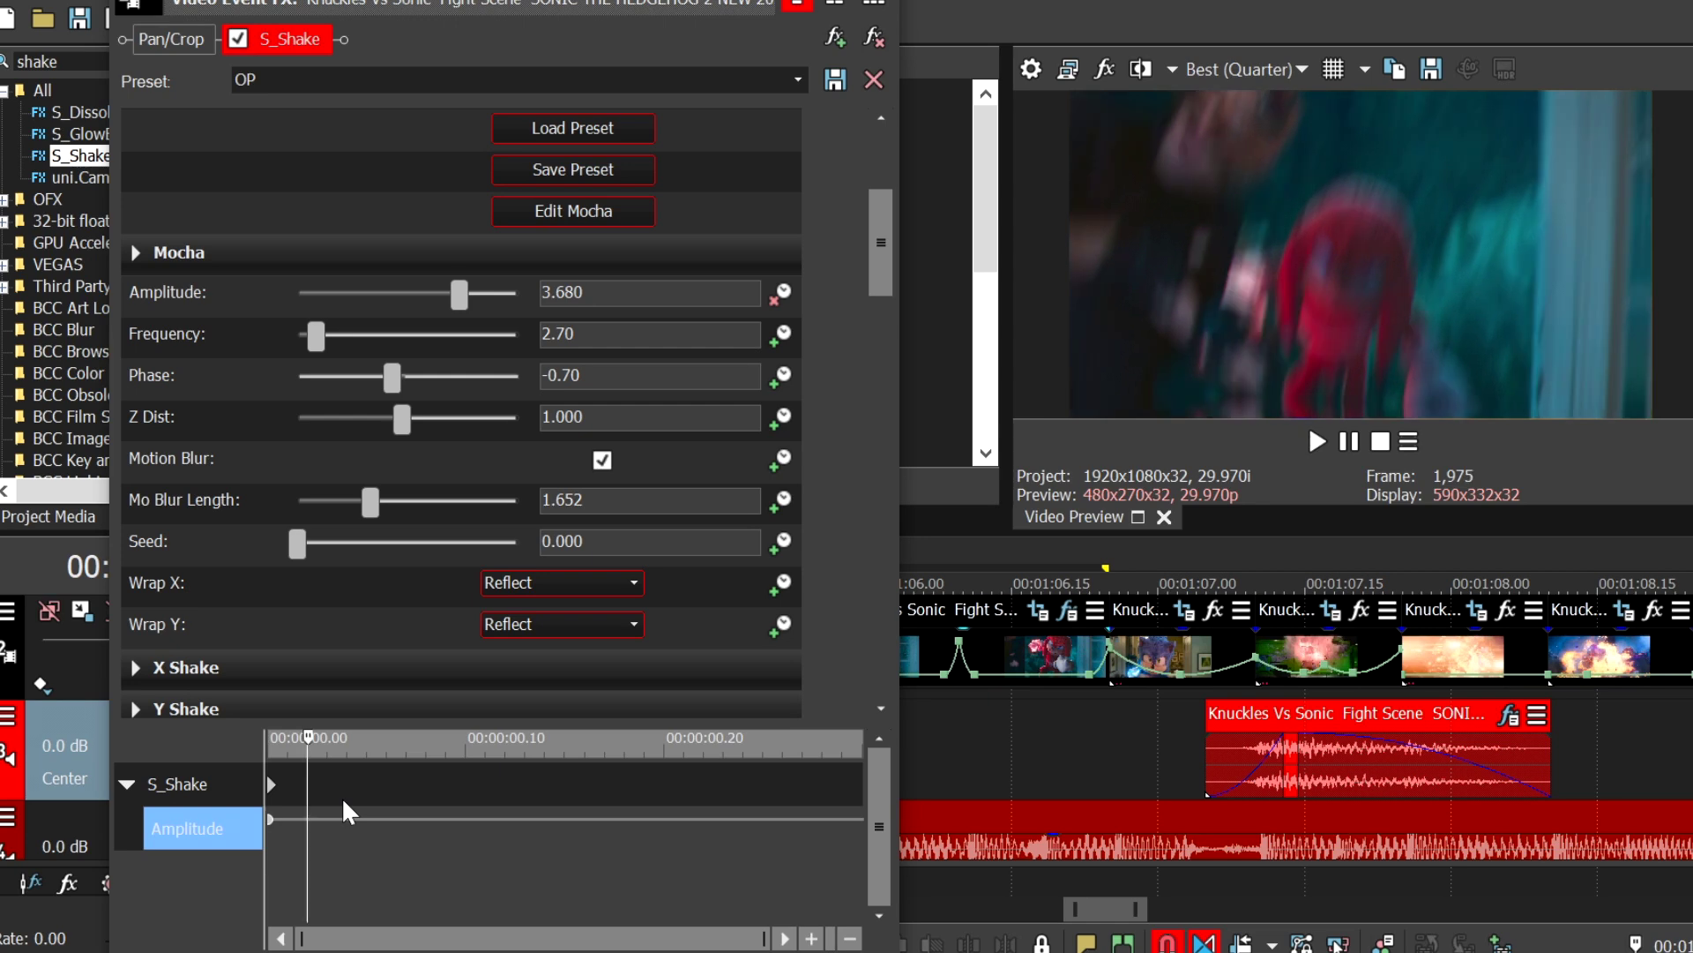
{"action": "key", "text": "Right"}
{"action": "key", "text": "Right"}
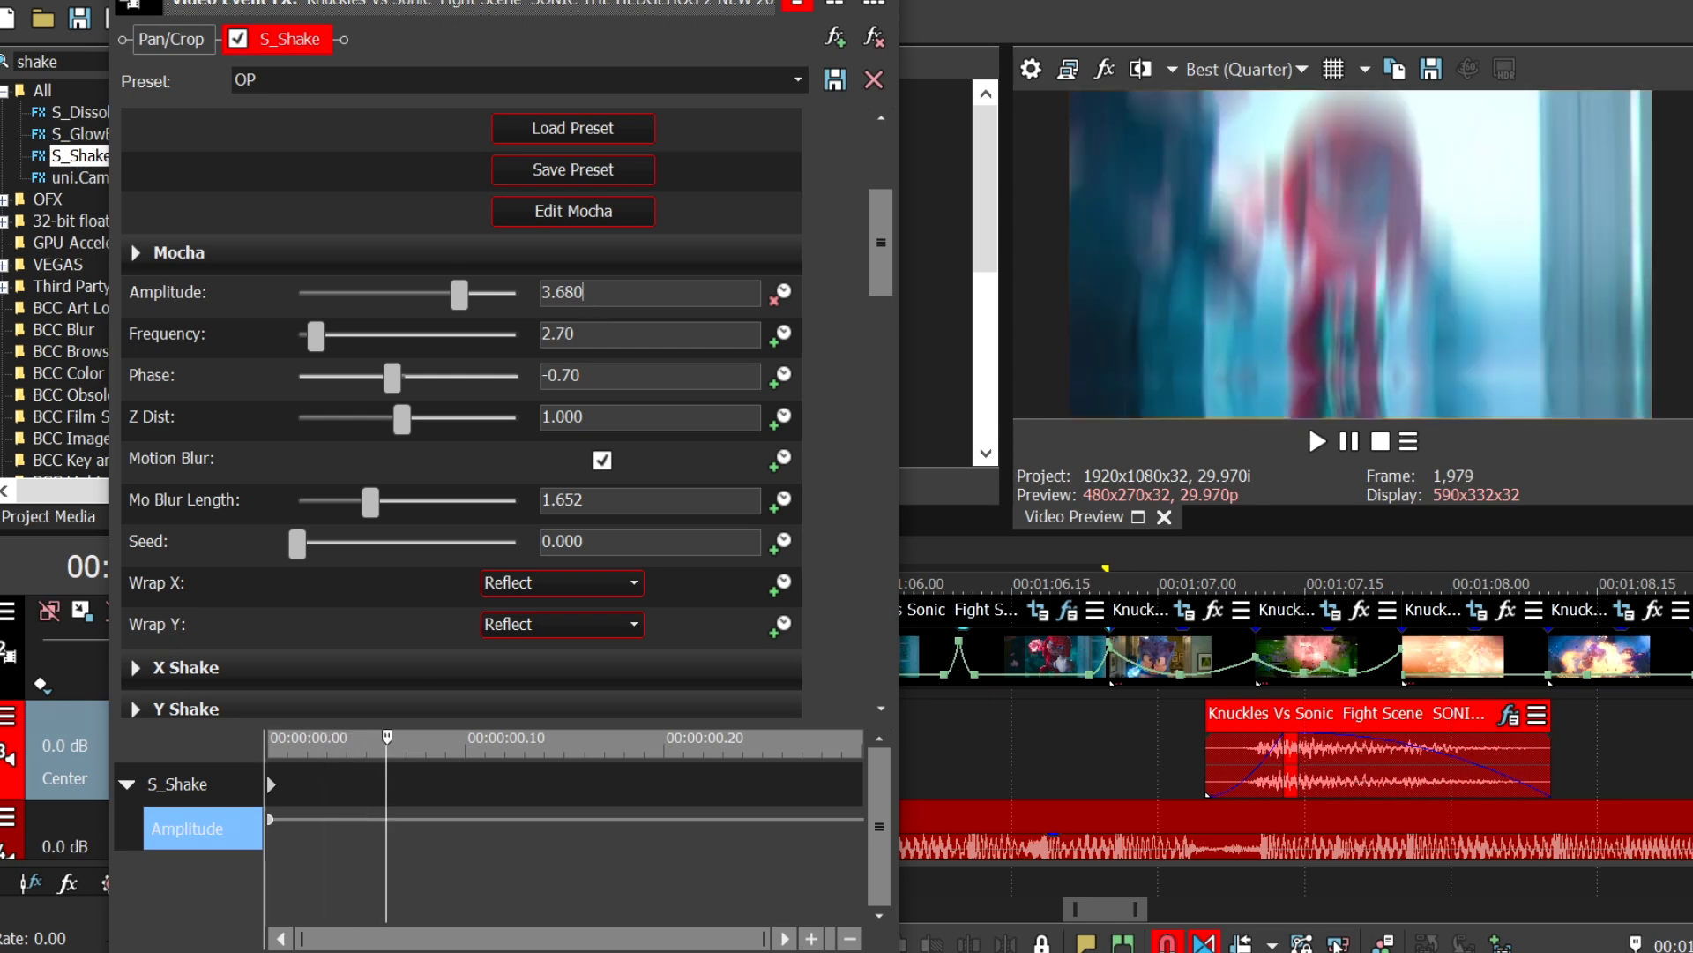
{"action": "left_click_drag", "start_coordinate": [585, 292], "coordinate": [287, 295]}
{"action": "type", "text": ".29"}
{"action": "key", "text": "Return"}
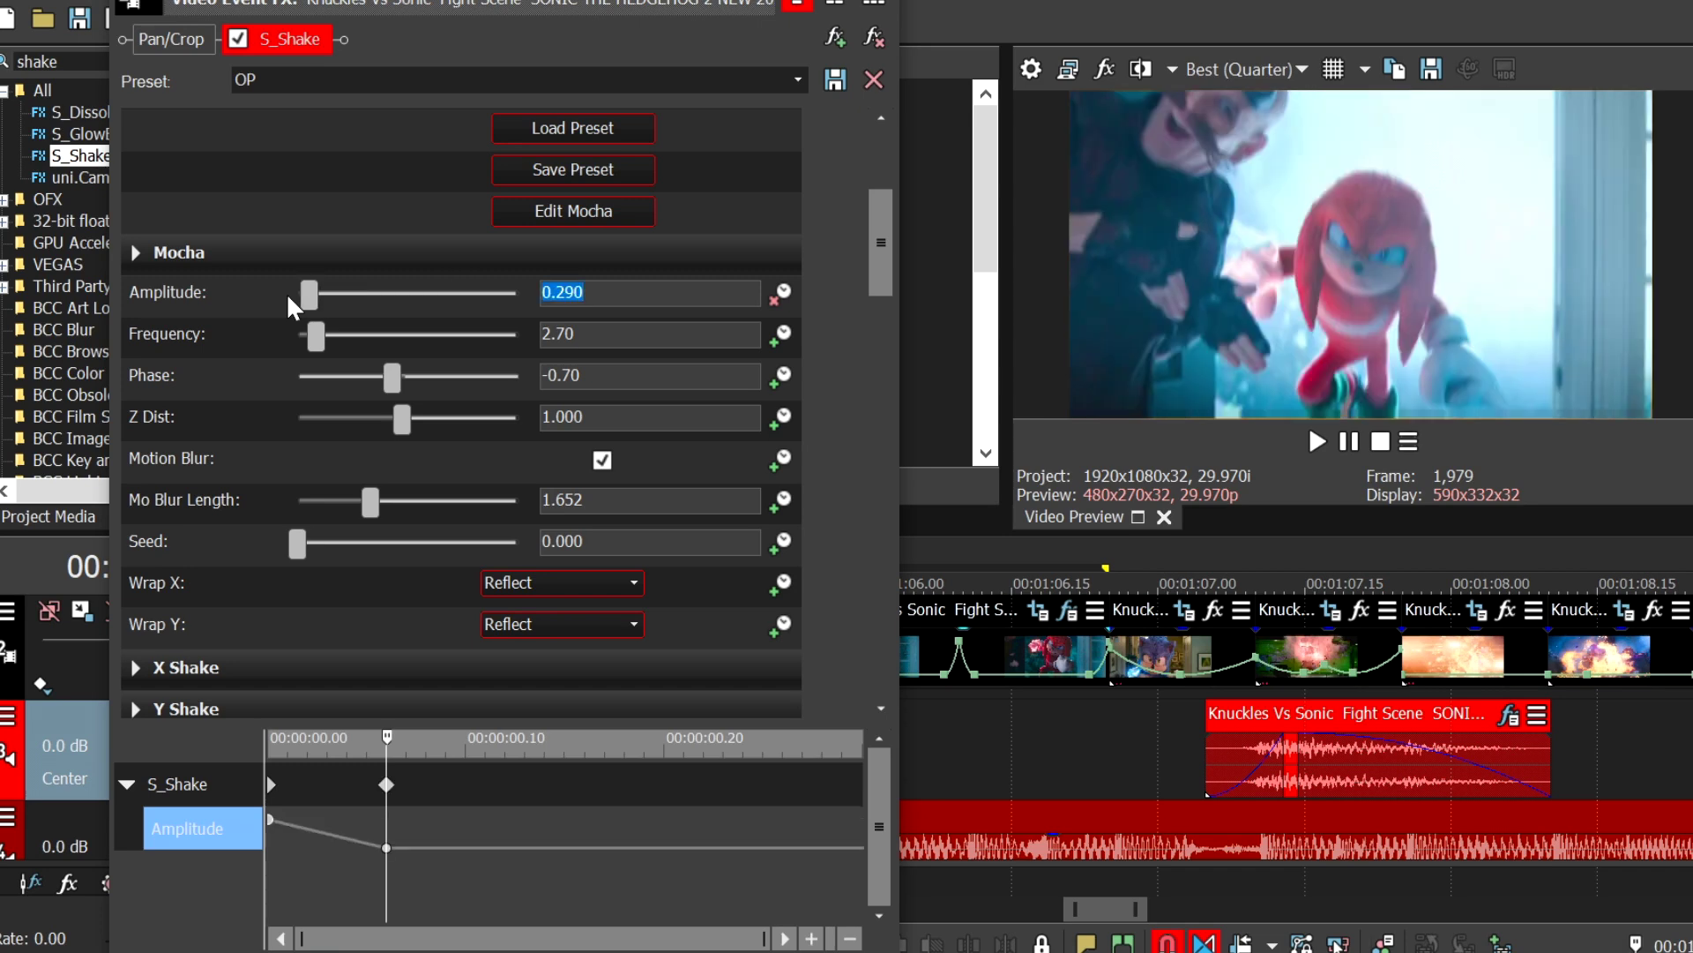
Step: Add an Amplitude keyframe of 0.190 at the end of the clip
{"action": "left_click", "coordinate": [556, 292]}
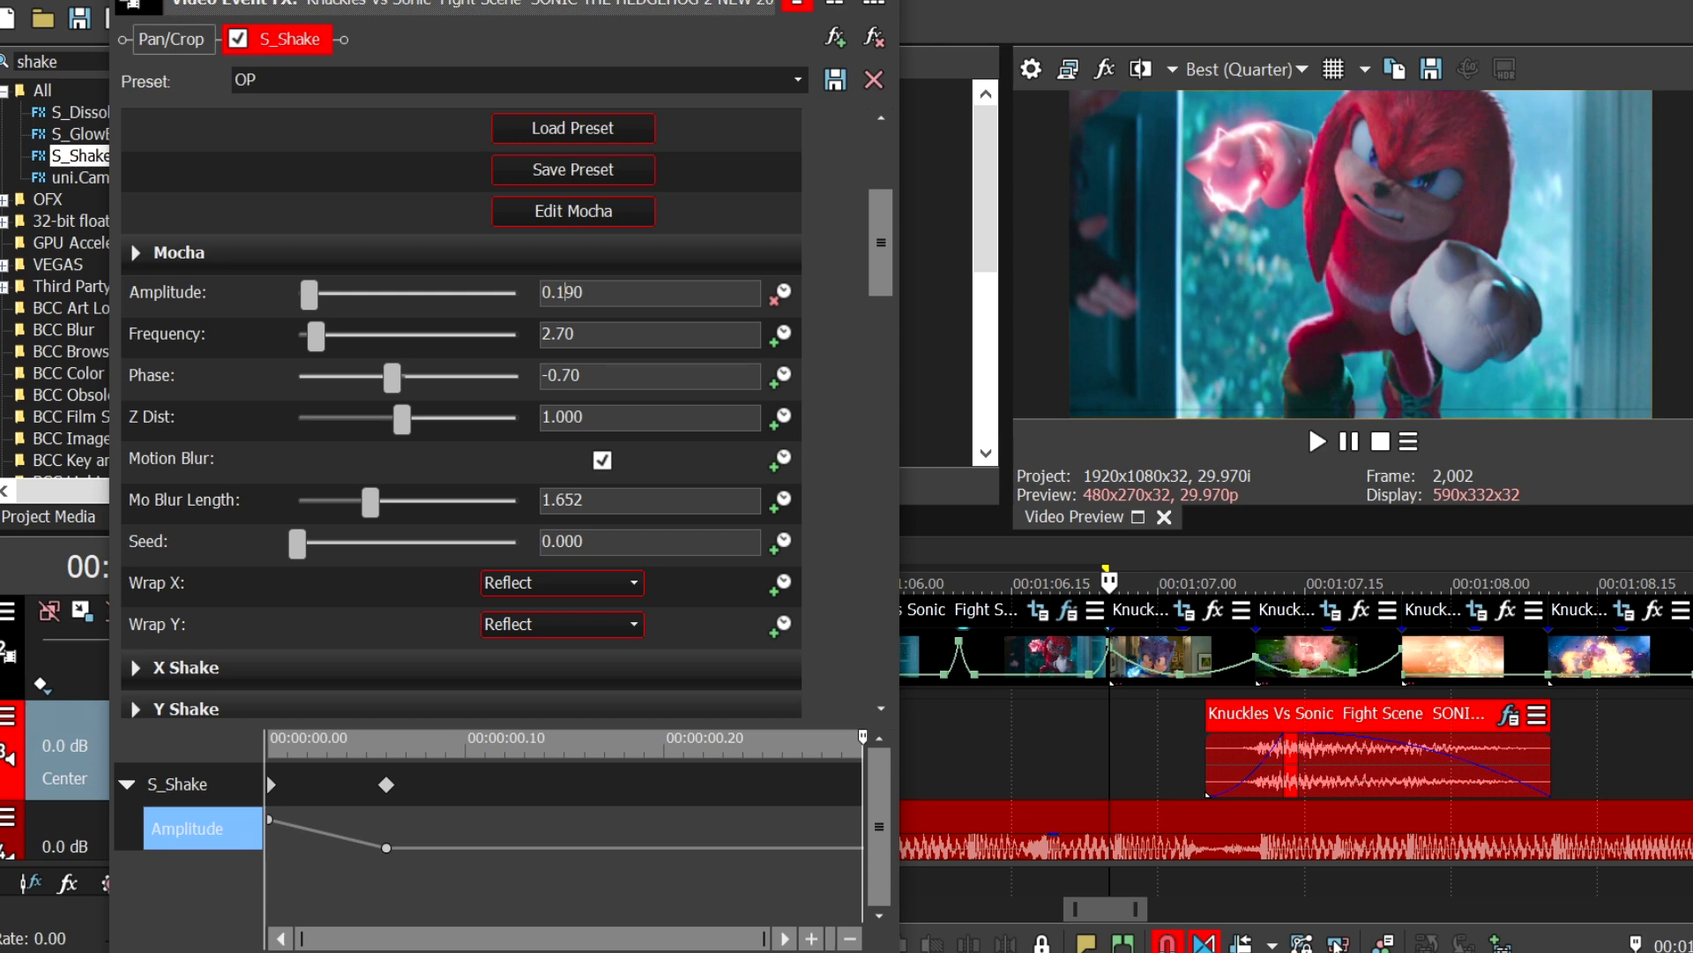
{"action": "type", "text": "1"}
{"action": "key", "text": "Return"}
Step: Change the interpolation of the first Amplitude keyframe, at the start of the clip, to Fast Fade
{"action": "left_click", "coordinate": [473, 808]}
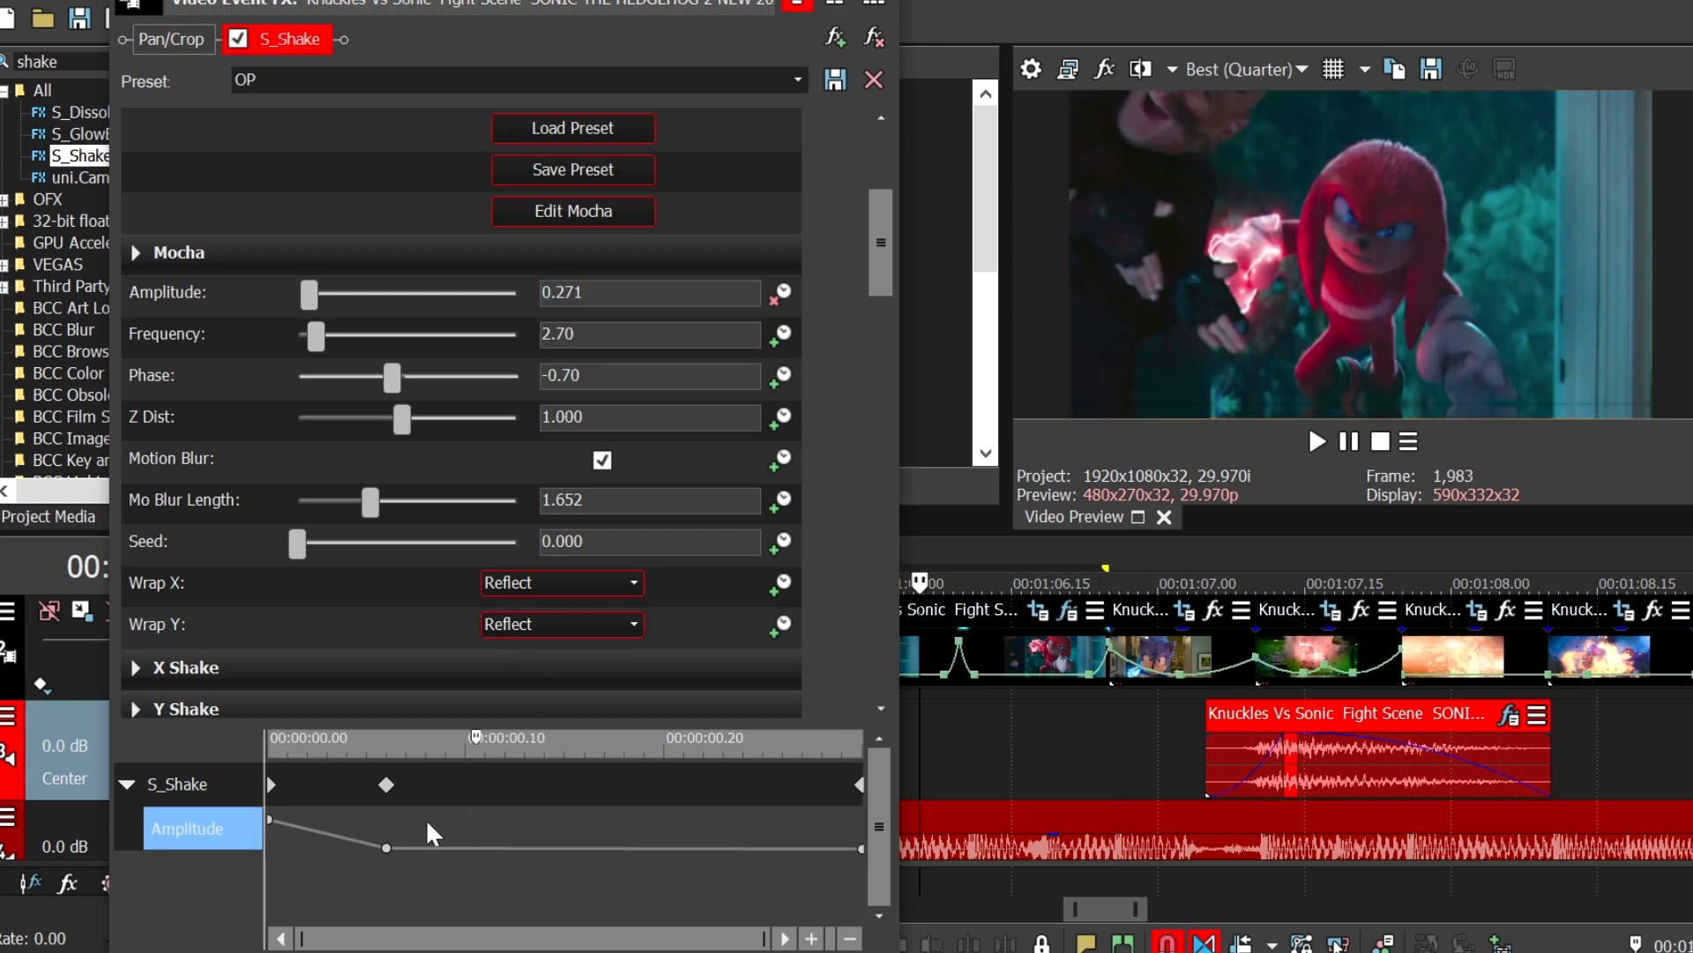
{"action": "left_click_drag", "start_coordinate": [428, 822], "coordinate": [196, 803]}
{"action": "left_click", "coordinate": [269, 819]}
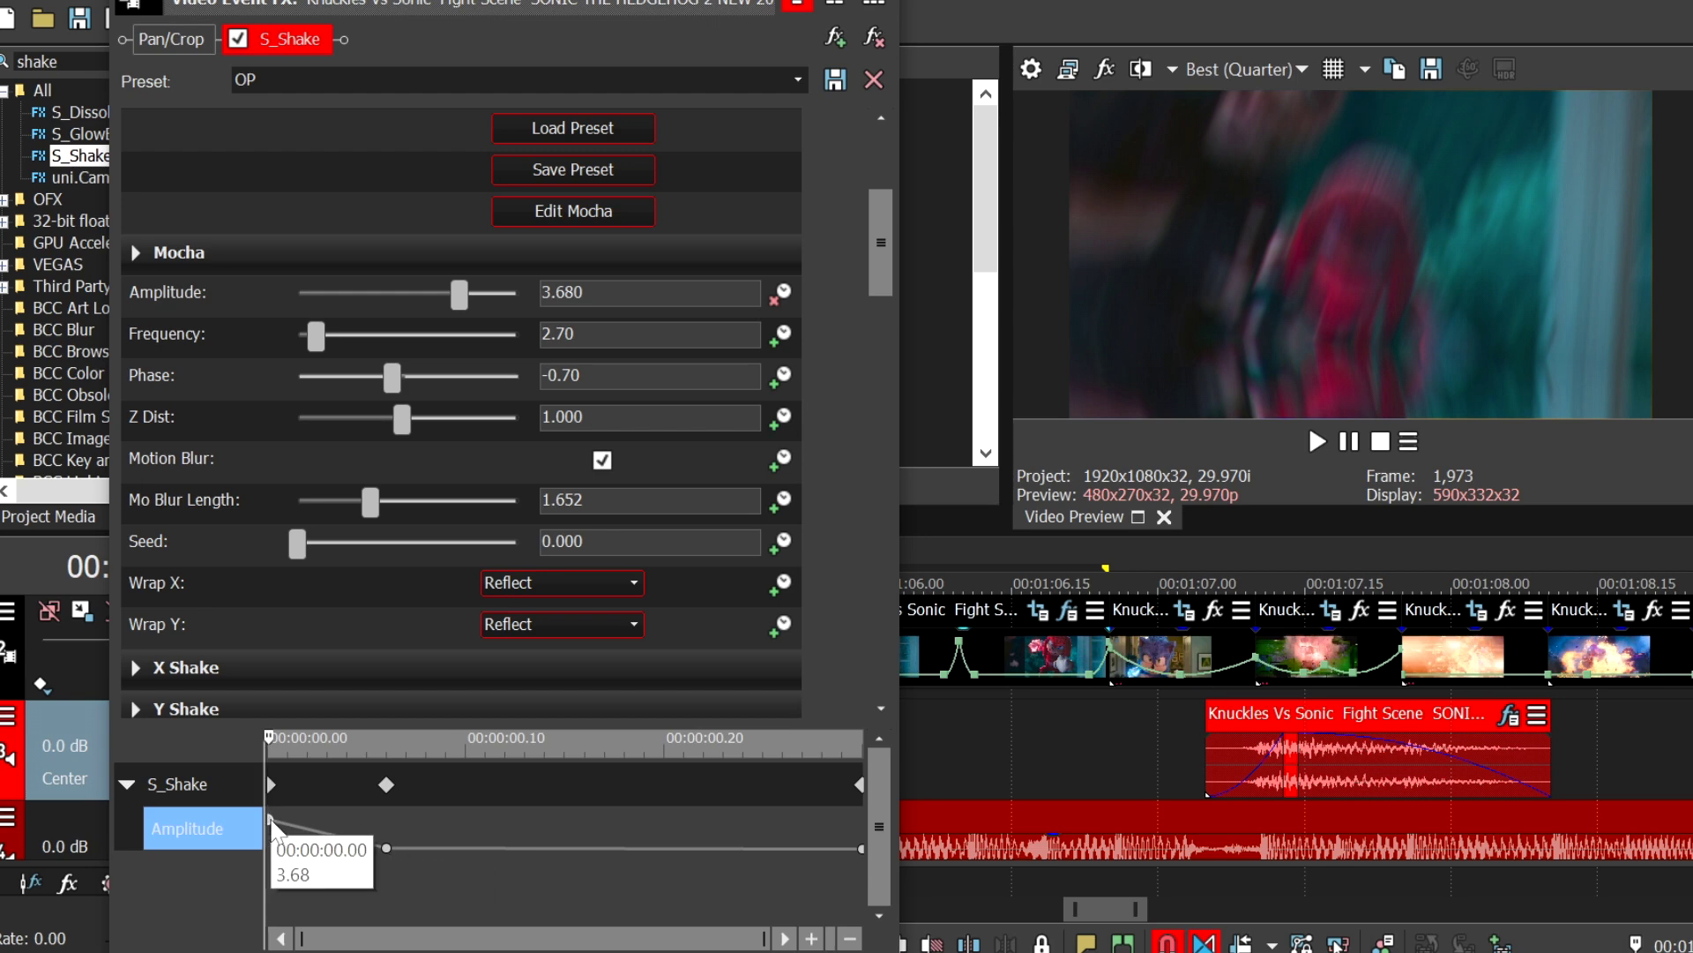
{"action": "right_click", "coordinate": [271, 818]}
{"action": "left_click", "coordinate": [362, 638]}
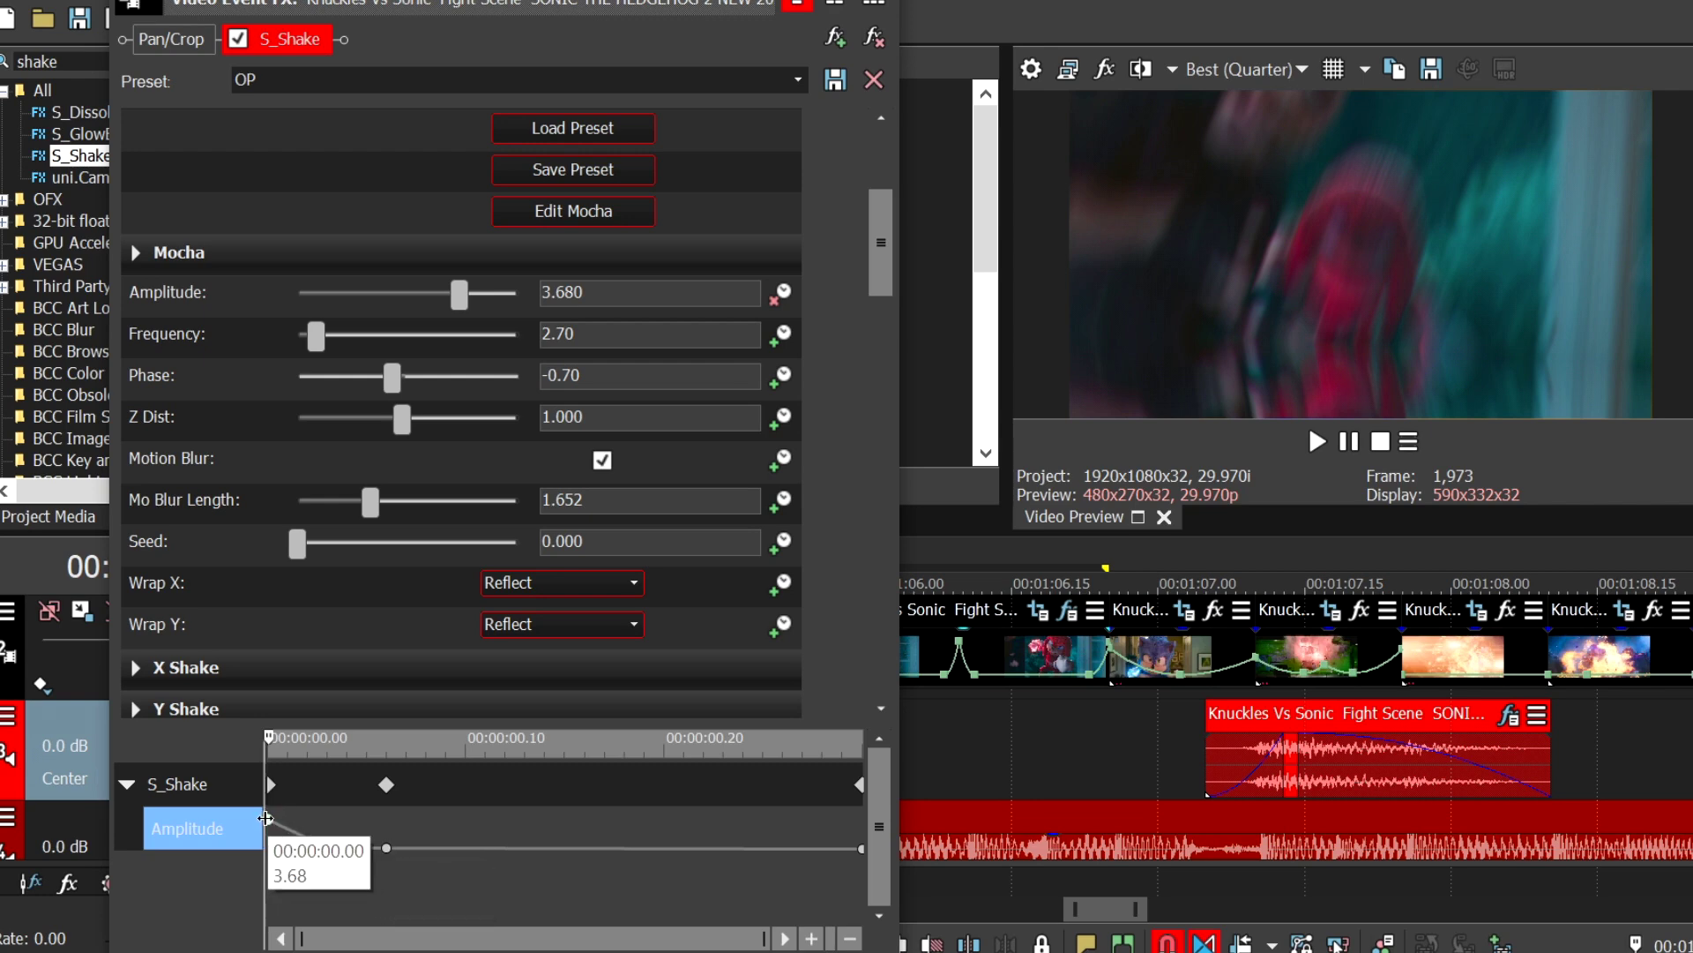
Step: Try a Fast Fade on the Amplitude keyframe at 00:00:00.06
{"action": "left_click", "coordinate": [387, 848]}
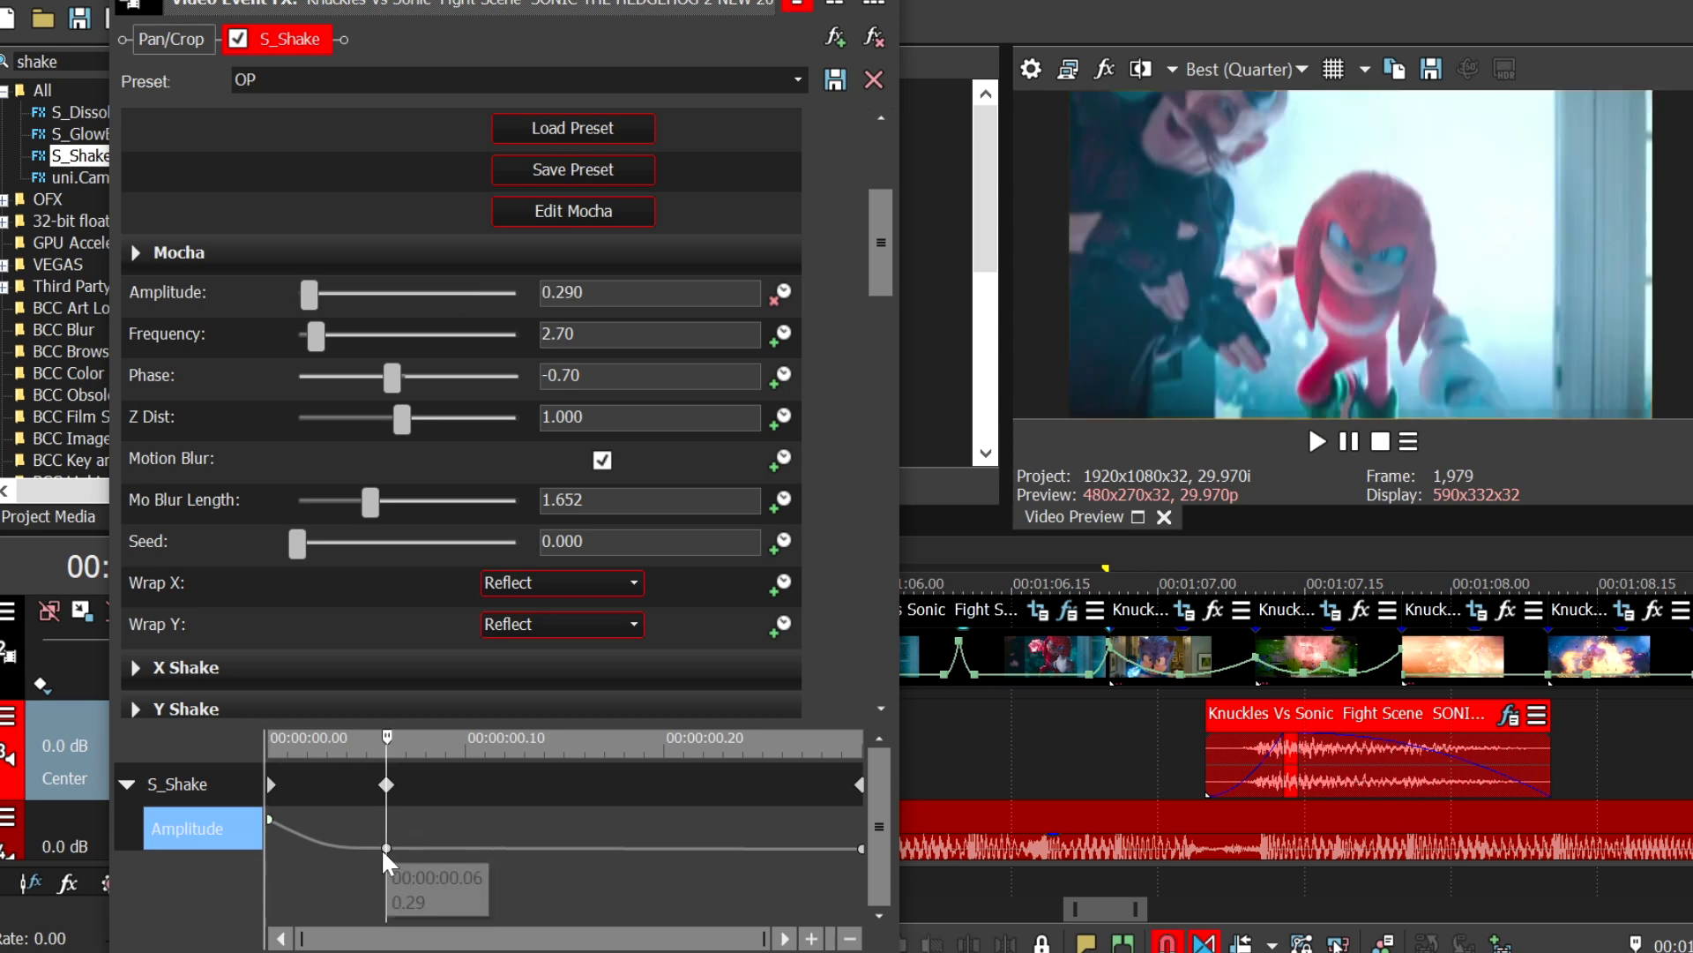
{"action": "right_click", "coordinate": [386, 848]}
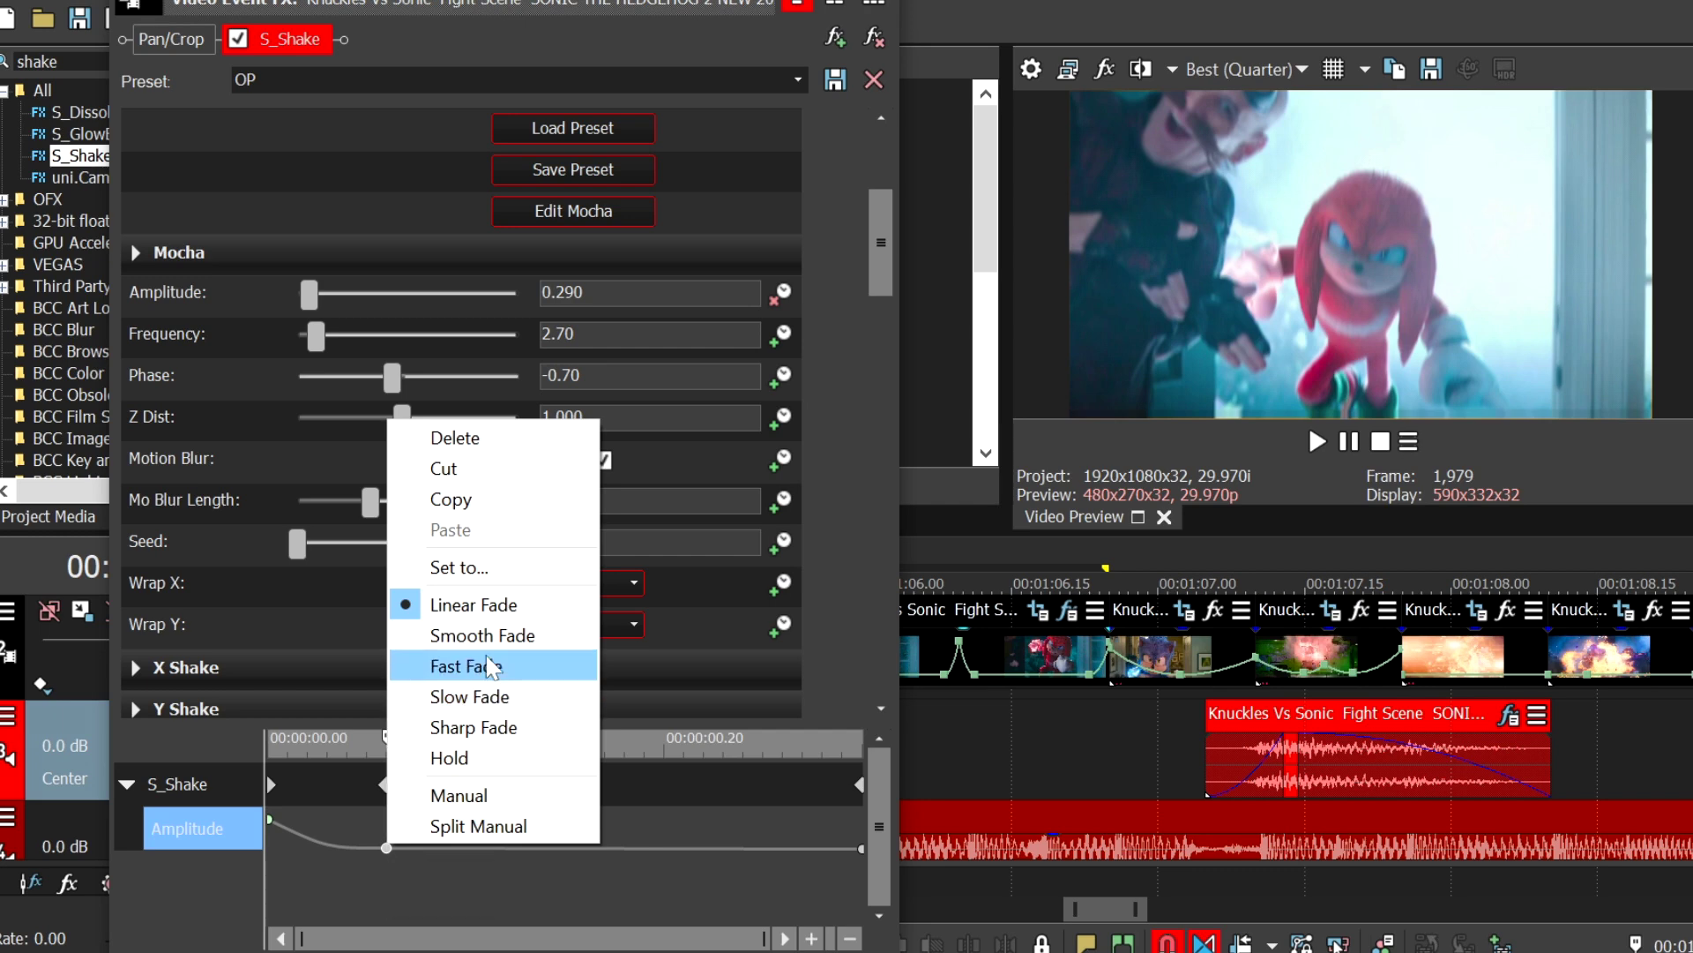
{"action": "left_click", "coordinate": [490, 667]}
{"action": "left_click_drag", "start_coordinate": [722, 866], "coordinate": [605, 856]}
{"action": "key", "text": "ctrl+z"}
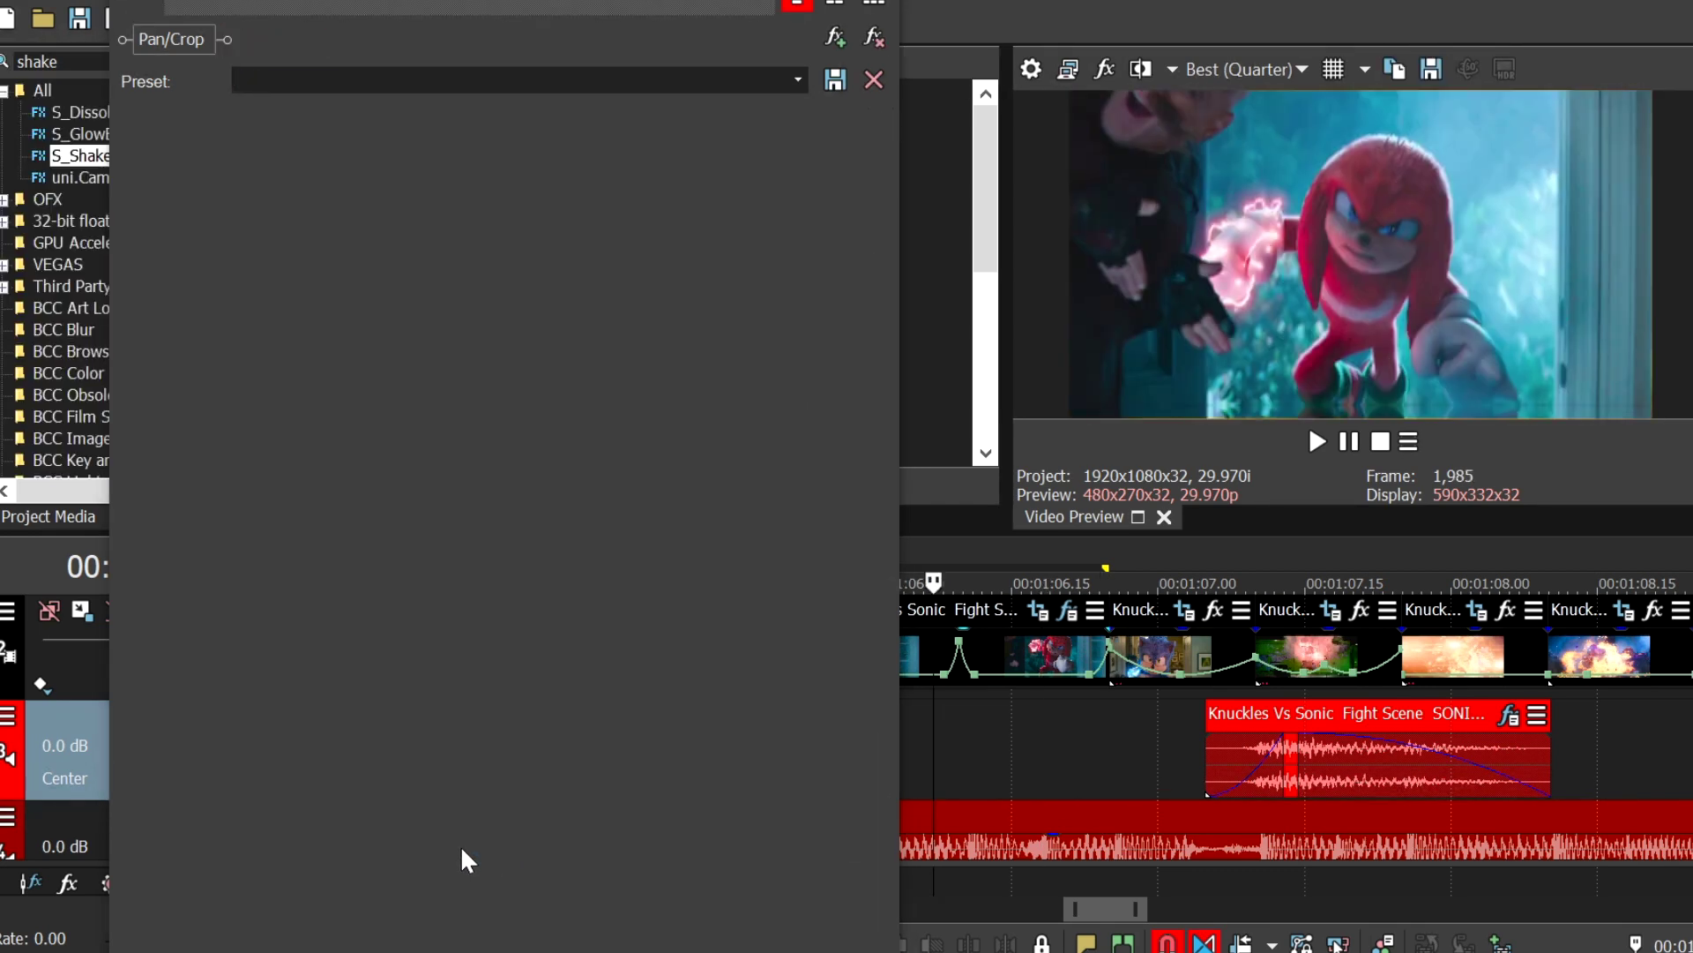
{"action": "key", "text": "ctrl+z"}
Step: Move the effect window clear of the presets and add a second S_Shake with the bounce preset to the clip
{"action": "left_click_drag", "start_coordinate": [205, 17], "coordinate": [237, 256]}
{"action": "left_click_drag", "start_coordinate": [493, 277], "coordinate": [543, 407]}
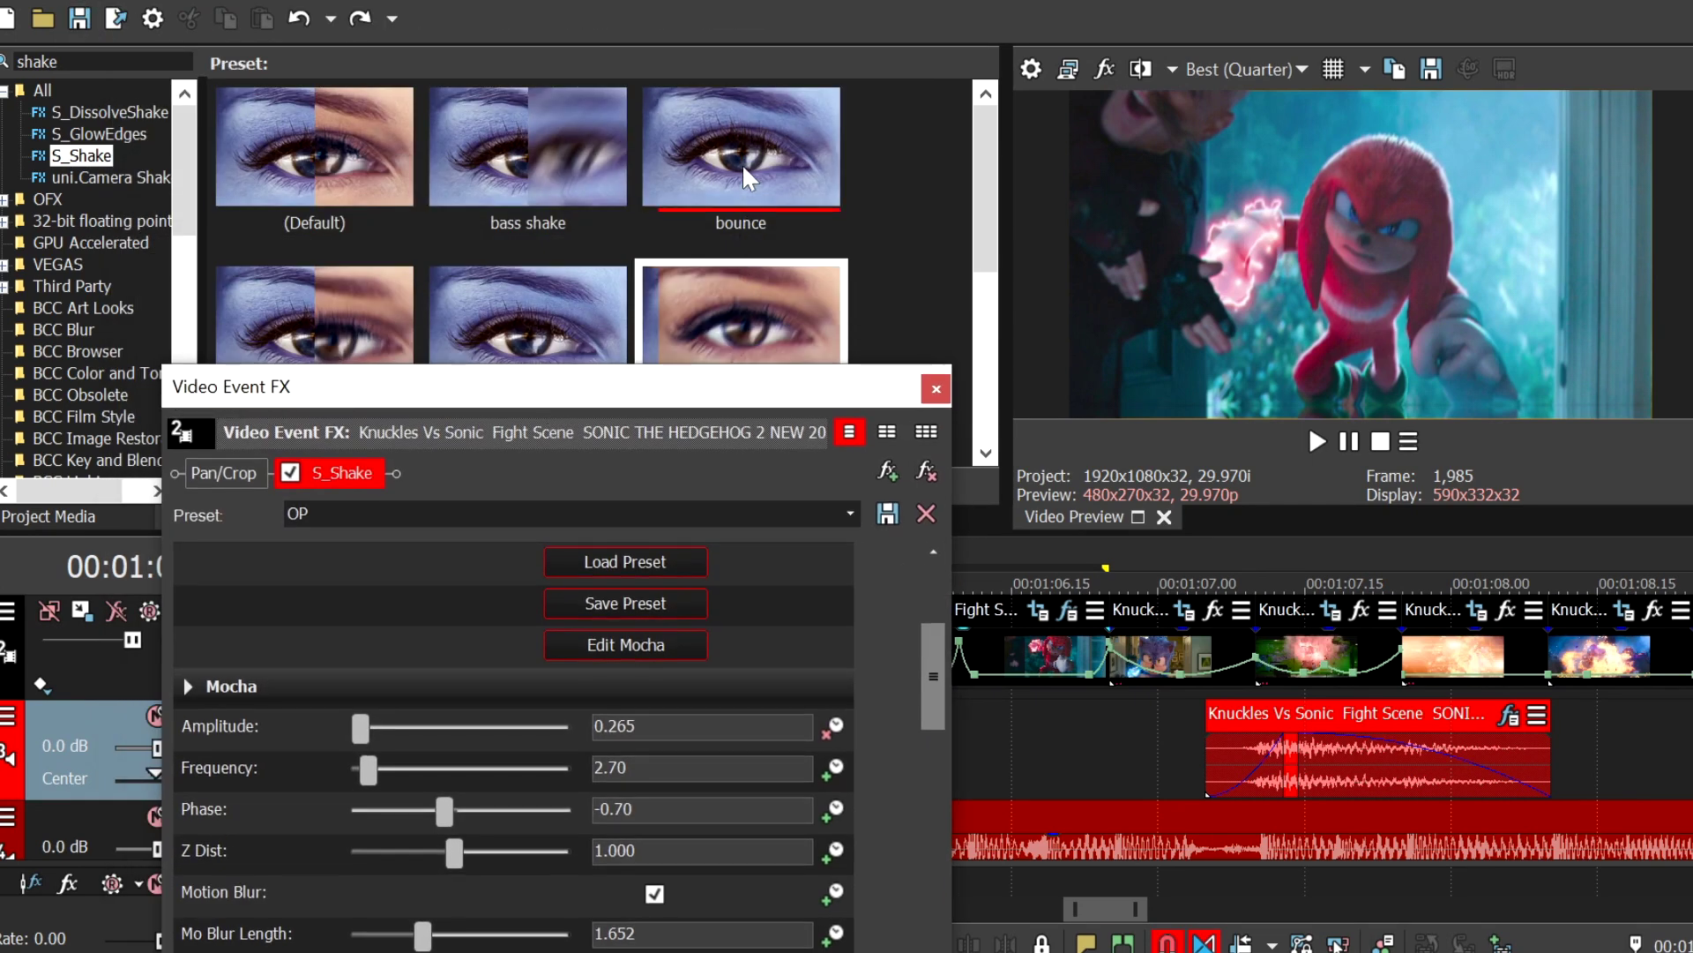
{"action": "left_click_drag", "start_coordinate": [734, 156], "coordinate": [495, 0]}
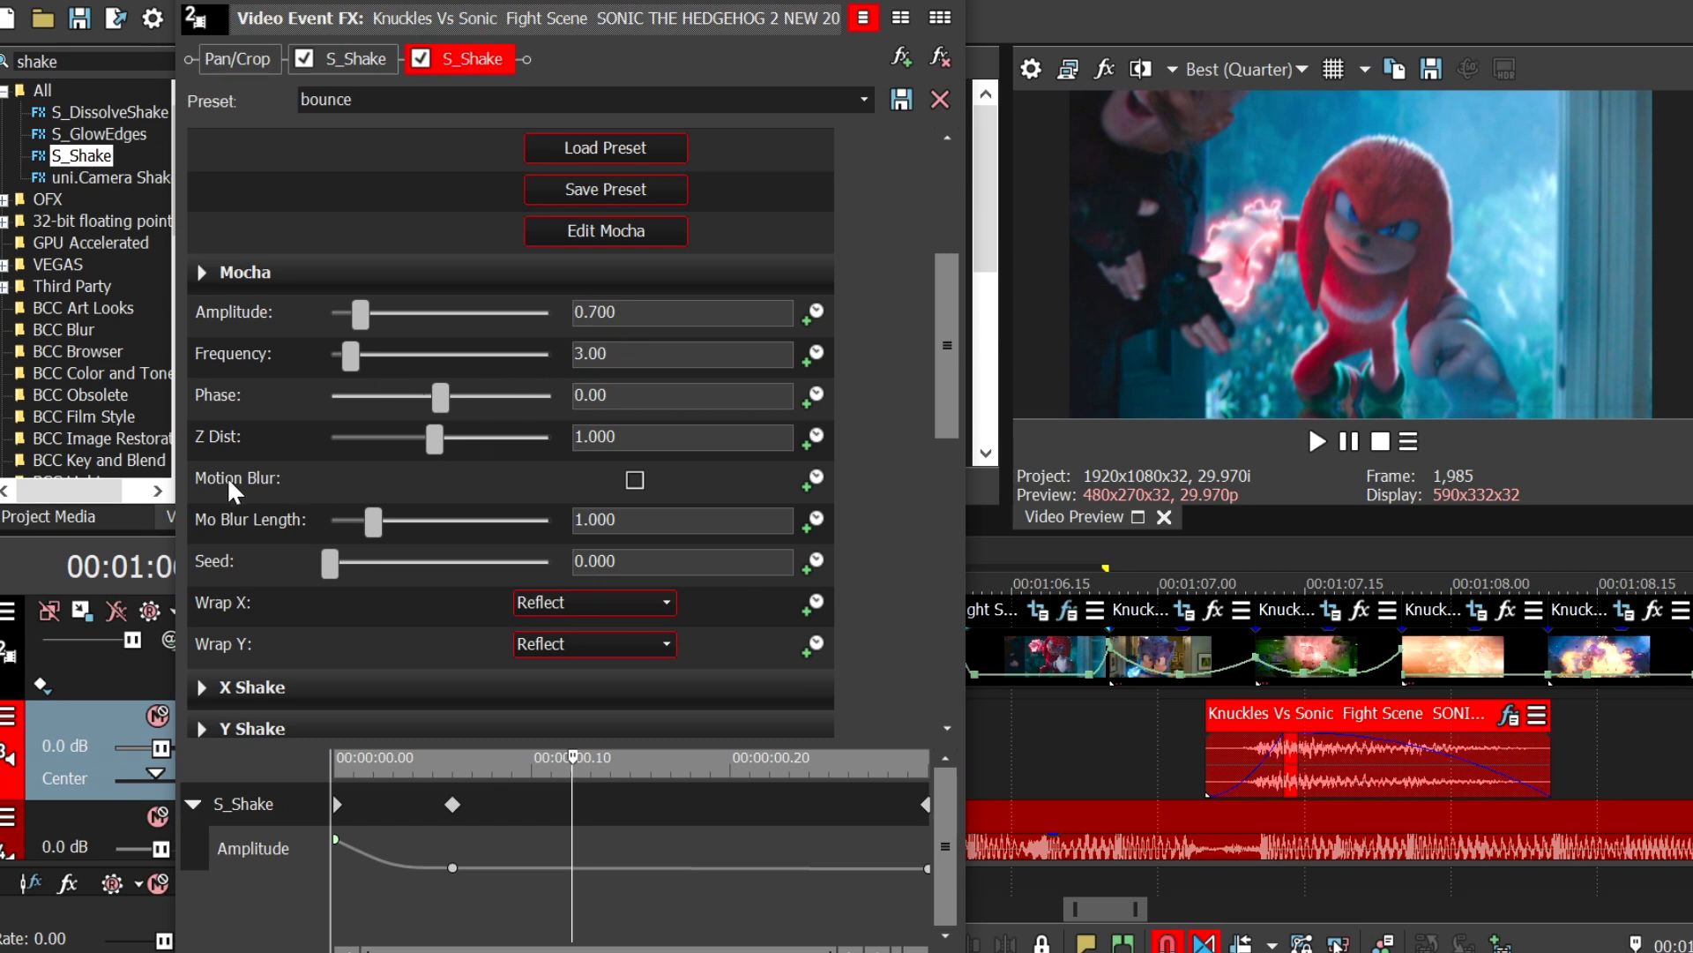
Step: Examine the bounce preset's main parameters and its X Shake, Y Shake and Tilt Shake settings
{"action": "scroll", "coordinate": [227, 485], "scroll_direction": "down", "scroll_amount": 2}
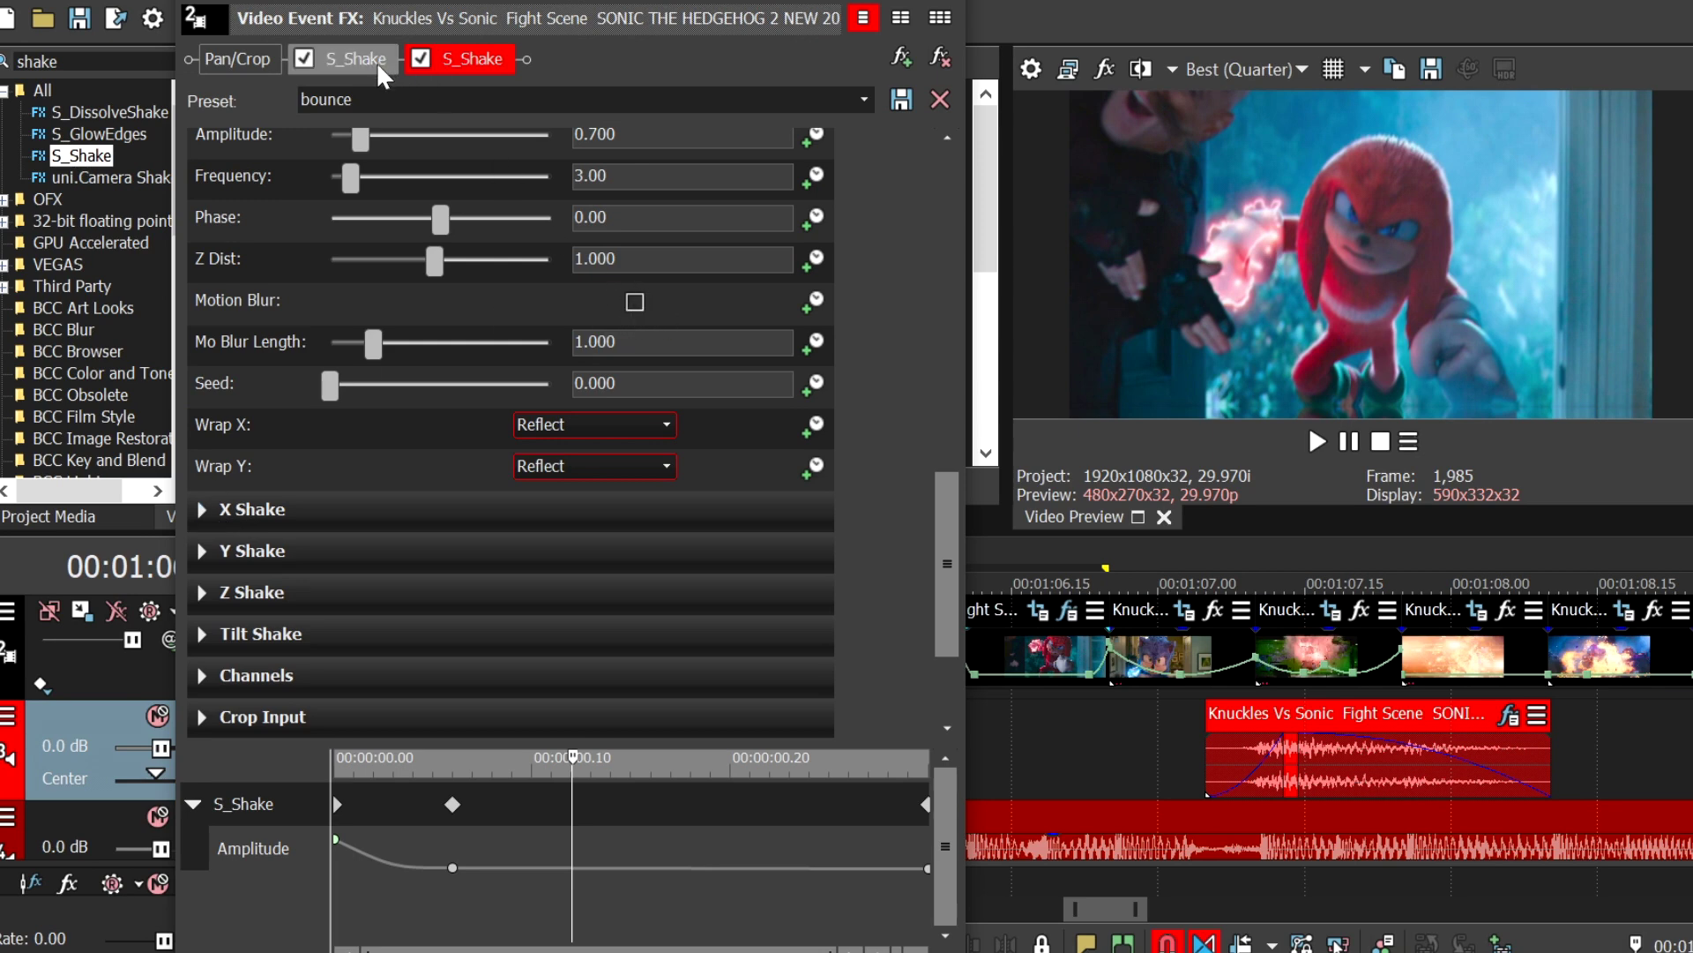
{"action": "left_click", "coordinate": [201, 509]}
{"action": "scroll", "coordinate": [238, 459], "scroll_direction": "down", "scroll_amount": 1}
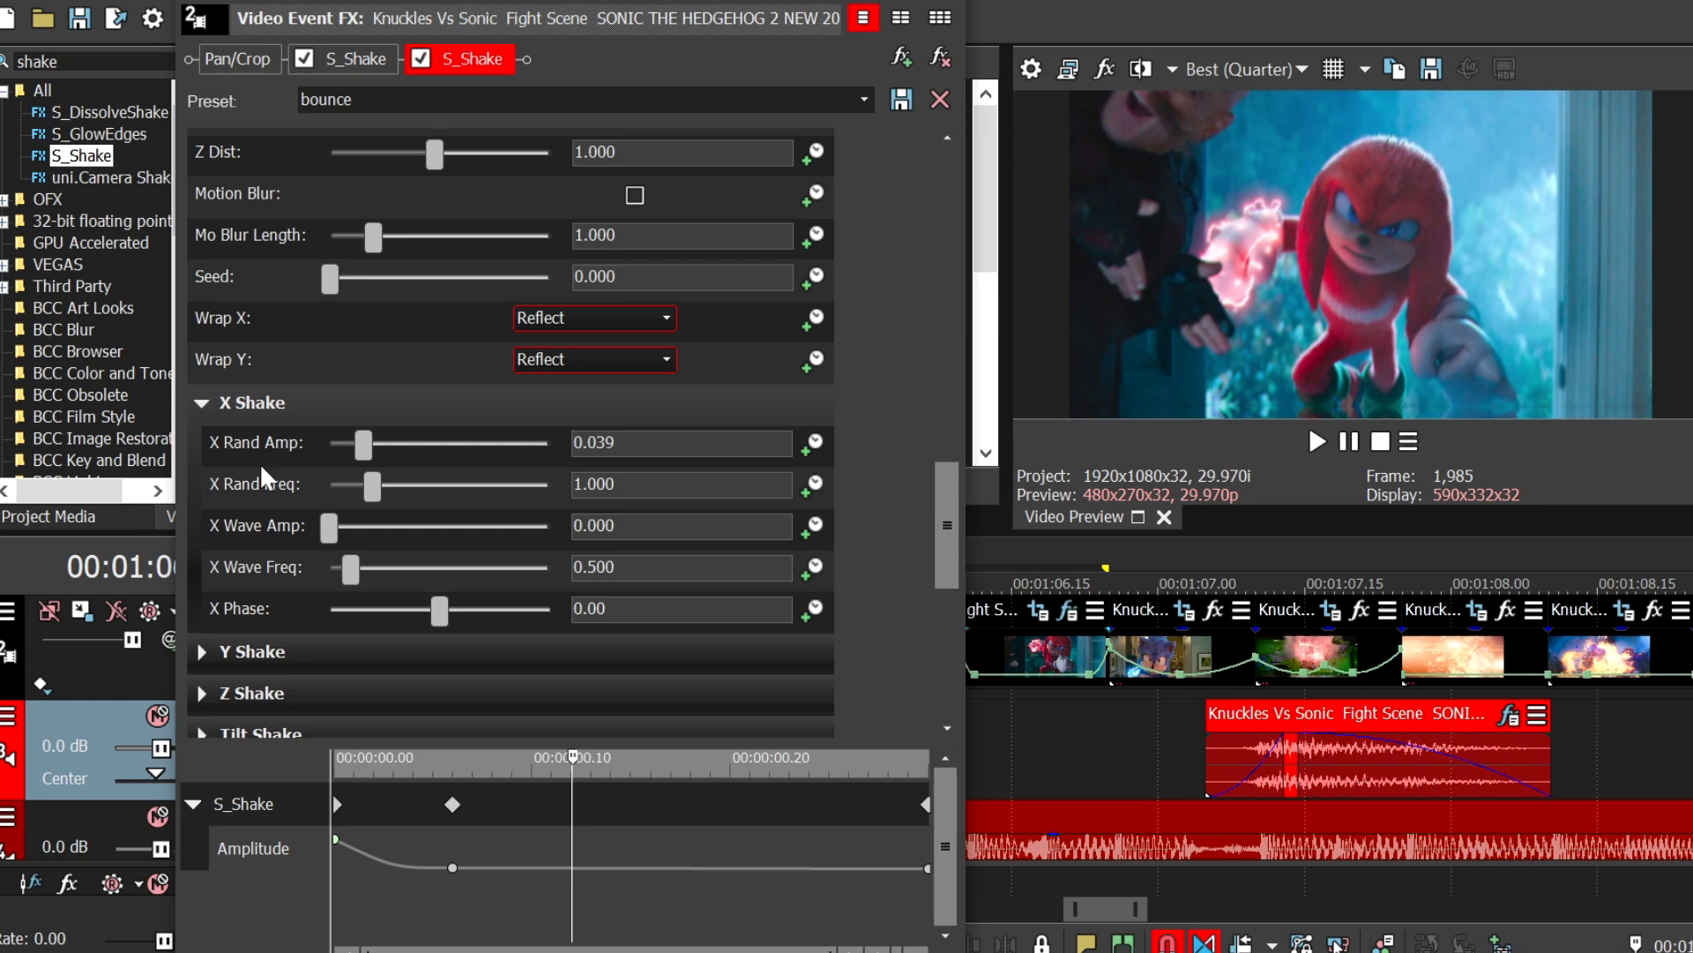
{"action": "left_click", "coordinate": [201, 402]}
{"action": "left_click", "coordinate": [199, 444]}
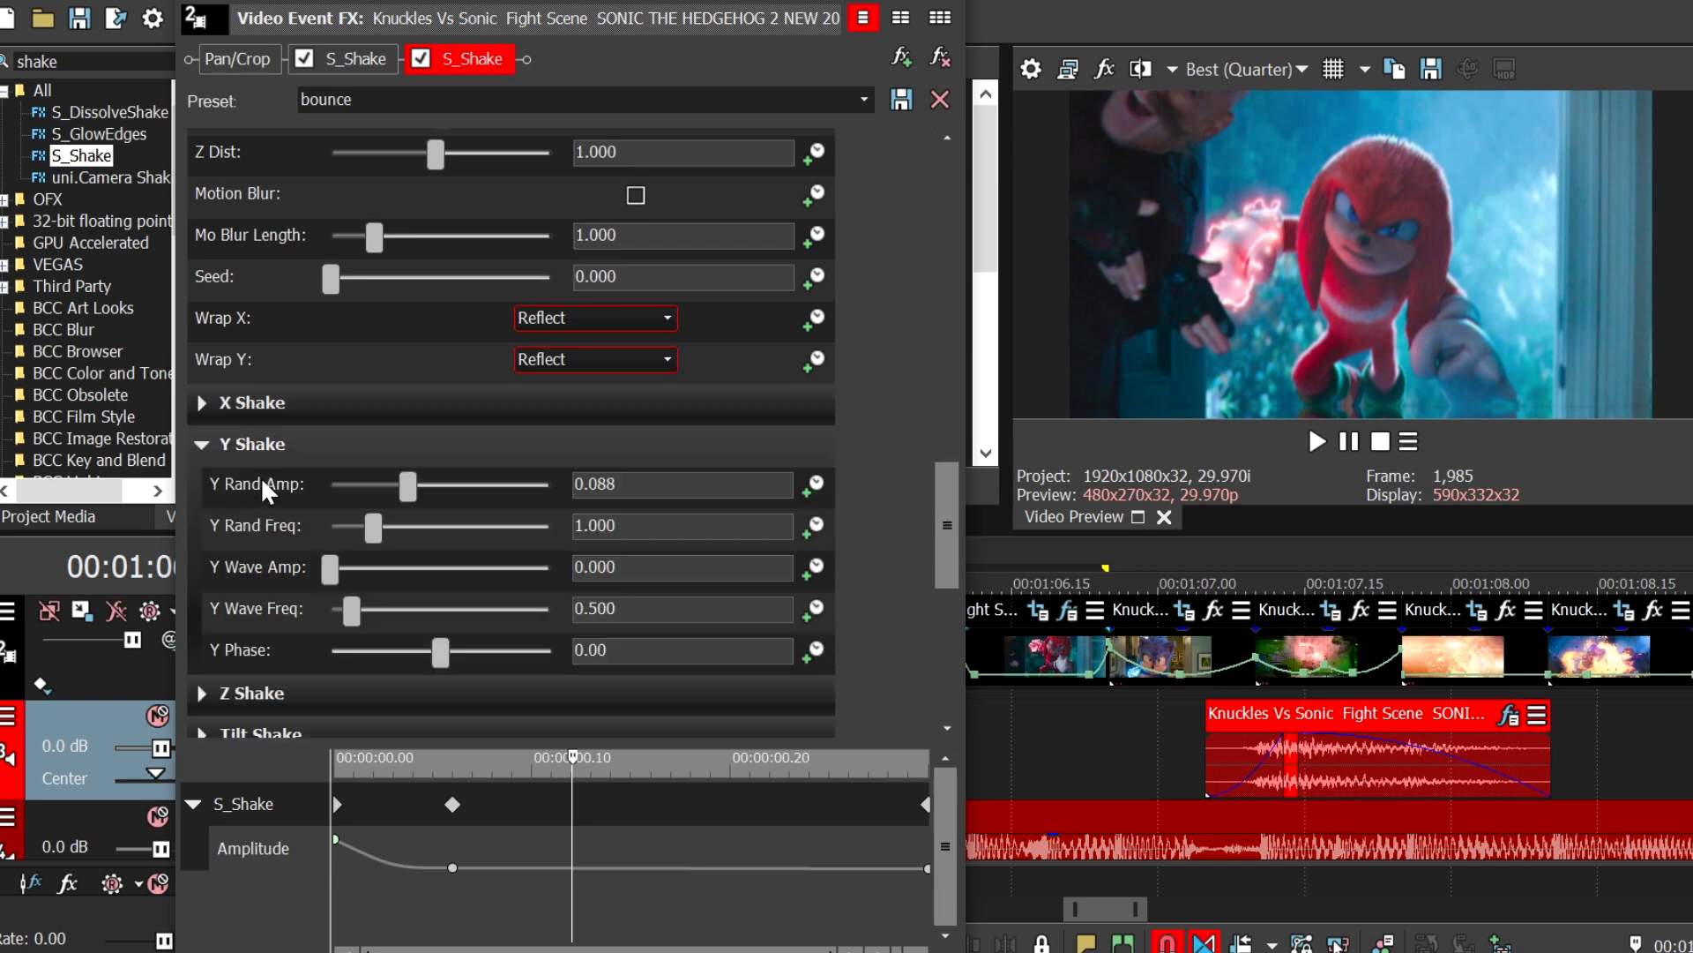
{"action": "left_click", "coordinate": [202, 444]}
{"action": "left_click", "coordinate": [201, 584]}
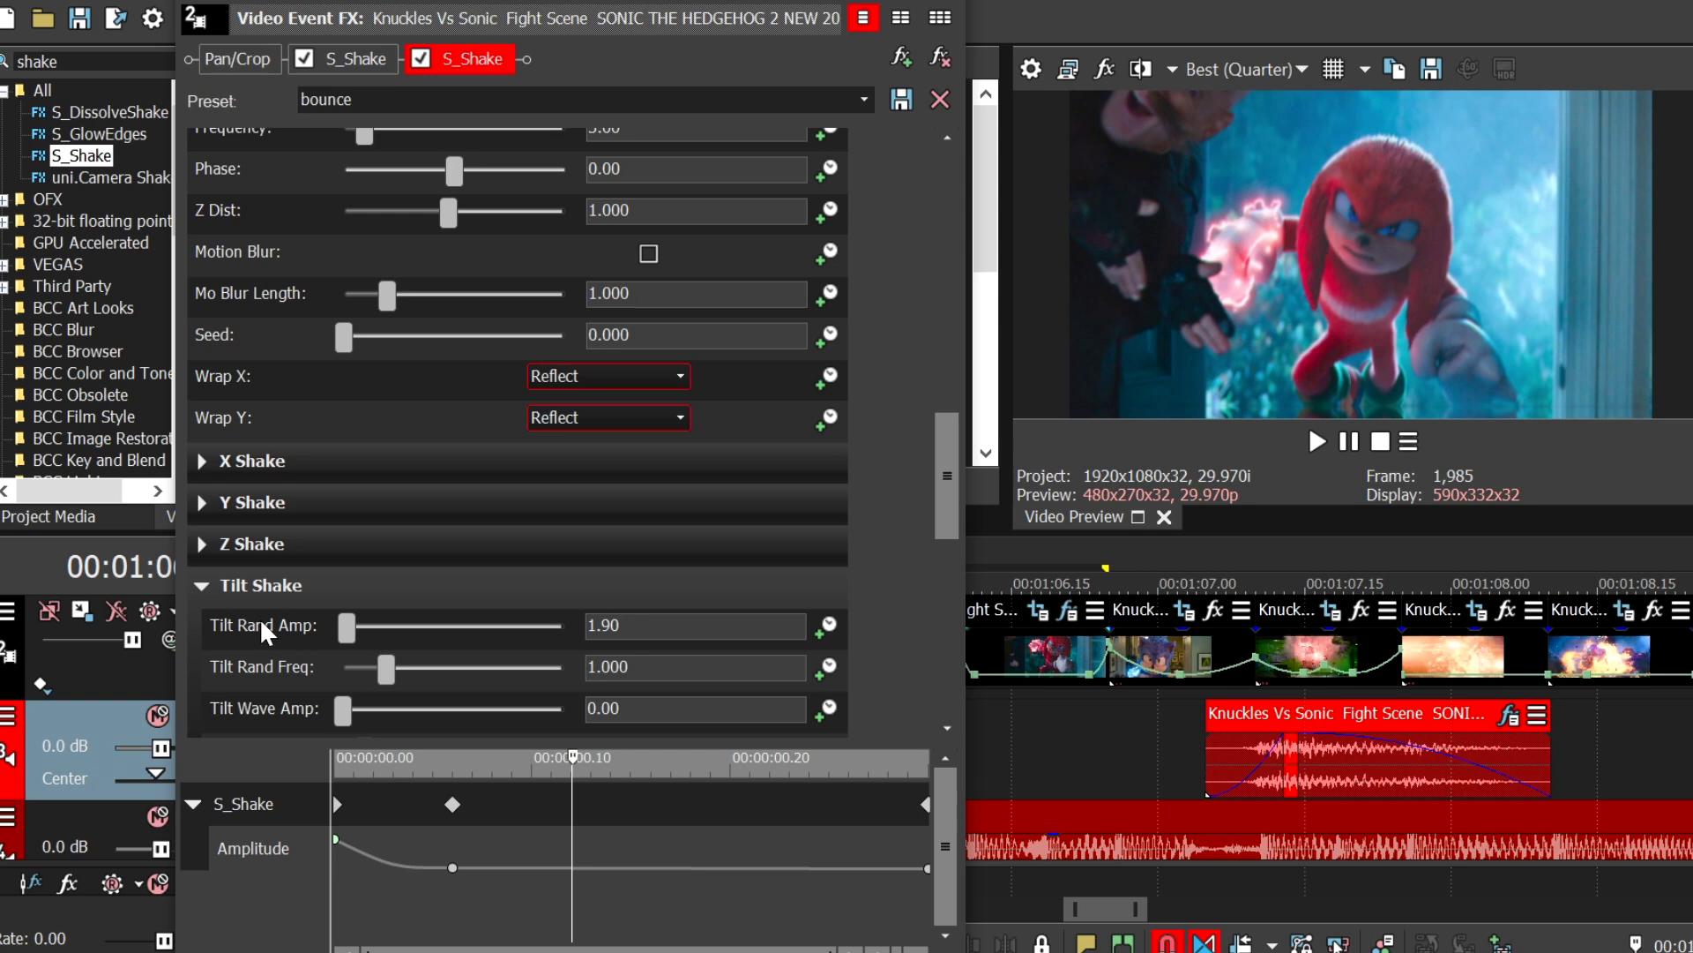
{"action": "left_click", "coordinate": [201, 585]}
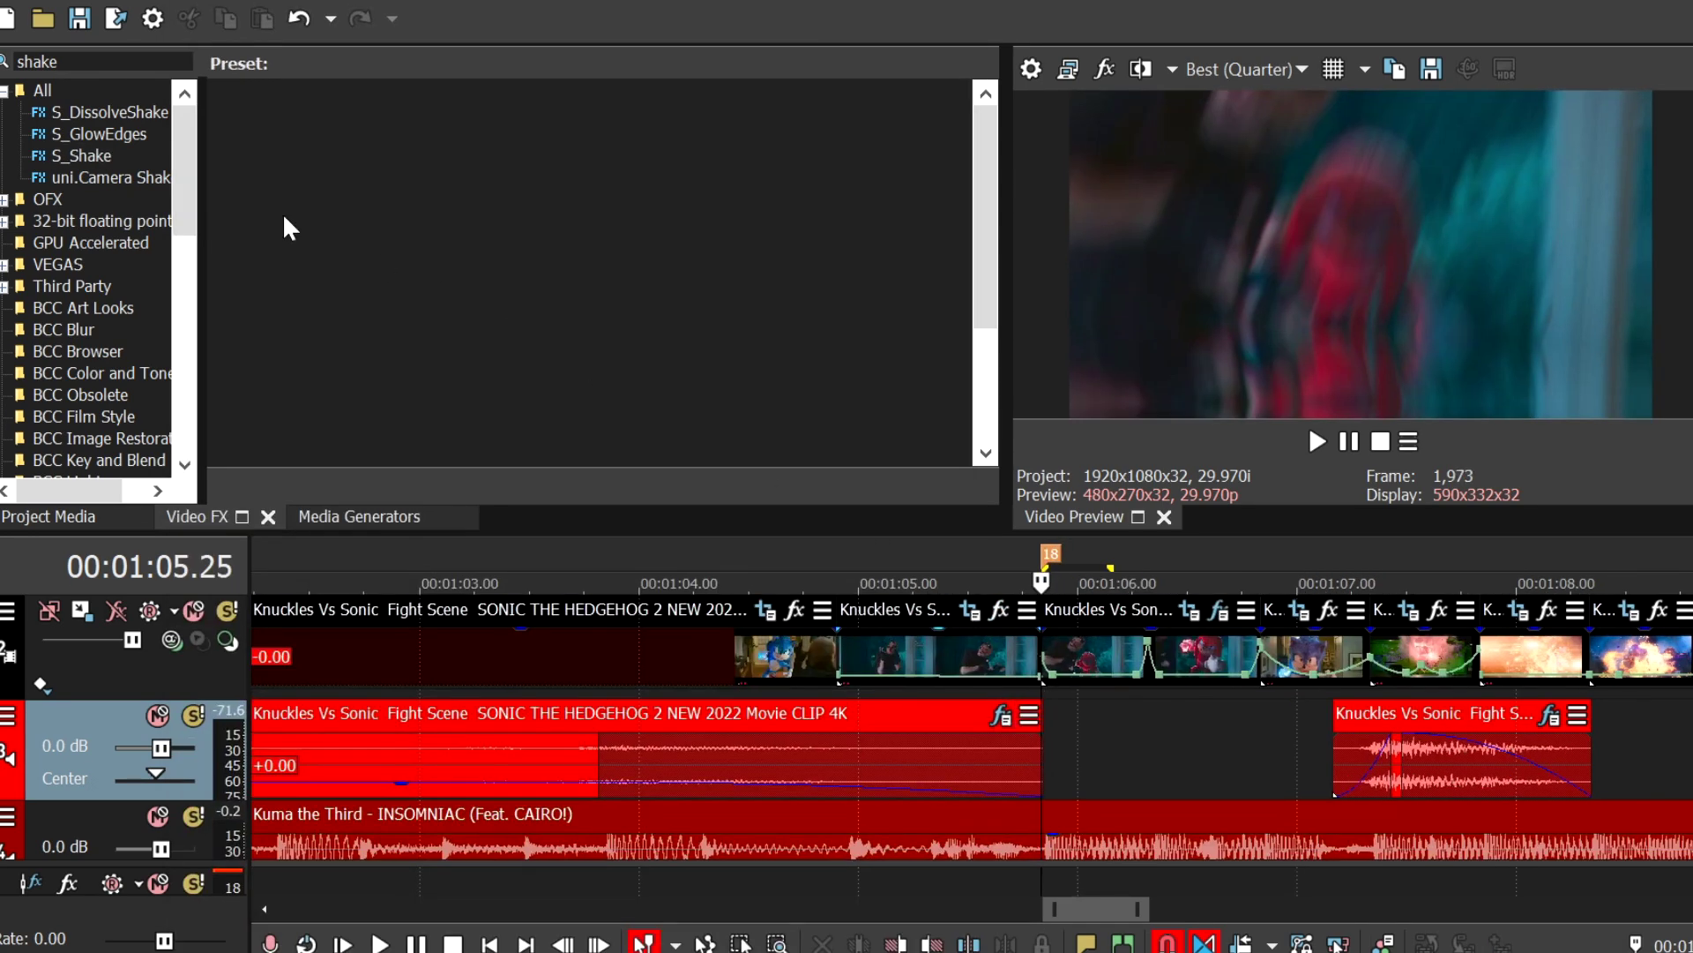
Step: Search the effects for "line" and add Linear Blur with its default preset to the clip that has the S_Shake effects
{"action": "double_click", "coordinate": [58, 61]}
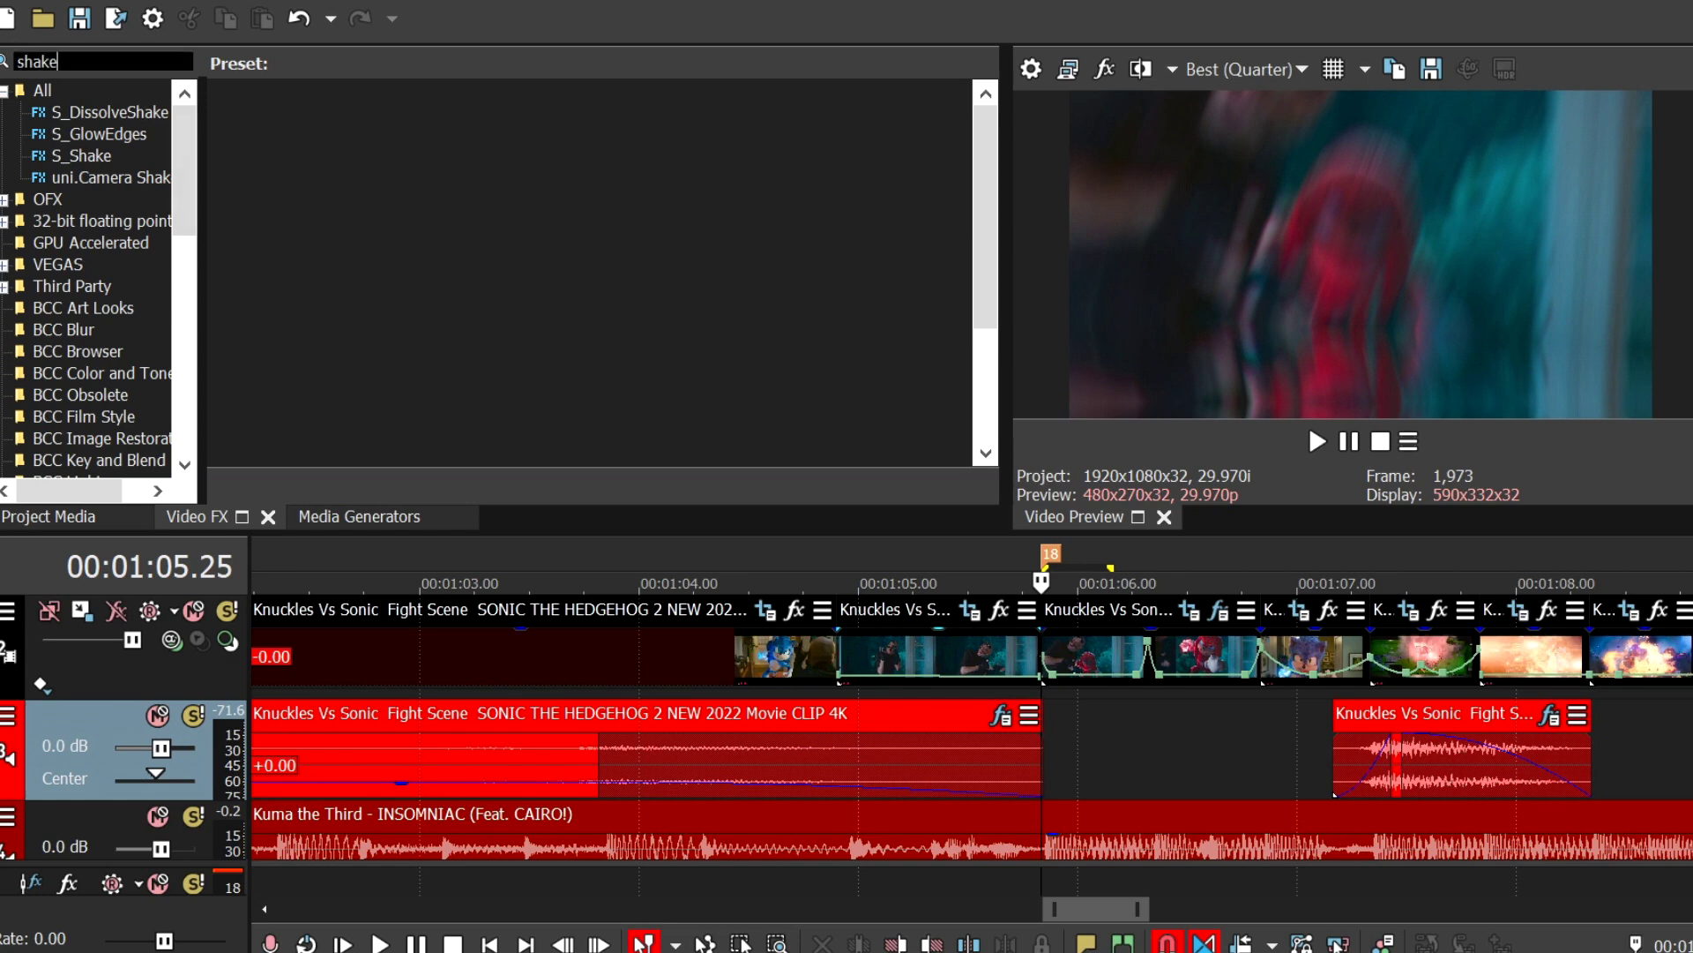
{"action": "type", "text": "line"}
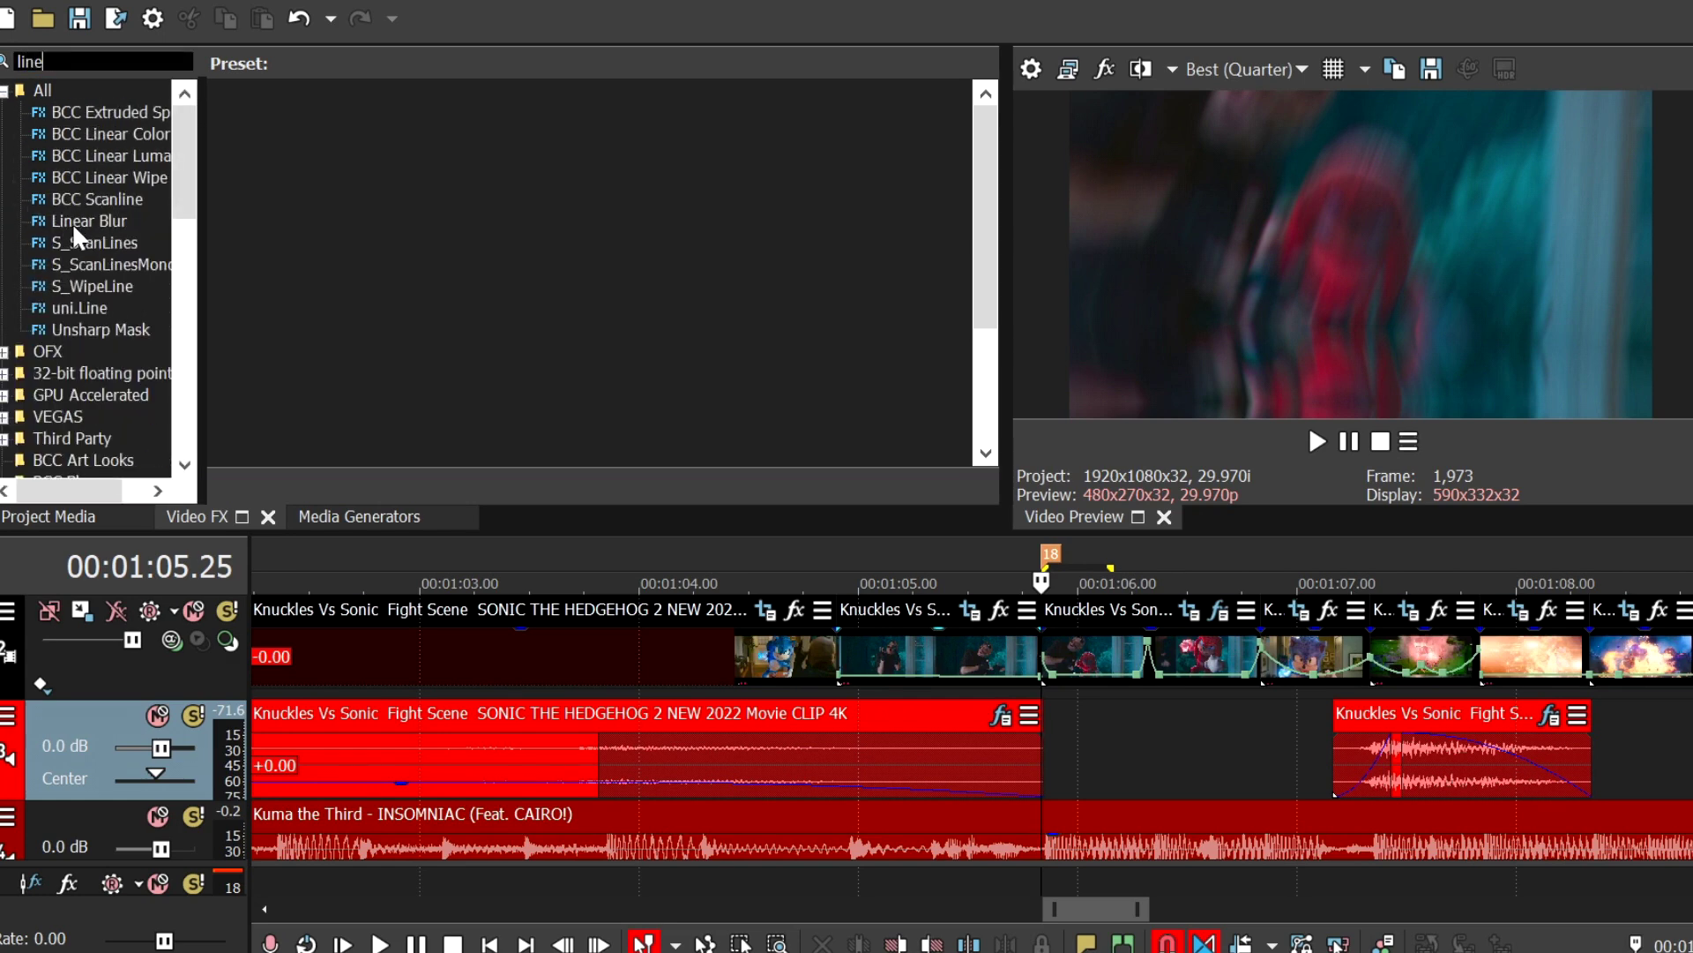
{"action": "left_click", "coordinate": [76, 223]}
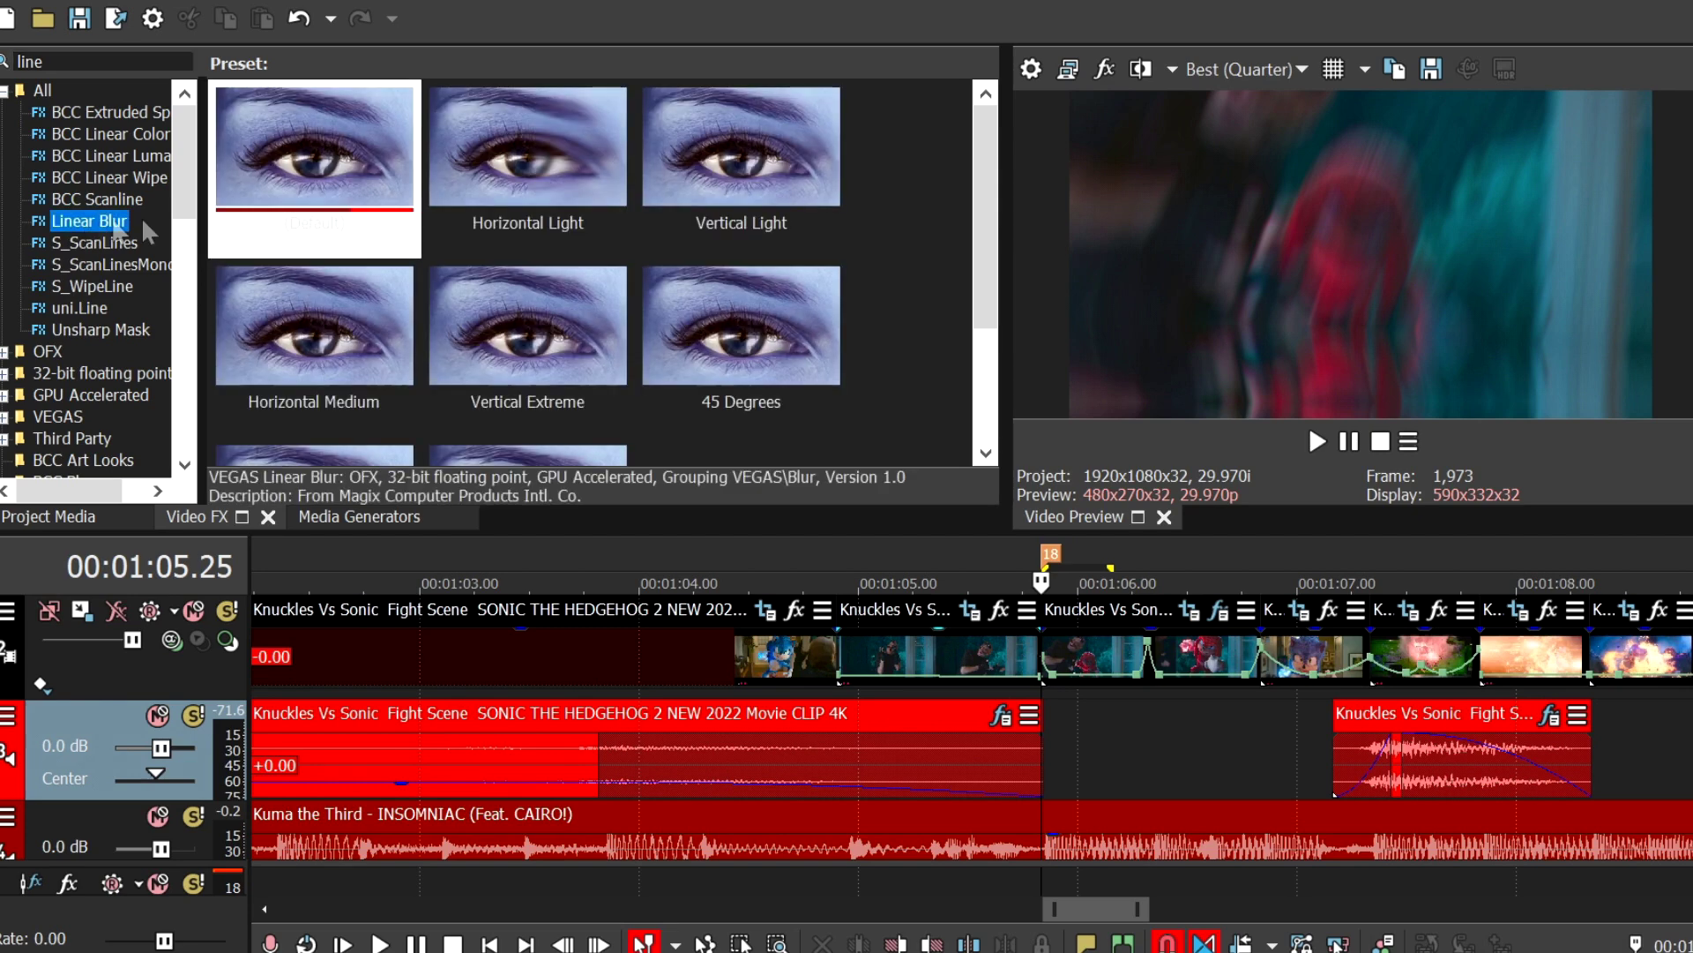
{"action": "left_click_drag", "start_coordinate": [291, 150], "coordinate": [1092, 642]}
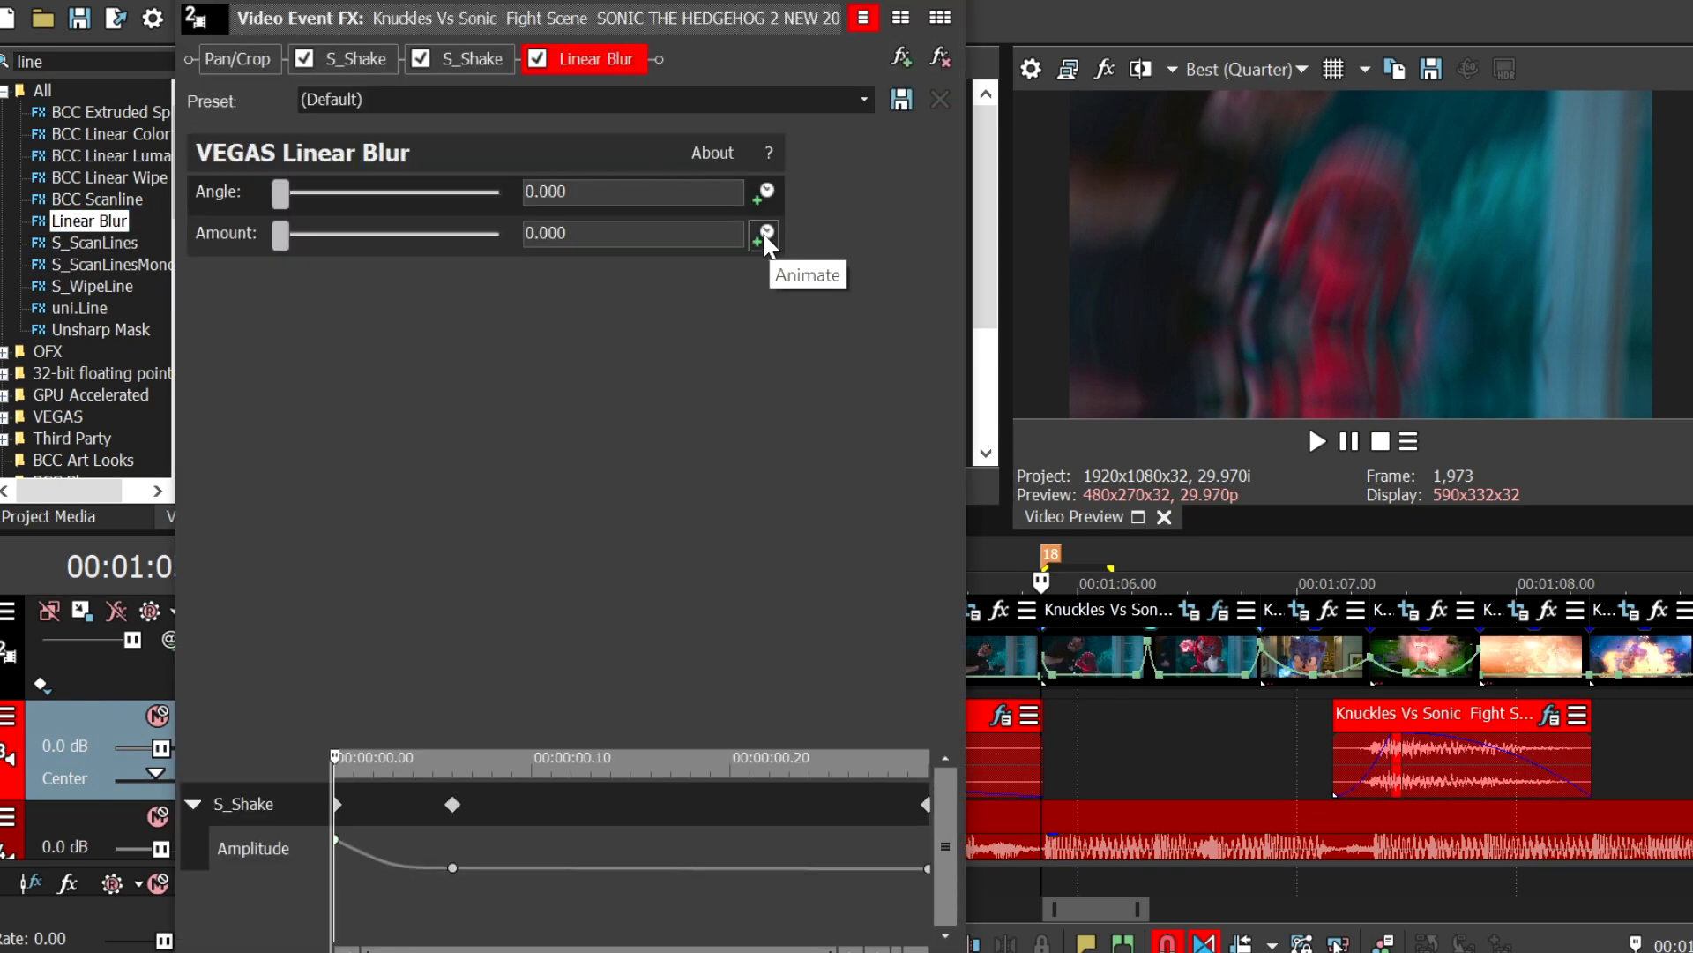
Step: Animate the Linear Blur Amount, add a keyframe at 00:00:00.05 and move the effect window so its keyframe controls are reachable
{"action": "left_click", "coordinate": [765, 235]}
{"action": "left_click_drag", "start_coordinate": [924, 742], "coordinate": [912, 609]}
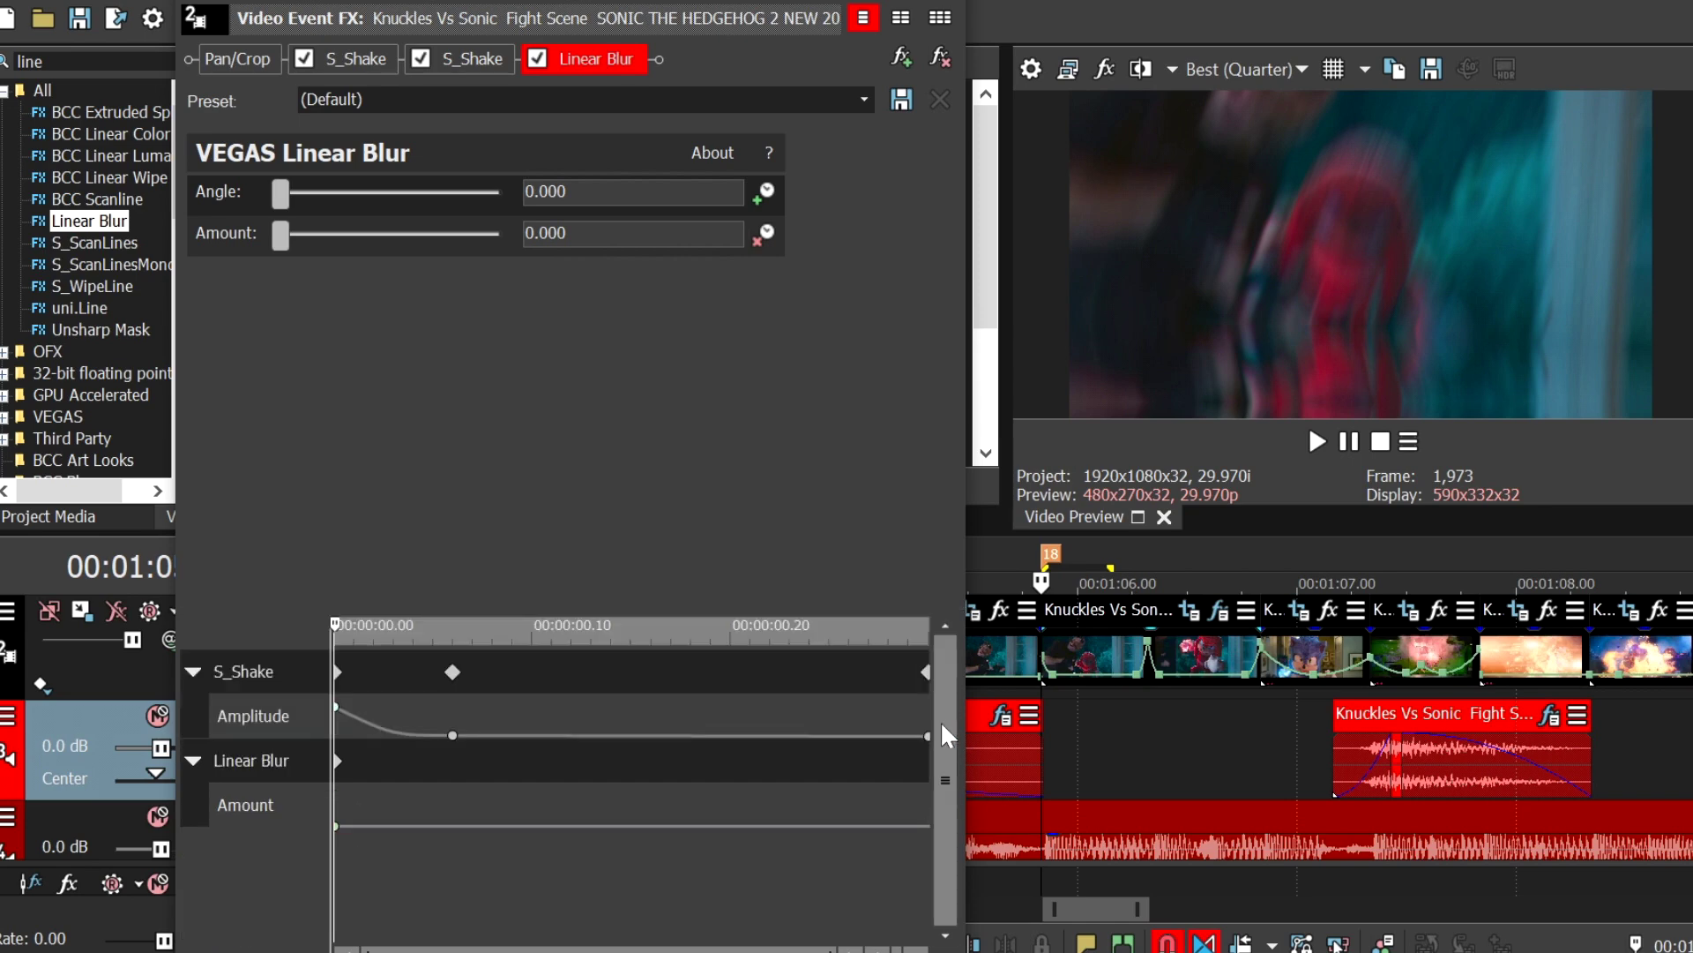
{"action": "key", "text": "space"}
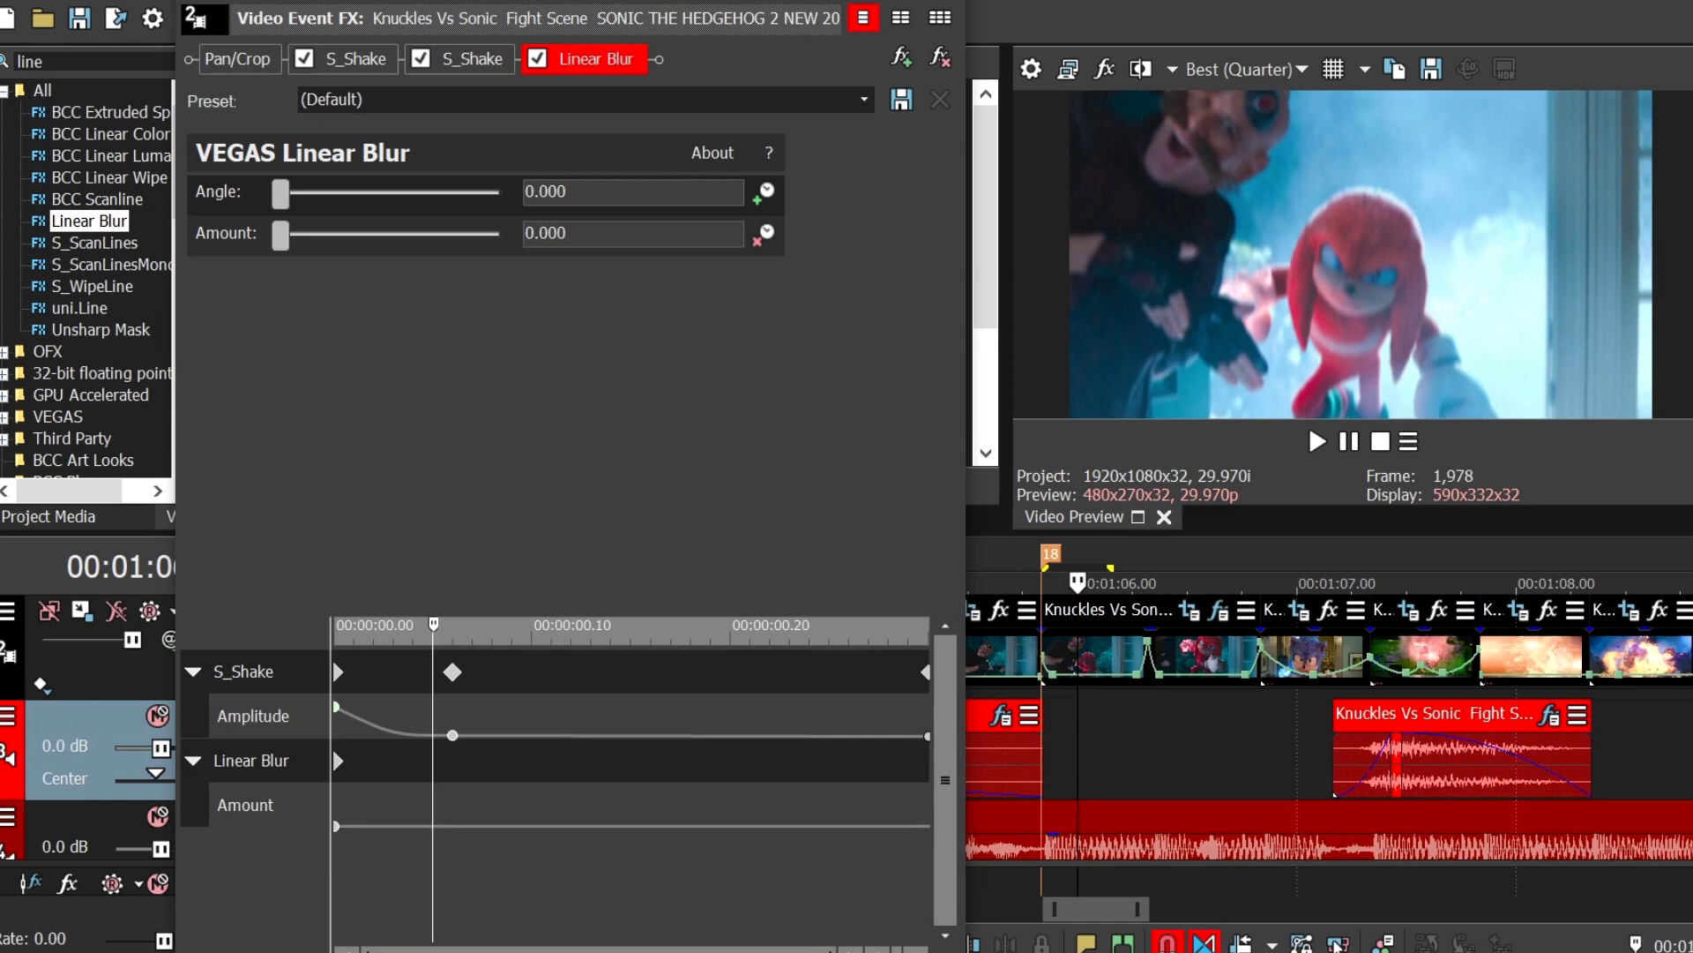
{"action": "left_click", "coordinate": [535, 949]}
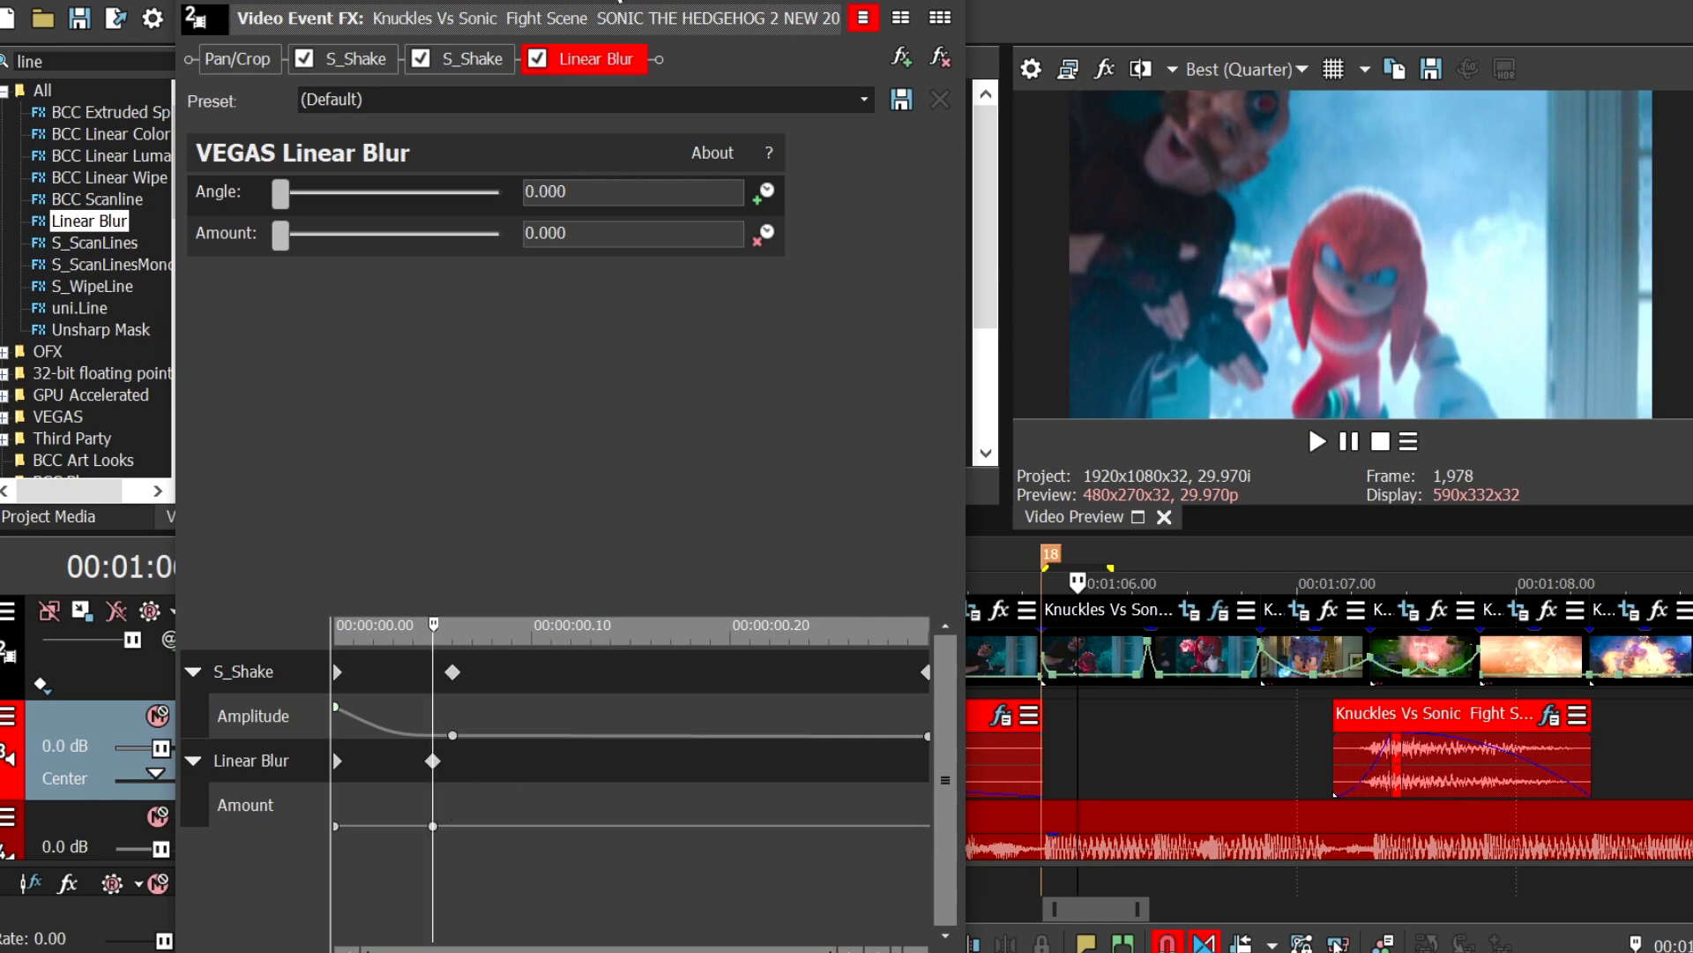
{"action": "left_click_drag", "start_coordinate": [620, 1], "coordinate": [618, 0]}
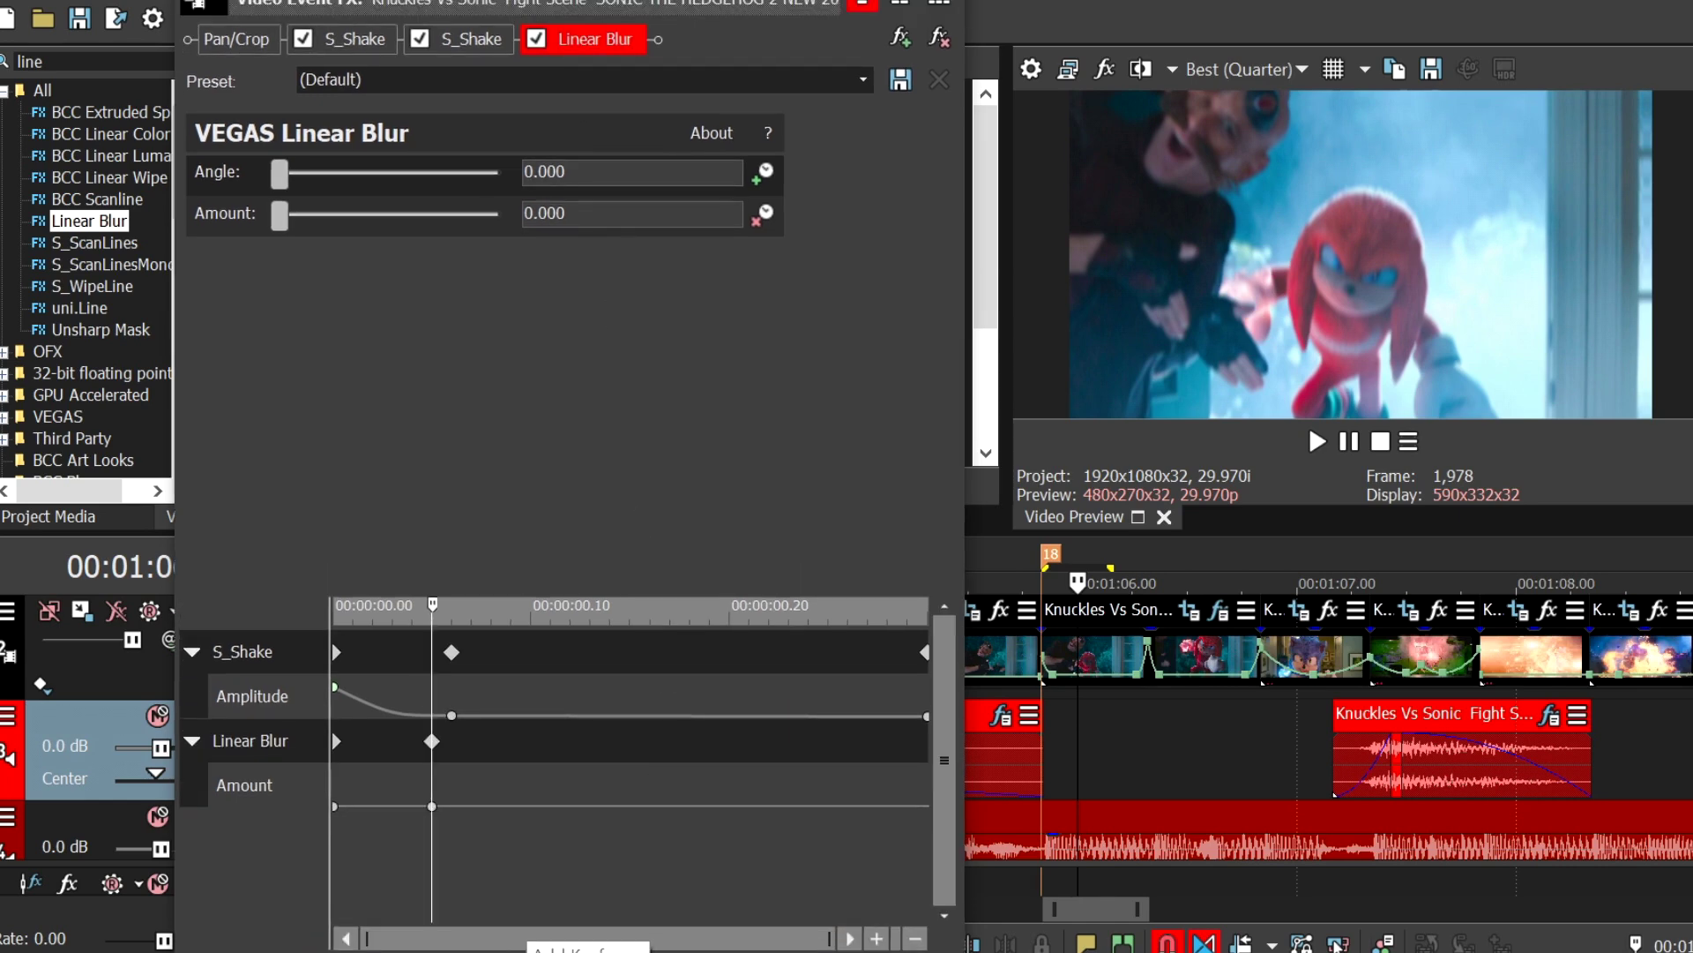
{"action": "left_click_drag", "start_coordinate": [620, 2], "coordinate": [655, 3]}
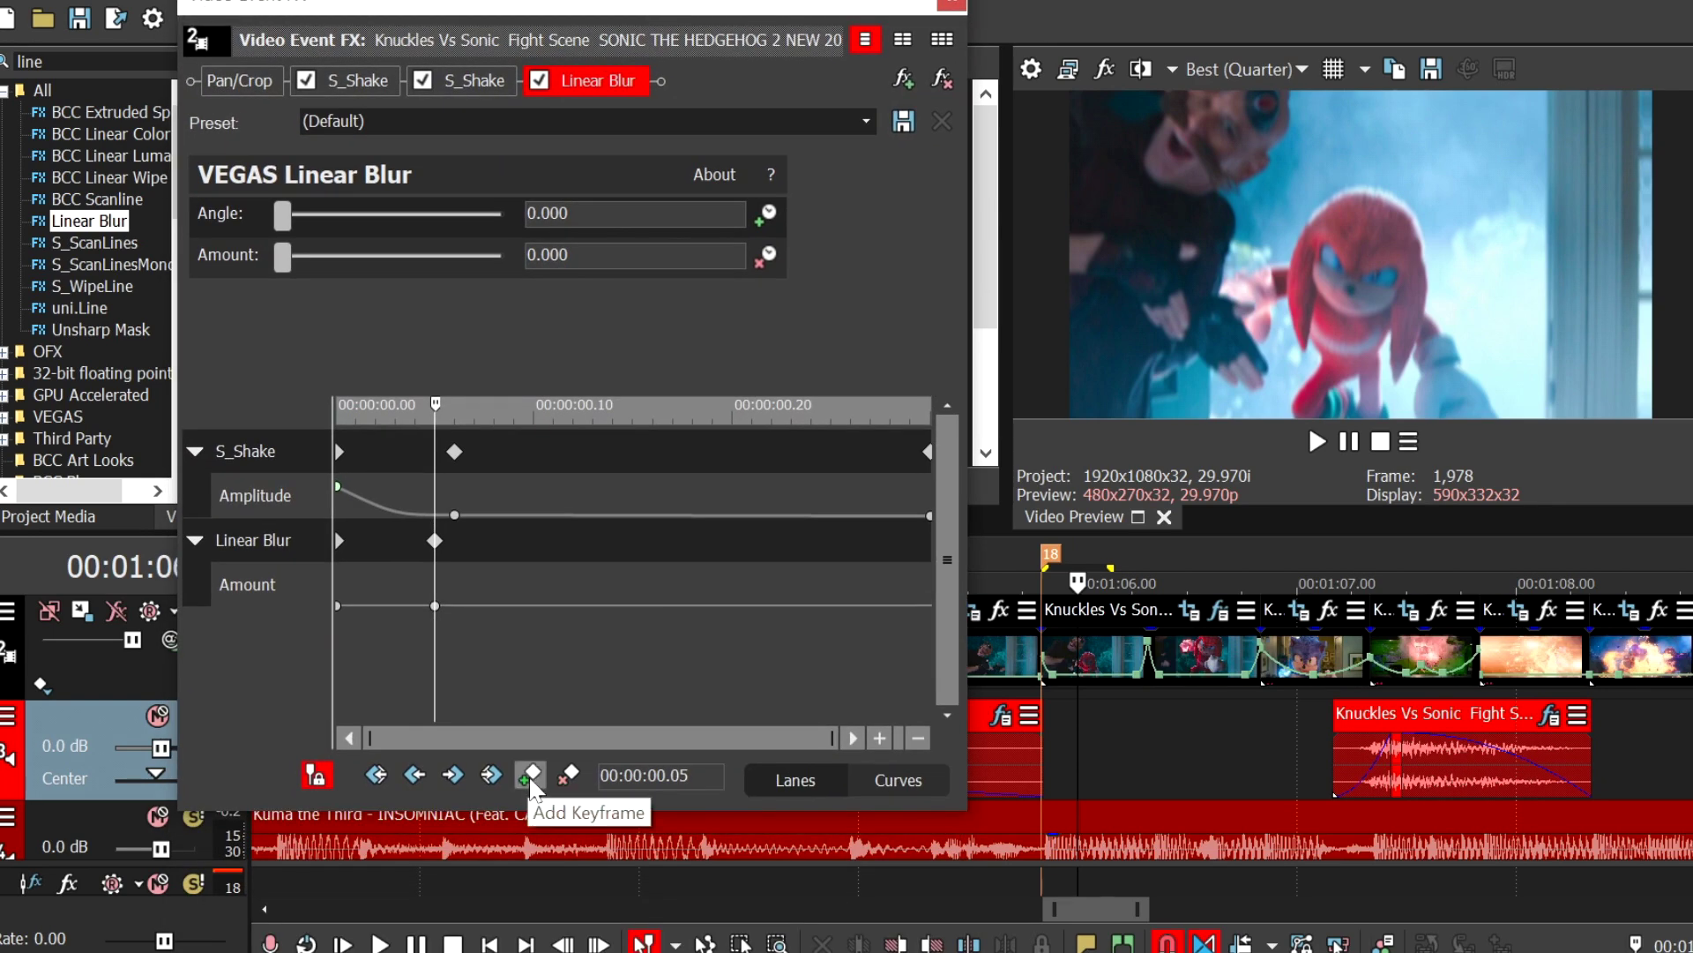
Step: At the start of the clip, set the Linear Blur Amount to 0.27 and the Angle to 90
{"action": "left_click_drag", "start_coordinate": [408, 654], "coordinate": [152, 655]}
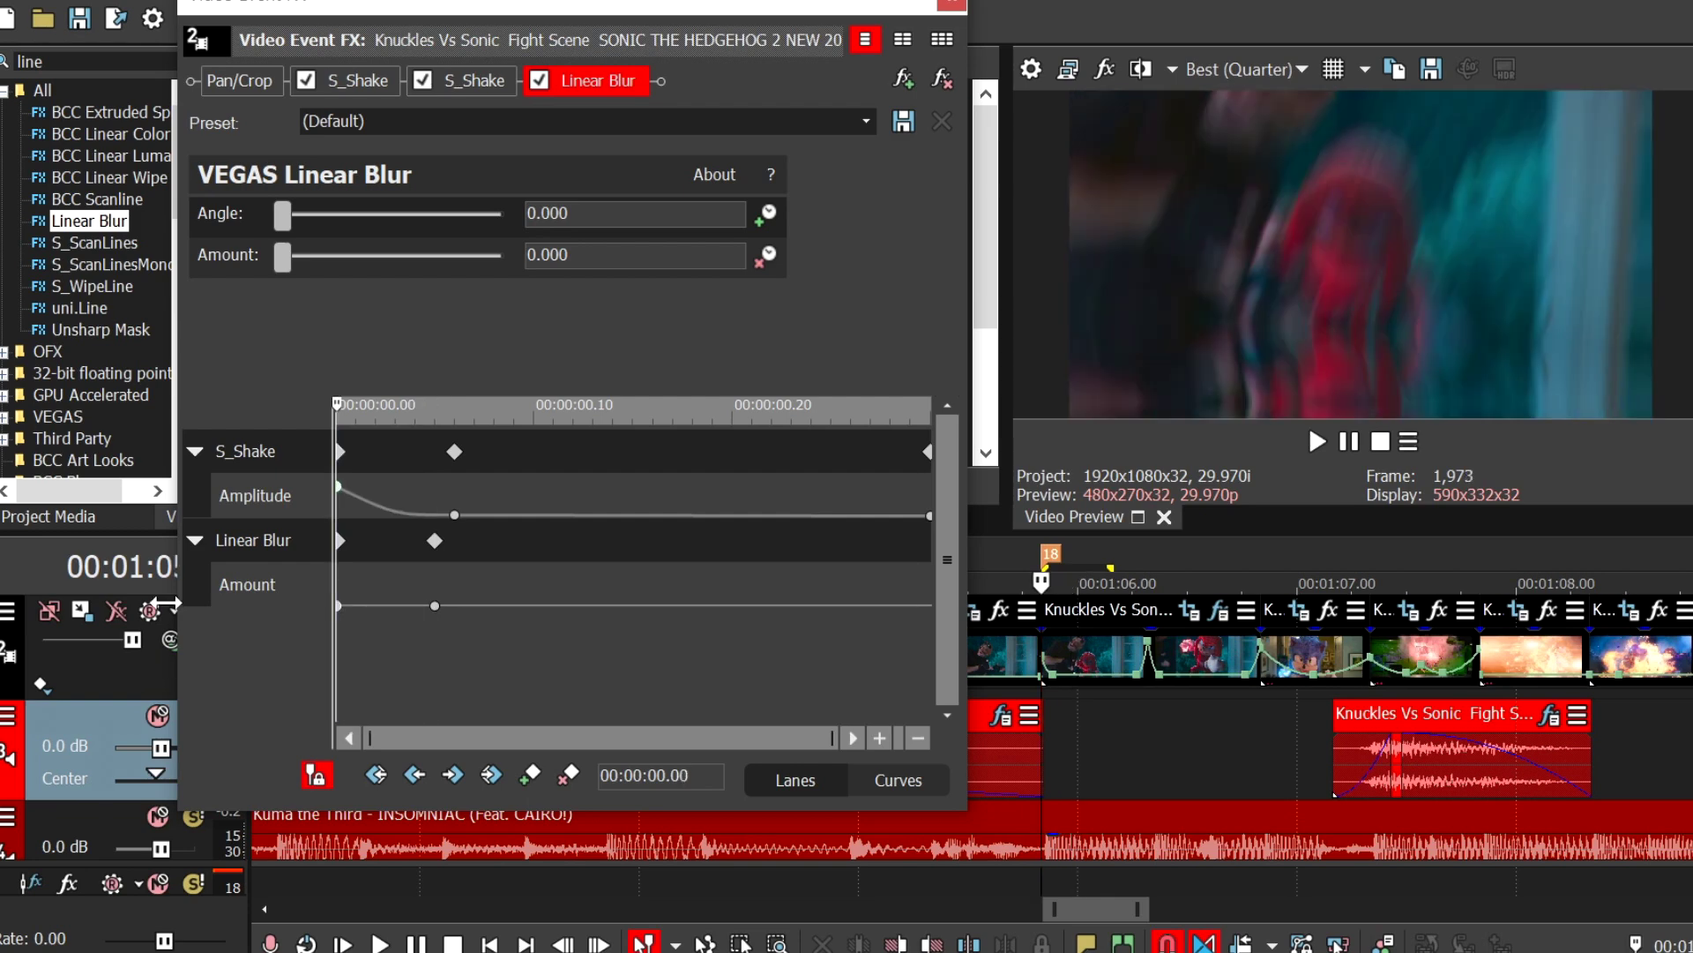
{"action": "left_click", "coordinate": [568, 255]}
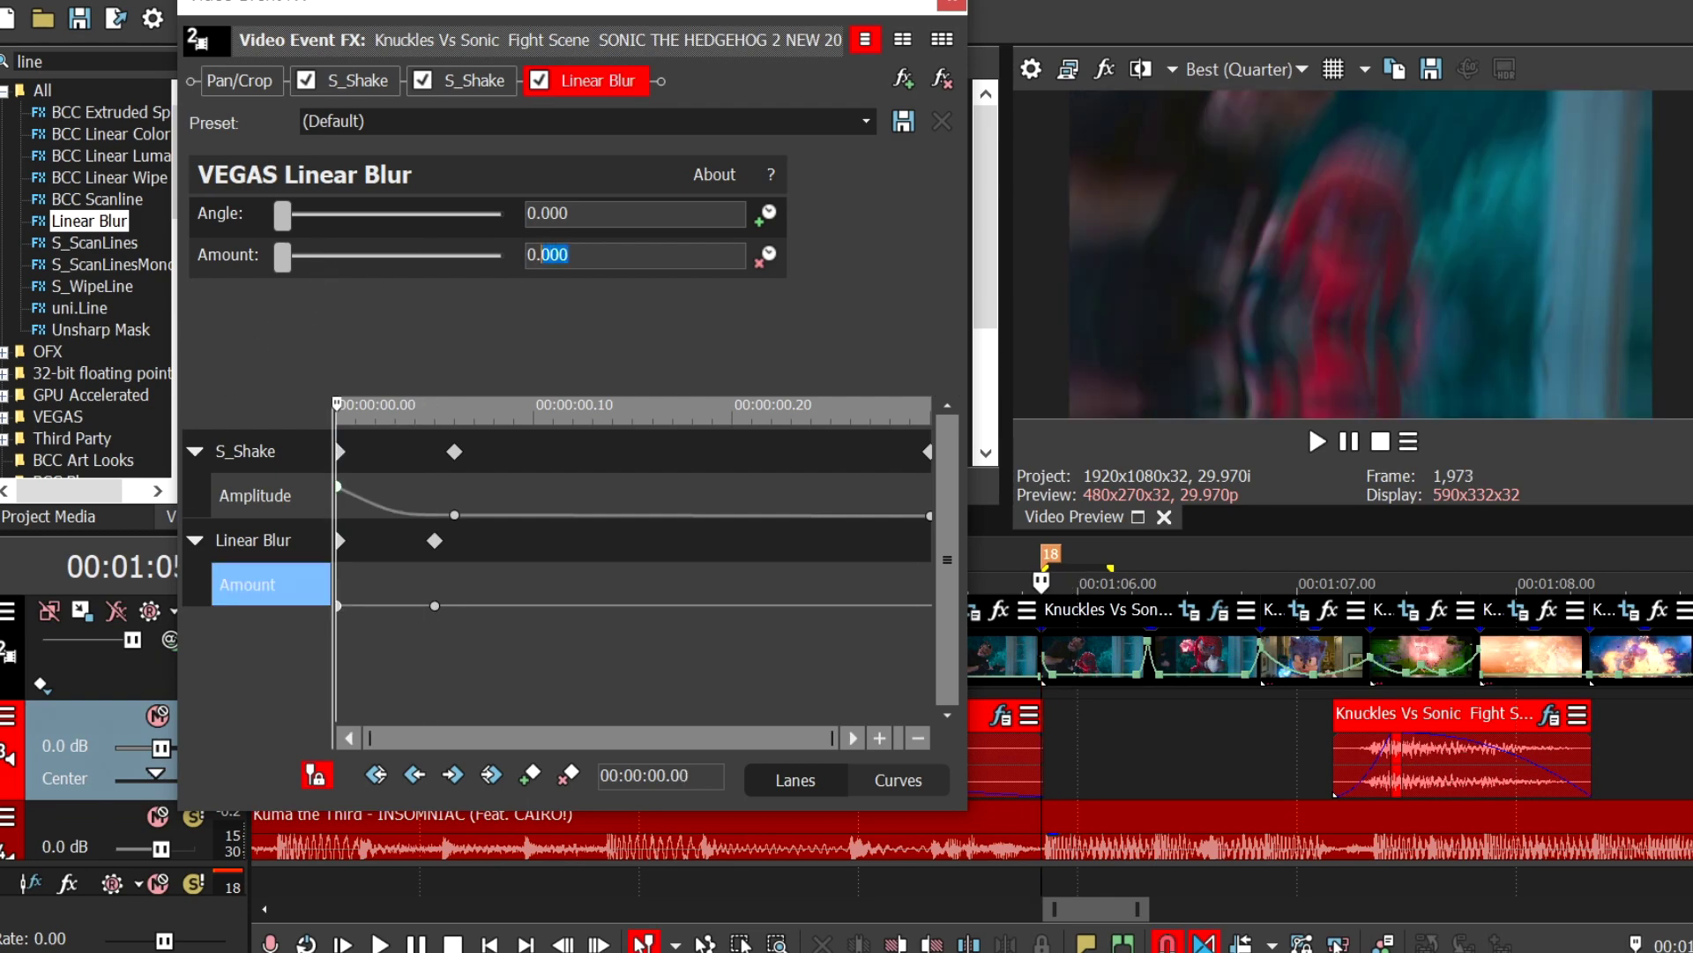
{"action": "type", "text": "0.27"}
{"action": "key", "text": "Return"}
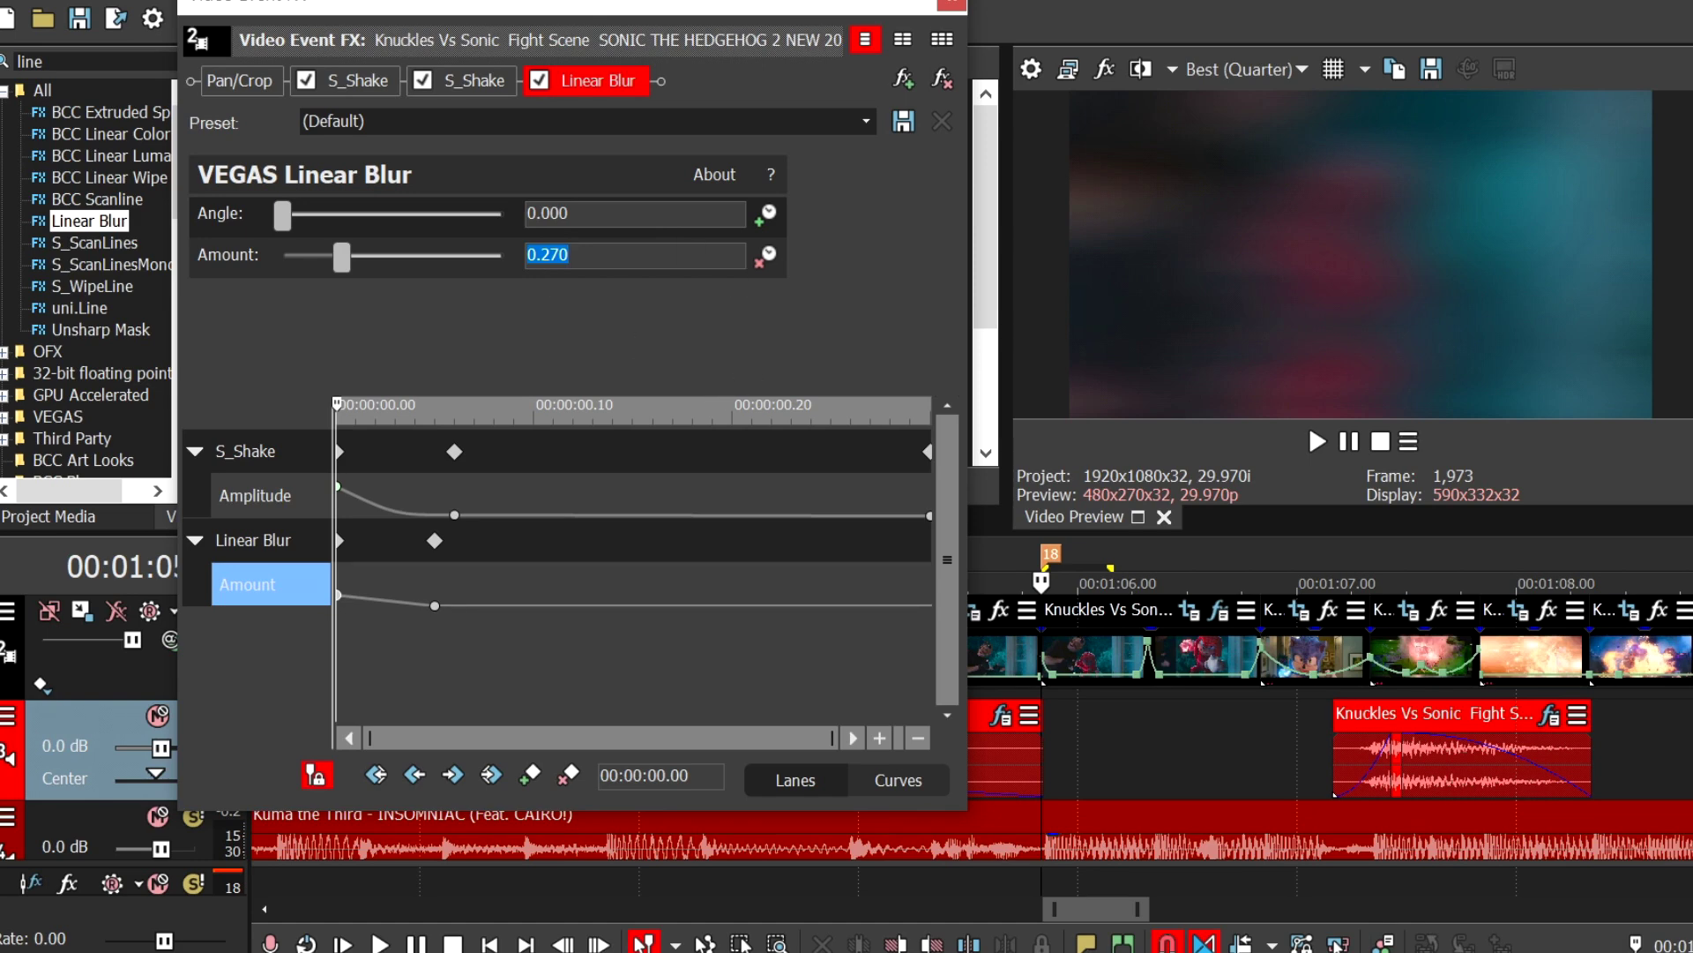
{"action": "left_click", "coordinate": [643, 214]}
{"action": "key", "text": "ctrl+a"}
{"action": "type", "text": "90"}
{"action": "key", "text": "Return"}
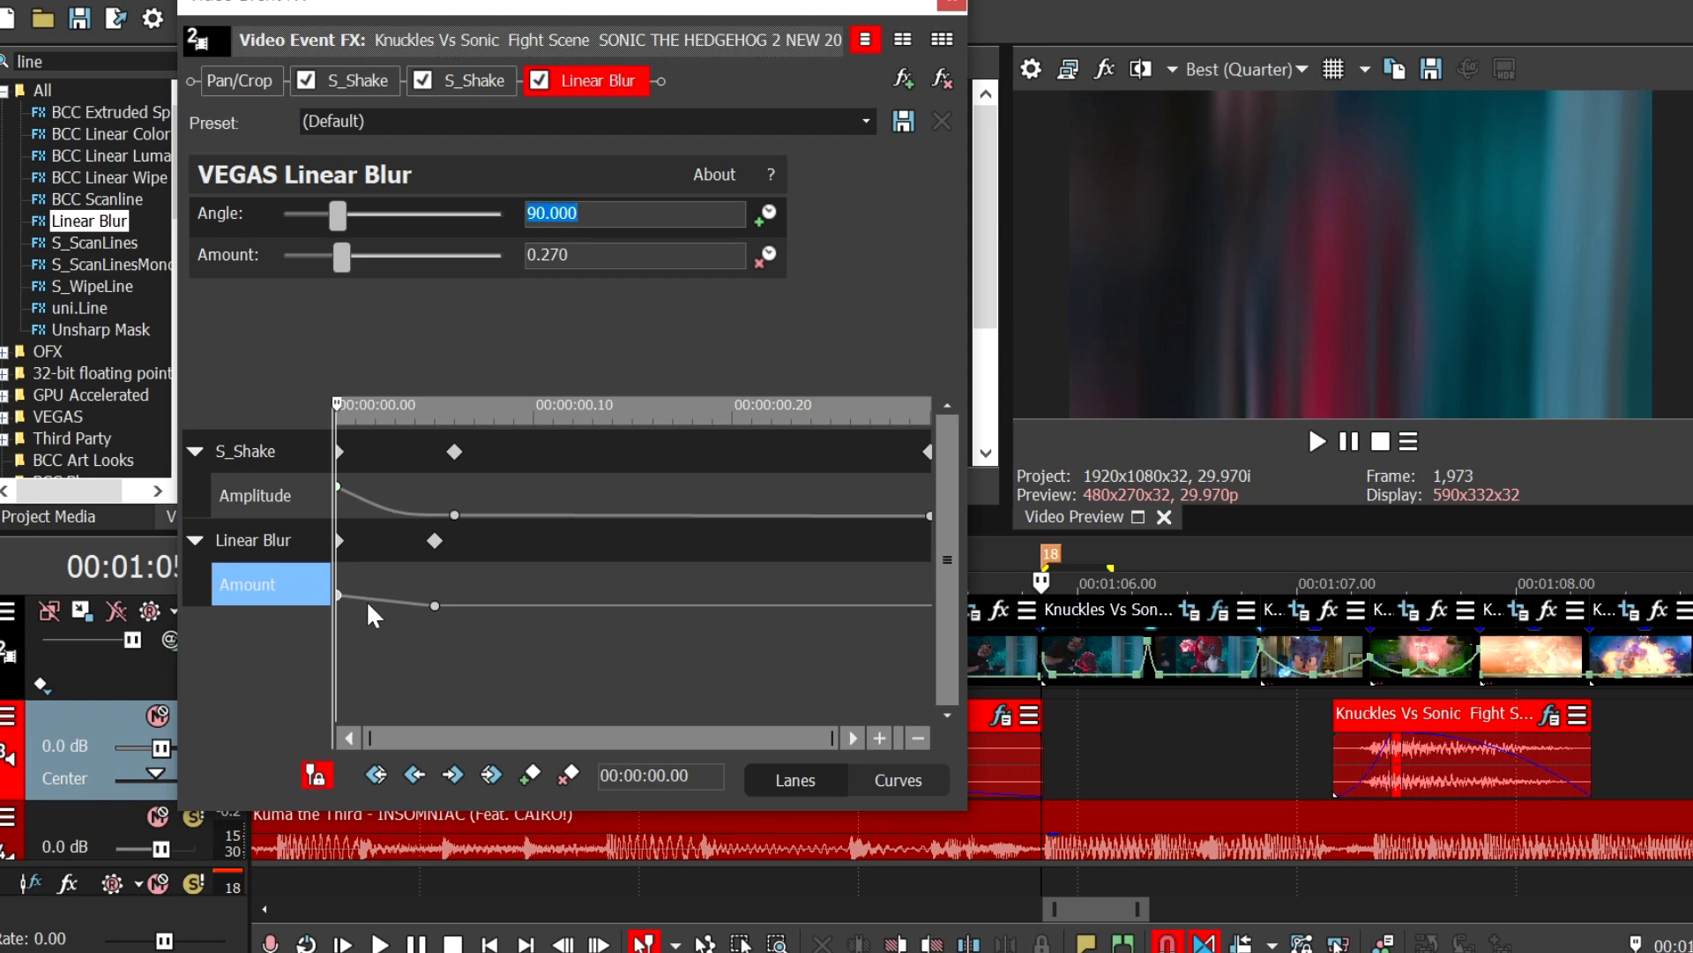
Step: Change the interpolation of the first Linear Blur Amount keyframe to a curved fade
{"action": "mouse_move", "coordinate": [341, 598]}
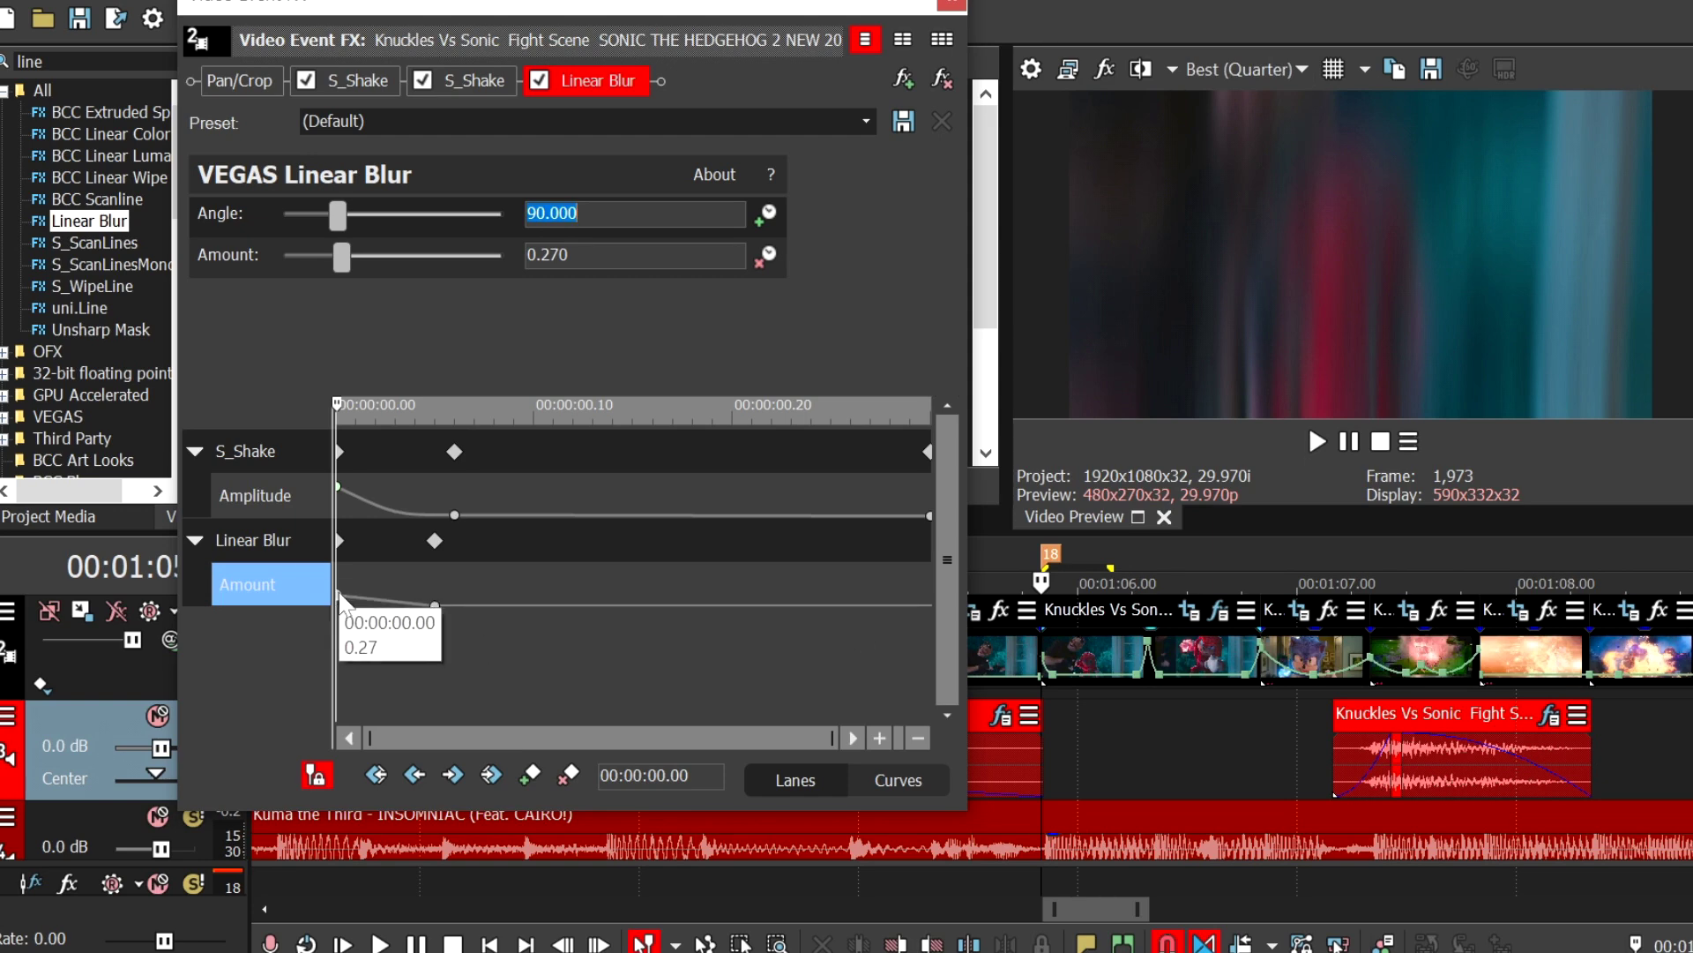
{"action": "right_click", "coordinate": [341, 600]}
{"action": "left_click", "coordinate": [428, 420]}
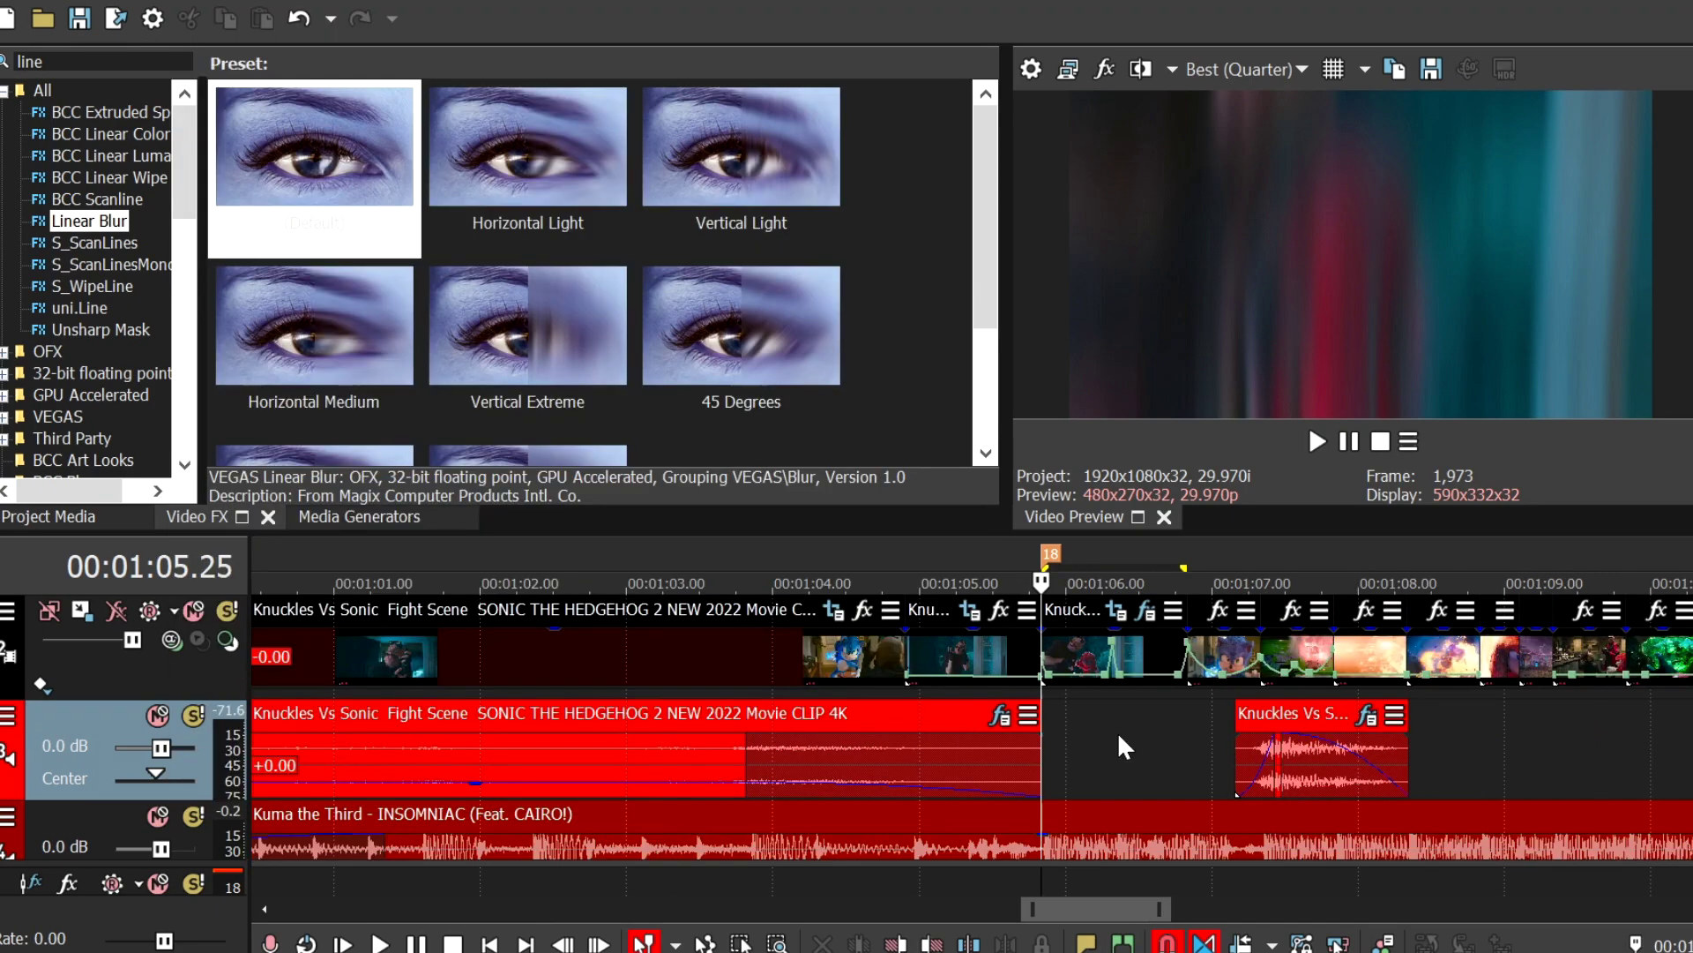
Step: Copy the video clip that carries the shake and Linear Blur effects
{"action": "scroll", "coordinate": [1118, 732], "scroll_direction": "up", "scroll_amount": 2}
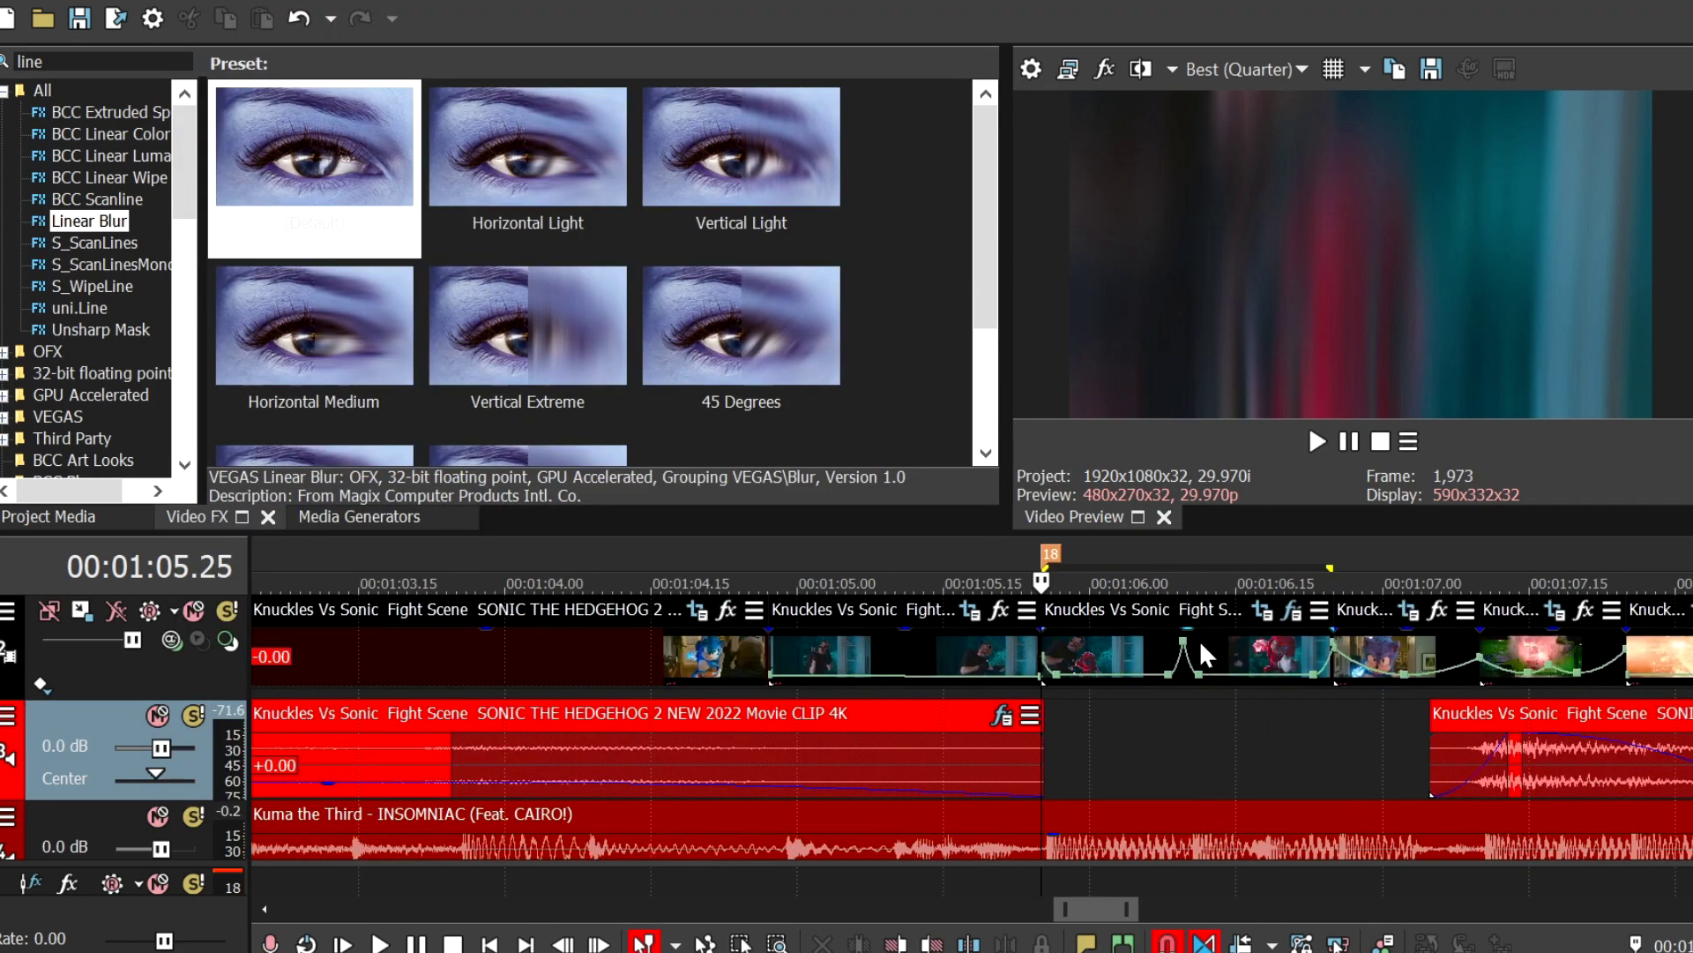
{"action": "right_click", "coordinate": [1119, 647]}
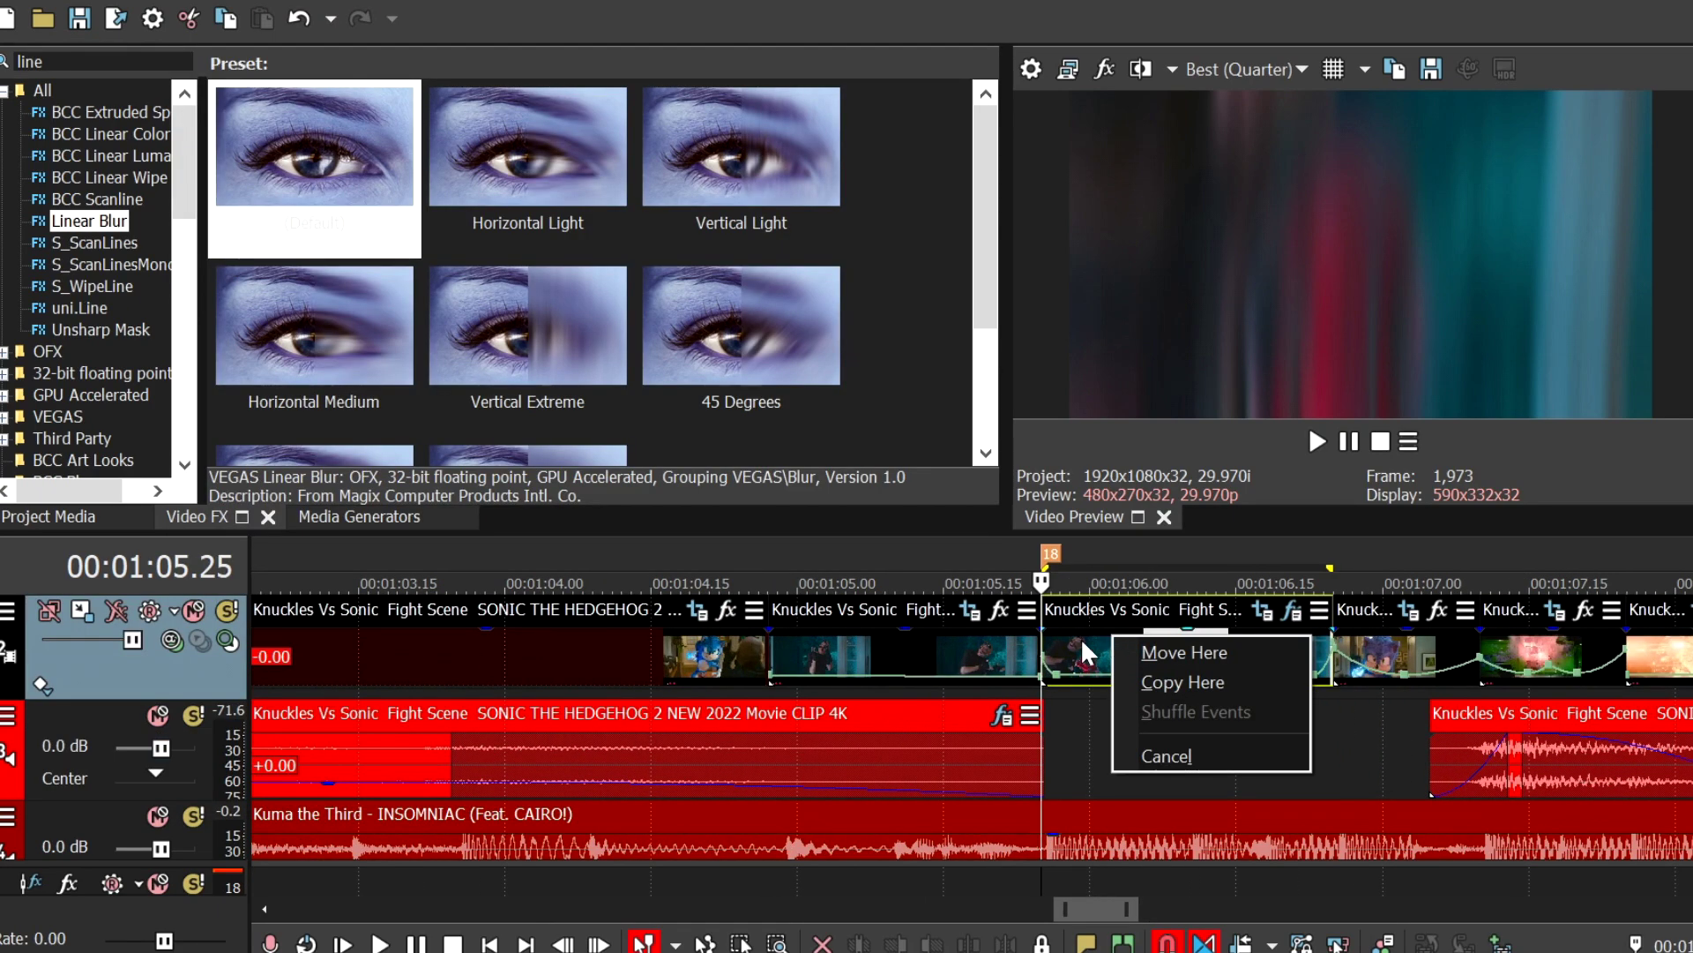
{"action": "right_click", "coordinate": [1076, 638]}
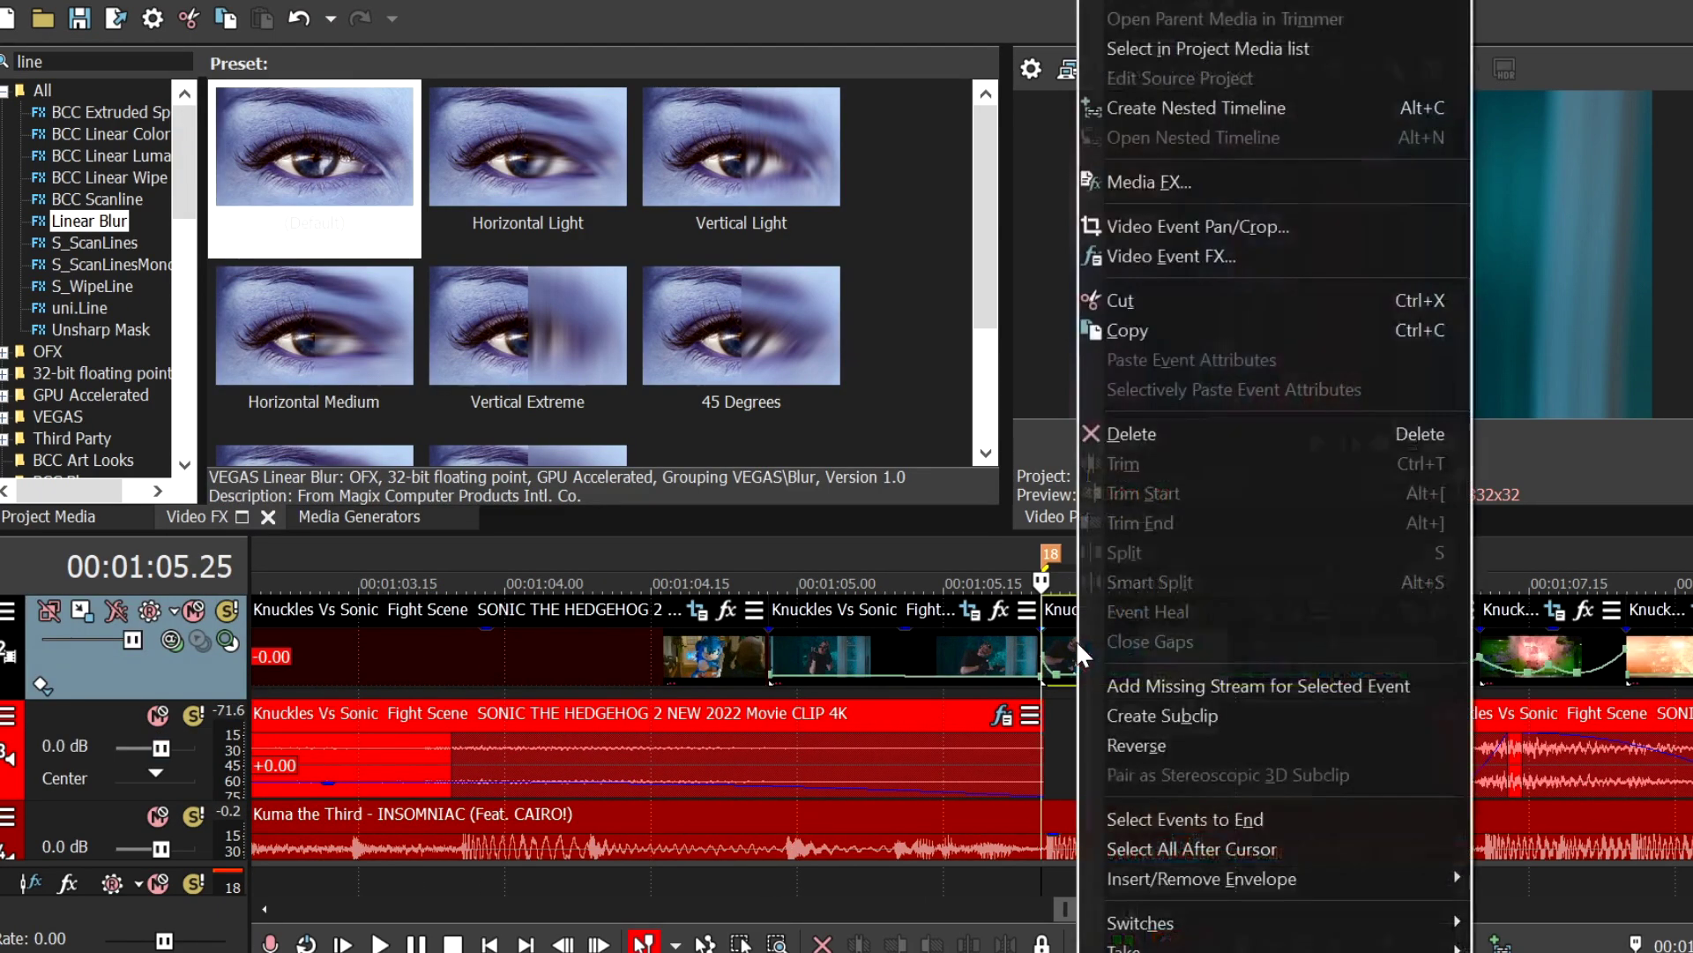
{"action": "left_click", "coordinate": [1152, 332]}
Step: Select all video clips that follow the copied clip up to the end of the video track
{"action": "scroll", "coordinate": [1270, 696], "scroll_direction": "down", "scroll_amount": 5}
{"action": "left_click", "coordinate": [1372, 643]}
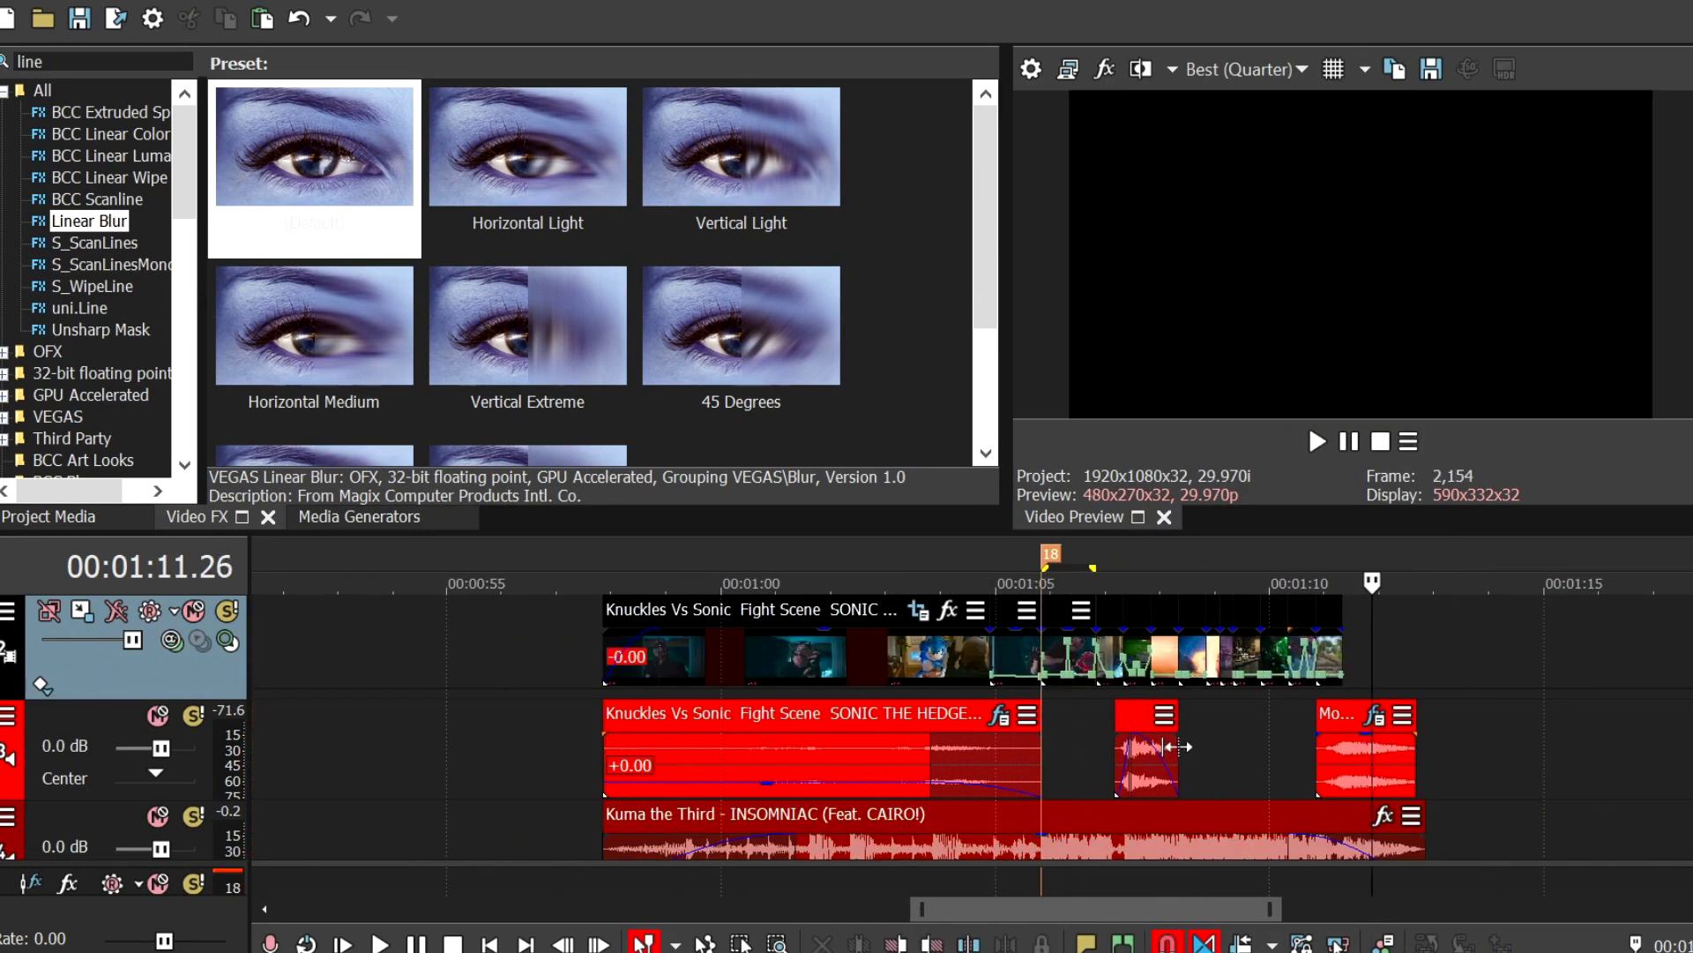
{"action": "scroll", "coordinate": [1179, 746], "scroll_direction": "up", "scroll_amount": 3}
{"action": "key", "text": "d"}
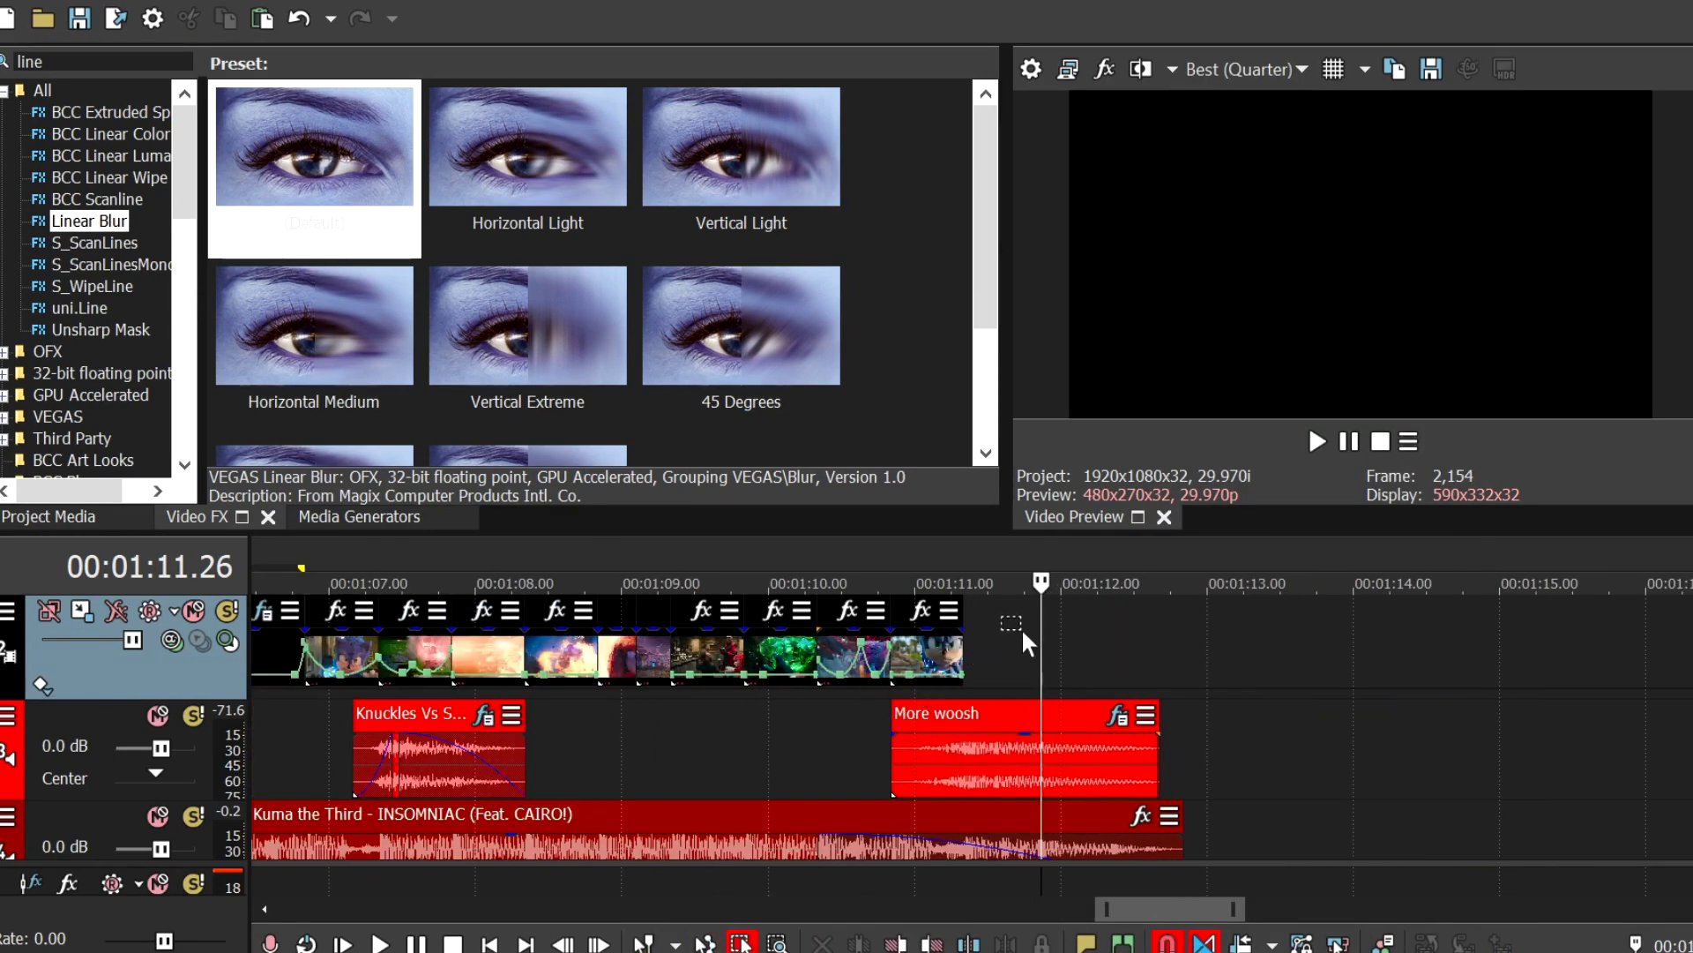
{"action": "left_click_drag", "start_coordinate": [1021, 628], "coordinate": [336, 651]}
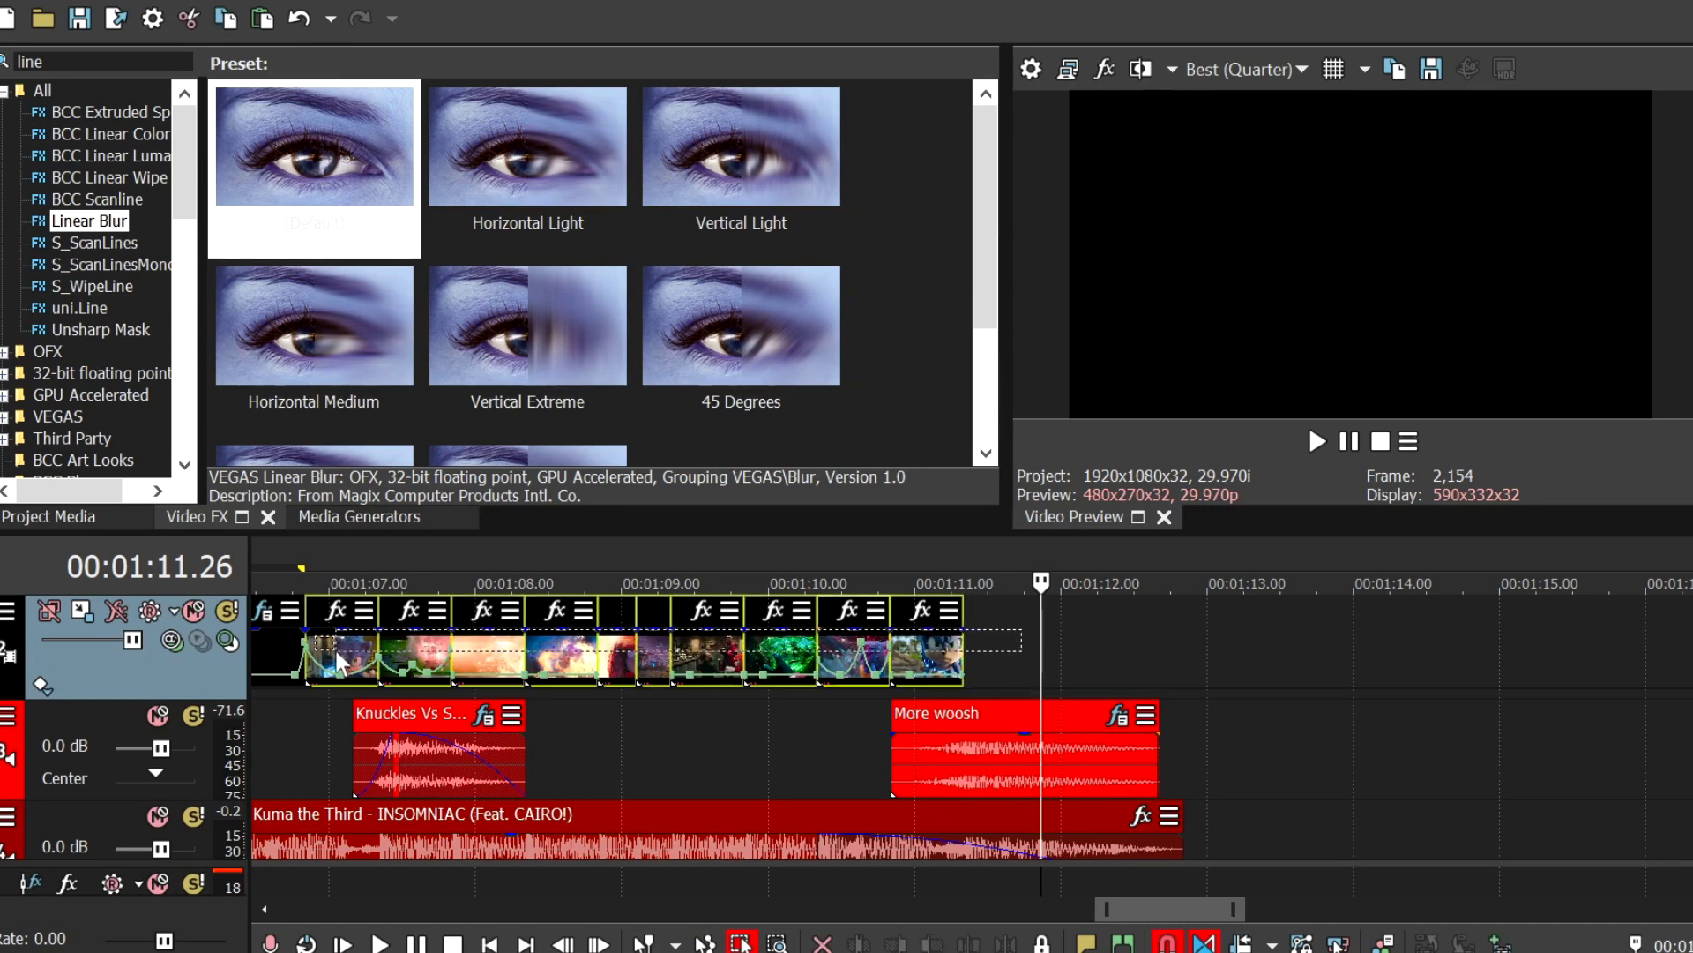
{"action": "scroll", "coordinate": [551, 658], "scroll_direction": "down", "scroll_amount": 2}
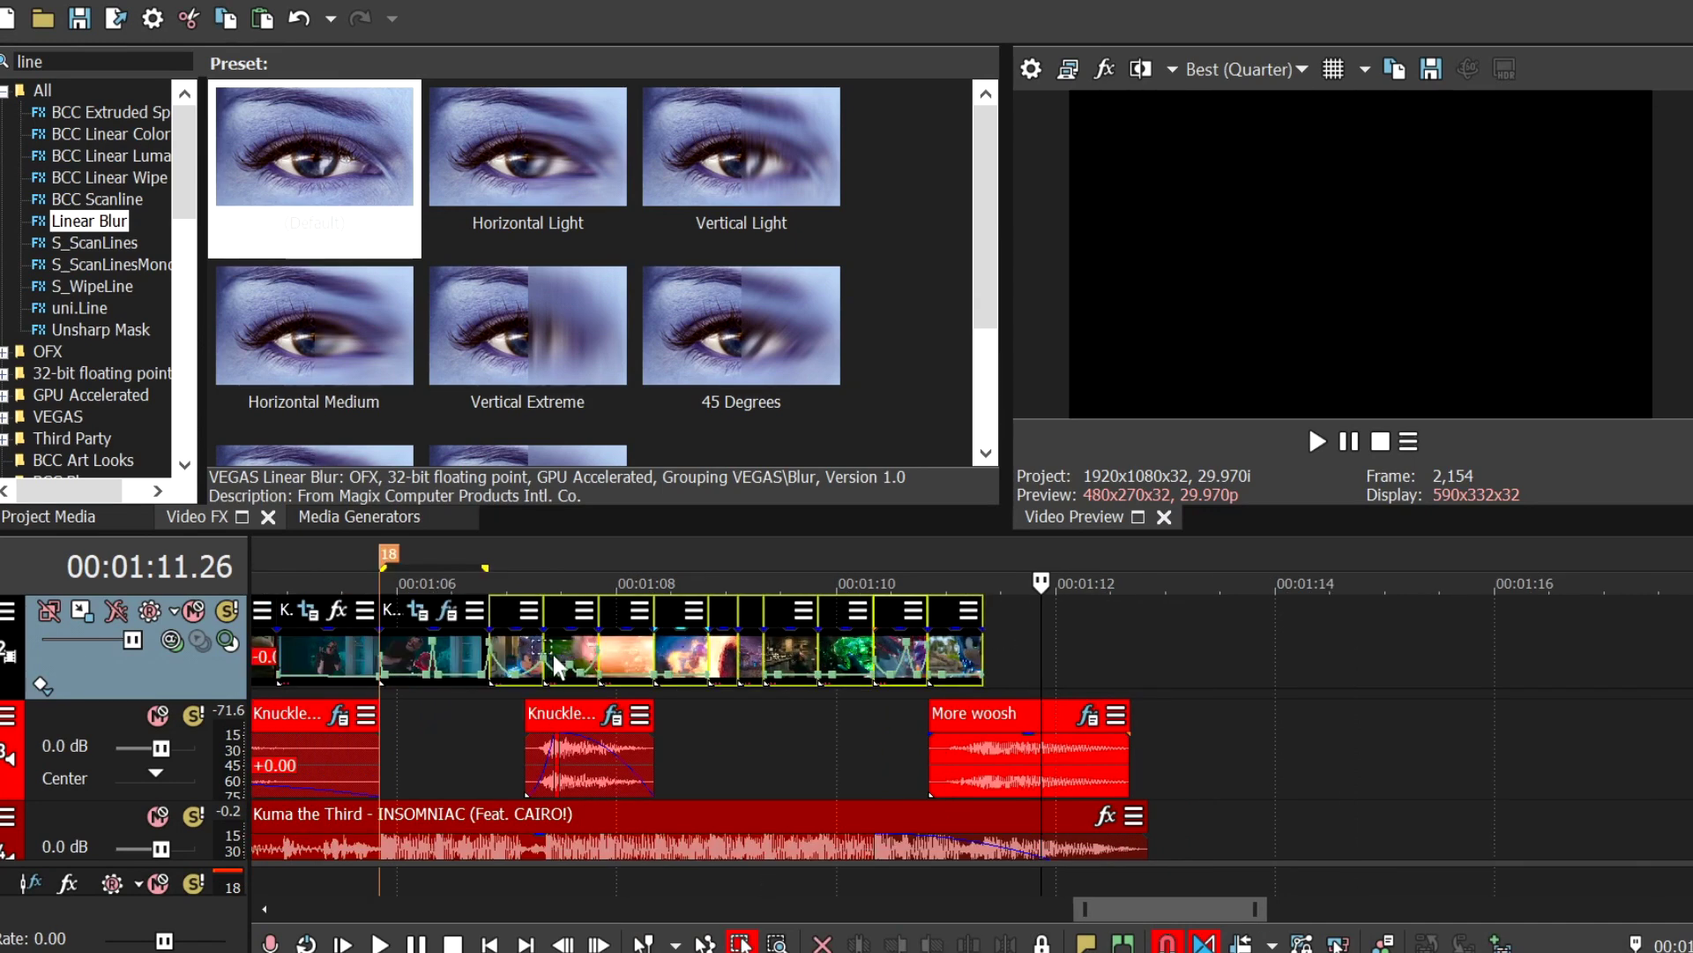
{"action": "scroll", "coordinate": [553, 655], "scroll_direction": "up", "scroll_amount": 1}
{"action": "scroll", "coordinate": [602, 676], "scroll_direction": "up", "scroll_amount": 1}
{"action": "key", "text": "d"}
{"action": "key", "text": "d"}
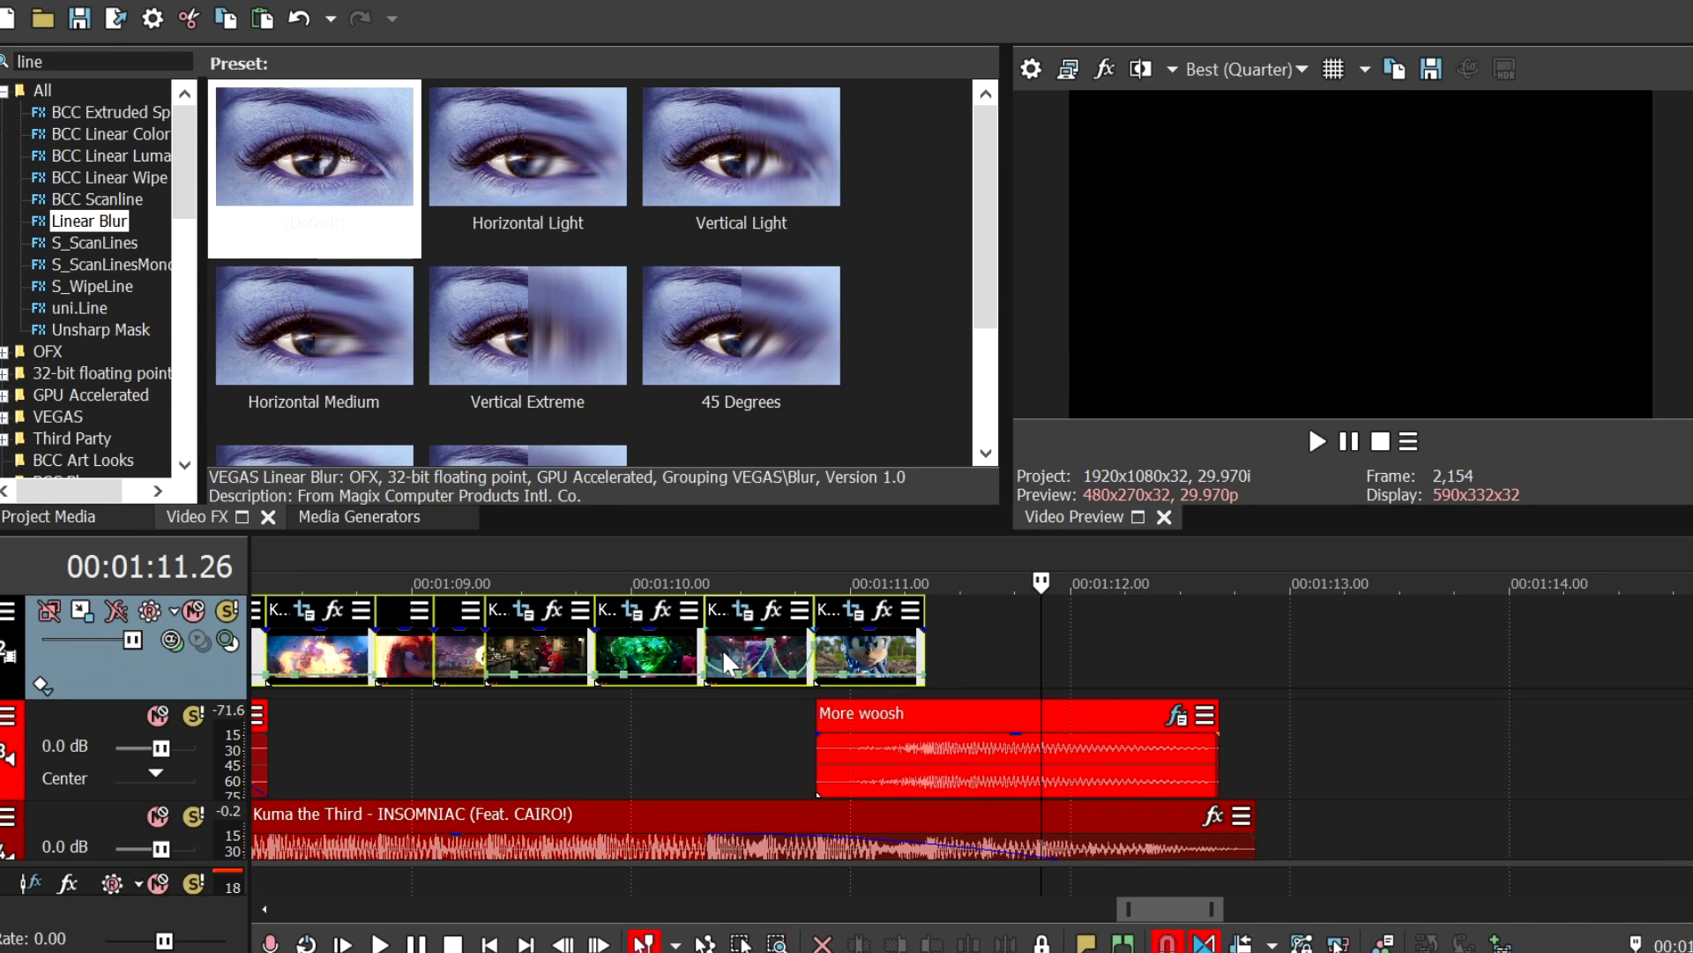
Step: Selectively paste only the video event effects and effect keyframes onto the selected clips
{"action": "right_click", "coordinate": [895, 663]}
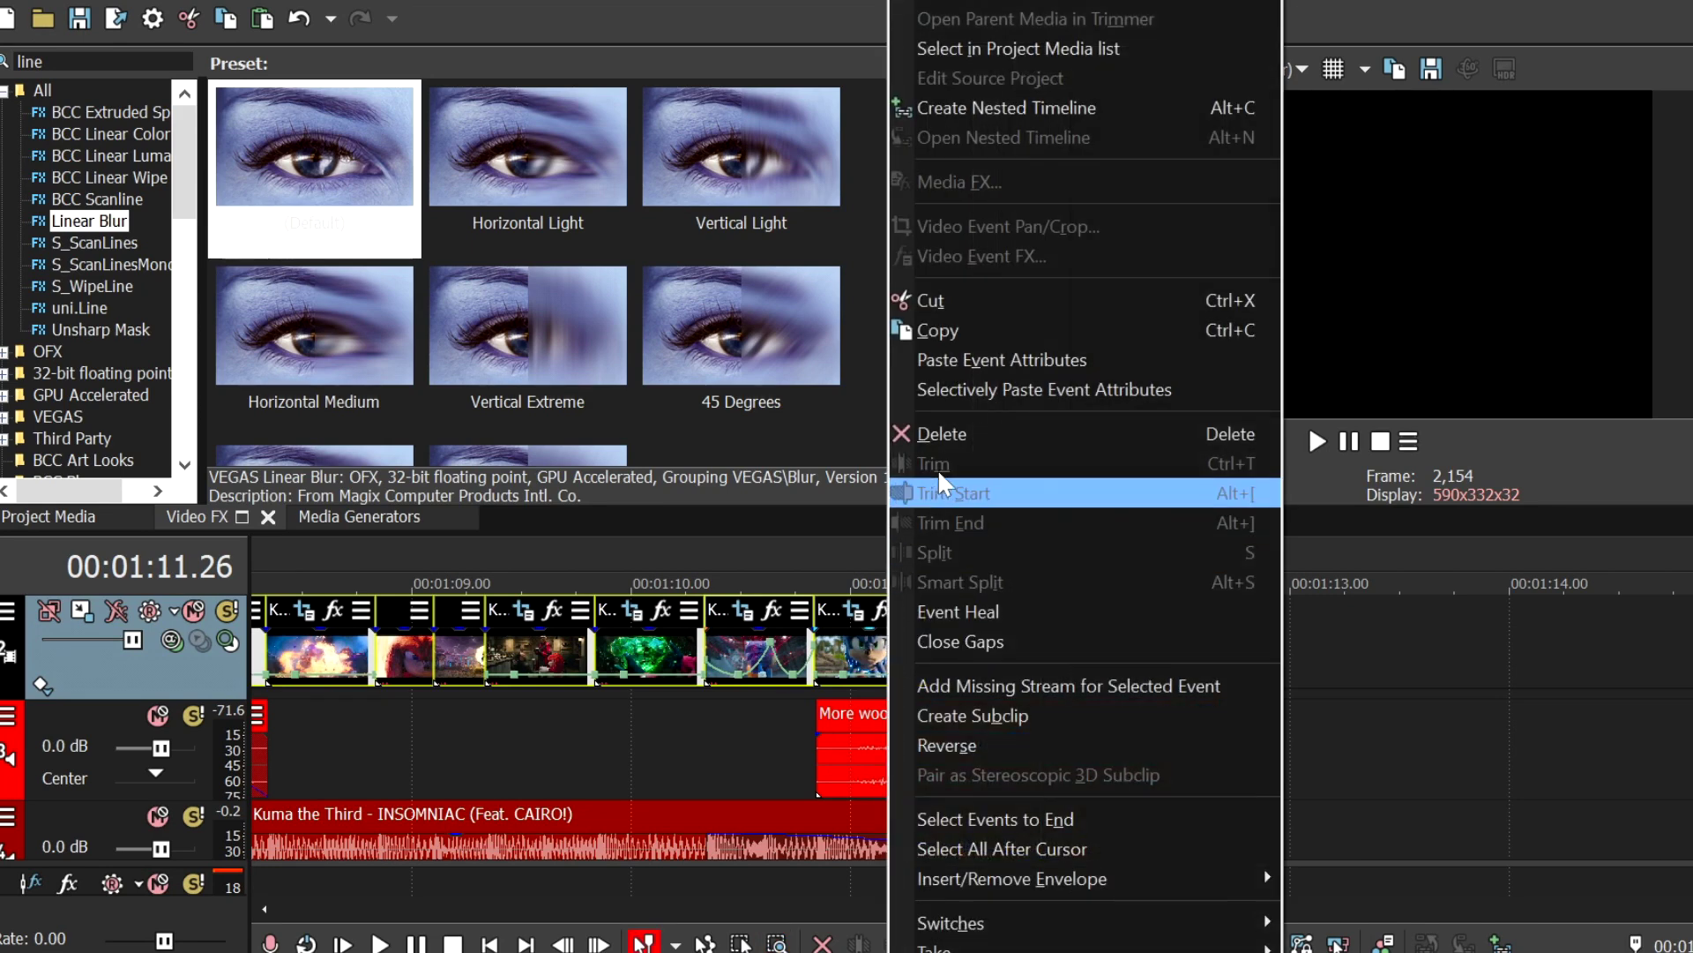
{"action": "left_click", "coordinate": [1010, 390]}
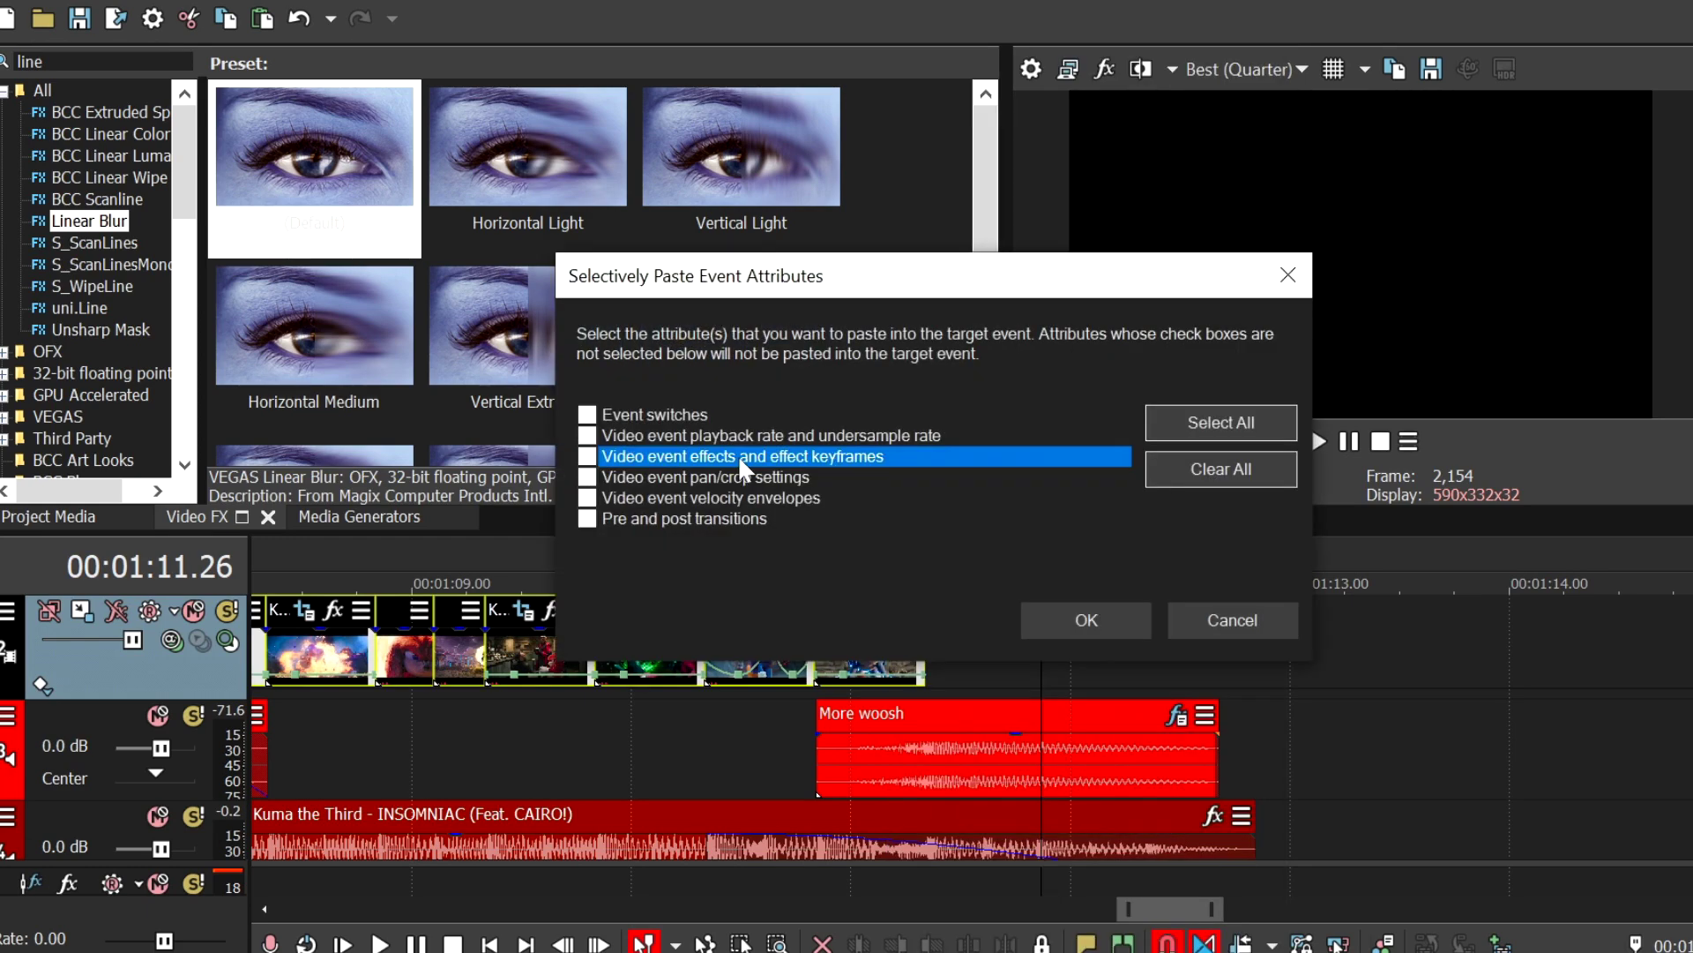
{"action": "left_click", "coordinate": [741, 468]}
{"action": "left_click", "coordinate": [1074, 622]}
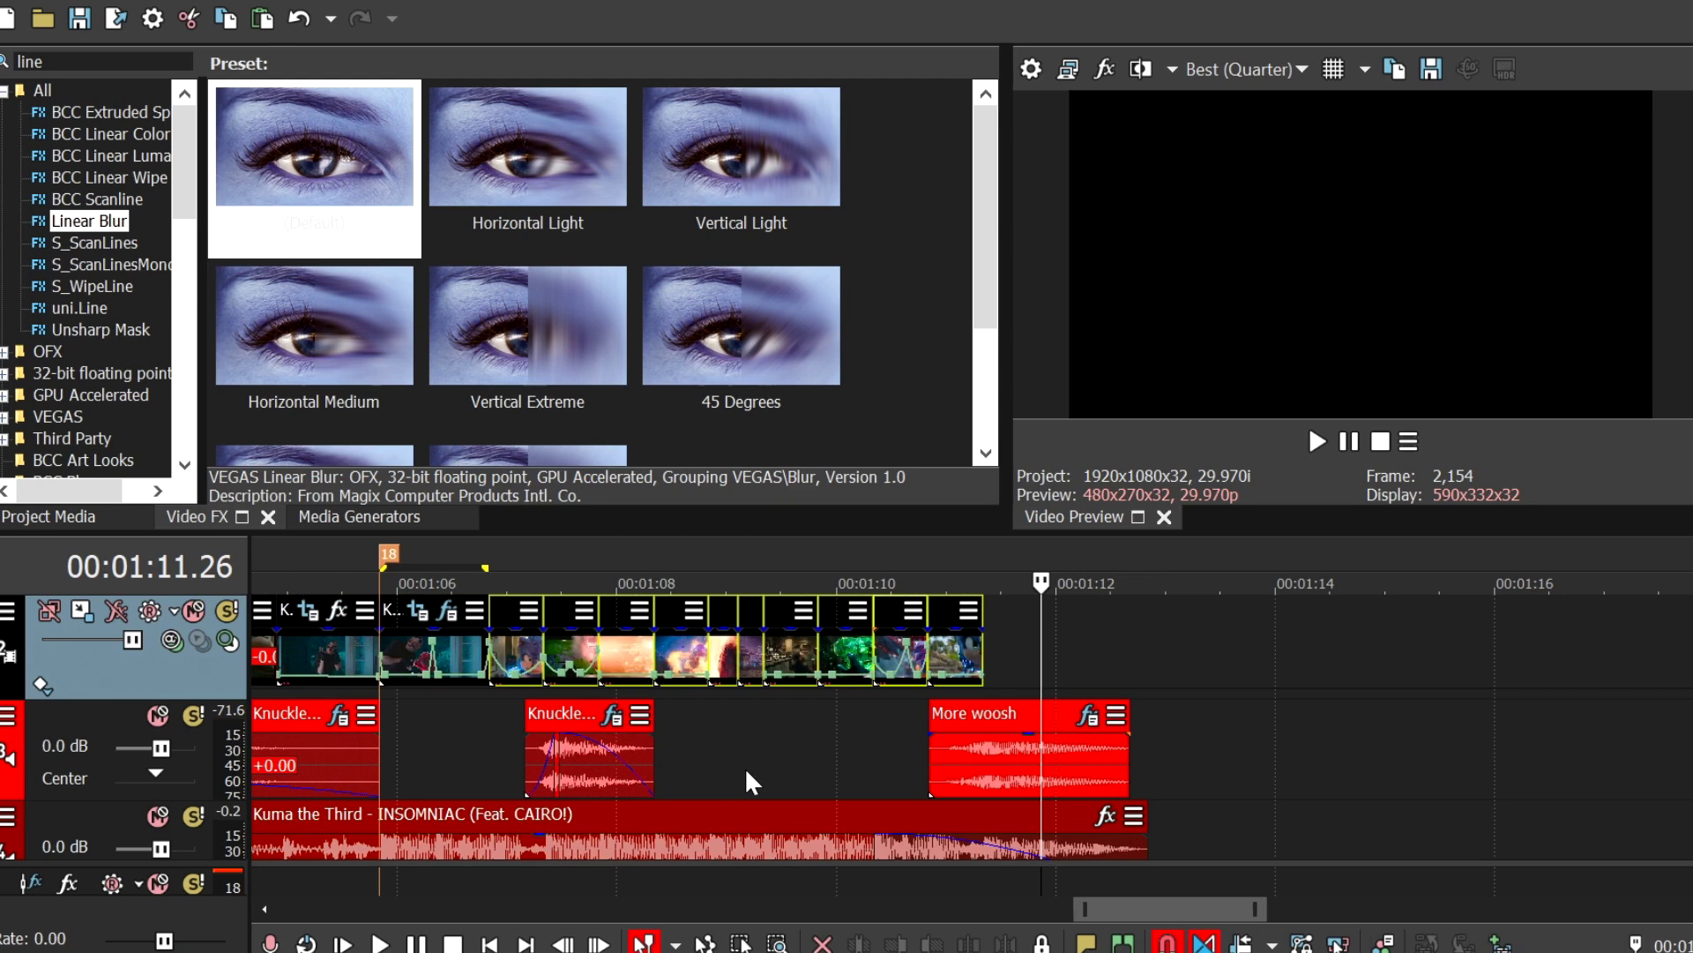
Step: Open the original shake clip's effects and add a Linear Blur Amount keyframe at 00:00:00.26
{"action": "left_click_drag", "start_coordinate": [705, 752], "coordinate": [802, 742]}
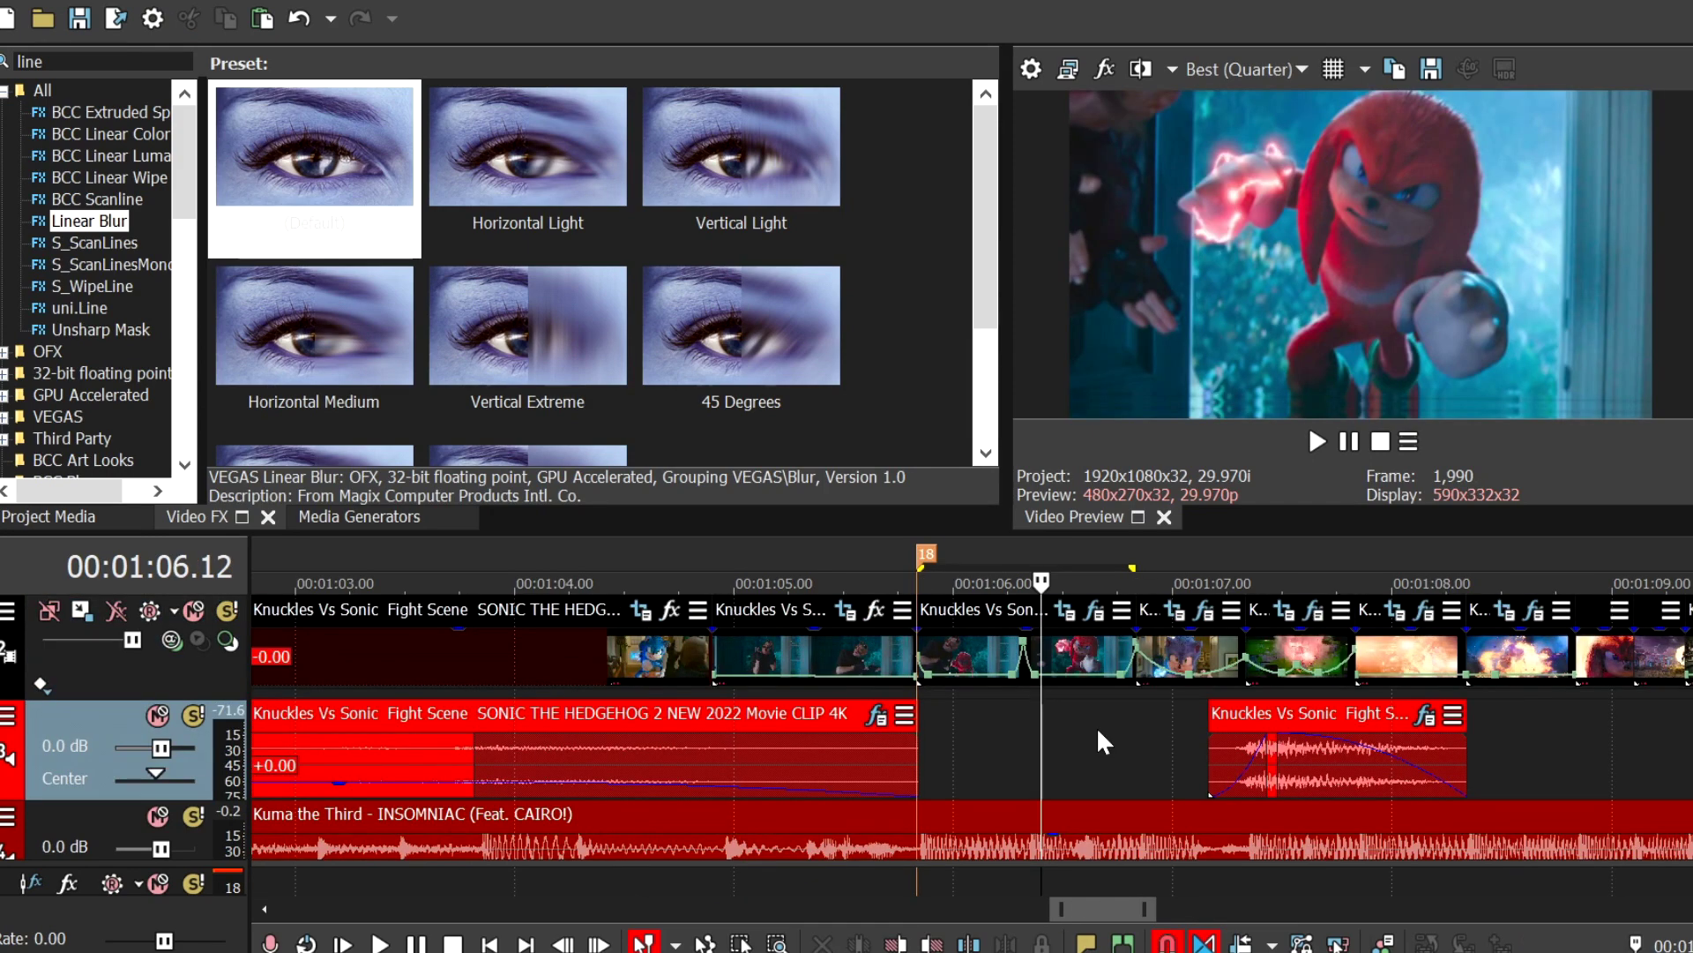
{"action": "left_click", "coordinate": [1093, 610]}
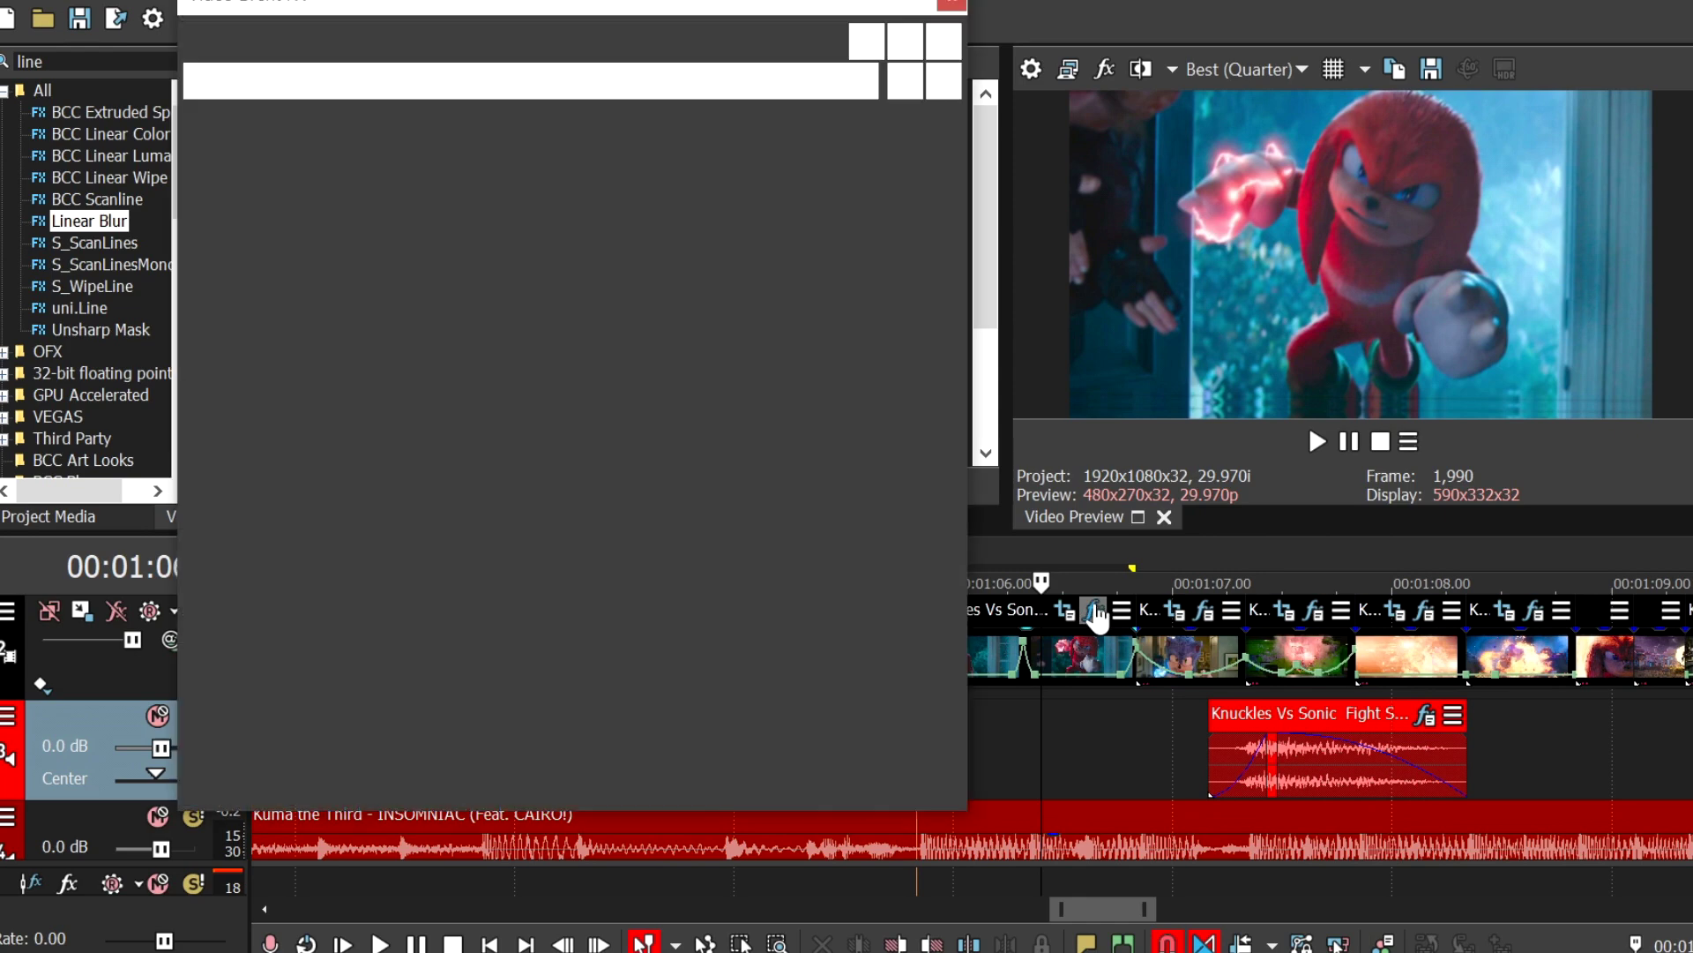
{"action": "scroll", "coordinate": [891, 661], "scroll_direction": "down", "scroll_amount": 1}
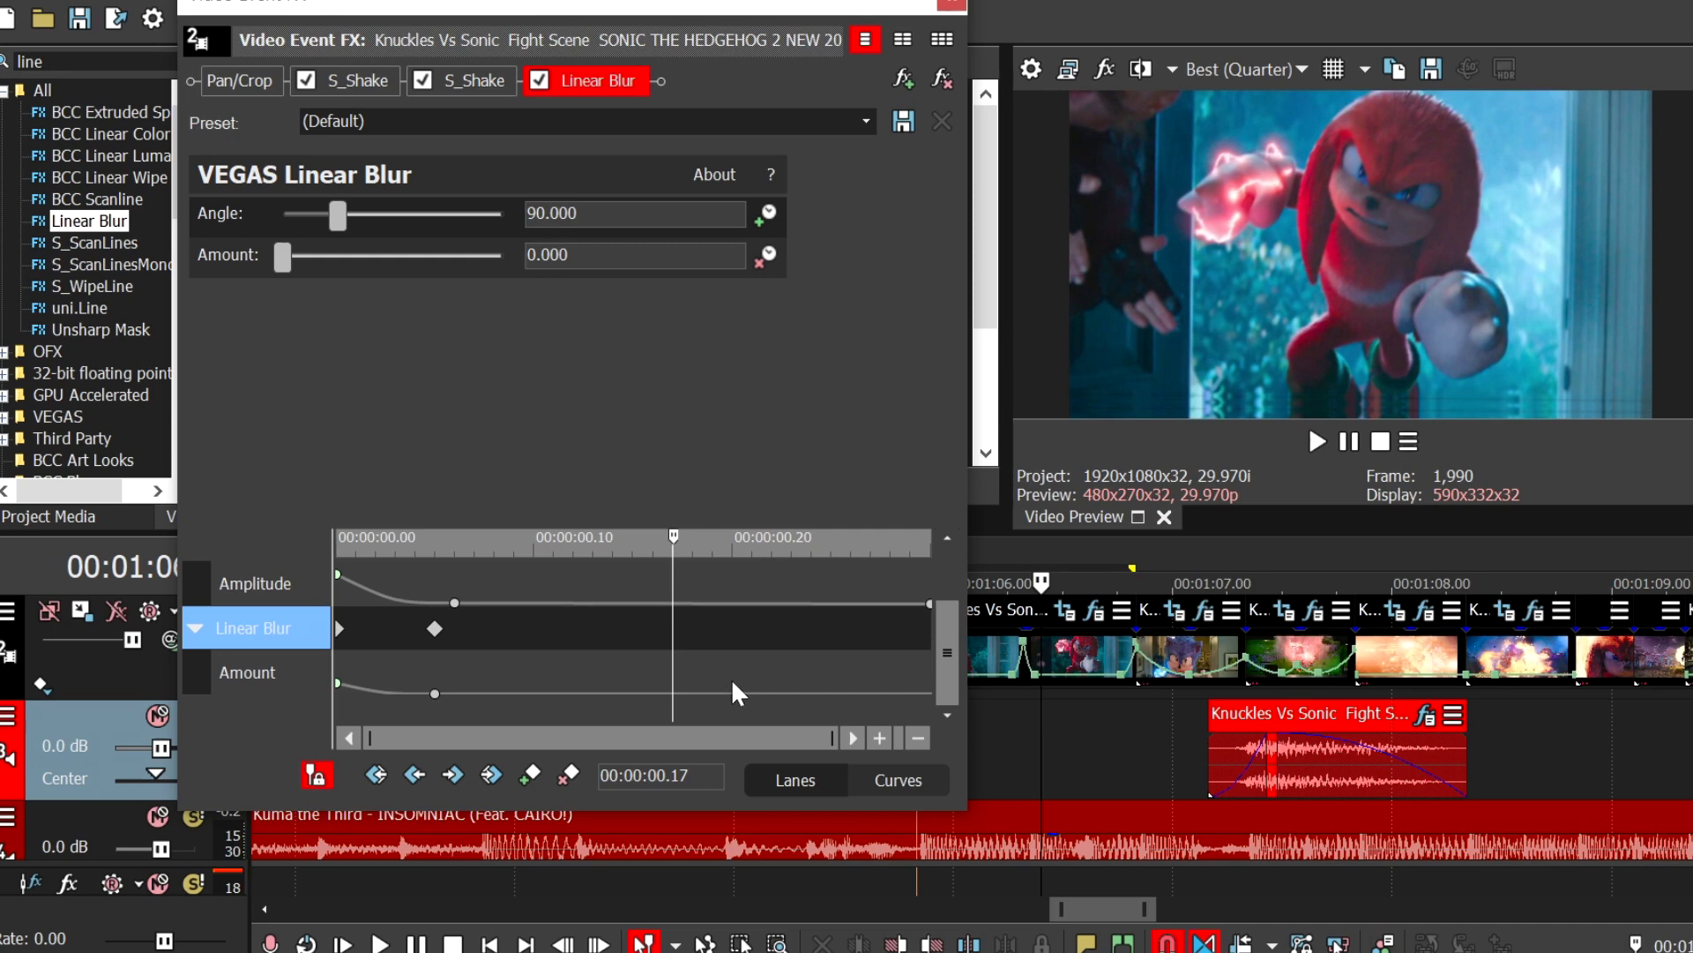
{"action": "left_click_drag", "start_coordinate": [732, 680], "coordinate": [1214, 683]}
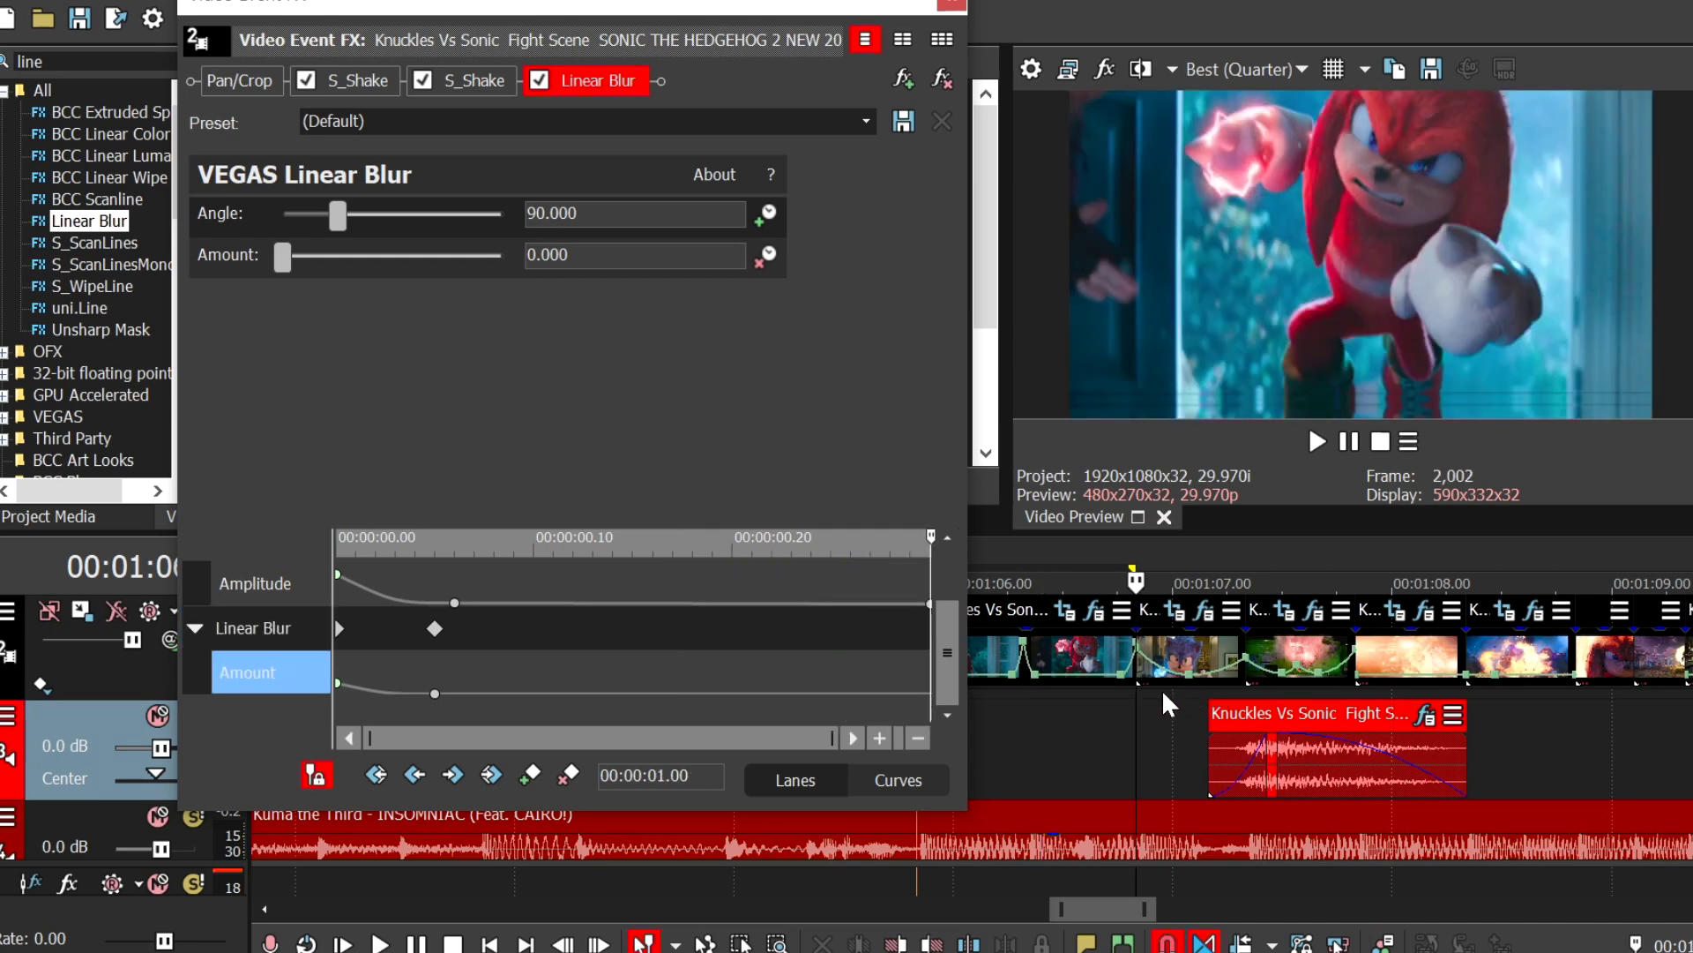
{"action": "left_click", "coordinate": [1106, 697]}
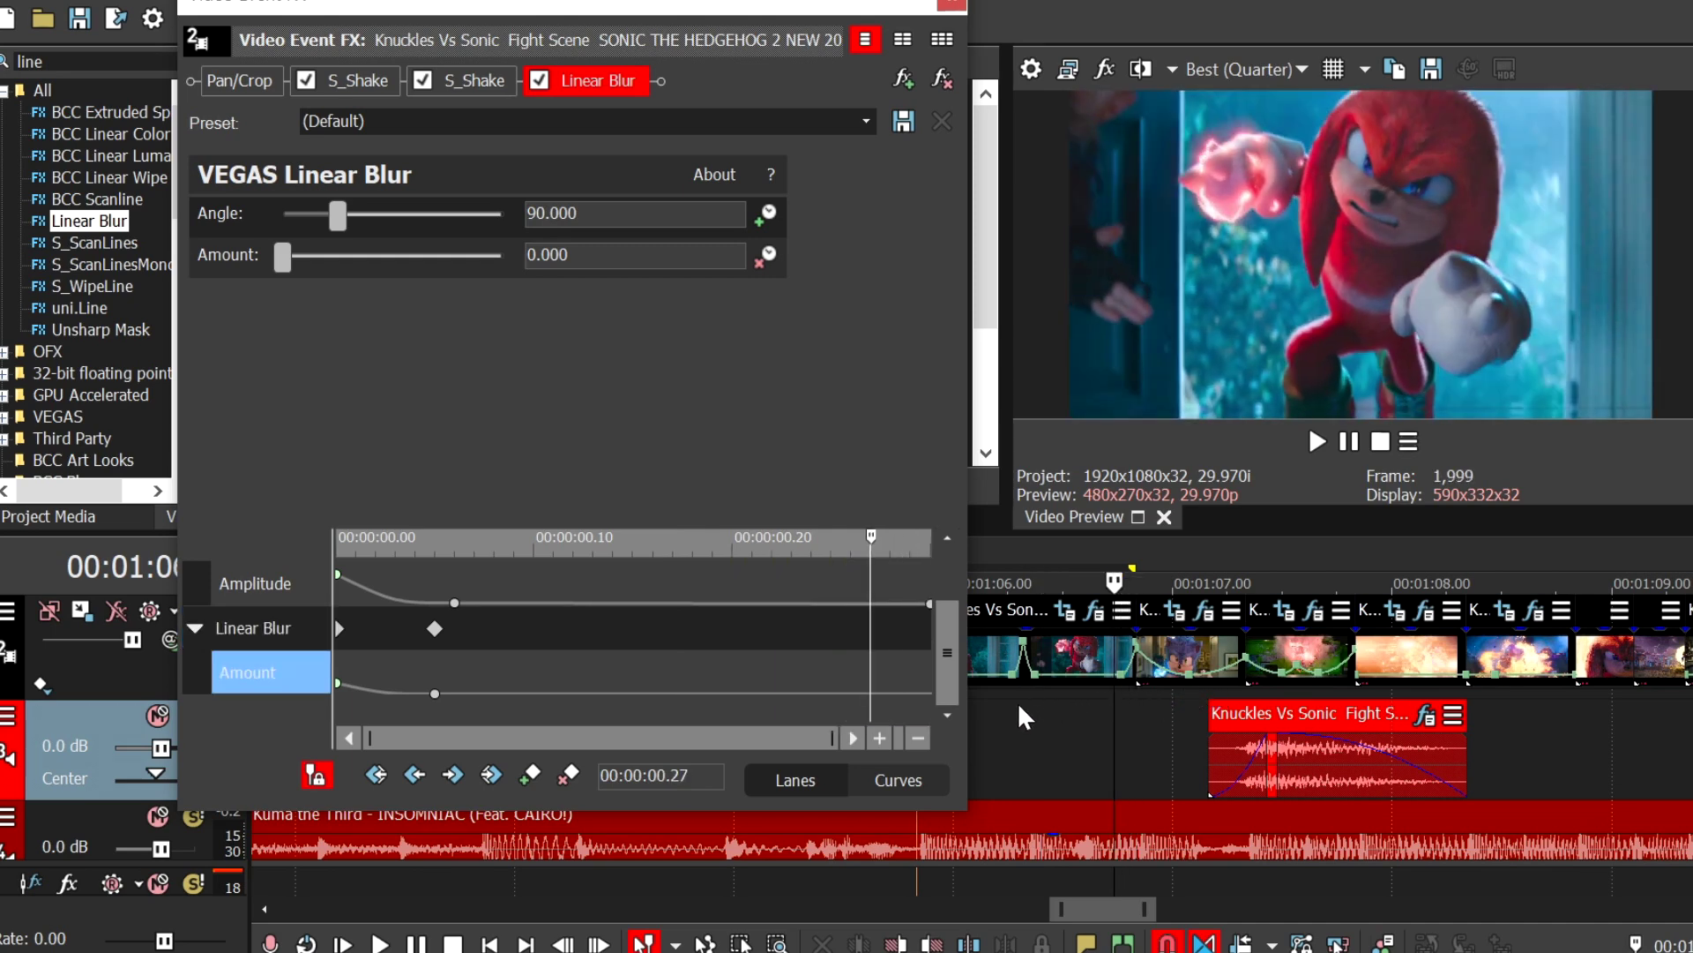
{"action": "left_click", "coordinate": [532, 774]}
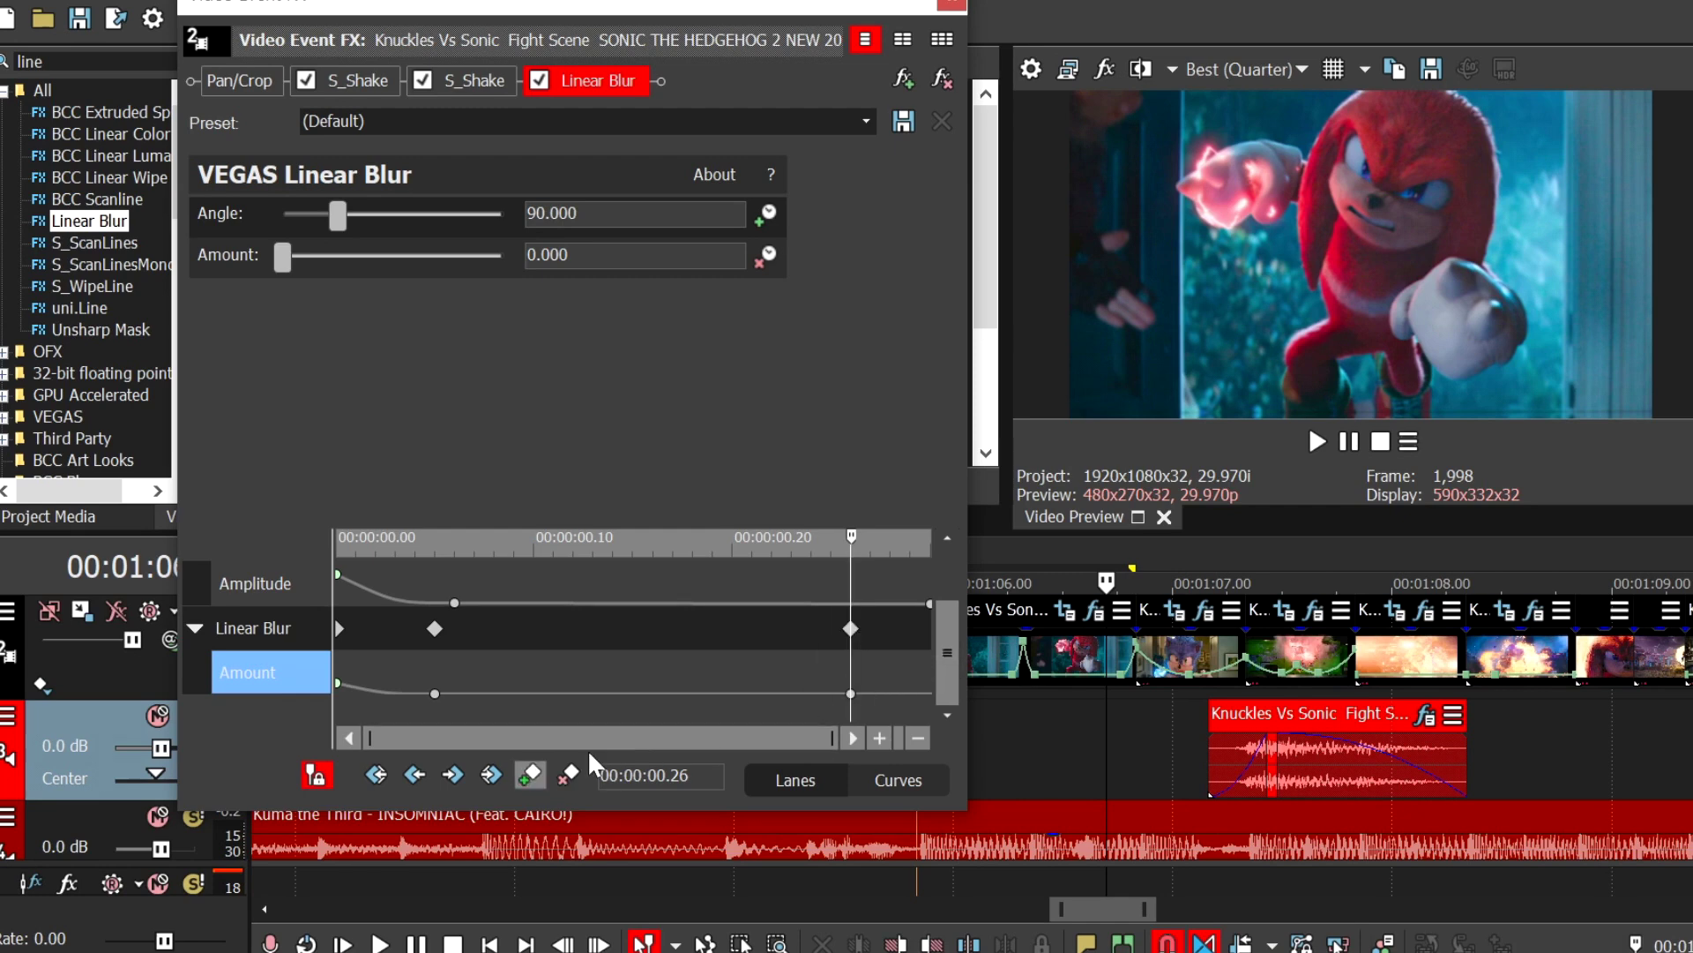
Step: Set the Linear Blur Amount to 0.2 at the end of the clip, 00:00:01.00
{"action": "left_click_drag", "start_coordinate": [908, 650], "coordinate": [1133, 578]}
{"action": "left_click", "coordinate": [369, 260]}
{"action": "left_click", "coordinate": [369, 260]}
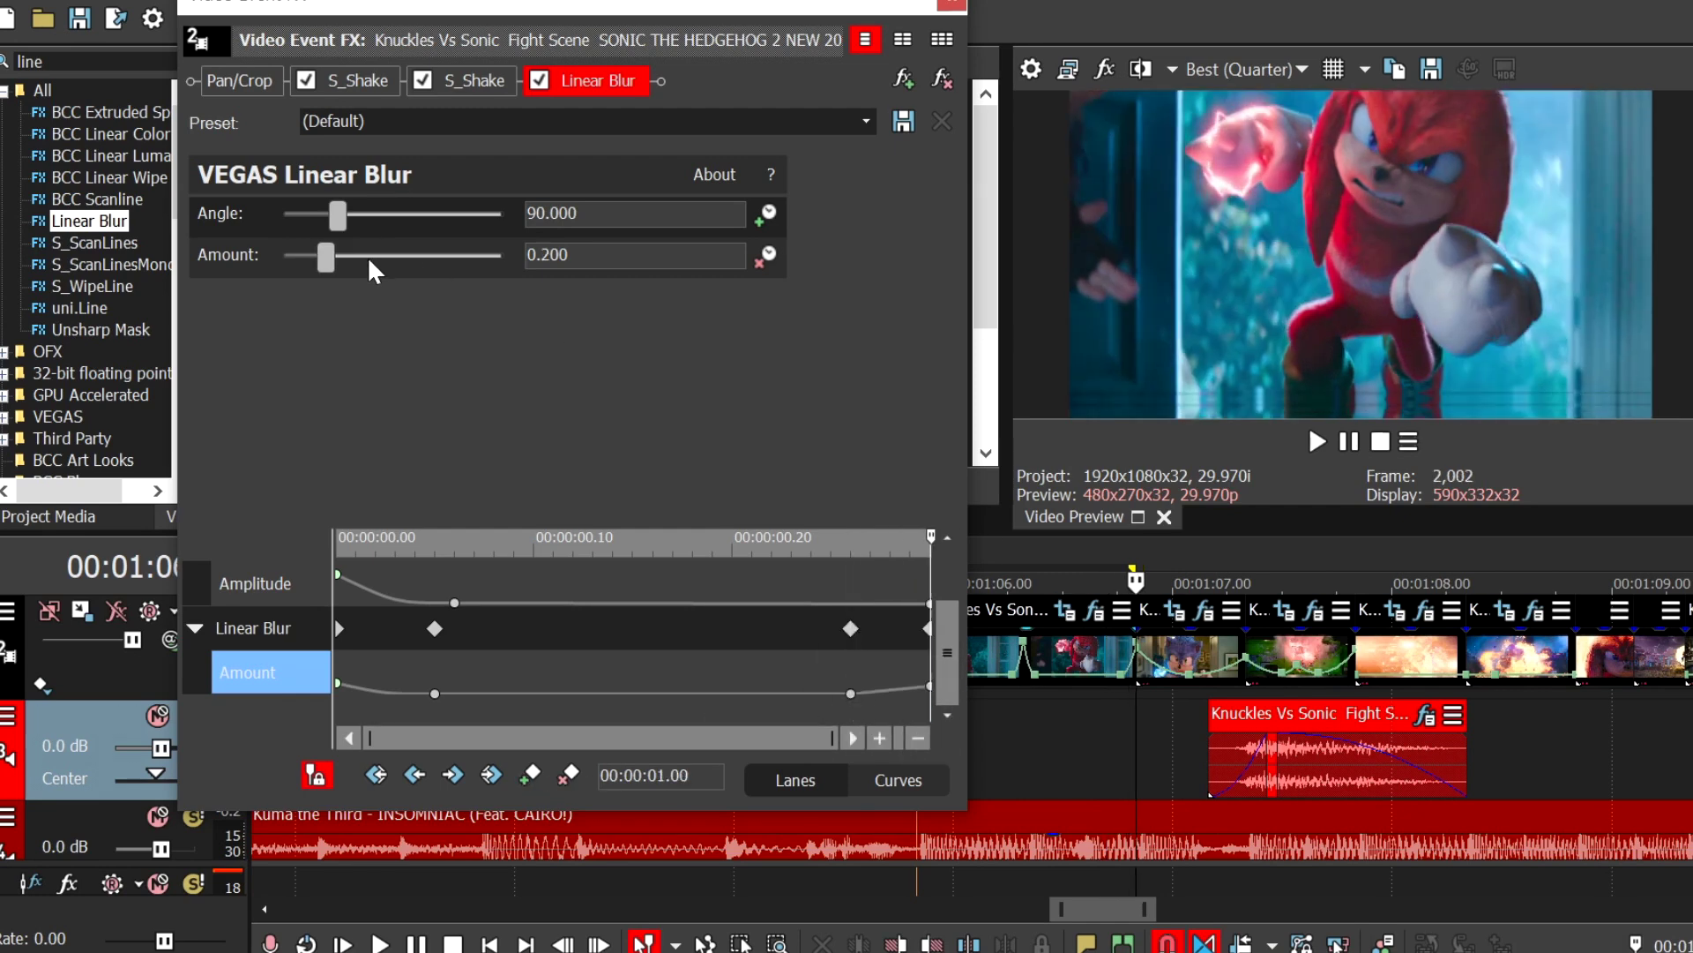
Step: Change the interpolation of the Linear Blur Amount keyframe at 00:00:00.26 to a curved fade
{"action": "mouse_move", "coordinate": [851, 695]}
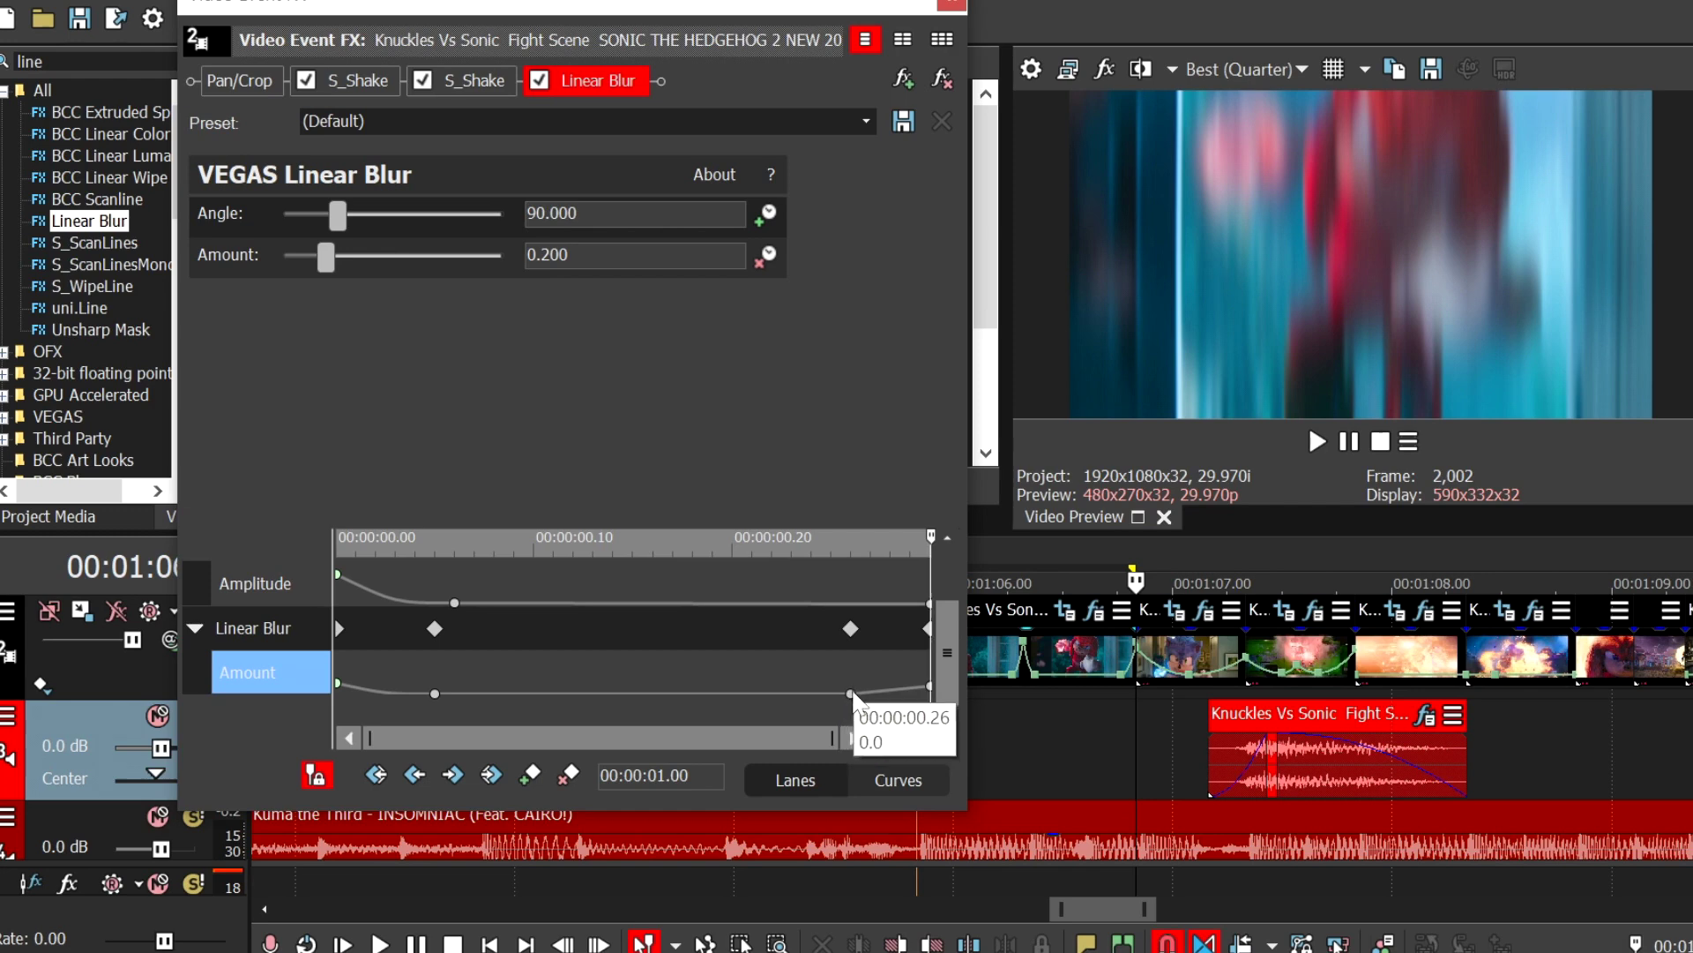
{"action": "right_click", "coordinate": [853, 694]}
{"action": "left_click", "coordinate": [928, 540]}
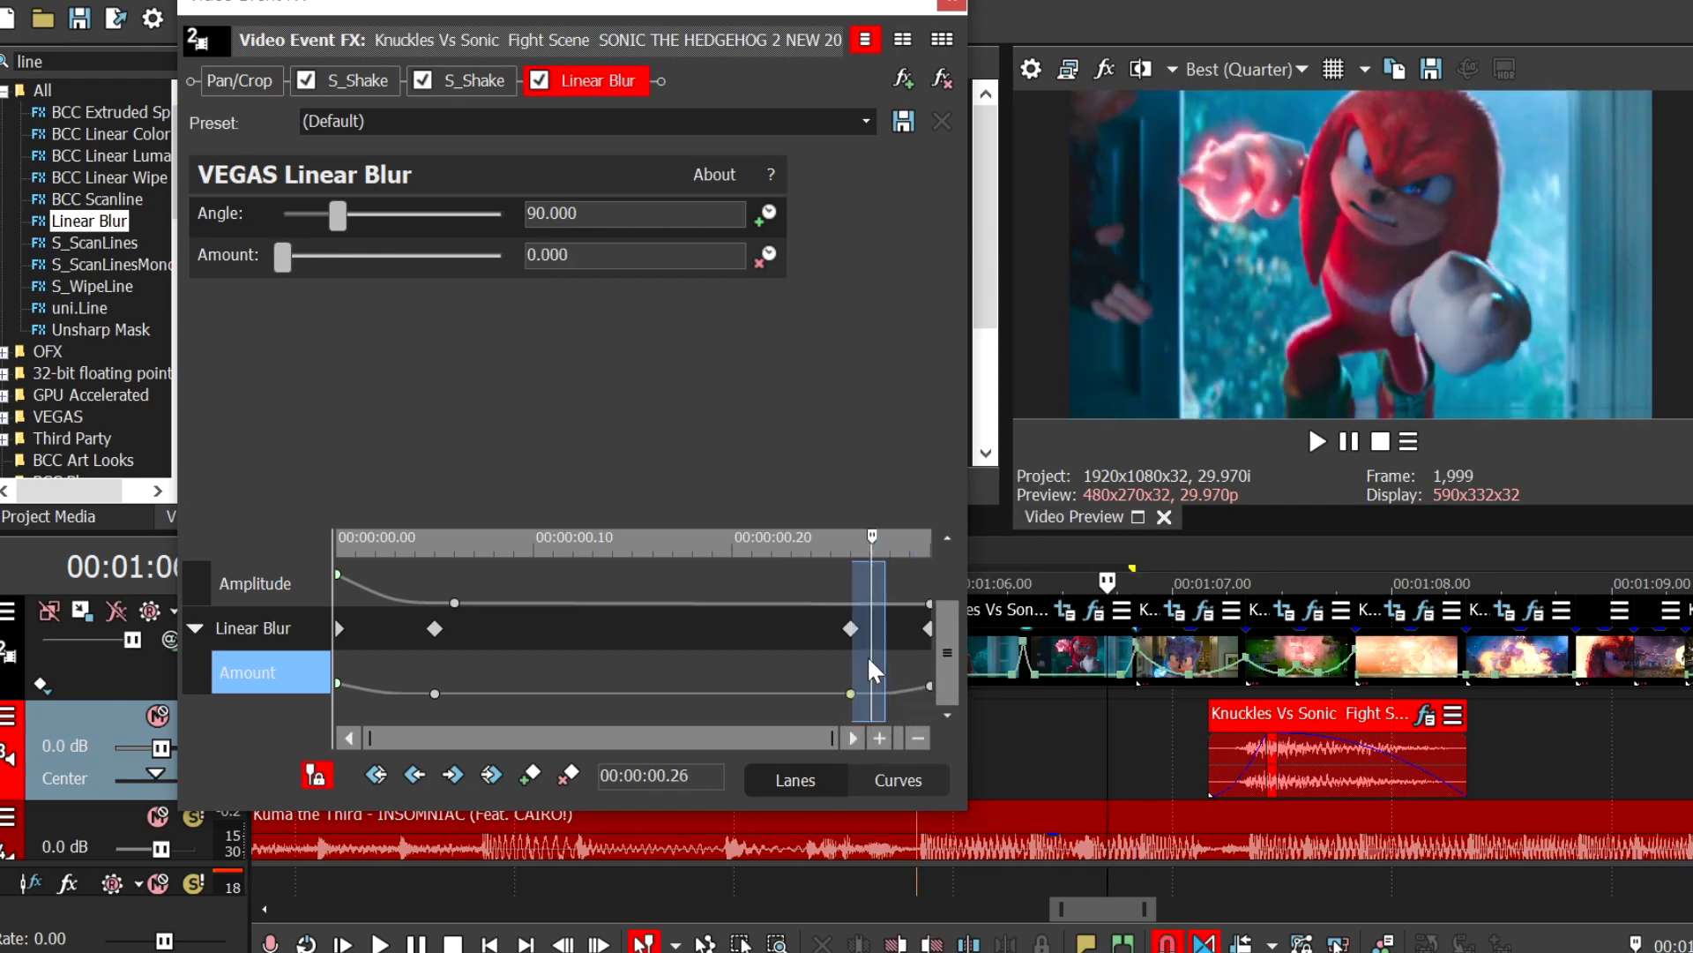
Step: Review the Linear Blur transition around the end of the clip frame by frame
{"action": "mouse_move", "coordinate": [869, 657]}
{"action": "left_mouse_down"}
{"action": "mouse_move", "coordinate": [913, 662]}
{"action": "mouse_move", "coordinate": [823, 657]}
{"action": "mouse_move", "coordinate": [937, 661]}
{"action": "mouse_move", "coordinate": [847, 665]}
{"action": "left_mouse_up"}
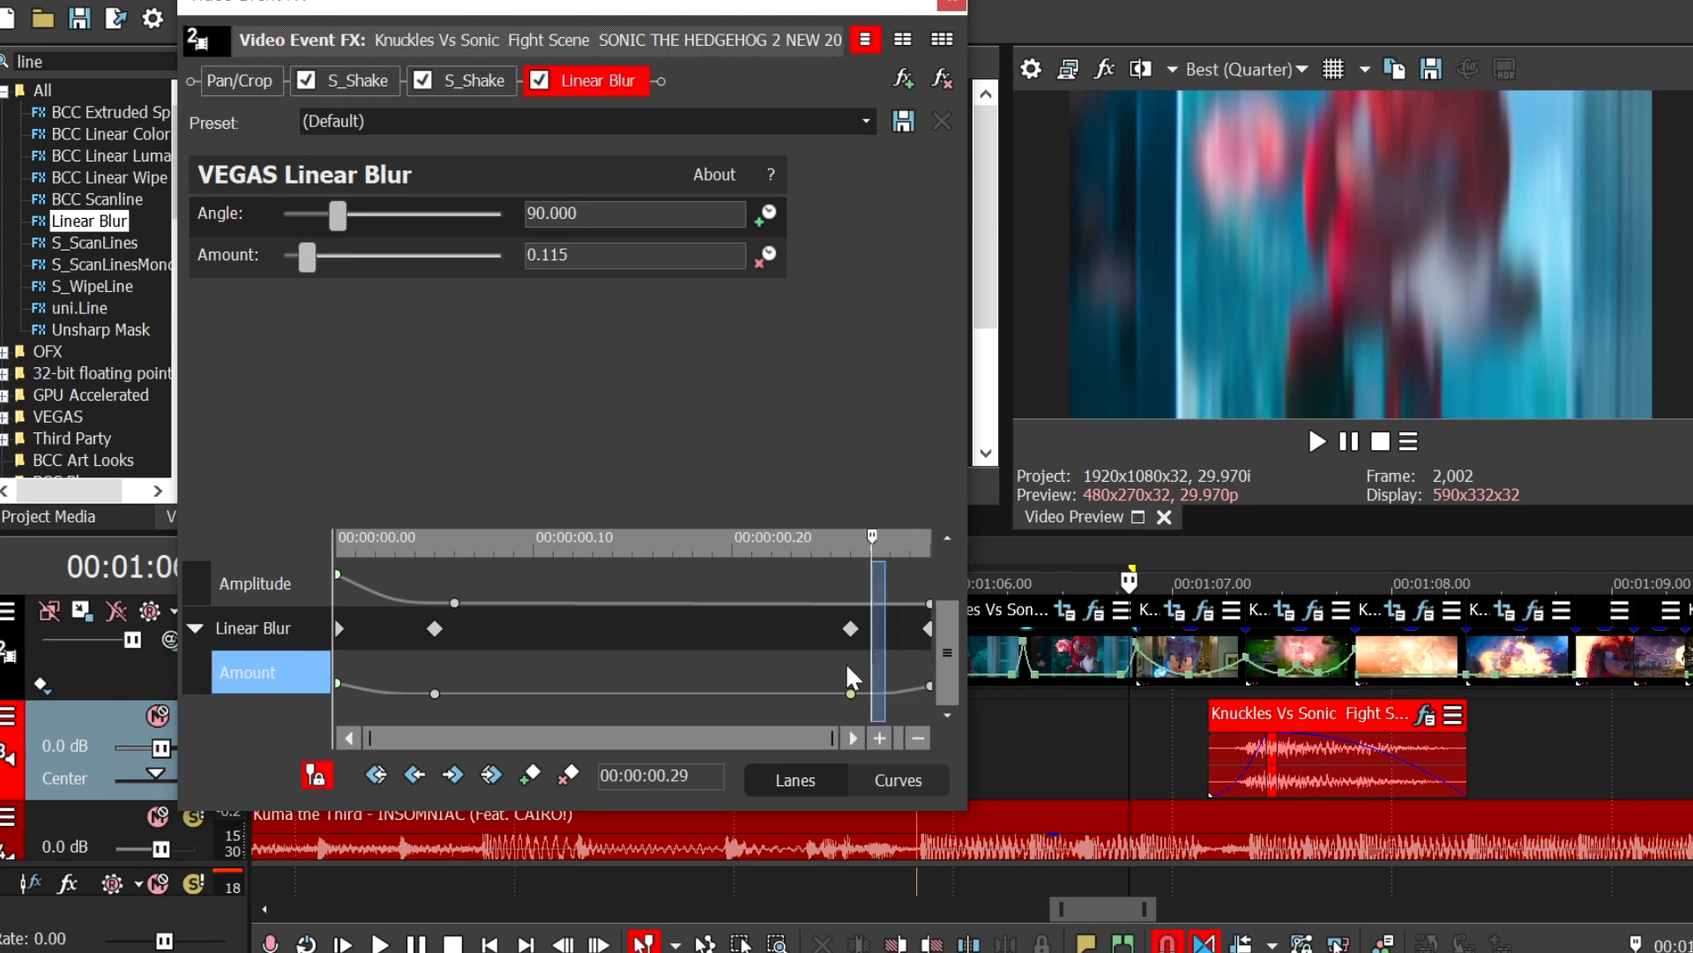
{"action": "left_click", "coordinate": [829, 659]}
{"action": "left_click", "coordinate": [897, 655]}
{"action": "left_click", "coordinate": [933, 651]}
{"action": "left_click", "coordinate": [818, 649]}
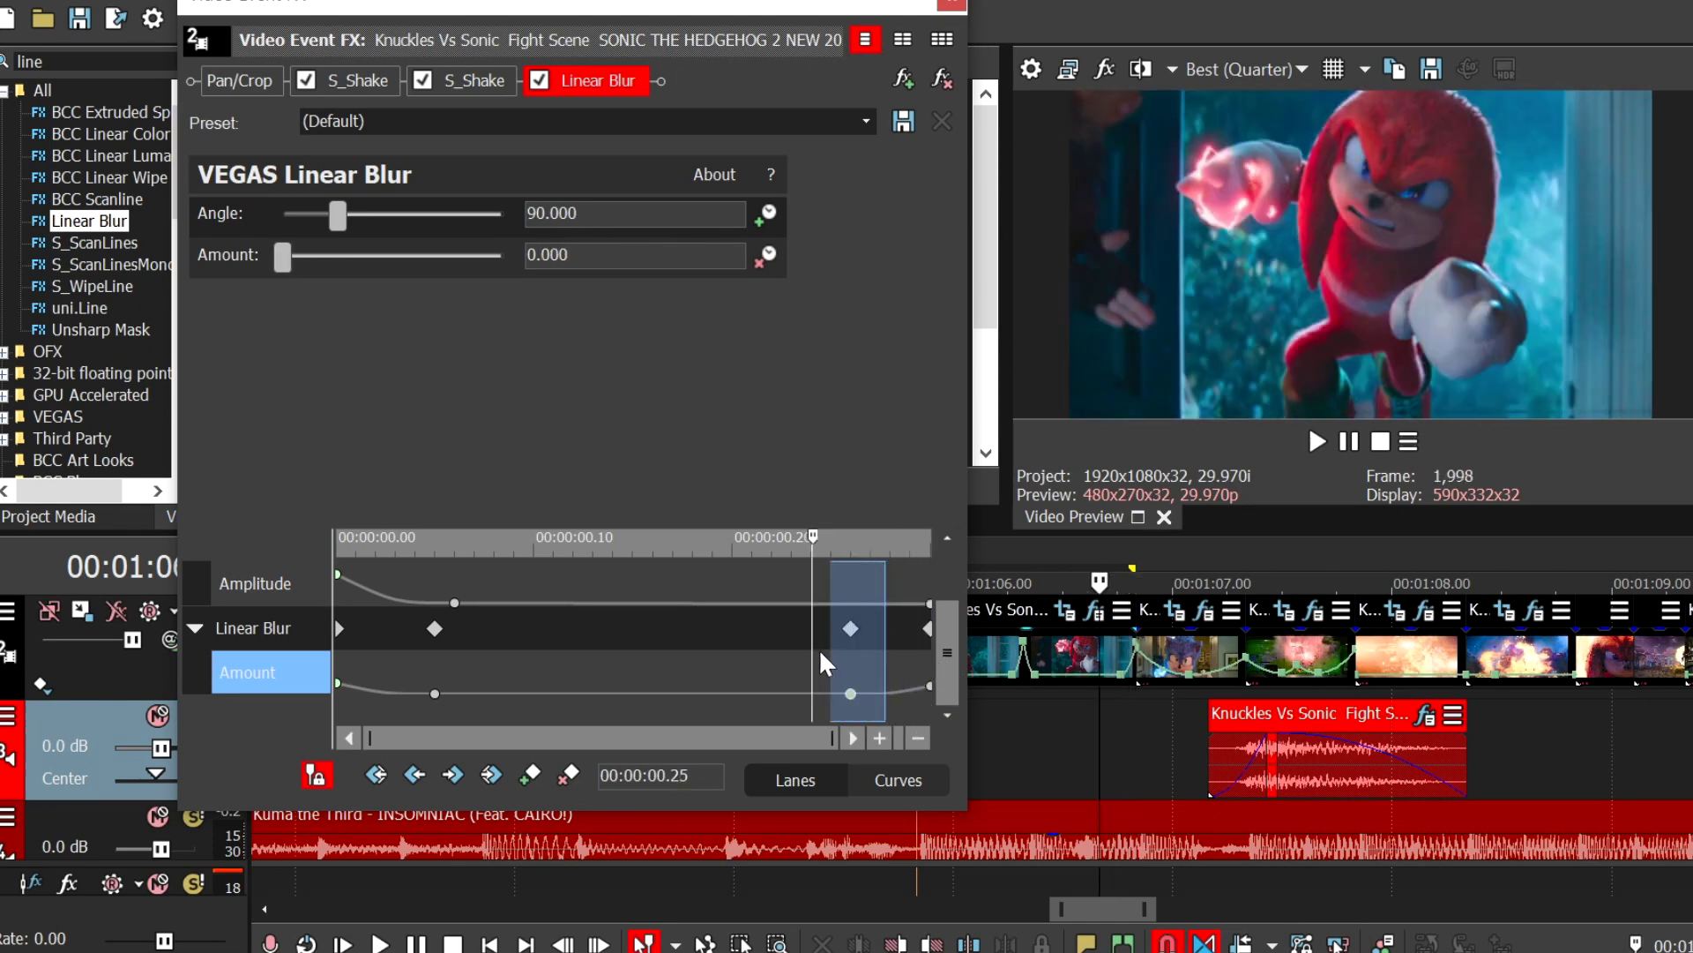
{"action": "left_click_drag", "start_coordinate": [821, 651], "coordinate": [899, 654]}
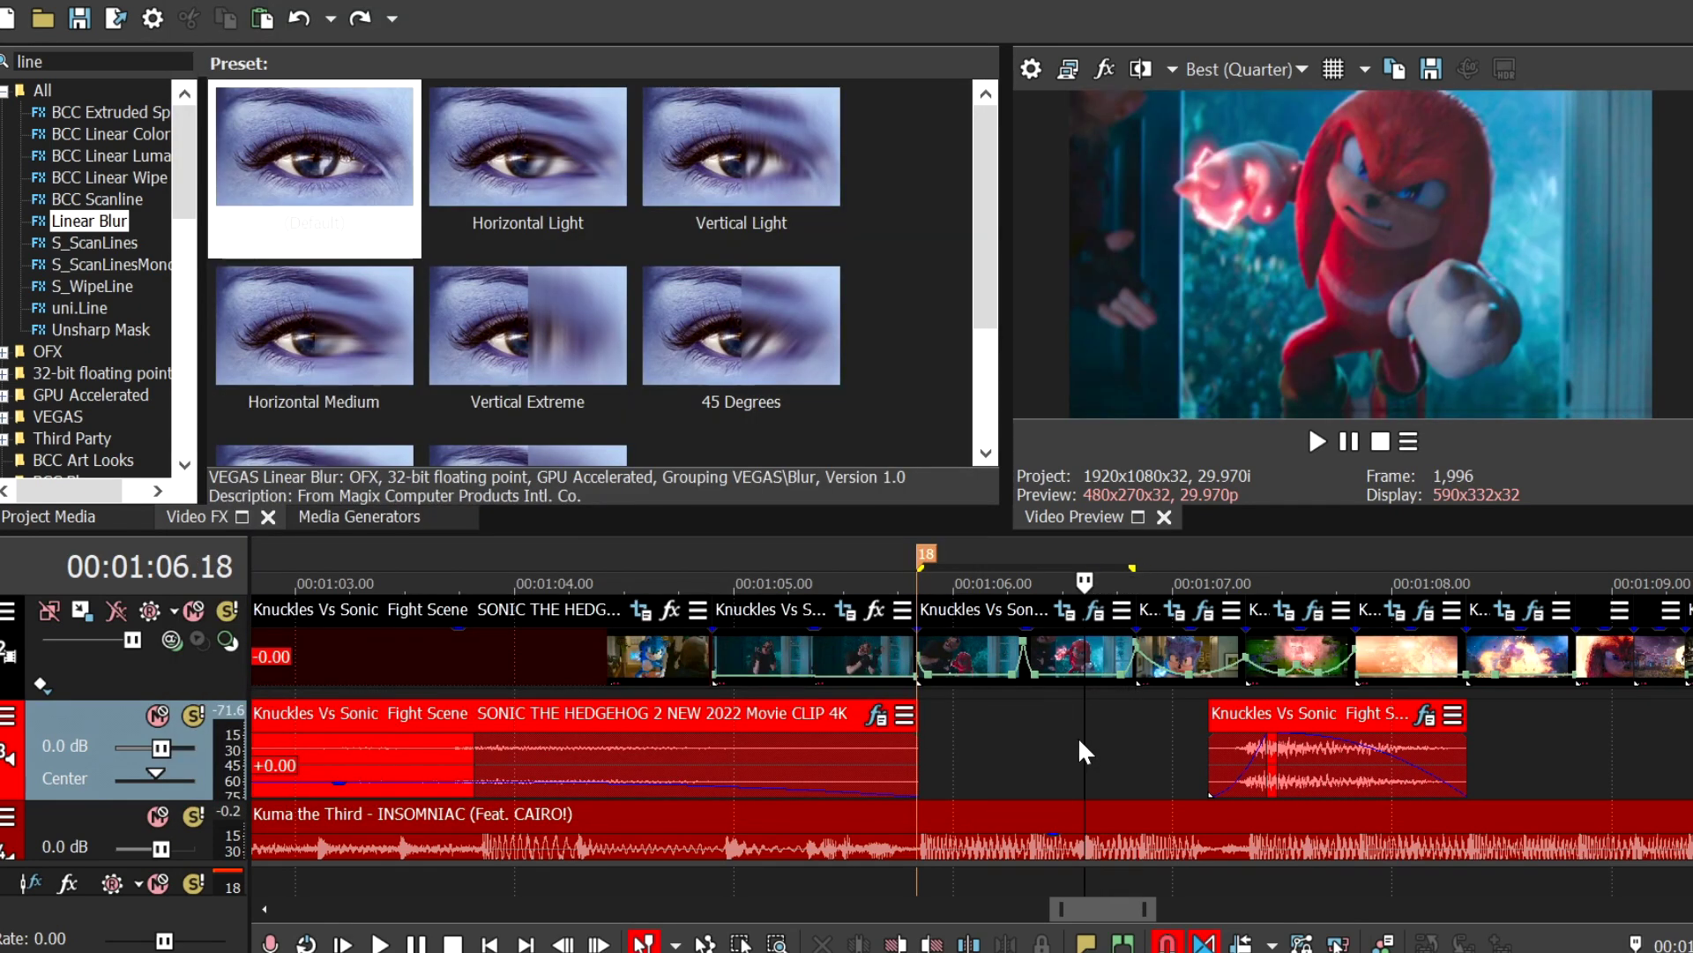
Step: Open the following clip's effects and add a Linear Blur Amount keyframe at 00:00:00.11
{"action": "left_click", "coordinate": [1205, 612]}
{"action": "scroll", "coordinate": [939, 587], "scroll_direction": "down", "scroll_amount": 1}
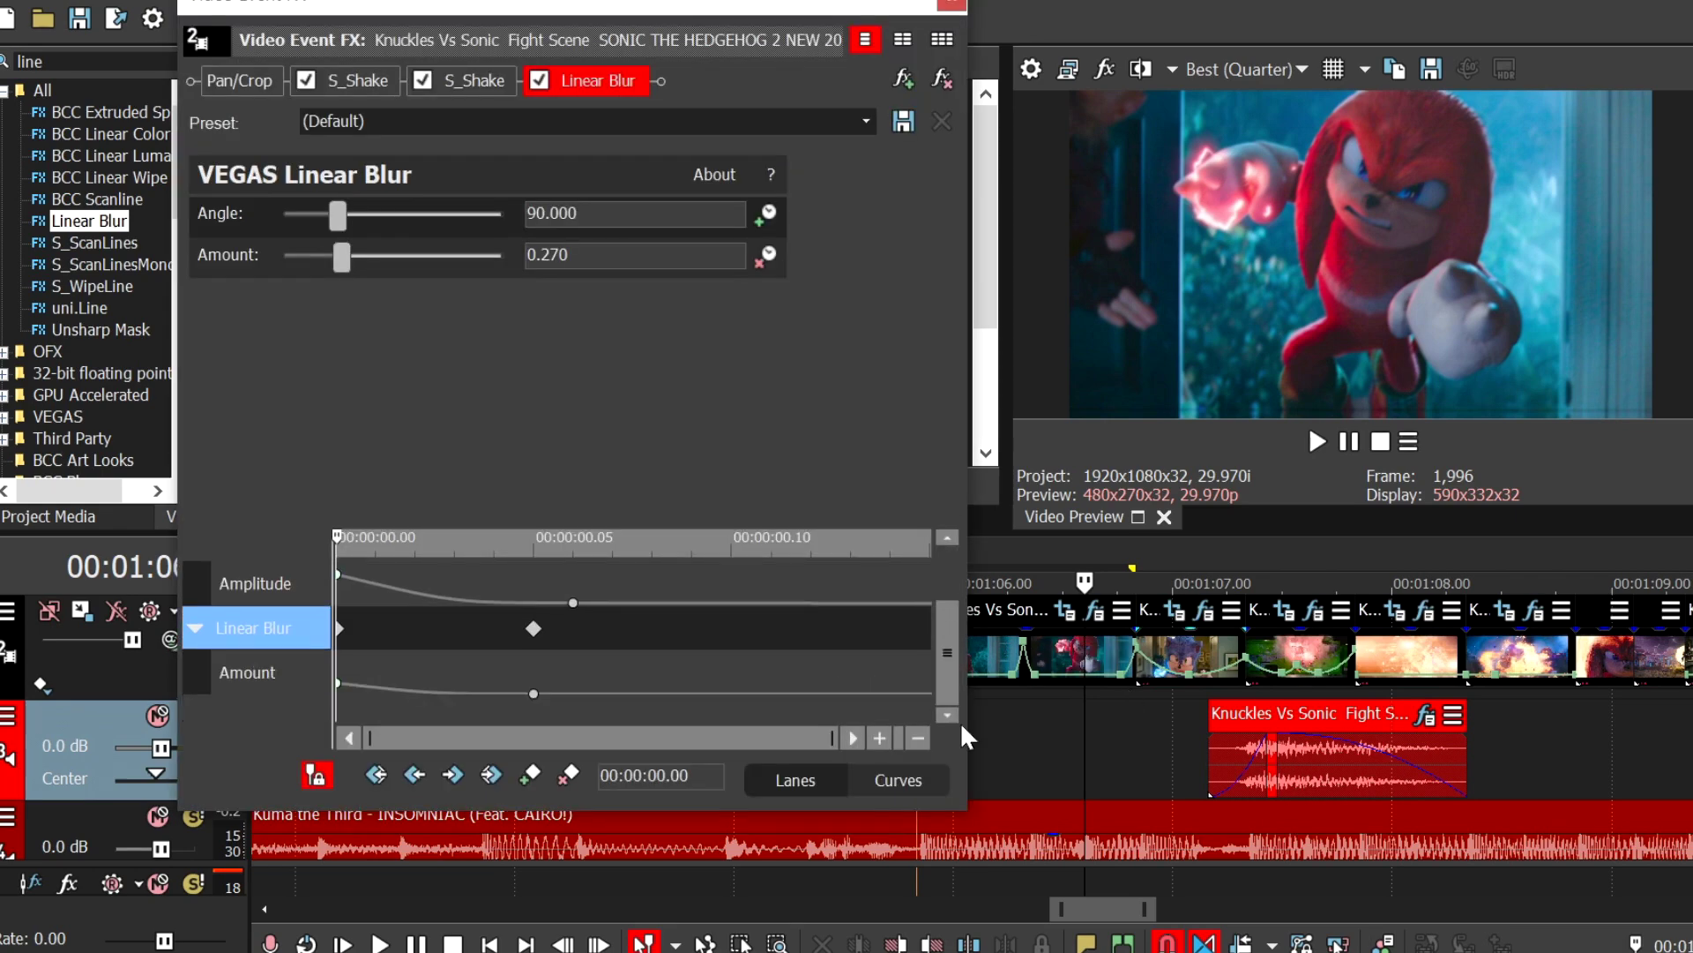
{"action": "left_click_drag", "start_coordinate": [854, 685], "coordinate": [979, 683]}
{"action": "key", "text": "Left"}
{"action": "key", "text": "Left"}
{"action": "key", "text": "Left"}
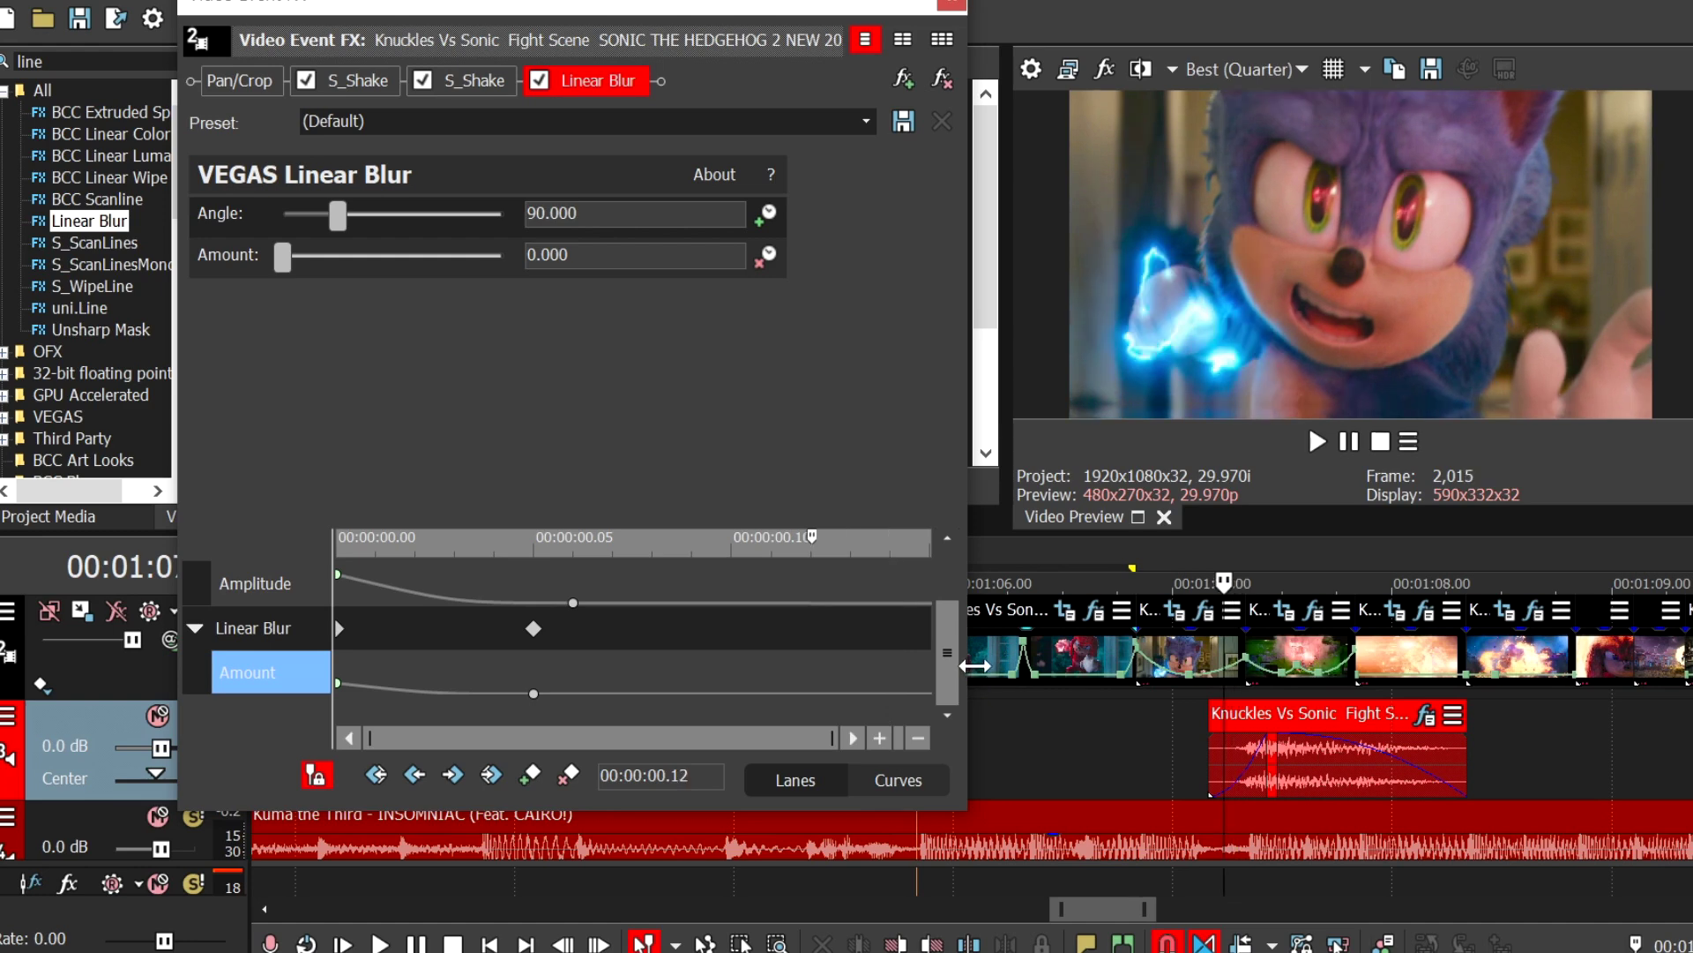
{"action": "key", "text": "Left"}
{"action": "left_click", "coordinate": [532, 772]}
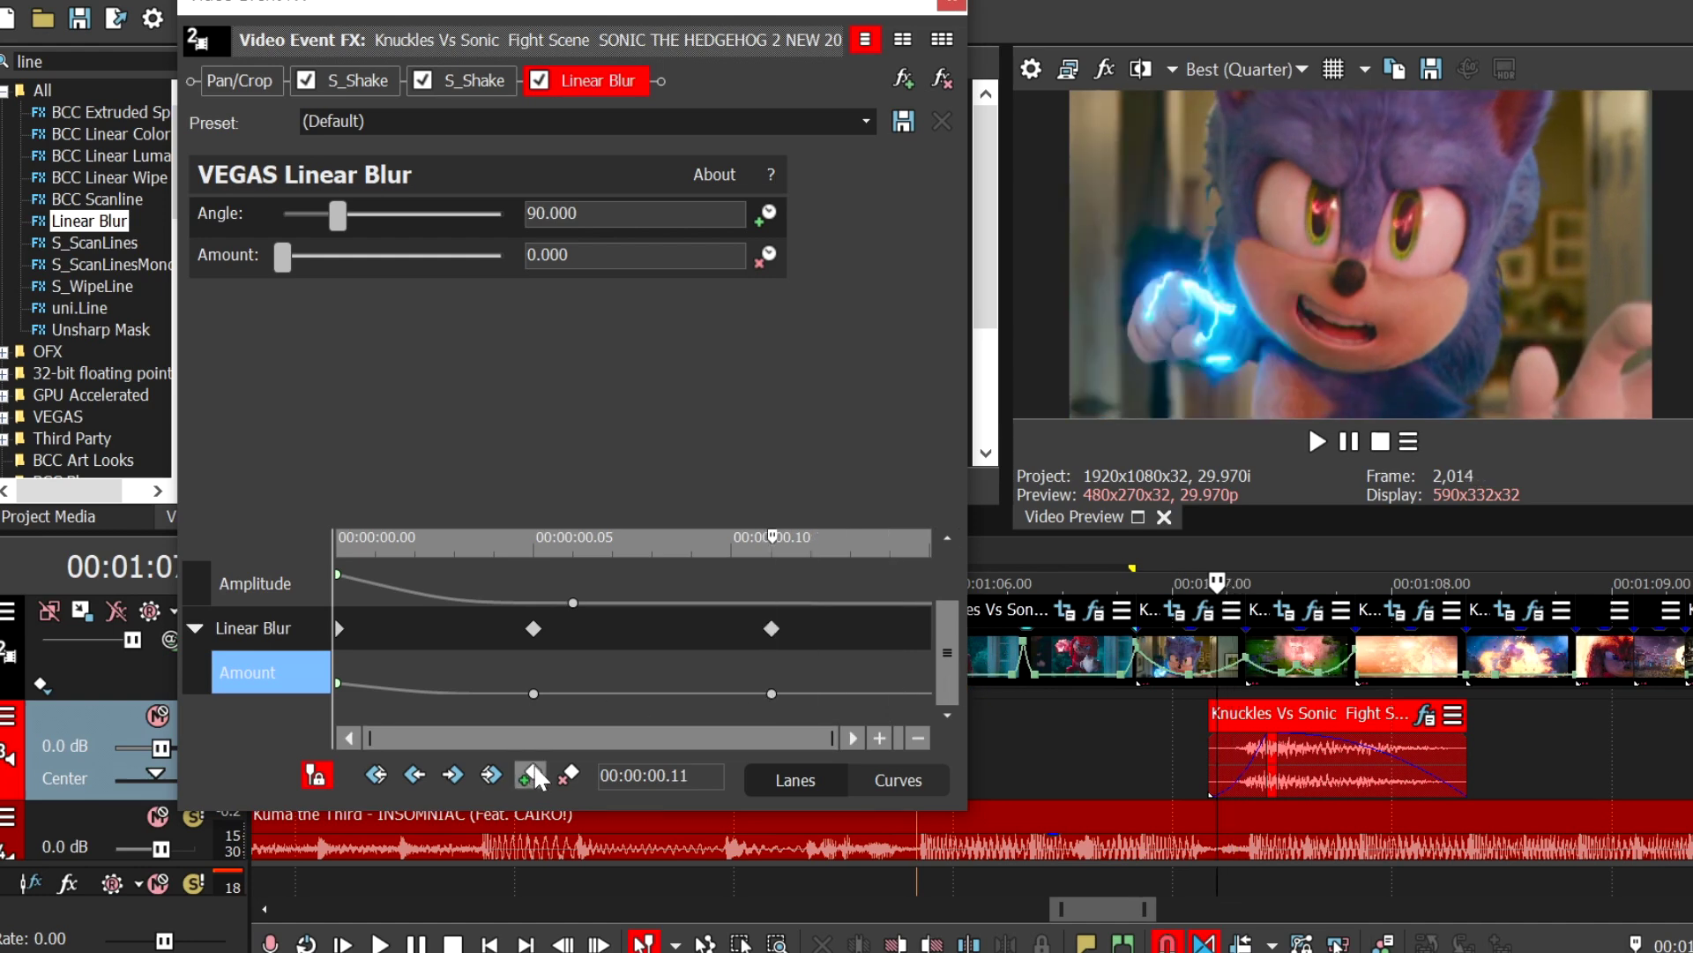
Step: Set the Linear Blur Amount to 0.2 at the end of this clip, 00:00:00.15
{"action": "left_click_drag", "start_coordinate": [817, 680], "coordinate": [935, 677]}
{"action": "left_click", "coordinate": [350, 269]}
{"action": "left_click", "coordinate": [350, 269]}
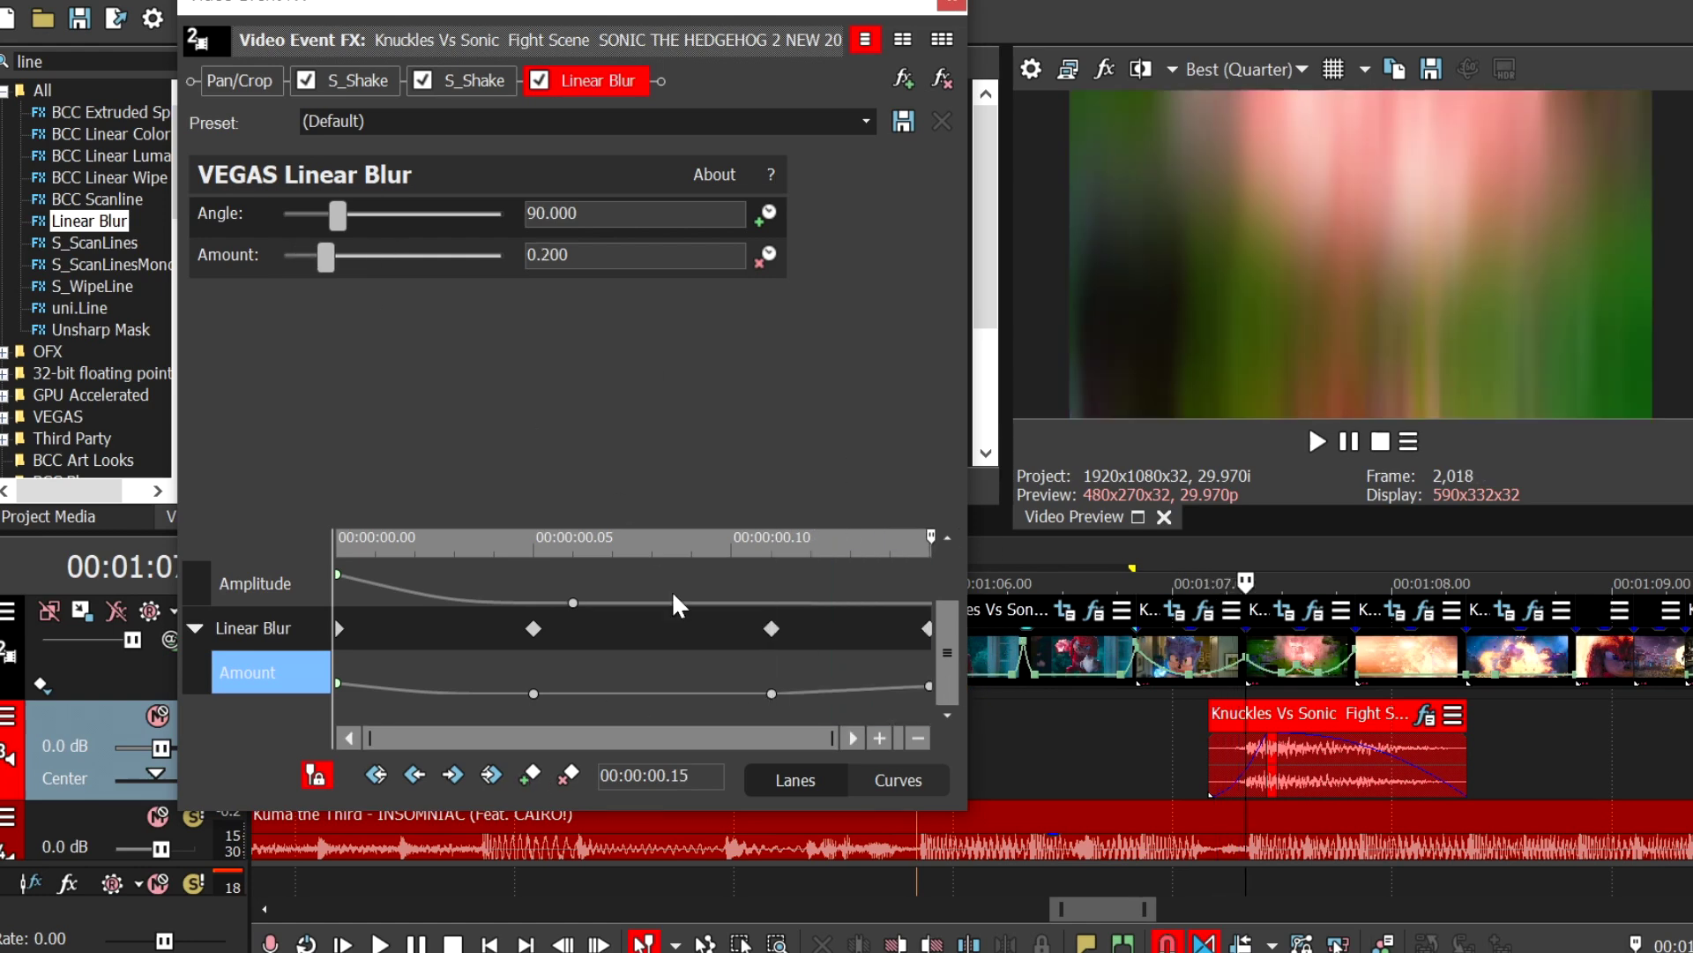
Step: Change the Linear Blur Amount keyframe at 00:00:00.11 to Sharp Fade, then close the effects window
{"action": "left_click", "coordinate": [772, 693]}
{"action": "right_click", "coordinate": [772, 693]}
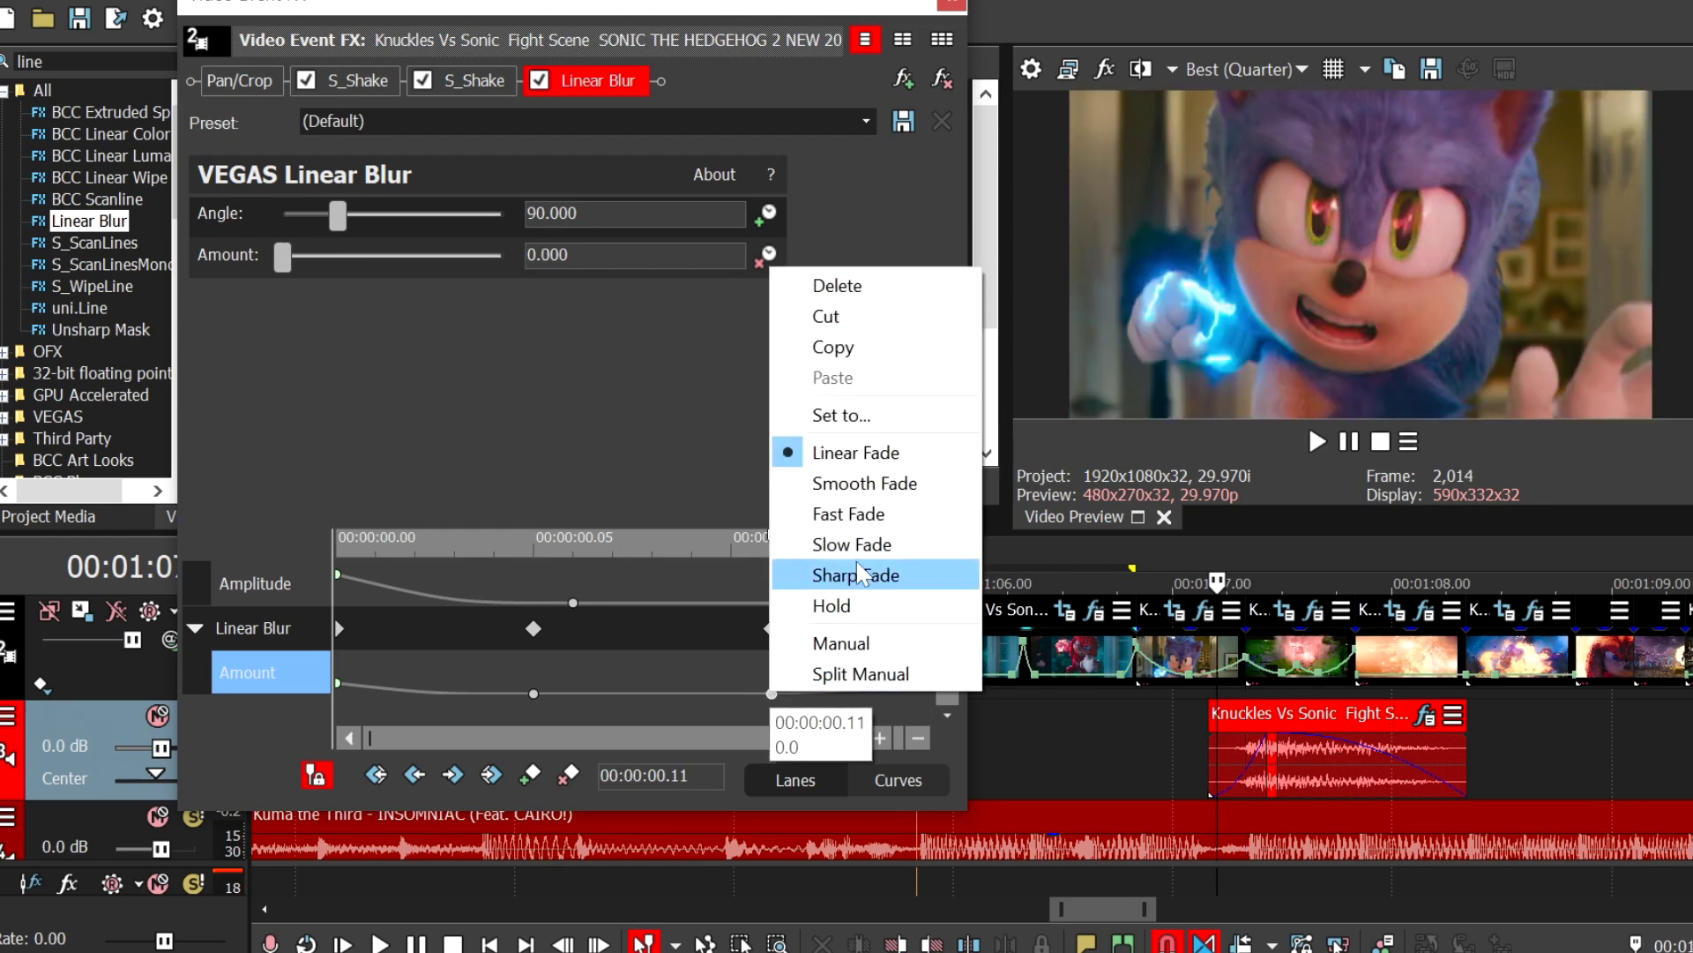
{"action": "left_click", "coordinate": [863, 574]}
{"action": "left_click_drag", "start_coordinate": [804, 649], "coordinate": [933, 633]}
{"action": "left_click", "coordinate": [978, 722]}
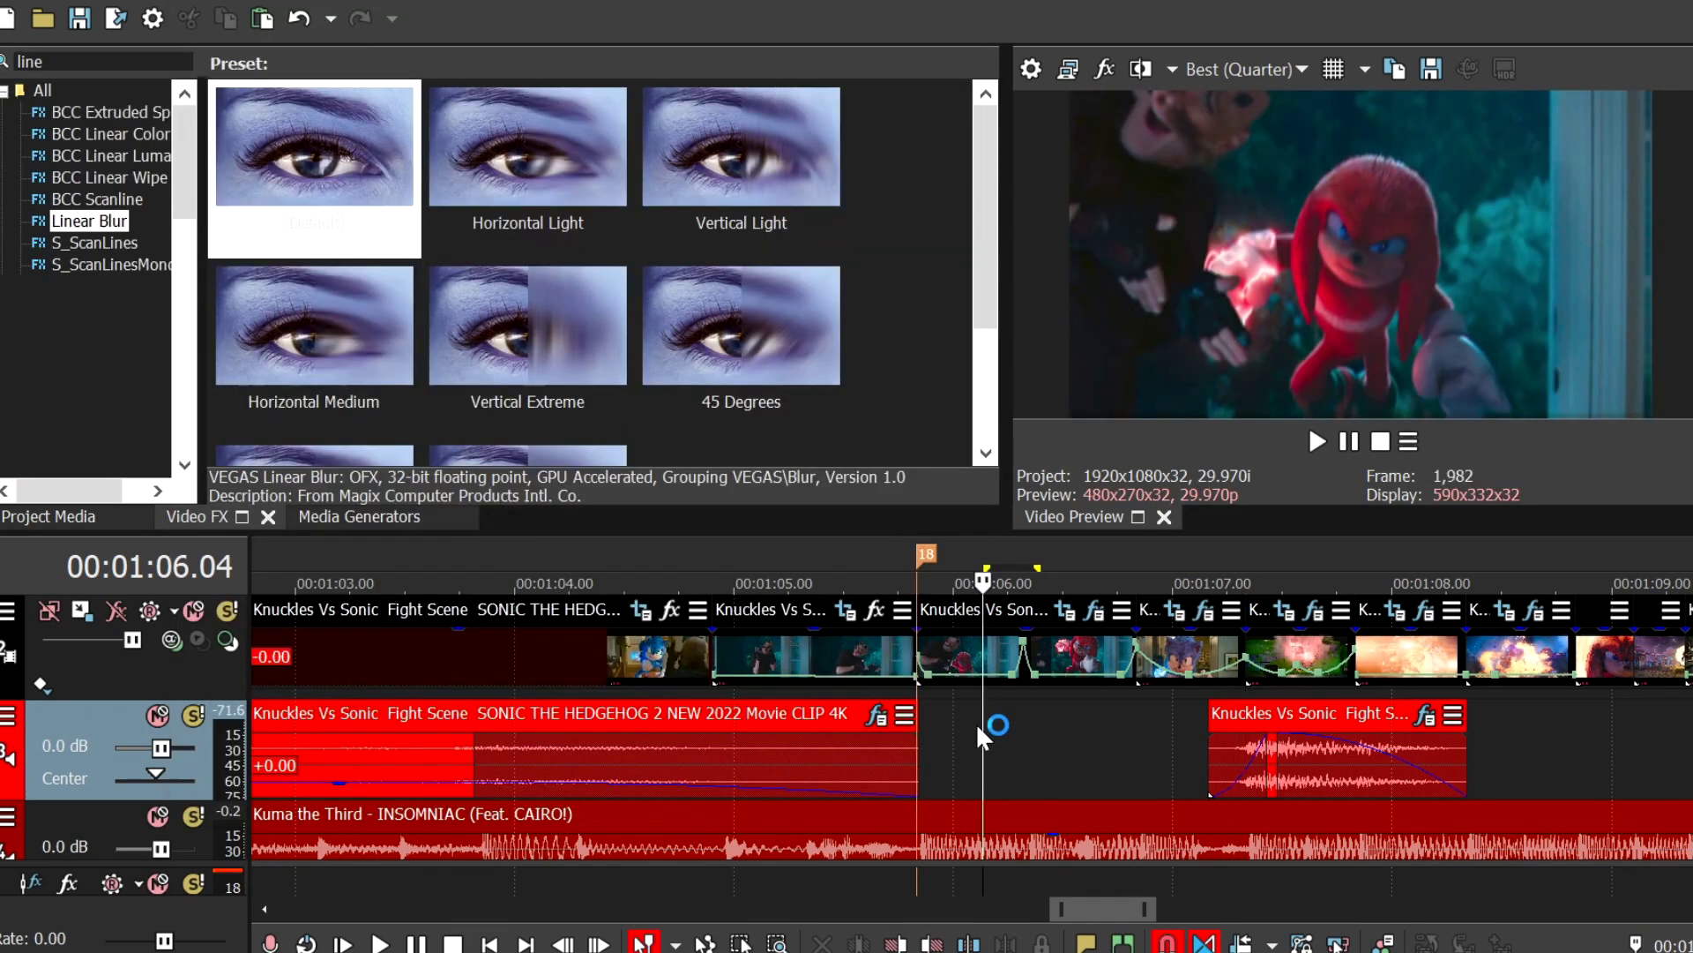
Step: Locate the mid-clip impact on the original shake clip and add a Linear Blur keyframe there at 00:00:00.15
{"action": "left_click", "coordinate": [1025, 746]}
{"action": "scroll", "coordinate": [1005, 767], "scroll_direction": "up", "scroll_amount": 5}
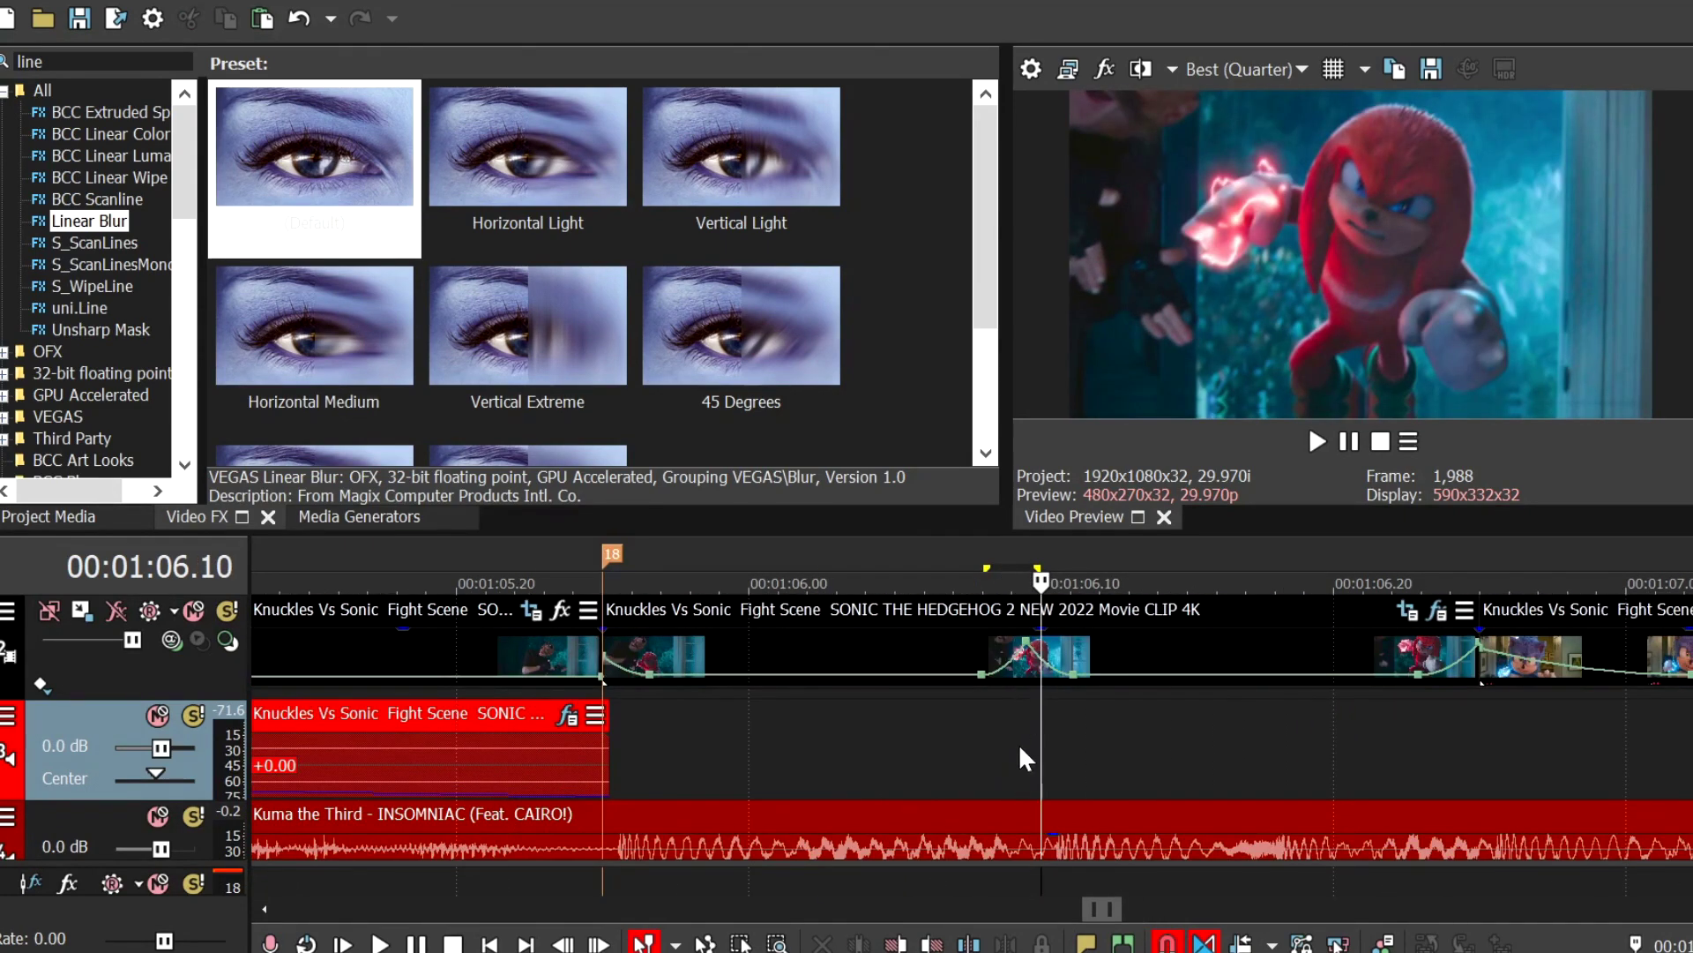
{"action": "left_click_drag", "start_coordinate": [1013, 737], "coordinate": [1042, 737]}
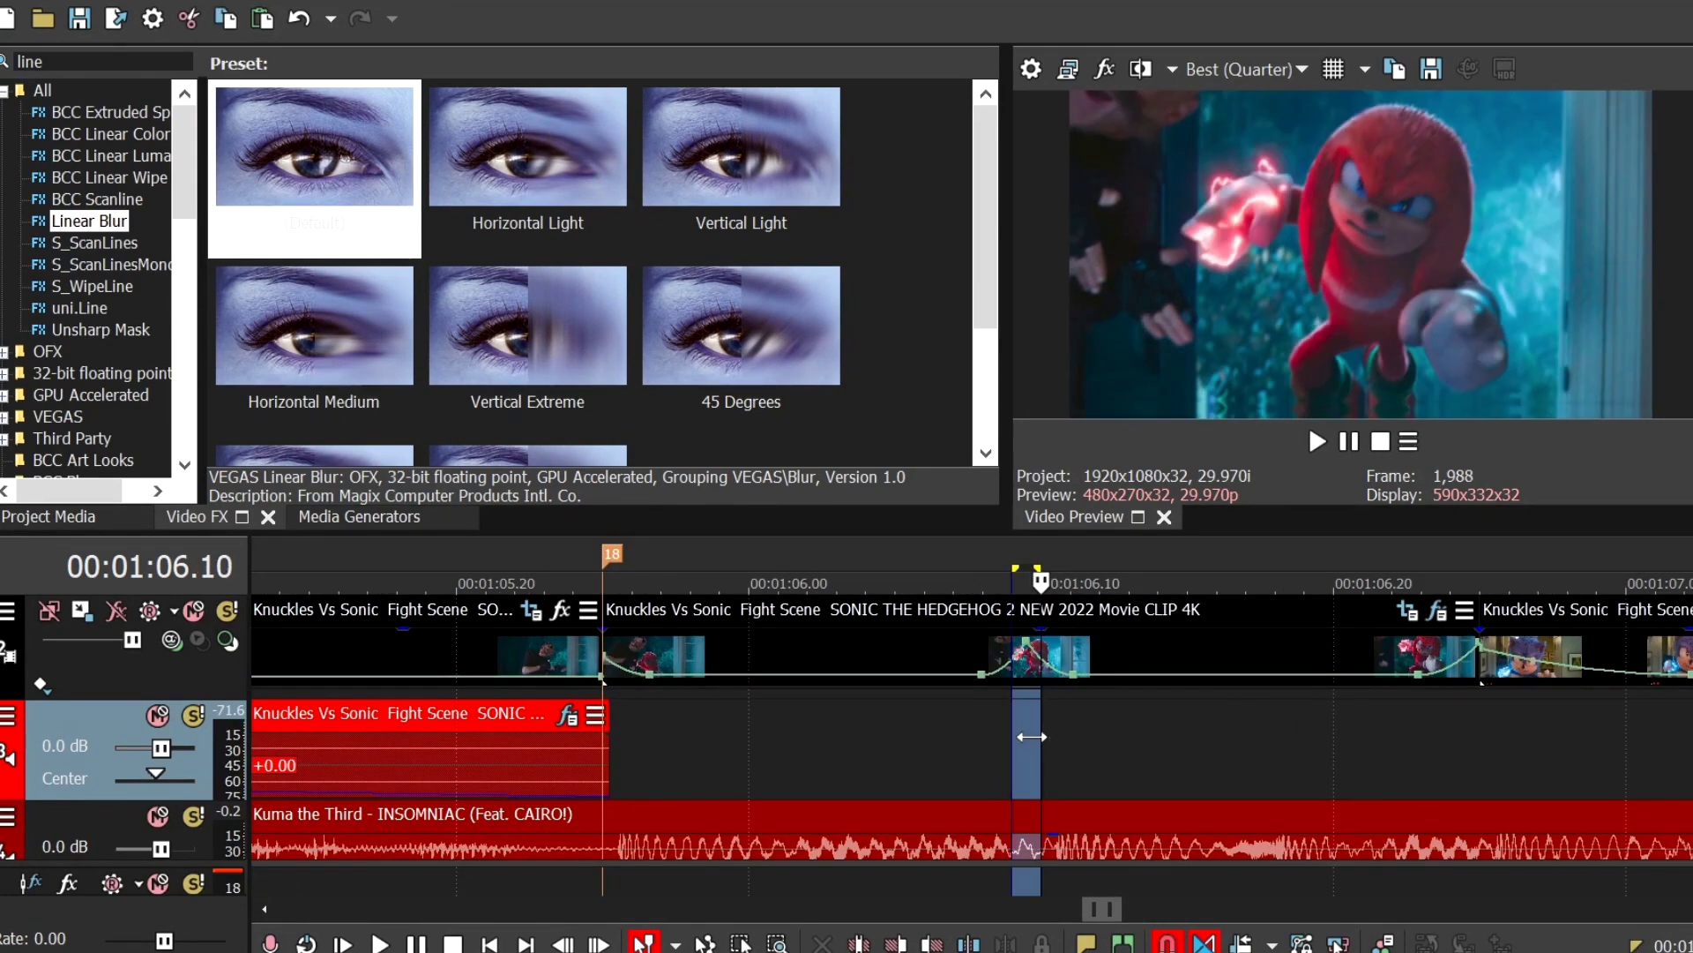
{"action": "left_click", "coordinate": [1436, 610]}
{"action": "scroll", "coordinate": [946, 605], "scroll_direction": "down", "scroll_amount": 1}
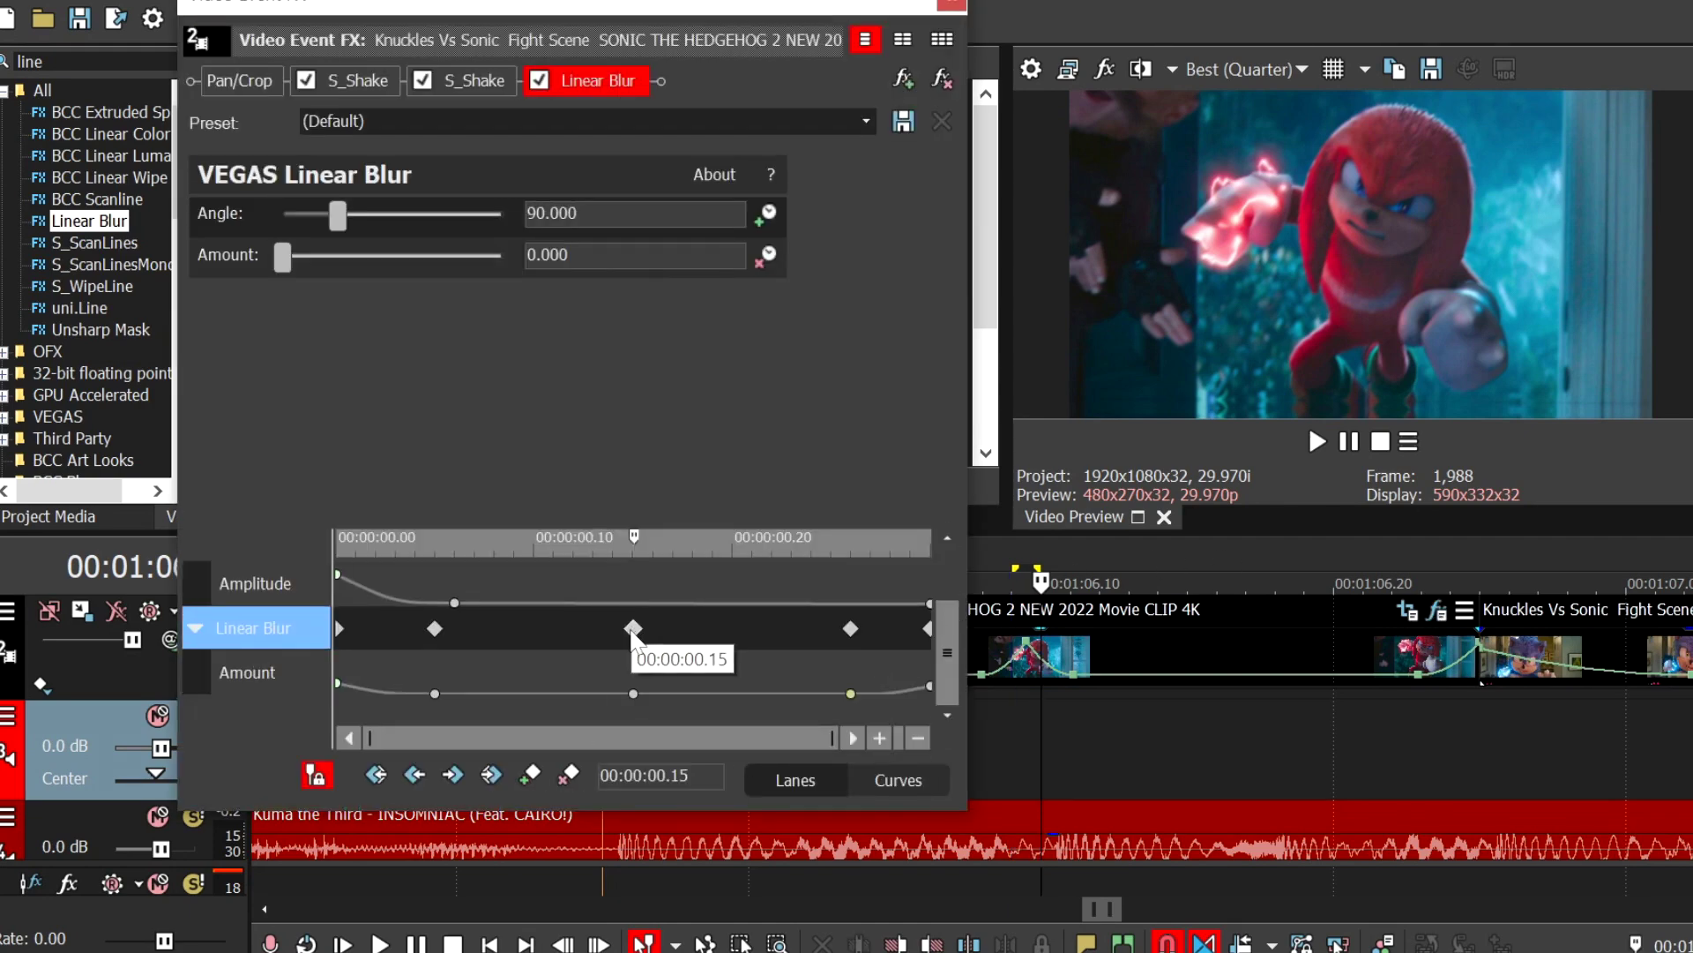
{"action": "left_click", "coordinate": [670, 663]}
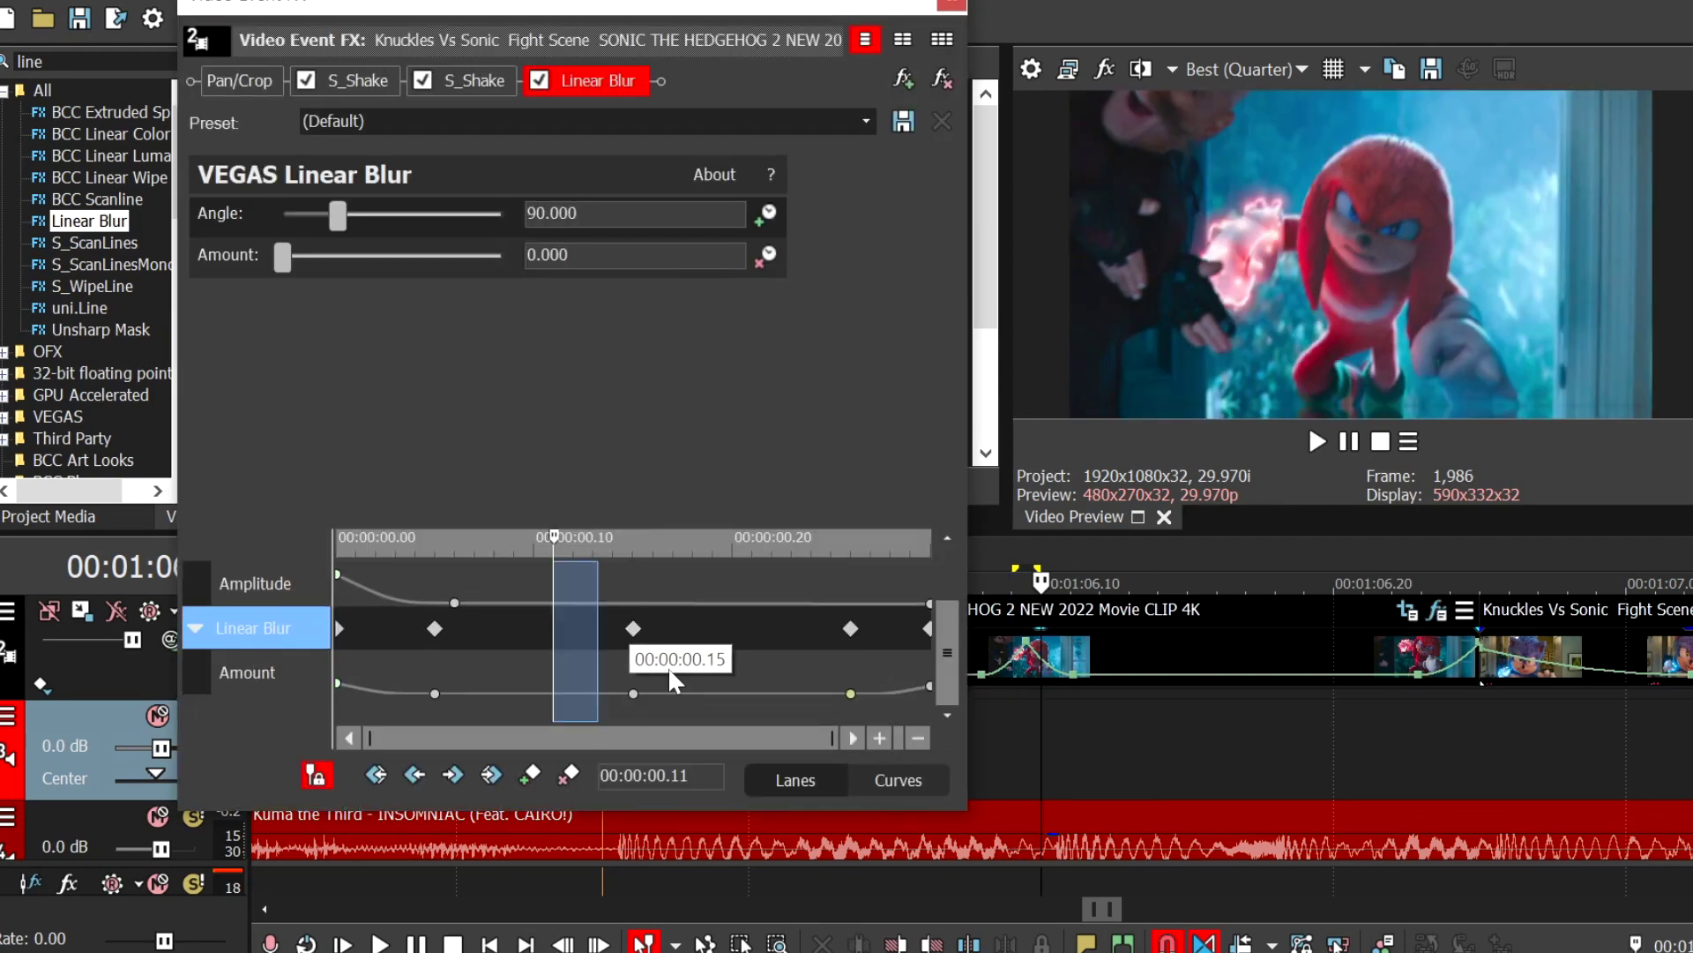
Step: Add Linear Blur keyframes three frames before and after the mid-clip impact, at 00:00:00.12 and 00:00:00.18
{"action": "left_click", "coordinate": [635, 629]}
{"action": "key", "text": "Left"}
{"action": "key", "text": "Left"}
{"action": "key", "text": "Left"}
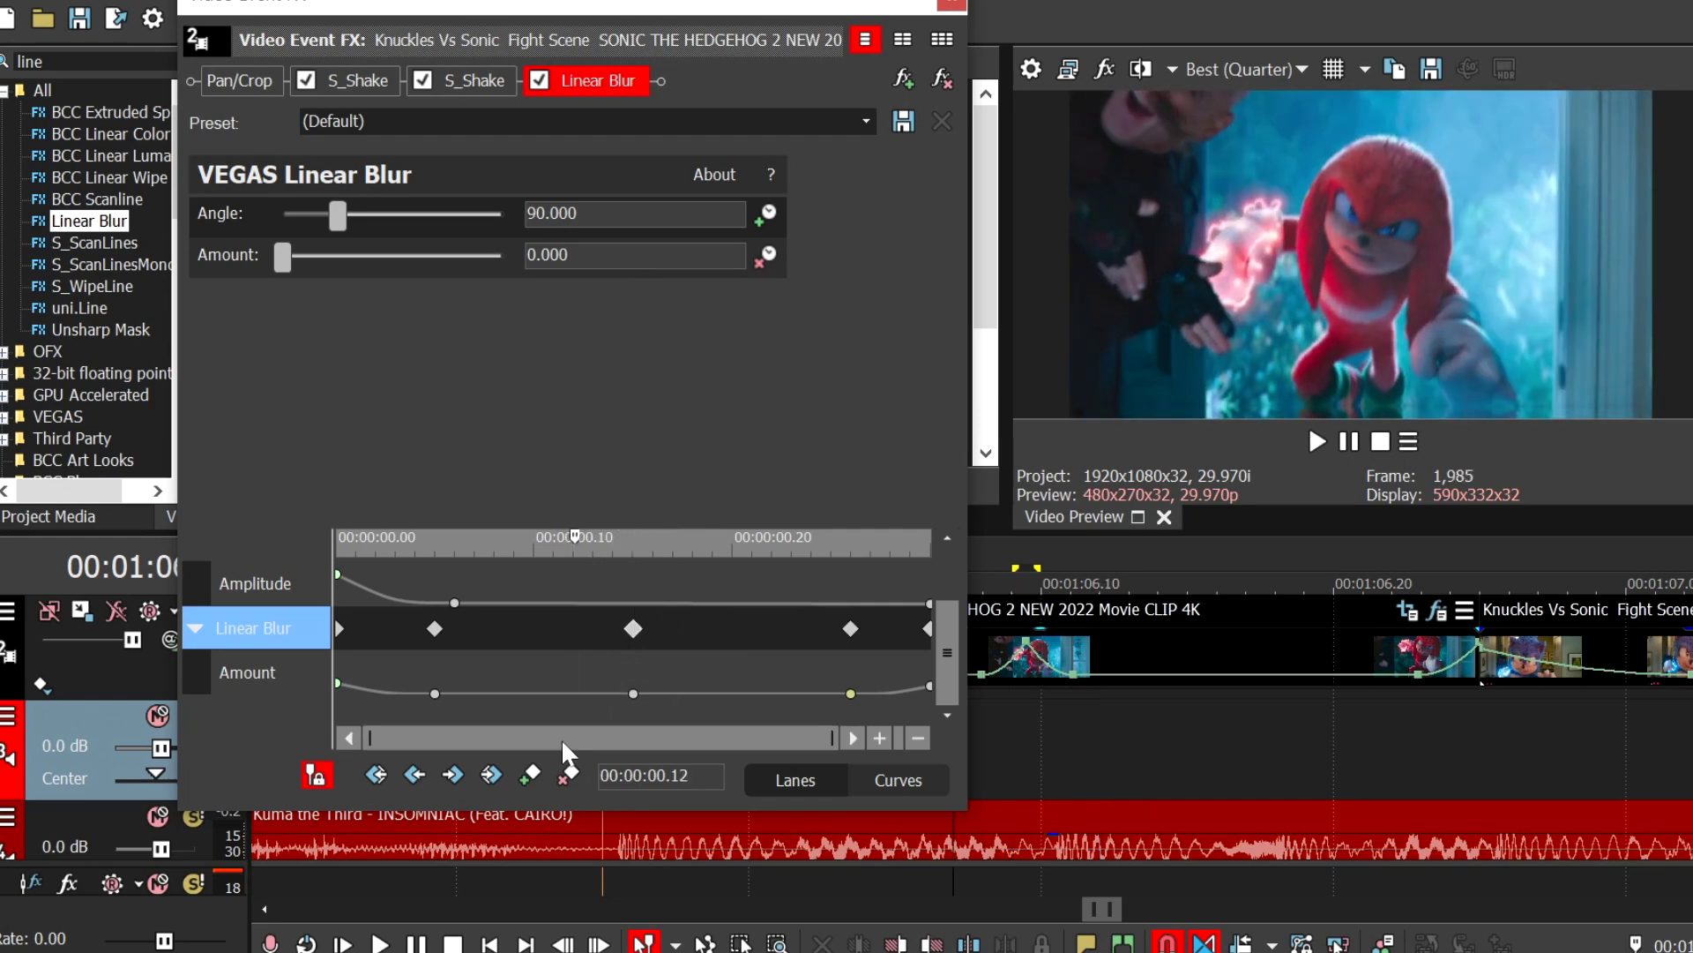
{"action": "left_click", "coordinate": [529, 775]}
{"action": "left_click", "coordinate": [633, 628]}
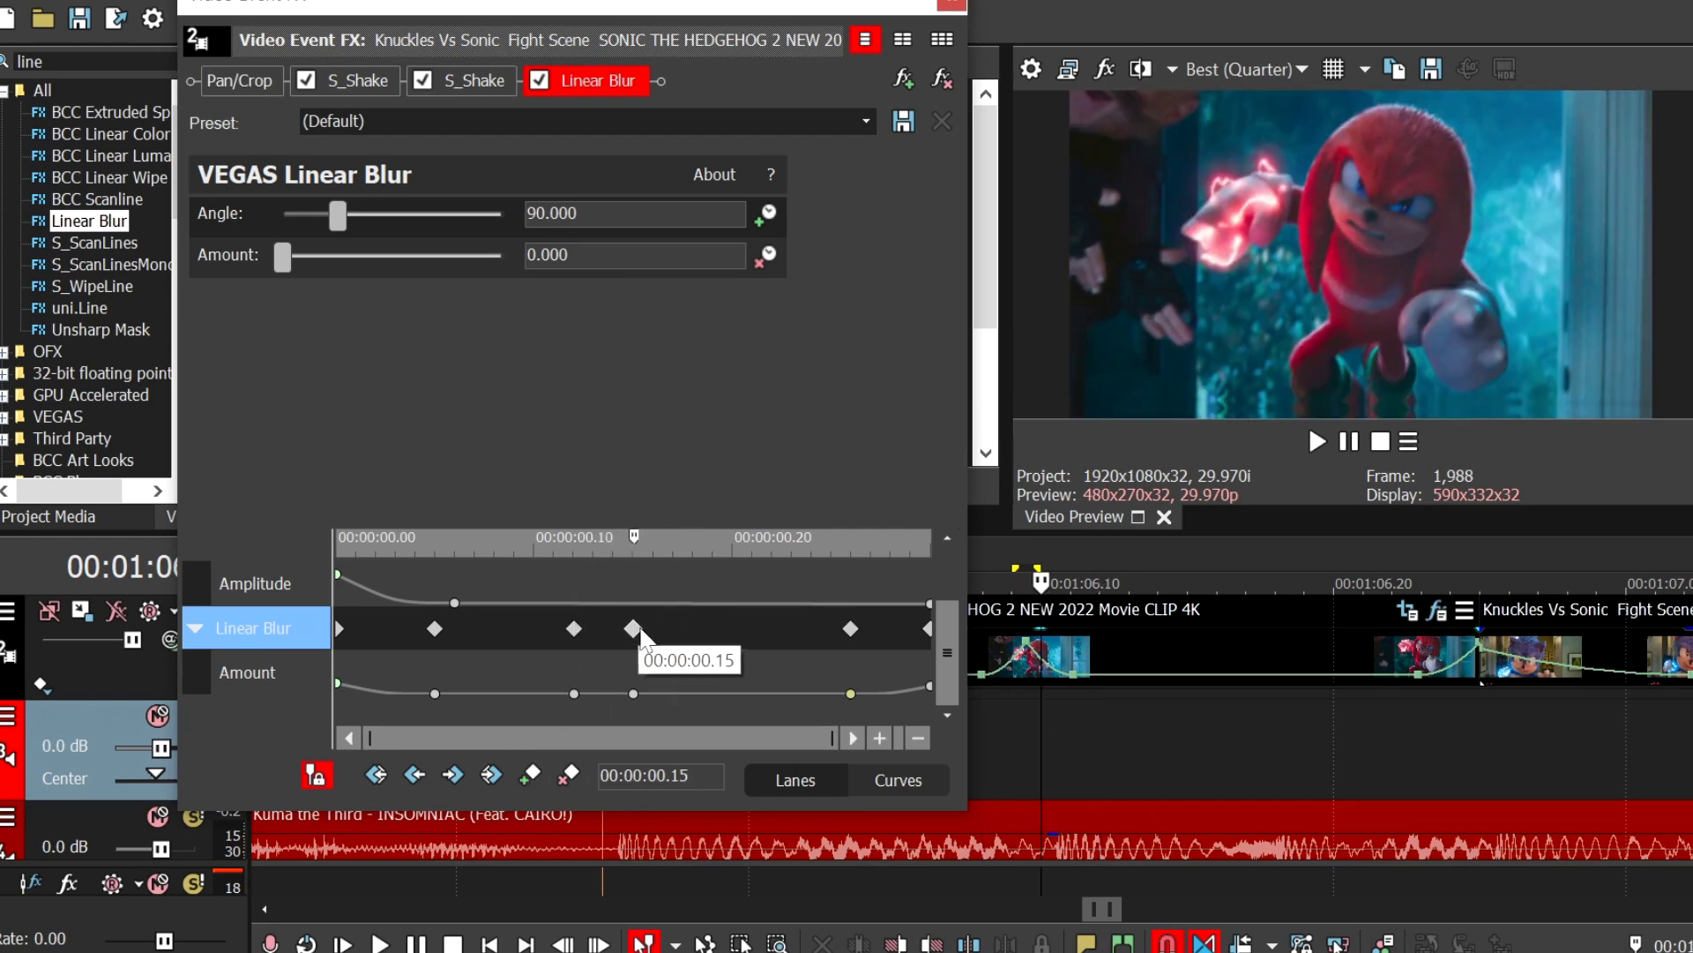
{"action": "key", "text": "Right"}
{"action": "key", "text": "Right"}
{"action": "key", "text": "Right"}
{"action": "left_click", "coordinate": [529, 775]}
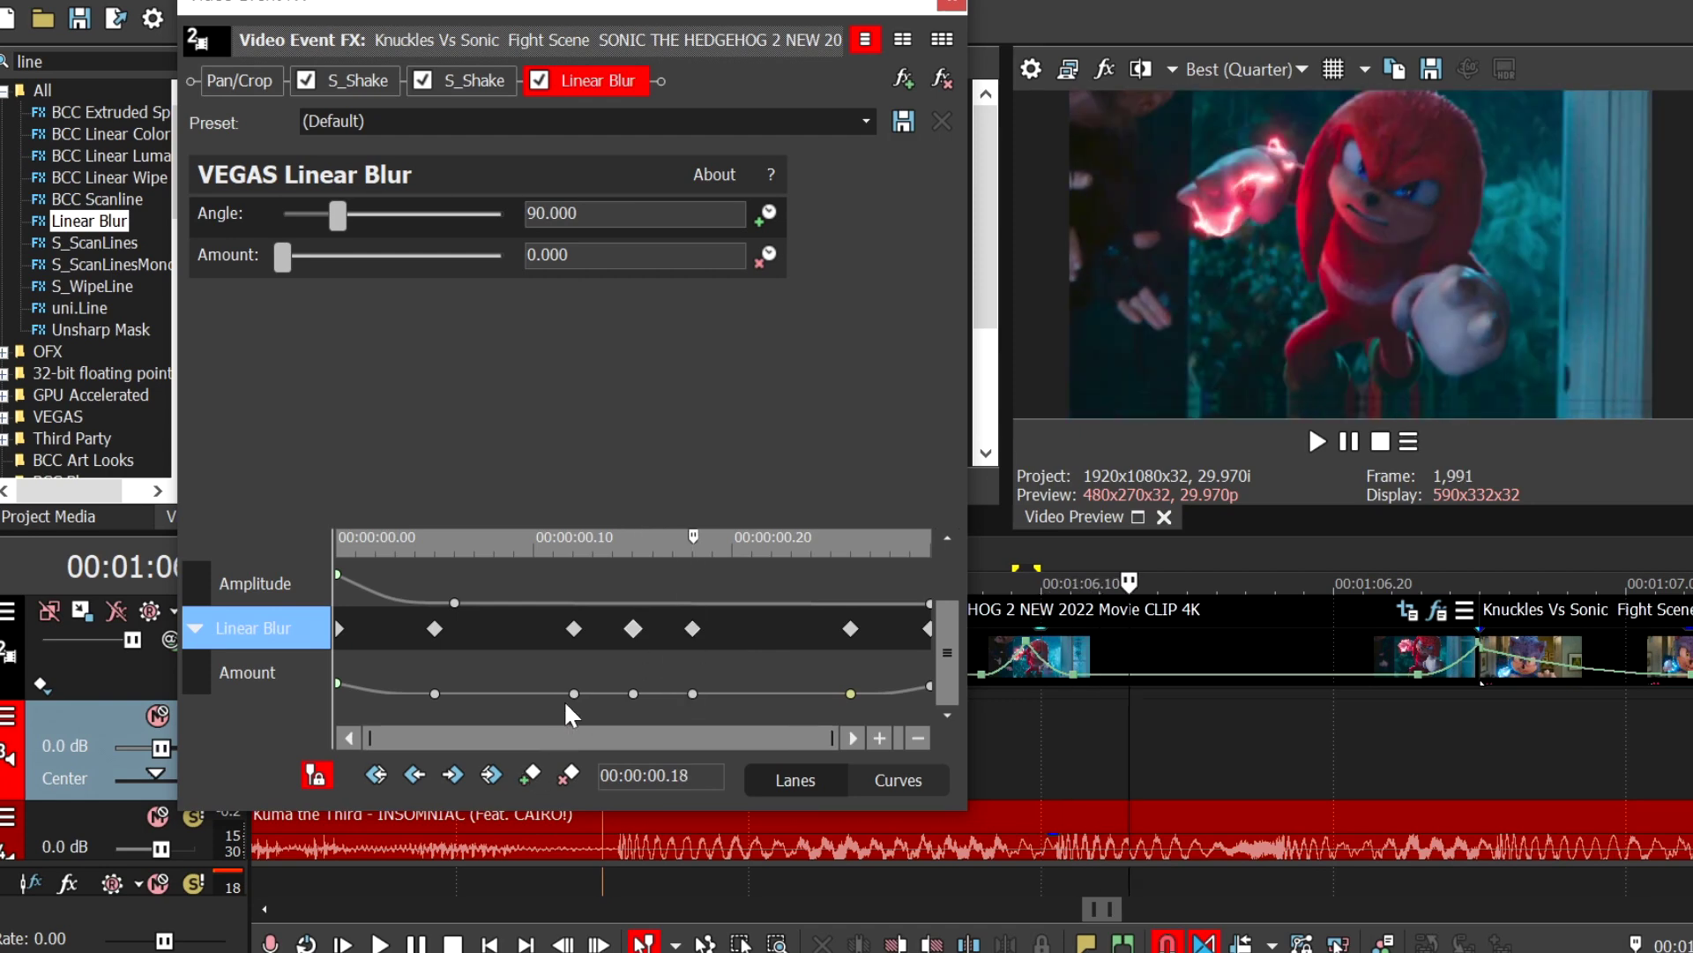
Step: Set the Linear Blur Amount to 0.2 at 00:00:00.15 and give the 00:00:00.12 keyframe a Slow Fade
{"action": "left_click", "coordinate": [634, 627]}
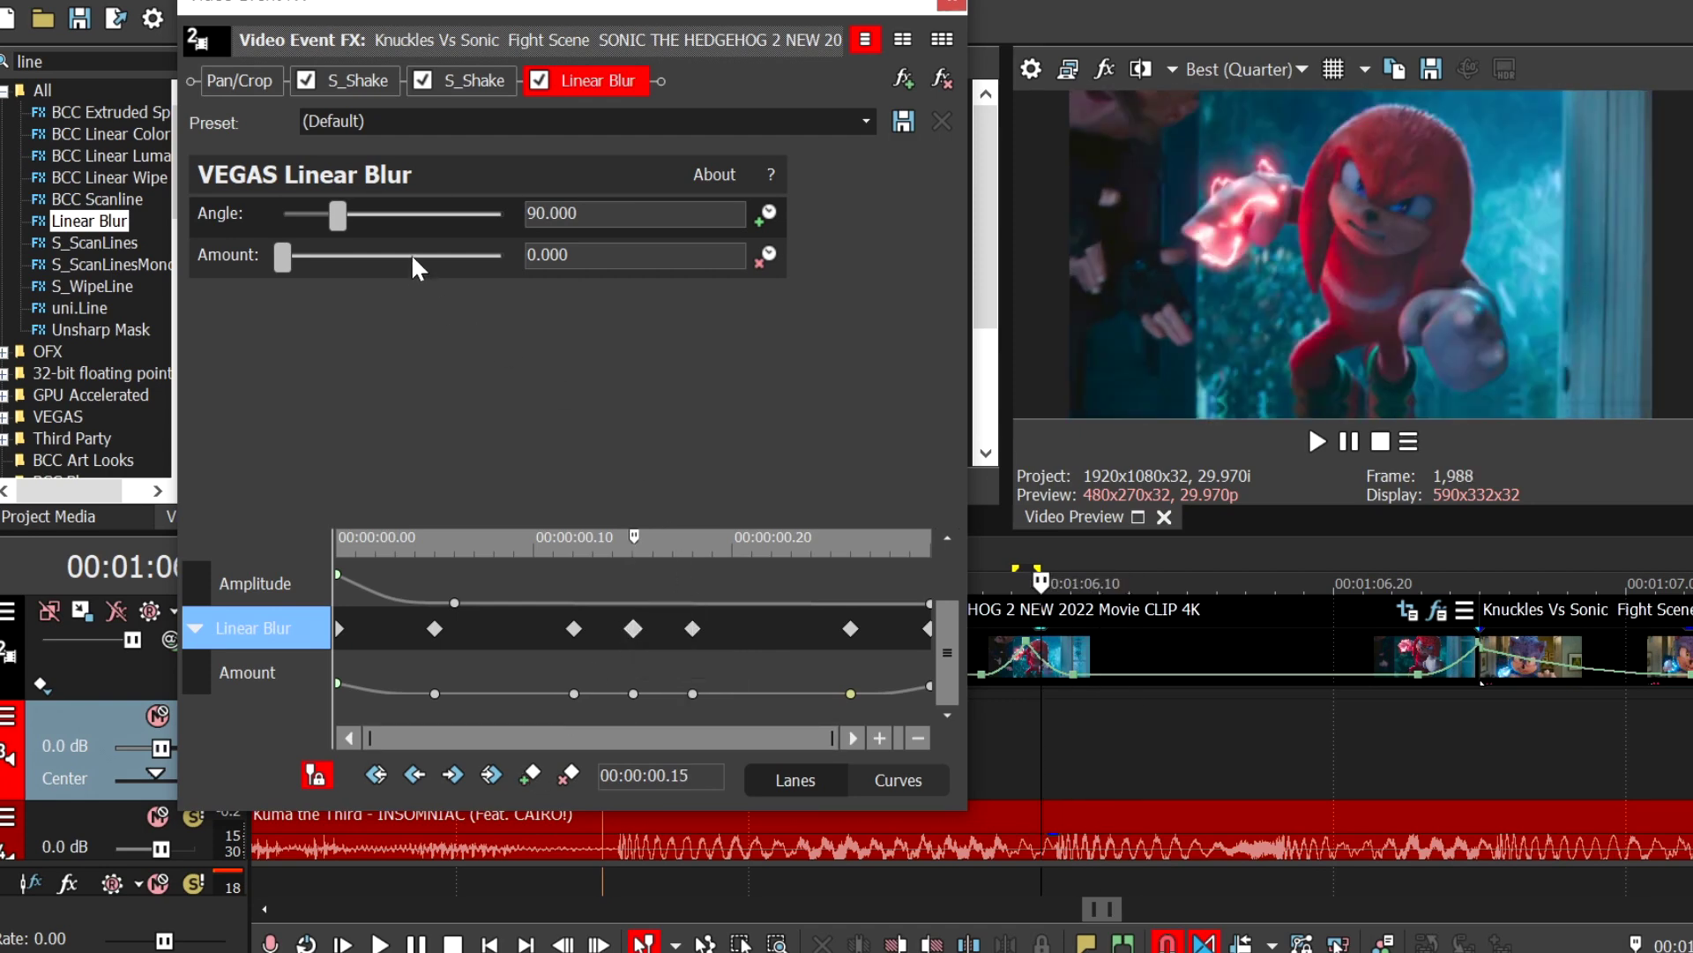
{"action": "scroll", "coordinate": [409, 261], "scroll_direction": "up", "scroll_amount": 2}
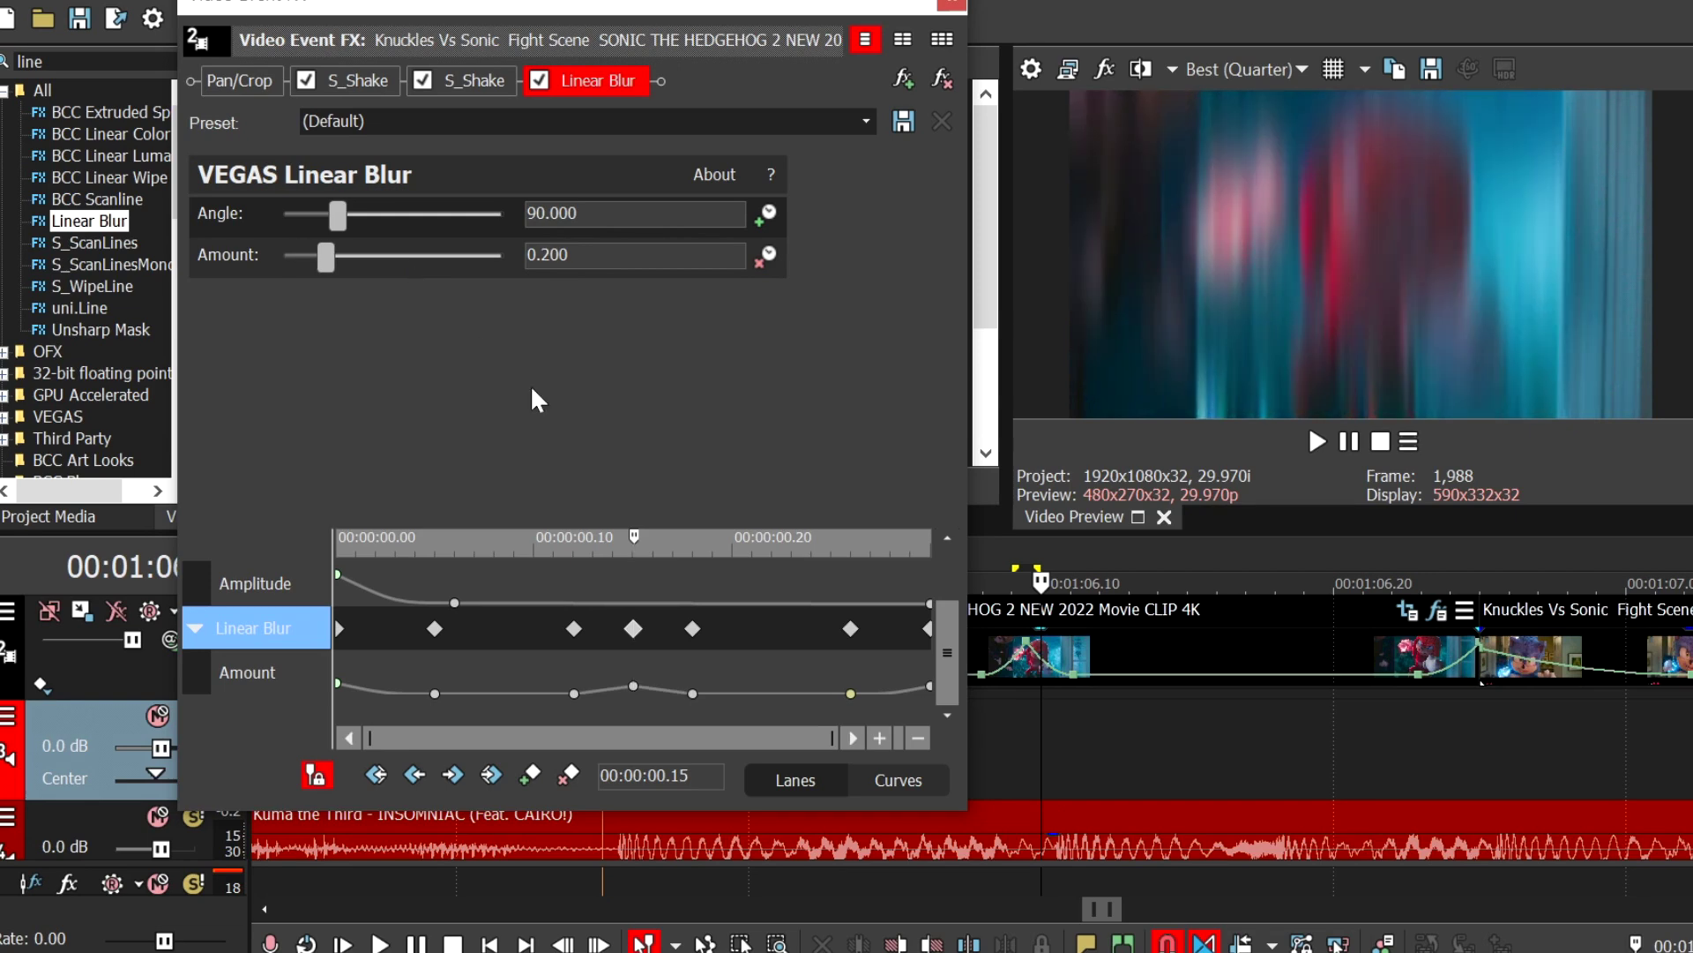
{"action": "left_click", "coordinate": [564, 659]}
{"action": "right_click", "coordinate": [574, 693]}
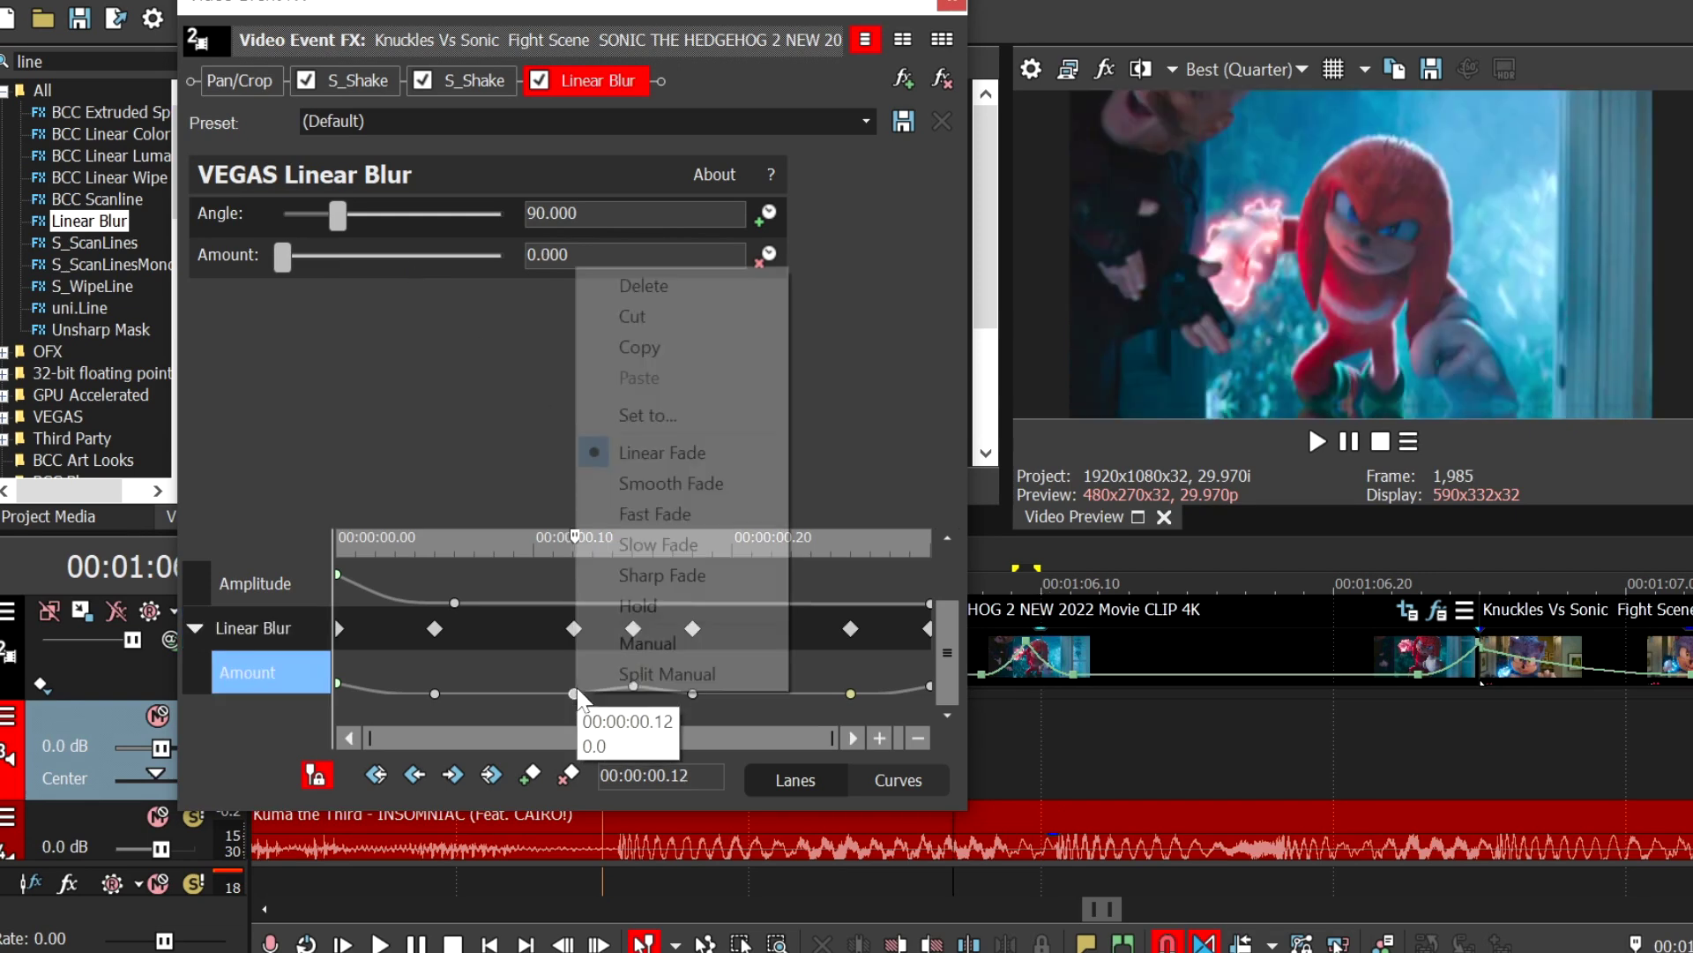
{"action": "left_click", "coordinate": [647, 554]}
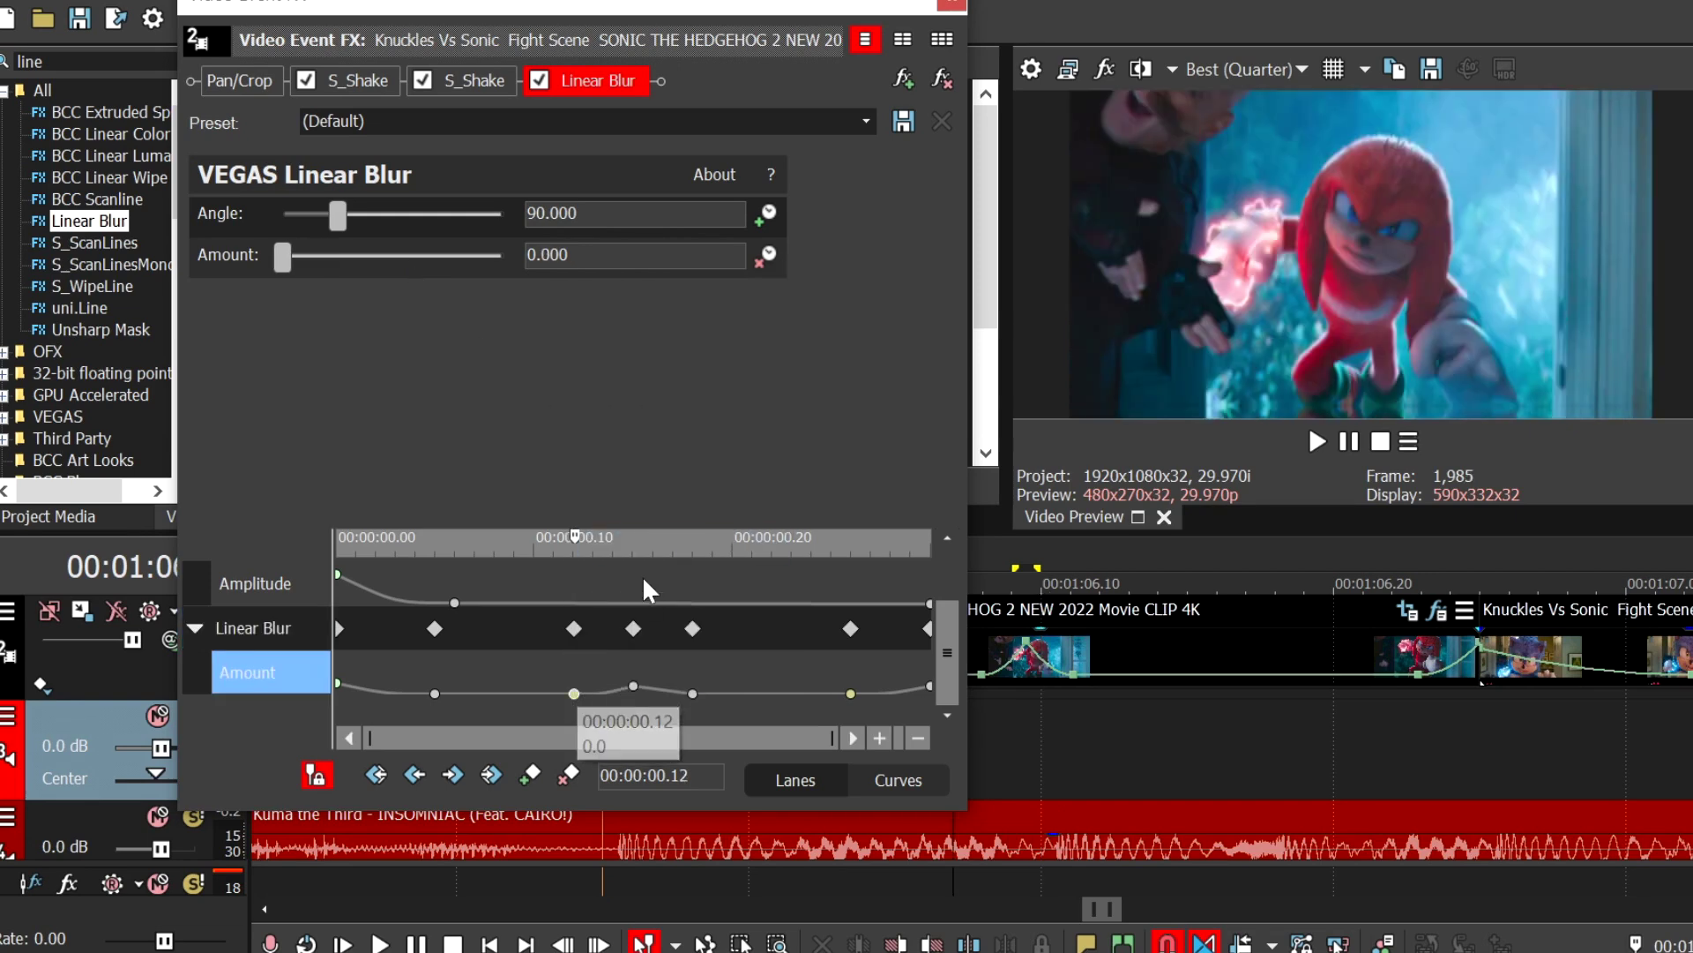
Step: Give the Linear Blur Amount keyframe at 00:00:00.15 a Fast Fade, check the blur, and close the effects window
{"action": "left_click", "coordinate": [633, 685]}
{"action": "right_click", "coordinate": [633, 685]}
{"action": "left_click", "coordinate": [702, 505]}
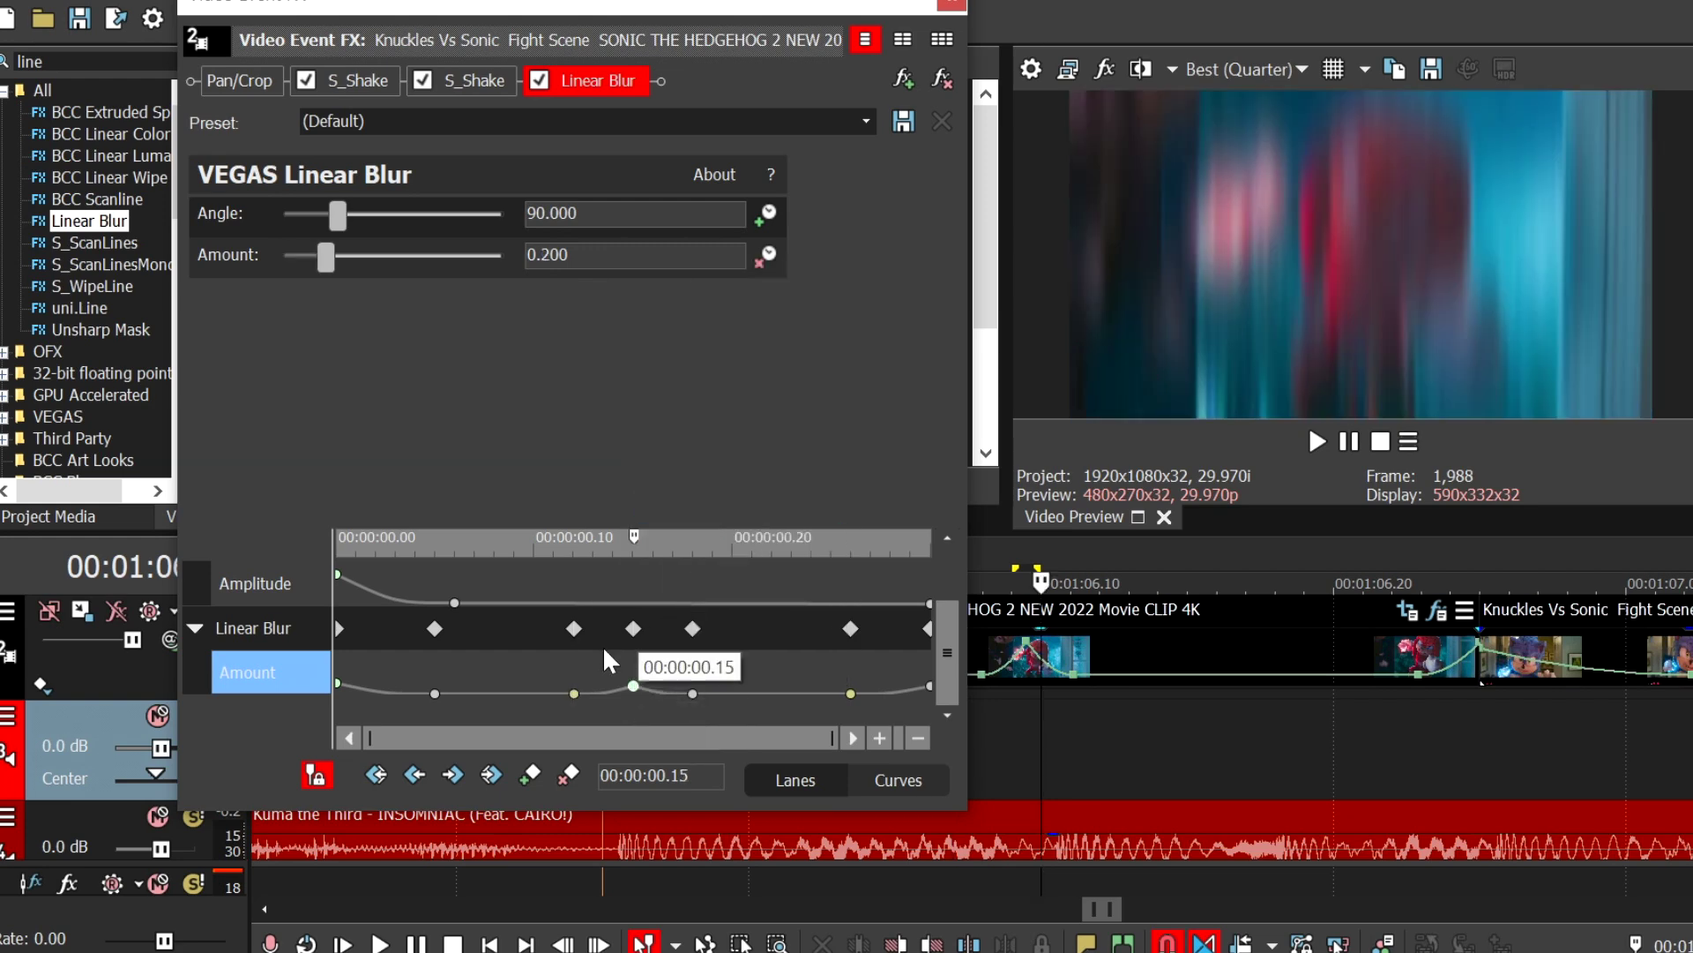
{"action": "left_click", "coordinate": [535, 657]}
{"action": "left_click_drag", "start_coordinate": [548, 653], "coordinate": [760, 588]}
{"action": "left_click", "coordinate": [951, 5]}
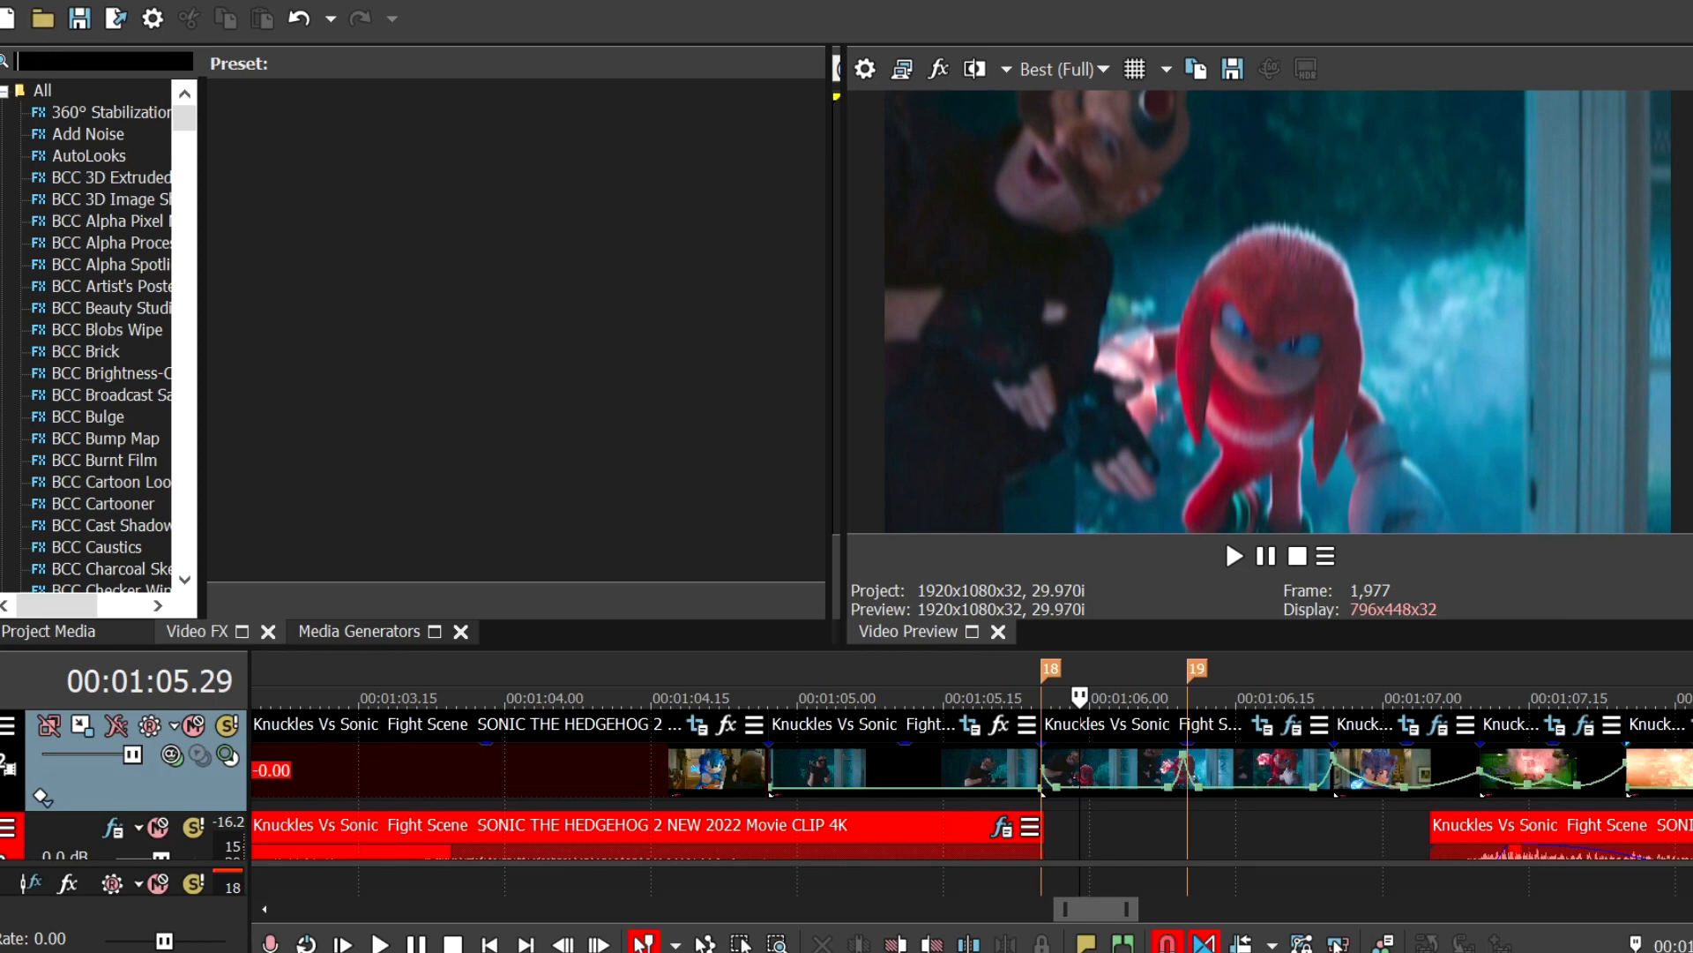
Step: Search the video effects for "blurmo" and apply S_BlurMoCurves to the original shake clip
{"action": "type", "text": "blurmo"}
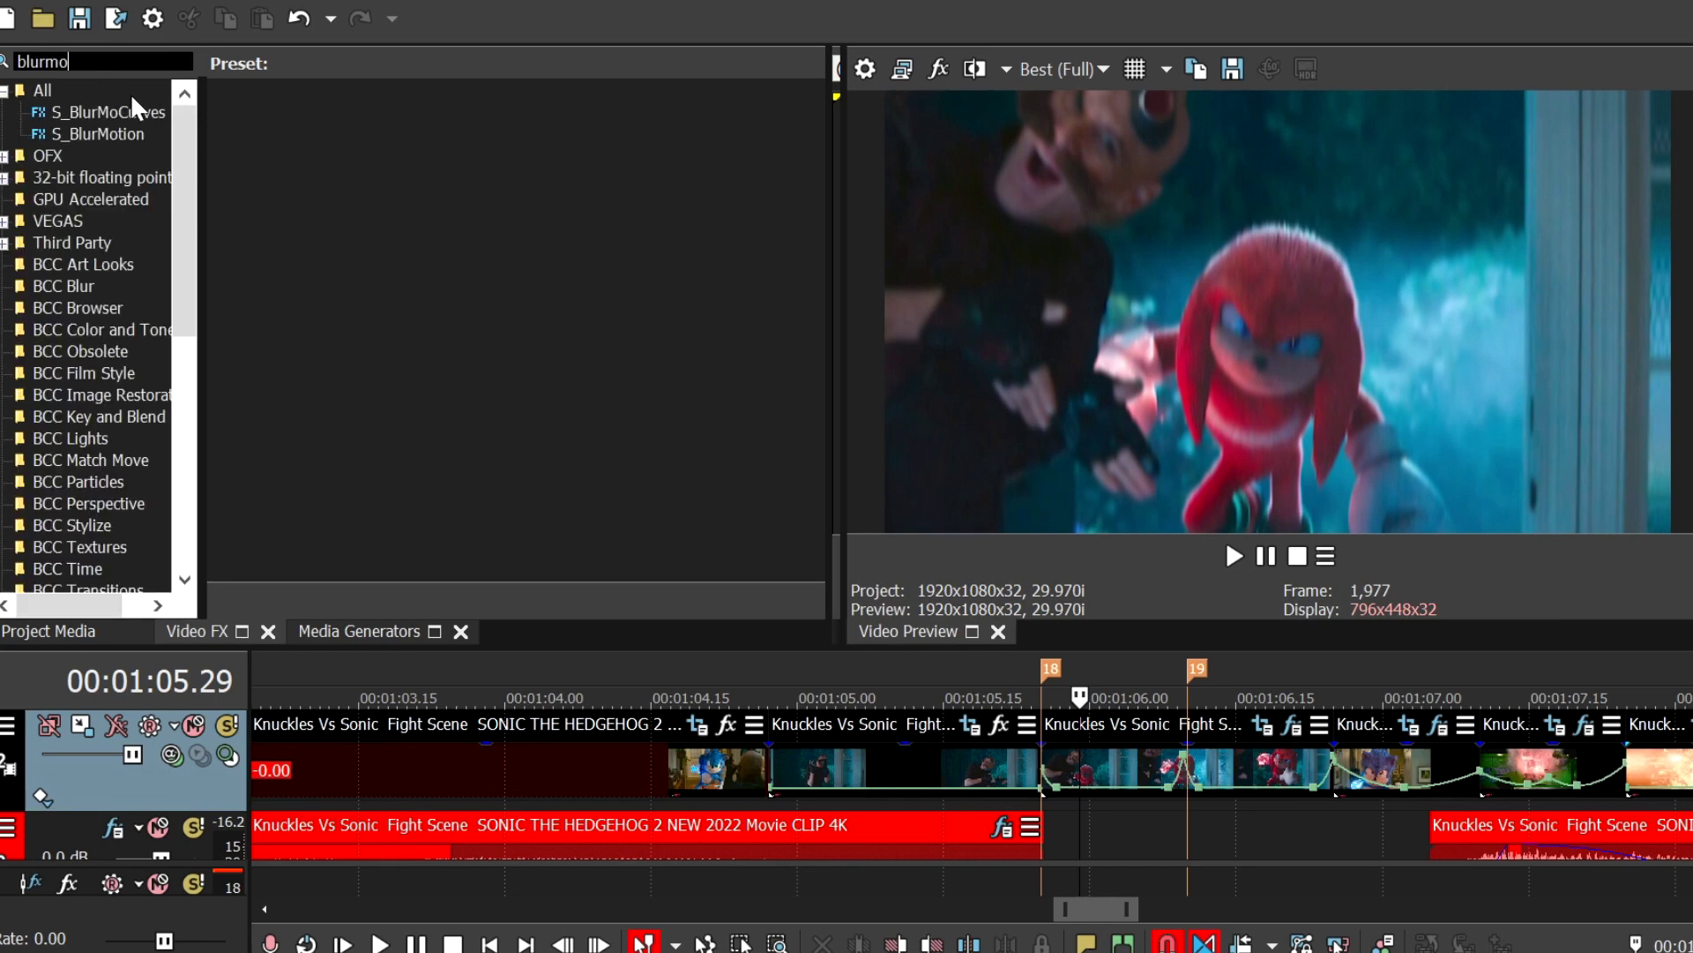
{"action": "left_click", "coordinate": [137, 117]}
{"action": "left_click_drag", "start_coordinate": [282, 159], "coordinate": [1139, 759]}
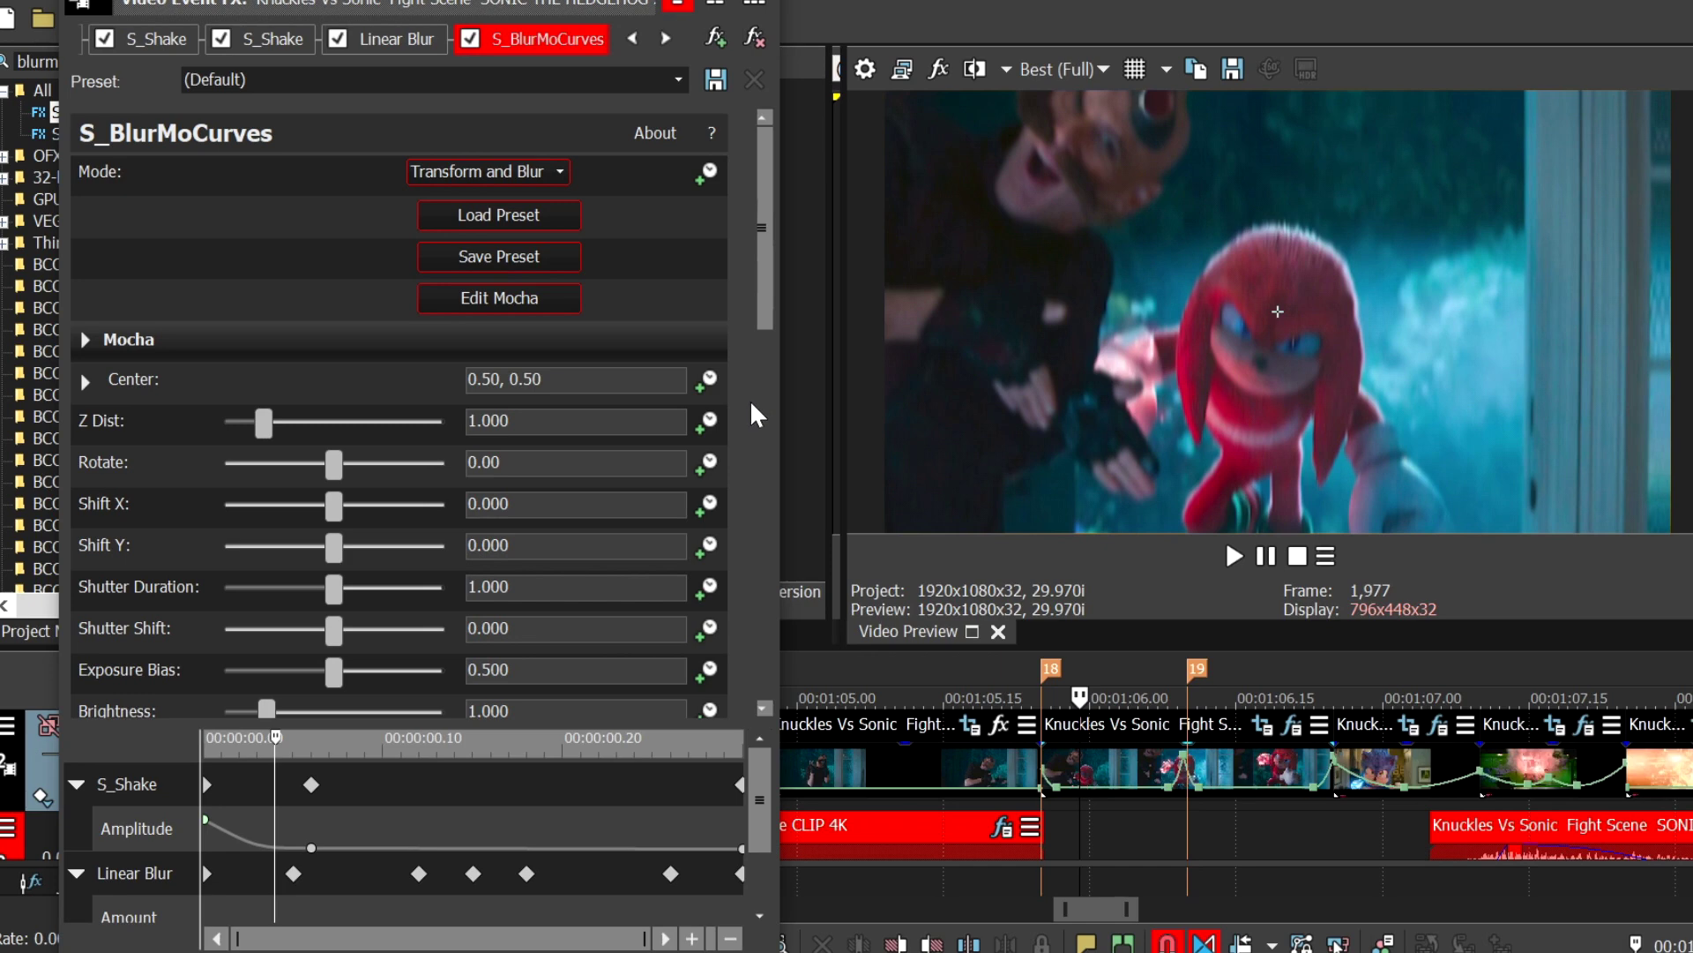
Step: Set both Wrap X and Wrap Y of S_BlurMoCurves to Reflect
{"action": "scroll", "coordinate": [750, 400], "scroll_direction": "down", "scroll_amount": 4}
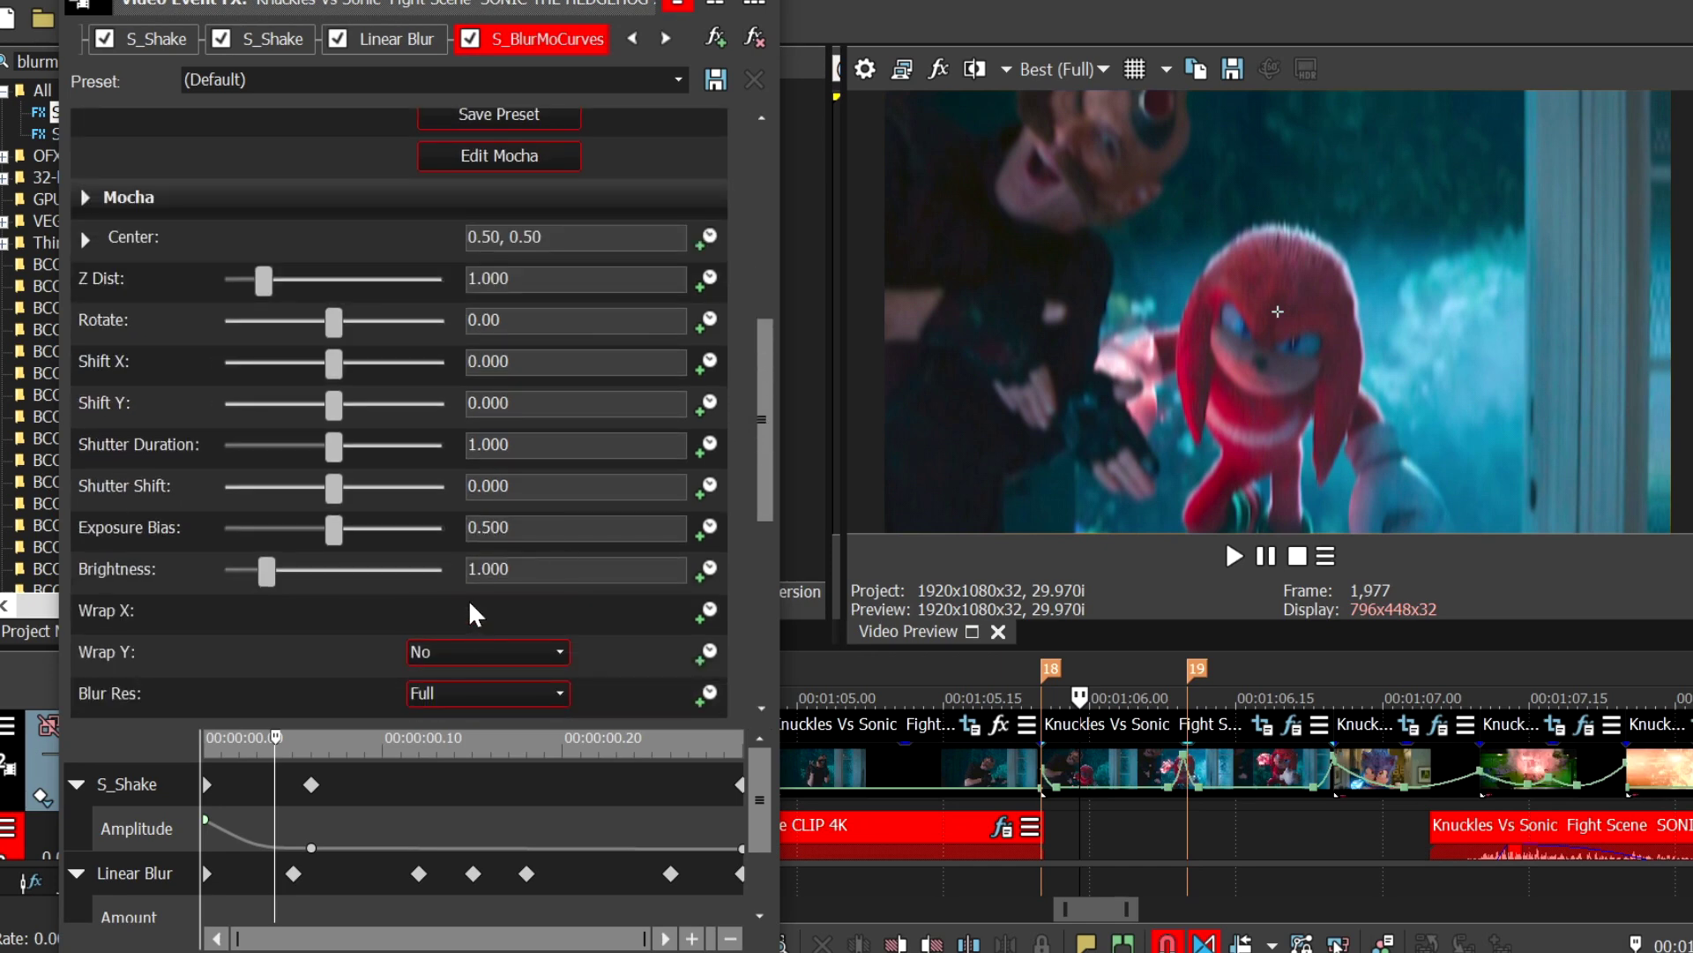
{"action": "left_click", "coordinate": [470, 607]}
{"action": "left_click", "coordinate": [464, 666]}
{"action": "left_click", "coordinate": [467, 653]}
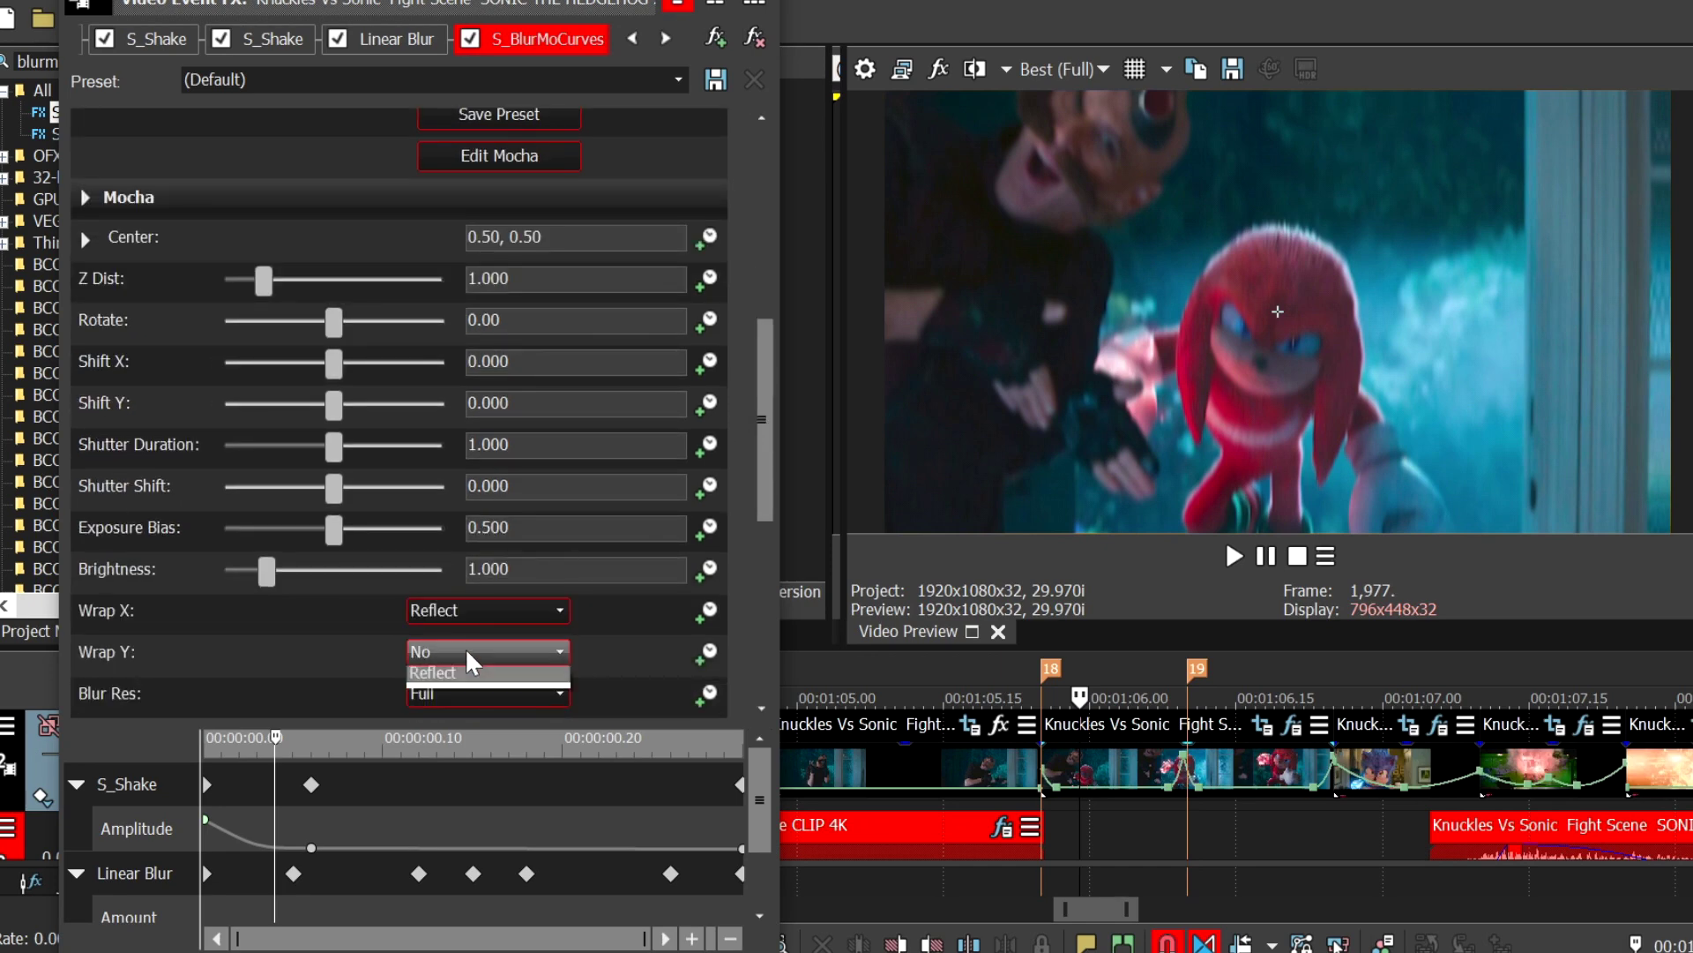
{"action": "left_click", "coordinate": [453, 707]}
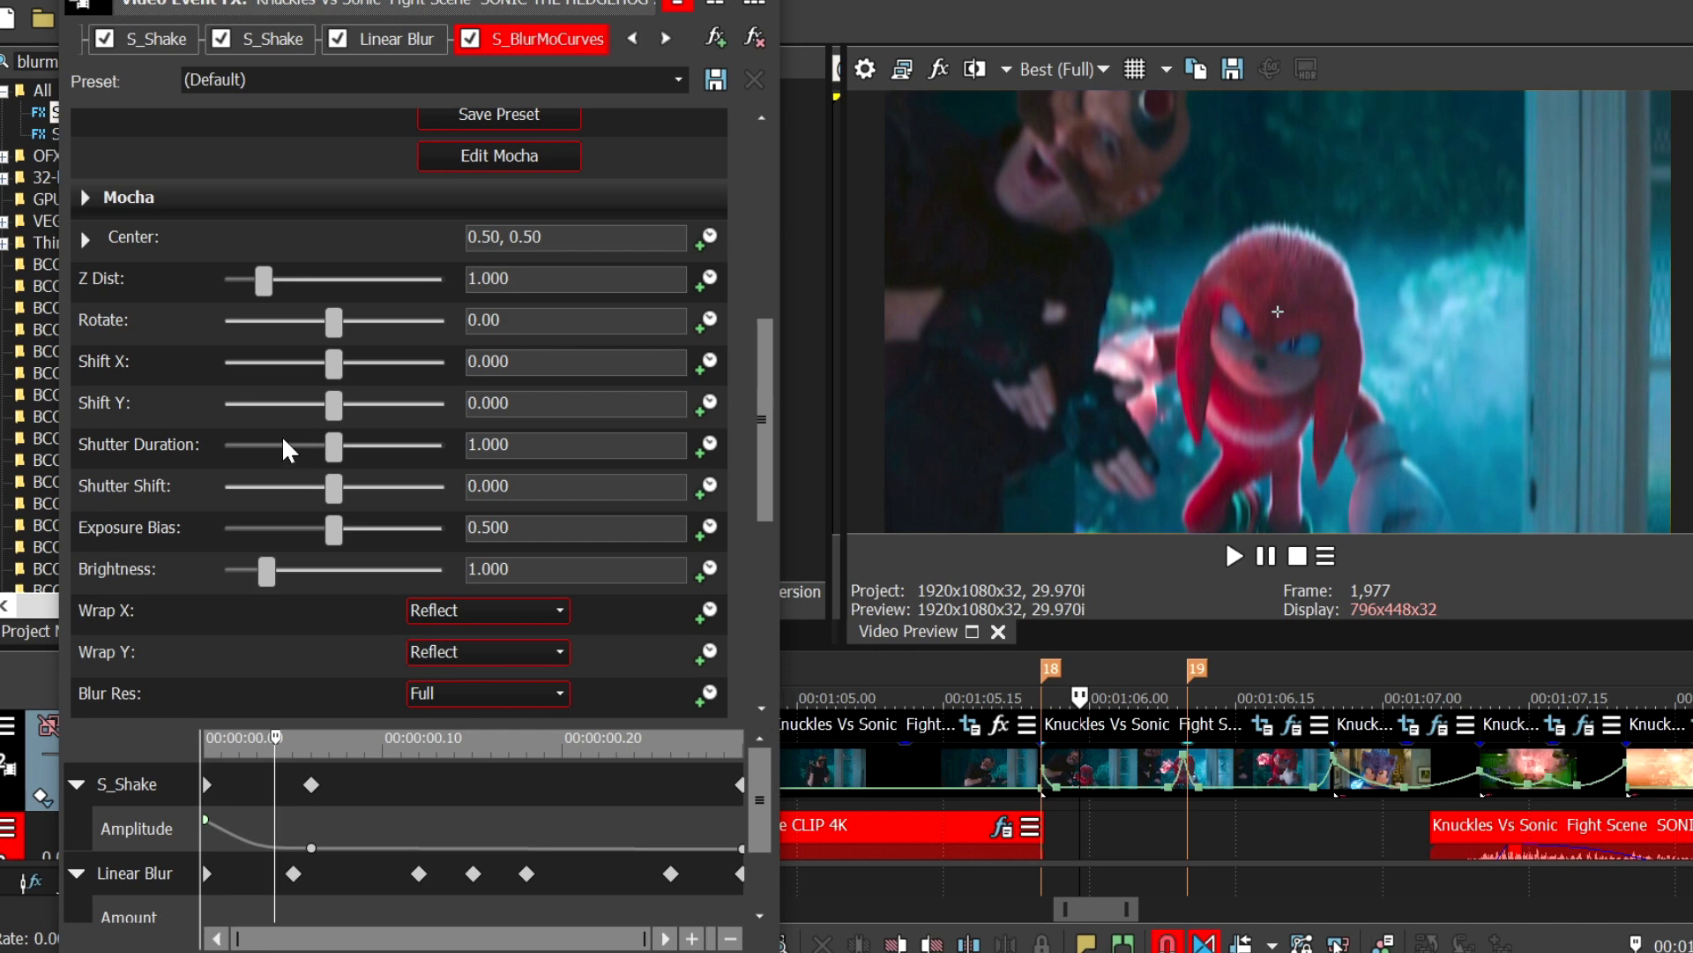
Step: Lower the Shutter Duration to about 0.268, enable Z Dist animation, and enlarge the keyframe area
{"action": "left_click", "coordinate": [252, 443]}
{"action": "left_click", "coordinate": [711, 280]}
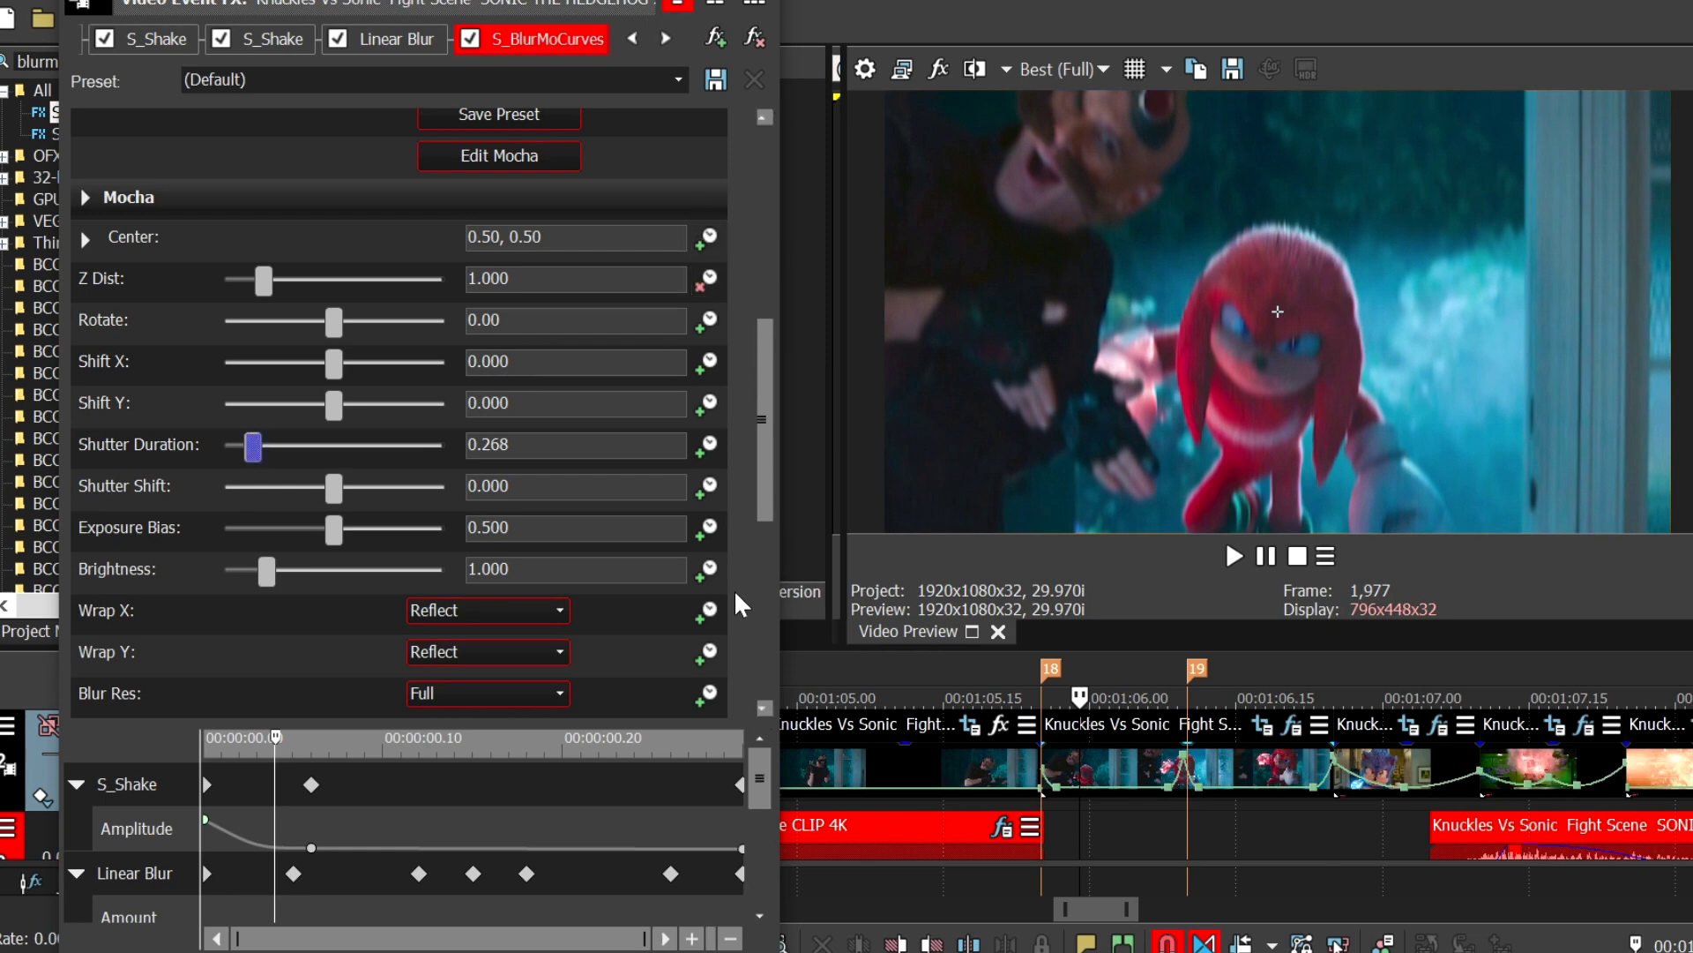
{"action": "left_click_drag", "start_coordinate": [725, 720], "coordinate": [725, 506]}
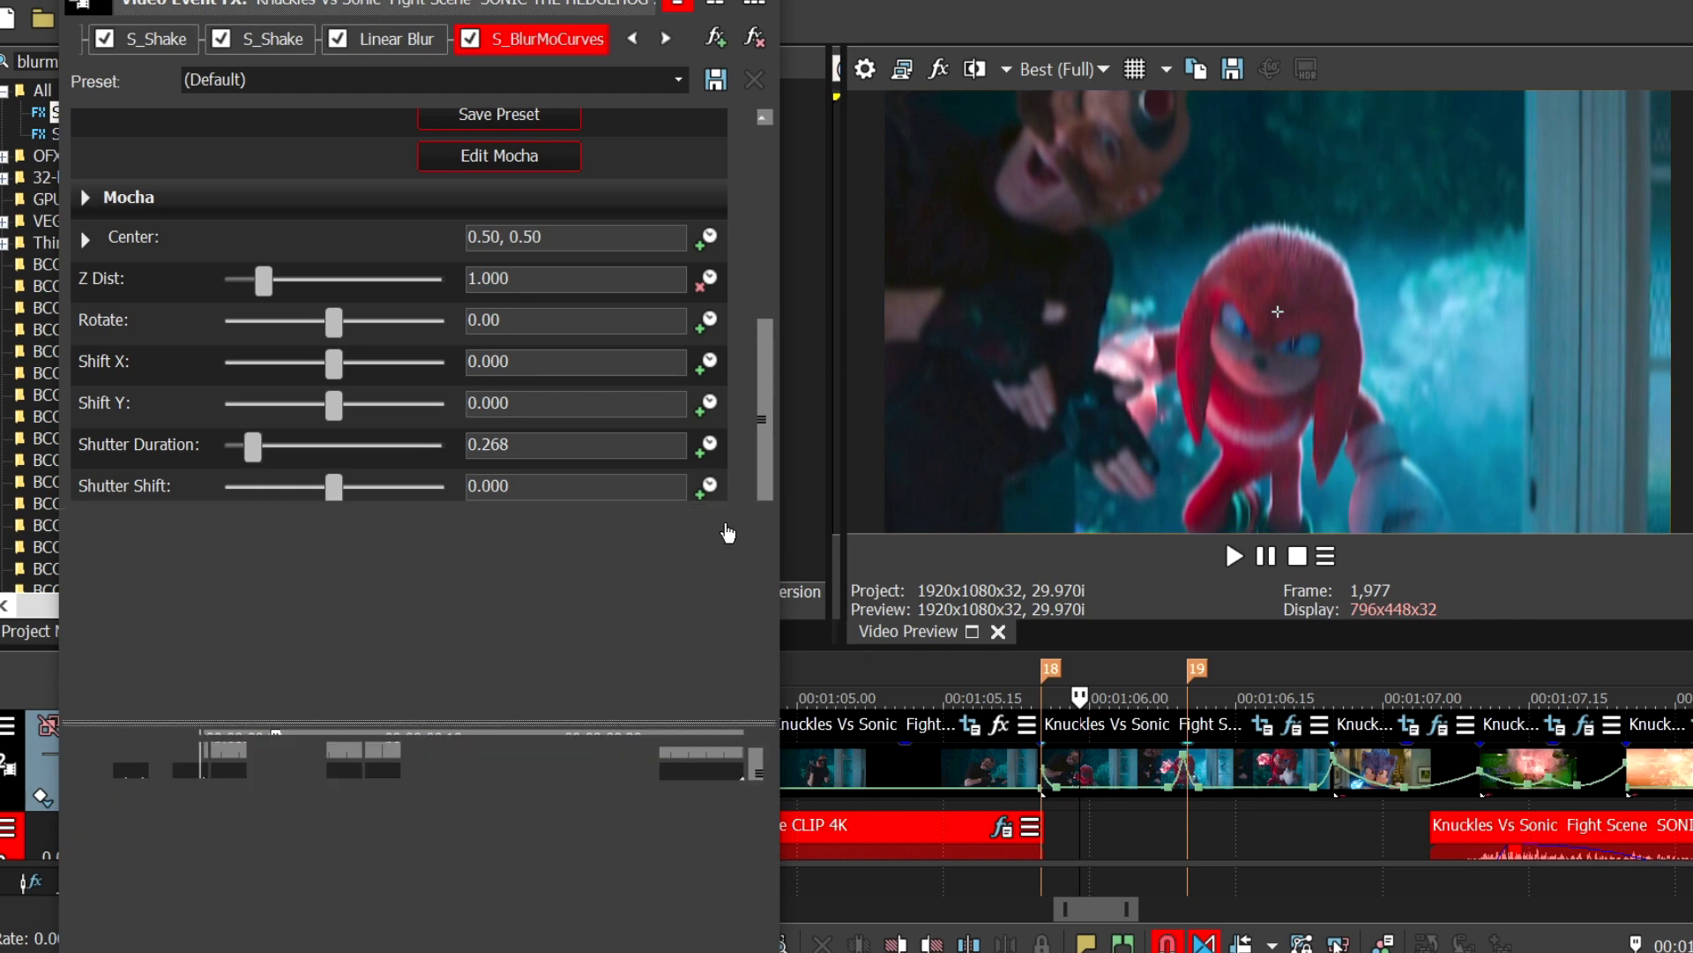
Step: Add an S_BlurMoCurves Brightness keyframe four frames after the start of the clip, at 00:00:00.04
{"action": "left_click", "coordinate": [160, 793]}
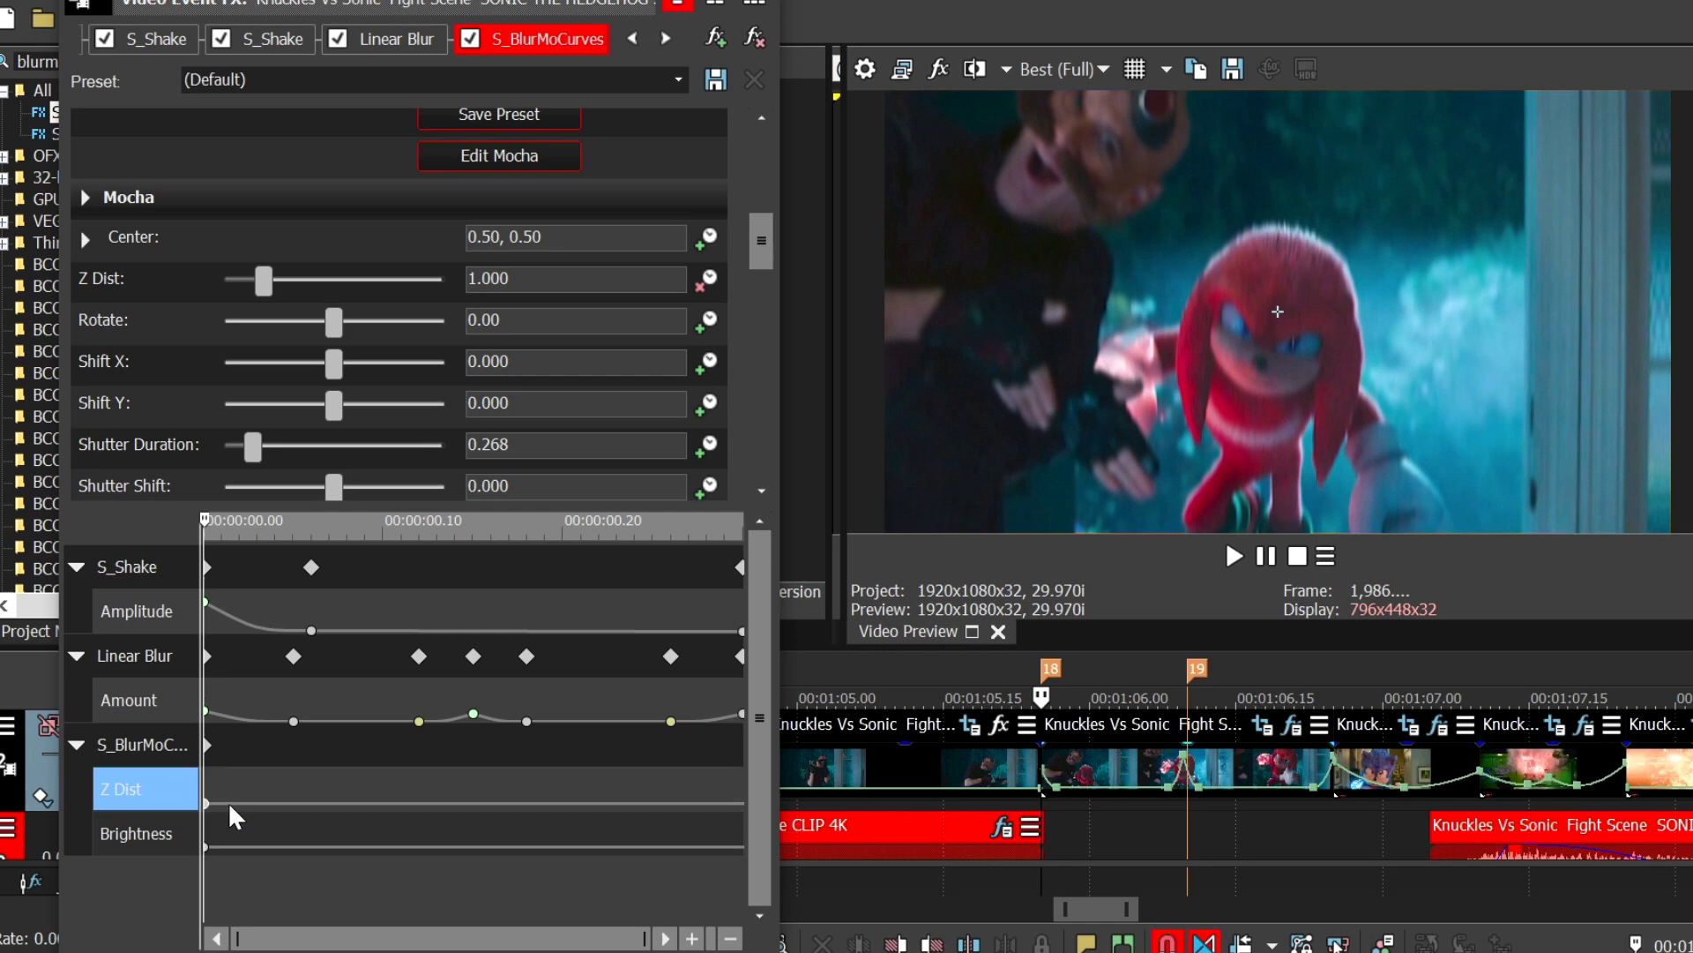
{"action": "key", "text": "Right"}
{"action": "key", "text": "Right"}
{"action": "key", "text": "Right"}
{"action": "key", "text": "Right"}
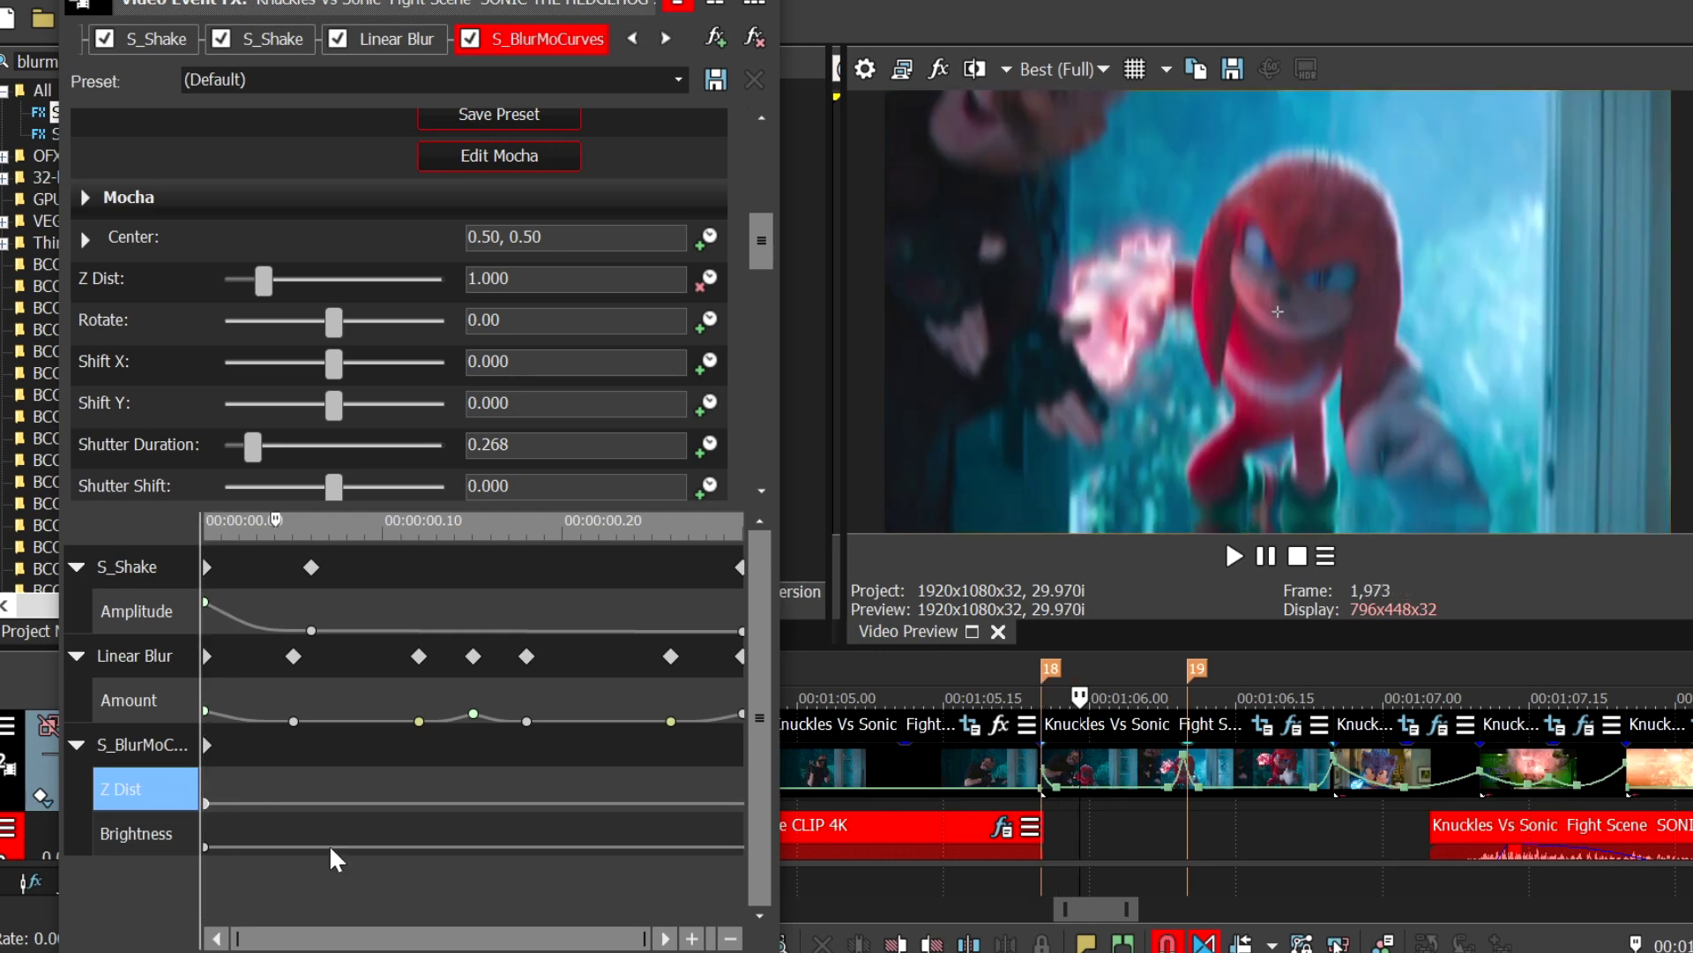
{"action": "left_click", "coordinate": [330, 844]}
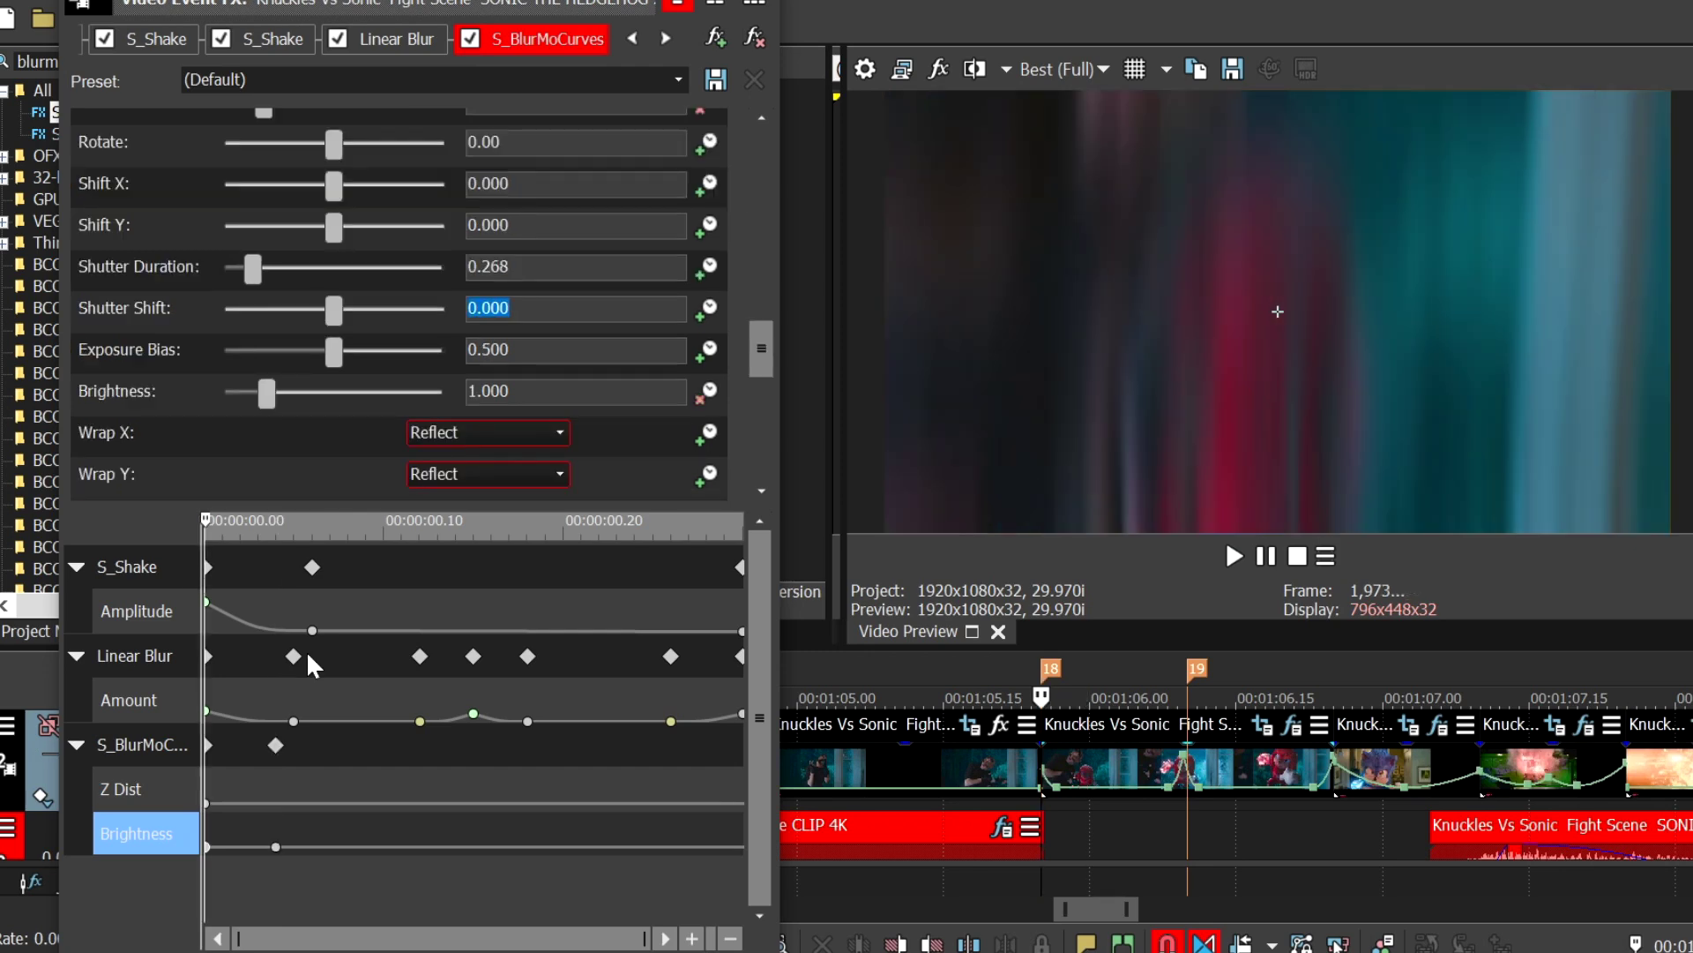
Step: Set the Brightness to 3.2 at the clip's start and give that keyframe a Fast Fade
{"action": "key", "text": "Tab"}
{"action": "key", "text": "Tab"}
{"action": "type", "text": "3.2"}
{"action": "key", "text": "Return"}
{"action": "right_click", "coordinate": [206, 827]}
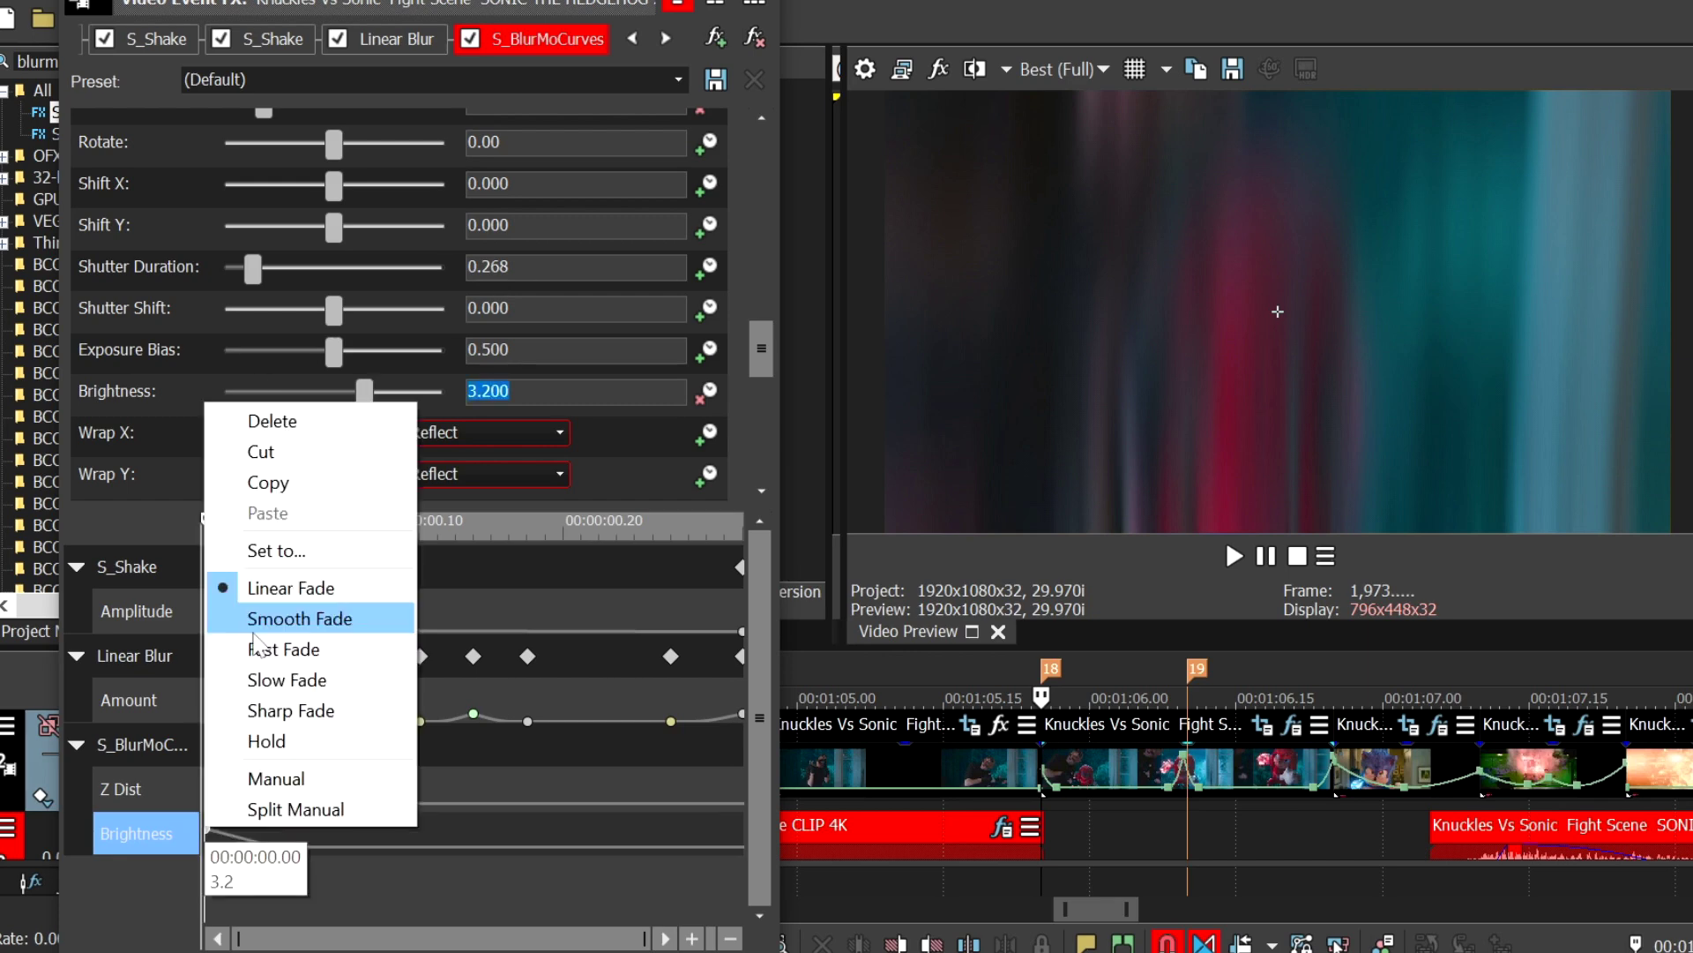
{"action": "left_click", "coordinate": [253, 649]}
Step: Add three S_BlurMoCurves Brightness keyframes around the second impact, at 00:00:00.12, 00:00:00.15 and 00:00:00.18
{"action": "left_click", "coordinate": [474, 829]}
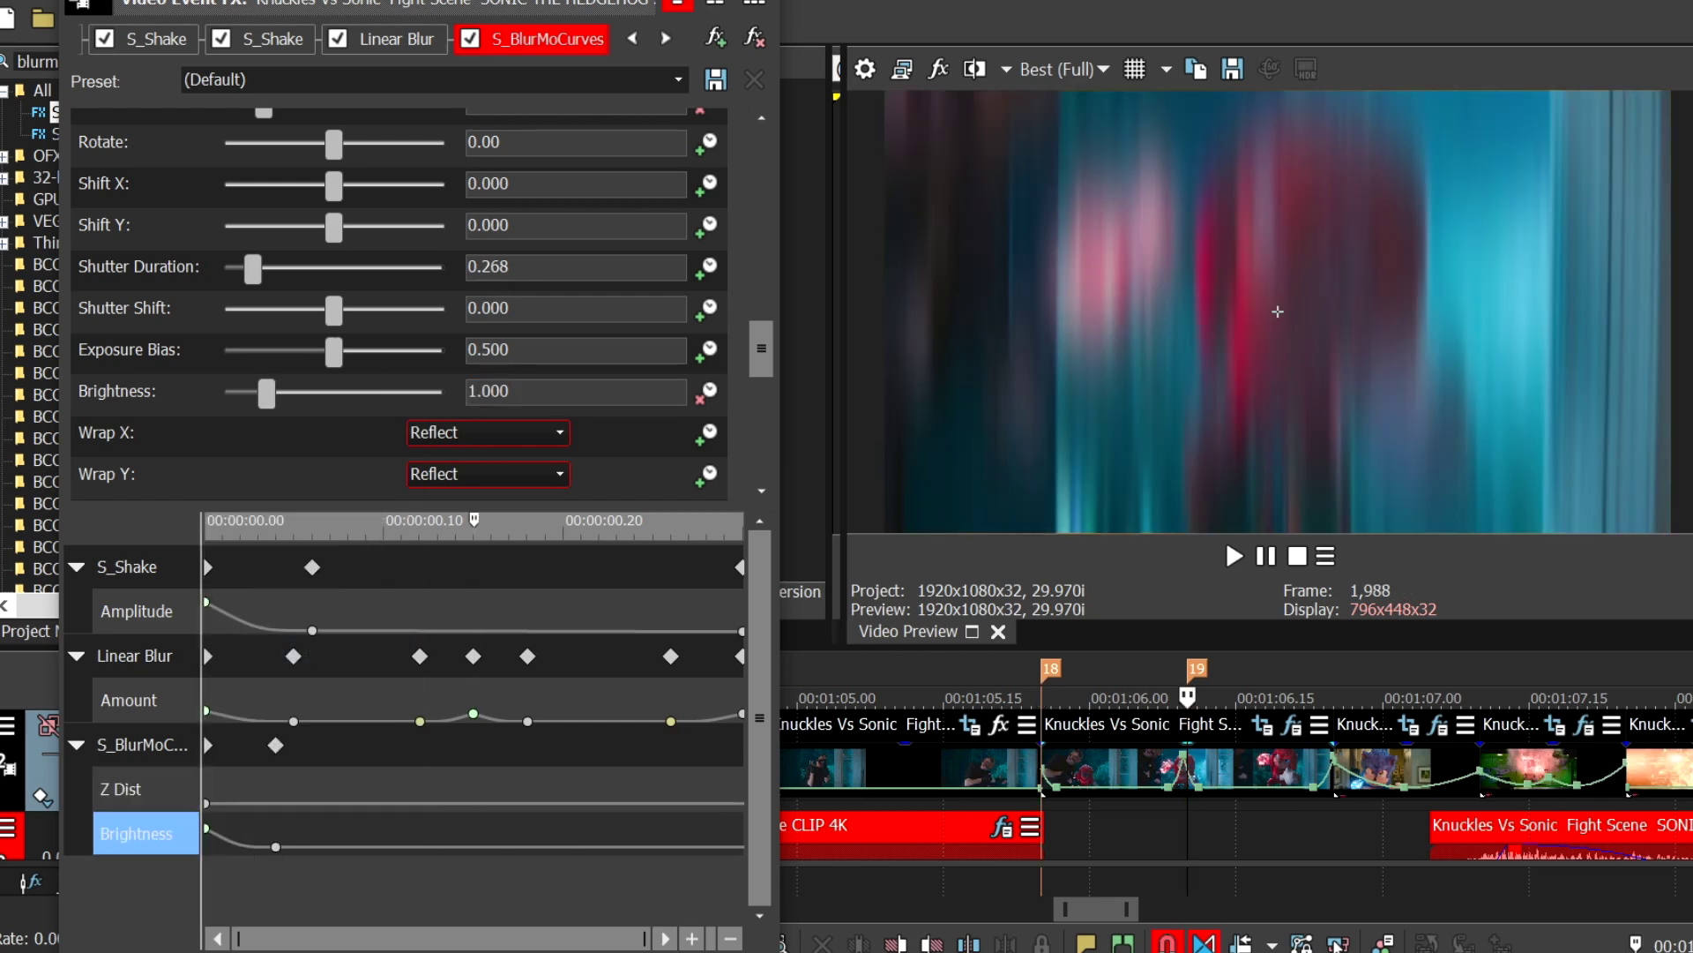
{"action": "double_click", "coordinate": [474, 846]}
{"action": "key", "text": "Left"}
{"action": "key", "text": "Left"}
{"action": "key", "text": "Left"}
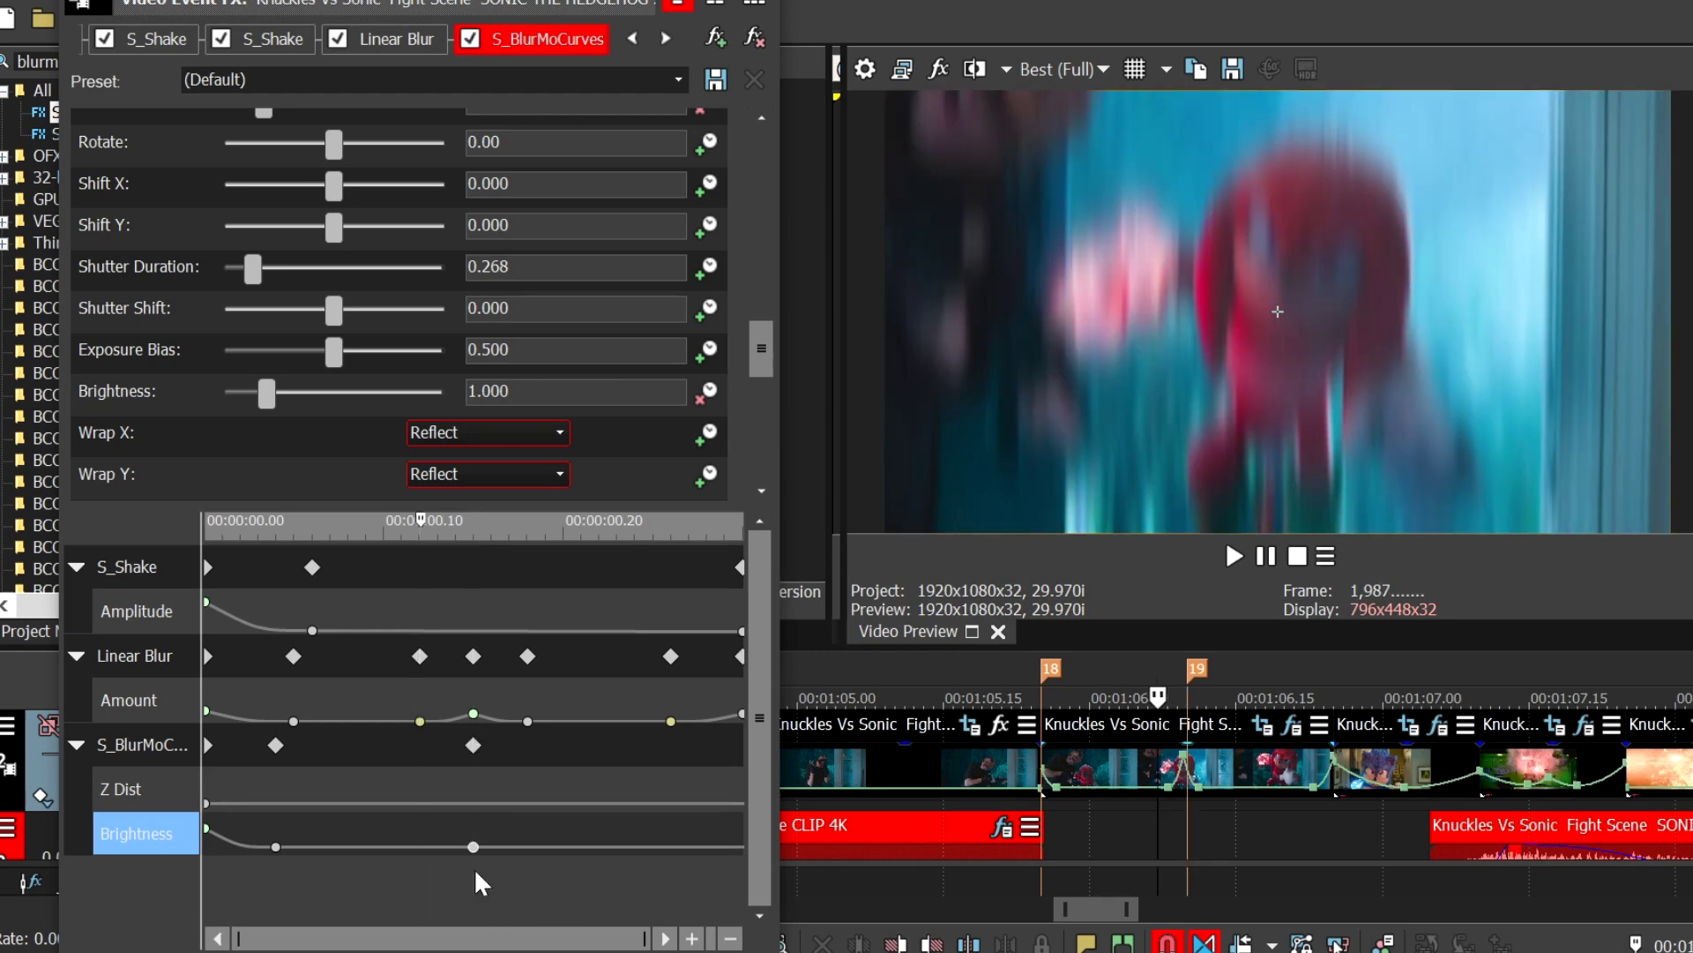
{"action": "key", "text": "ctrl+v"}
{"action": "key", "text": "Right"}
{"action": "key", "text": "Right"}
{"action": "key", "text": "Right"}
{"action": "key", "text": "Right"}
{"action": "key", "text": "Right"}
{"action": "key", "text": "Right"}
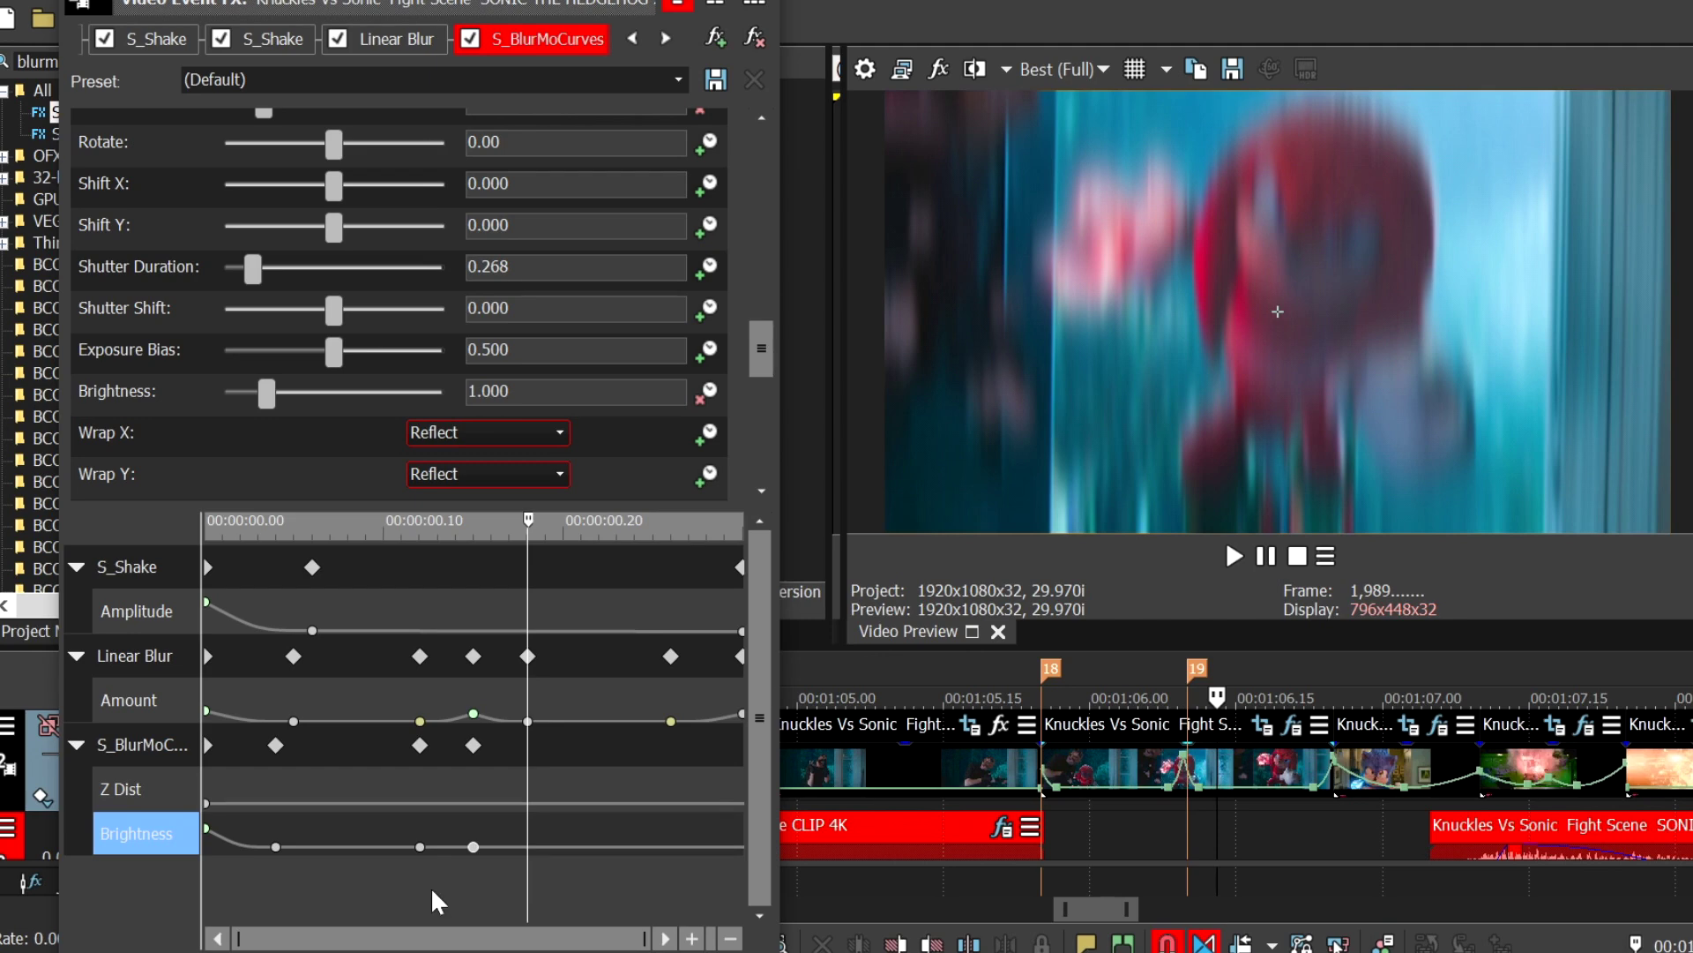
{"action": "key", "text": "ctrl+v"}
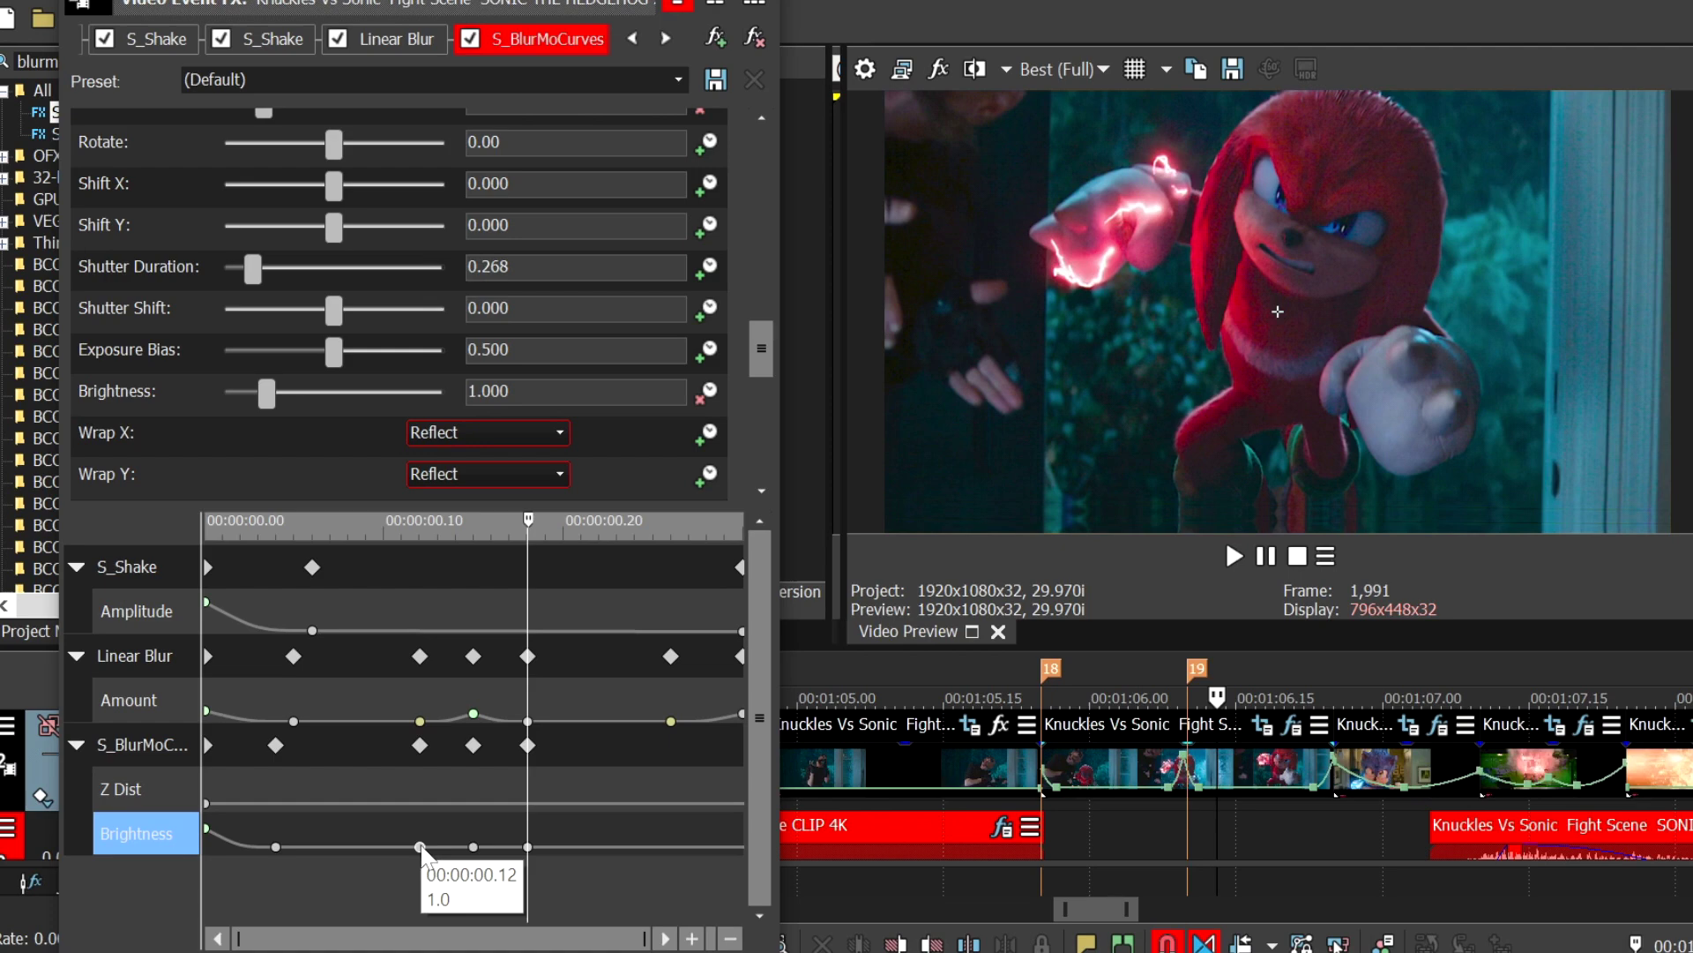
Step: Give the Brightness keyframe at 00:00:00.12 a Slow Fade and the one at 00:00:00.15 a Fast Fade
{"action": "right_click", "coordinate": [420, 847]}
{"action": "left_click", "coordinate": [498, 695]}
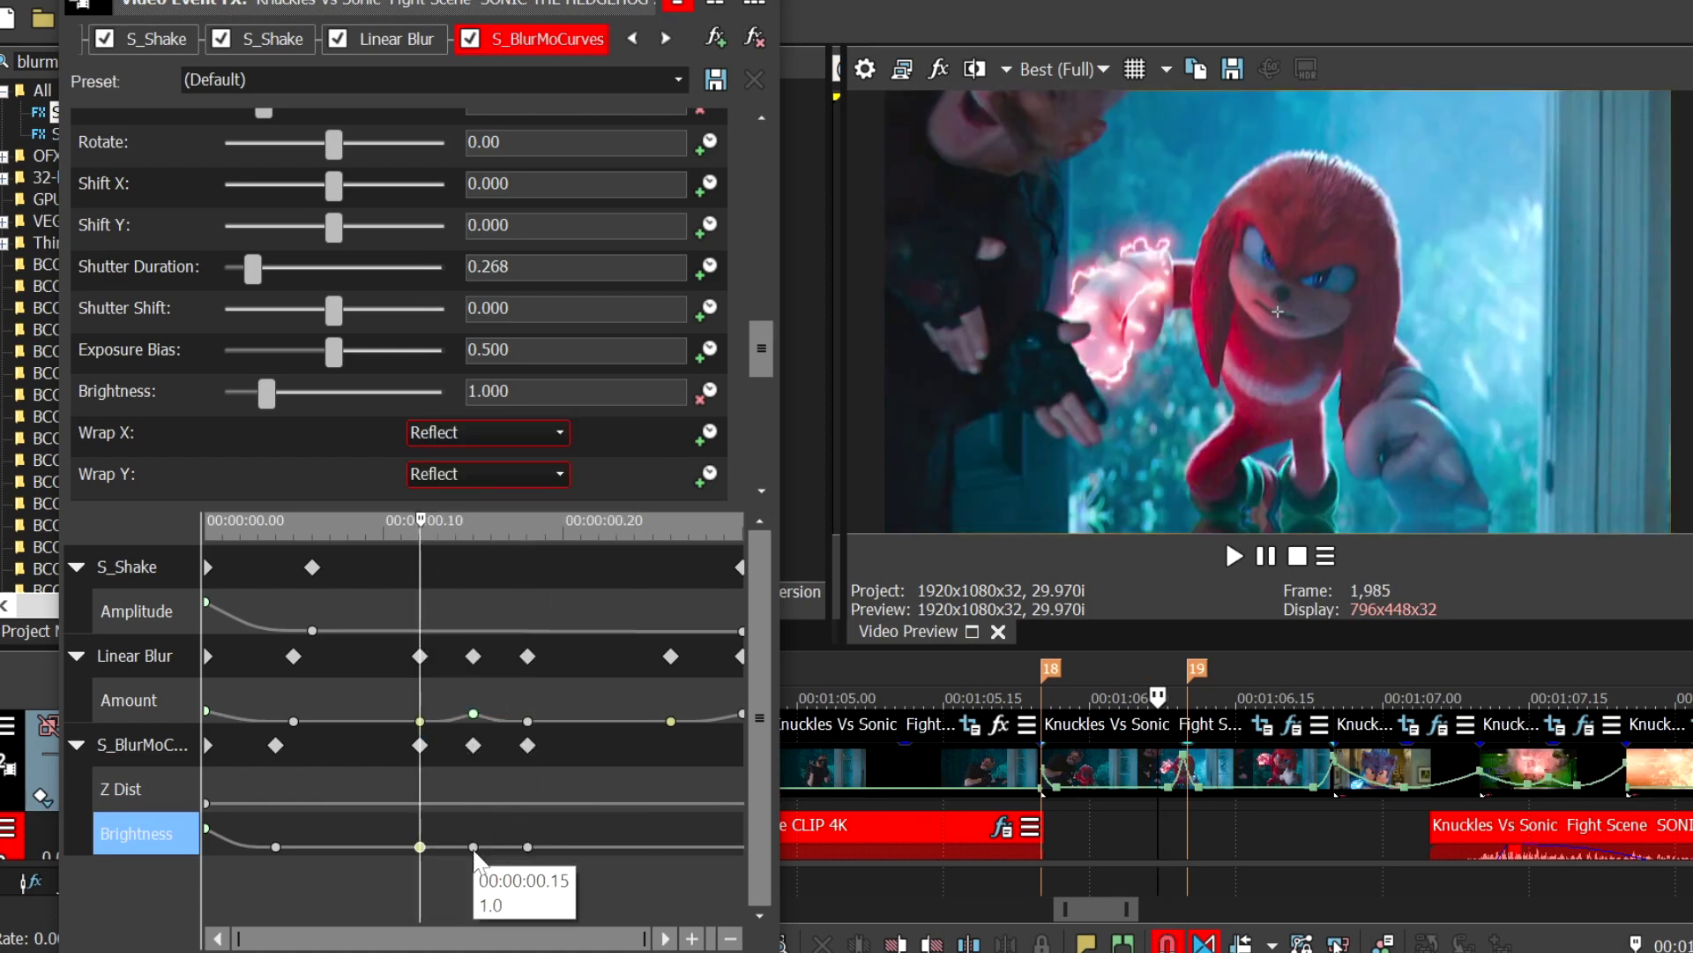
{"action": "right_click", "coordinate": [474, 848]}
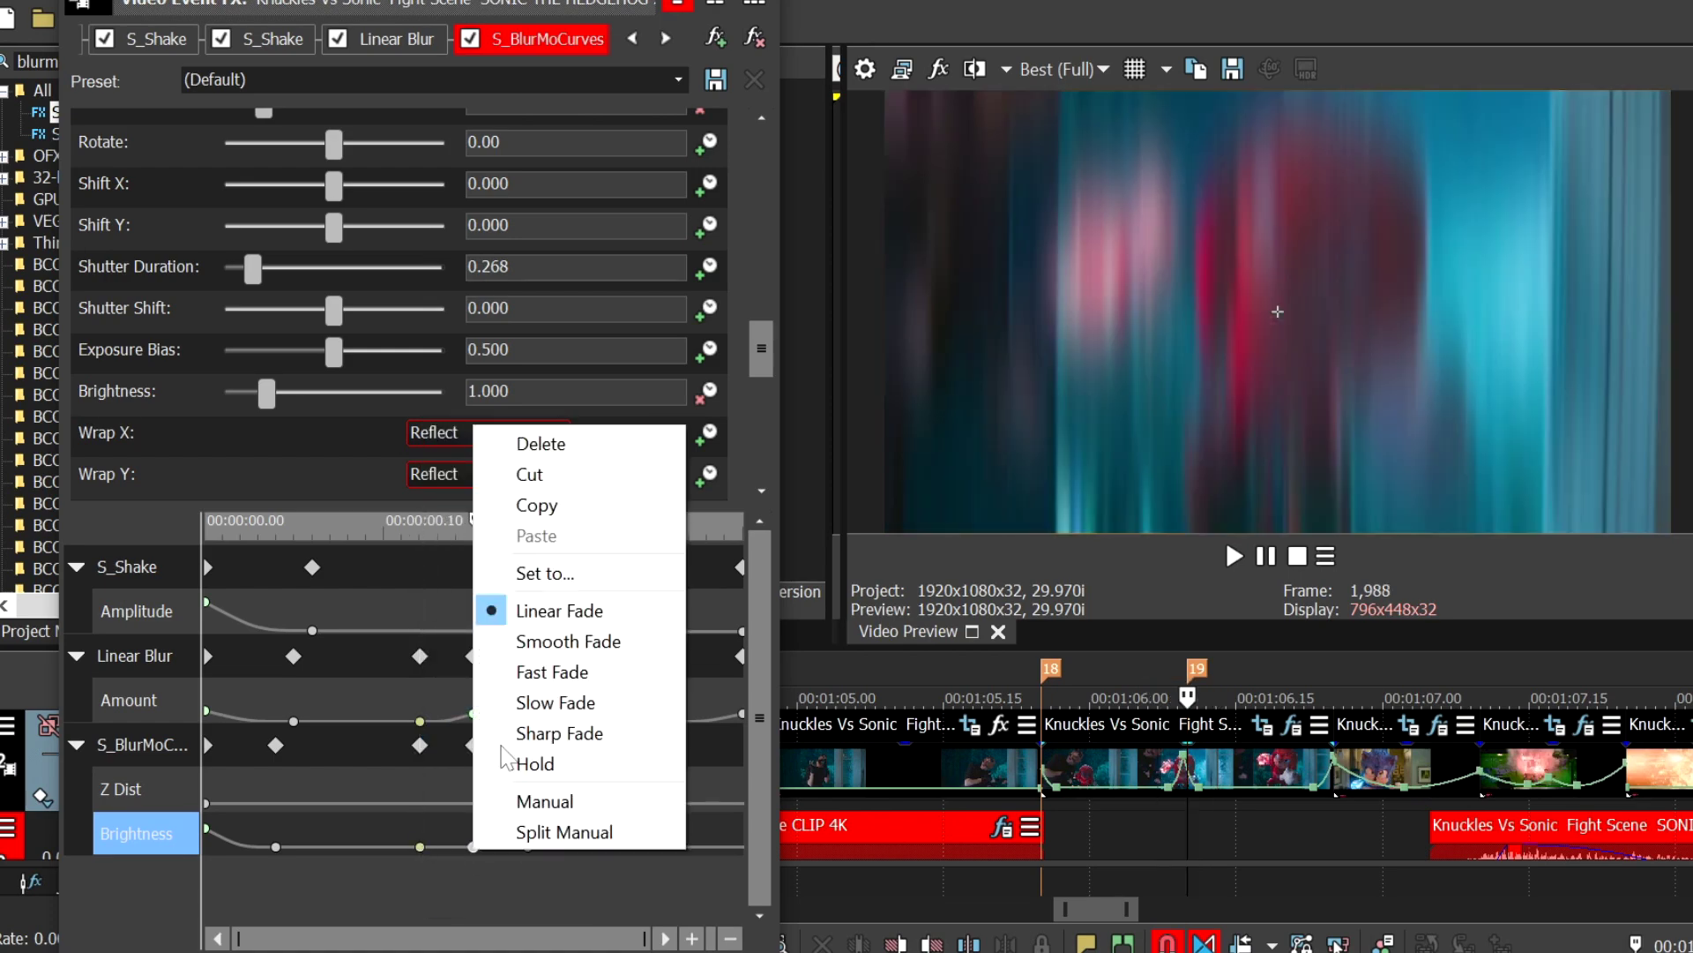
{"action": "left_click", "coordinate": [537, 675]}
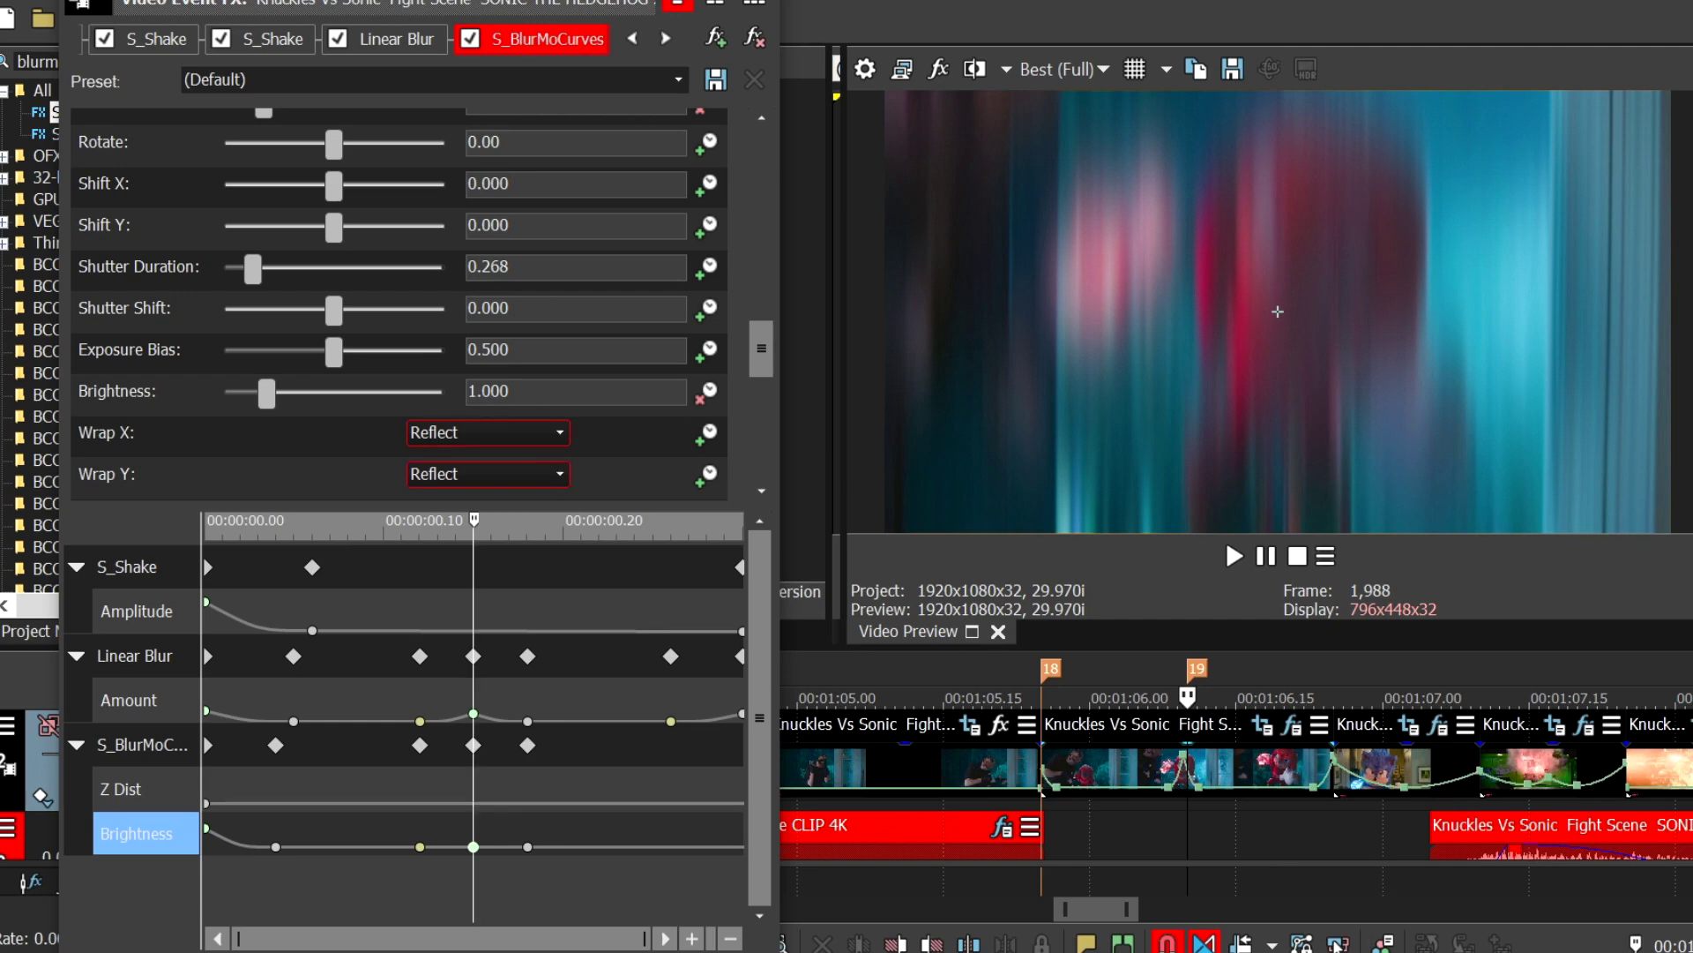
Step: Set the Brightness to 2 at the 00:00:00.15 keyframe
{"action": "left_click", "coordinate": [488, 391]}
{"action": "type", "text": "2"}
{"action": "key", "text": "Return"}
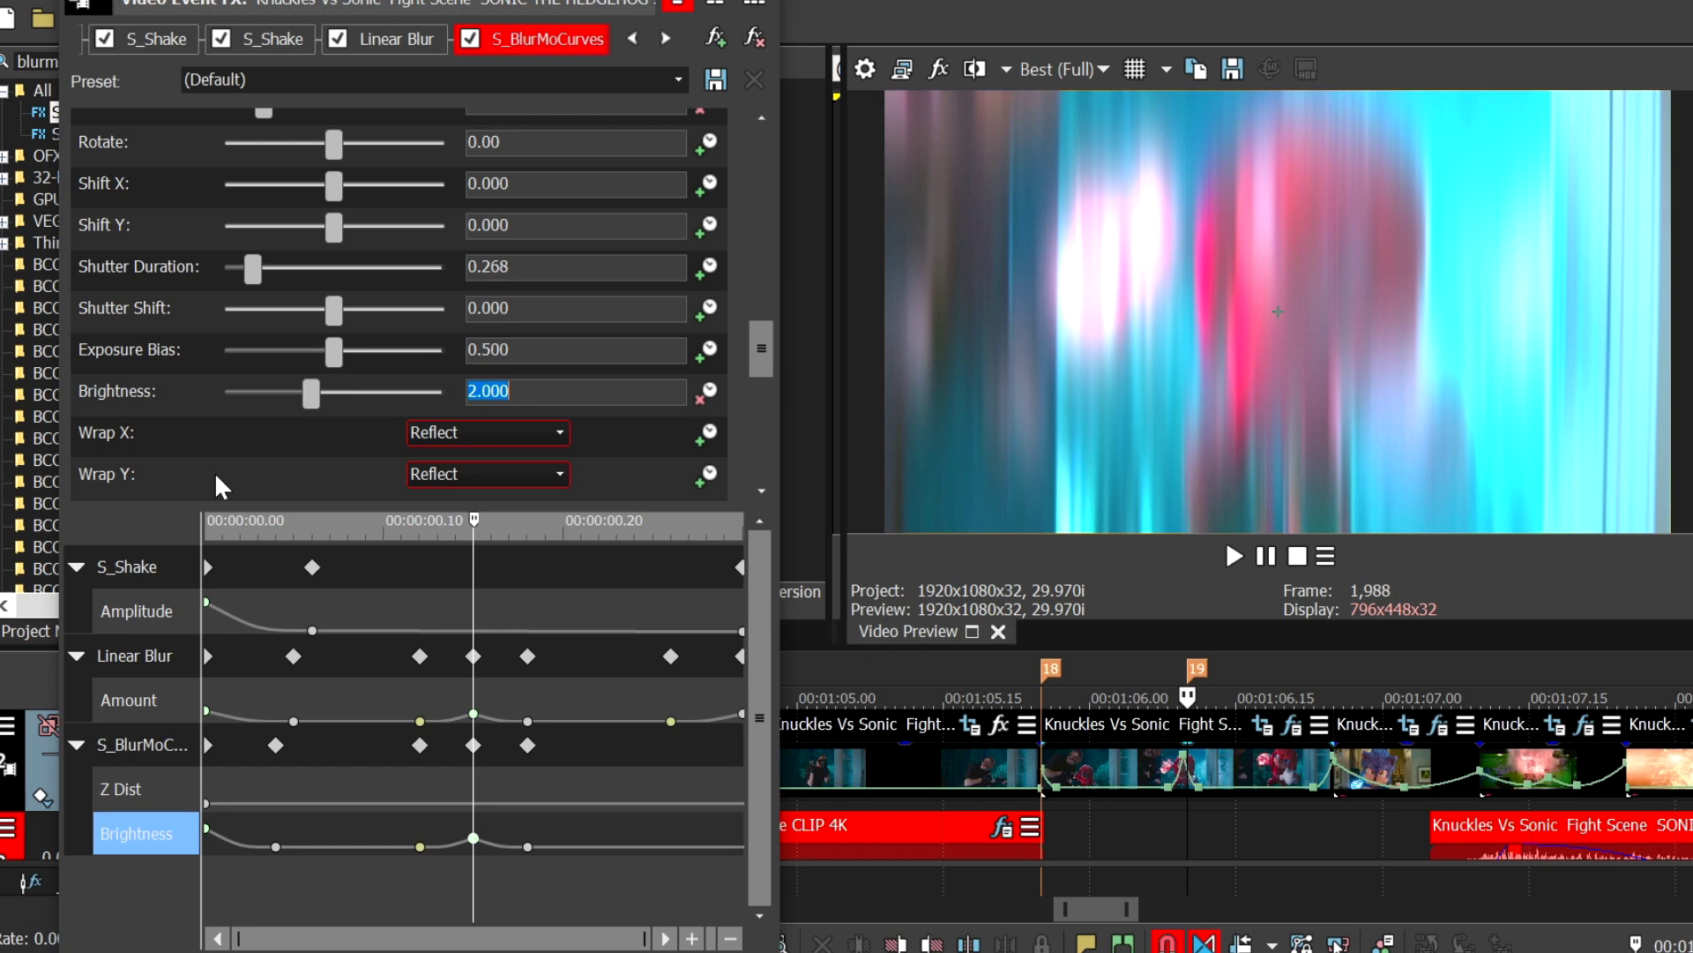
Step: Add a Brightness keyframe at 00:00:00.26, shortly before the clip's end, and give it a Slow Fade
{"action": "key", "text": "End"}
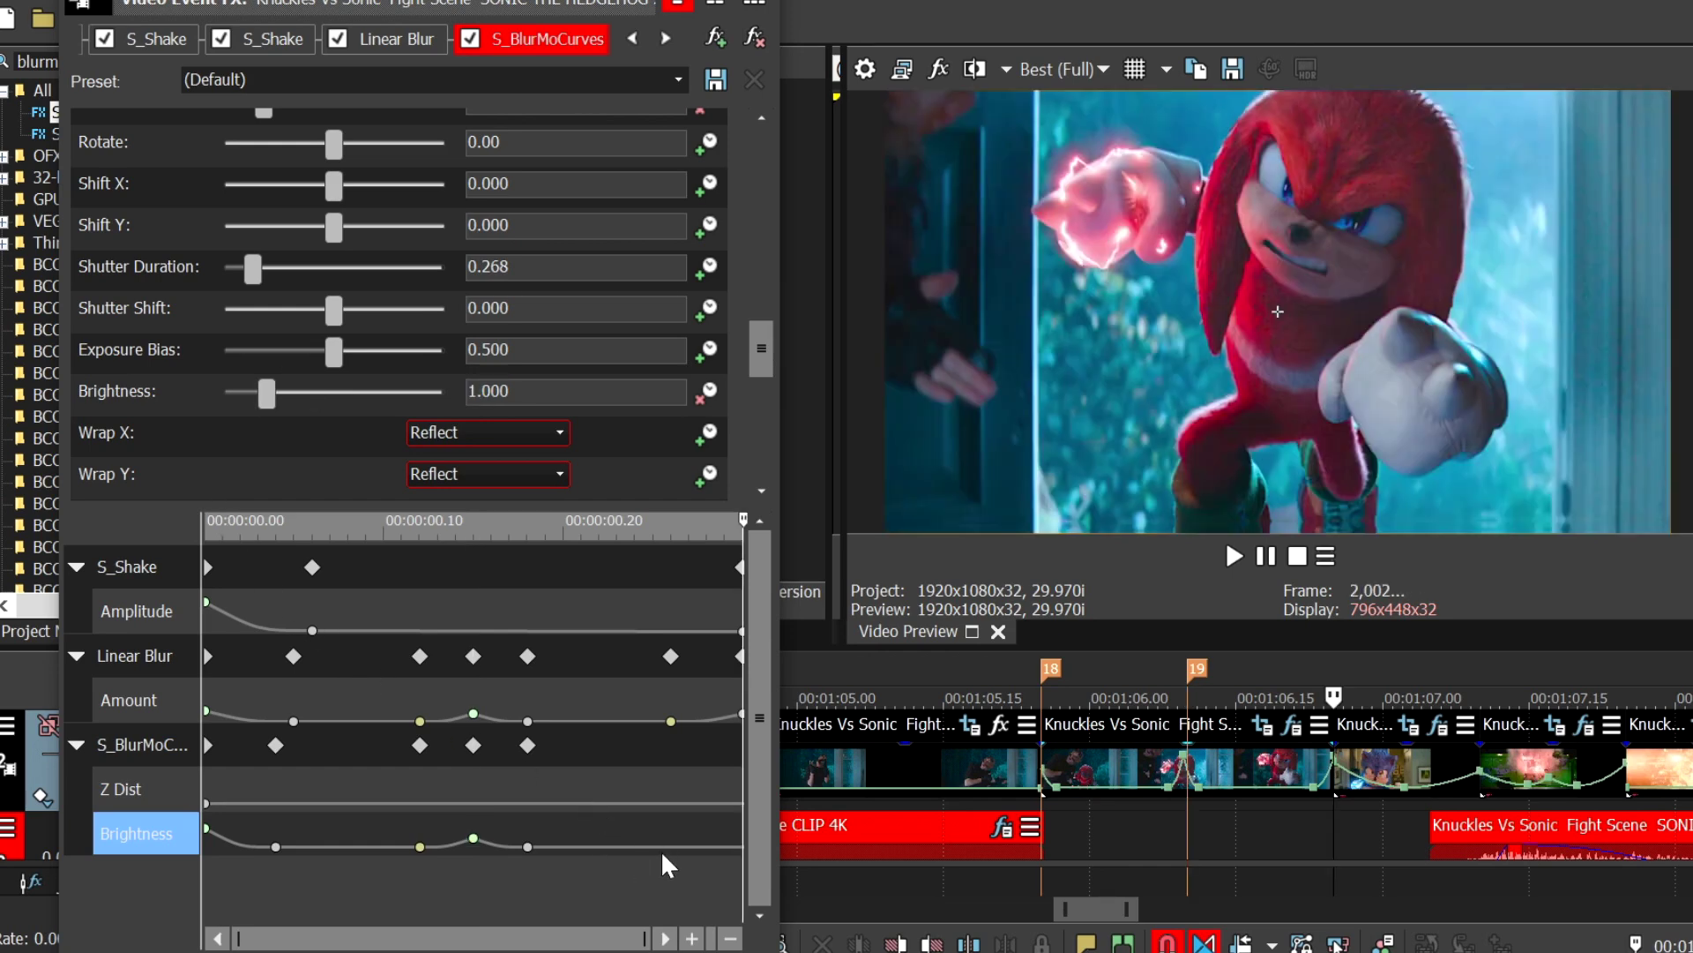
{"action": "key", "text": "Left"}
{"action": "key", "text": "Left"}
{"action": "key", "text": "Left"}
{"action": "left_click", "coordinate": [477, 952]}
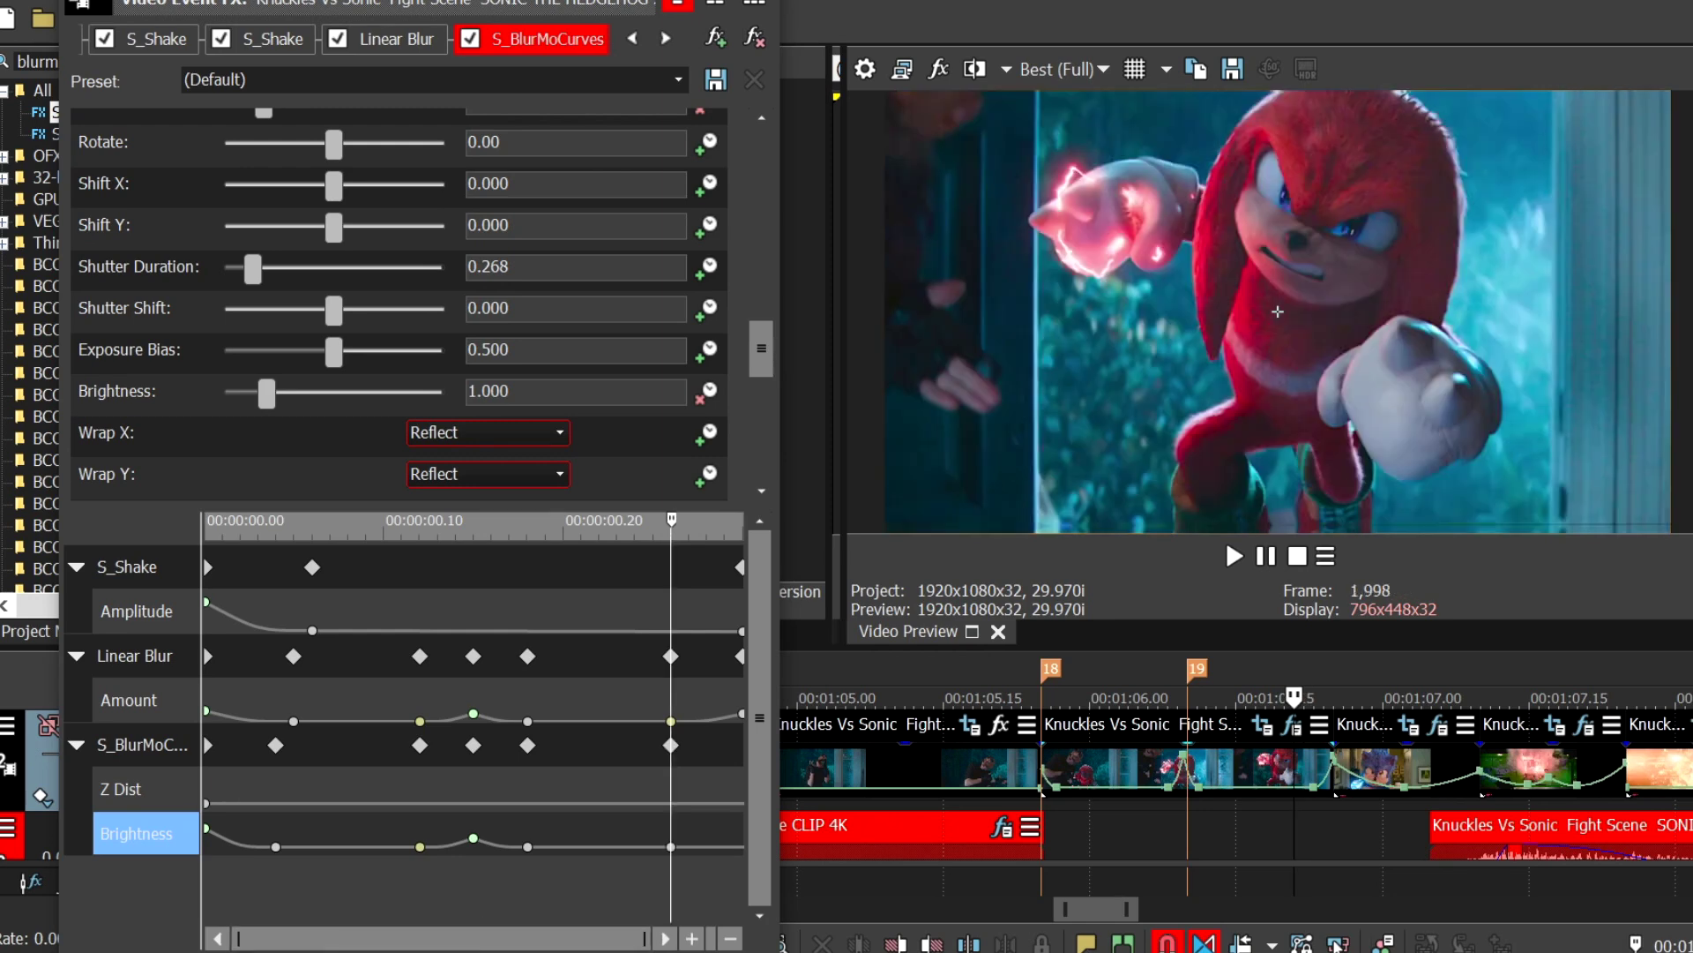
{"action": "right_click", "coordinate": [672, 846]}
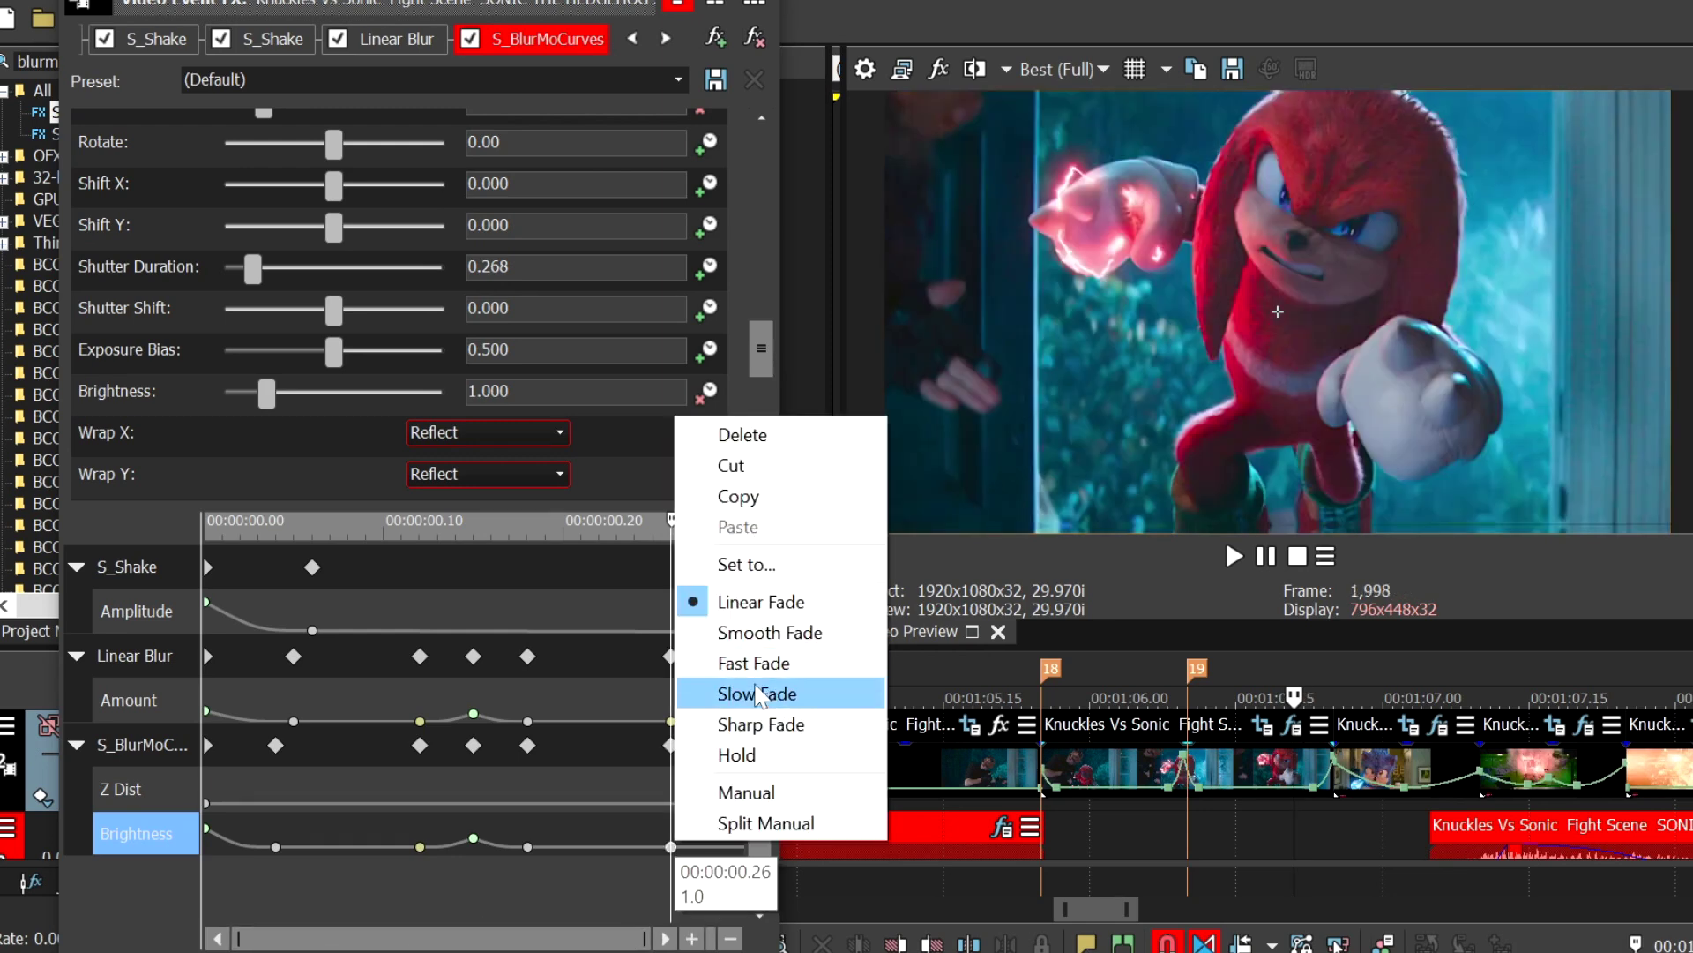
{"action": "left_click", "coordinate": [741, 694]}
Step: Set the S_BlurMoCurves Brightness to 1.8 at the clip's end
{"action": "left_click", "coordinate": [739, 603]}
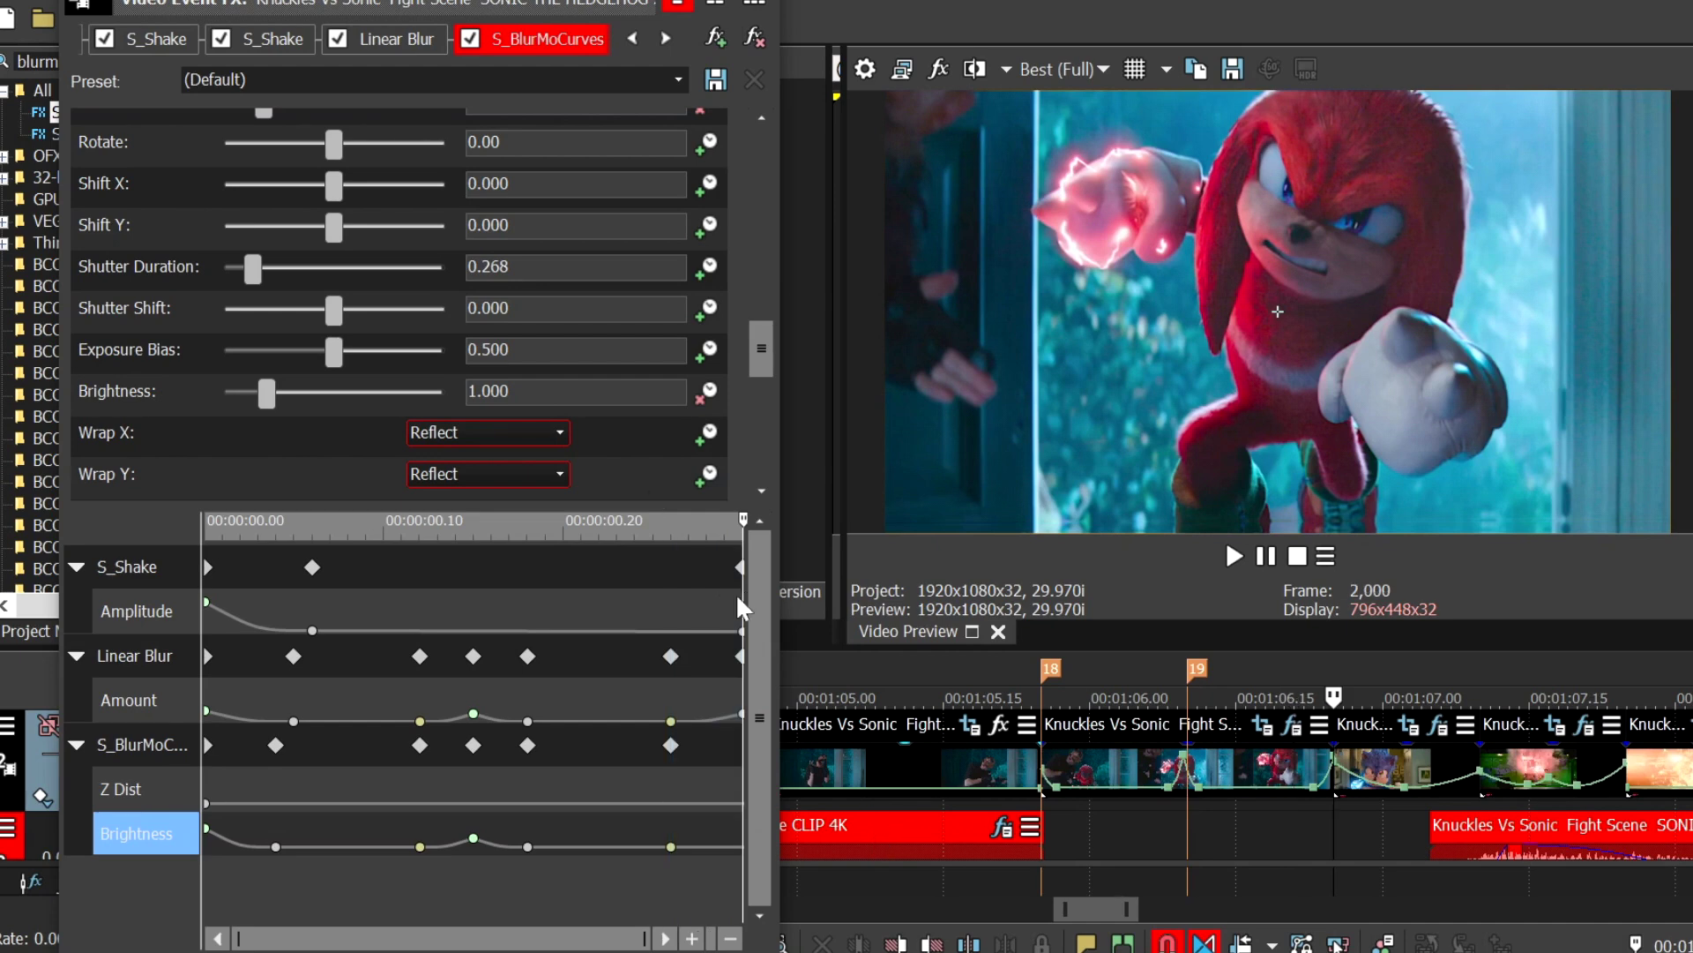
{"action": "left_click_drag", "start_coordinate": [527, 391], "coordinate": [184, 360]}
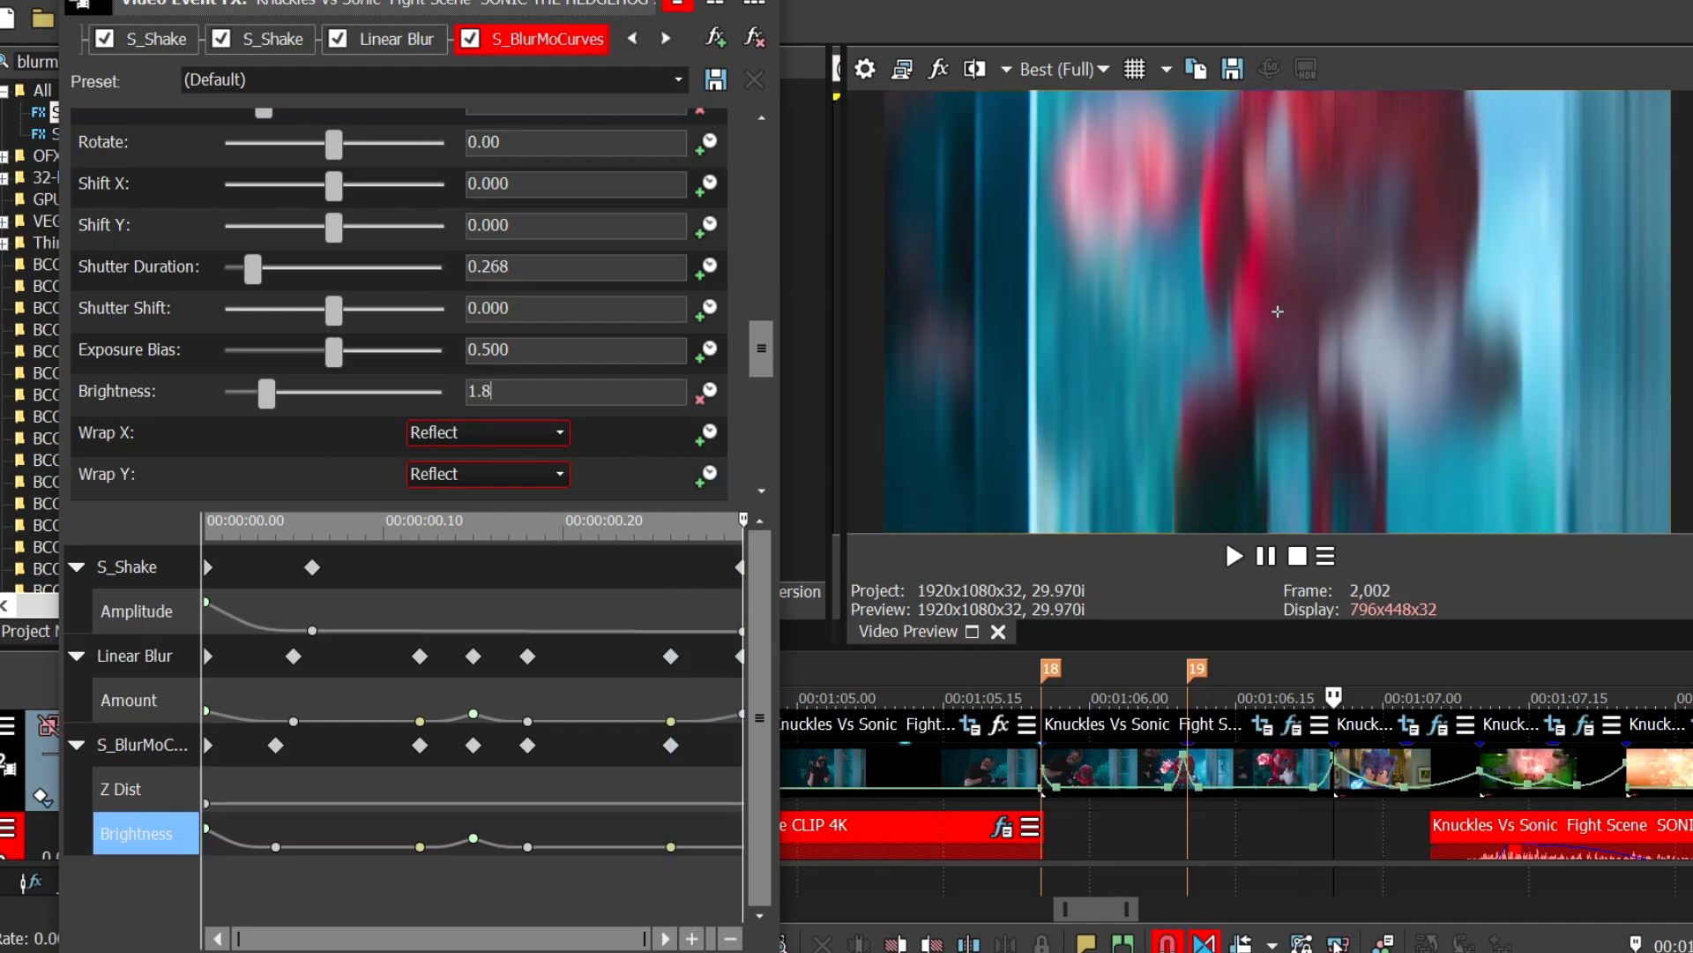
{"action": "key", "text": "Return"}
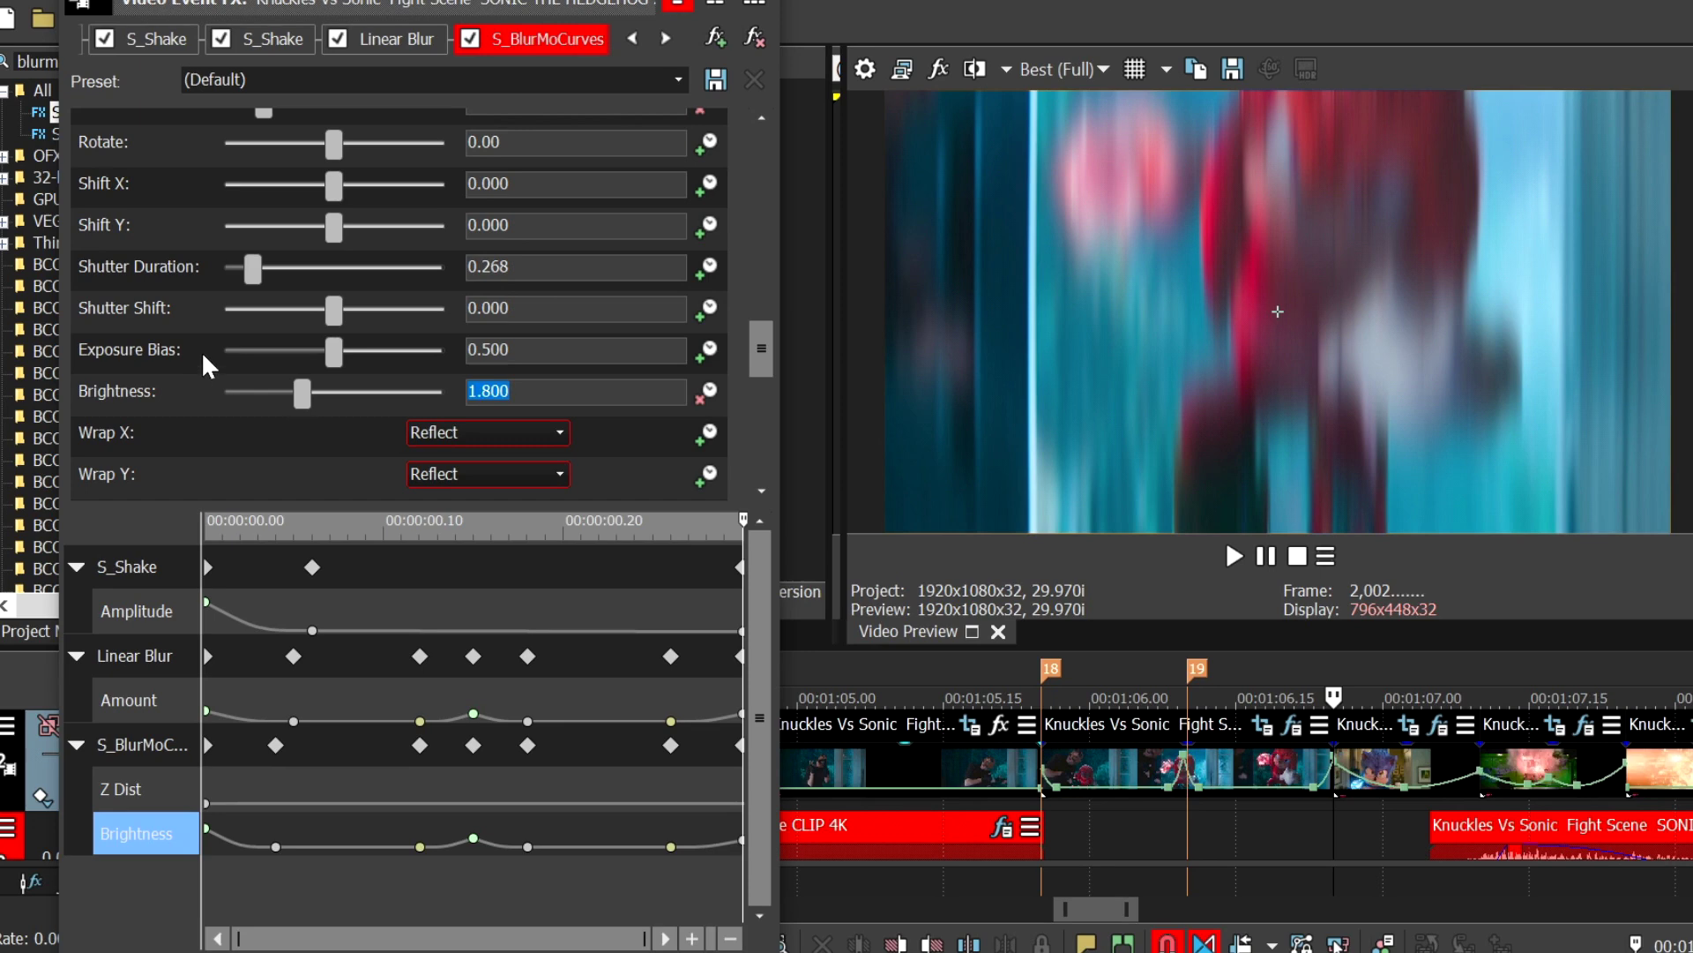
Step: Add a Z Dist keyframe at 00:00:00.04 and give the Z Dist keyframe at the clip's start a Fast Fade
{"action": "left_click", "coordinate": [291, 776]}
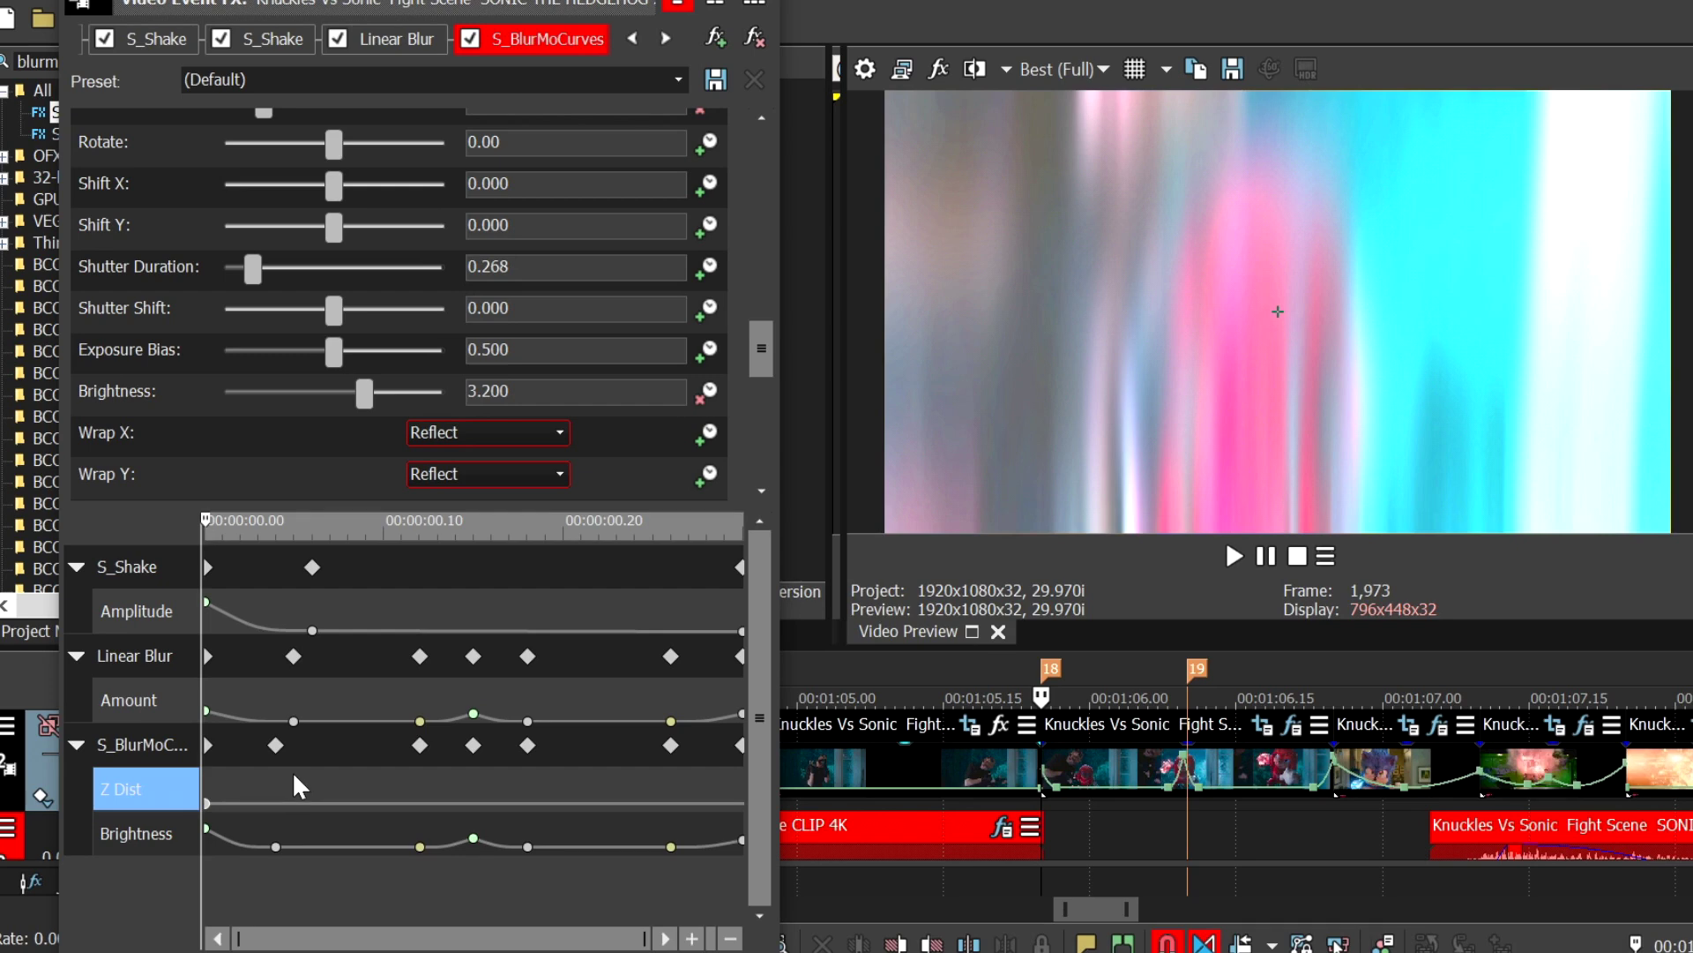
{"action": "left_click_drag", "start_coordinate": [250, 776], "coordinate": [14, 785]}
{"action": "left_click", "coordinate": [270, 843]}
{"action": "double_click", "coordinate": [276, 803]}
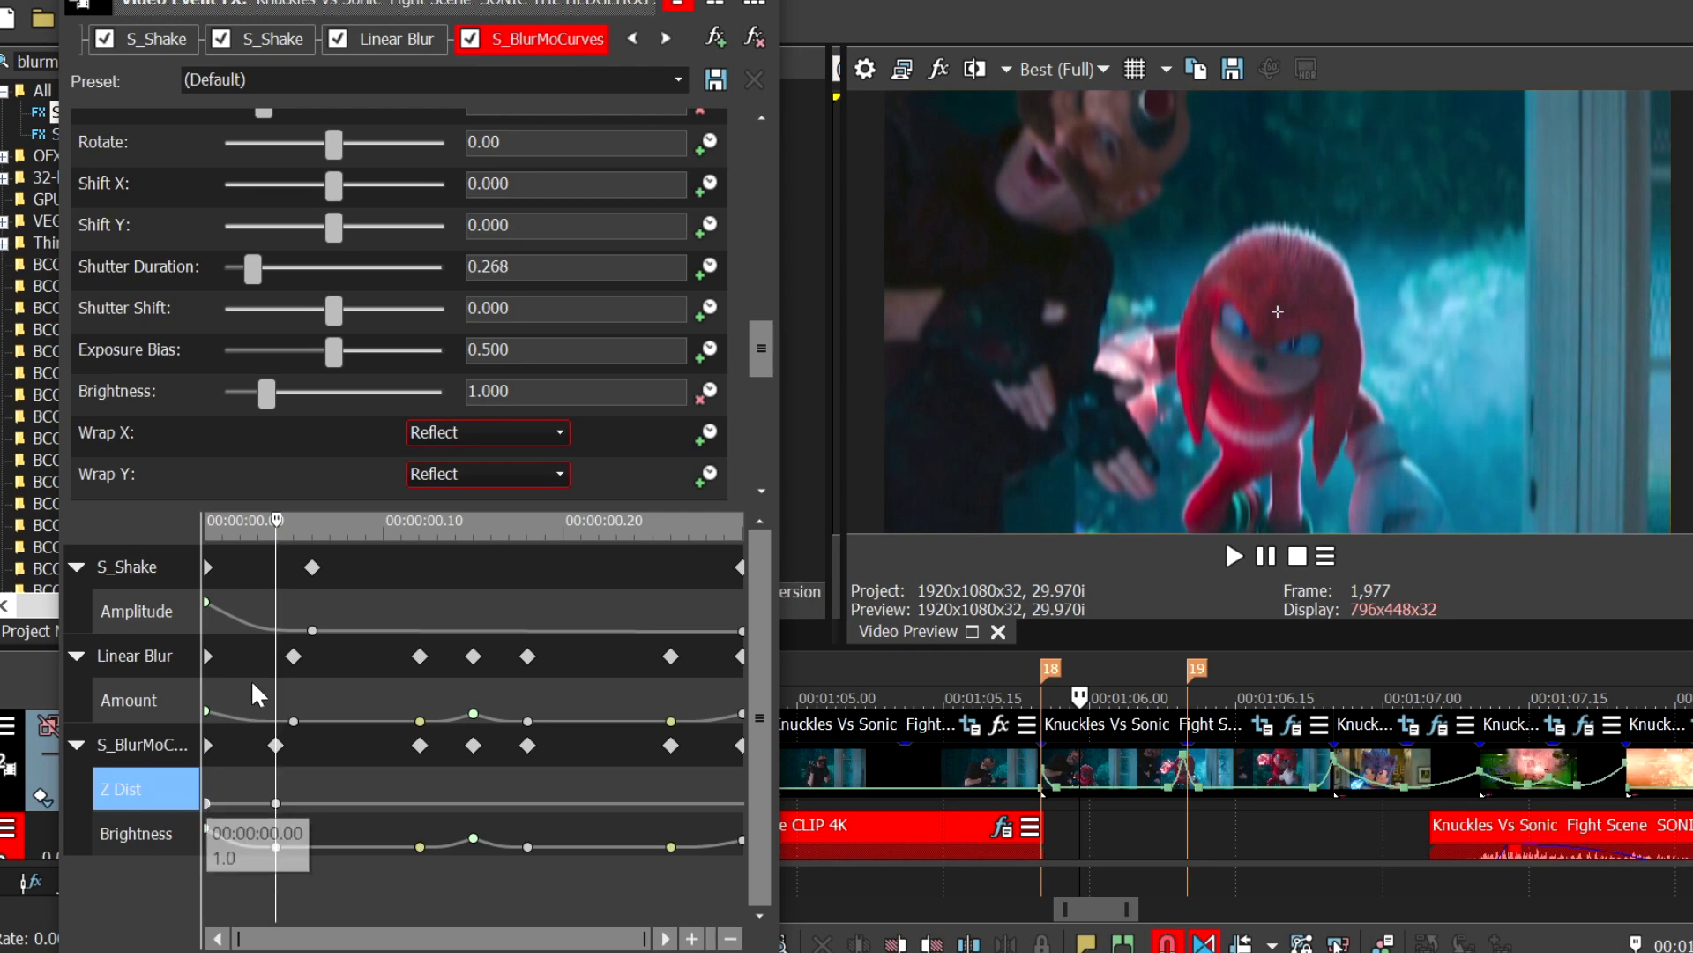
{"action": "right_click", "coordinate": [208, 805]}
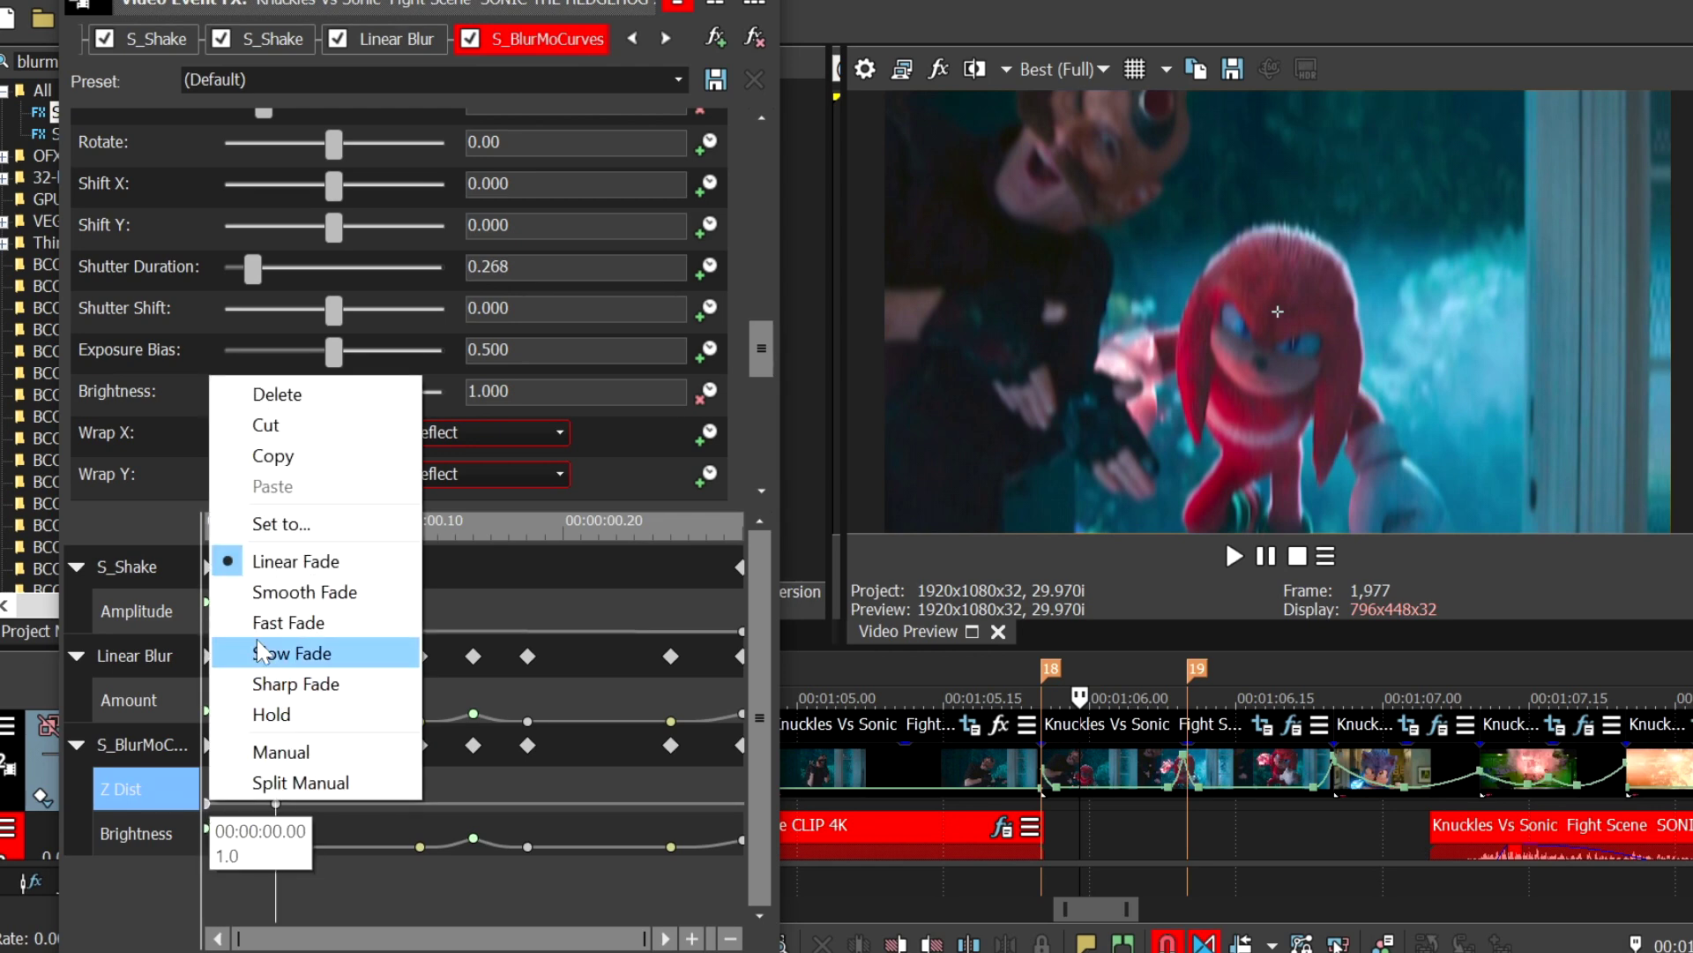
{"action": "left_click", "coordinate": [265, 620]}
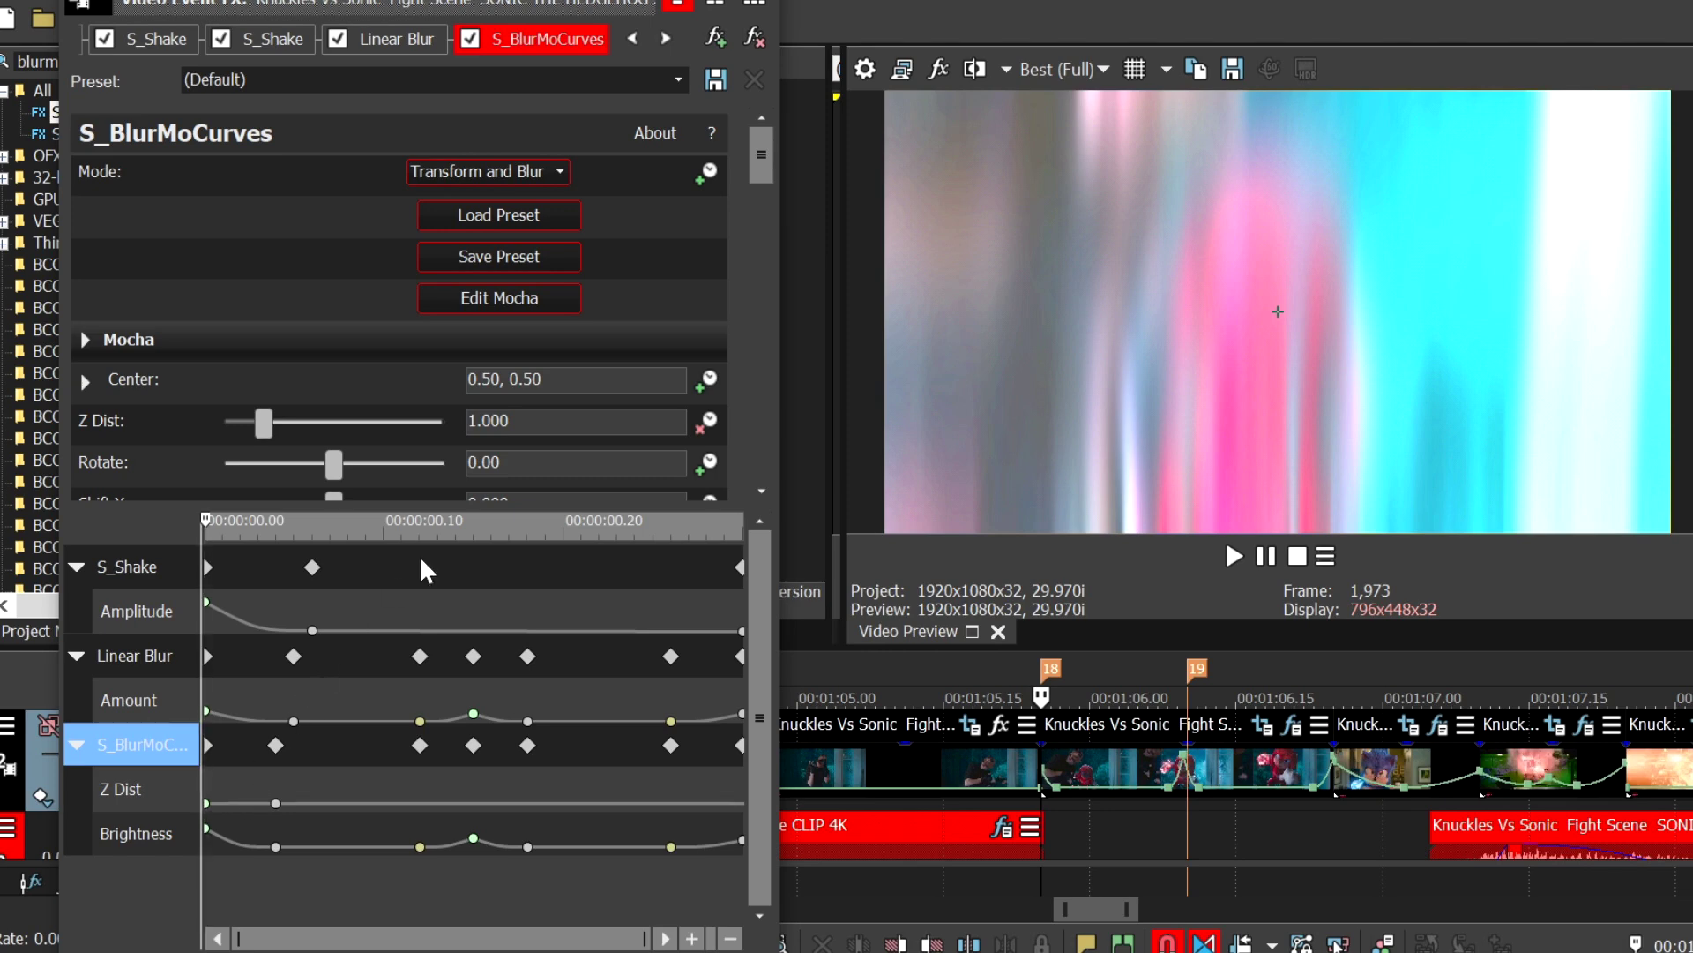
Step: Set the Z Dist to 1.35 at the clip's start
{"action": "left_click", "coordinate": [510, 421]}
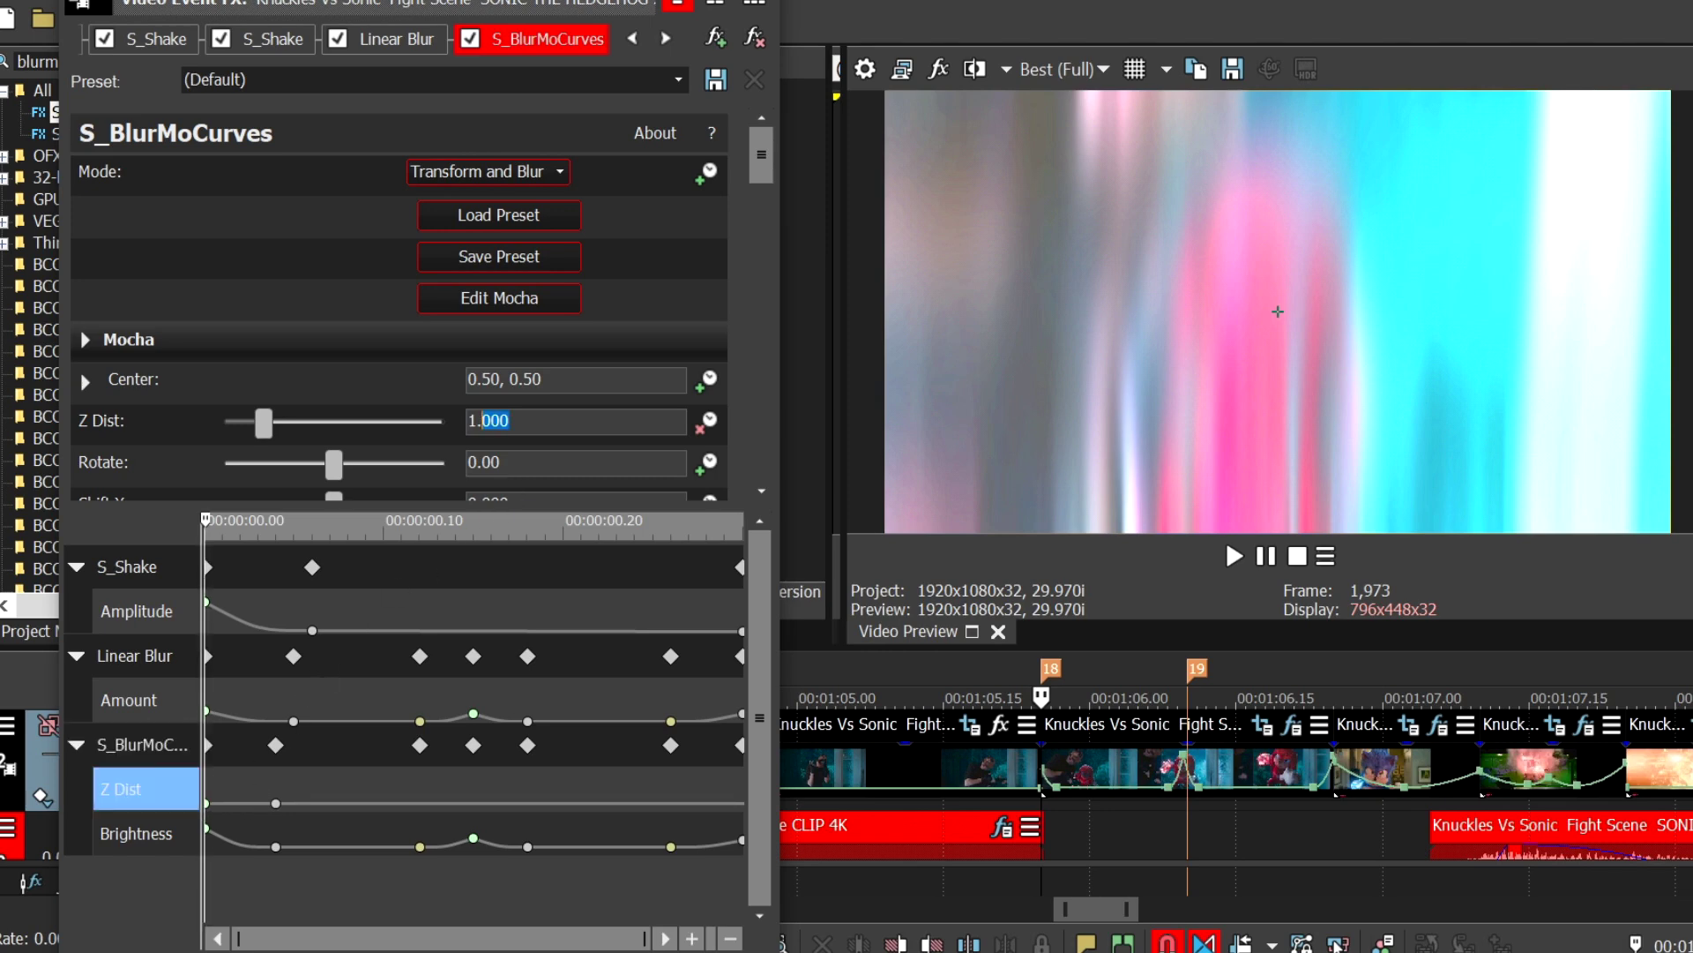
{"action": "key", "text": "BackSpace"}
{"action": "key", "text": "Return"}
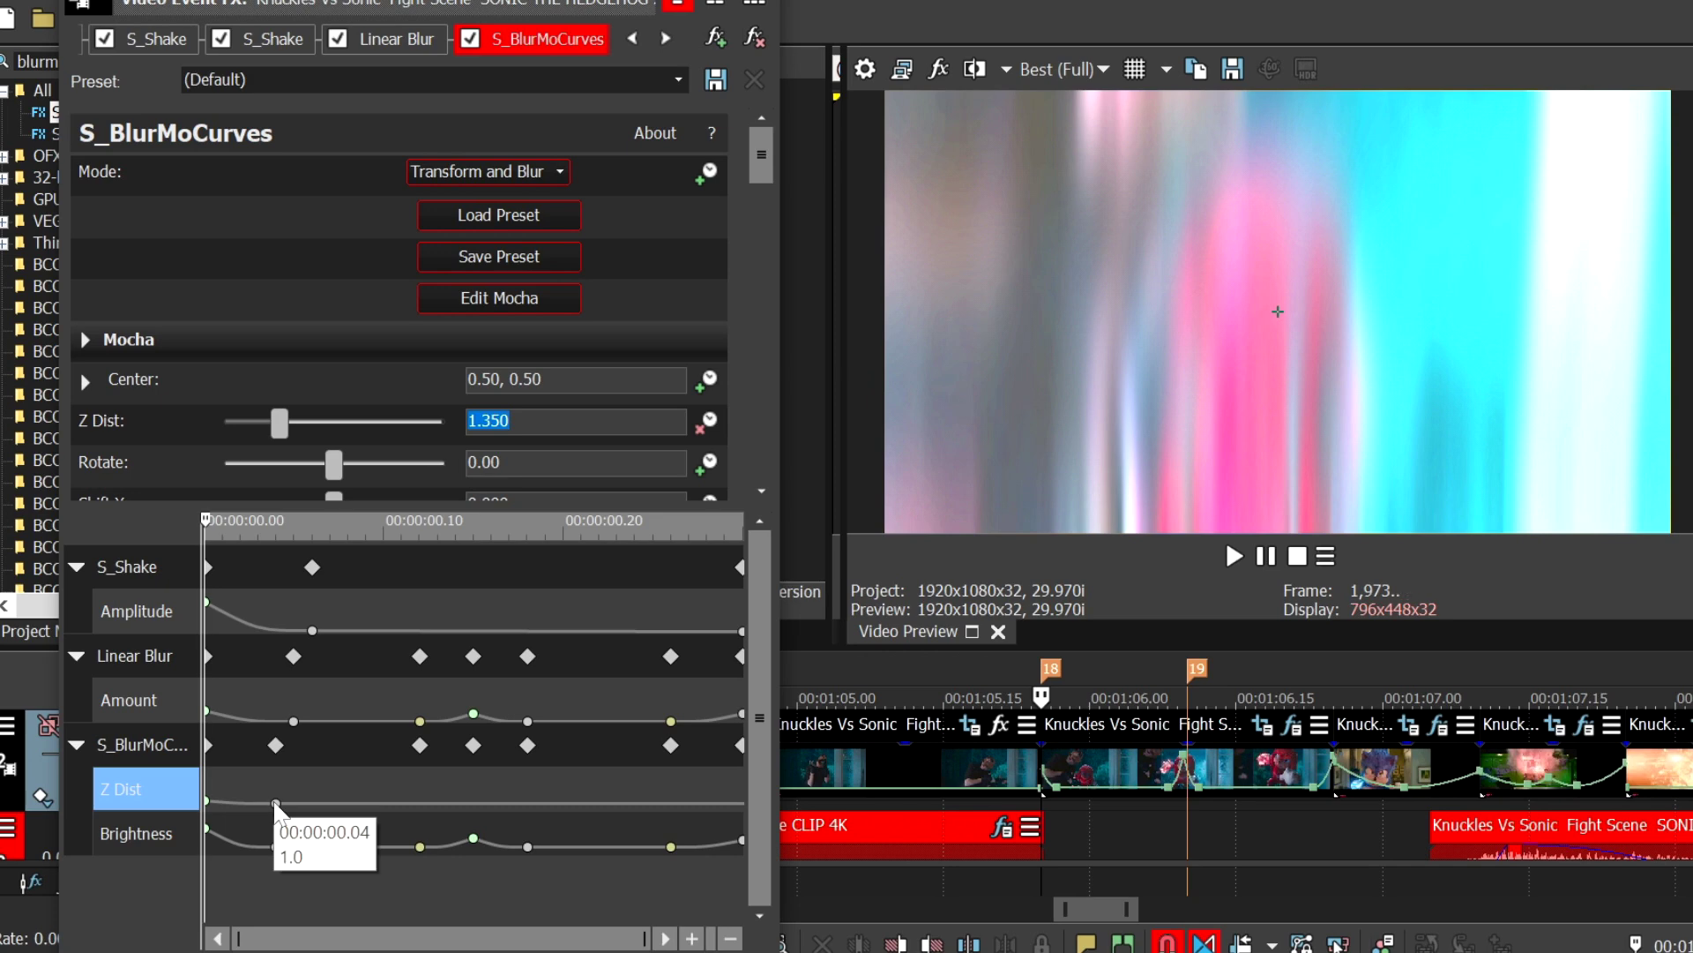
Step: Set the Z Dist to 0.95 at the 00:00:00.04 keyframe
{"action": "left_click", "coordinate": [276, 805]}
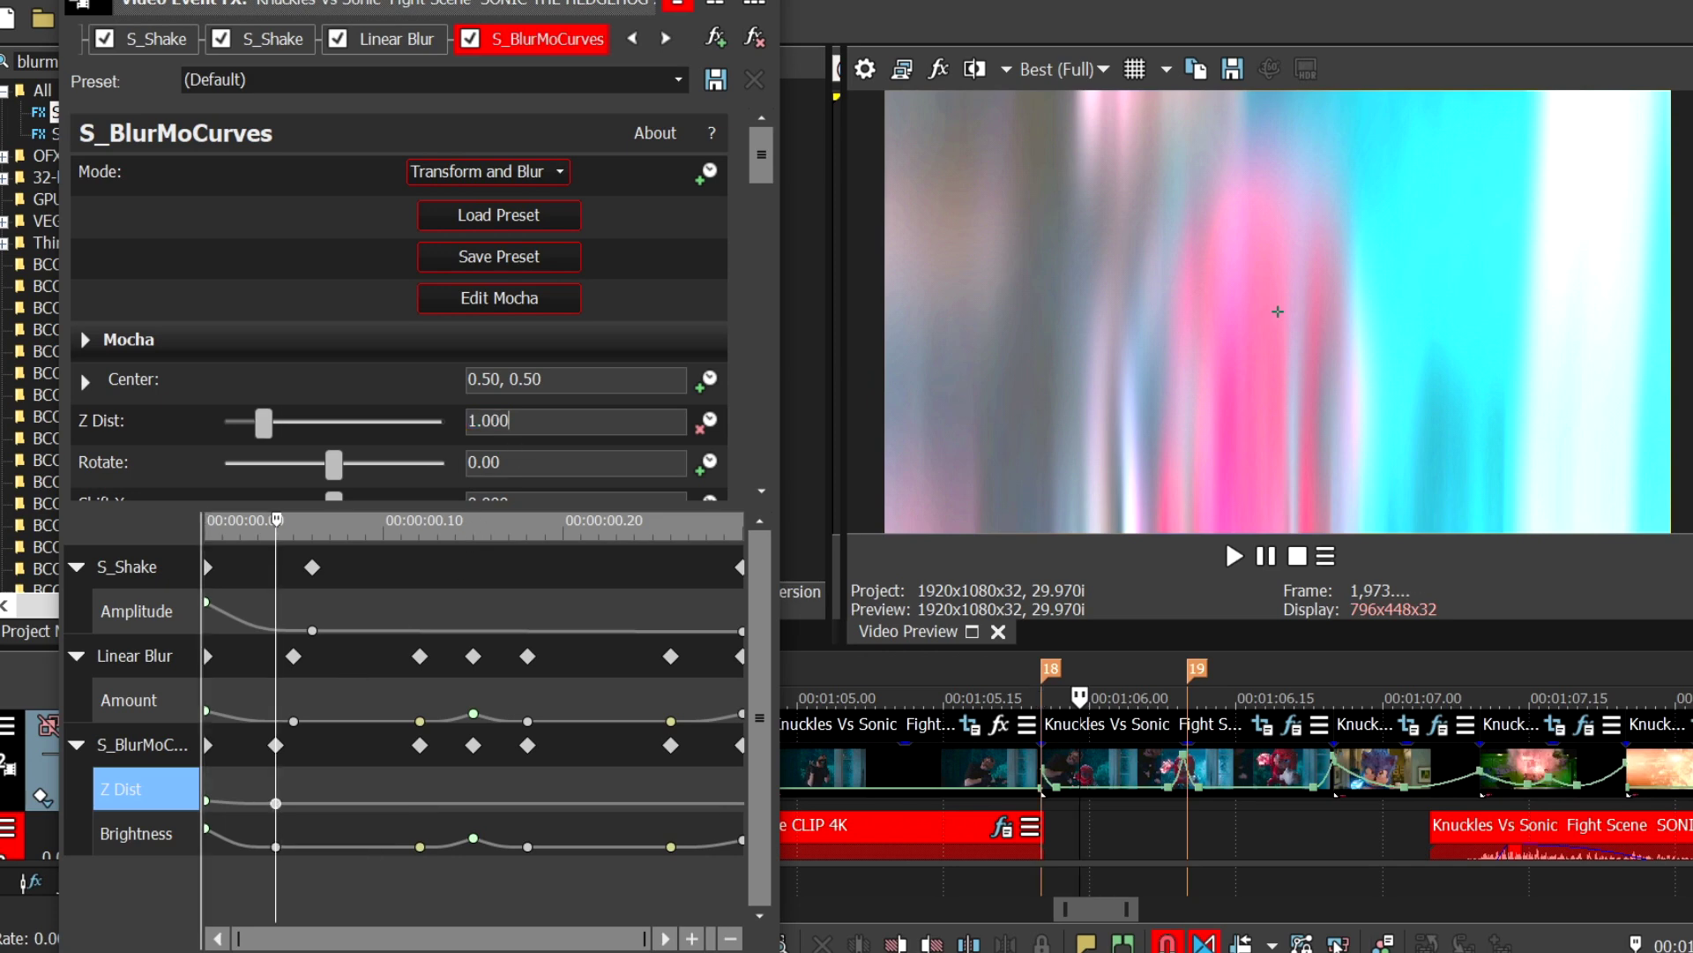
{"action": "type", "text": ".95"}
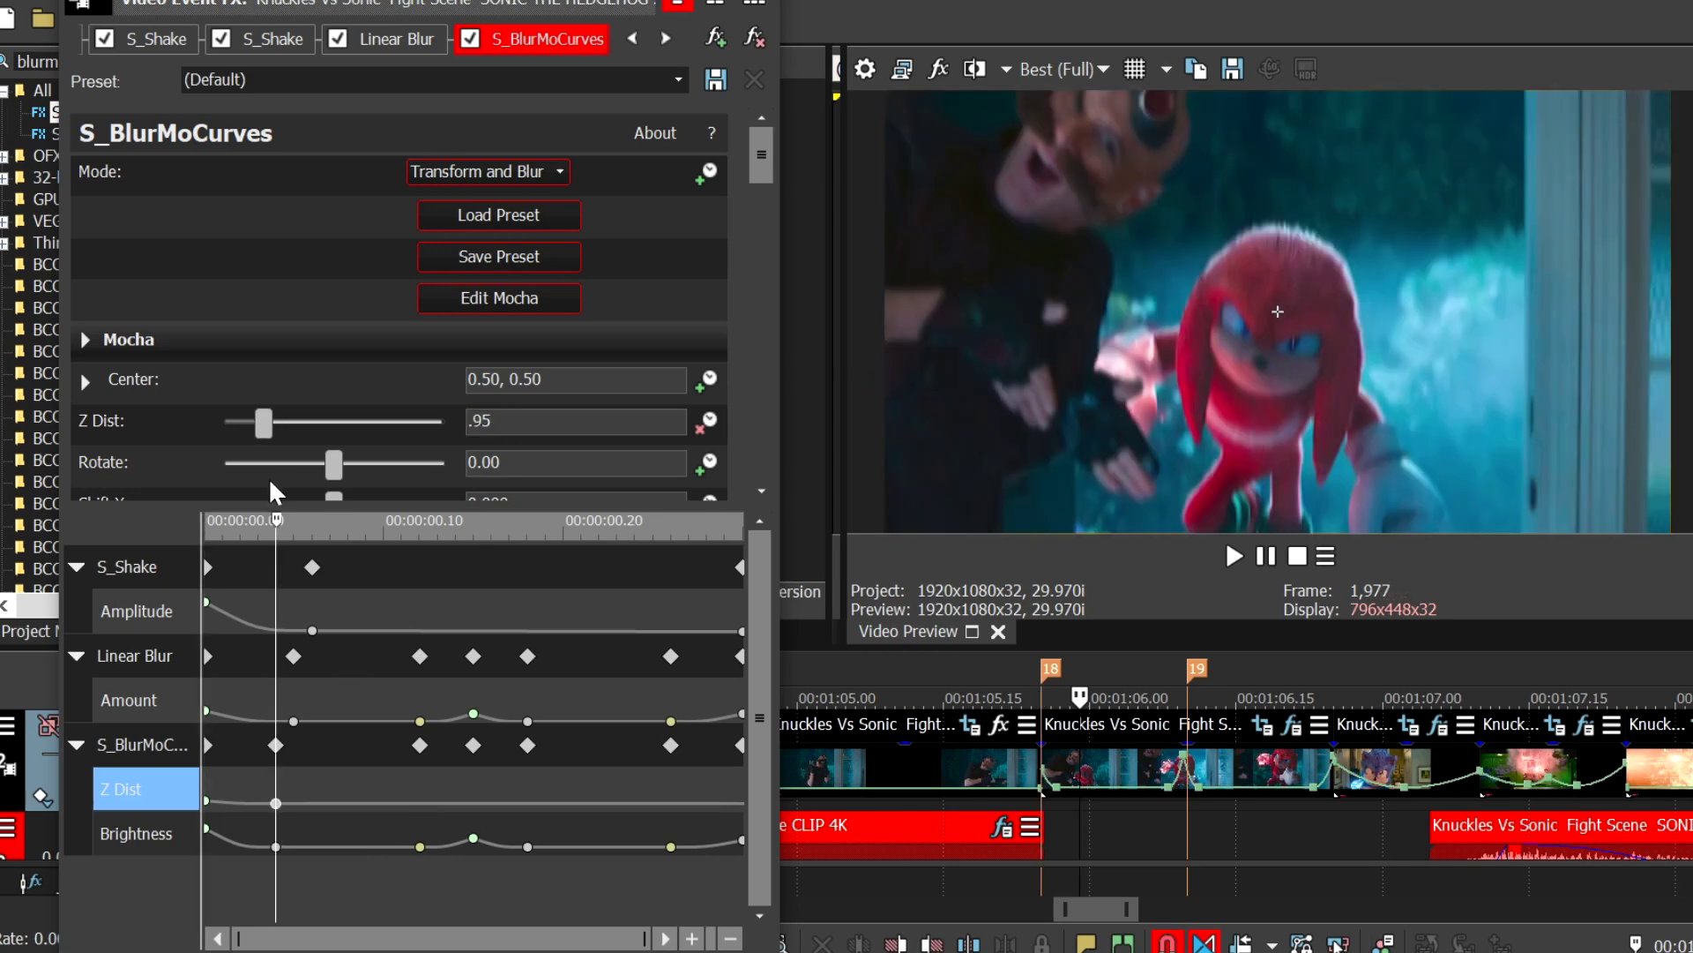
{"action": "key", "text": "Return"}
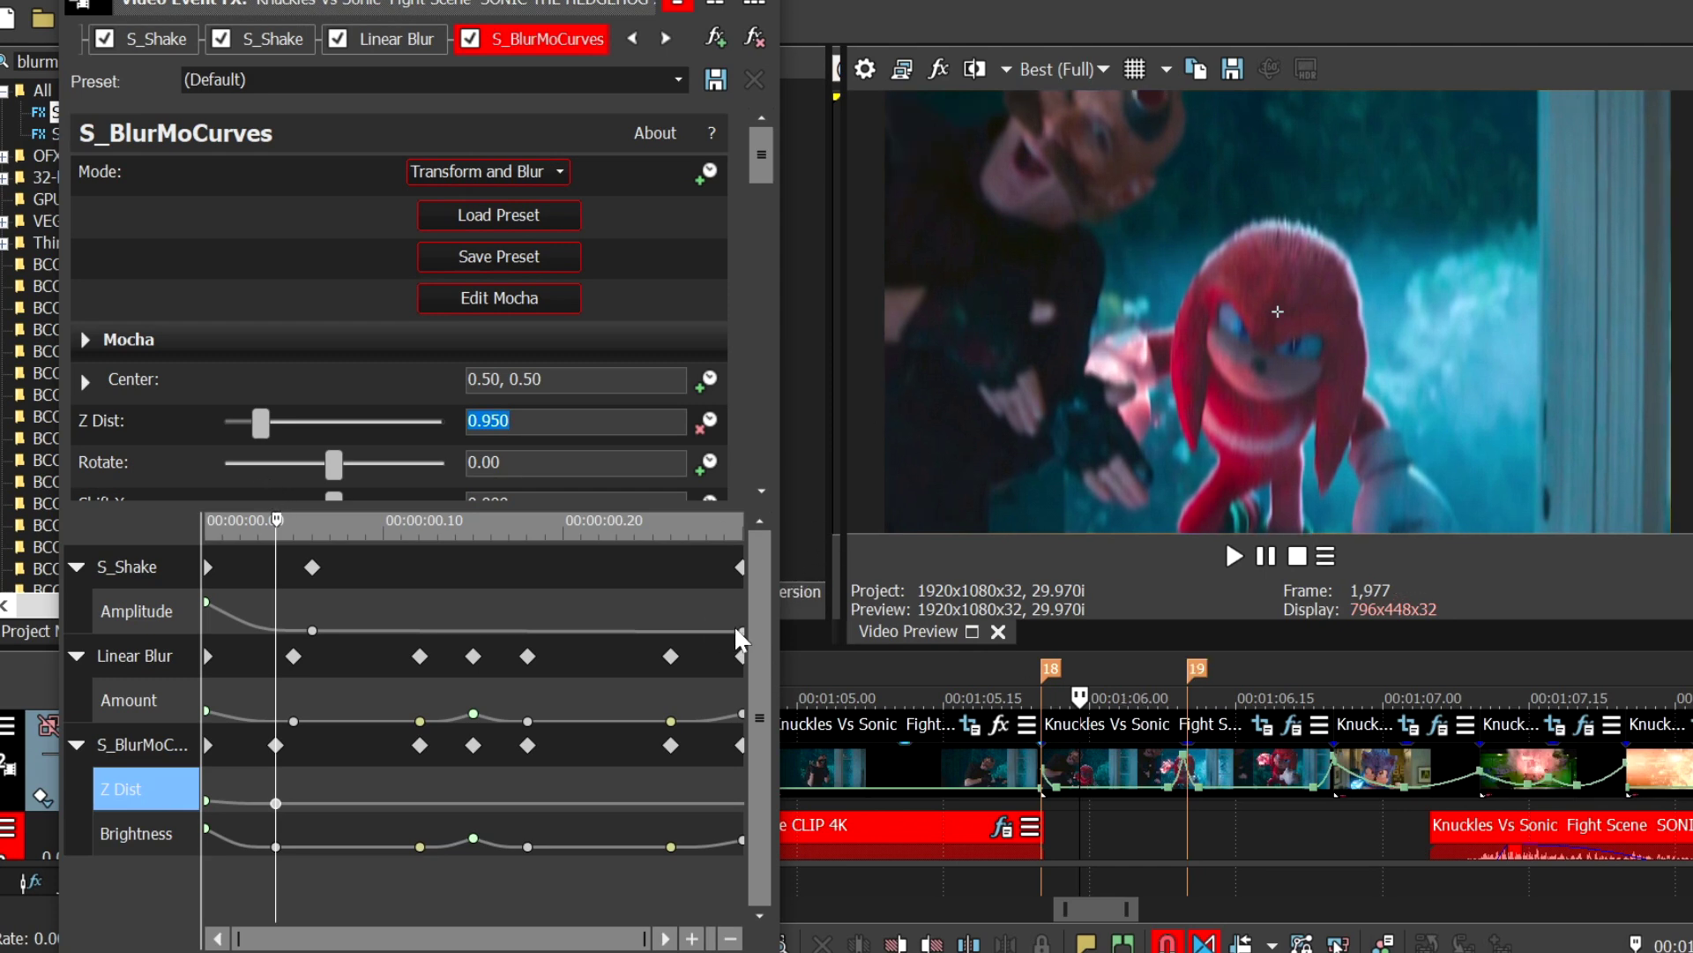
Step: Add Z Dist keyframes at 00:00:00.12 and 00:00:00.15 and give both a Slow Fade
{"action": "left_click", "coordinate": [420, 746]}
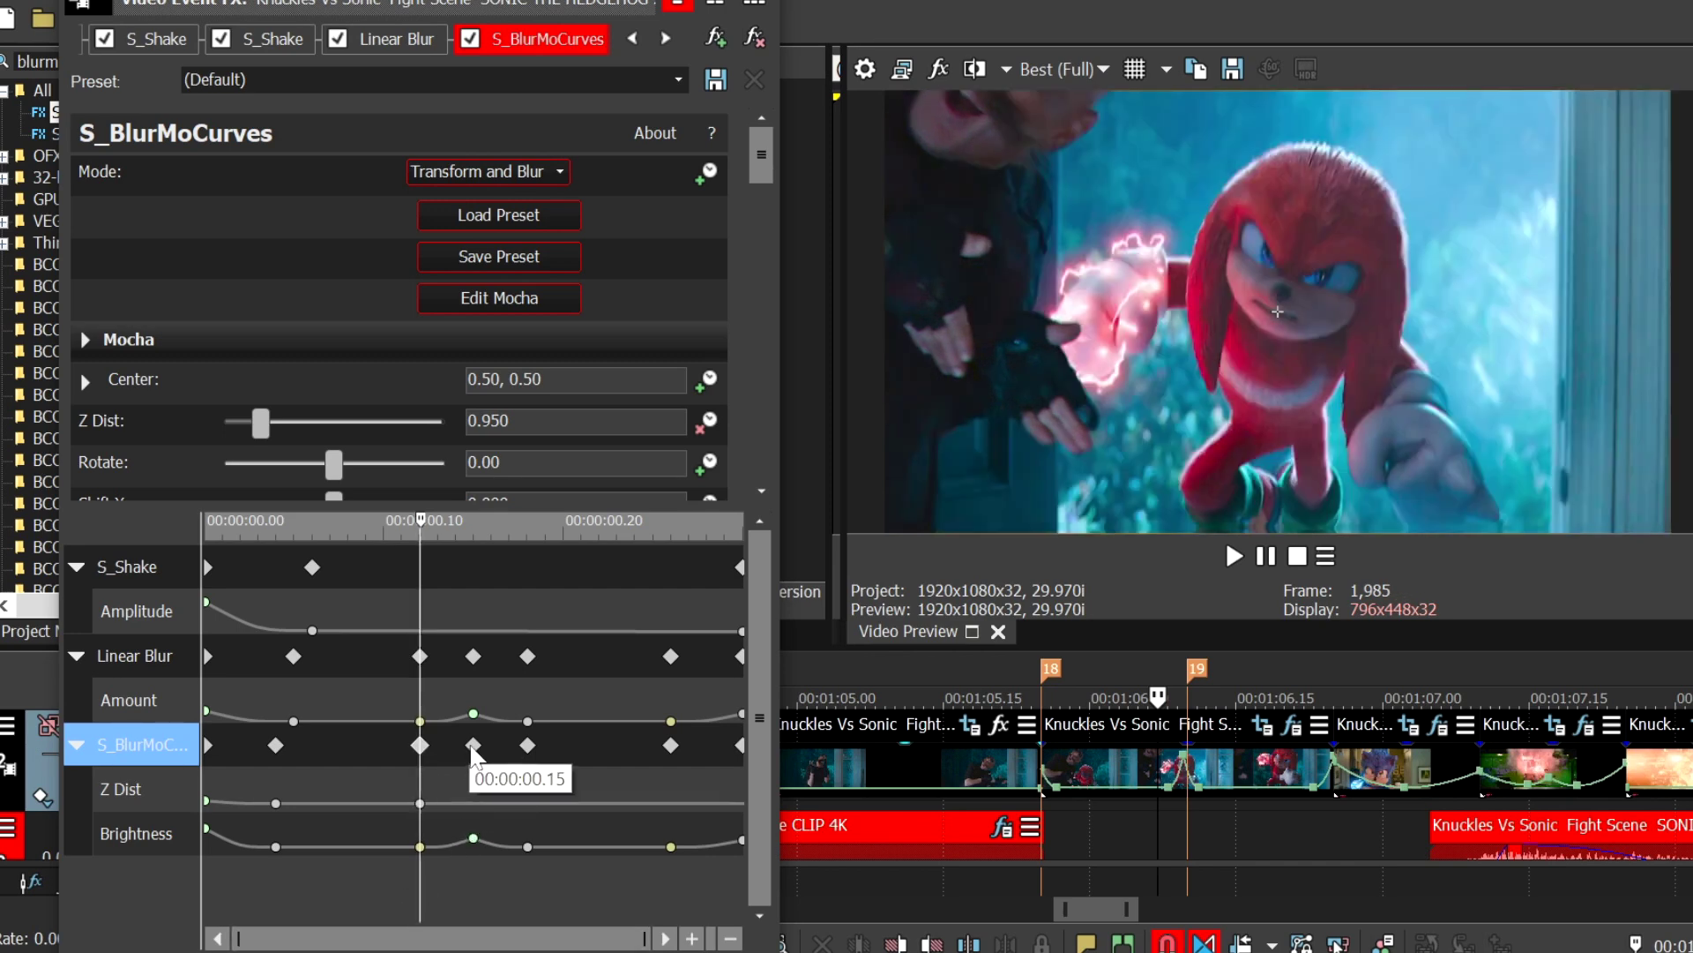
{"action": "left_click", "coordinate": [473, 745]}
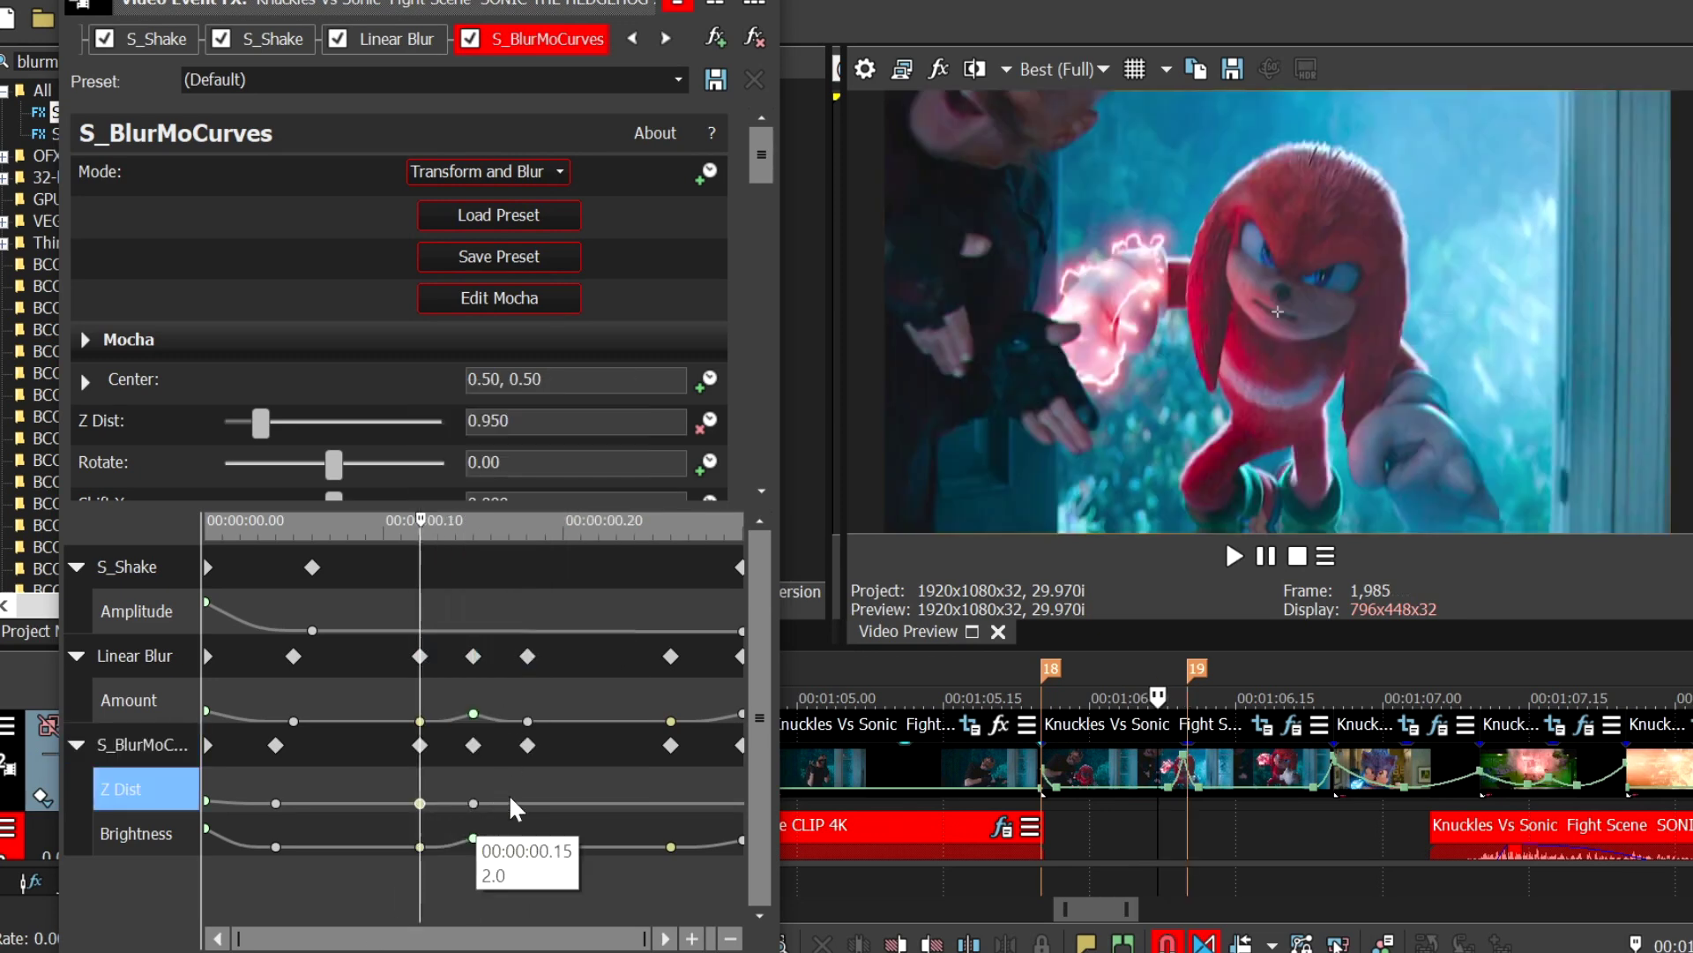
{"action": "left_click", "coordinate": [474, 802]}
{"action": "right_click", "coordinate": [474, 803]}
{"action": "left_click", "coordinate": [527, 653]}
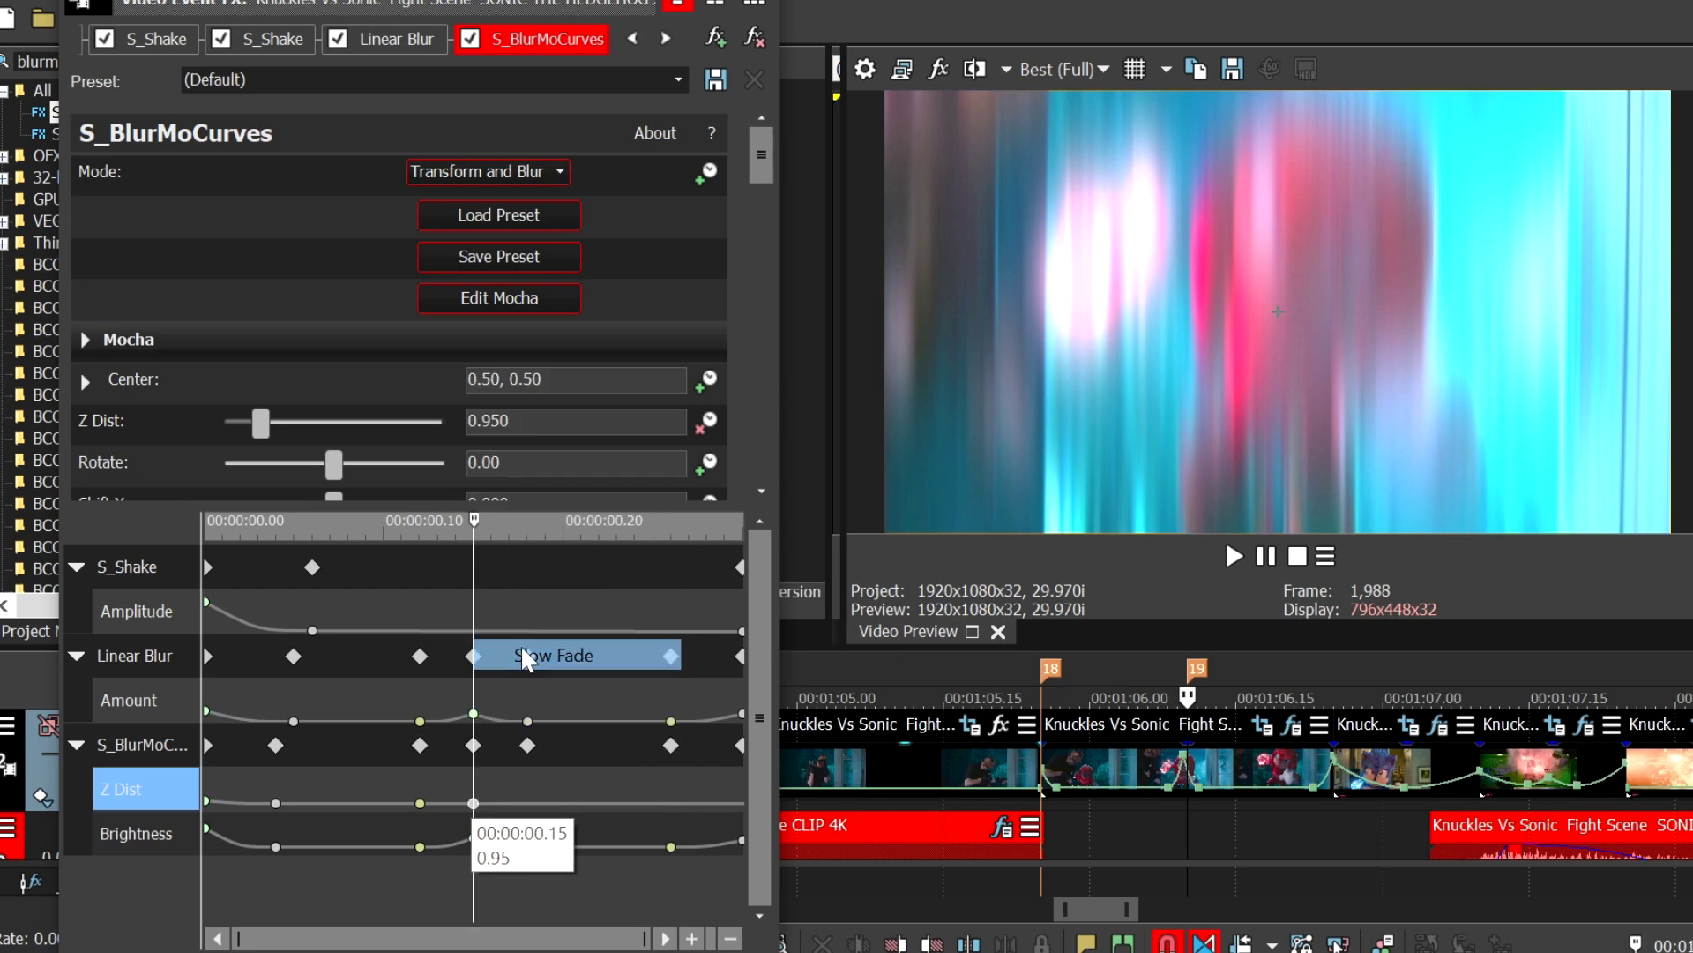
Step: Set the Z Dist to 0.75 at the 00:00:00.15 keyframe
{"action": "left_click", "coordinate": [527, 656]}
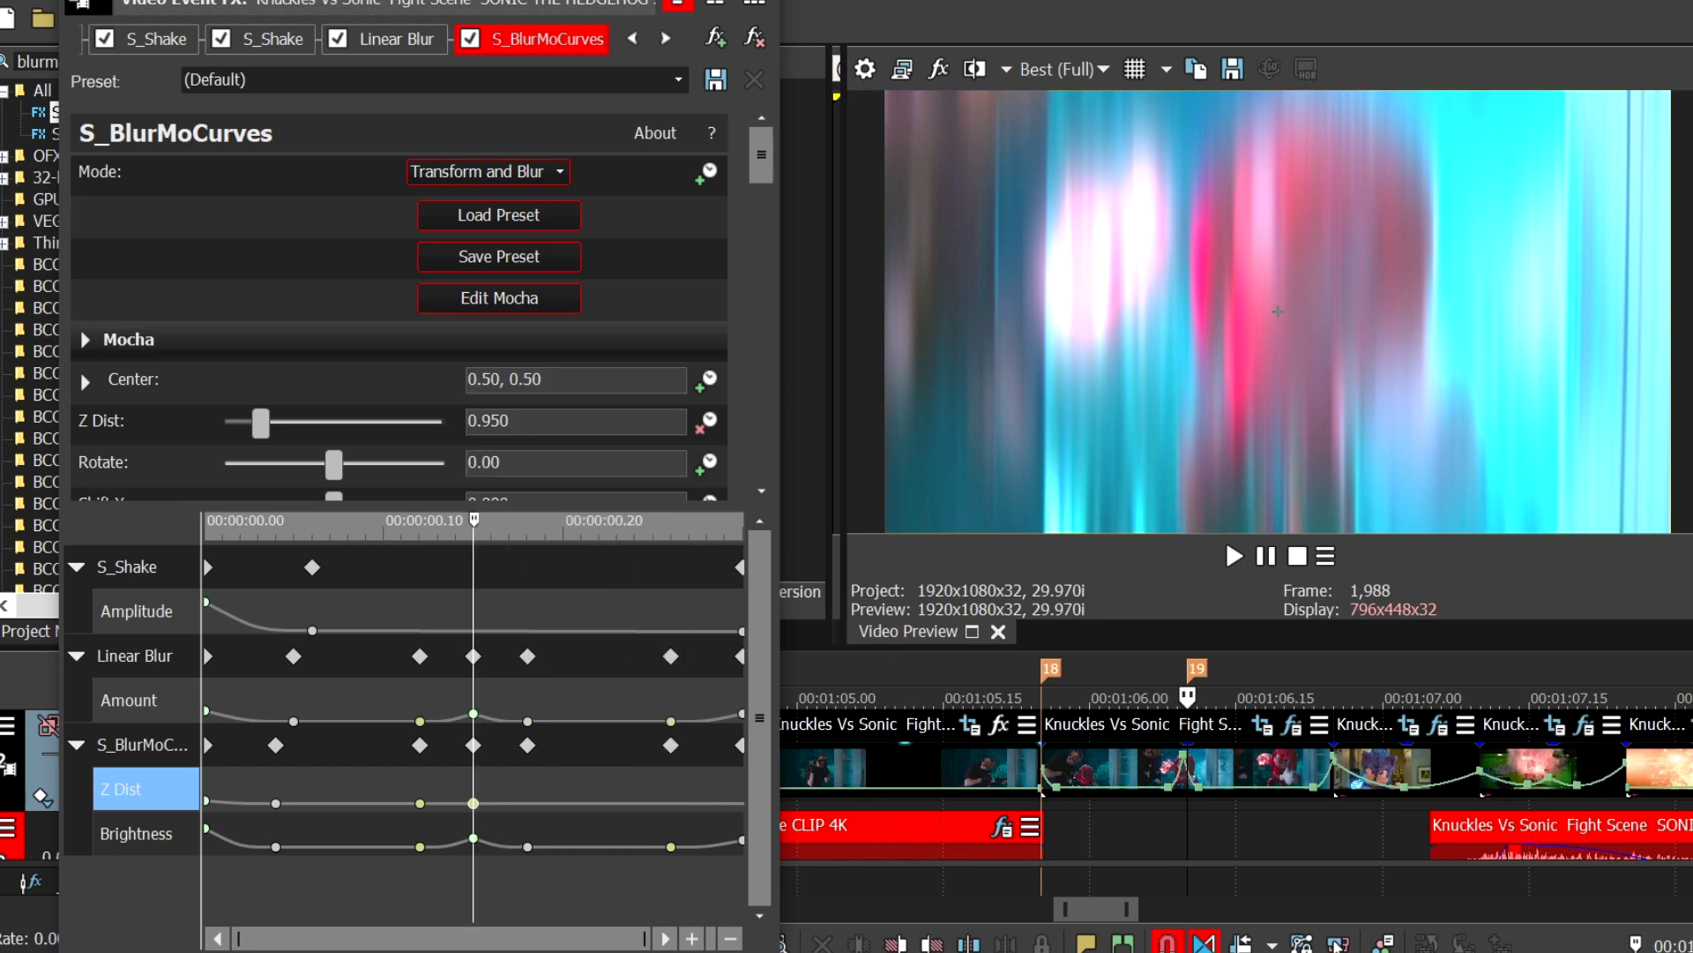
{"action": "type", "text": "7"}
{"action": "key", "text": "Return"}
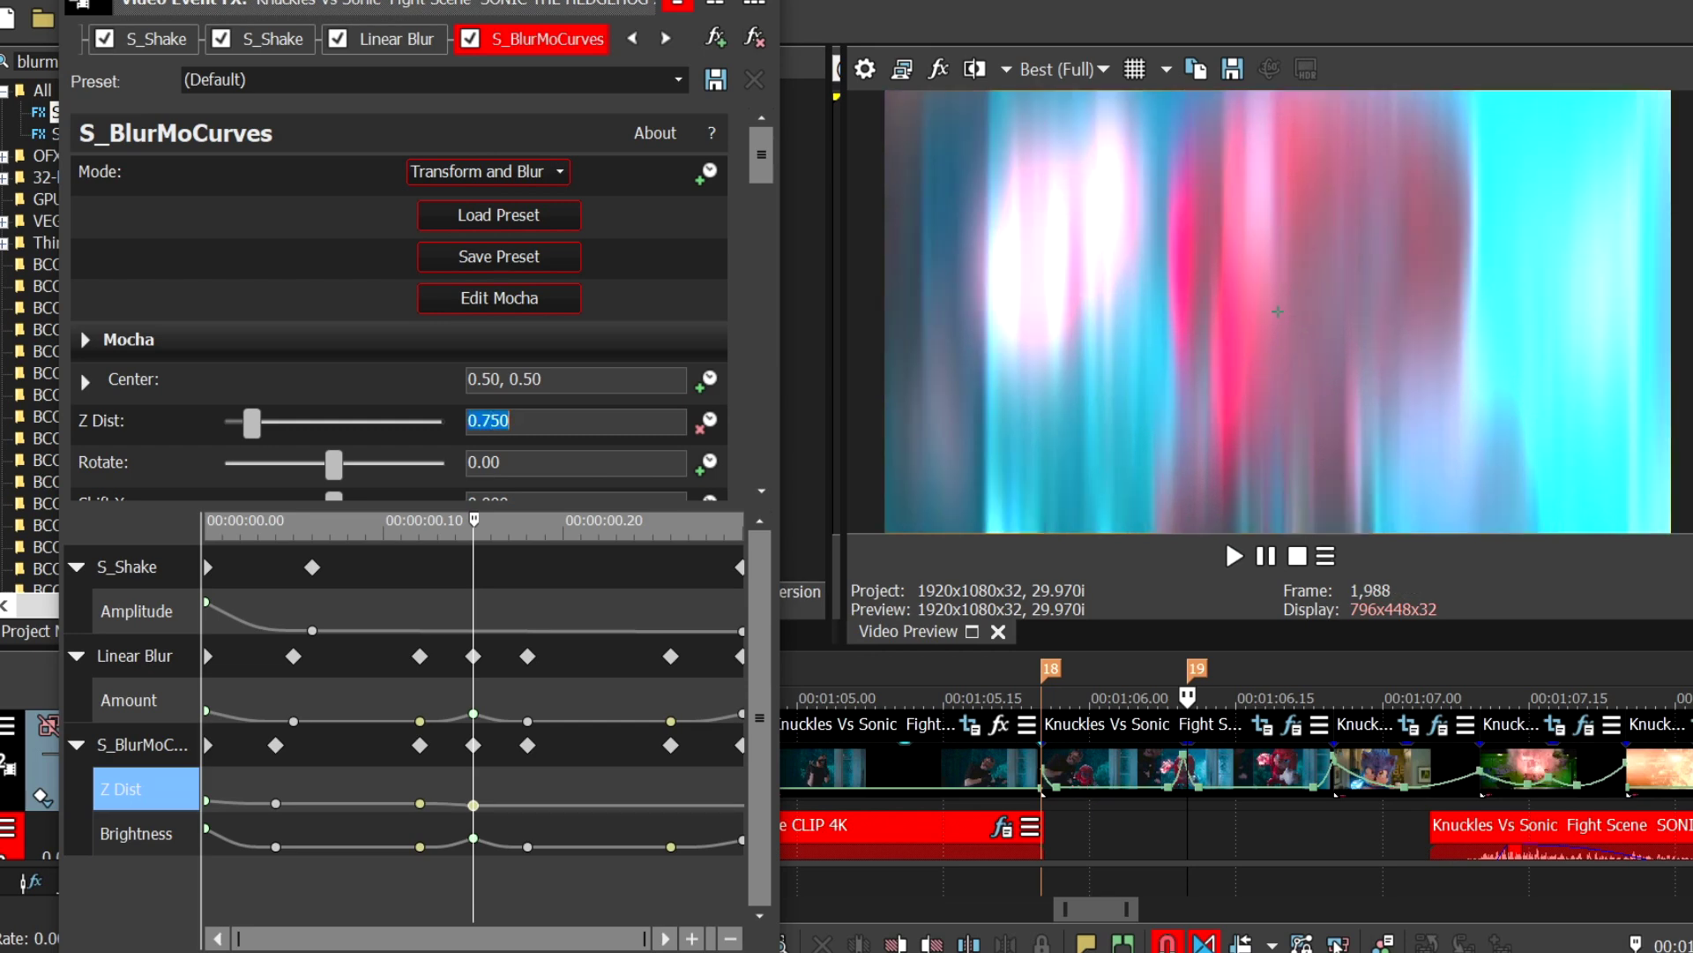
Step: Add Z Dist keyframes at the clip's end and at 00:00:00.26
{"action": "left_click", "coordinate": [1251, 794]}
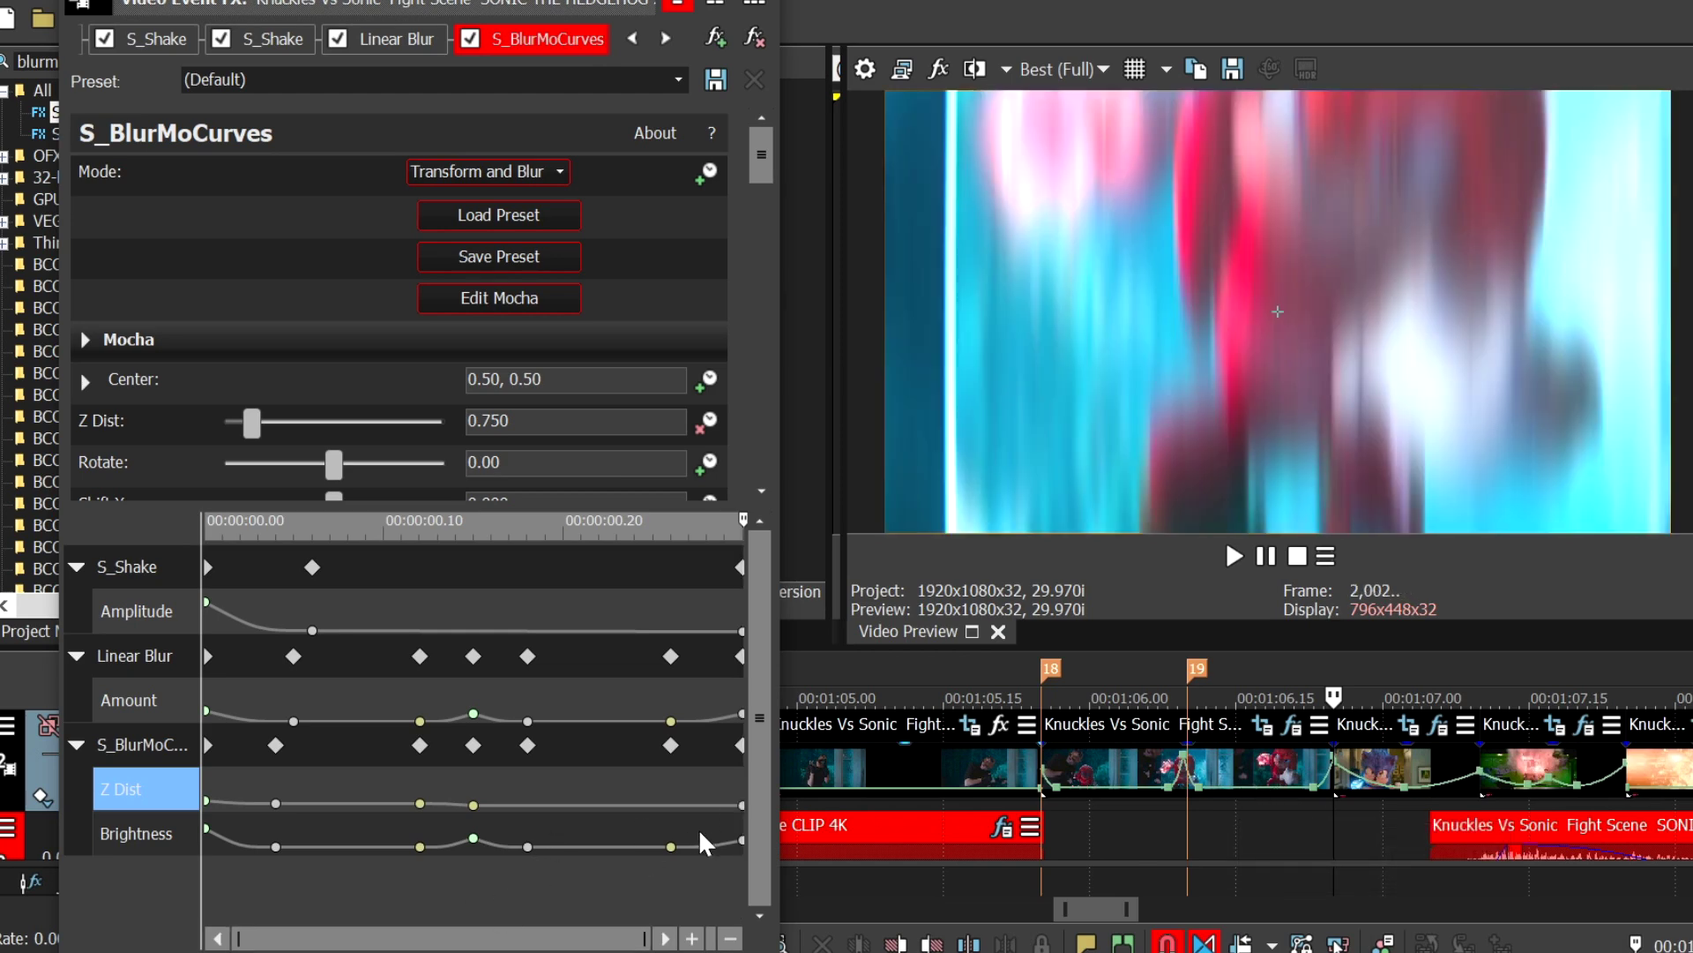
{"action": "key", "text": "Left"}
{"action": "key", "text": "Left"}
{"action": "key", "text": "Left"}
{"action": "key", "text": "Left"}
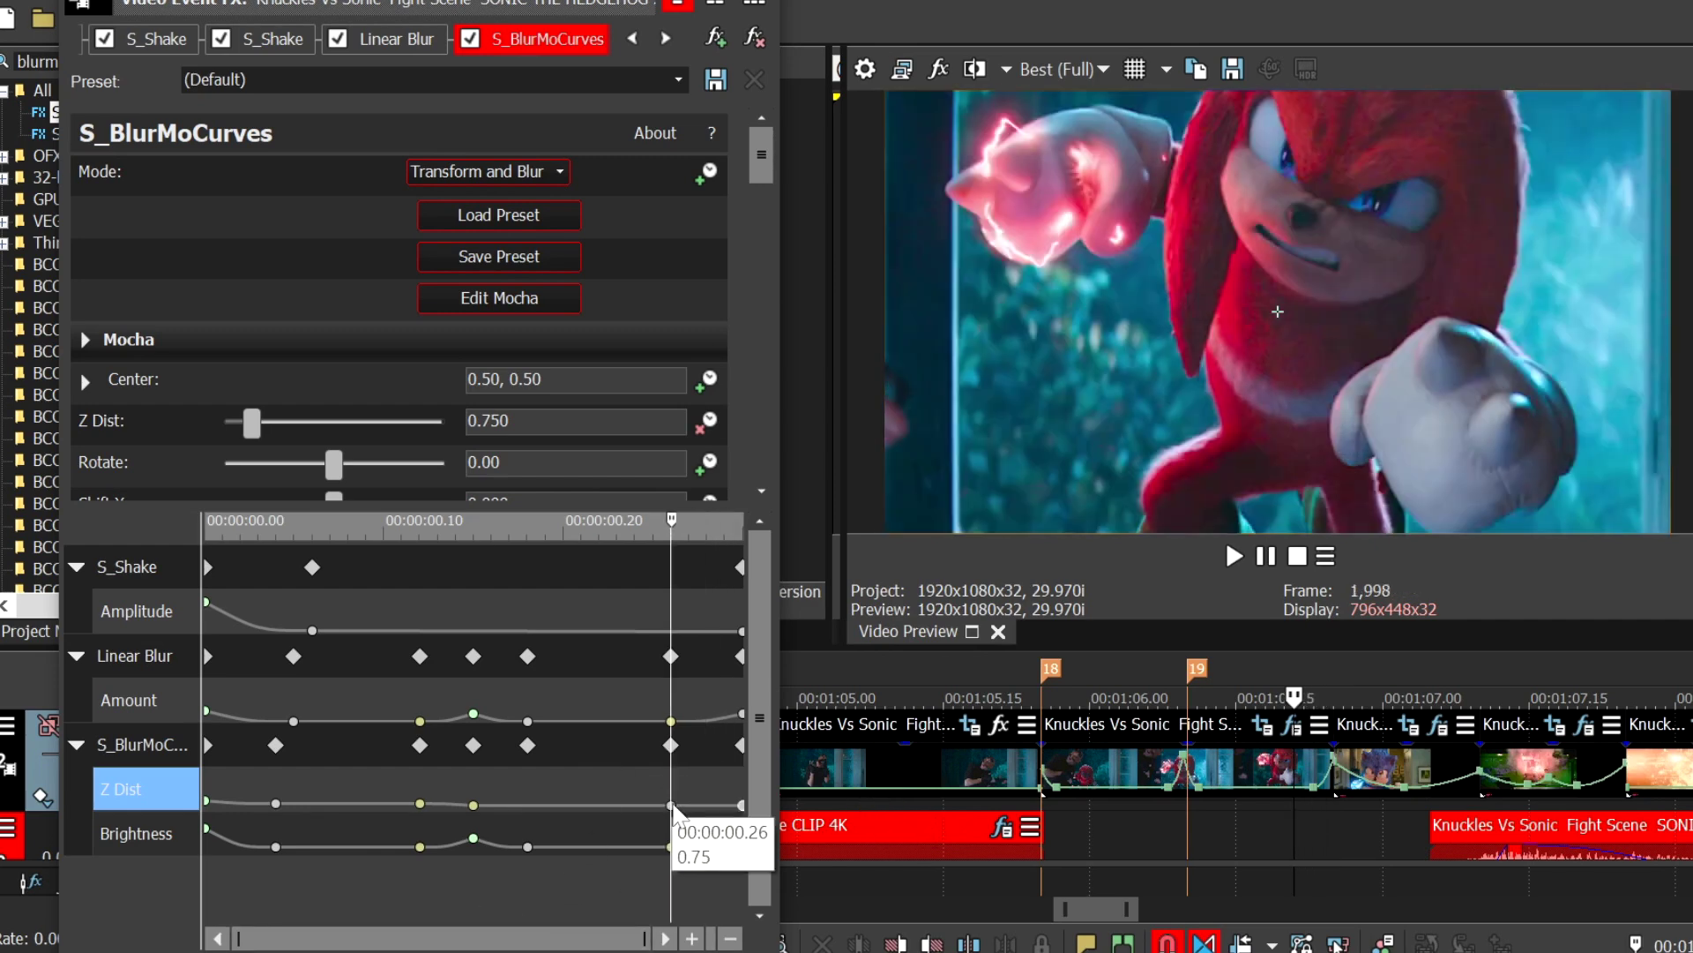
Step: Give the Z Dist keyframe at 00:00:00.26 a Slow Fade and set its value to 0.8
{"action": "right_click", "coordinate": [672, 805]}
{"action": "left_click", "coordinate": [732, 655]}
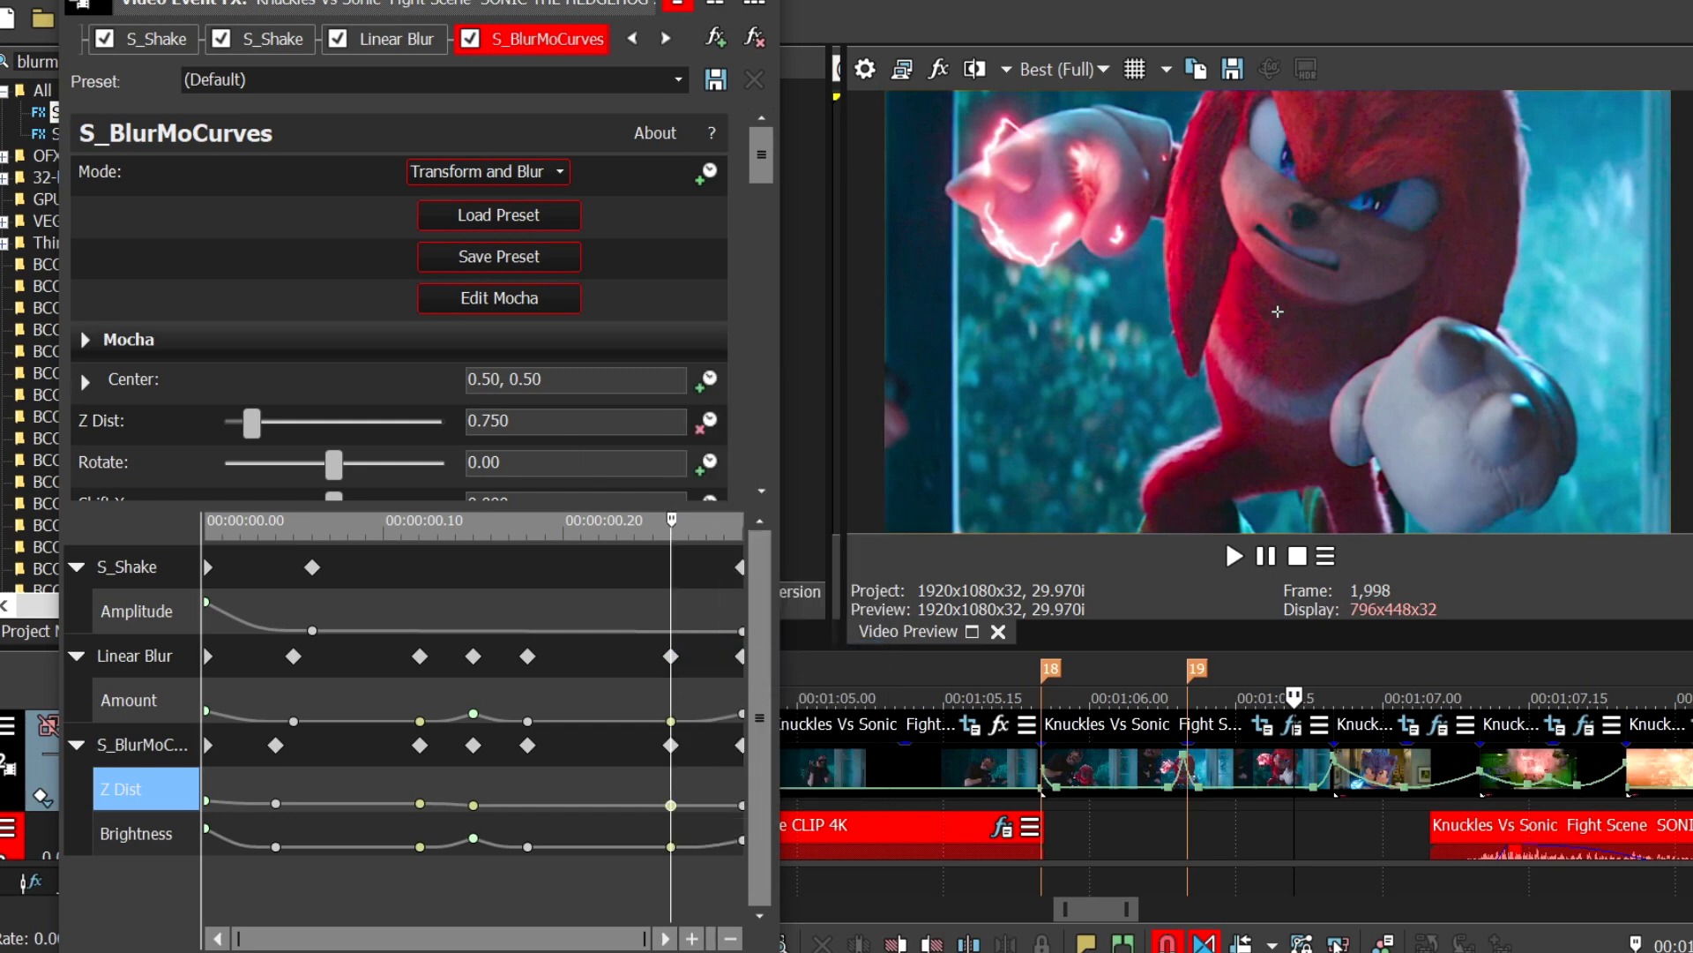
{"action": "type", "text": "0.8"}
{"action": "key", "text": "Return"}
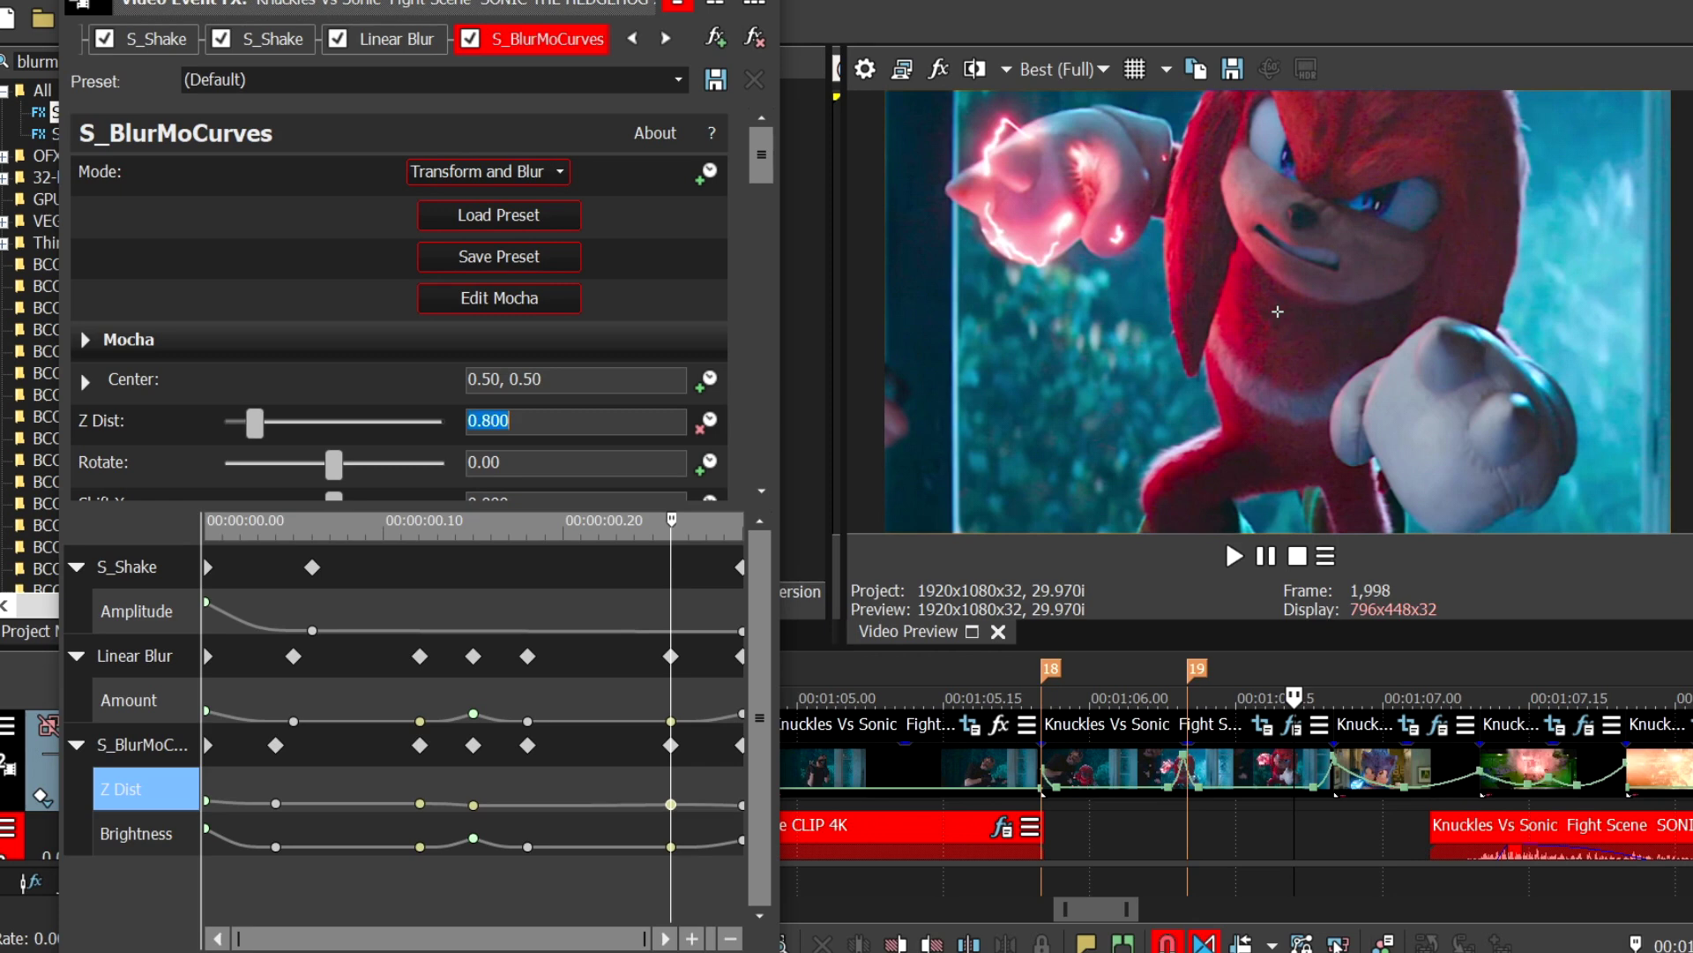
Step: Set the Z Dist to 1.5 at the clip's end
{"action": "left_click", "coordinate": [740, 745]}
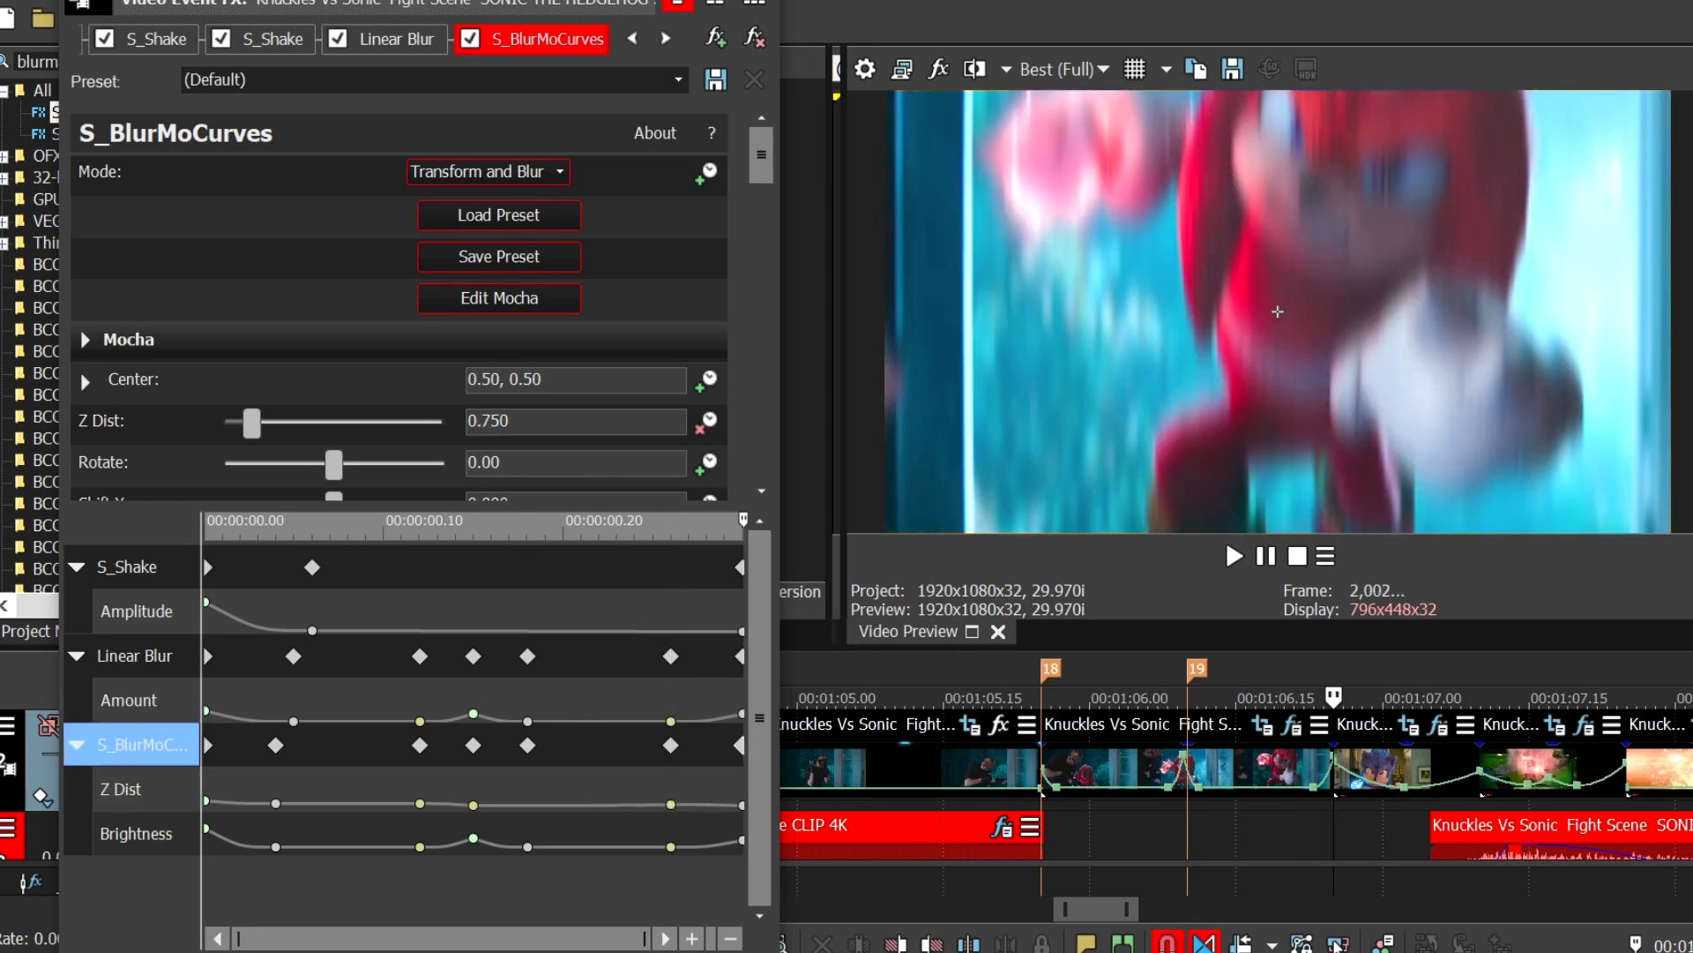
{"action": "left_click", "coordinate": [229, 427]}
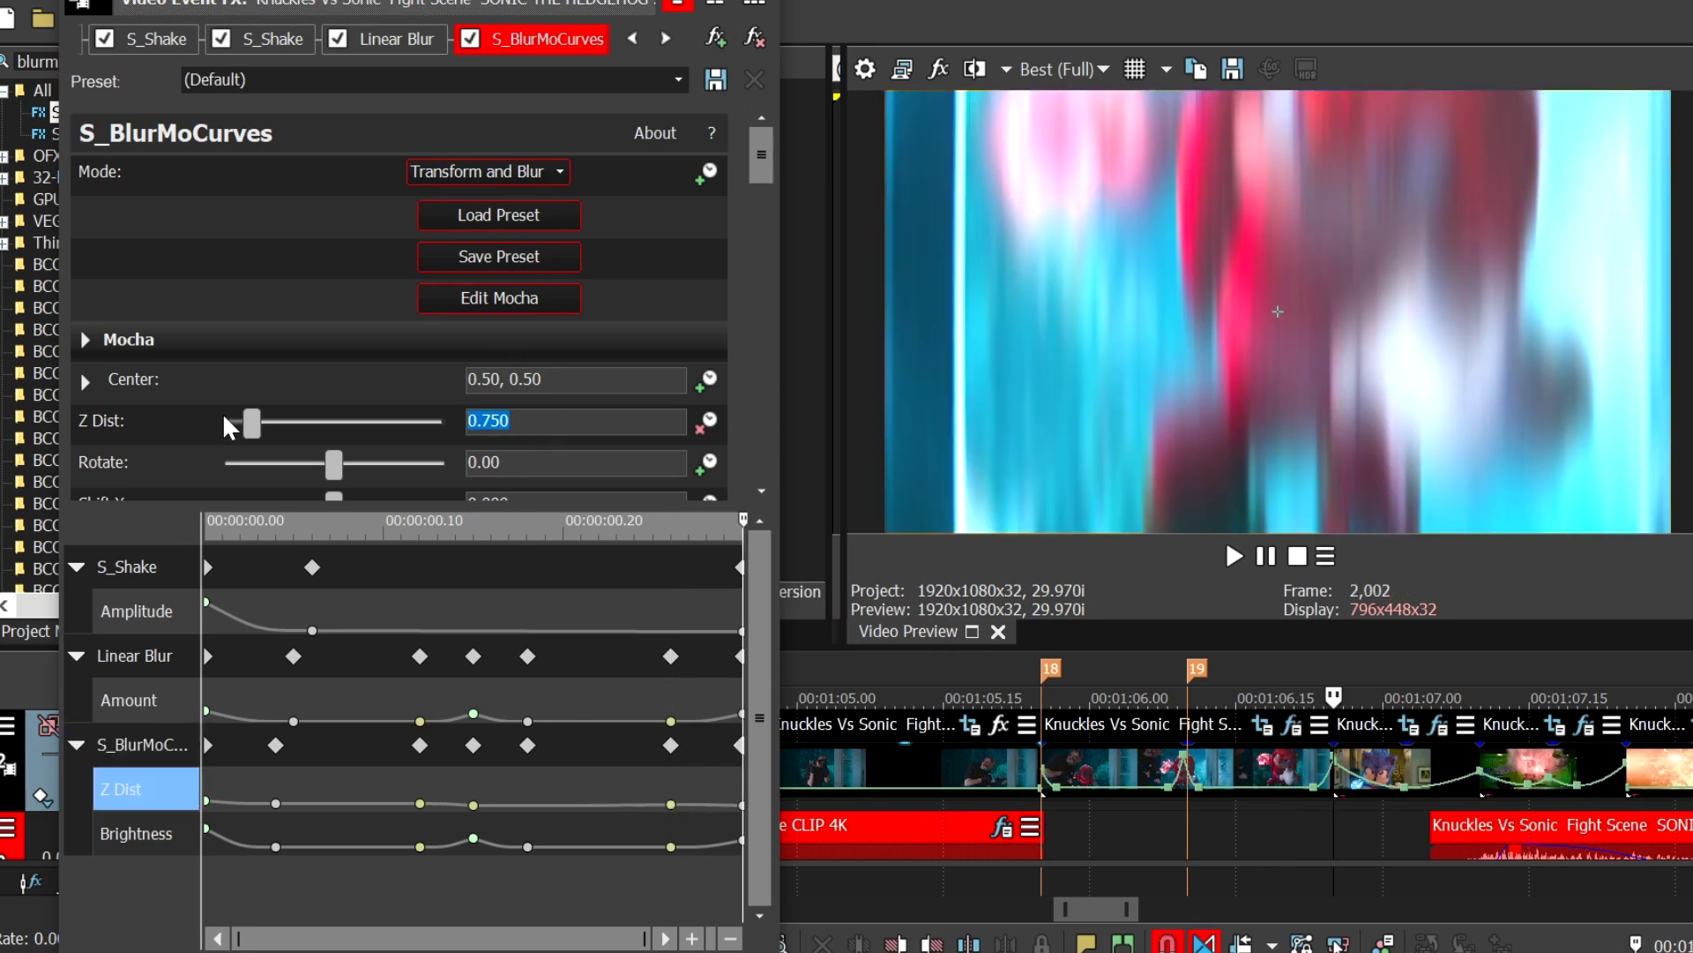
{"action": "type", "text": "1.5"}
{"action": "key", "text": "Return"}
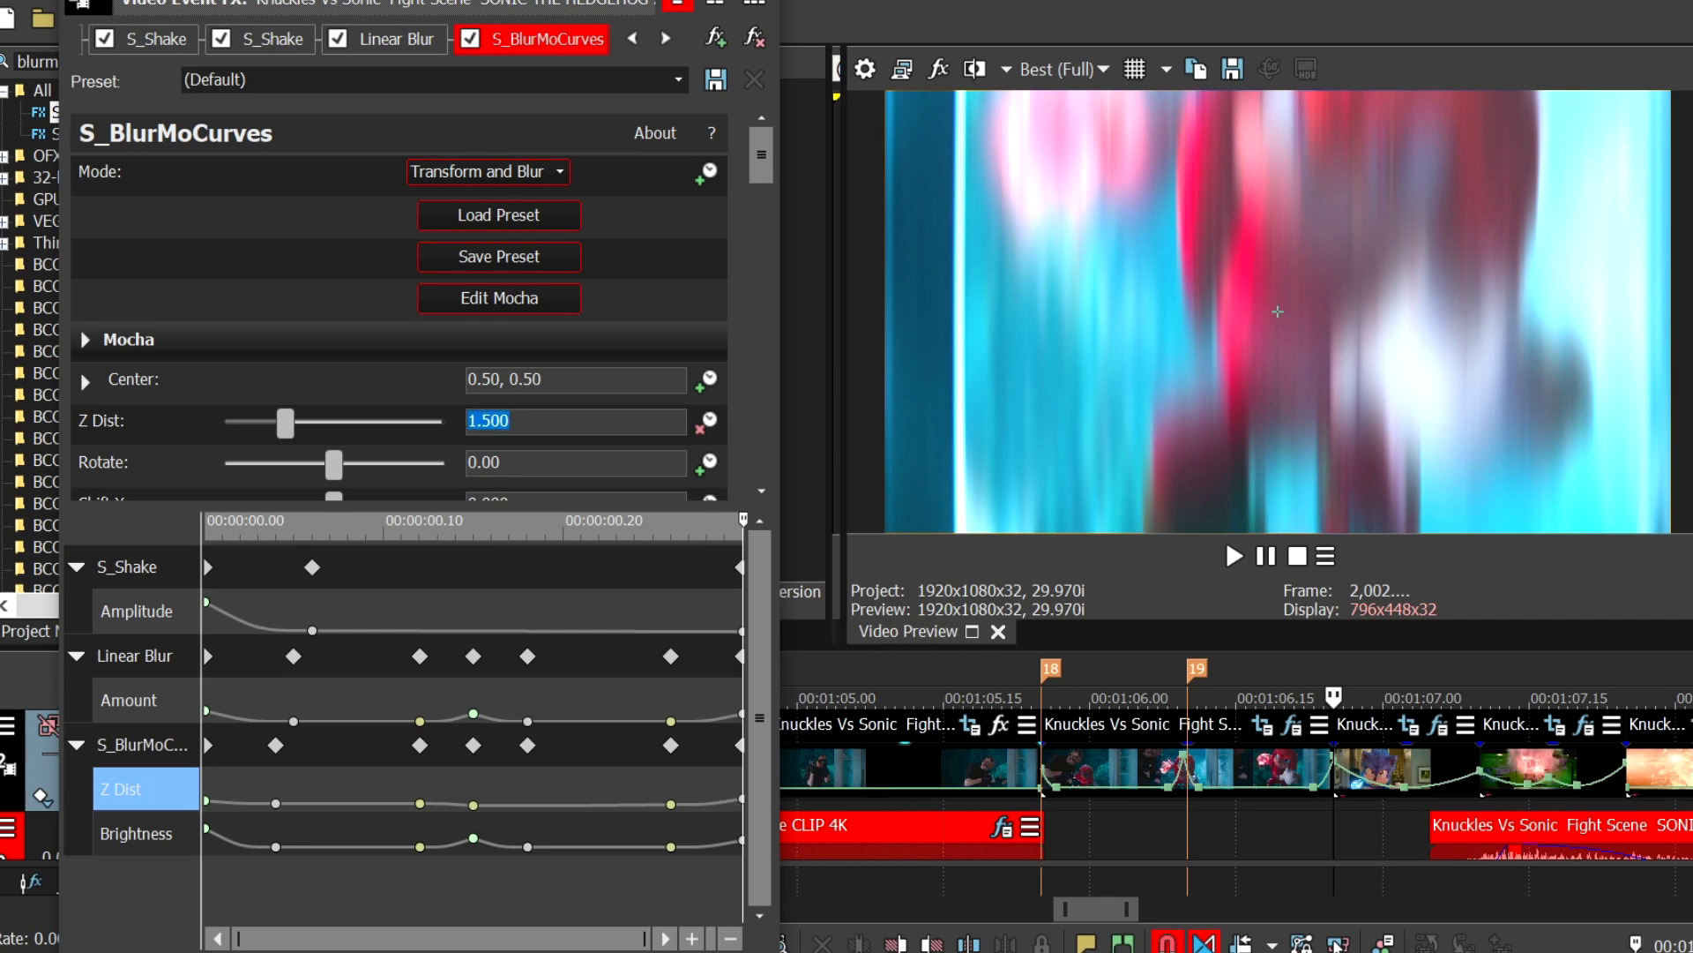
Step: In the next clip's S_BlurMoCurves effect, set Wrap X and Wrap Y to Reflect and lower the Shutter Duration to about 0.286
{"action": "left_click", "coordinate": [760, 2]}
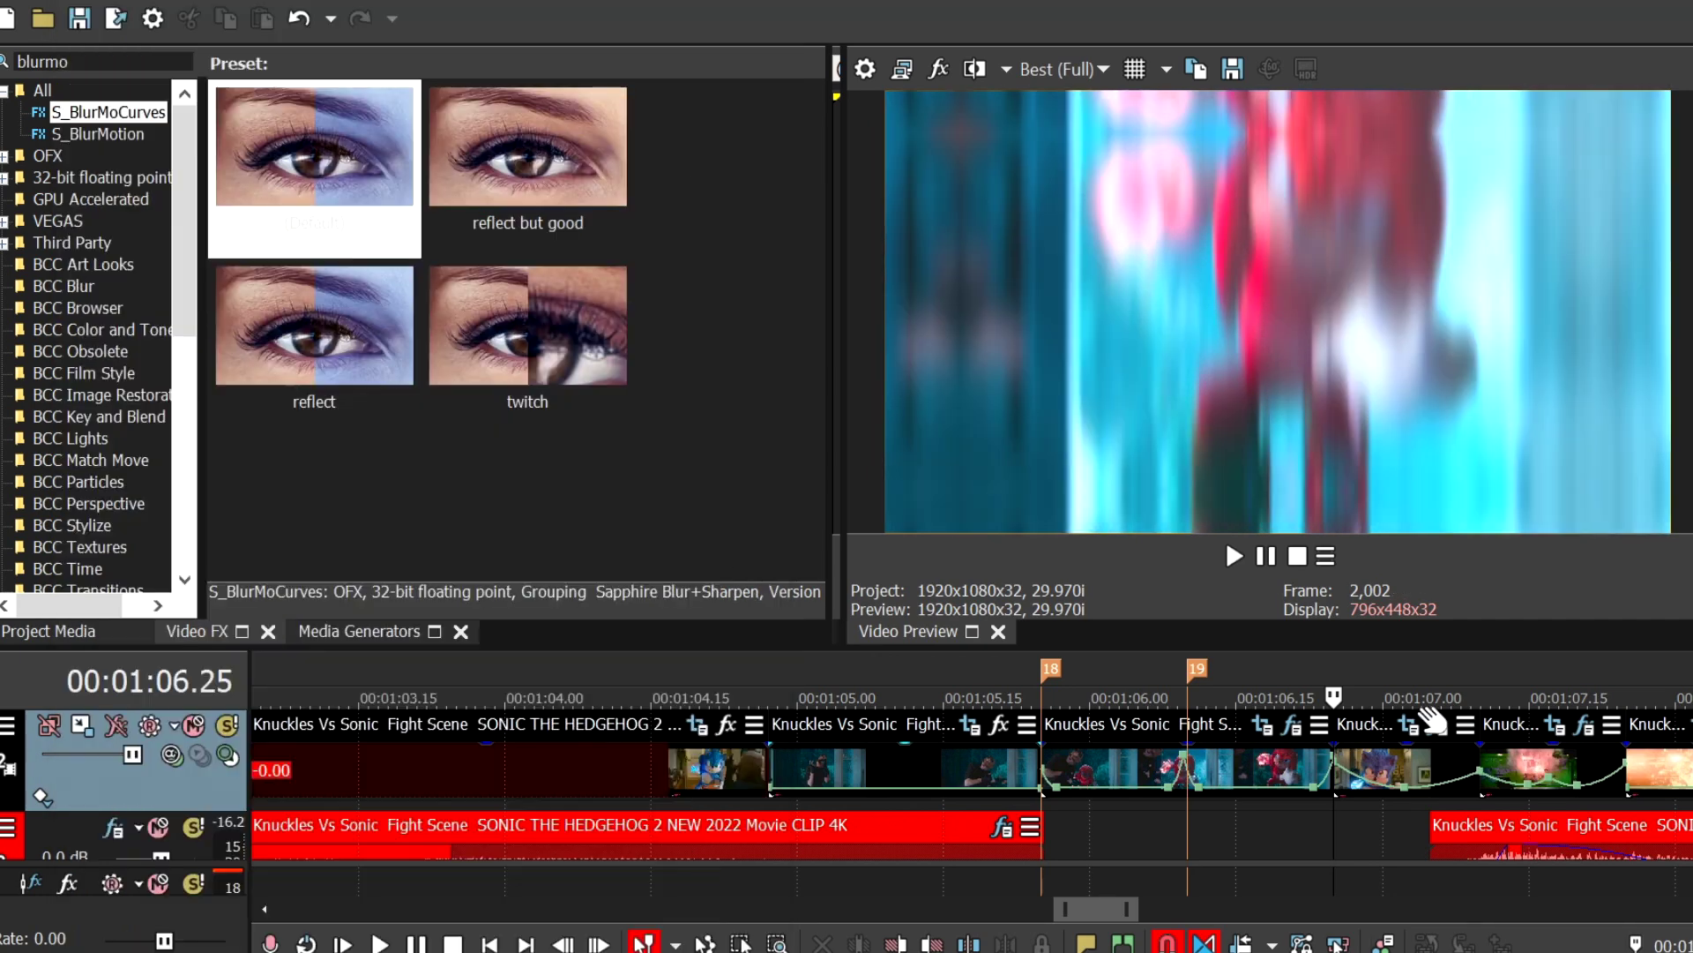
{"action": "mouse_move", "coordinate": [409, 213]}
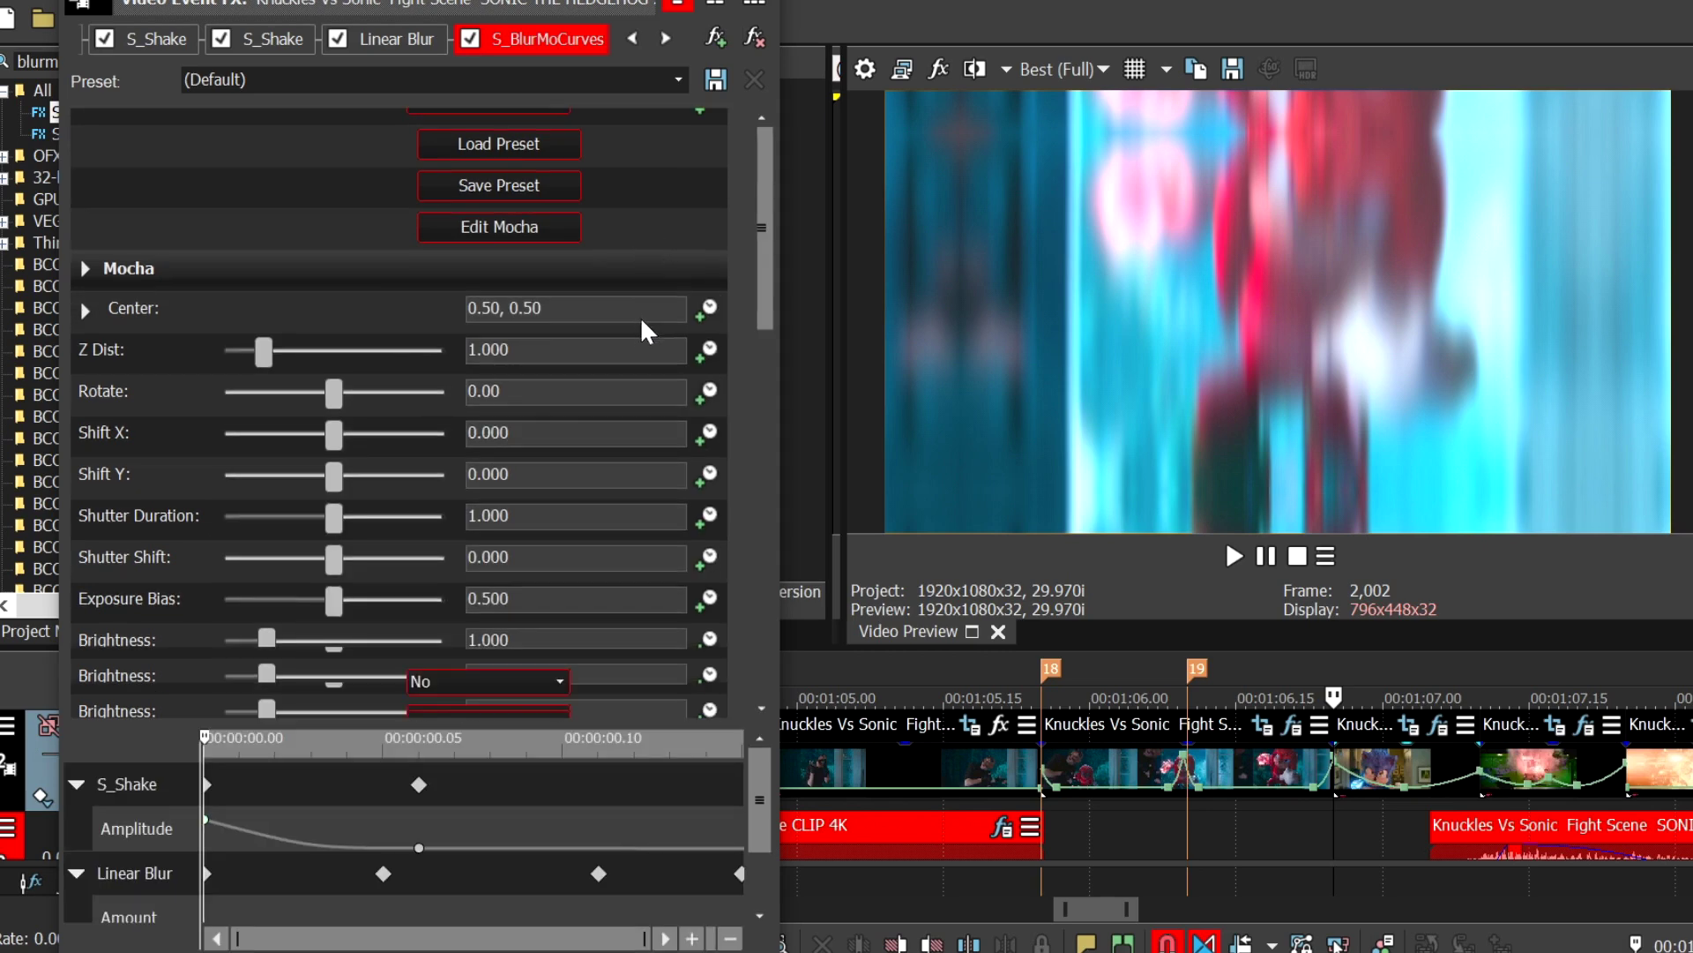
{"action": "scroll", "coordinate": [509, 584], "scroll_direction": "down", "scroll_amount": 1}
{"action": "left_click", "coordinate": [482, 649]}
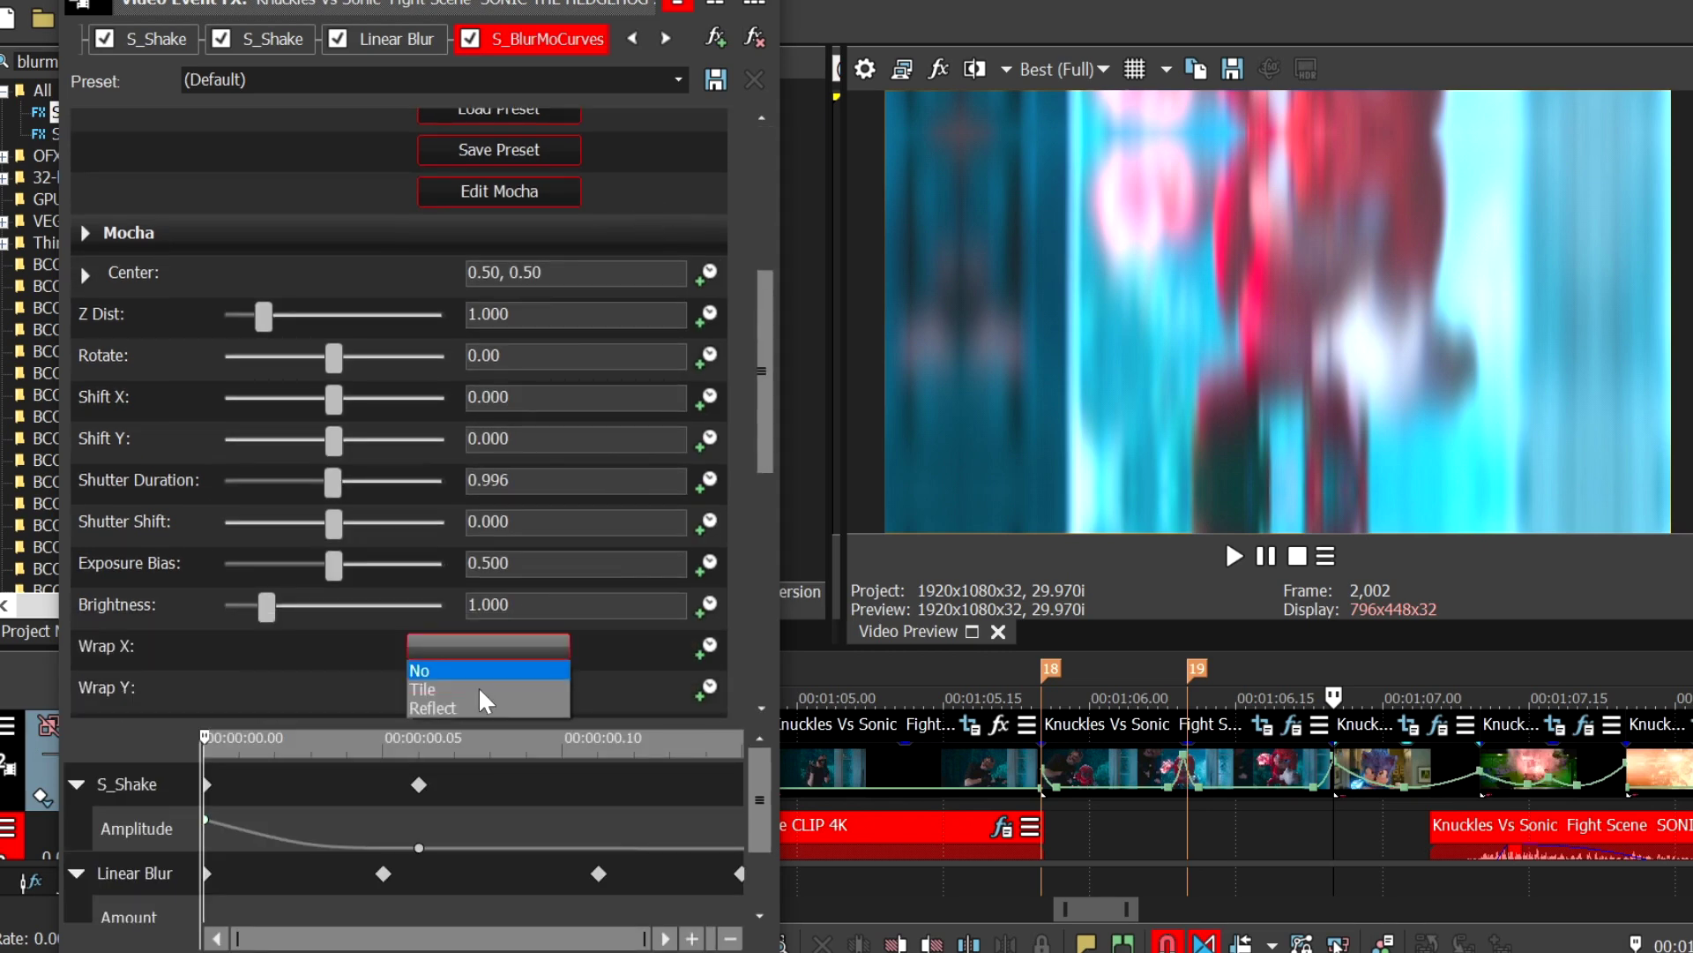
{"action": "left_click", "coordinate": [473, 704]}
{"action": "scroll", "coordinate": [321, 656], "scroll_direction": "down", "scroll_amount": 1}
{"action": "left_click", "coordinate": [443, 650]}
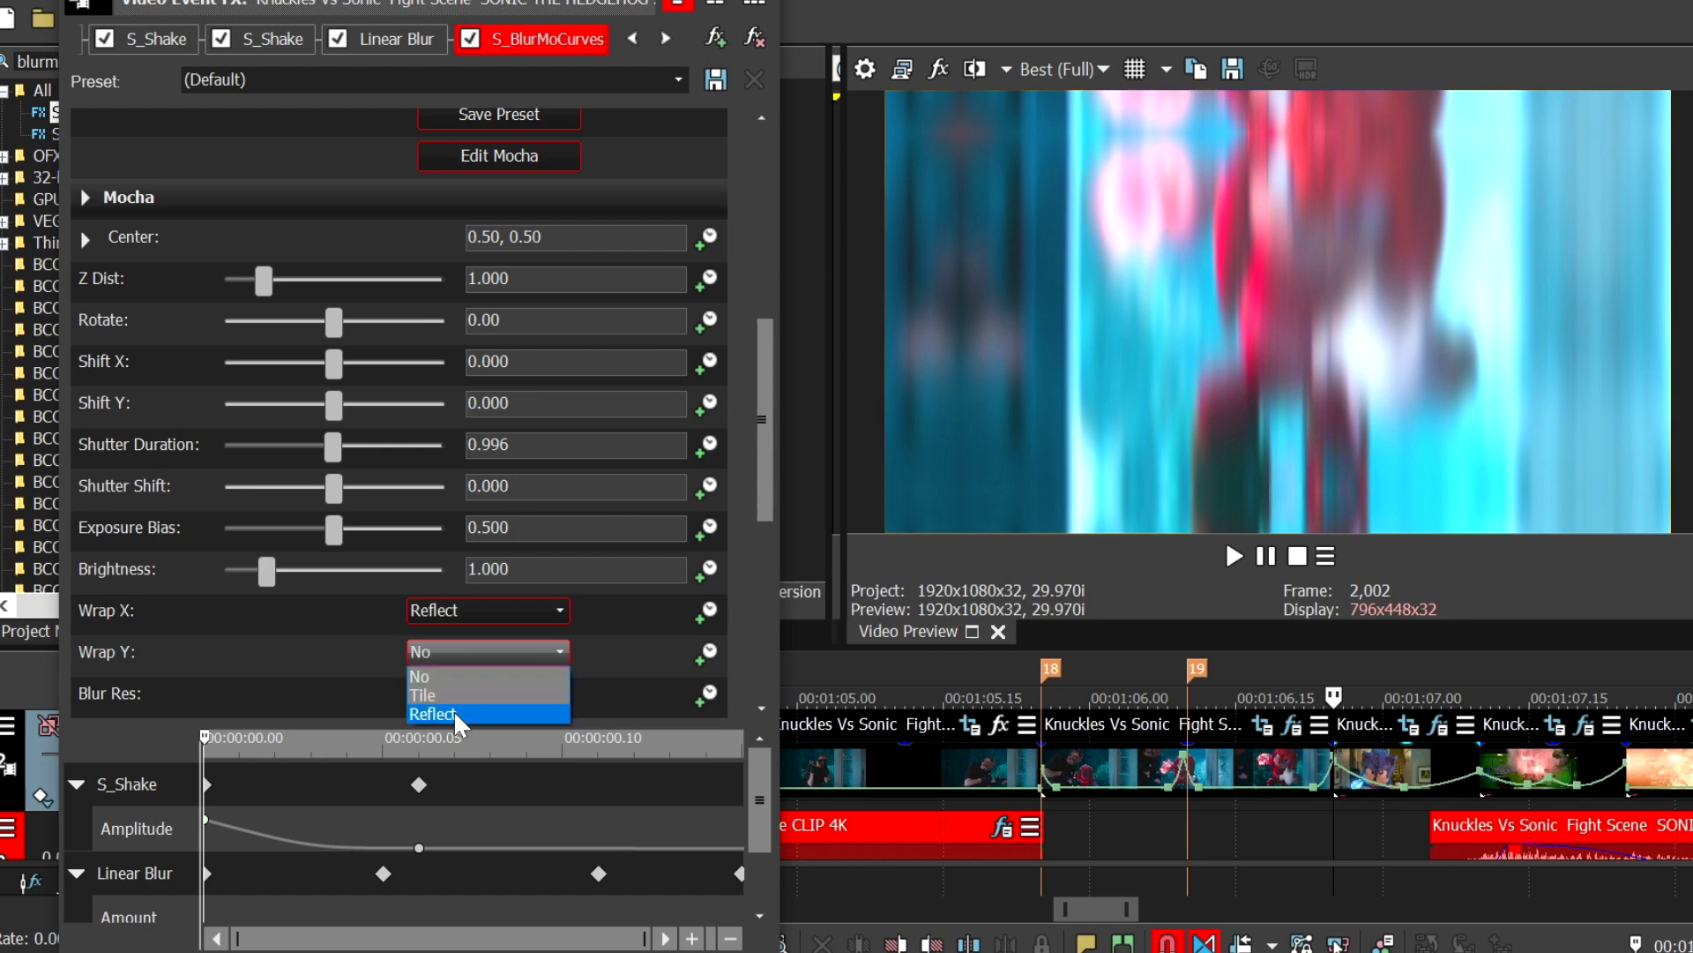
{"action": "left_click", "coordinate": [453, 711]}
{"action": "left_click", "coordinate": [252, 446]}
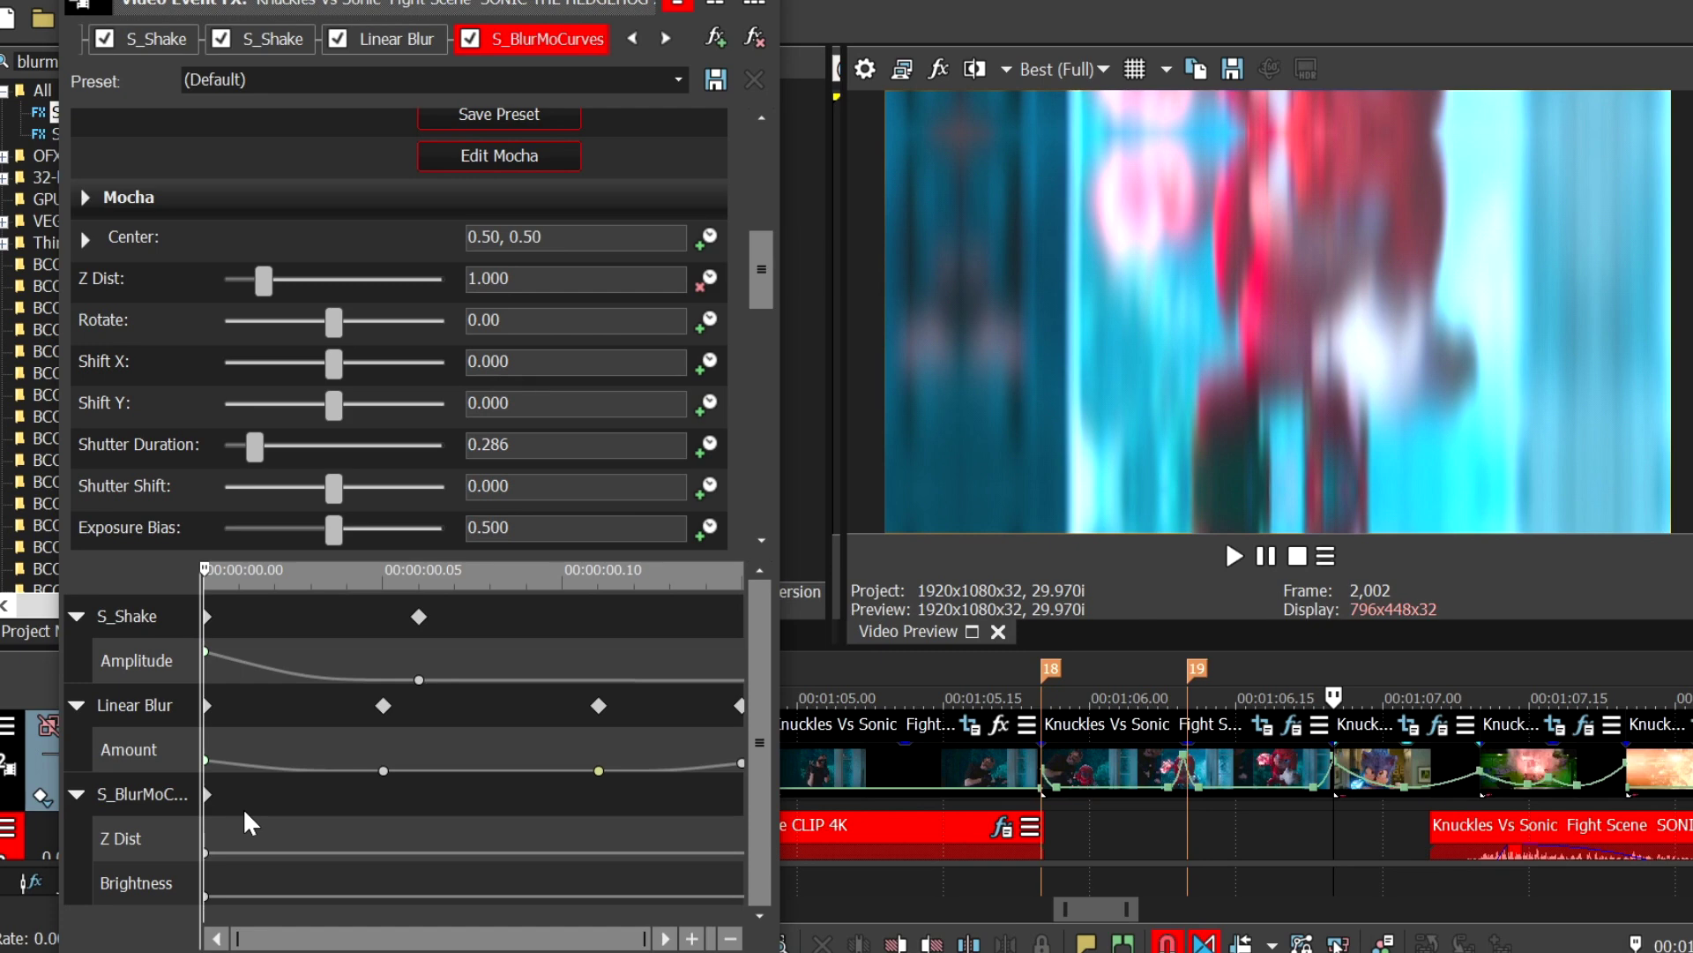
Step: Keyframe the Z Dist at 0.3 at the clip's start and 1 at 00:00:00.04, giving both keyframes a Fast Fade
{"action": "left_click", "coordinate": [150, 836]}
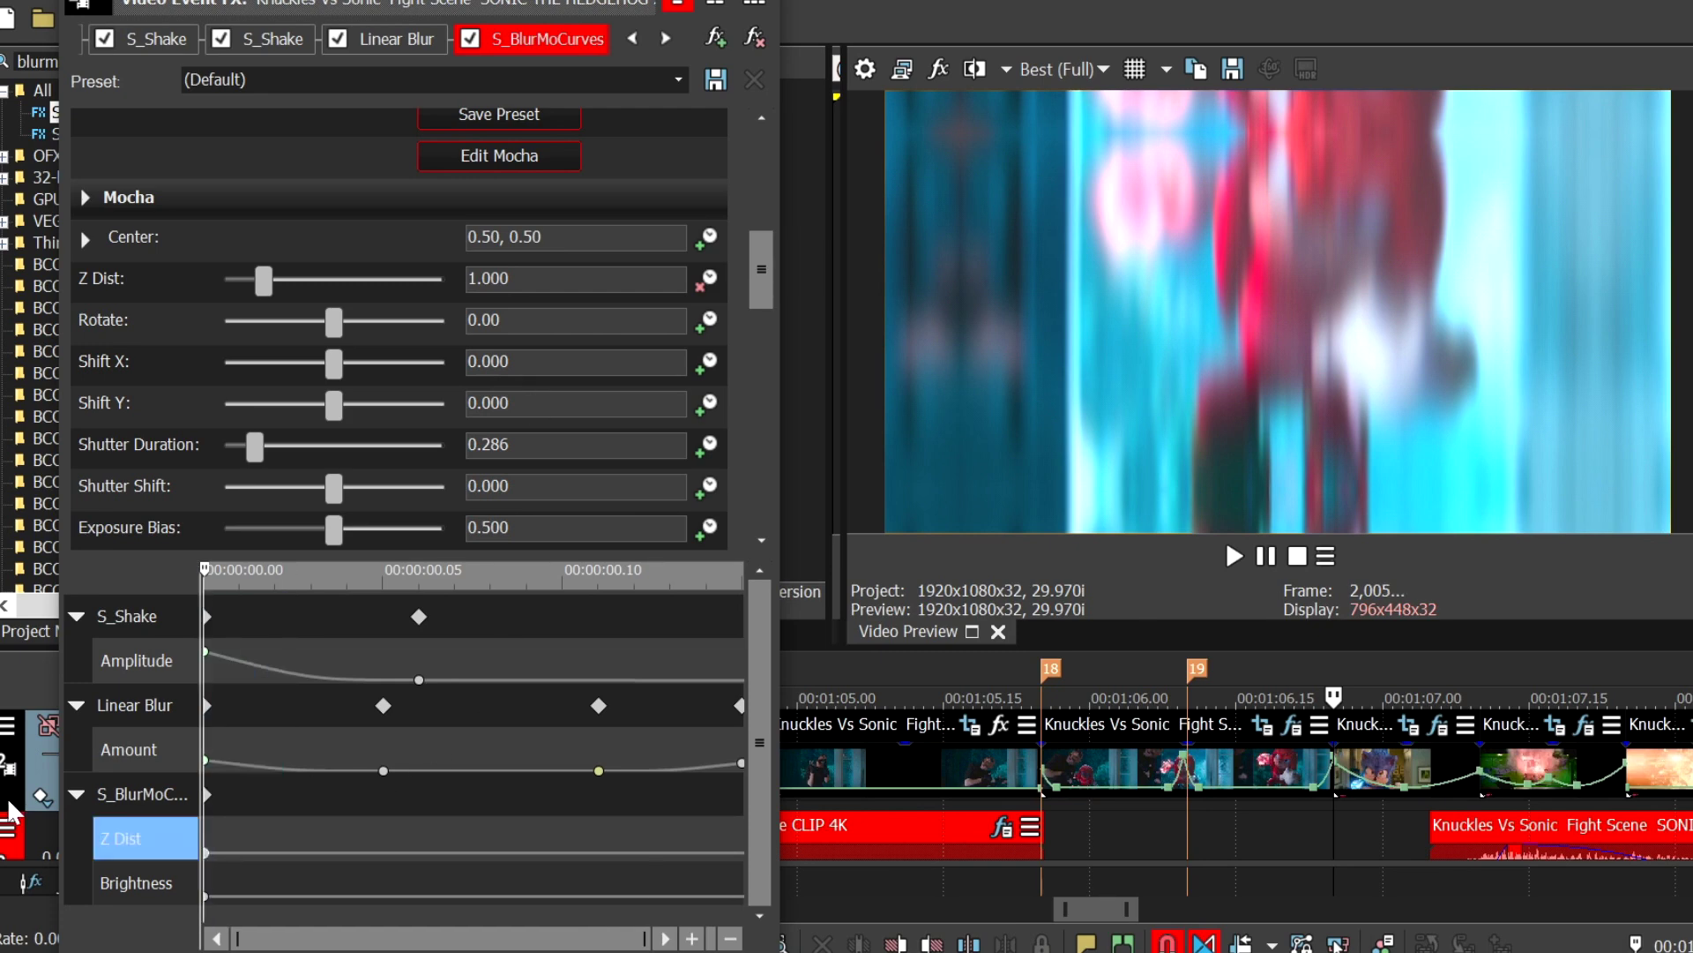
{"action": "key", "text": "space"}
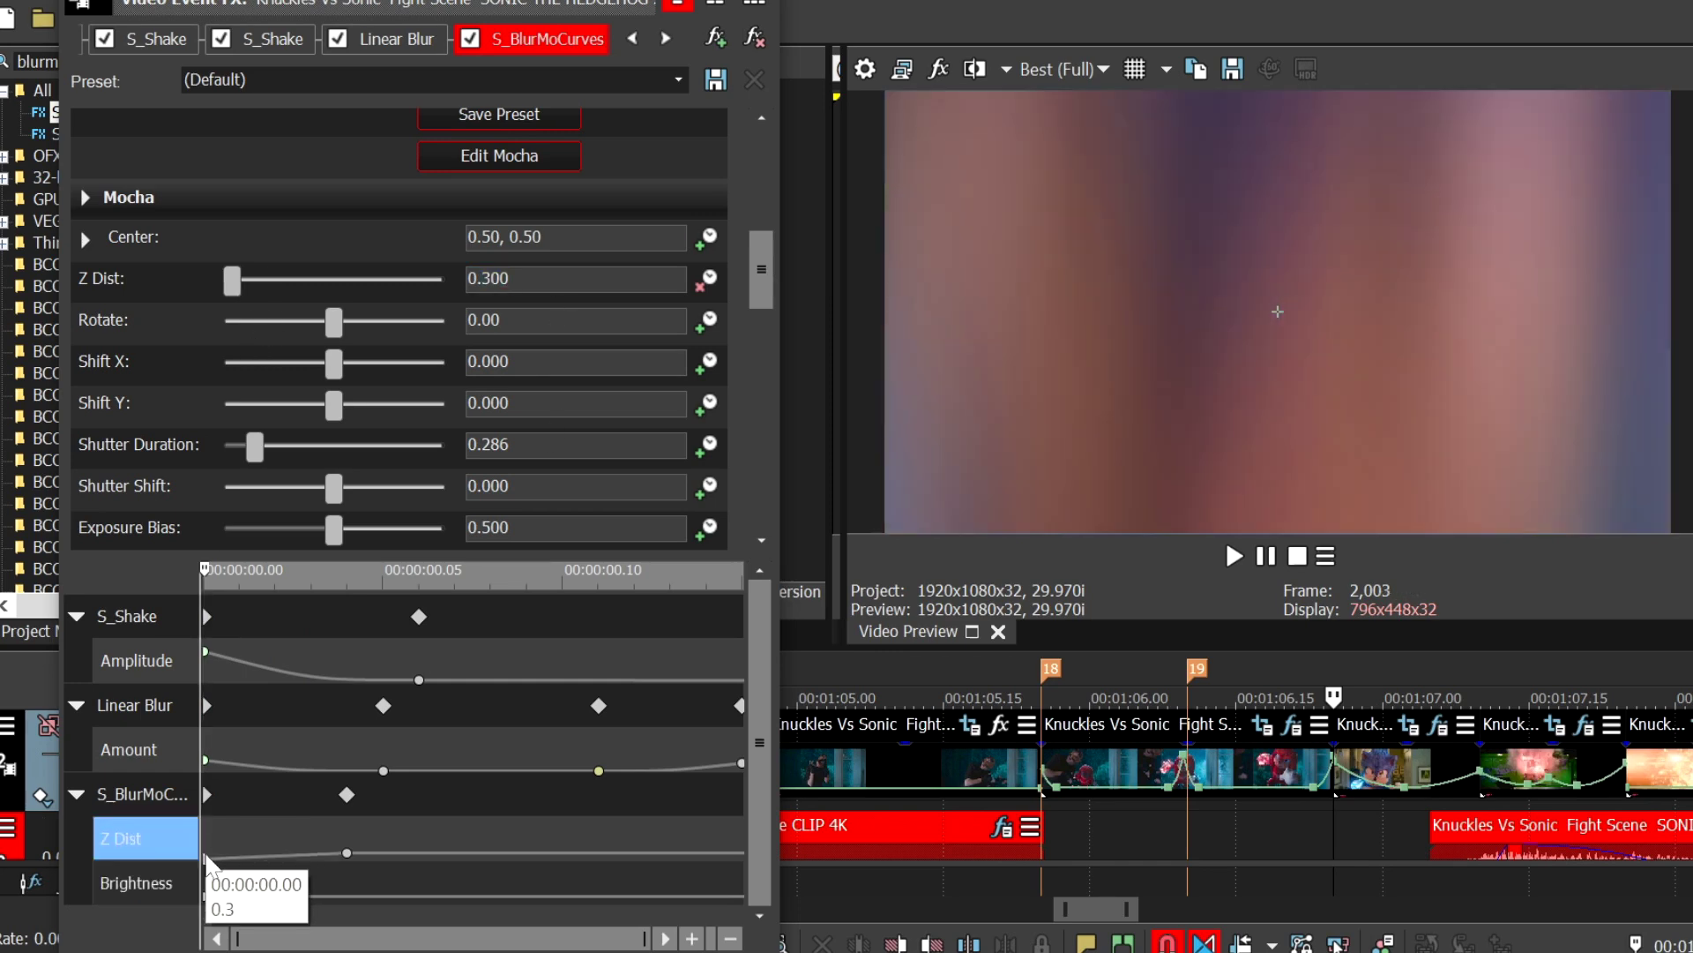
{"action": "right_click", "coordinate": [205, 856]}
{"action": "left_click", "coordinate": [270, 686]}
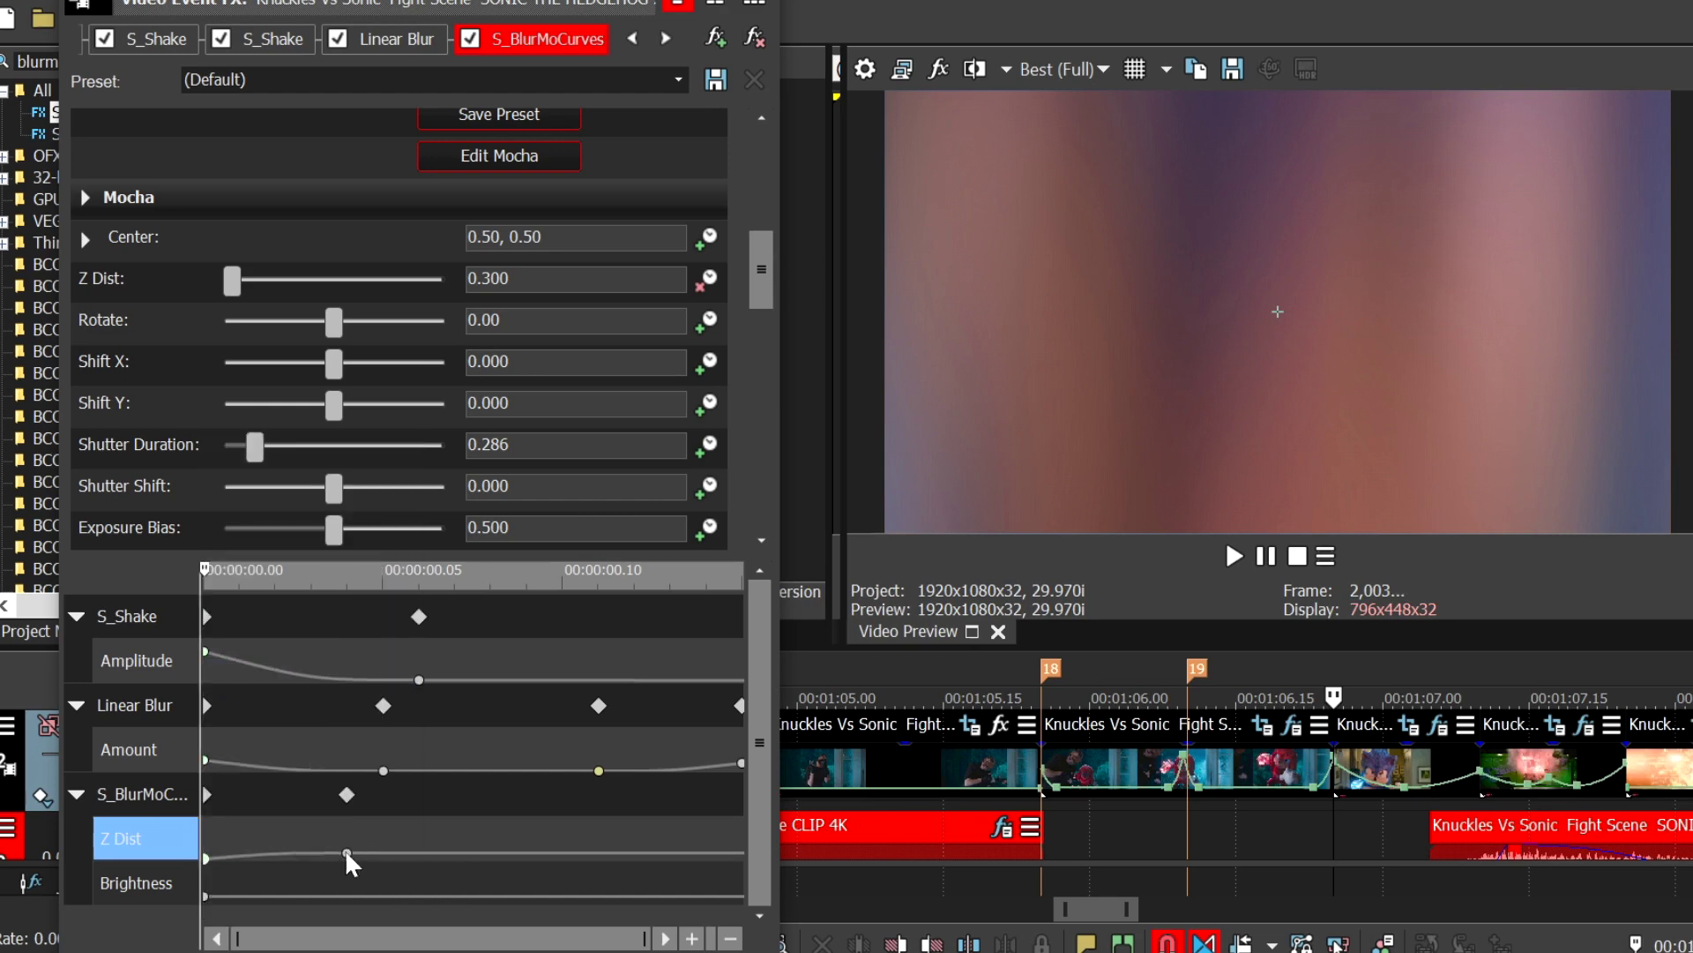
{"action": "right_click", "coordinate": [347, 853]}
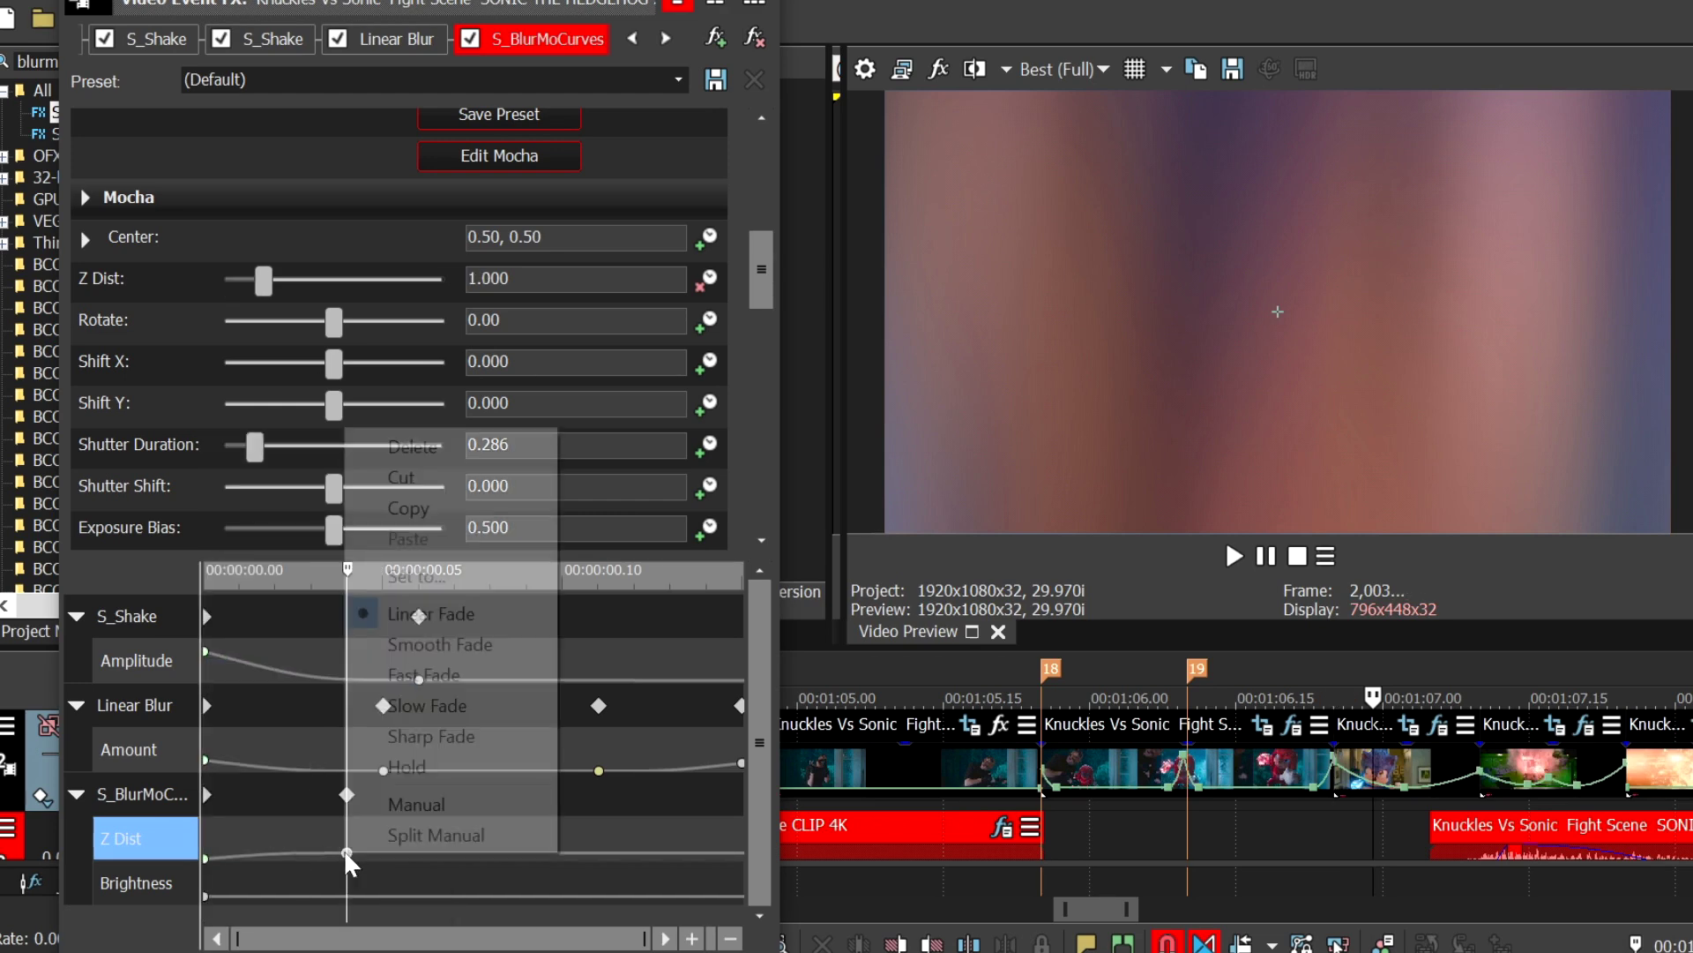
{"action": "left_click", "coordinate": [409, 683]}
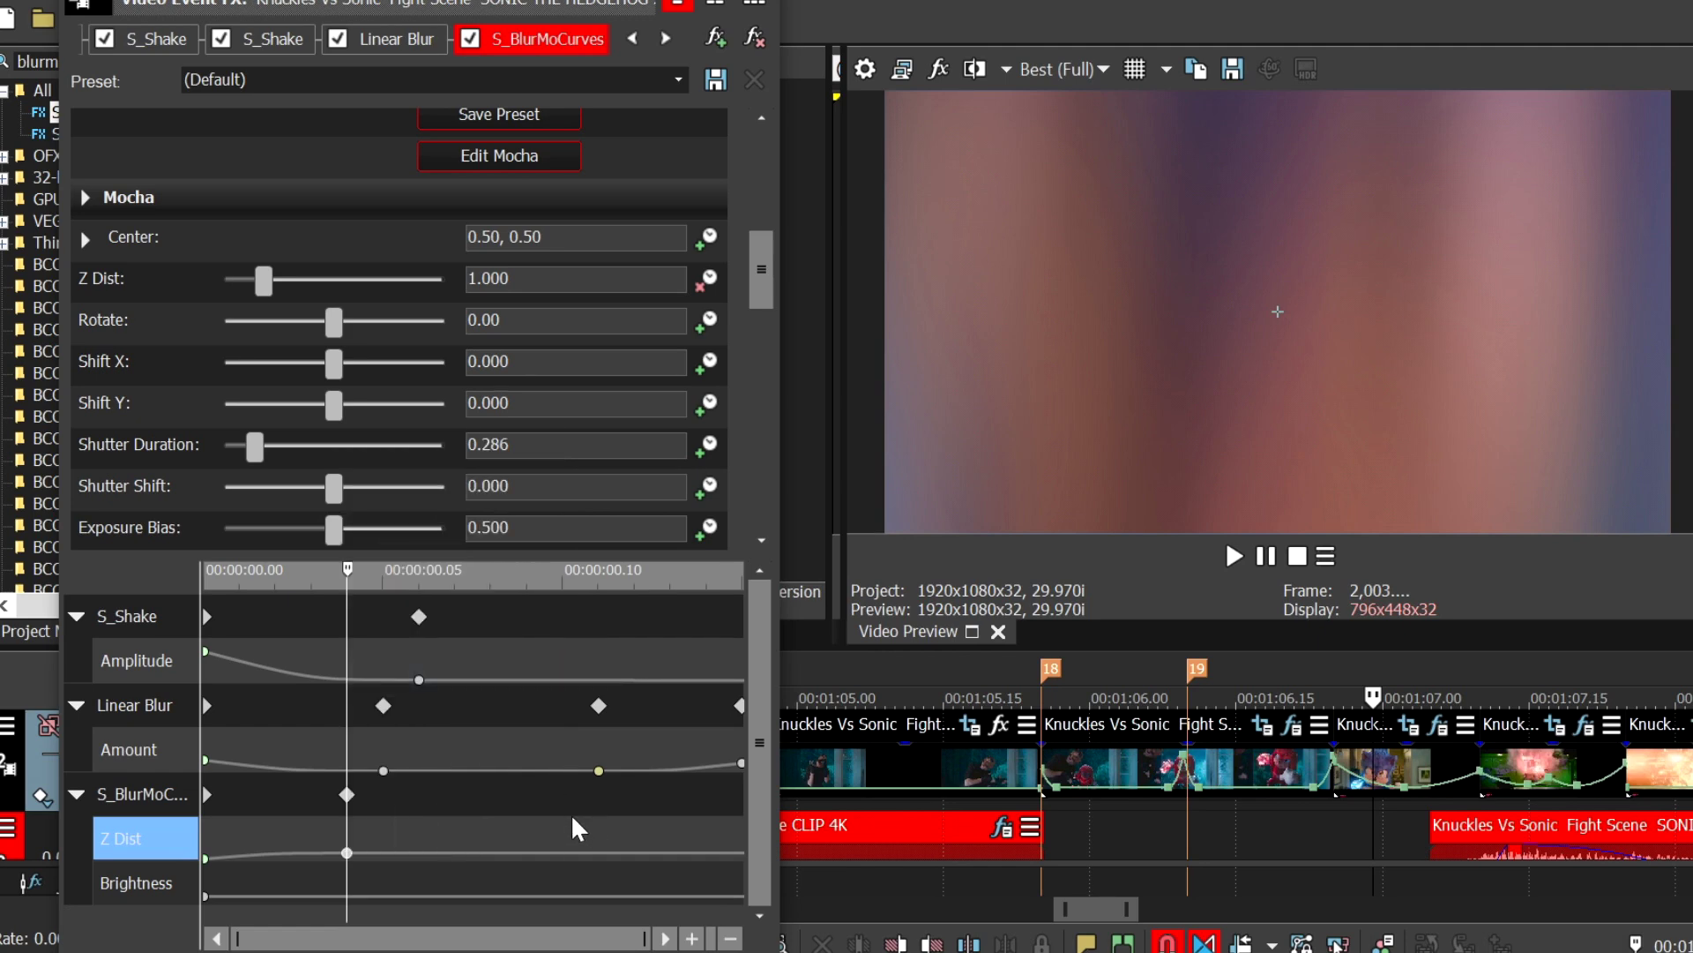
Step: Add a Z Dist keyframe of 0.95 at 00:00:00.11, in line with the Linear Blur keyframe
{"action": "left_click_drag", "start_coordinate": [634, 818], "coordinate": [544, 830]}
{"action": "left_click_drag", "start_coordinate": [978, 843], "coordinate": [1026, 845]}
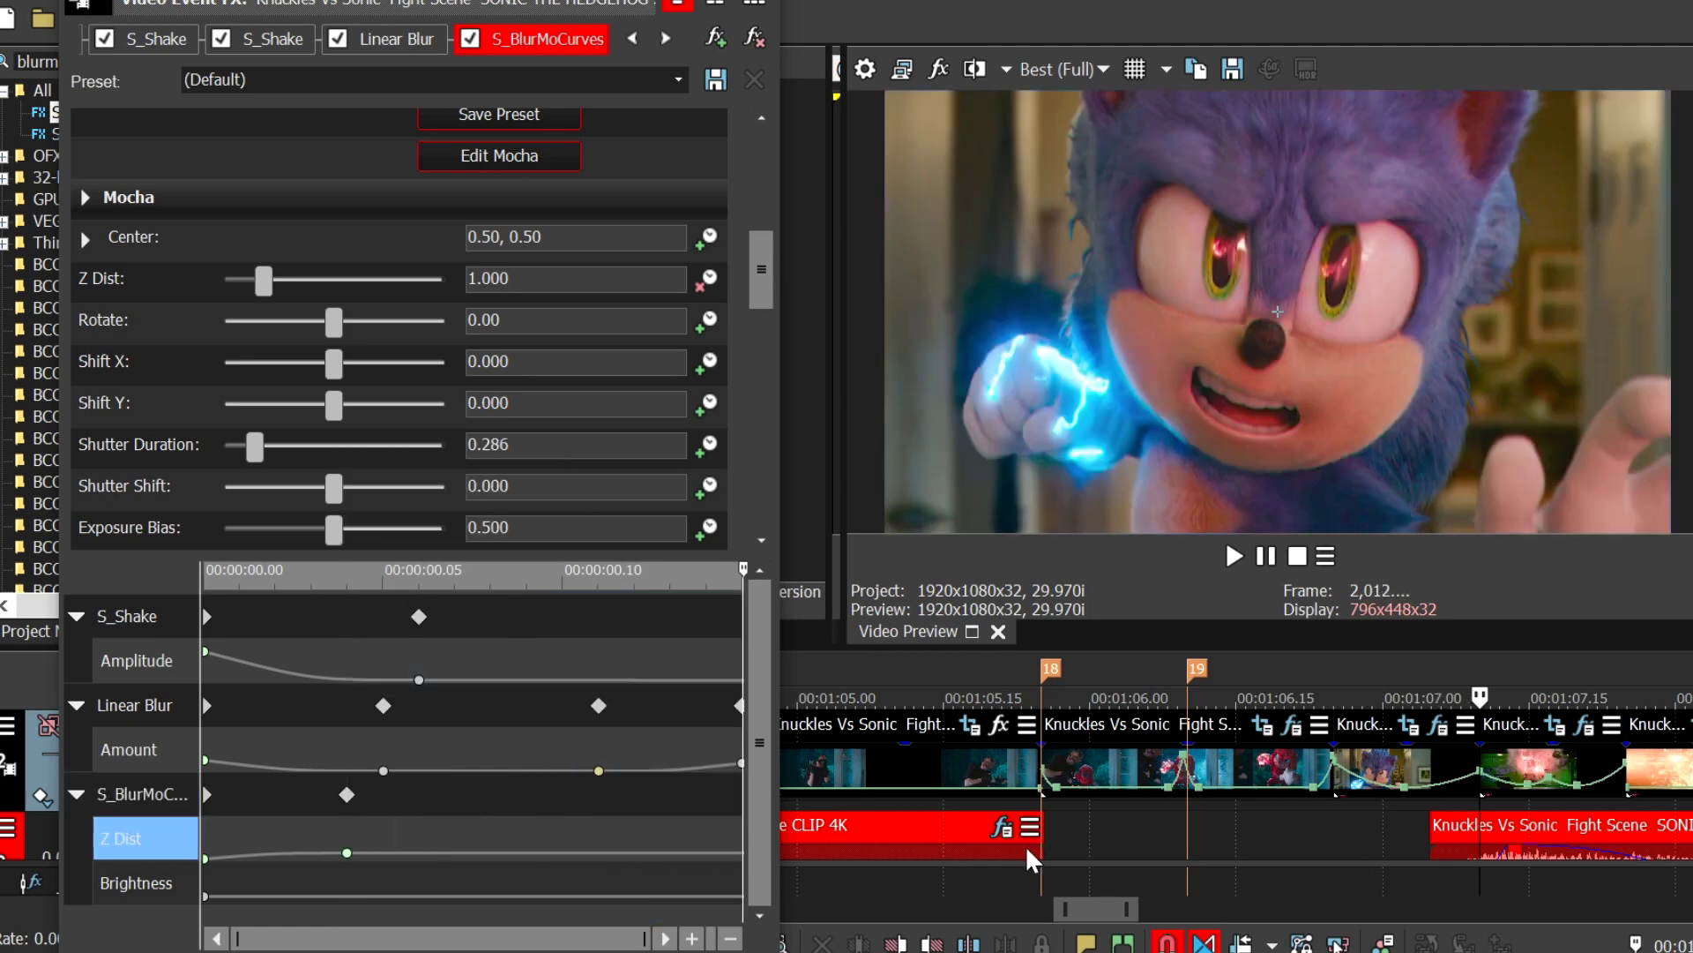
{"action": "key", "text": "Left"}
{"action": "key", "text": "Left"}
{"action": "key", "text": "Left"}
{"action": "key", "text": "Left"}
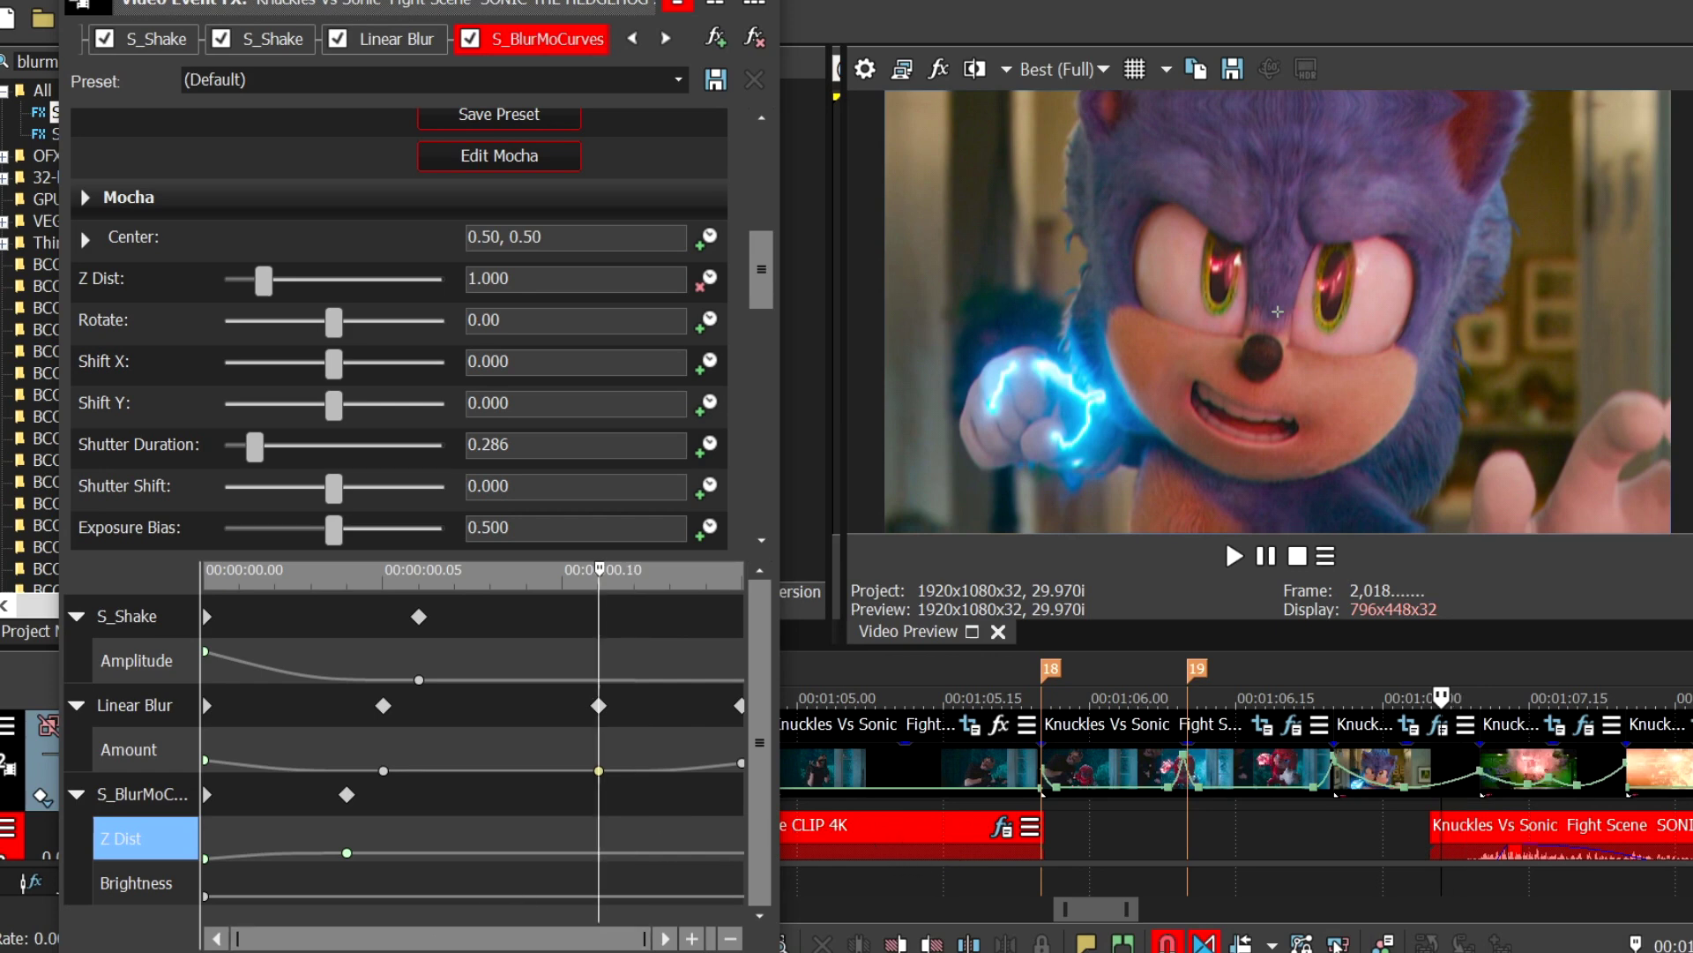
{"action": "left_click", "coordinate": [521, 280]}
{"action": "type", "text": "0.95"}
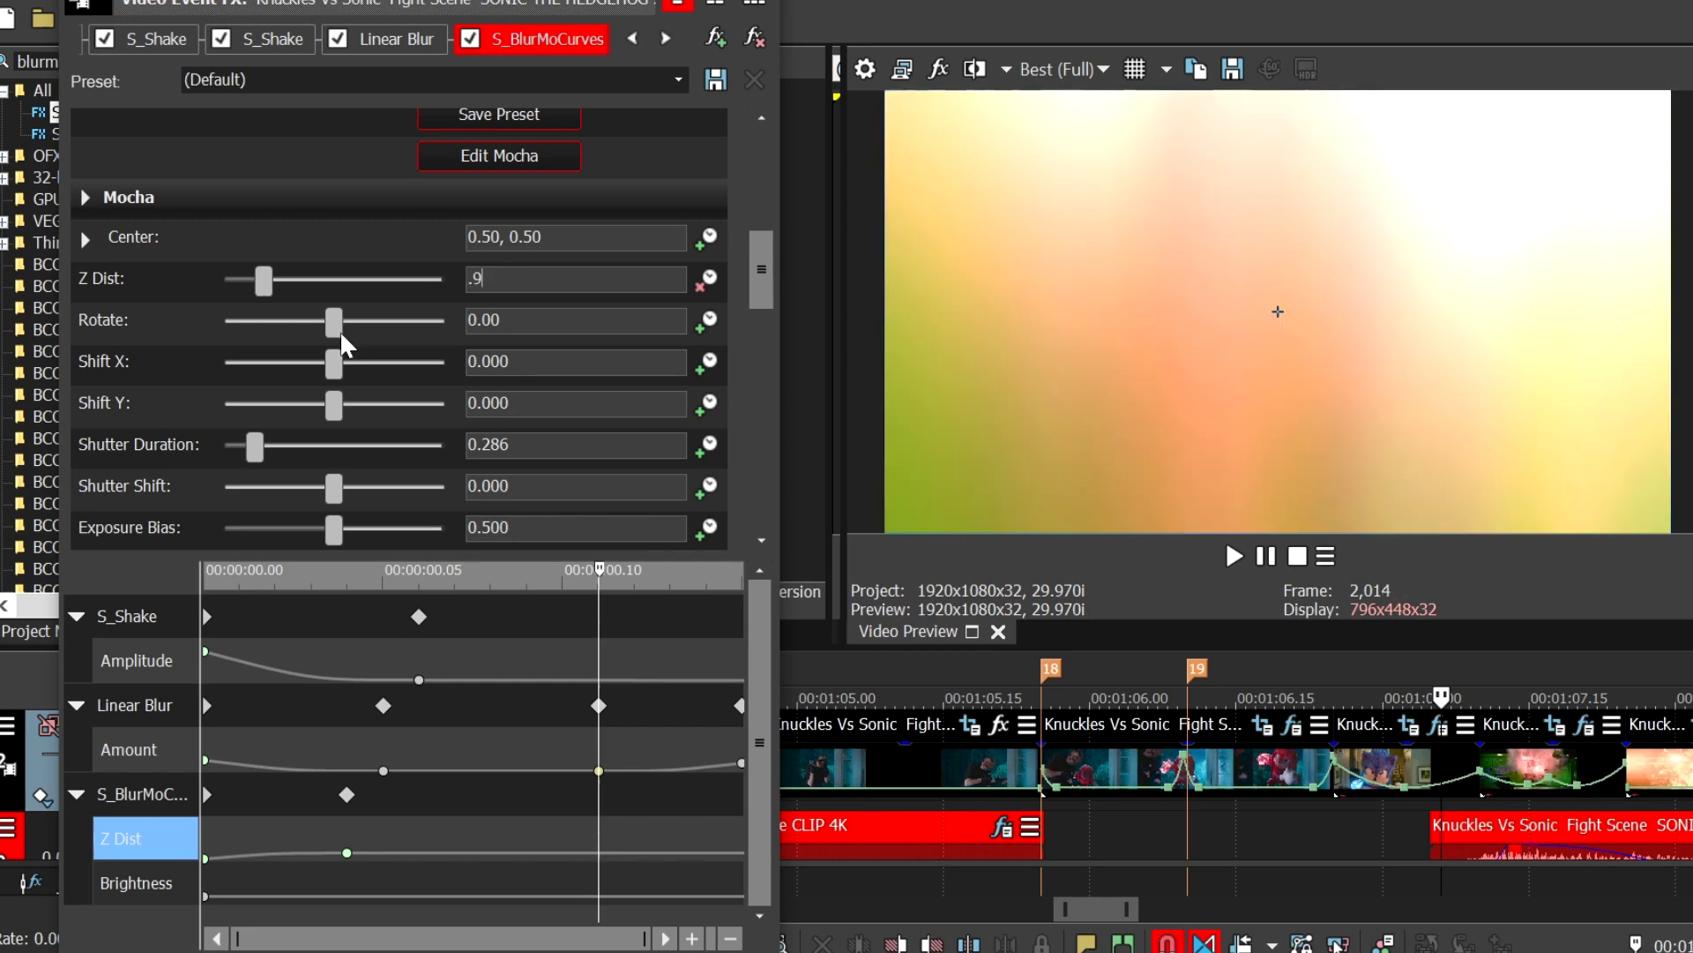
{"action": "key", "text": "Return"}
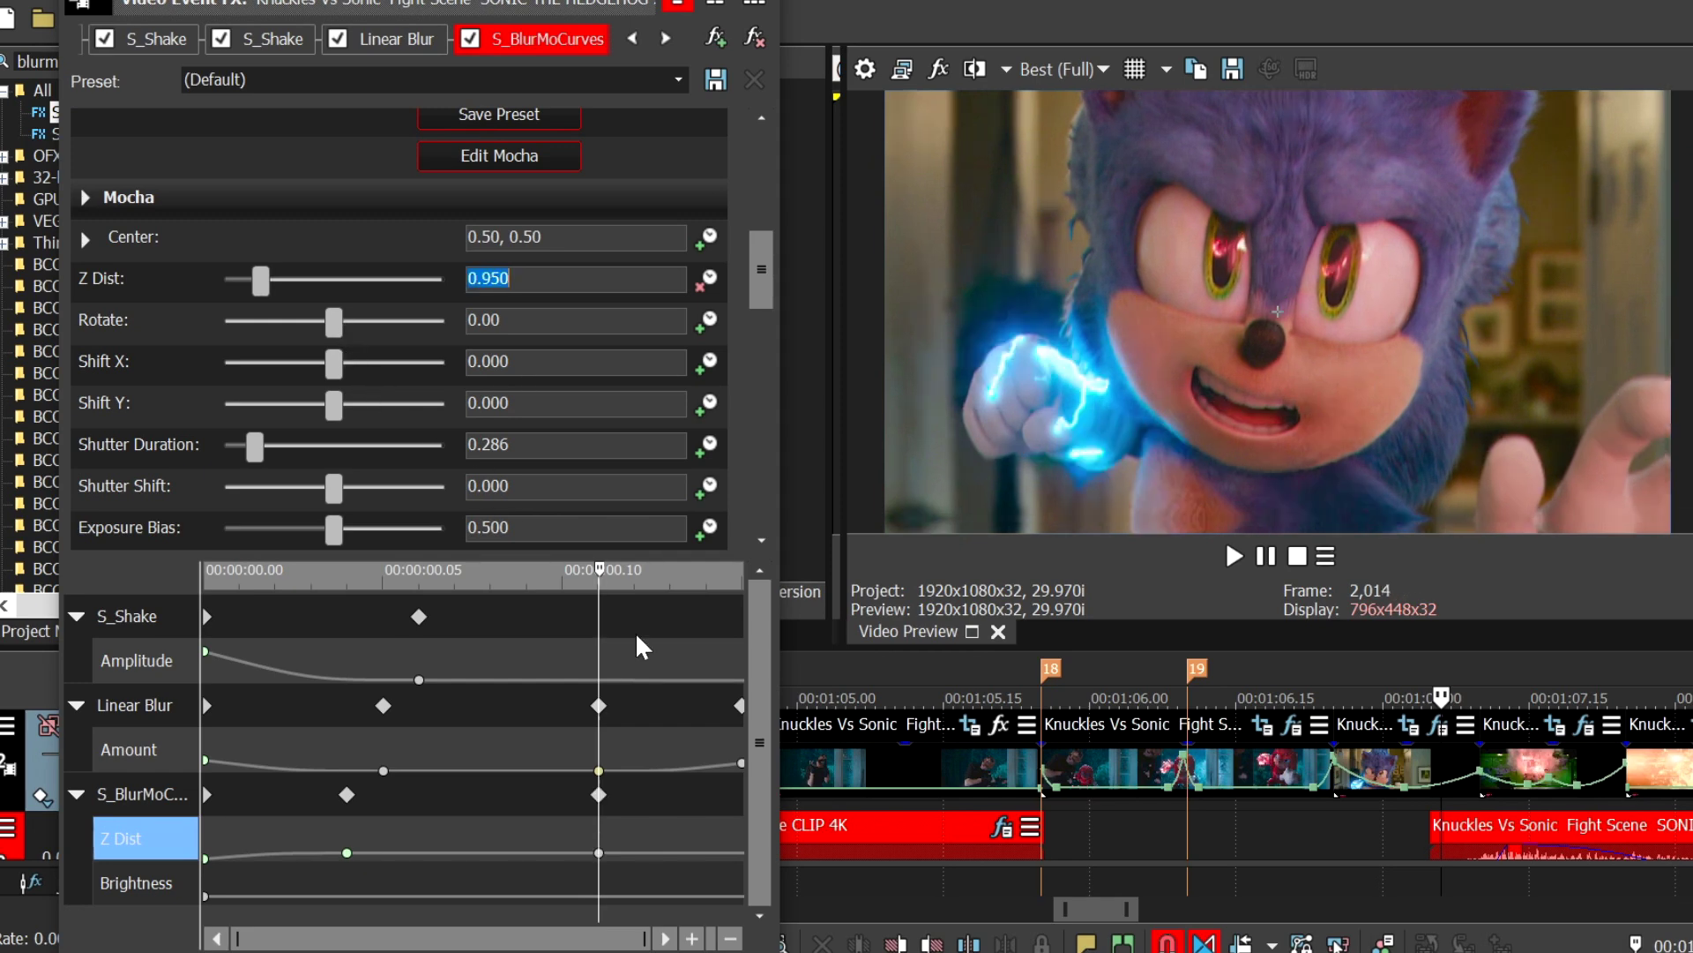
Step: Set the Z Dist to 1.5 at the clip's end and give the Z Dist keyframe at 00:00:00.11 a Slow Fade
{"action": "left_click", "coordinate": [741, 816]}
{"action": "left_click_drag", "start_coordinate": [520, 279], "coordinate": [209, 289]}
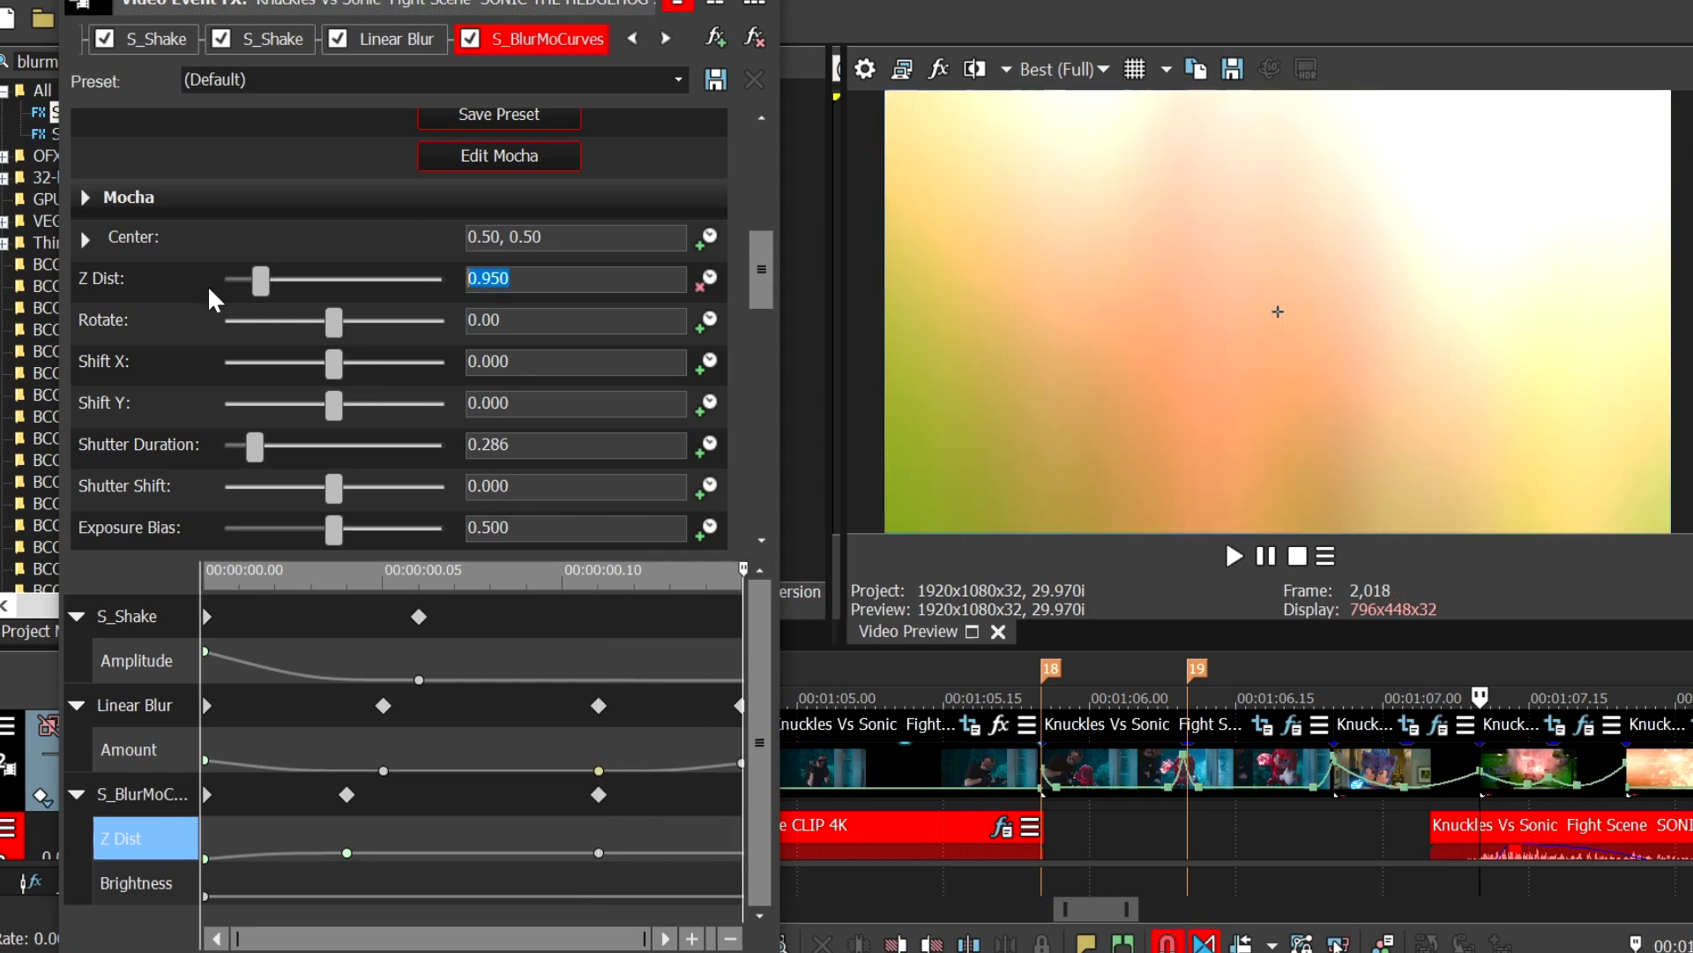
{"action": "type", "text": "1.5"}
{"action": "key", "text": "Return"}
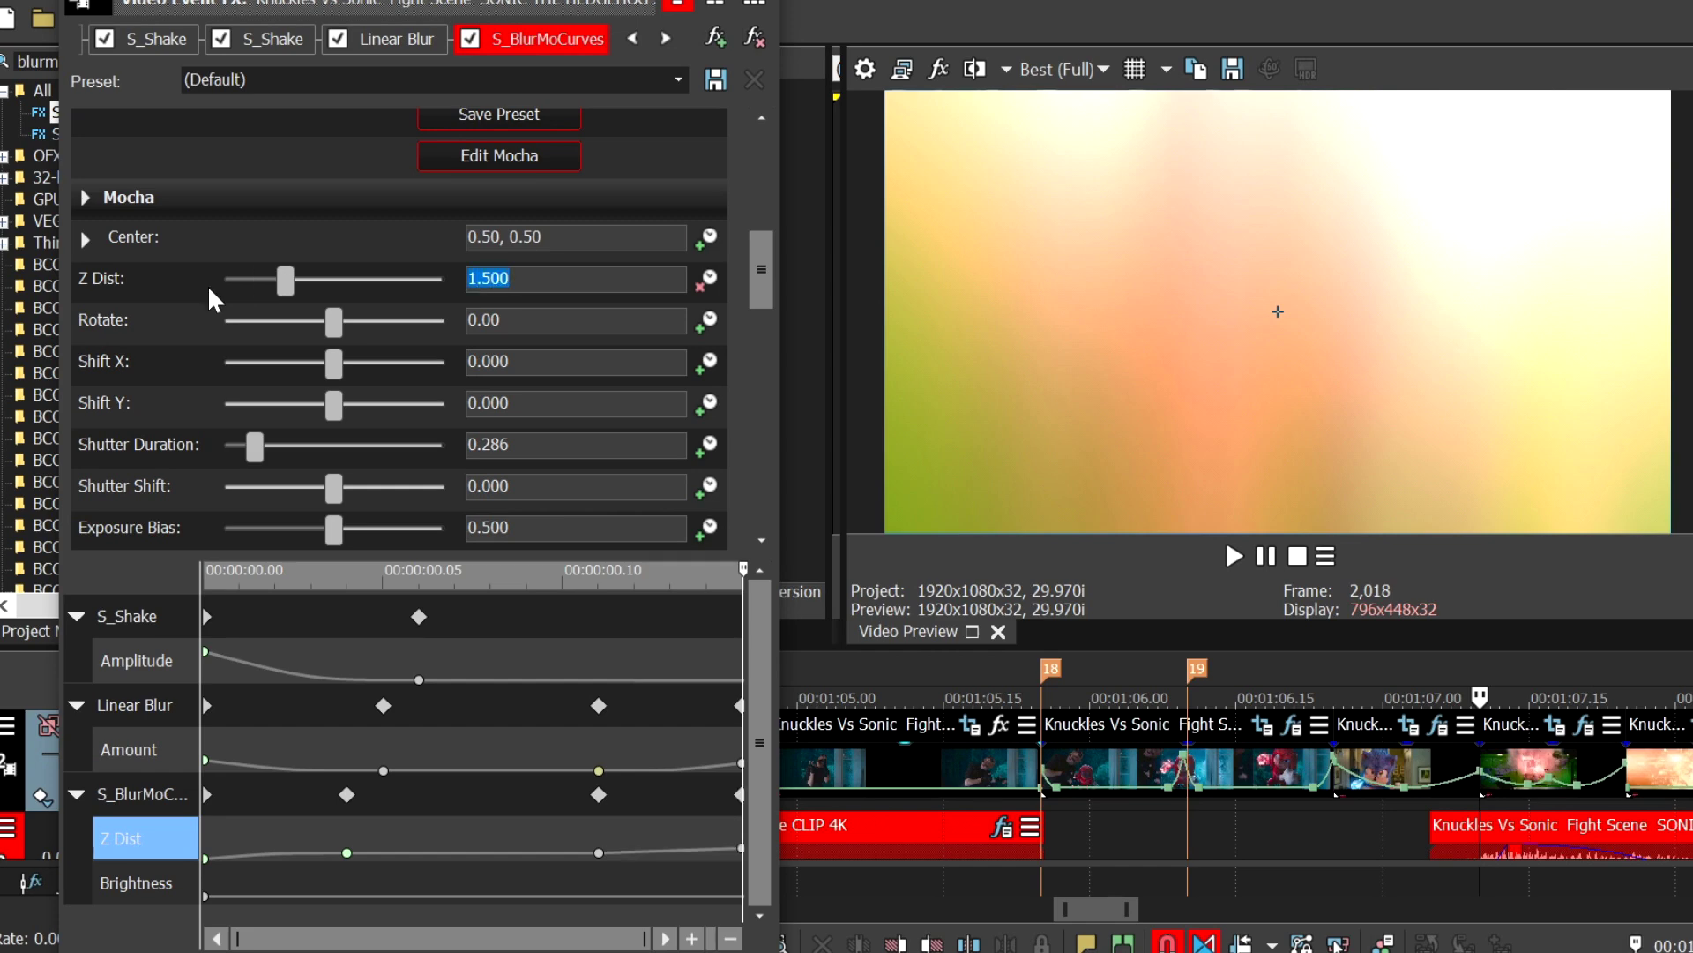
{"action": "right_click", "coordinate": [601, 850]}
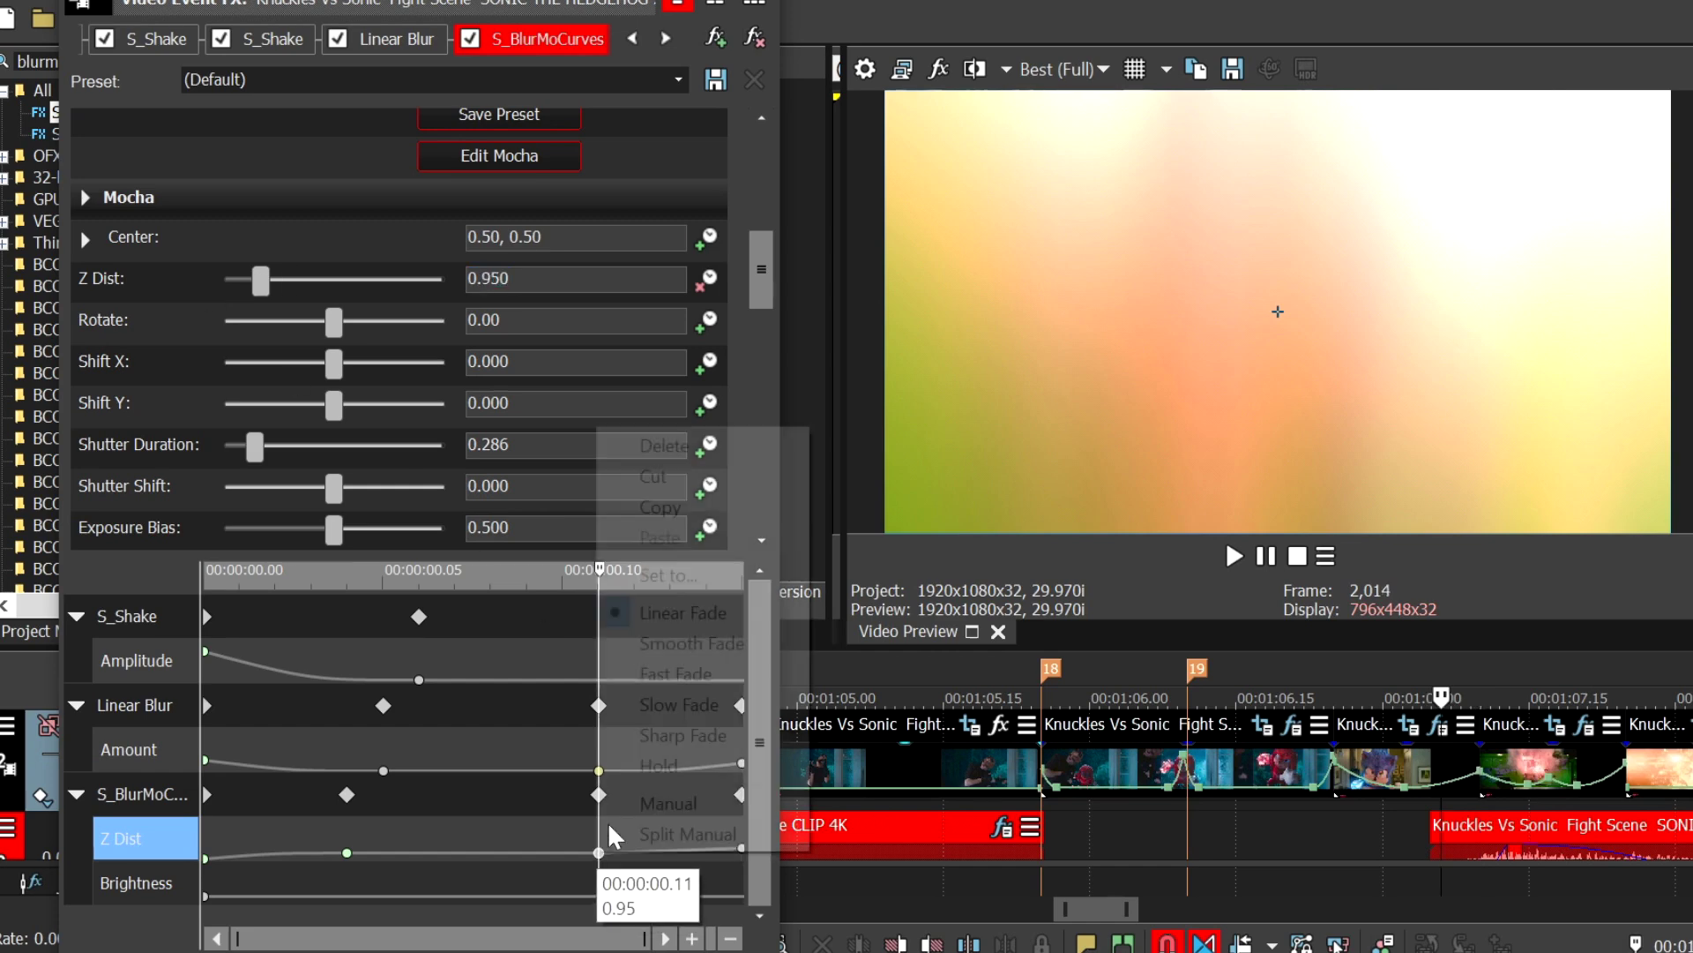
{"action": "left_click", "coordinate": [676, 704]}
Step: Set the Z Dist to 0.8 at the 00:00:00.04 keyframe
{"action": "left_click", "coordinate": [347, 794]}
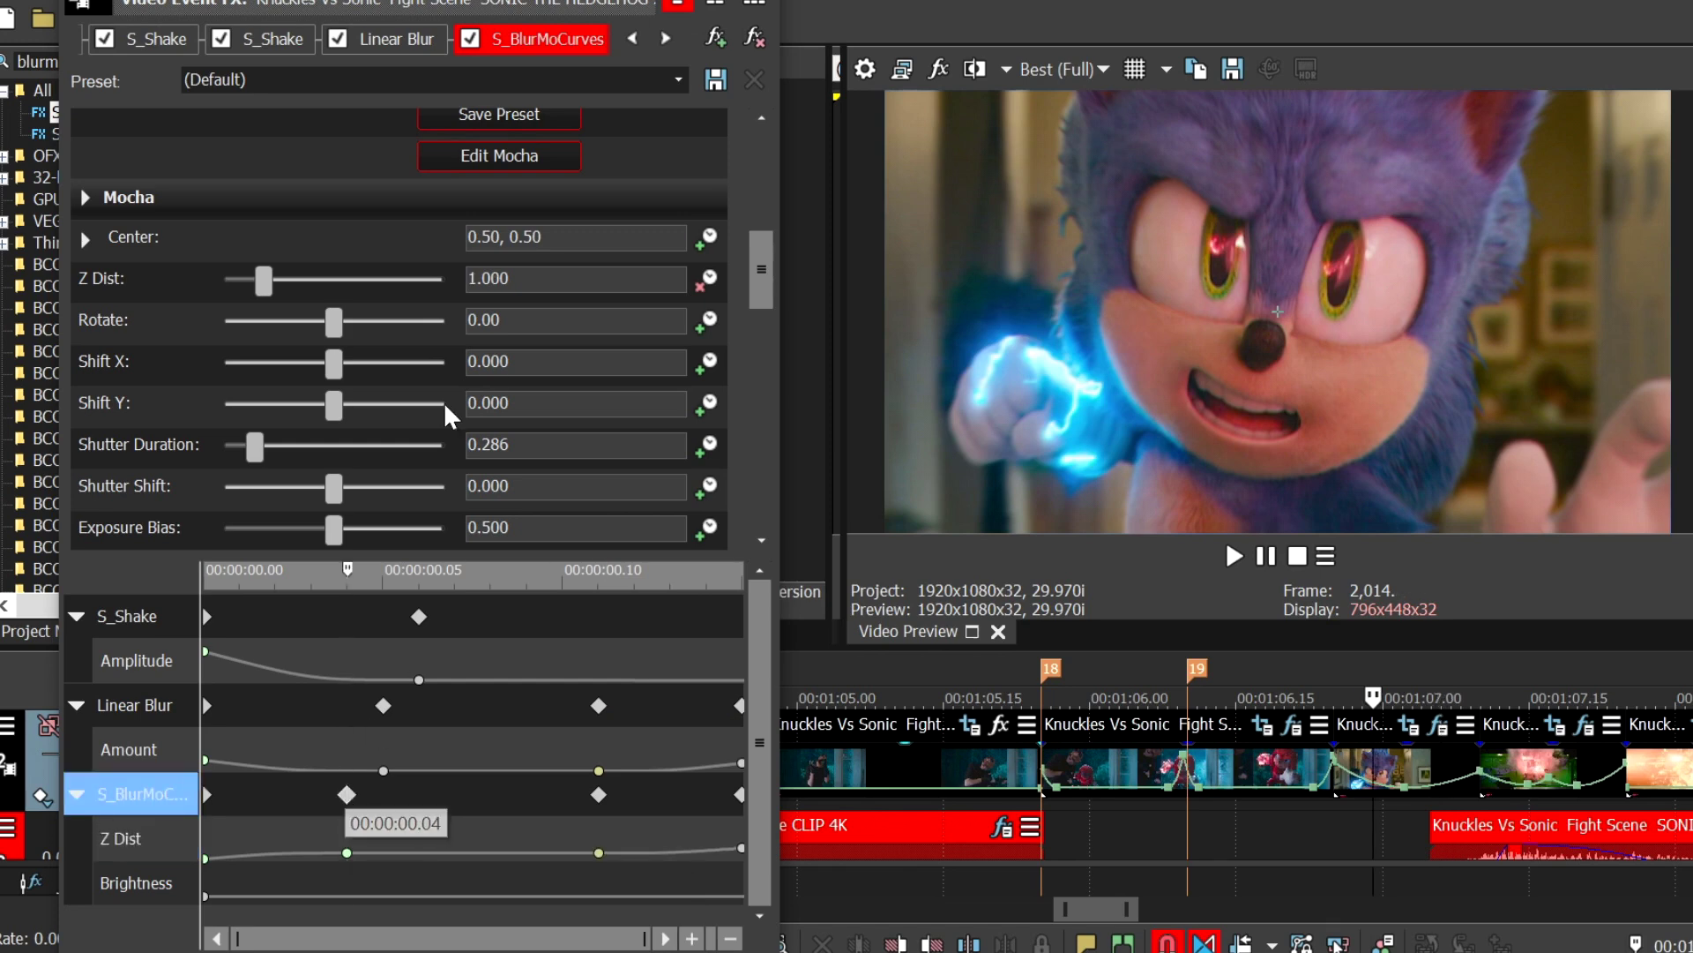
{"action": "left_click", "coordinate": [542, 279]}
{"action": "type", "text": ".8"}
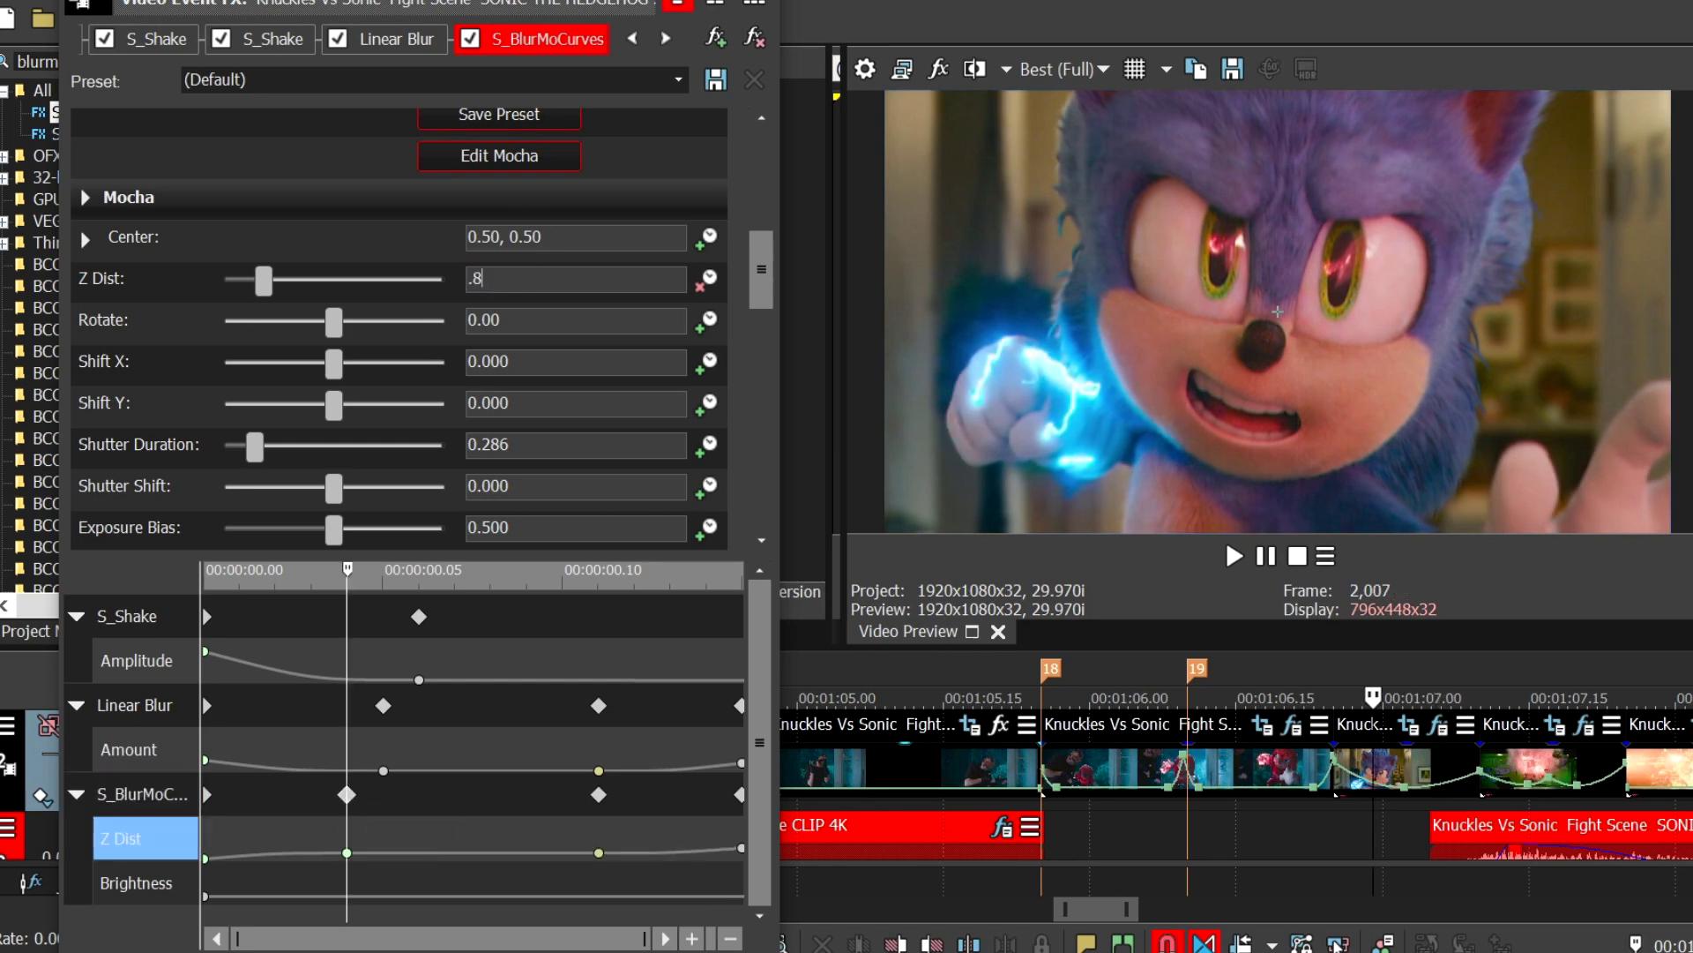
{"action": "key", "text": "Return"}
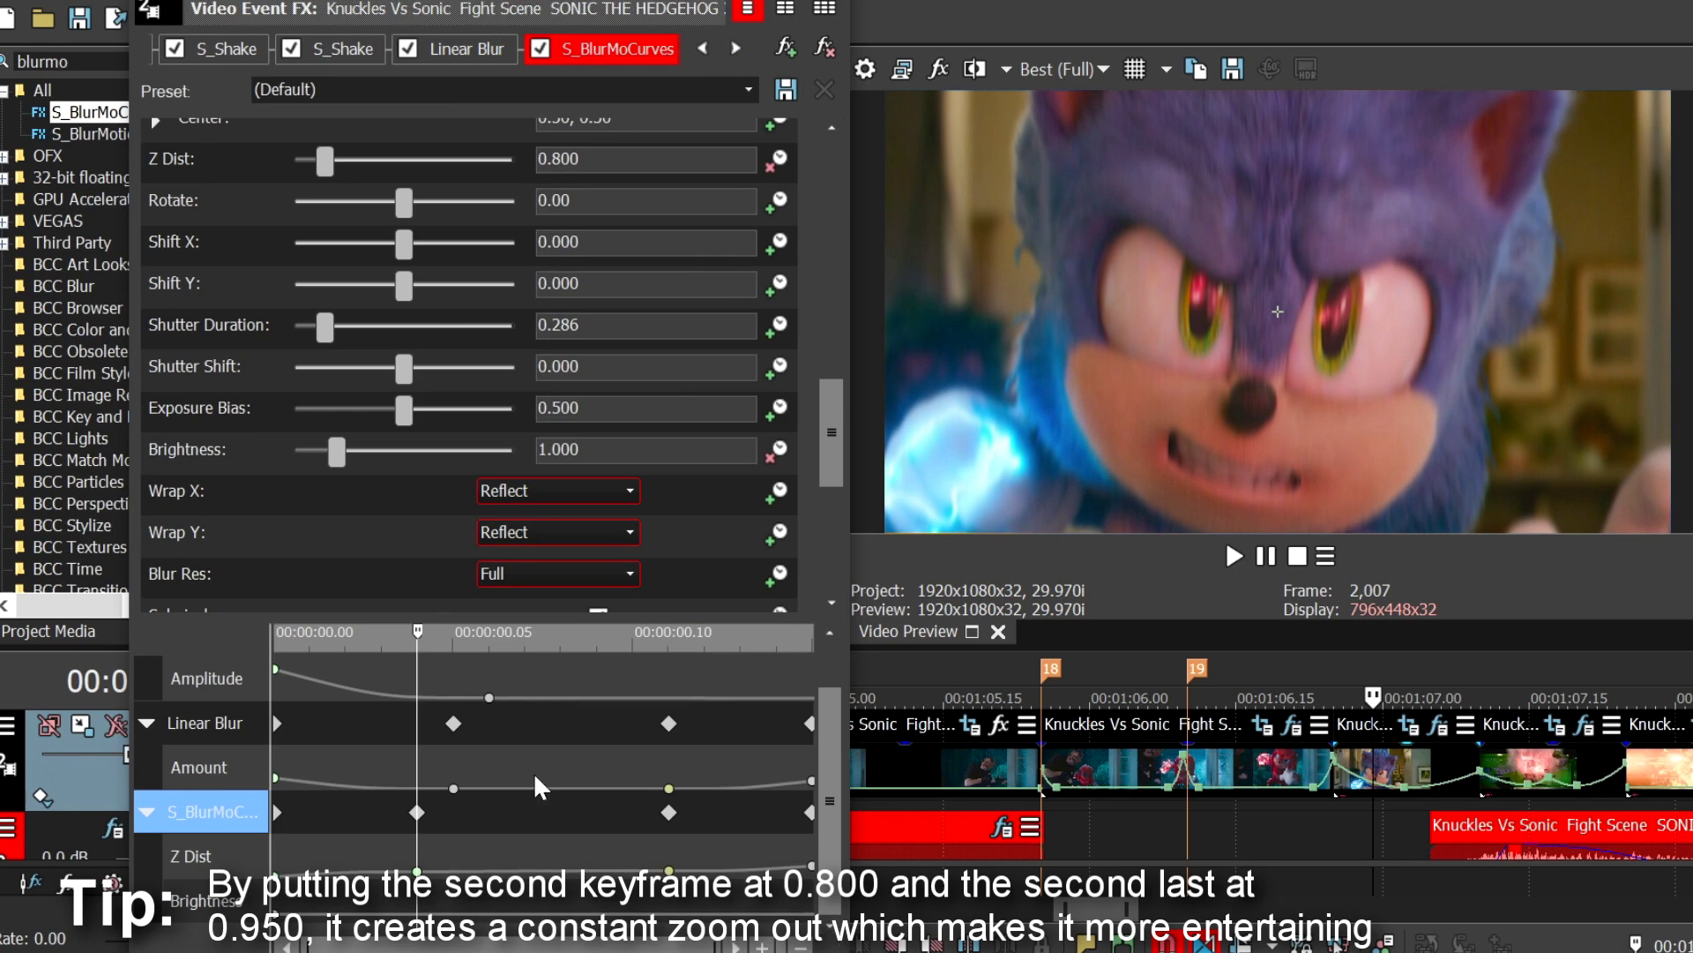
Step: Add a Brightness keyframe at 00:00:00.11 with a Slow Fade and set the Brightness to 2 at the clip's end
{"action": "left_click", "coordinate": [672, 904]}
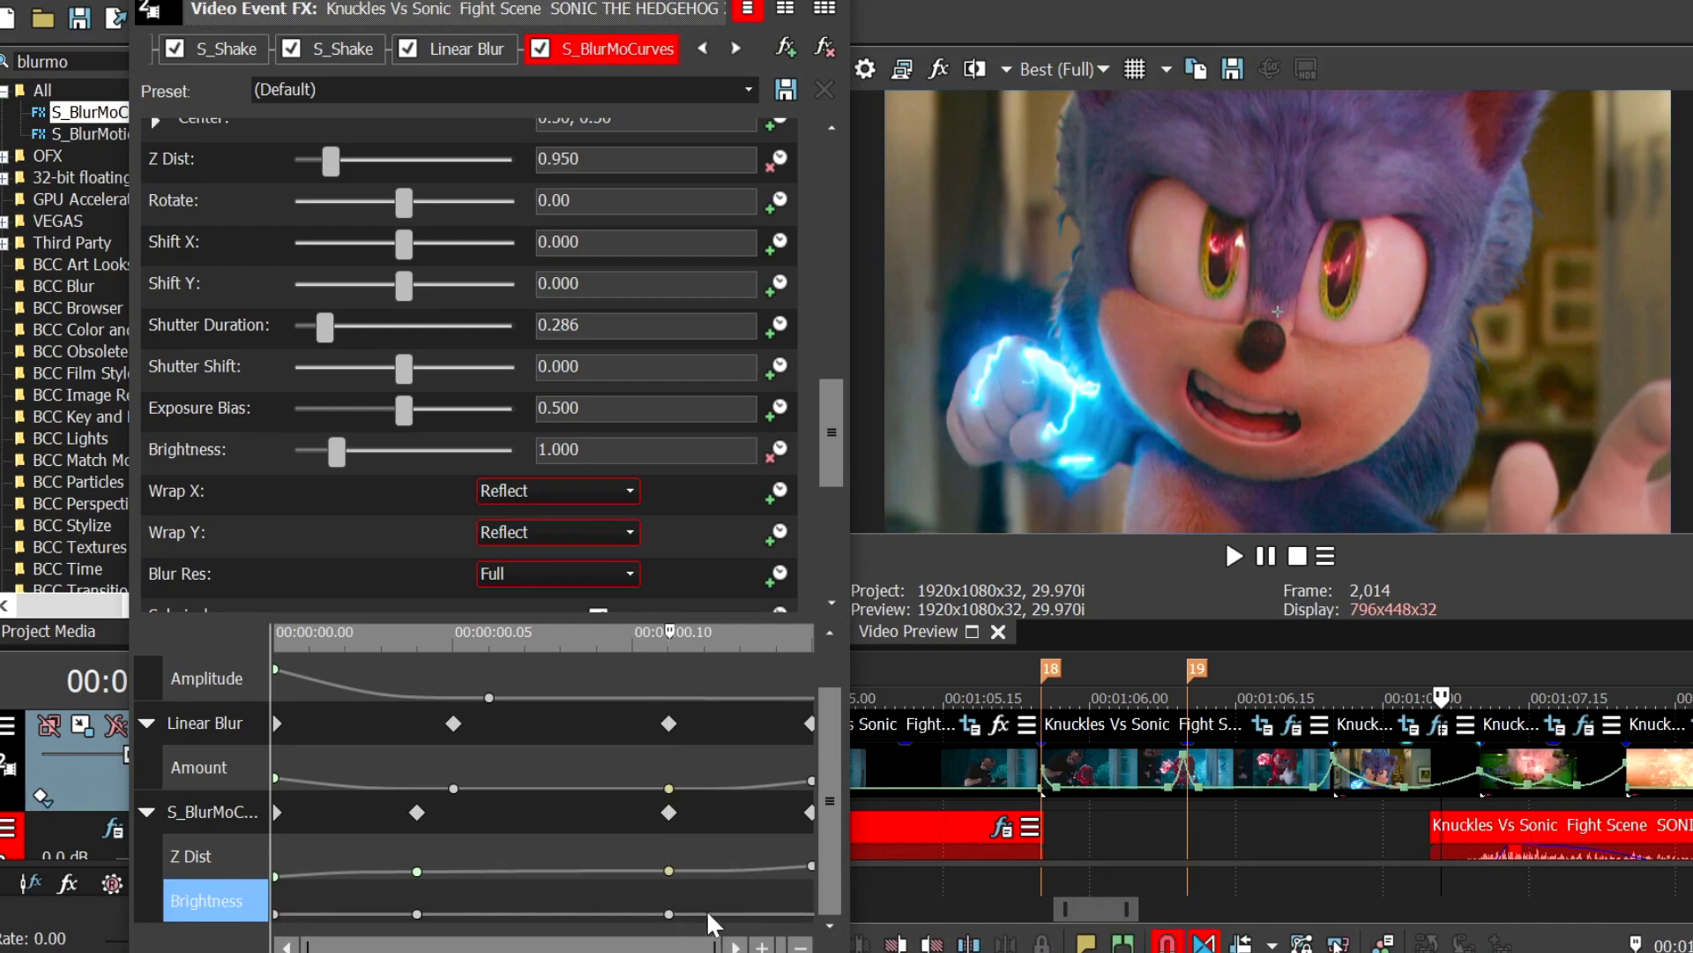
{"action": "left_click_drag", "start_coordinate": [718, 908], "coordinate": [942, 794]}
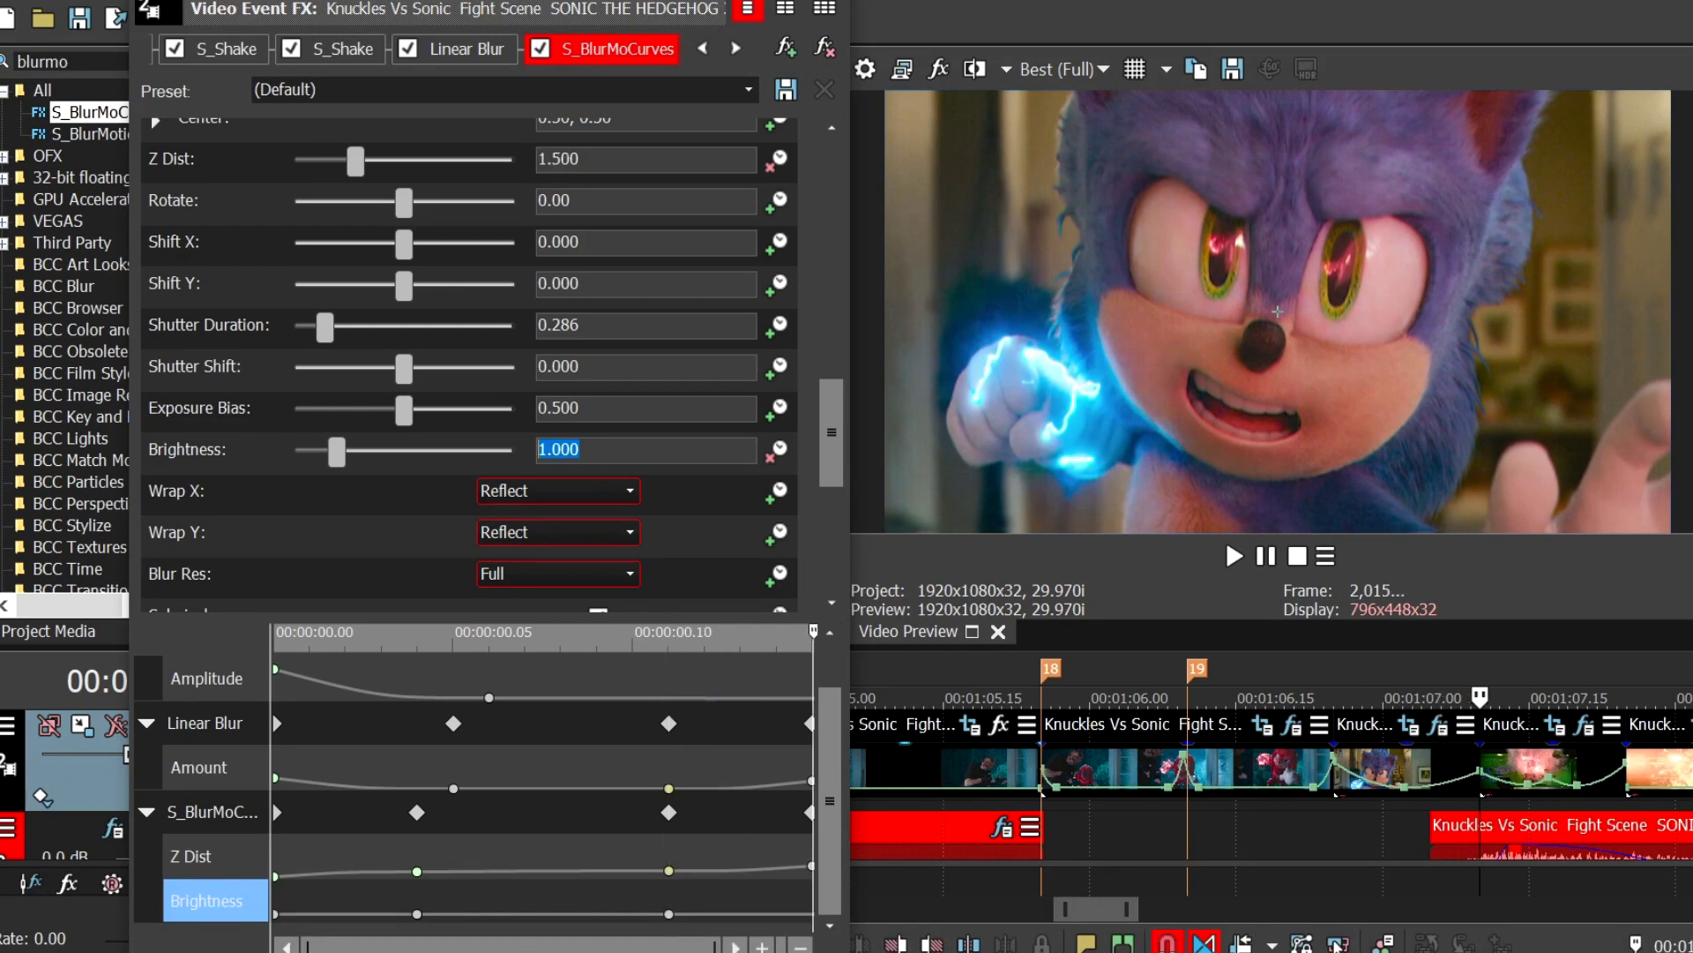
{"action": "type", "text": "2"}
{"action": "key", "text": "Return"}
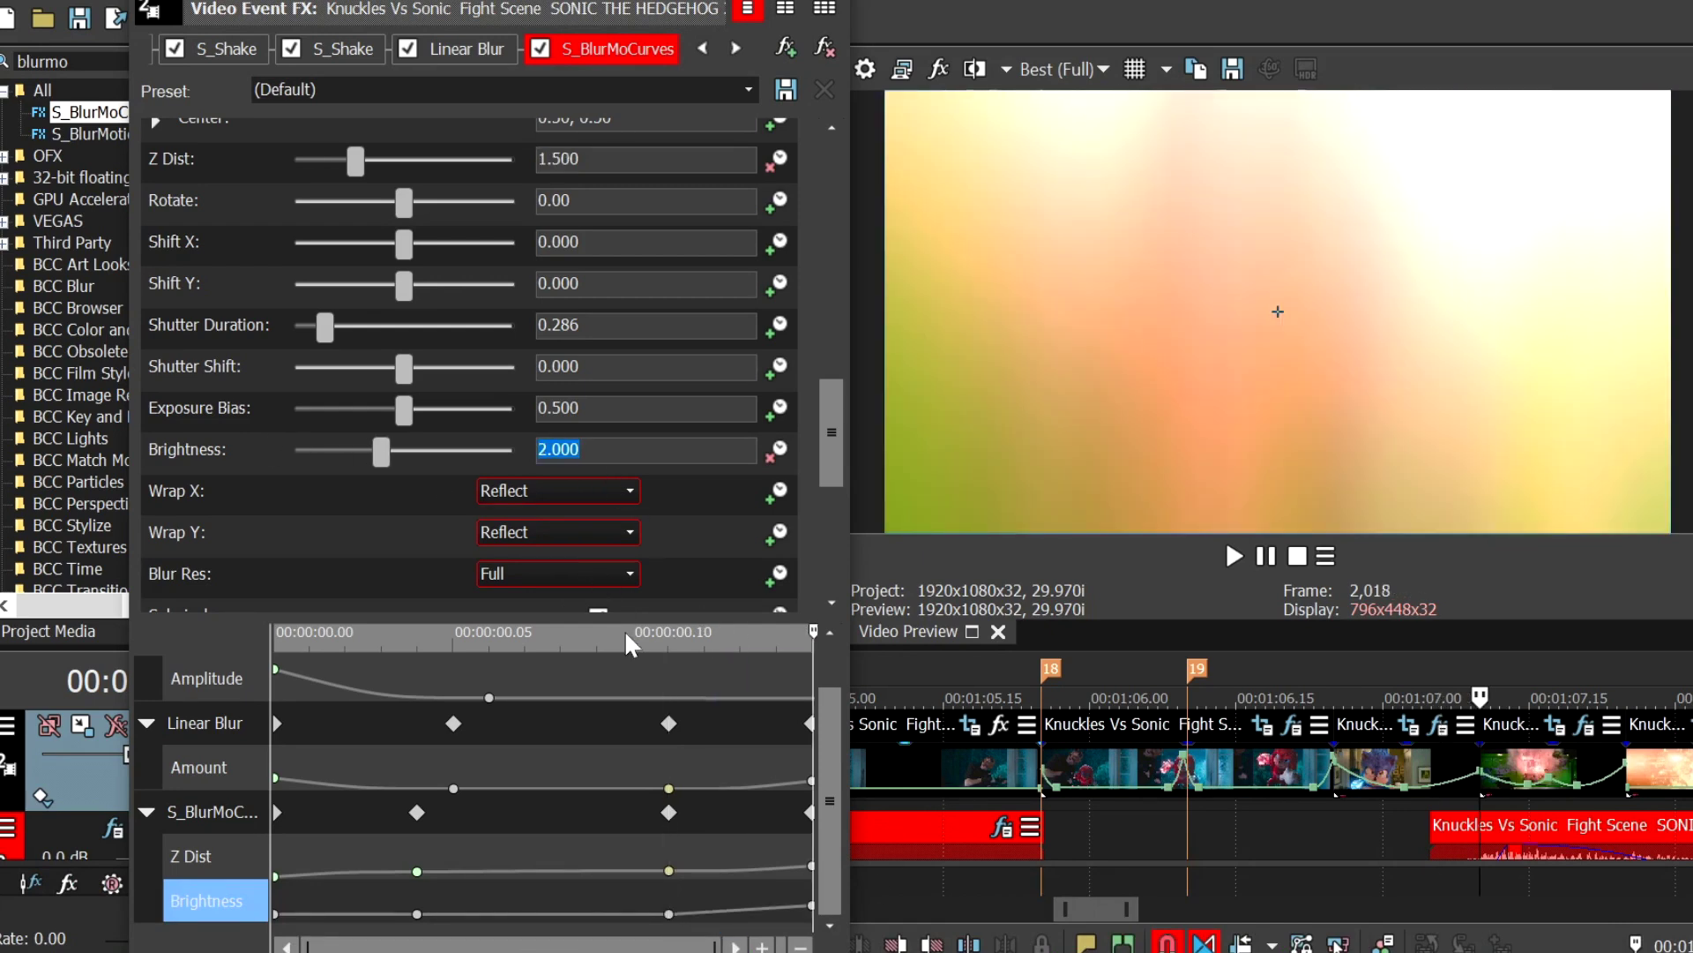
{"action": "left_click", "coordinate": [668, 914]}
{"action": "right_click", "coordinate": [669, 914]}
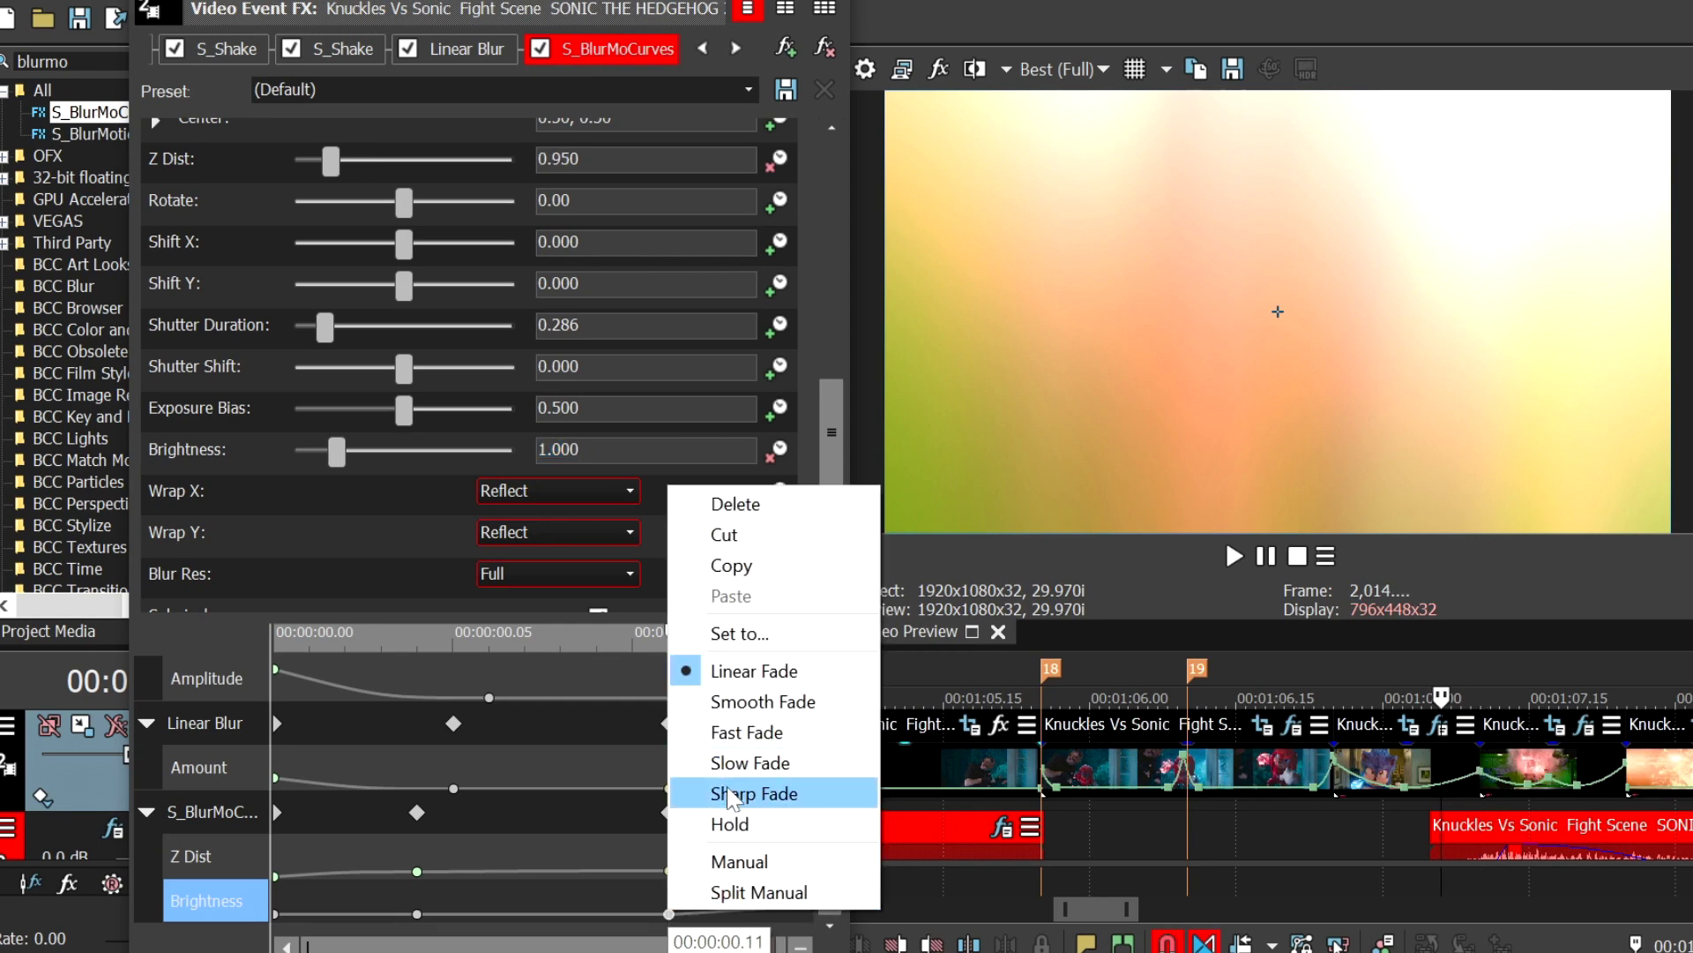
{"action": "left_click", "coordinate": [729, 793]}
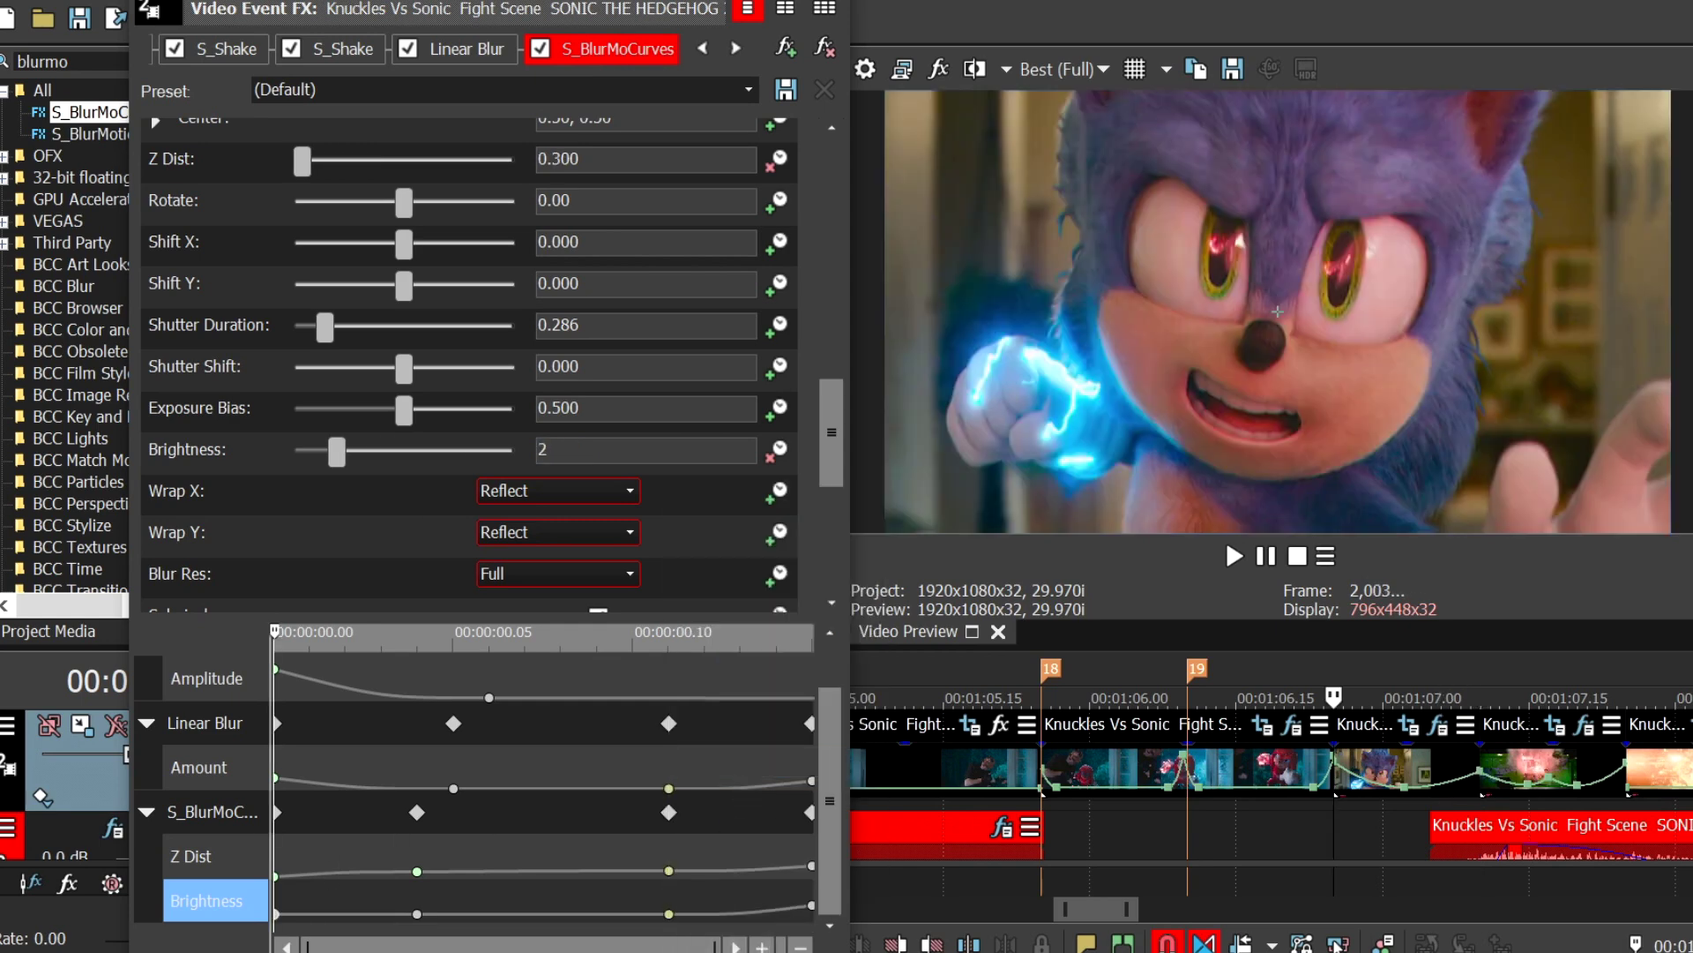
Step: Set the Brightness to 2 at the clip's start and give that keyframe a Fast Fade
{"action": "key", "text": "Return"}
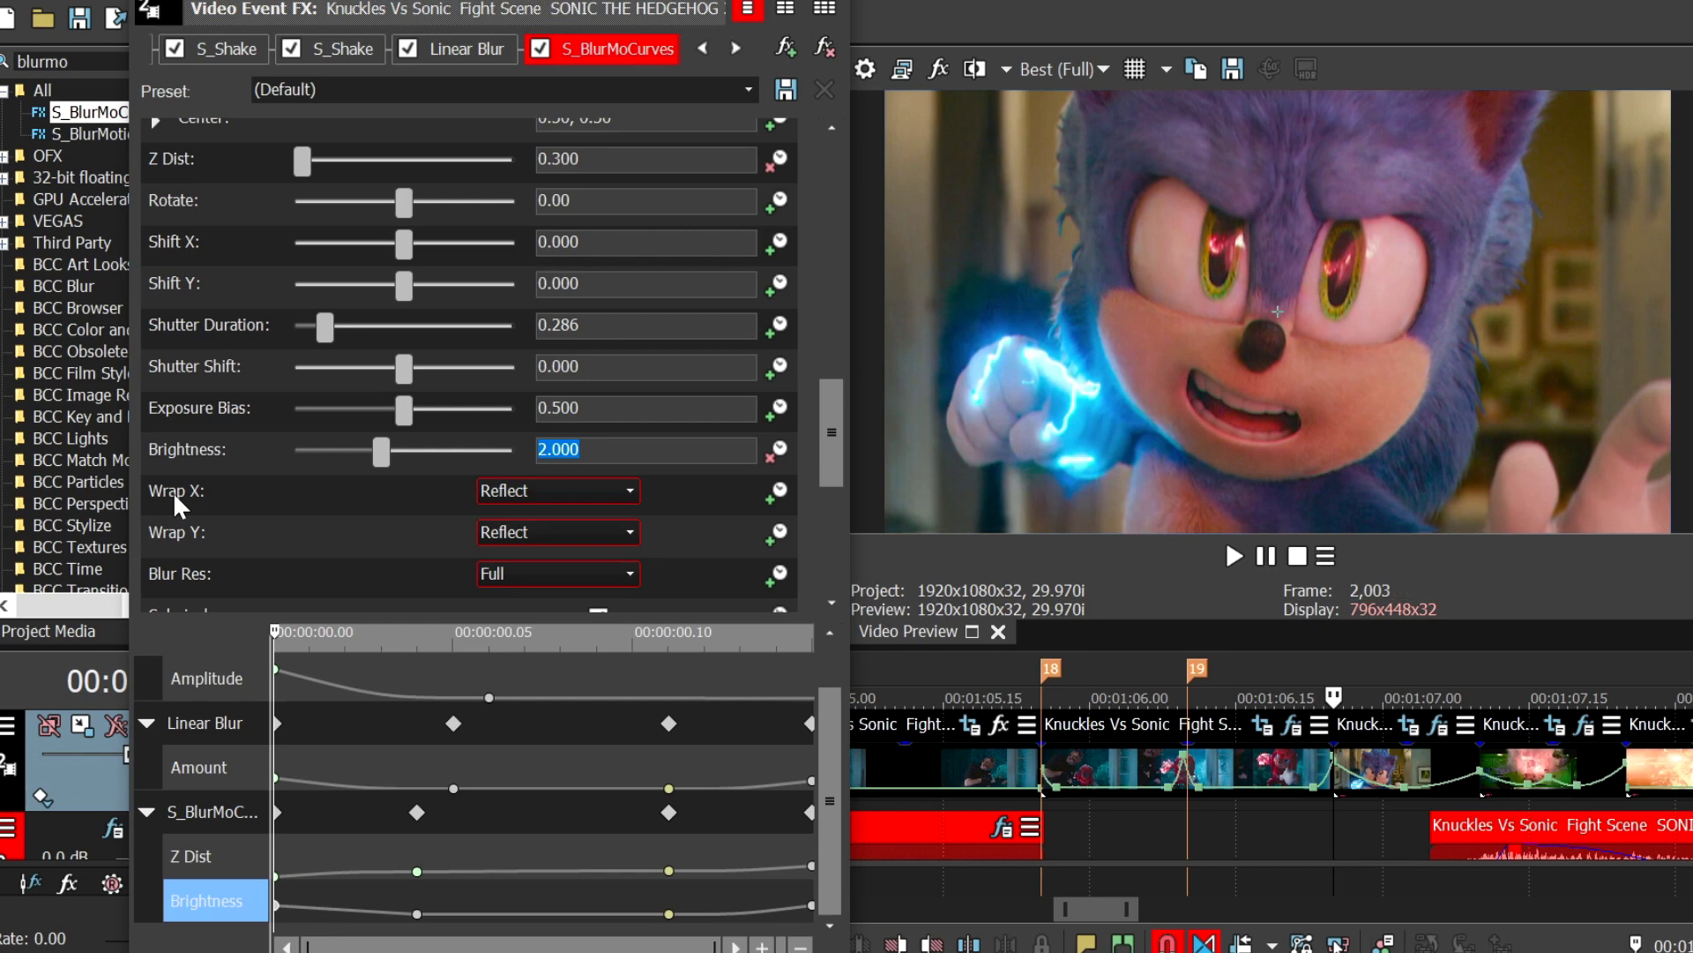
{"action": "right_click", "coordinate": [274, 907]}
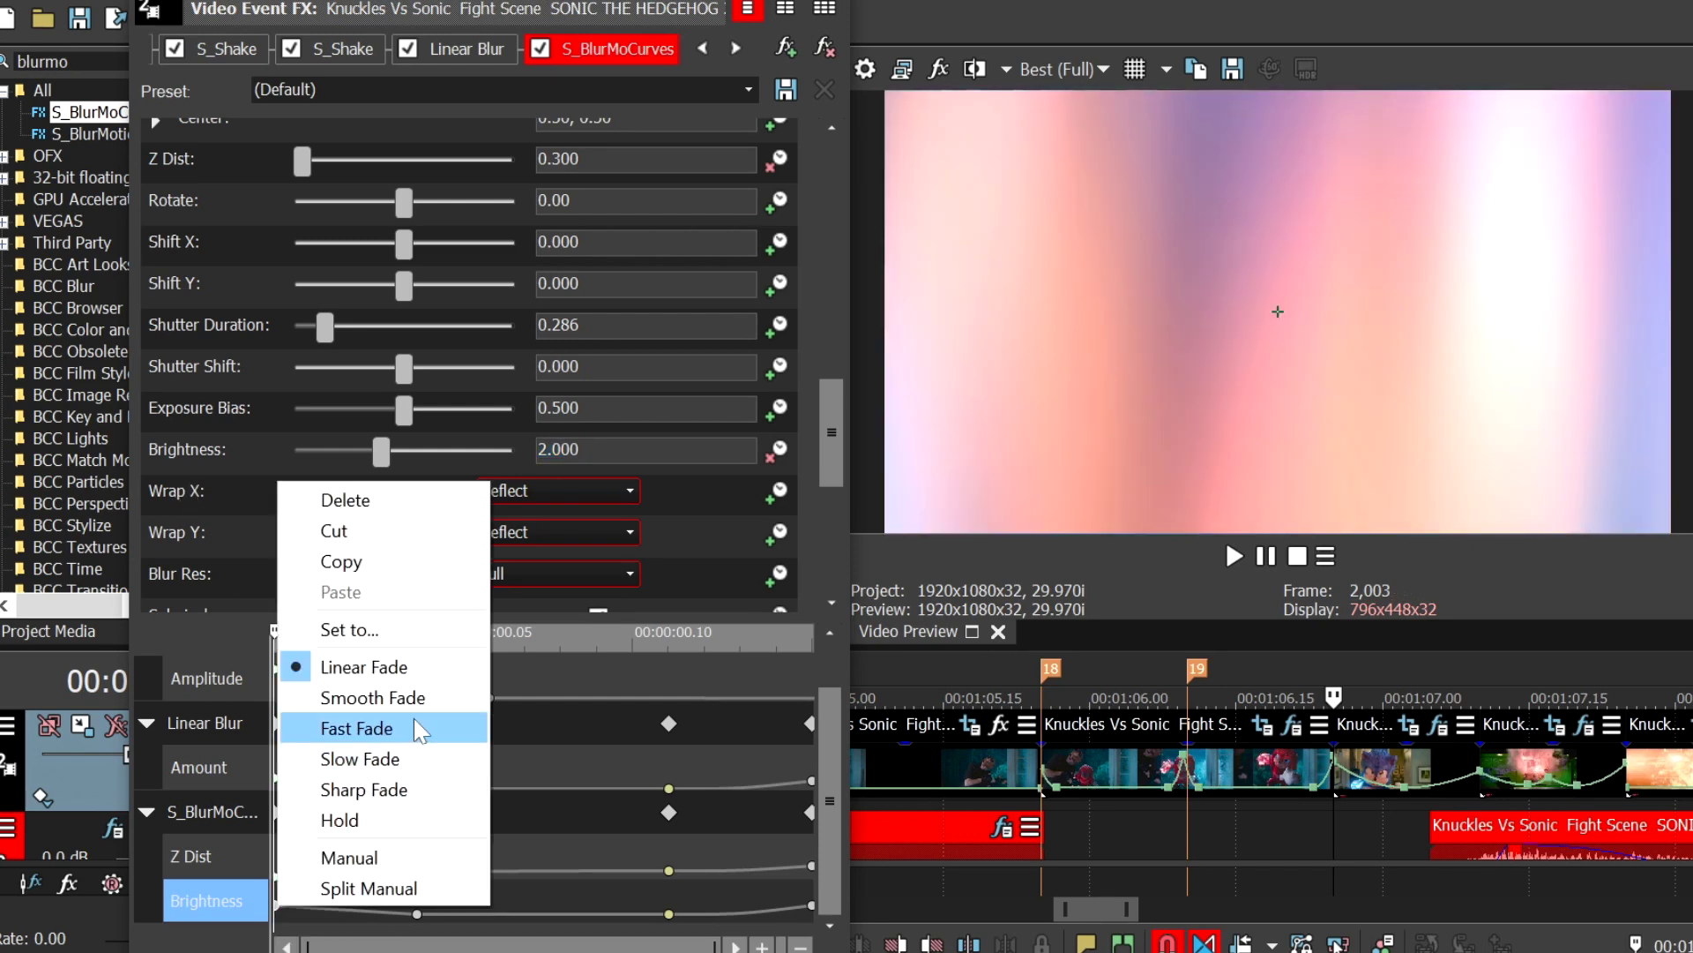
{"action": "left_click", "coordinate": [415, 718]}
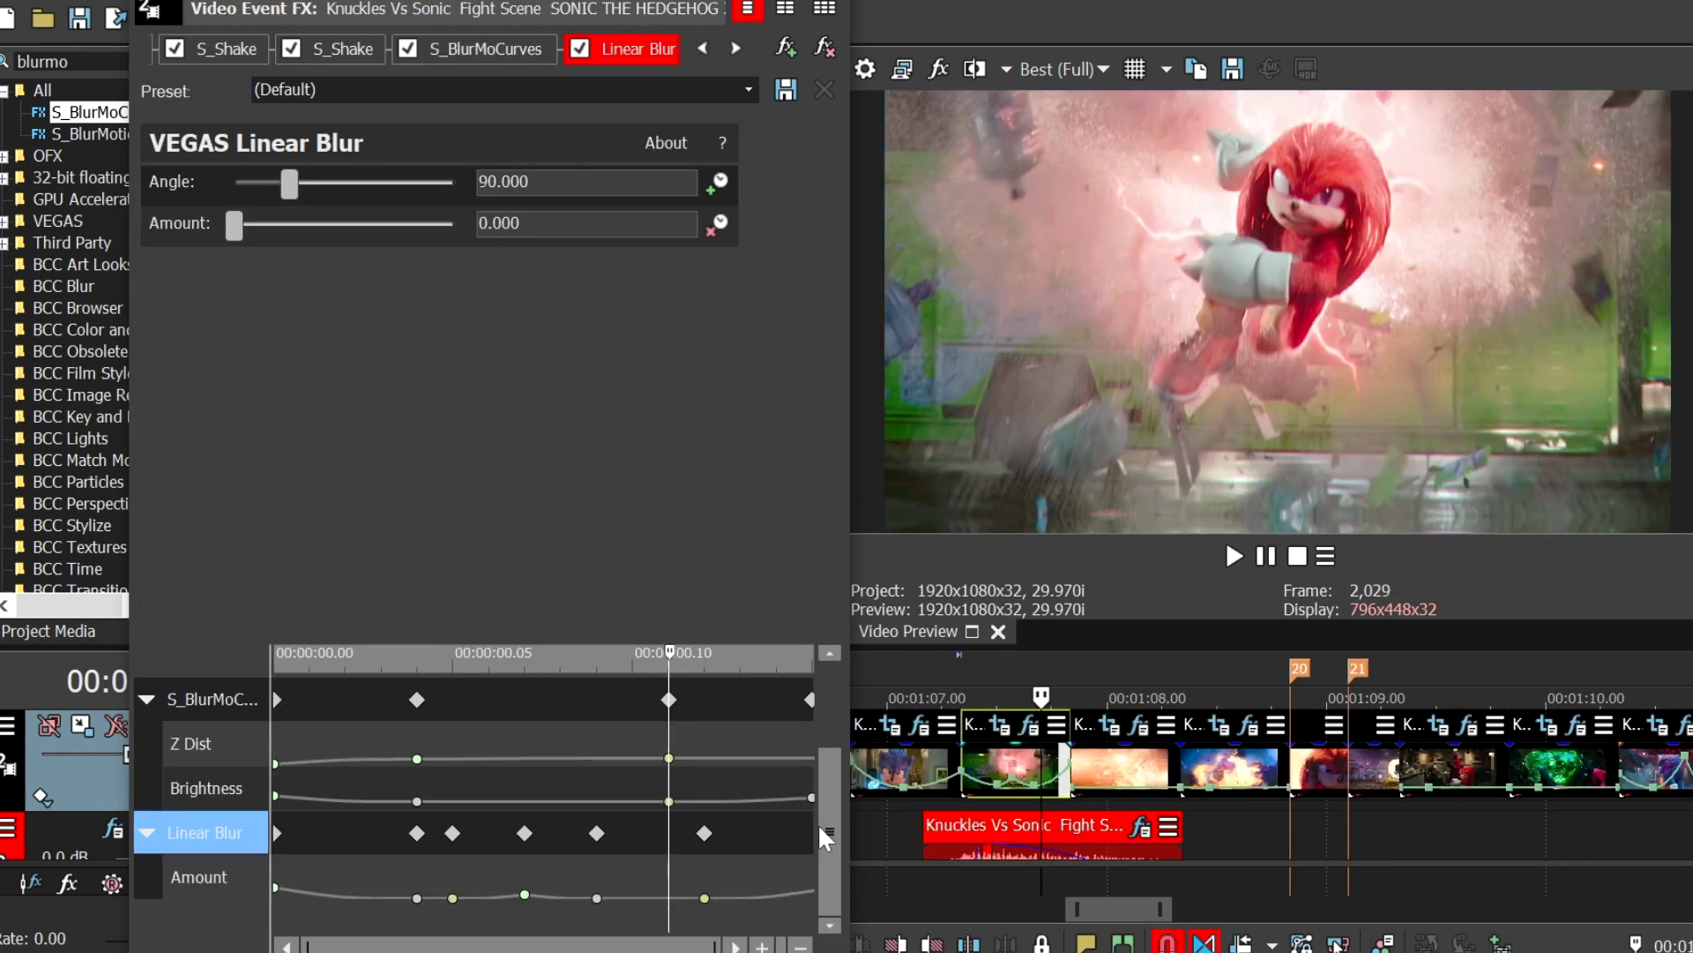
Step: Set the S_BlurMoCurves Z Dist to 0.3 at the end of the clip showing Knuckles in the pink explosion
{"action": "left_click", "coordinate": [503, 717]}
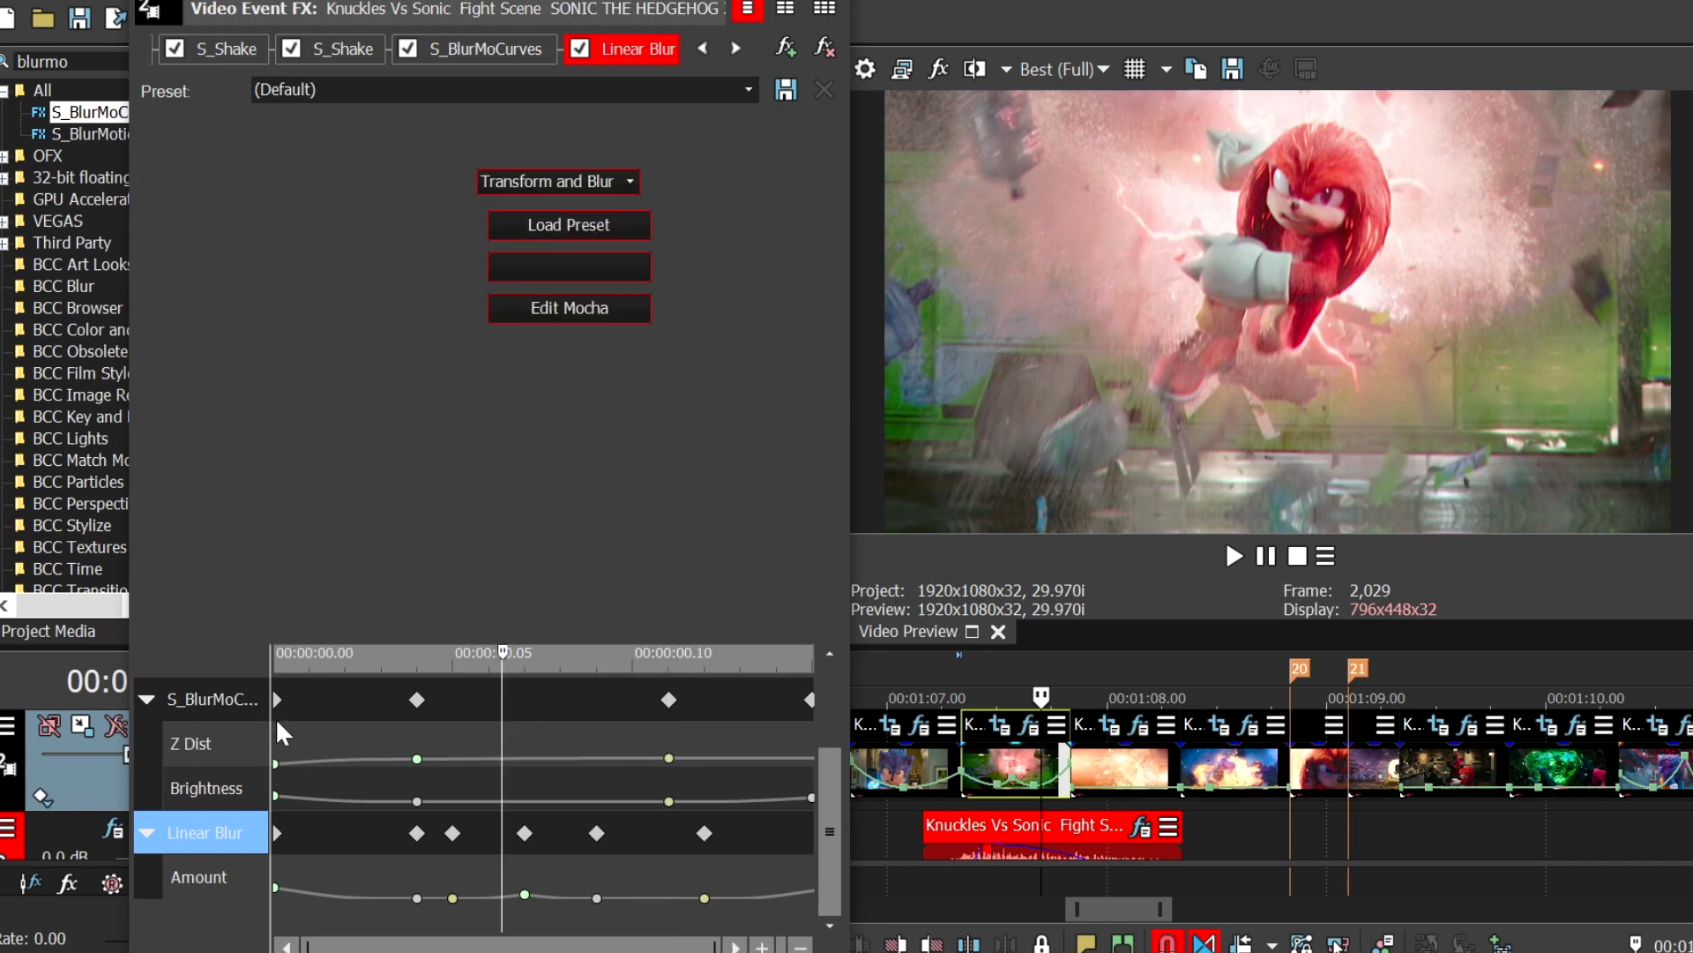
{"action": "left_click_drag", "start_coordinate": [275, 717], "coordinate": [703, 741]}
{"action": "left_click", "coordinate": [670, 756]}
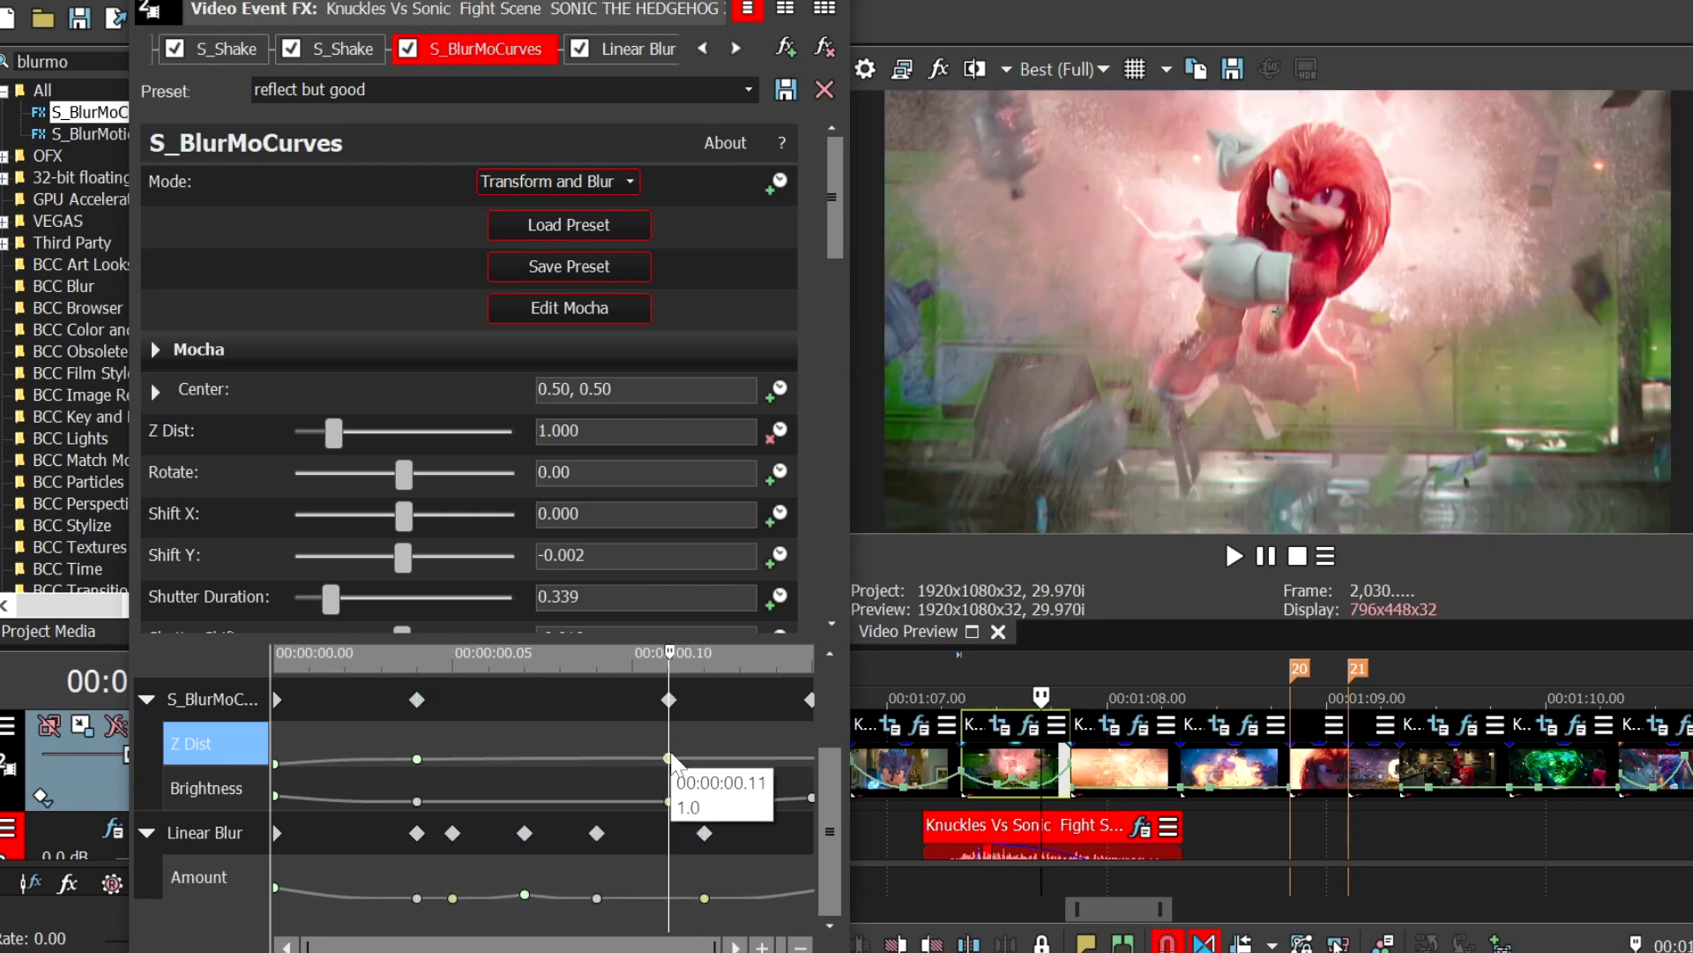
{"action": "left_click", "coordinate": [806, 717]}
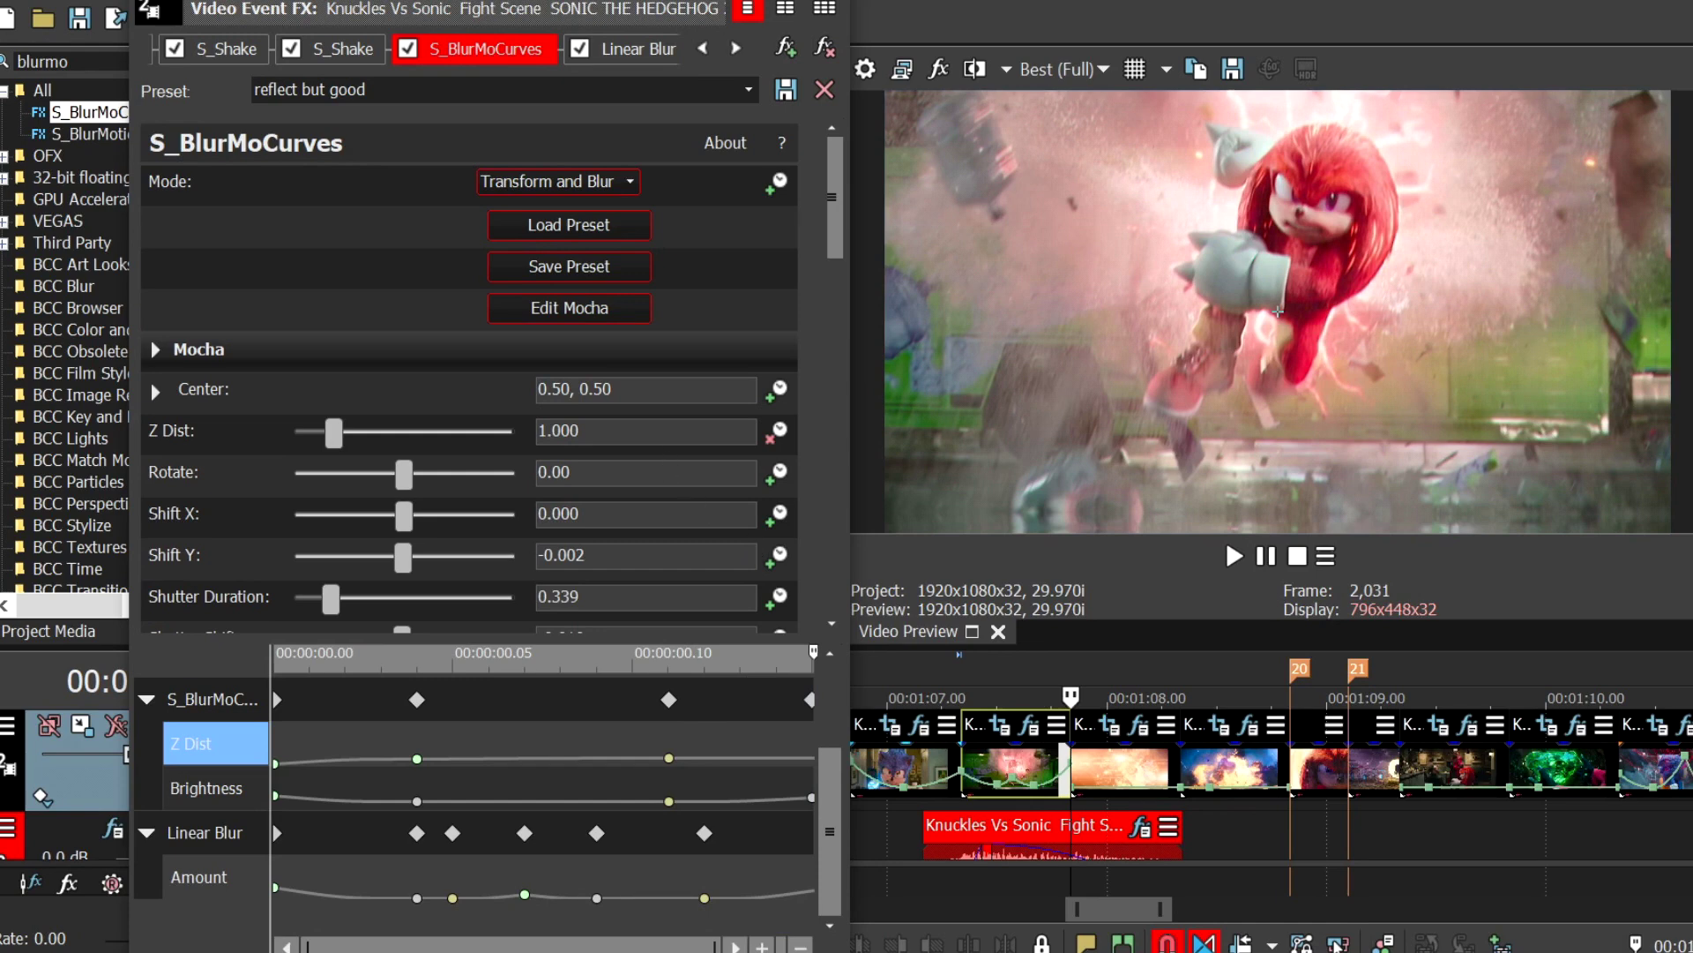
{"action": "left_click", "coordinate": [320, 441]}
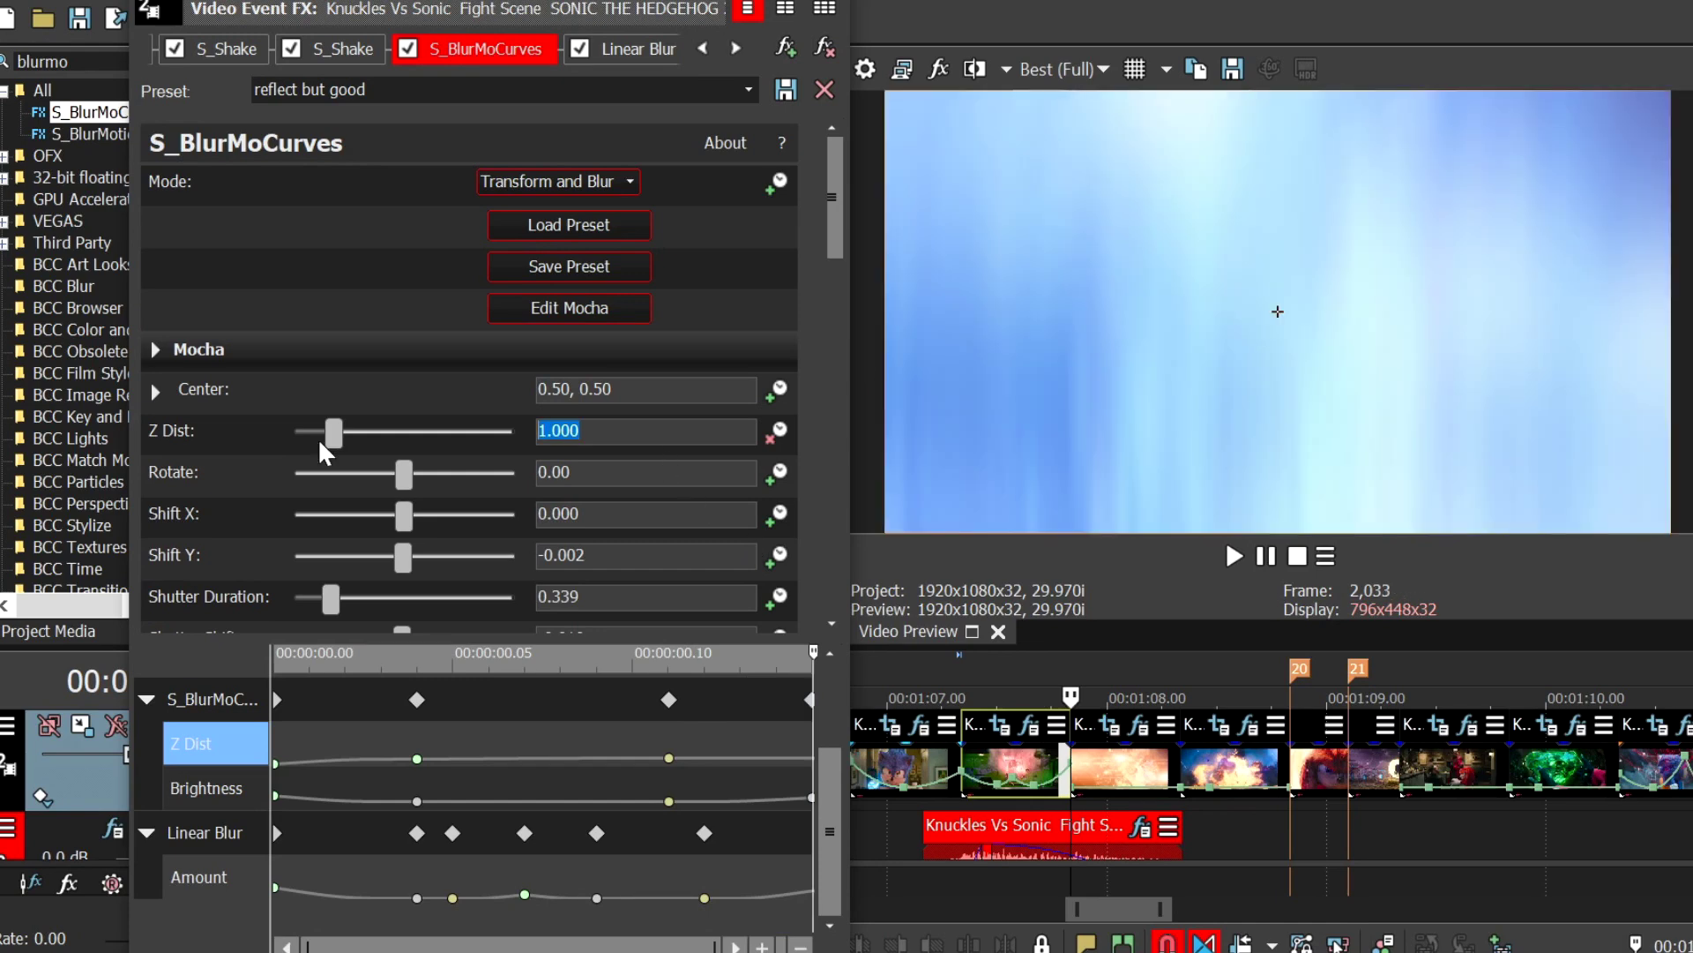
{"action": "type", "text": "0.3"}
{"action": "key", "text": "Return"}
{"action": "left_click_drag", "start_coordinate": [338, 726], "coordinate": [189, 727]}
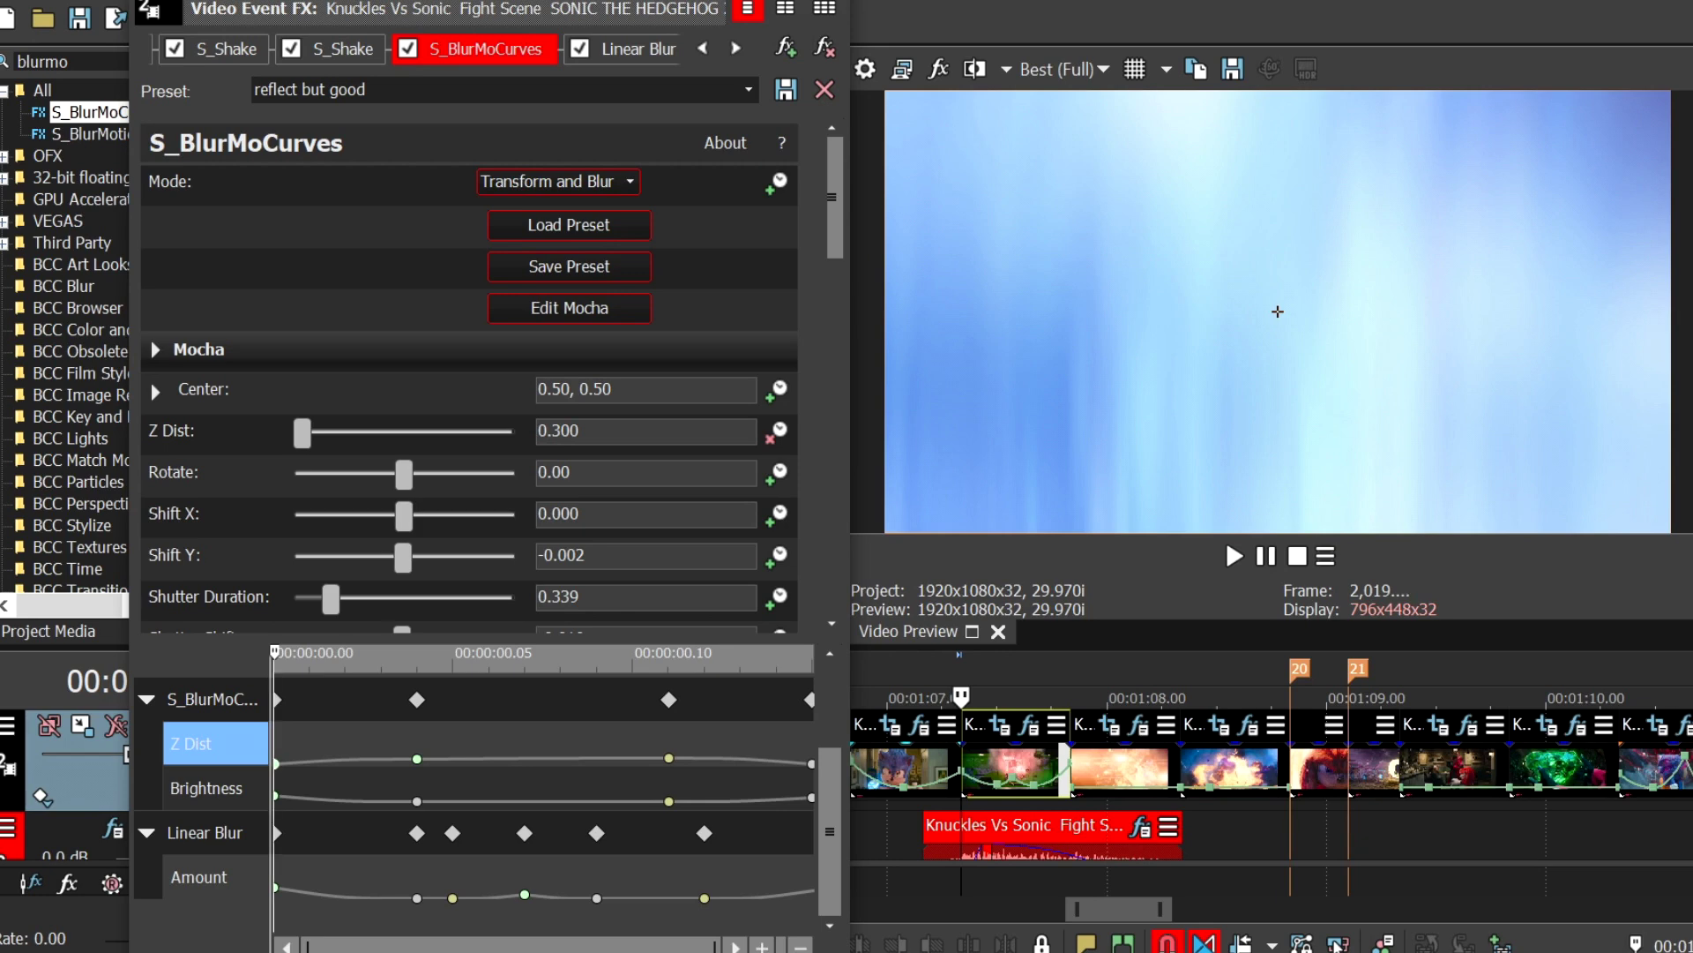
Step: Enable Shift X keyframing in S_BlurMoCurves on the green emerald clip and add a Slow Fade keyframe at 00:00:00.04
{"action": "key", "text": "Left"}
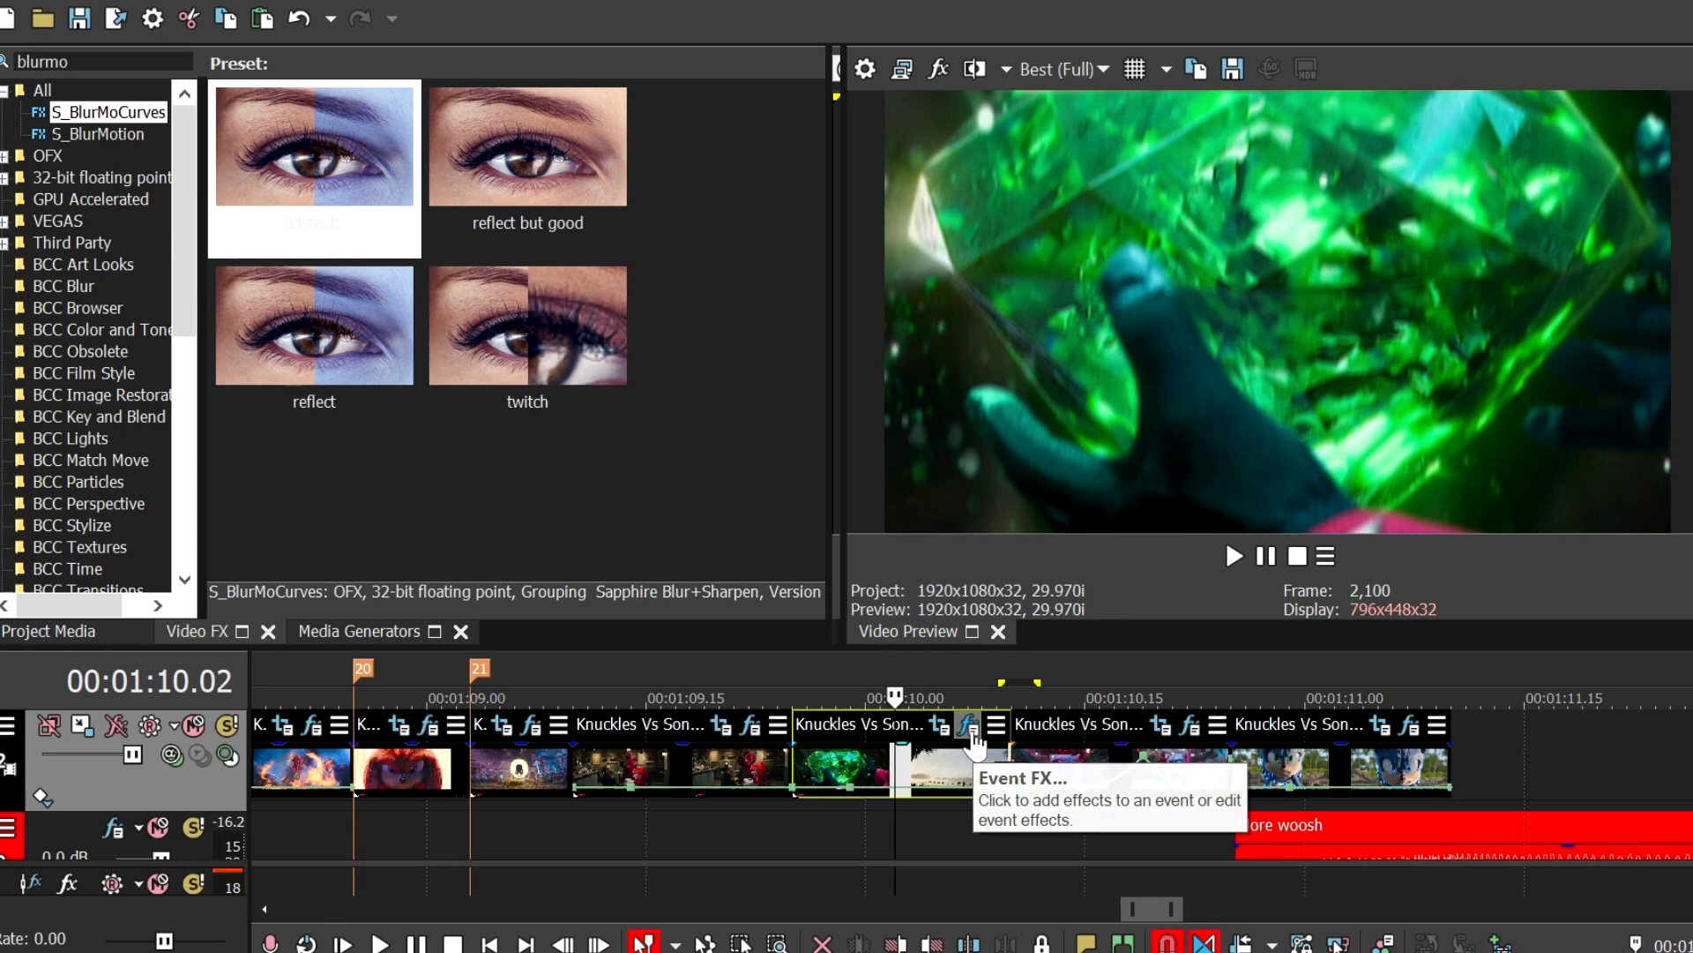
{"action": "left_click", "coordinate": [973, 735]}
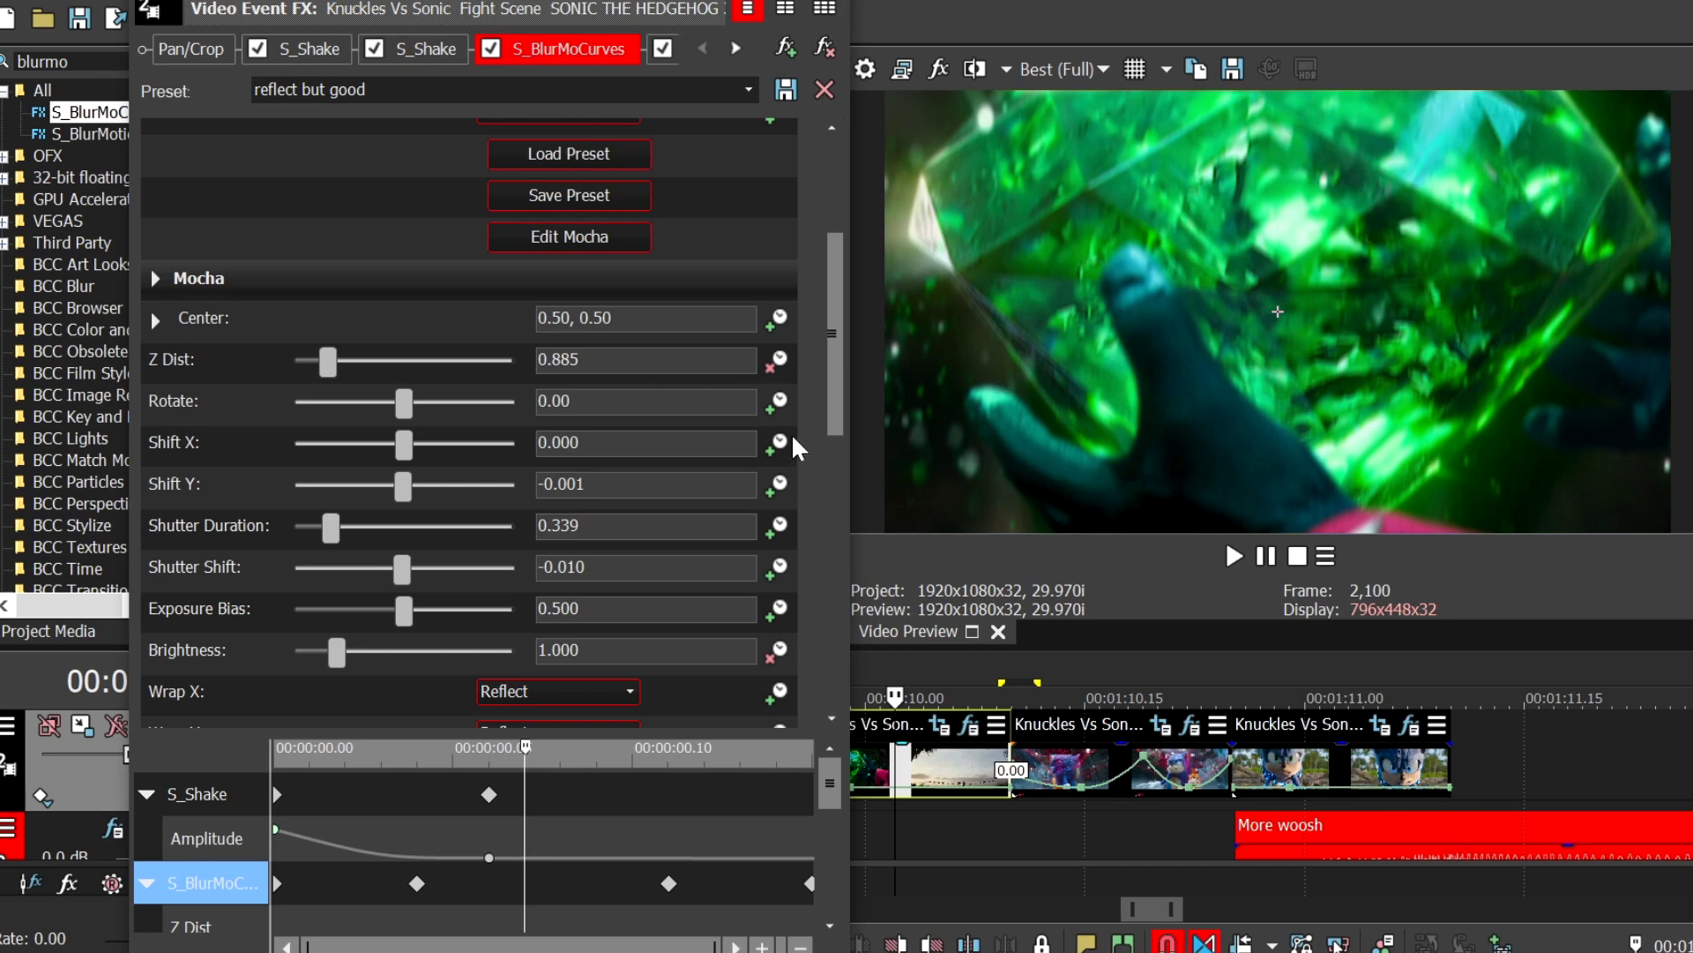
{"action": "left_click", "coordinate": [778, 442]}
{"action": "left_click_drag", "start_coordinate": [804, 731], "coordinate": [776, 602]}
{"action": "scroll", "coordinate": [824, 690], "scroll_direction": "down", "scroll_amount": 1}
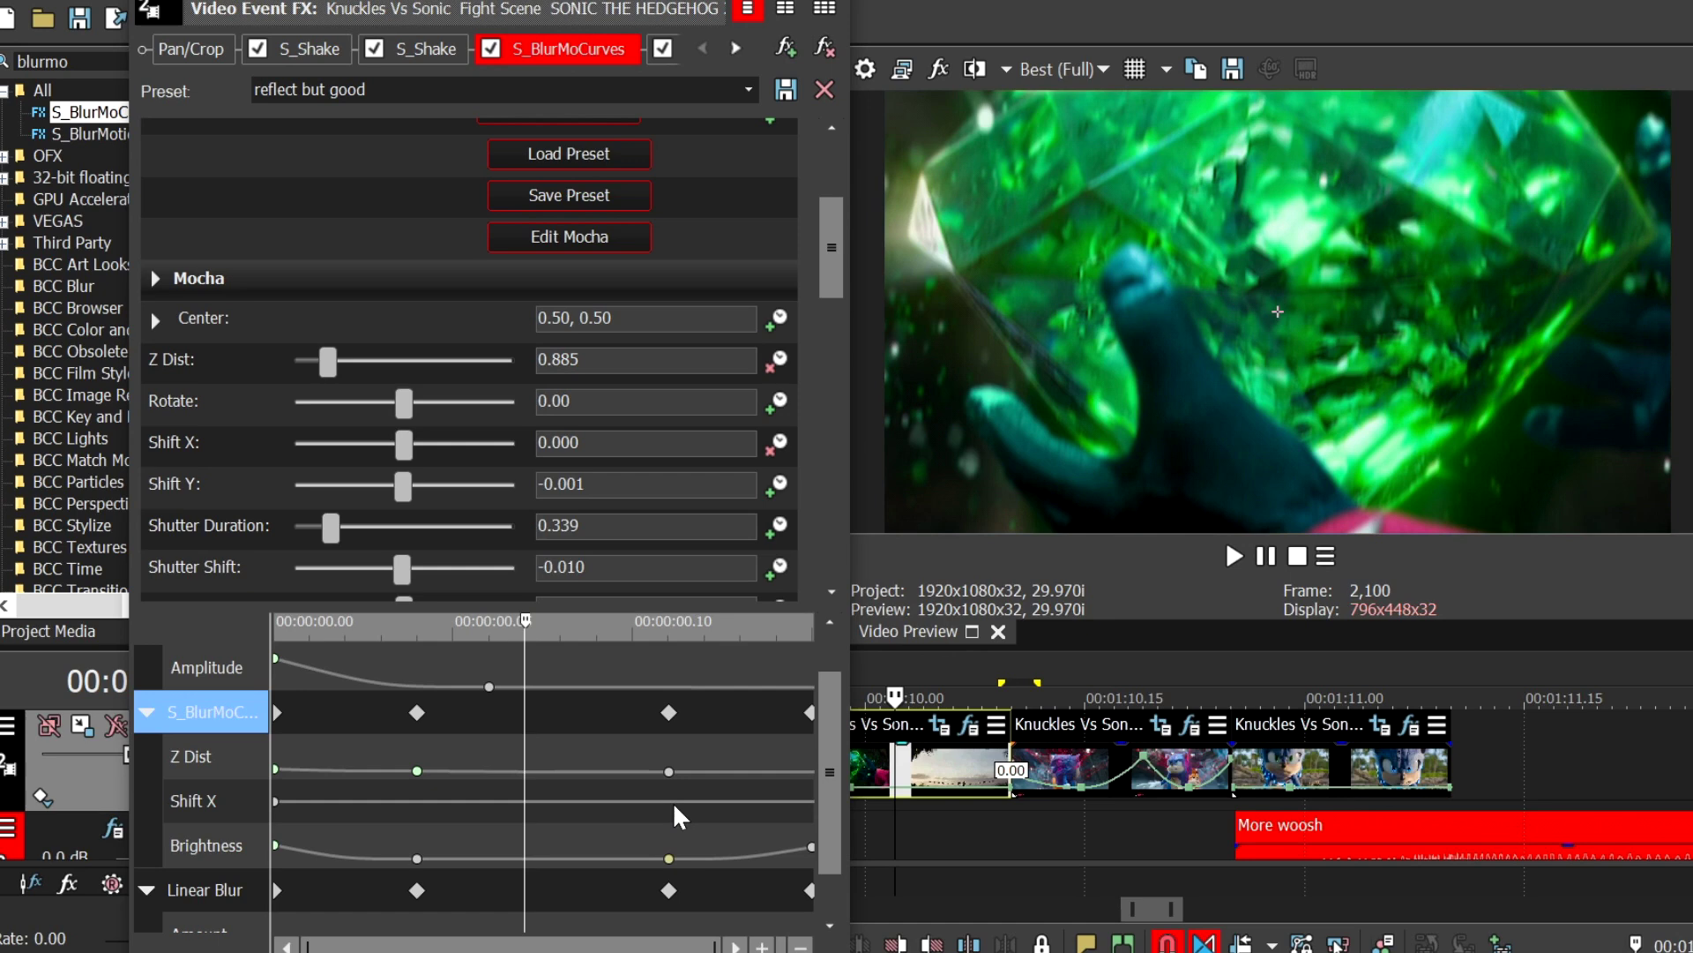
{"action": "left_click_drag", "start_coordinate": [443, 803], "coordinate": [418, 794]}
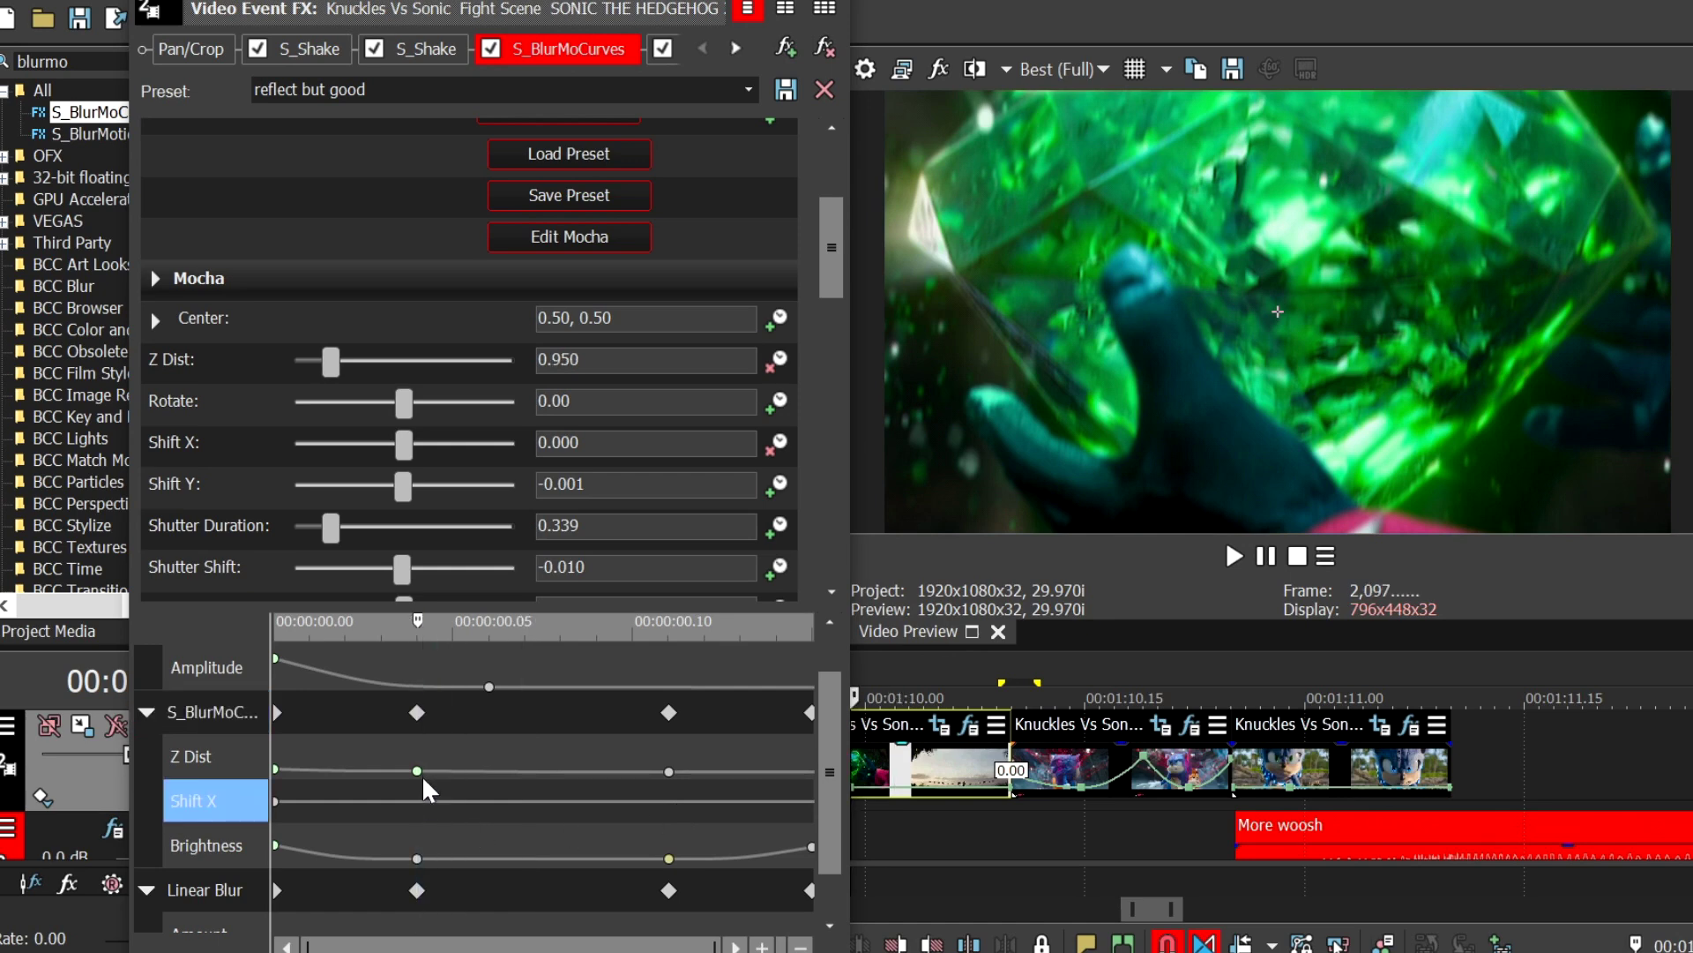
{"action": "left_click_drag", "start_coordinate": [275, 801], "coordinate": [413, 804]}
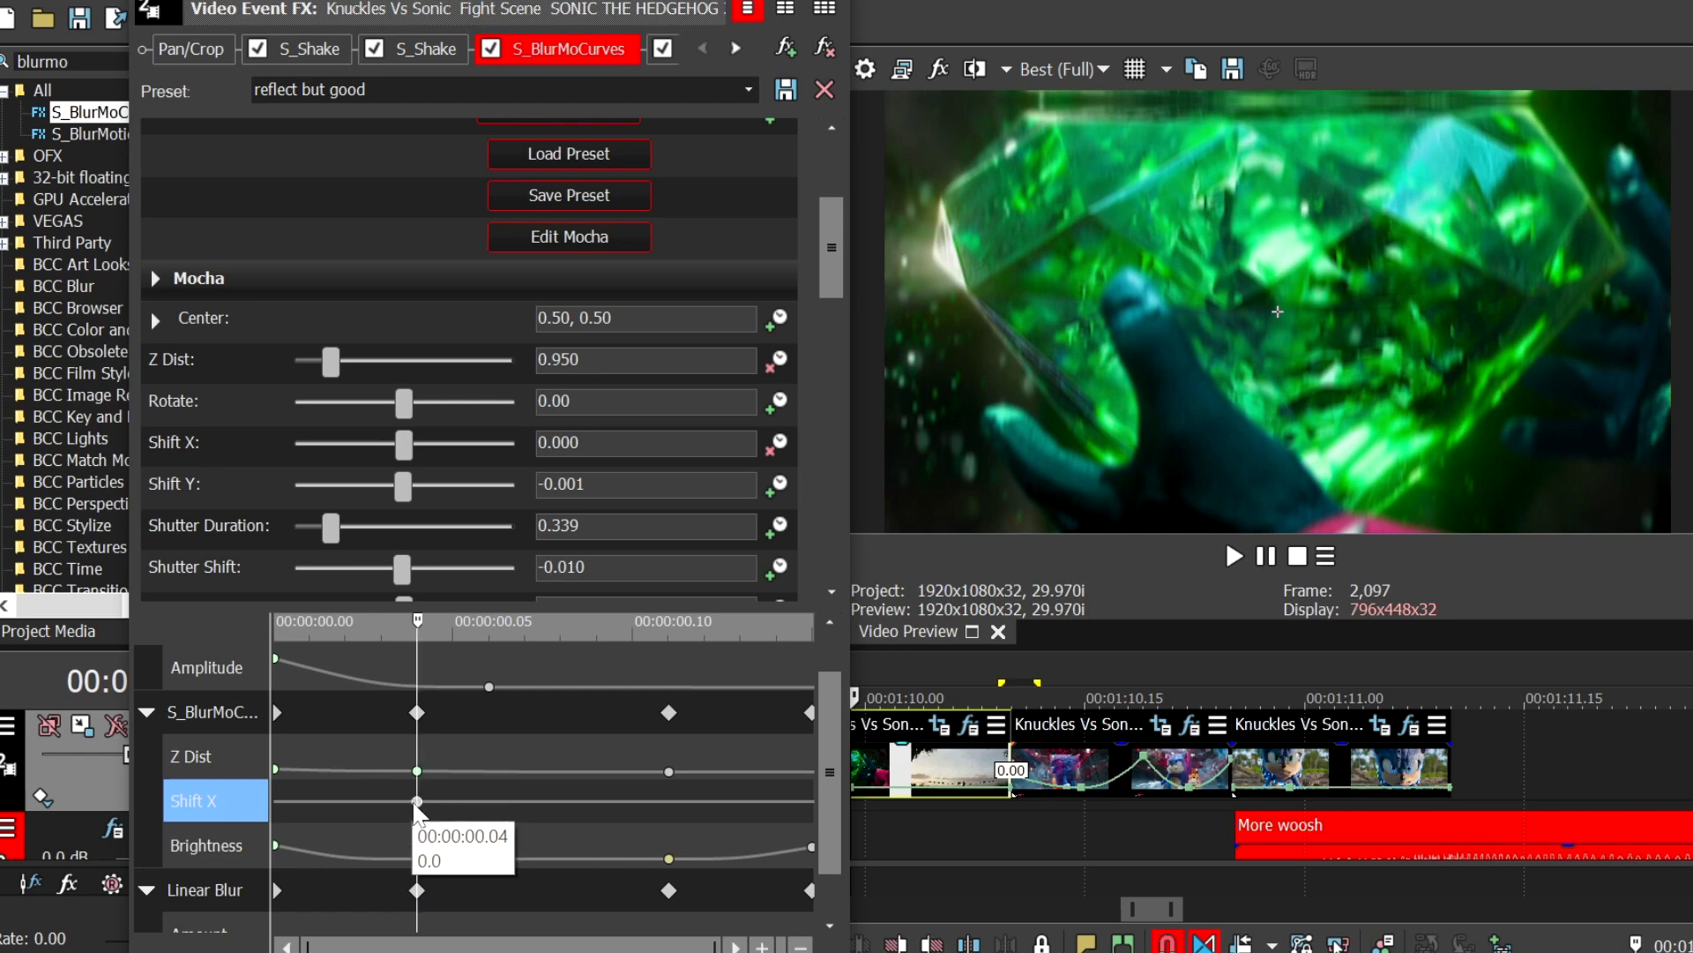
{"action": "right_click", "coordinate": [416, 802]}
{"action": "left_click", "coordinate": [476, 652]}
Step: Add a Shift X keyframe at 00:00:00.11 with a Slow Fade and set its value to -0.05
{"action": "left_click", "coordinate": [669, 801]}
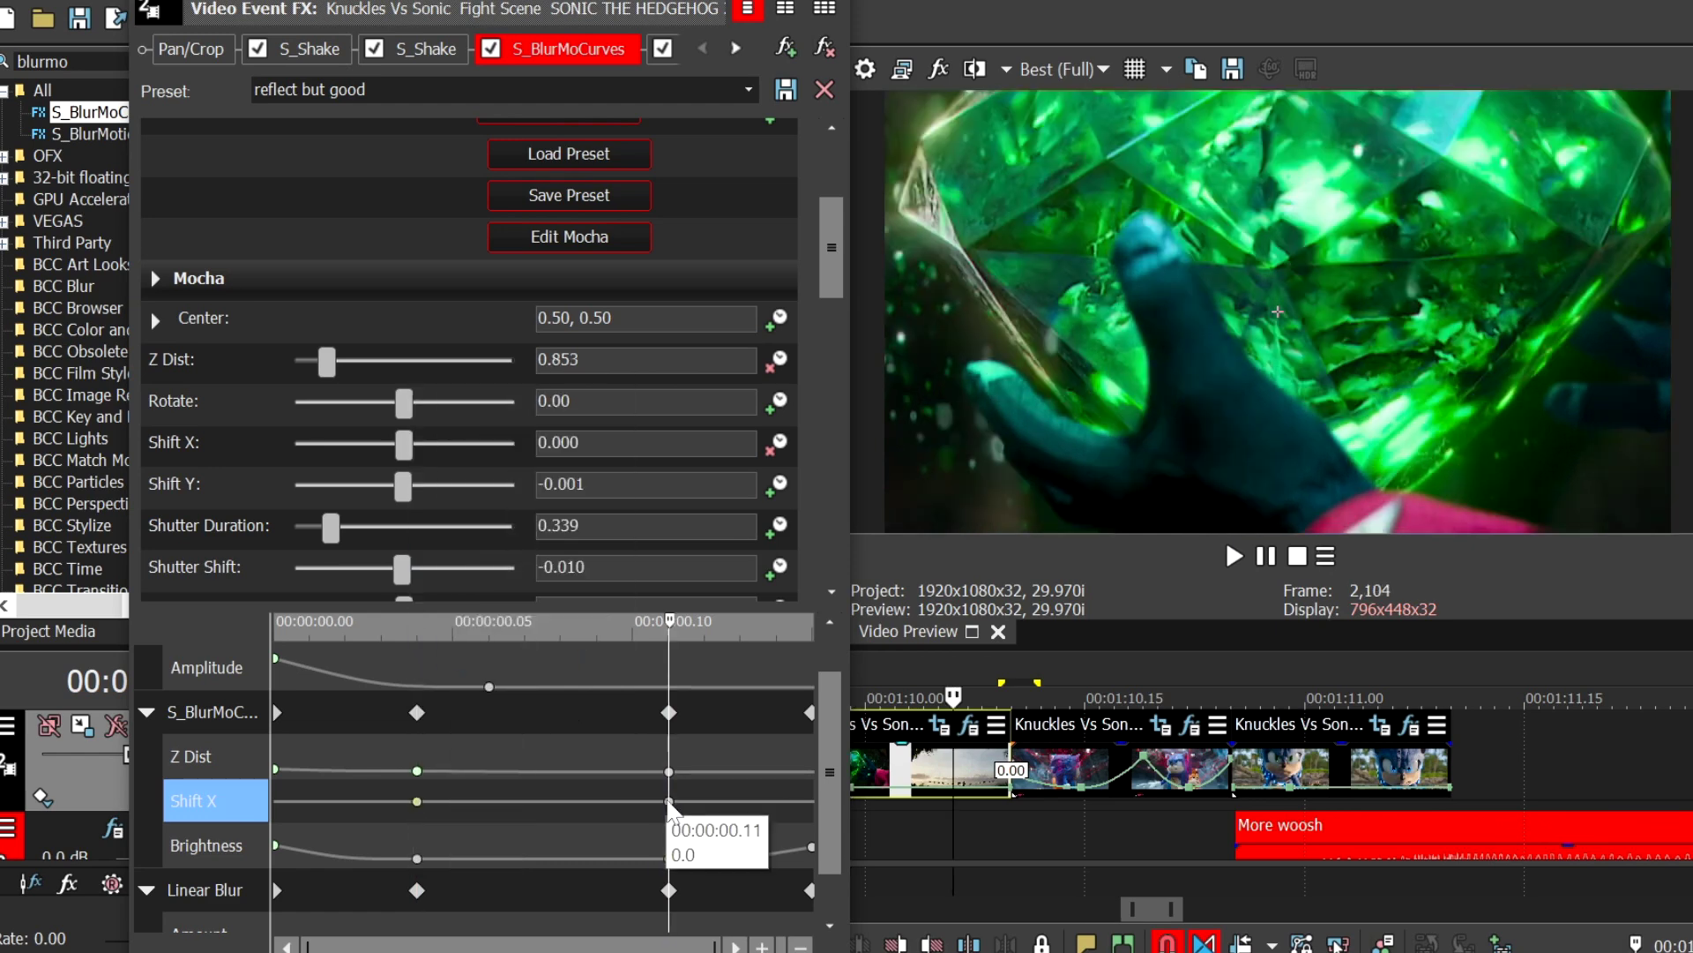
{"action": "right_click", "coordinate": [669, 800]}
{"action": "left_click", "coordinate": [748, 655]}
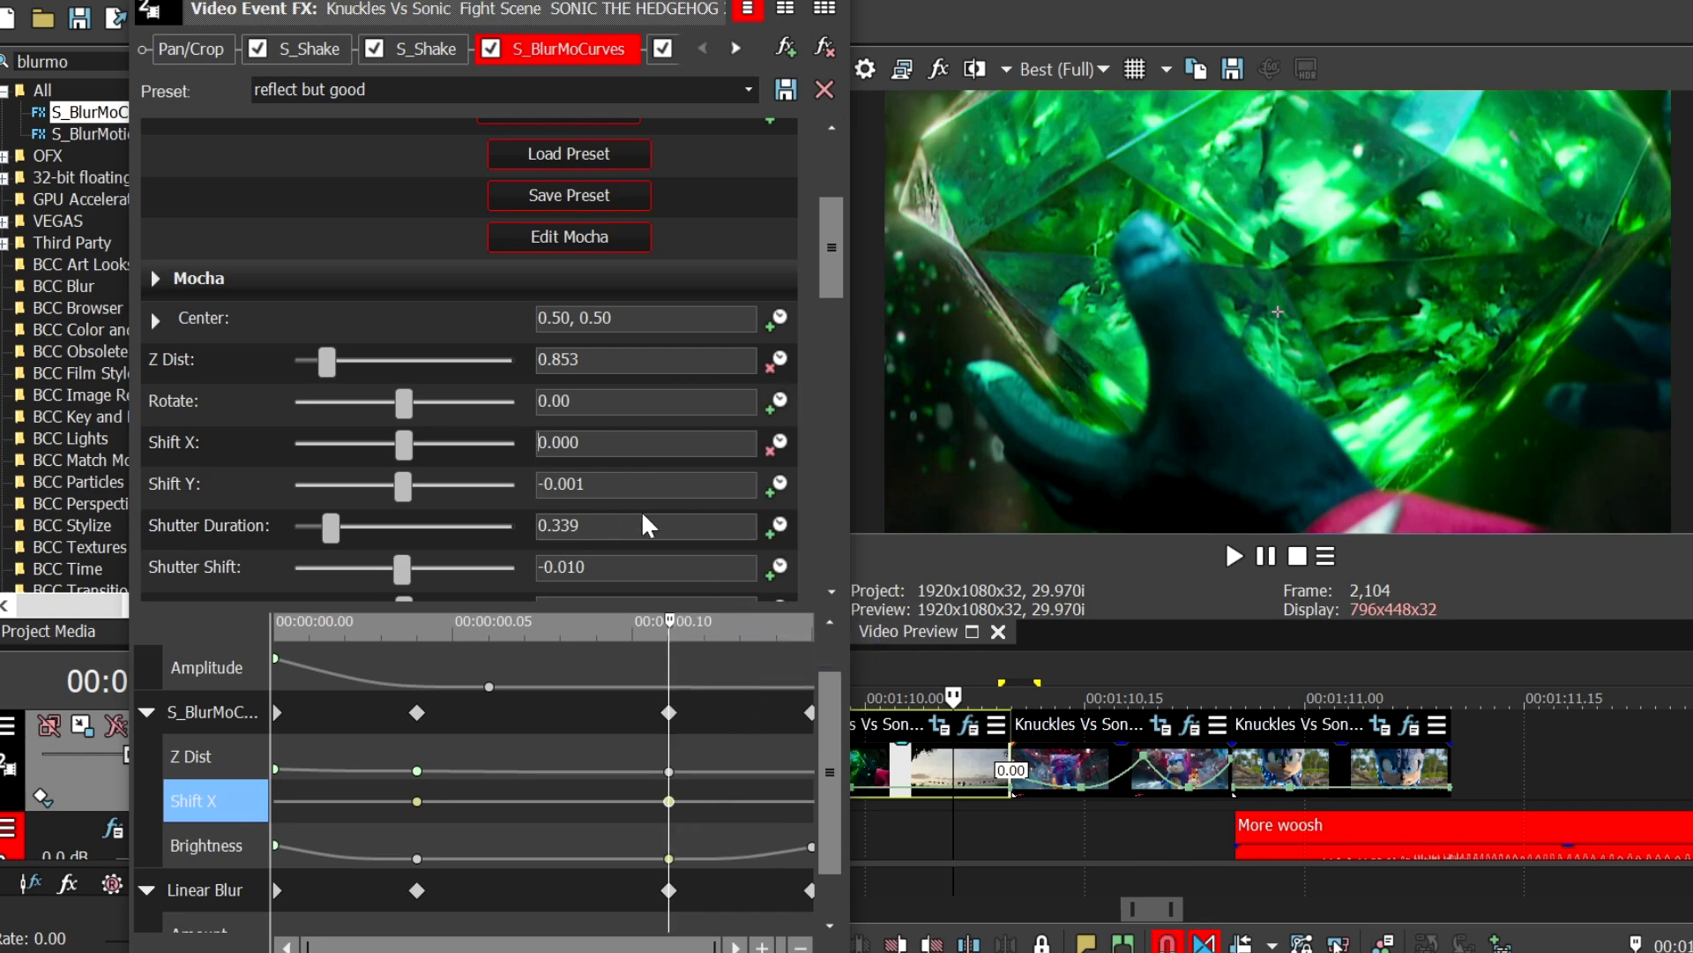
{"action": "type", "text": "-0.05"}
{"action": "key", "text": "Return"}
Step: Set the Shift X to -0.6 at the end of the emerald clip
{"action": "left_click_drag", "start_coordinate": [726, 788], "coordinate": [1168, 786]}
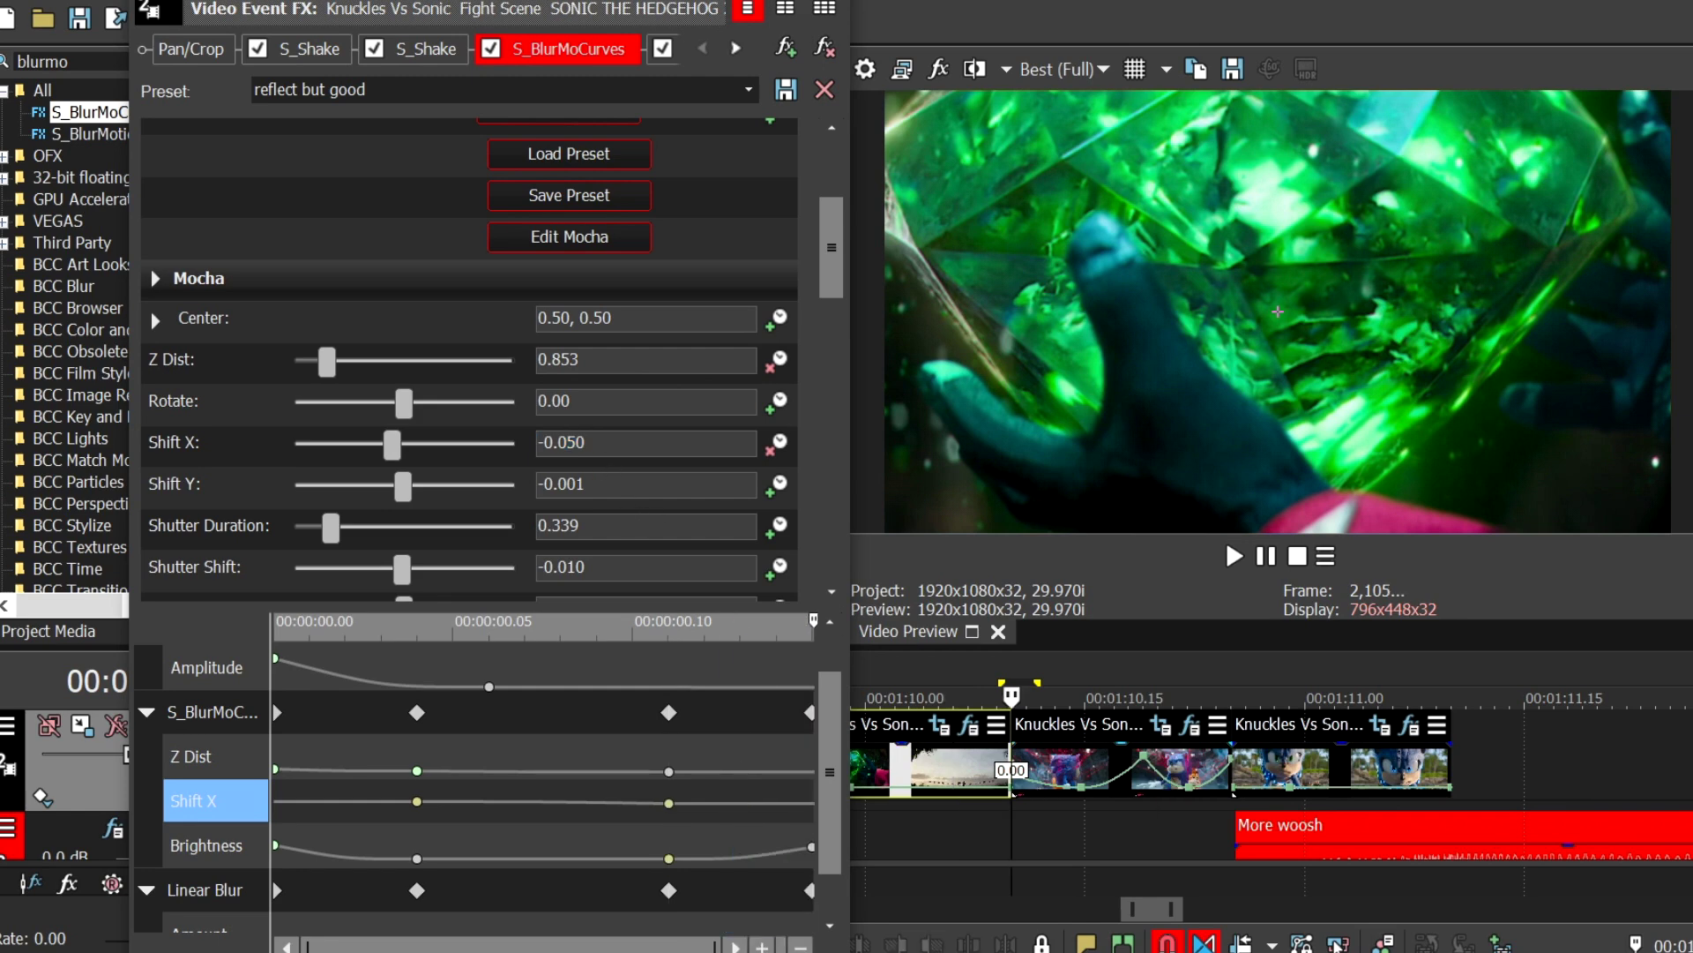
{"action": "left_click_drag", "start_coordinate": [586, 442], "coordinate": [557, 442]}
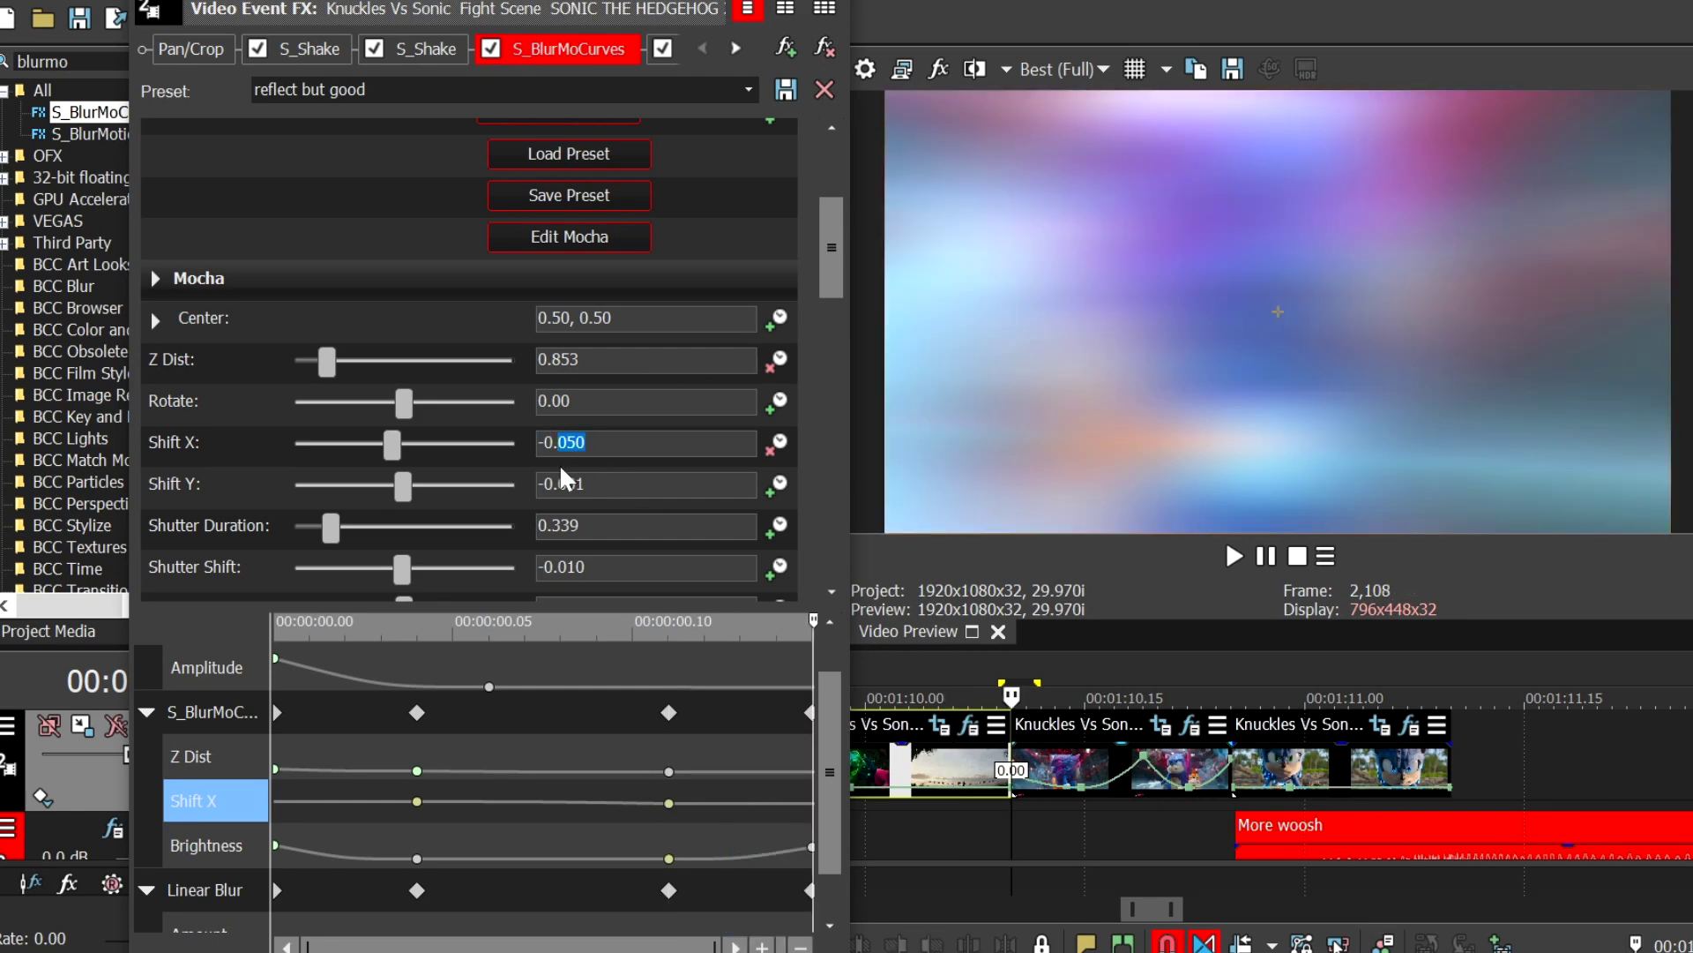
{"action": "type", "text": "6"}
{"action": "key", "text": "Return"}
Step: Enable Shift X keyframing in S_BlurMoCurves on the following Sonic clip and give its start keyframe a Fast Fade
{"action": "left_click", "coordinate": [1190, 725]}
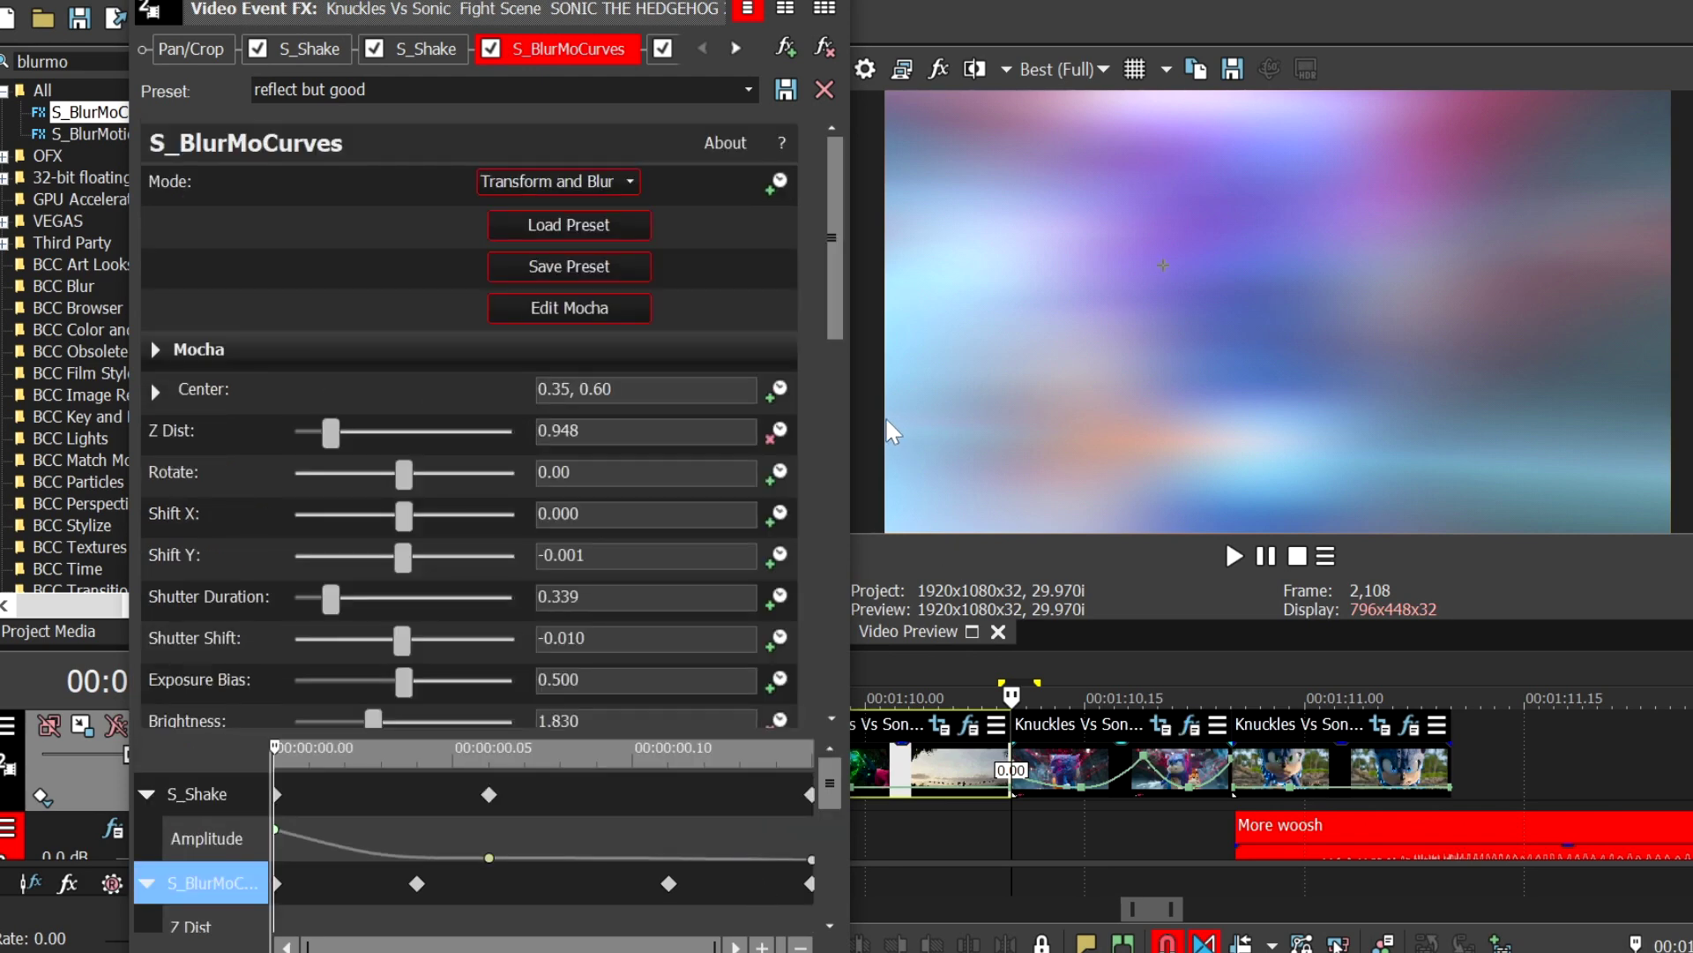
{"action": "left_click", "coordinate": [775, 515]}
{"action": "left_click_drag", "start_coordinate": [797, 736], "coordinate": [798, 522]}
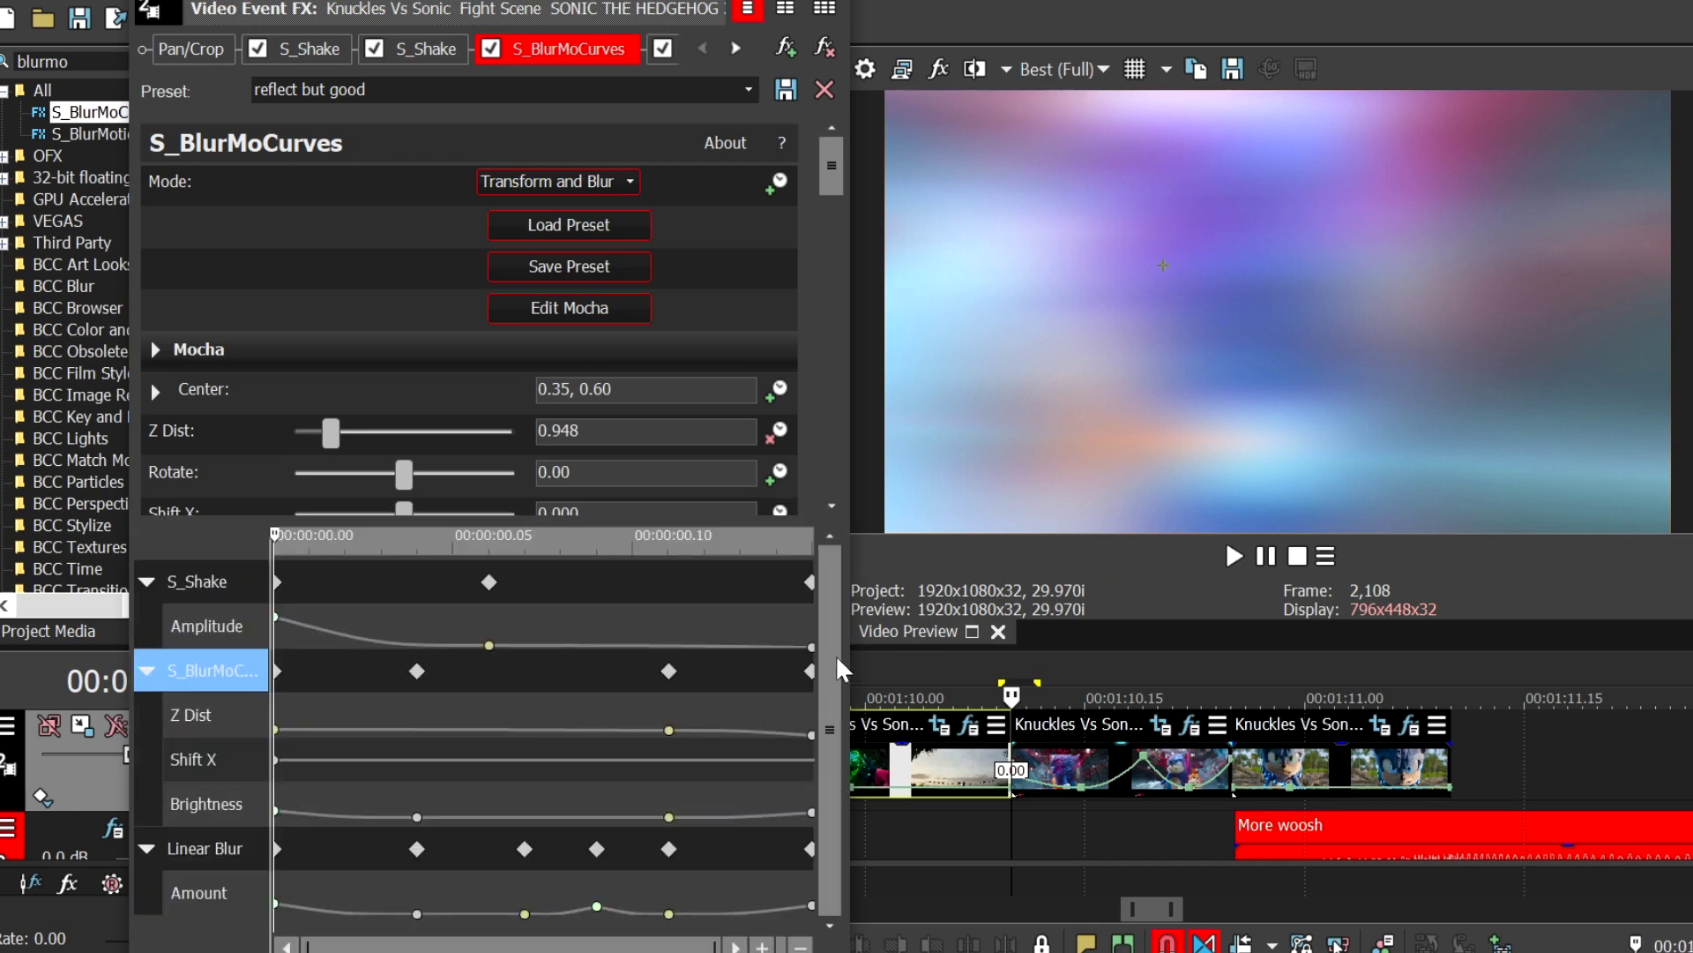
{"action": "left_click", "coordinate": [279, 764]}
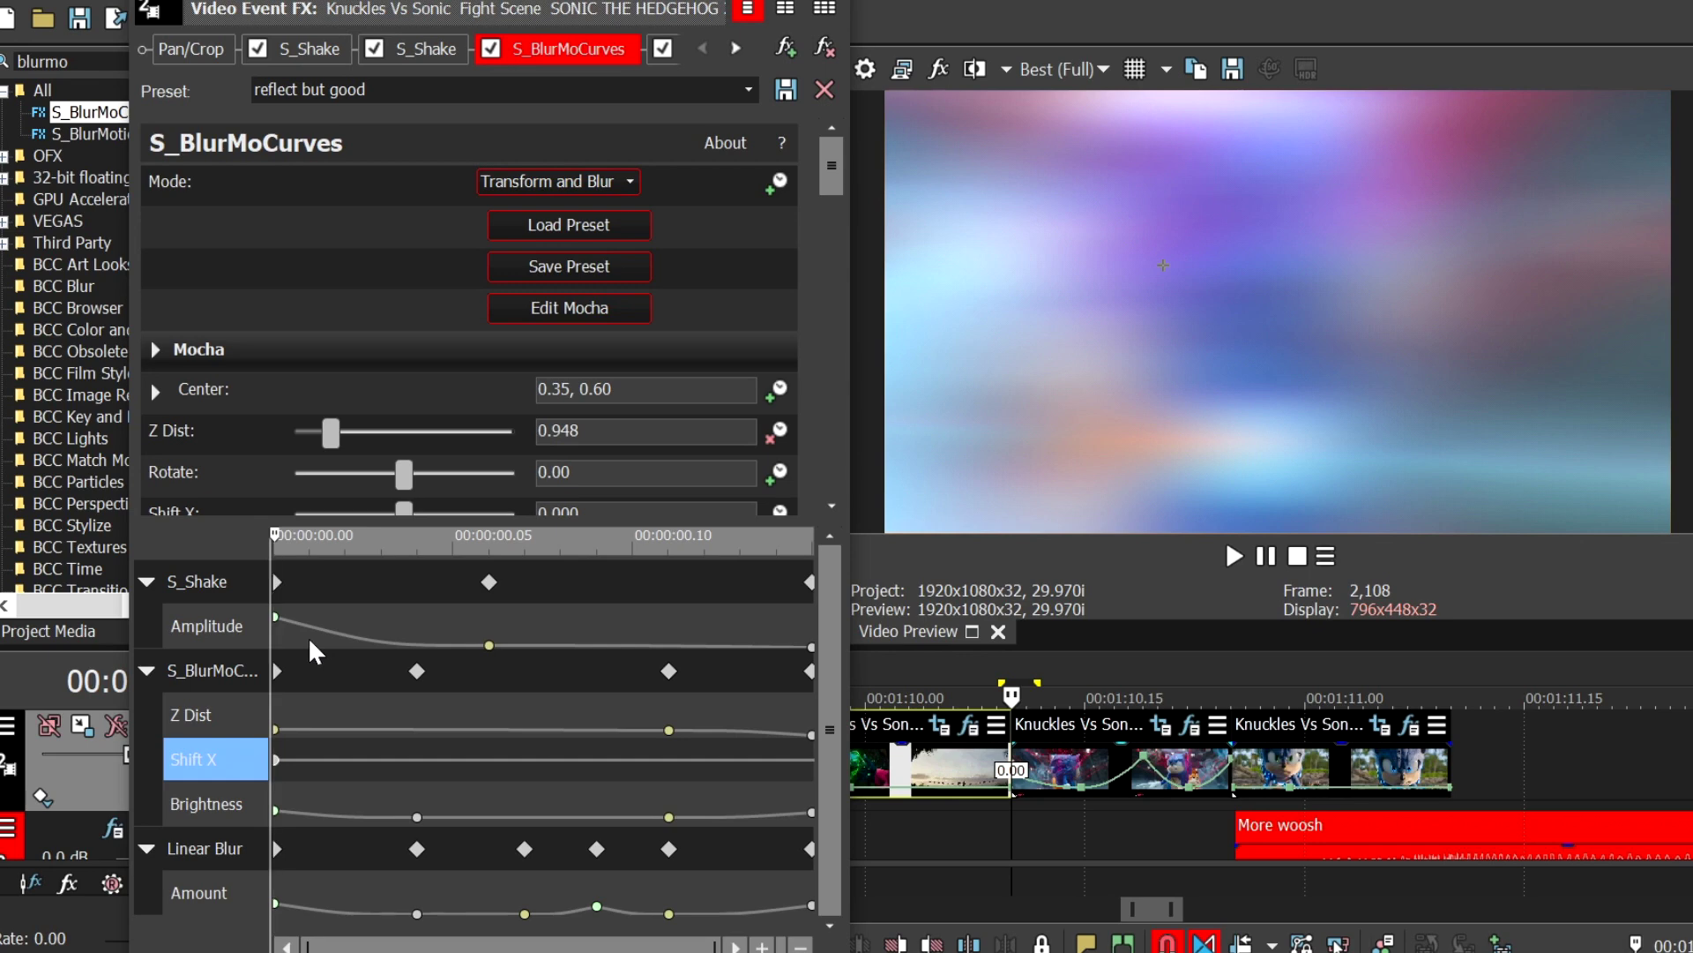
{"action": "right_click", "coordinate": [274, 757]}
{"action": "left_click", "coordinate": [338, 577]}
Step: Add Shift X keyframes at 00:00:00.04 and 00:00:00.11, giving the 00:00:00.04 keyframe a Fast Fade
{"action": "key", "text": "Right"}
{"action": "key", "text": "Right"}
{"action": "key", "text": "Right"}
{"action": "key", "text": "Right"}
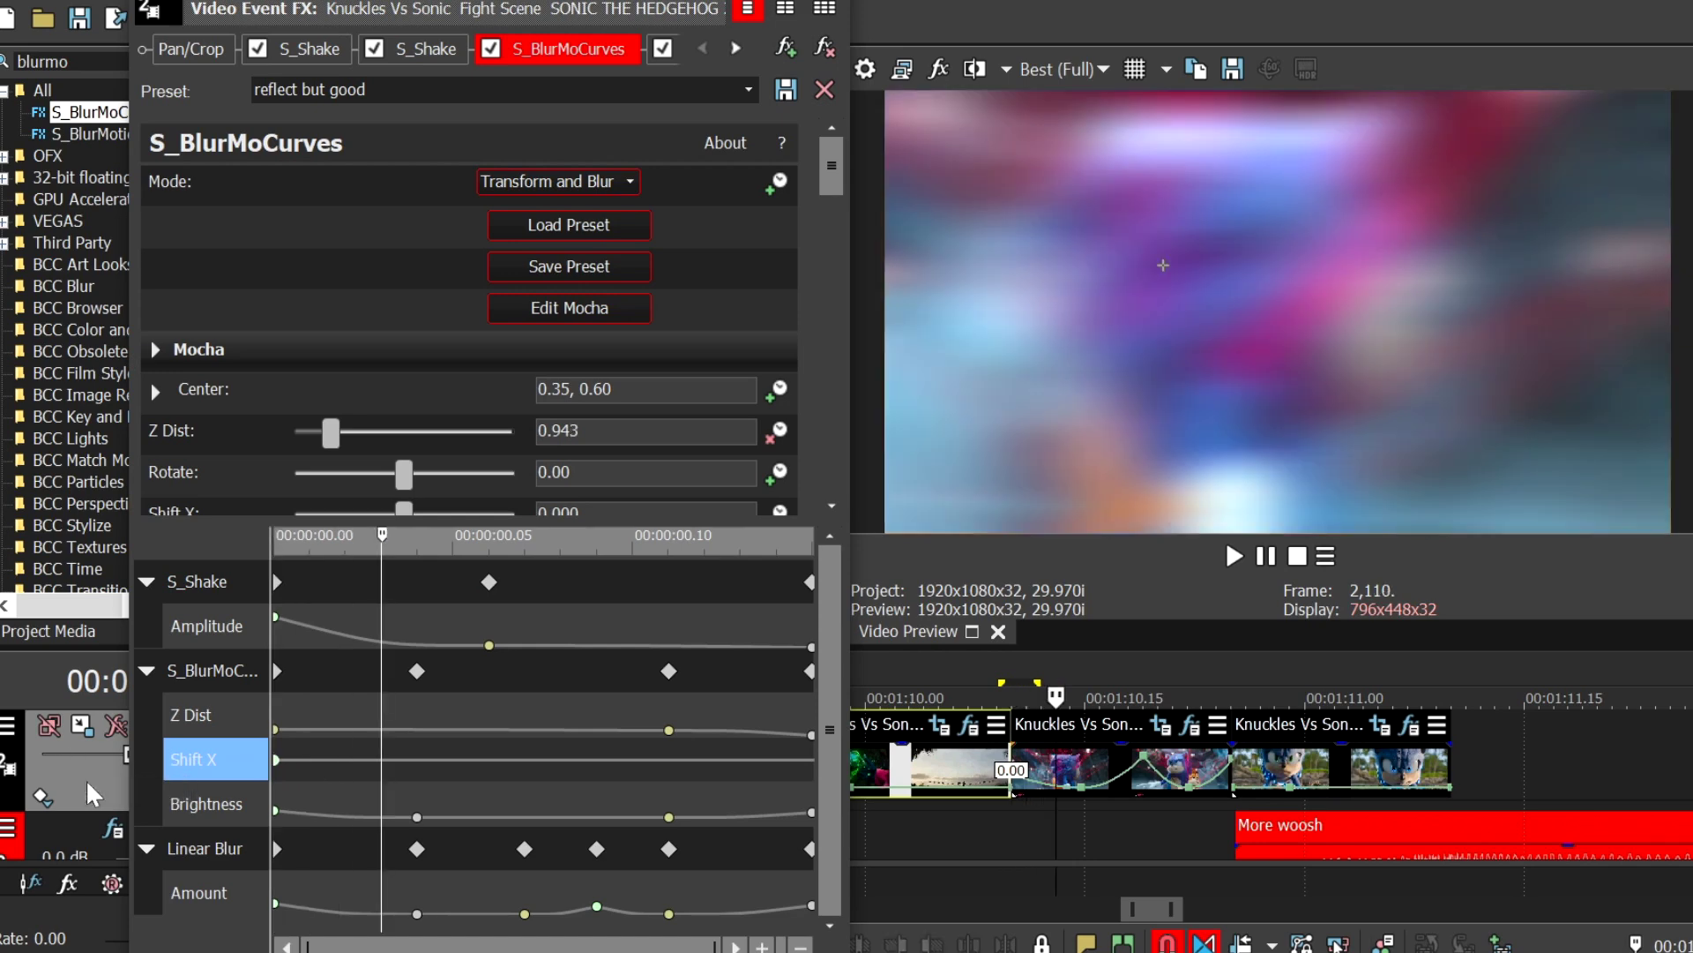
{"action": "left_click", "coordinate": [414, 950]}
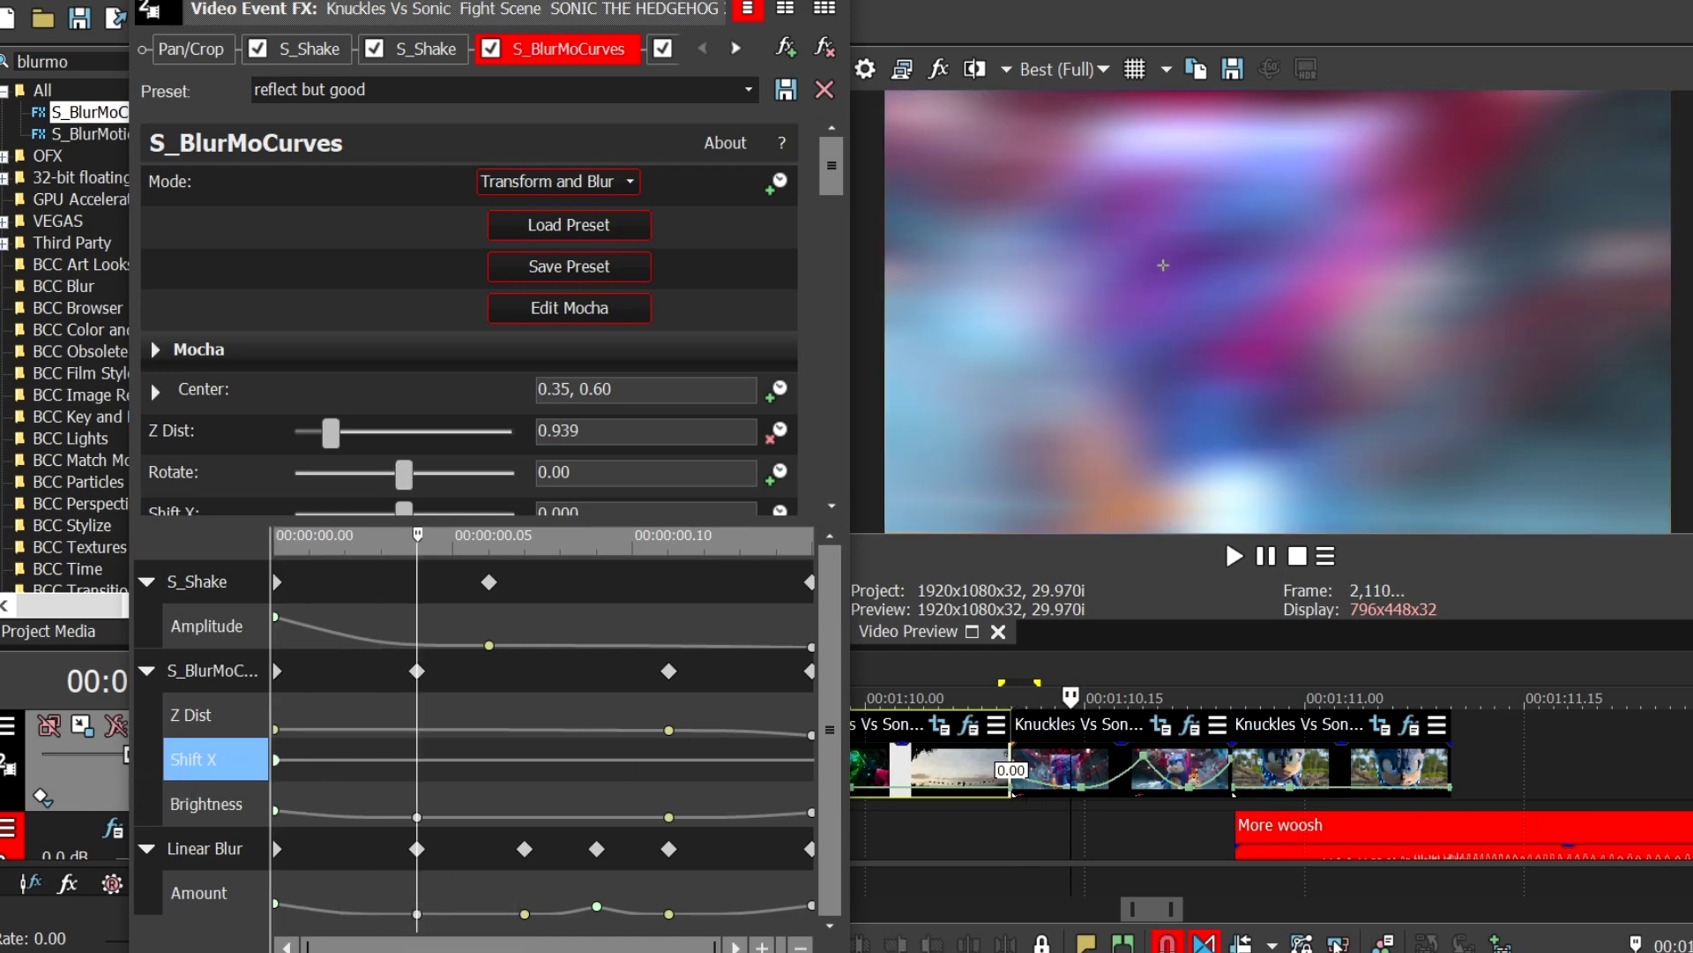
{"action": "left_click", "coordinate": [670, 759]}
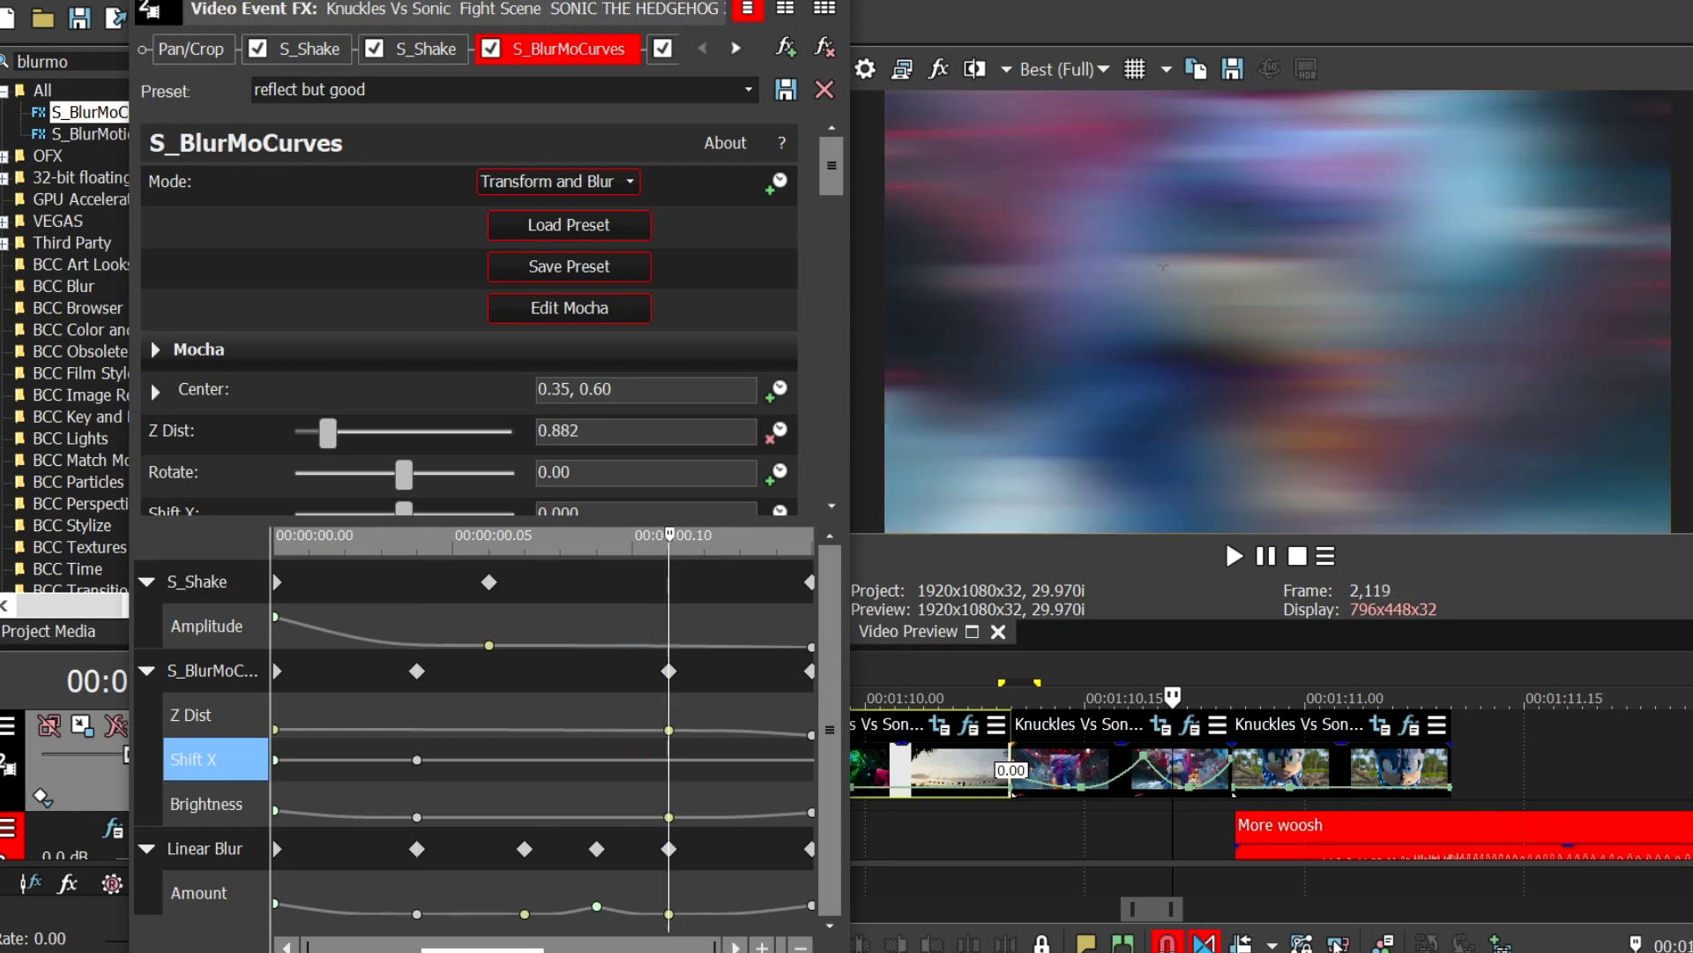
{"action": "left_click", "coordinate": [417, 759]}
{"action": "right_click", "coordinate": [417, 760]}
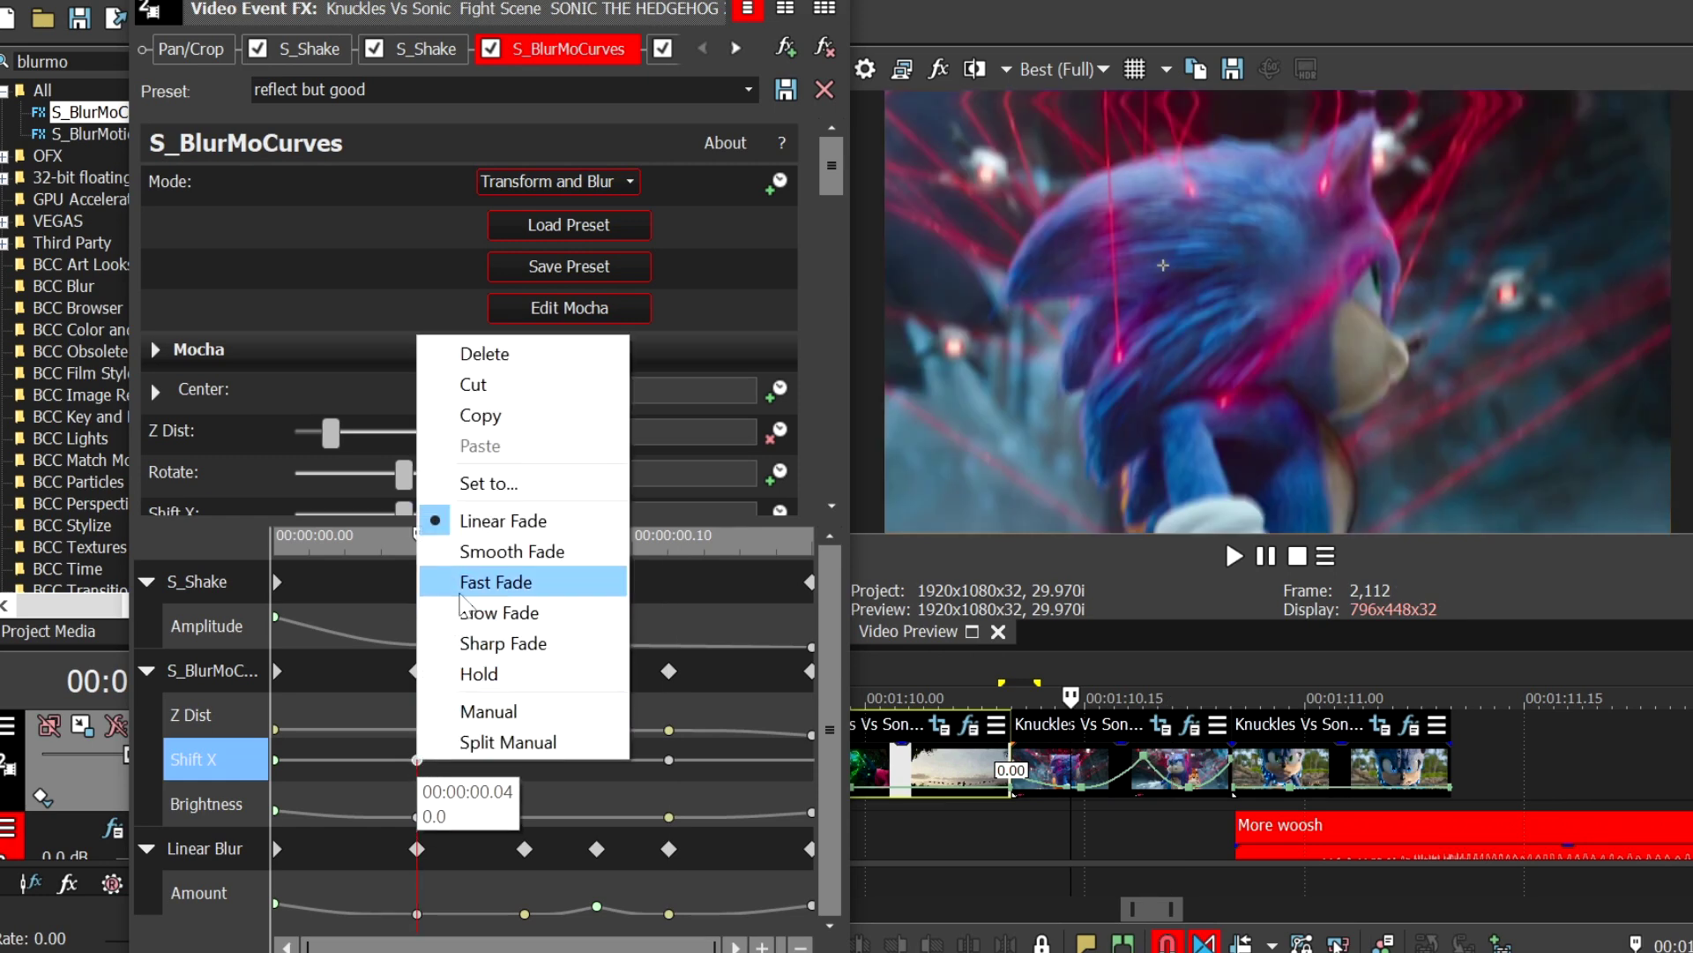
{"action": "left_click", "coordinate": [469, 580]}
Step: Set the Shift X to 0.05 at the 00:00:00.04 keyframe and to 0.6 at the clip's start
{"action": "scroll", "coordinate": [270, 335], "scroll_direction": "down", "scroll_amount": 4}
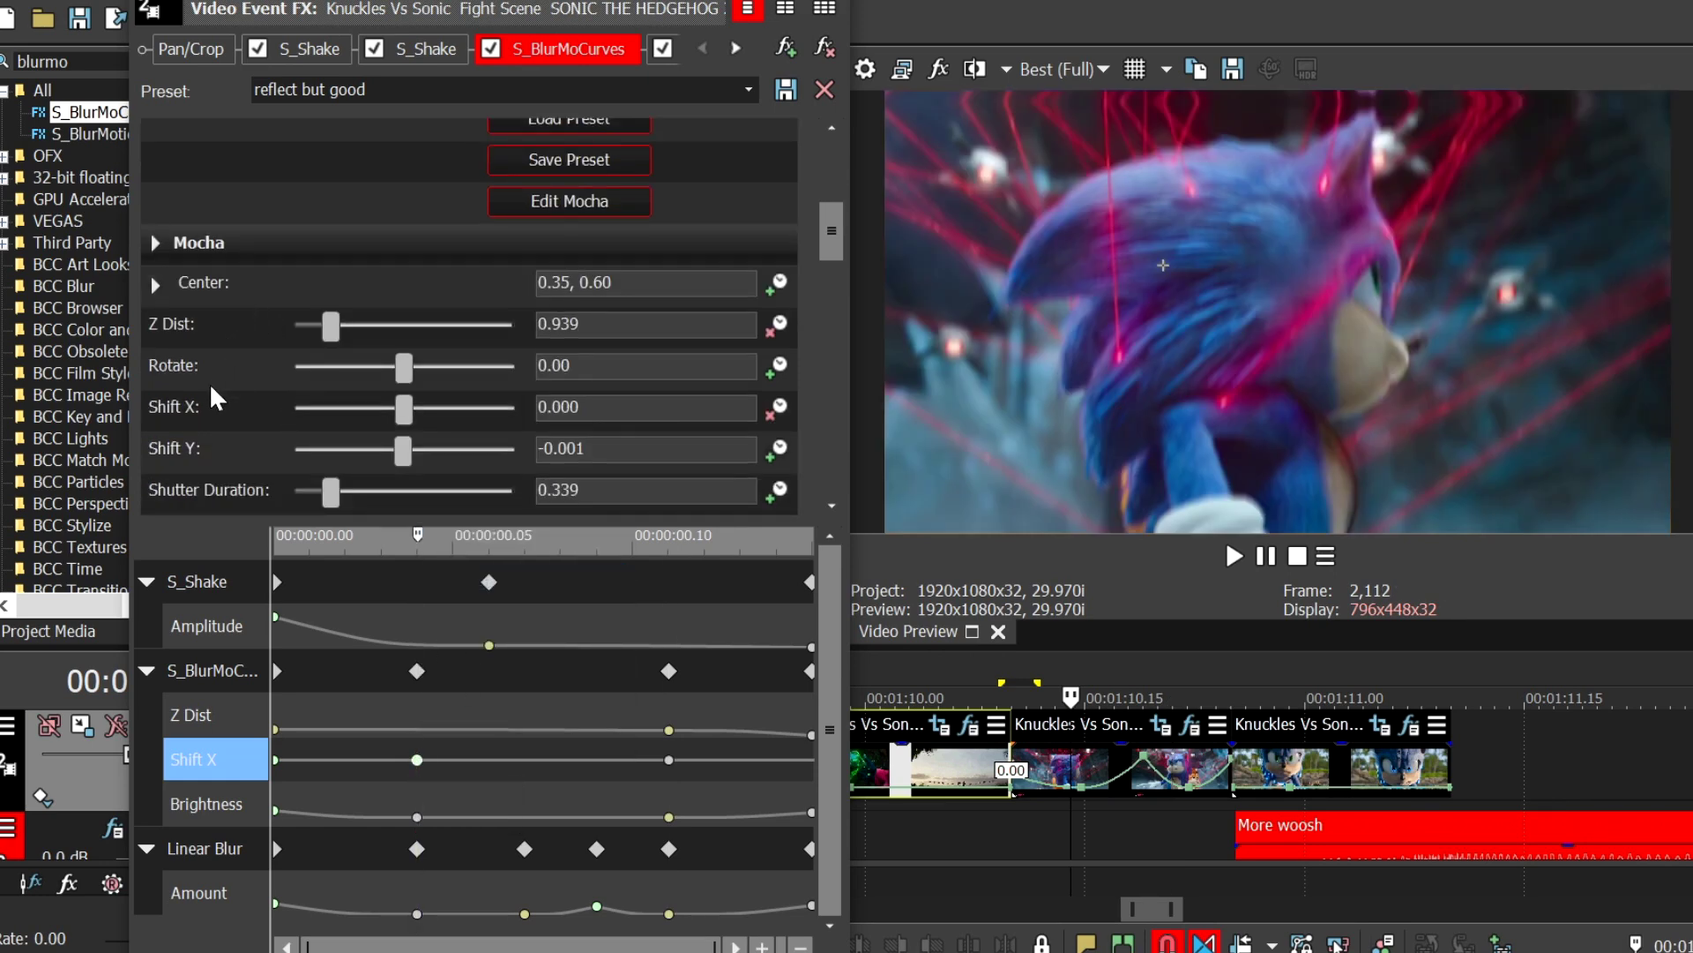
{"action": "left_click_drag", "start_coordinate": [579, 371], "coordinate": [561, 372]}
{"action": "left_click", "coordinate": [579, 371]}
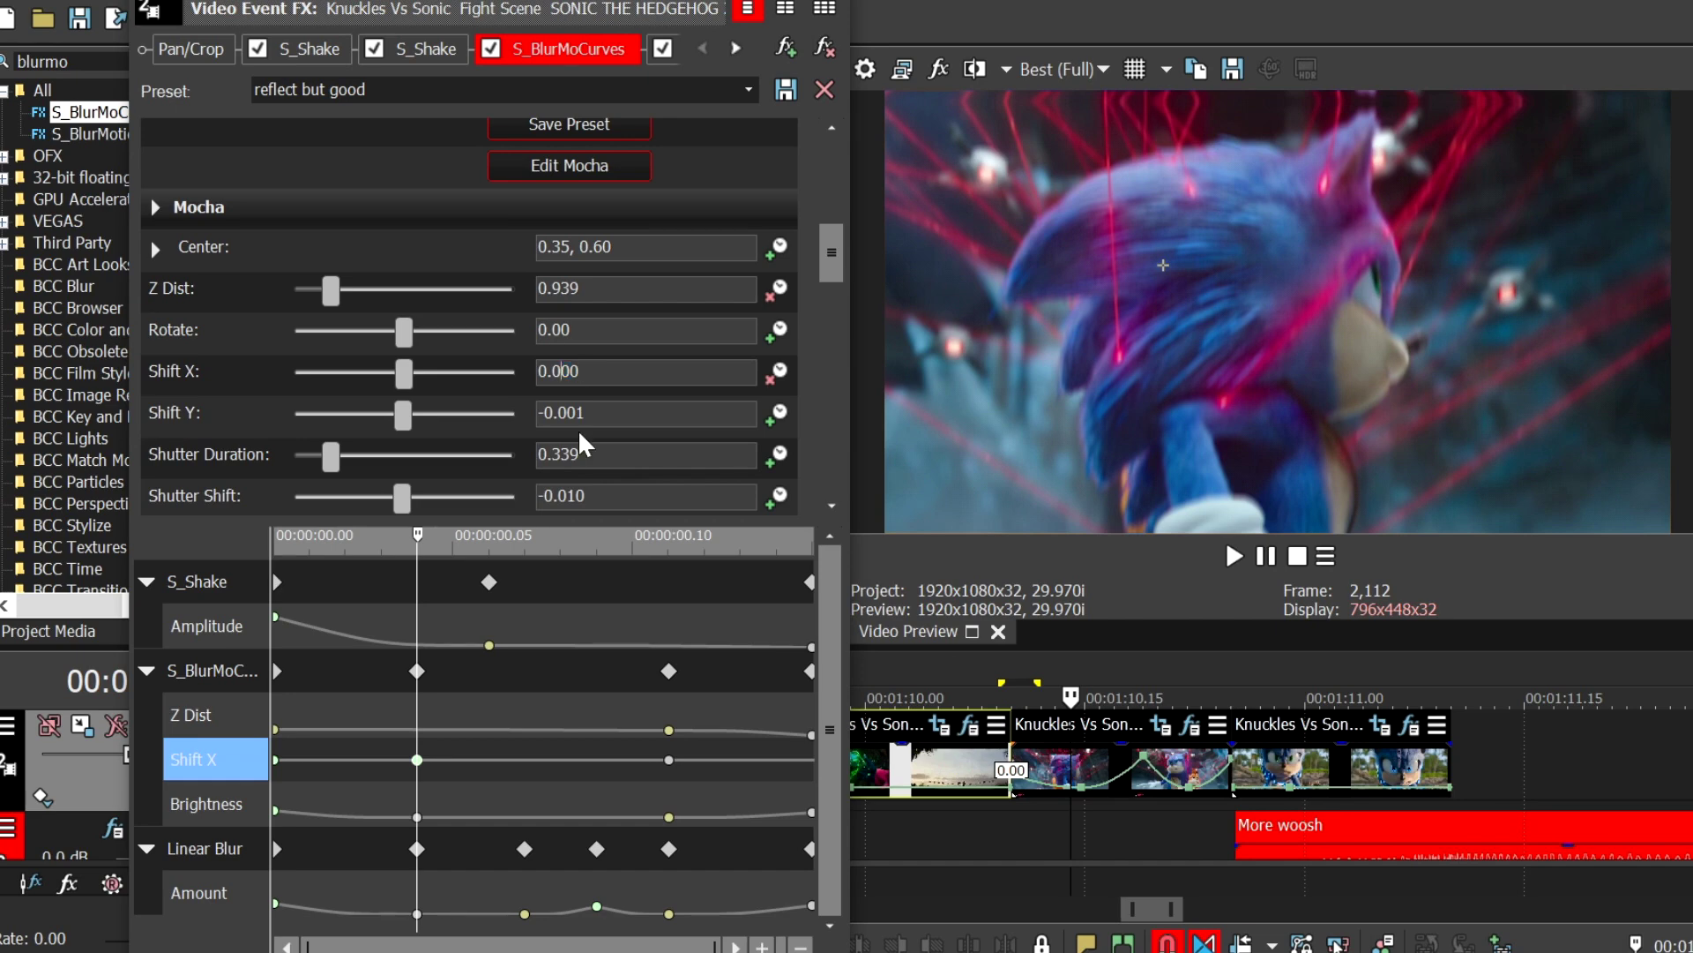
{"action": "type", "text": "5"}
{"action": "key", "text": "Return"}
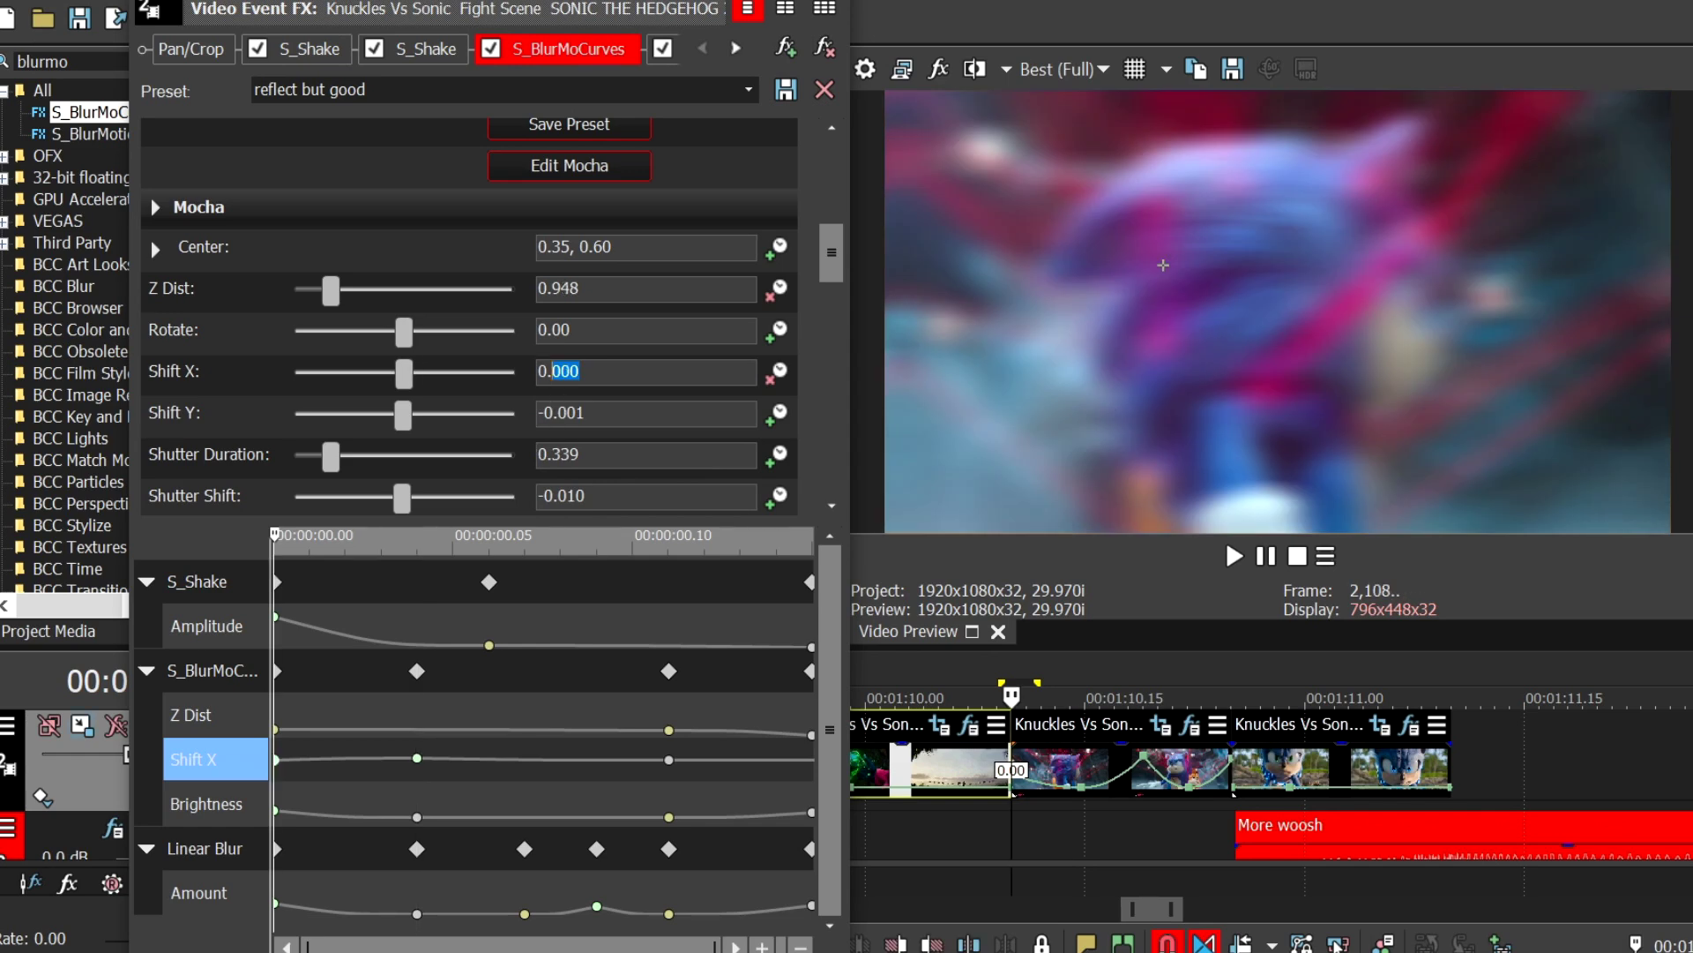
{"action": "type", "text": "6"}
{"action": "key", "text": "Return"}
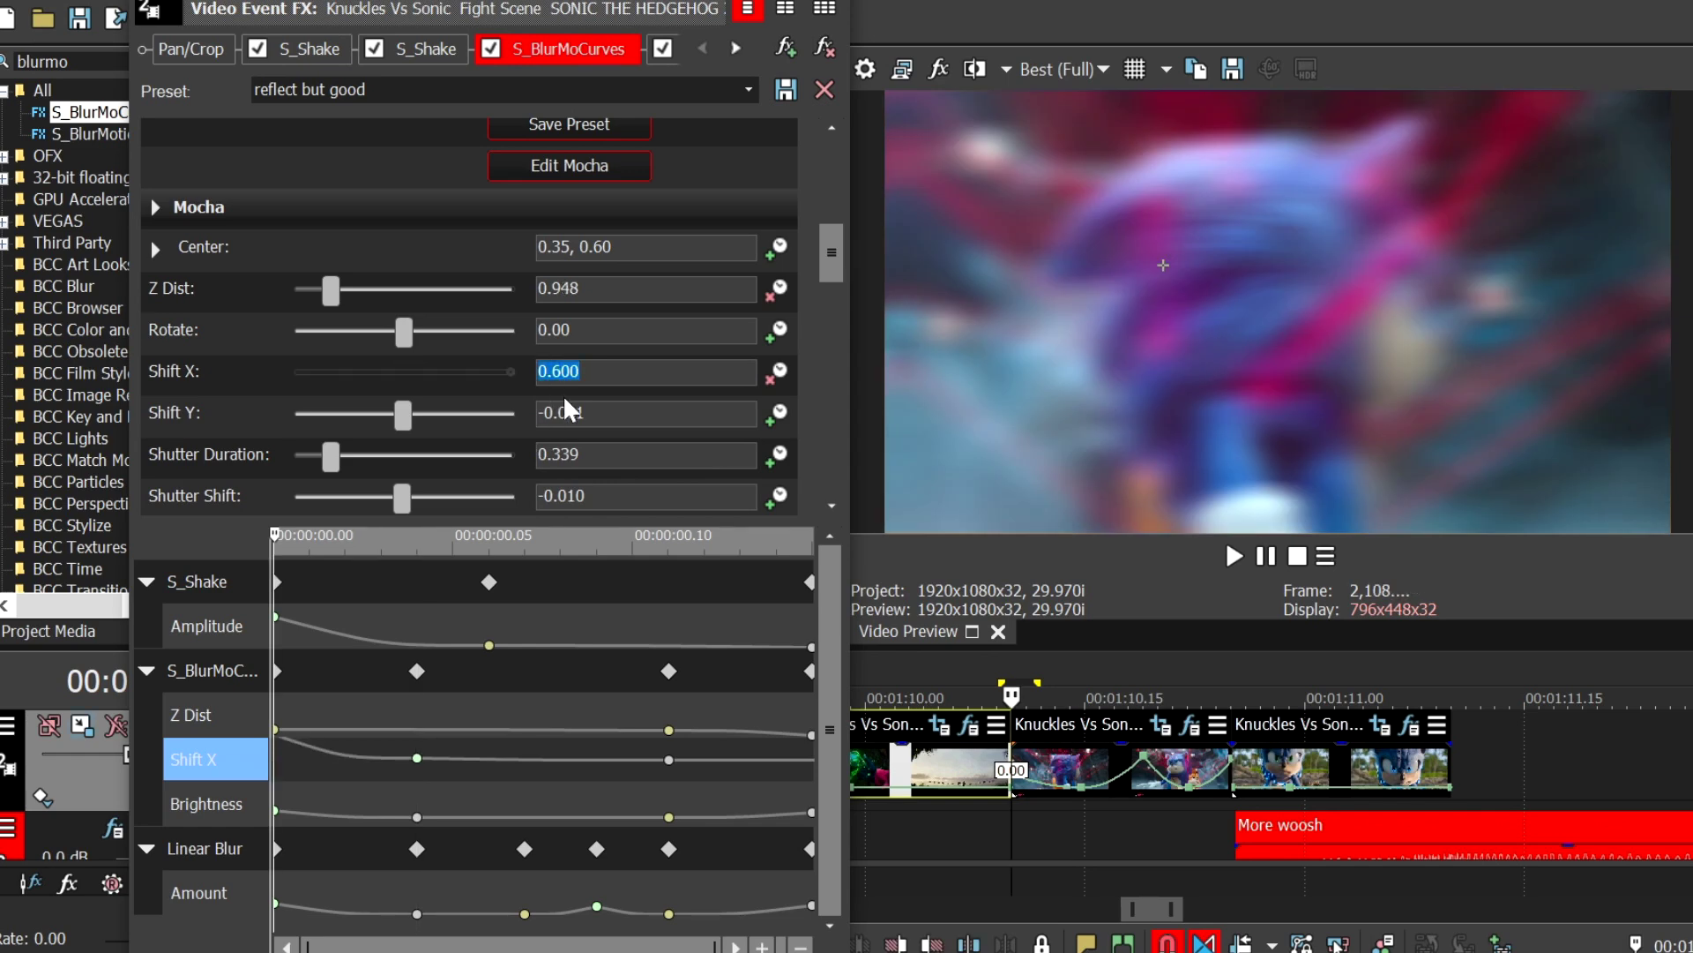
Step: Open the Angle value of the same clip's Linear Blur for editing and close the effects window
{"action": "left_click", "coordinate": [735, 47]}
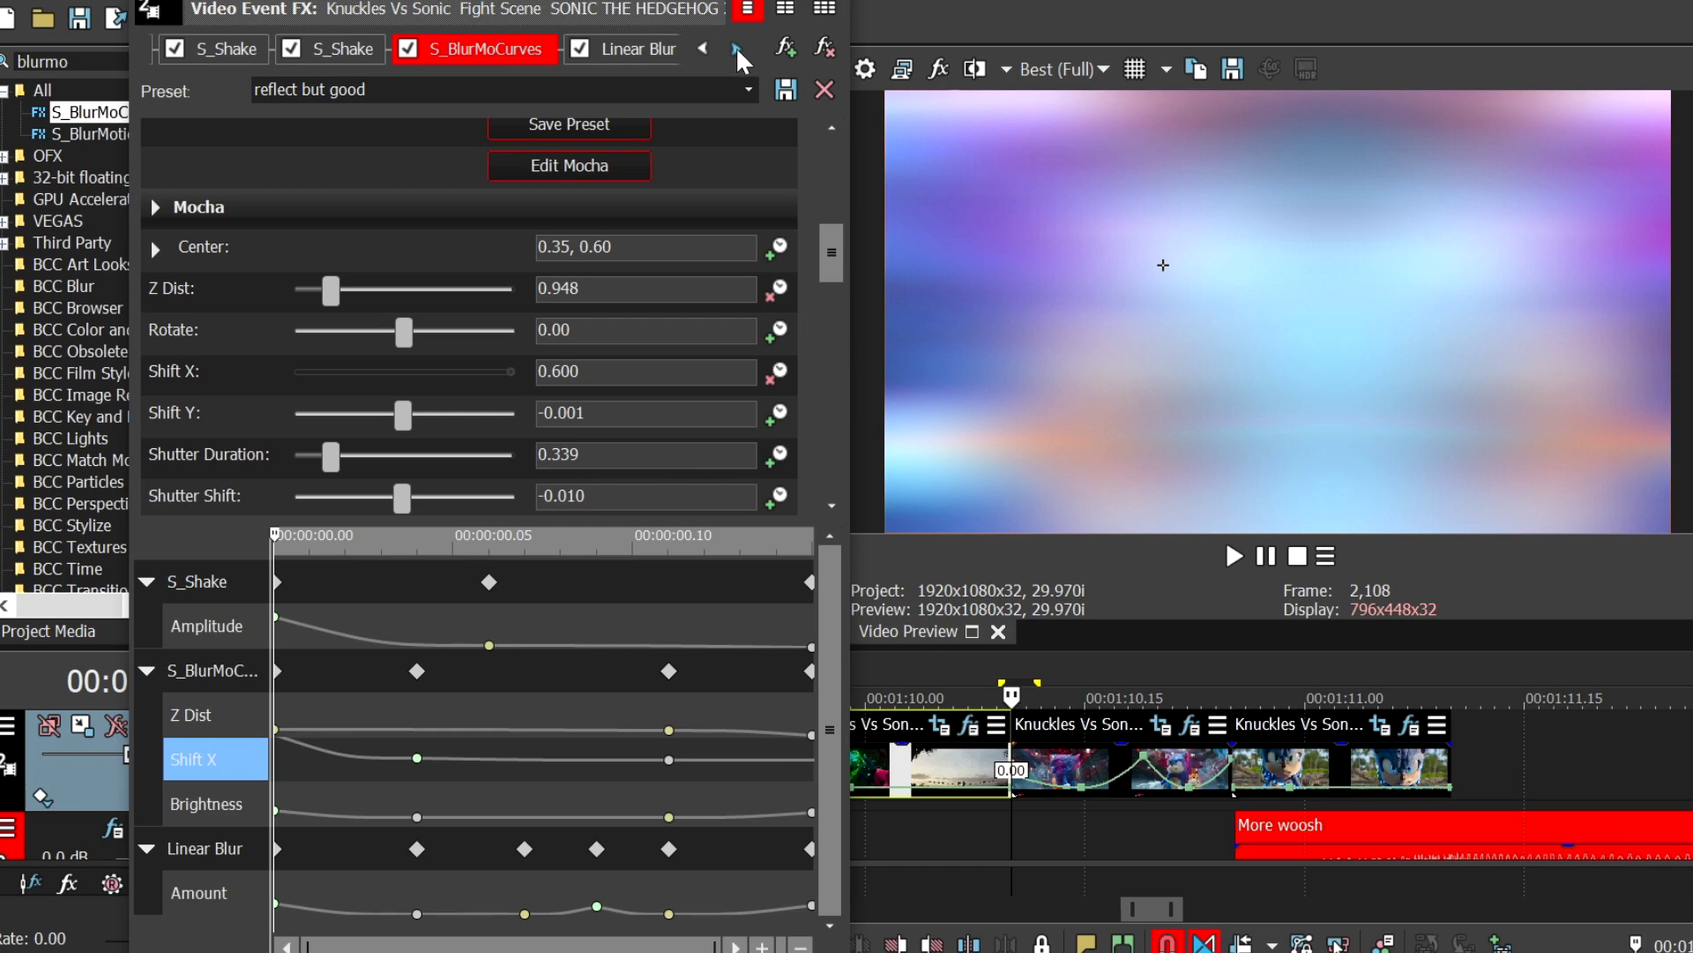
{"action": "left_click", "coordinate": [646, 47]}
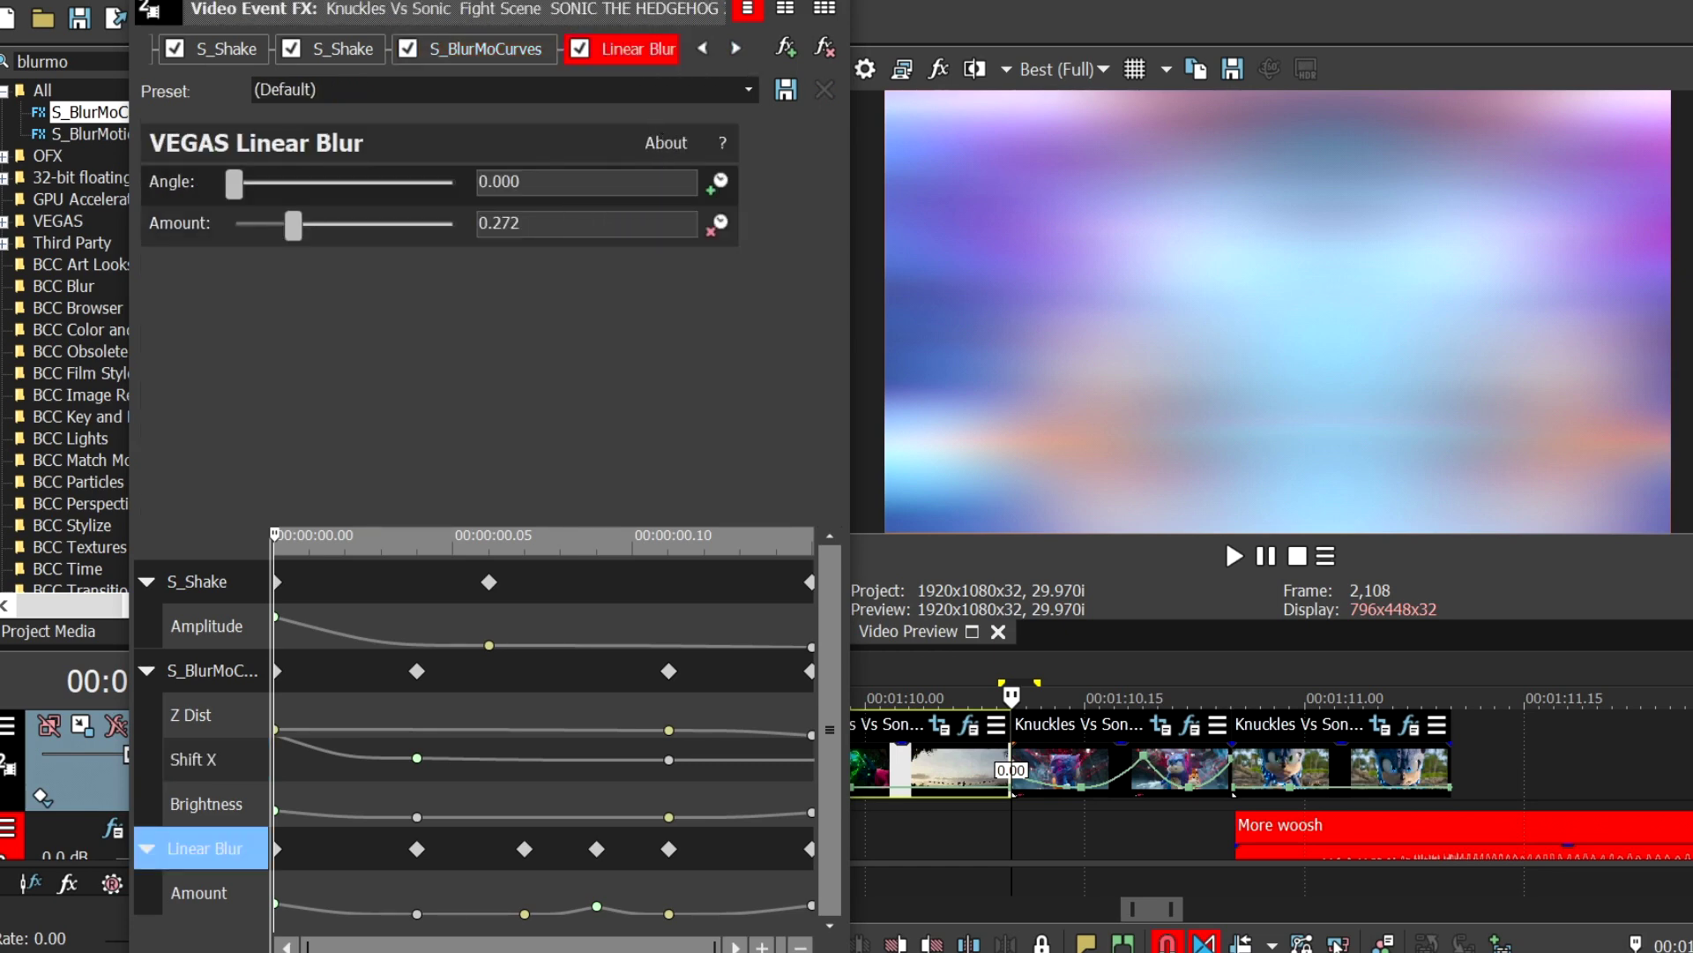
{"action": "left_click_drag", "start_coordinate": [520, 182], "coordinate": [431, 197]}
{"action": "left_click", "coordinate": [836, 2]}
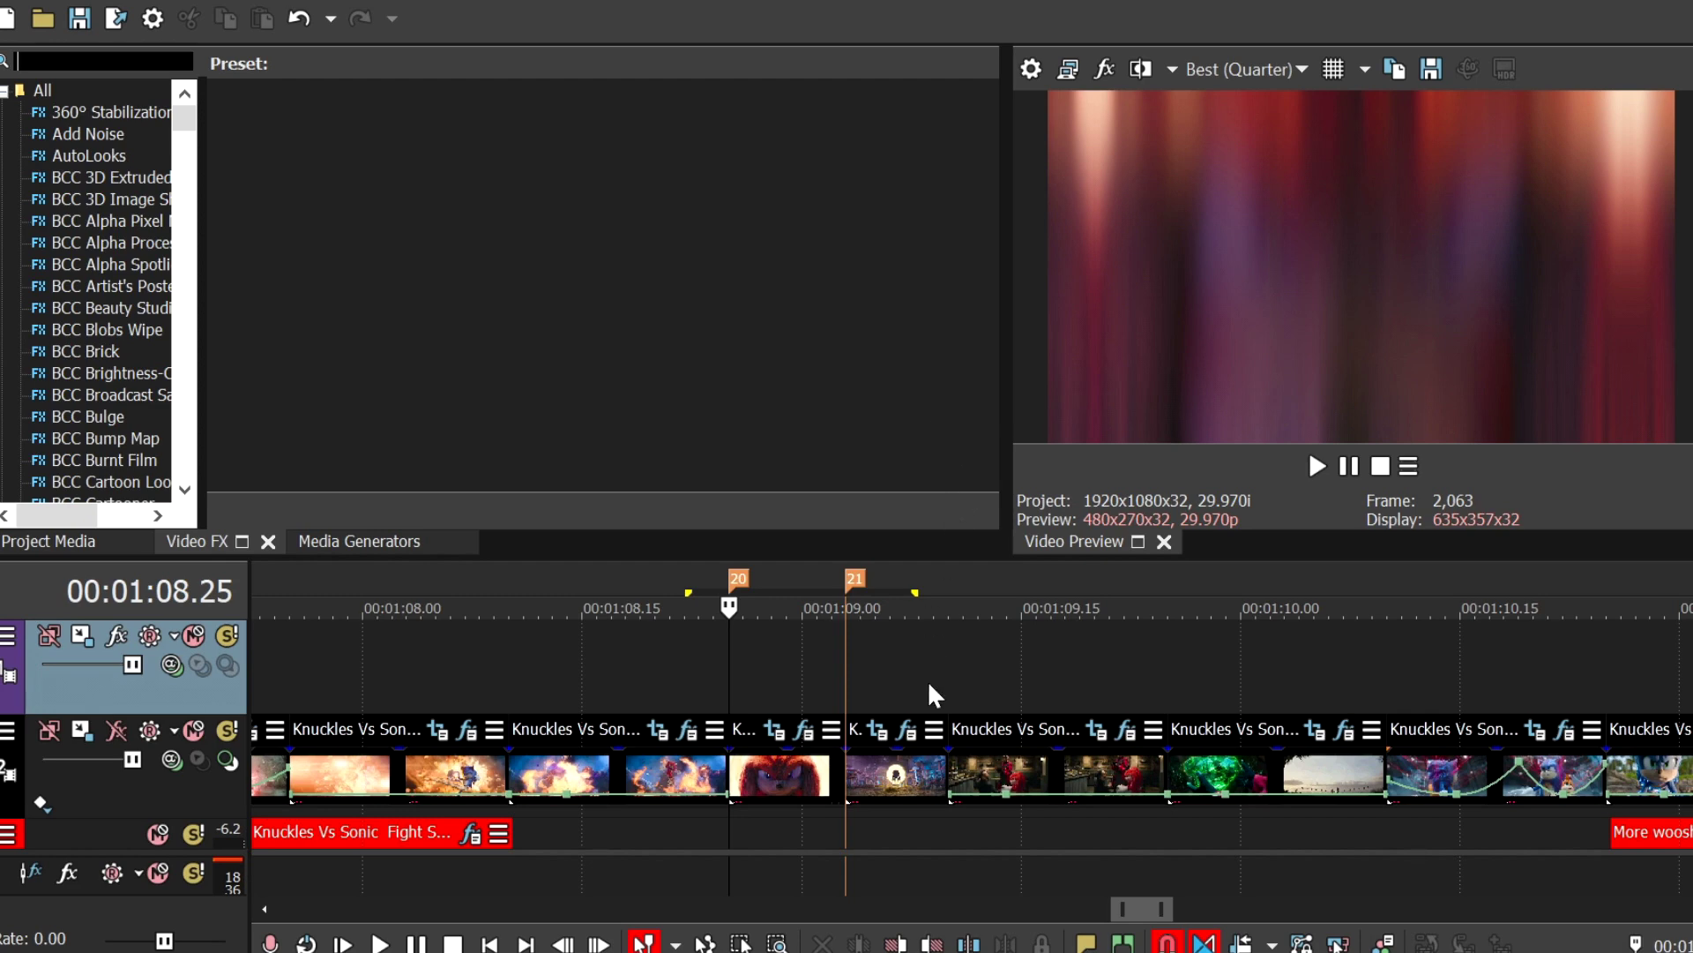
Step: Duplicate the Knuckles close-up clip at marker 20 onto the empty video track above it
{"action": "scroll", "coordinate": [928, 680], "scroll_direction": "up", "scroll_amount": 3}
{"action": "left_click", "coordinate": [1134, 721]}
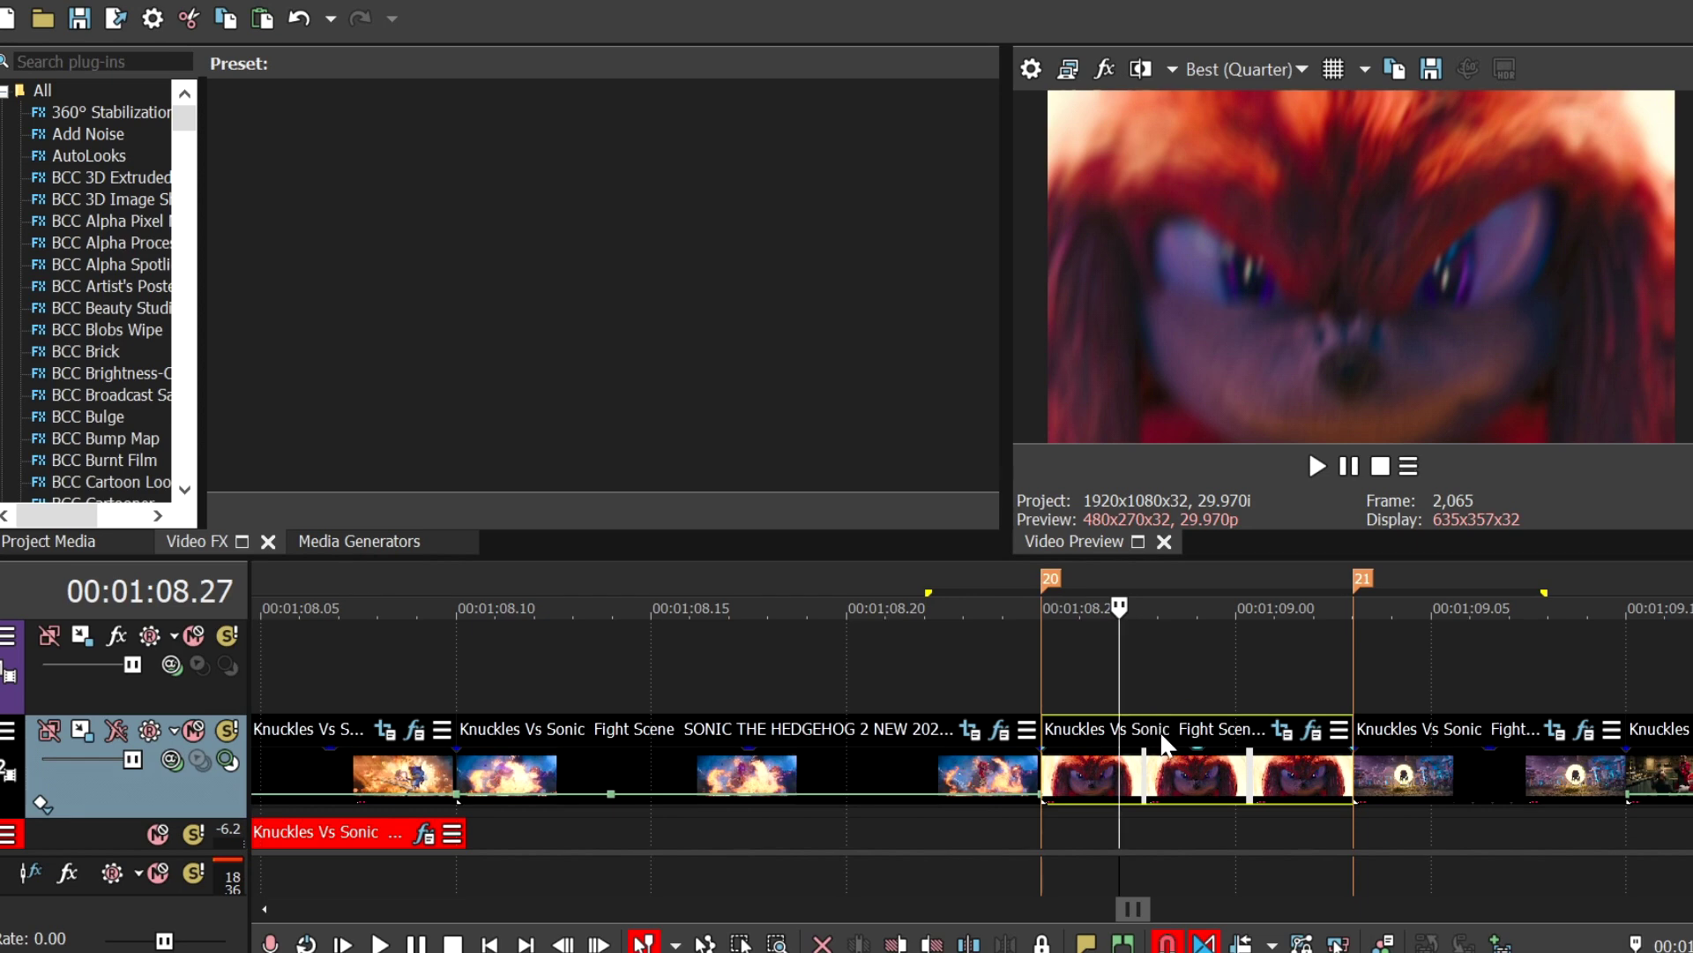
{"action": "left_click_drag", "start_coordinate": [1160, 730], "coordinate": [1167, 692]}
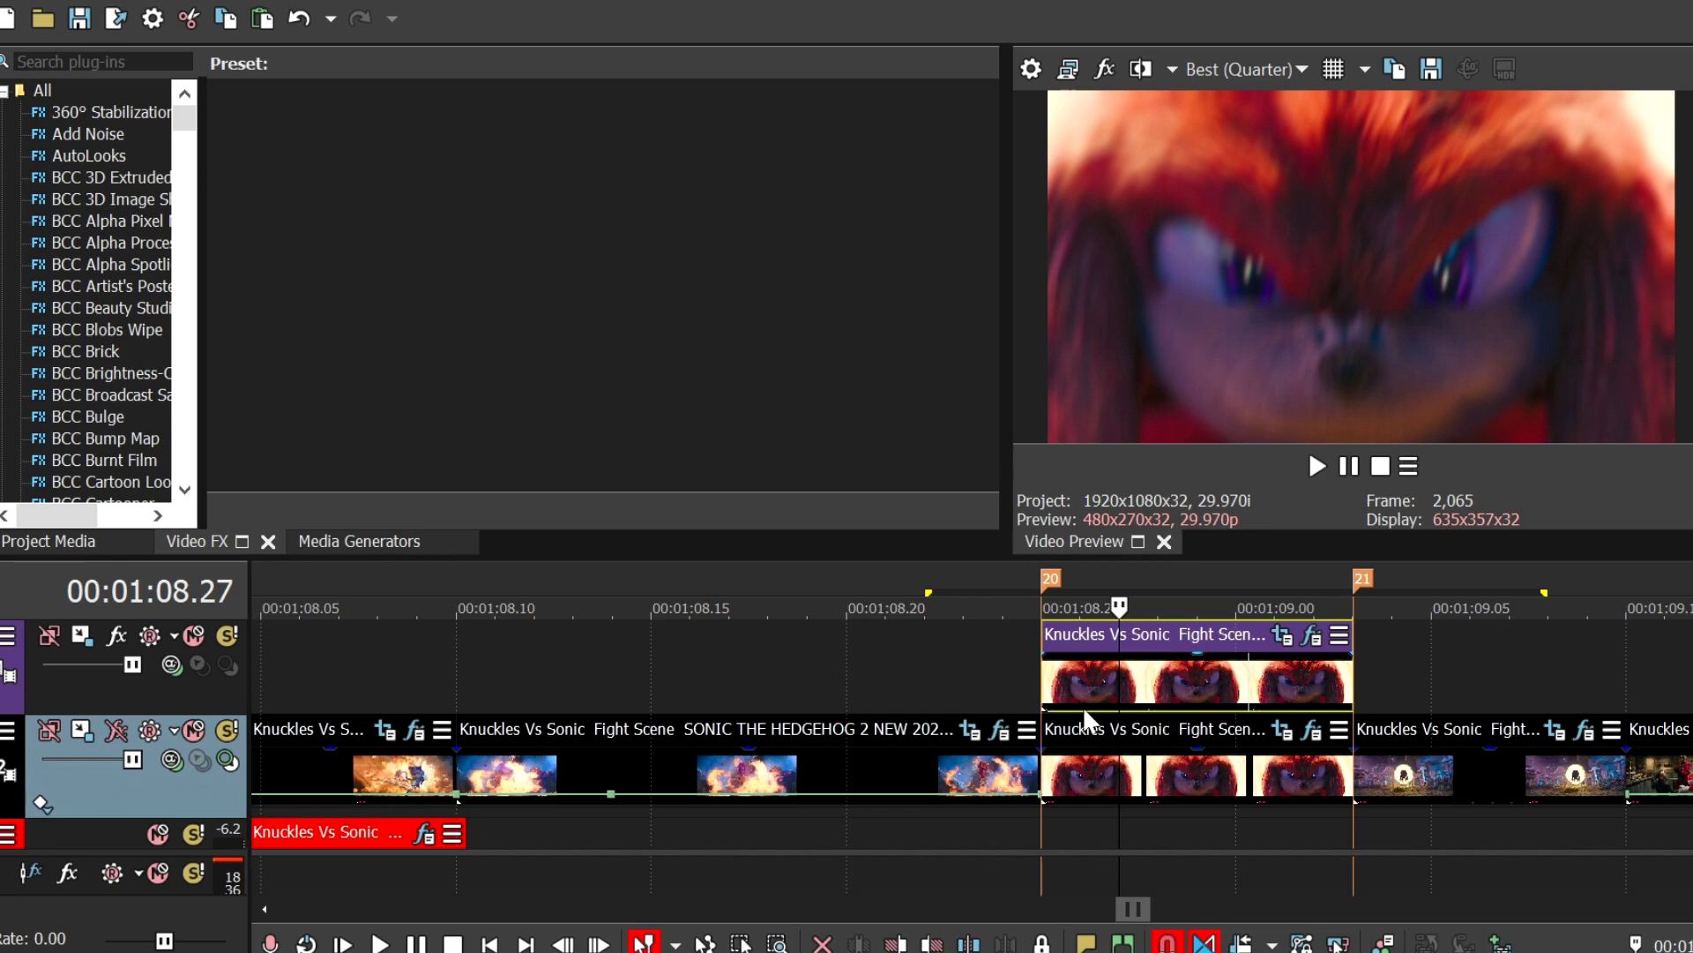
Step: Split the duplicated Knuckles clip one frame after its start and delete the remainder, leaving a single frame
{"action": "left_click", "coordinate": [1044, 634]}
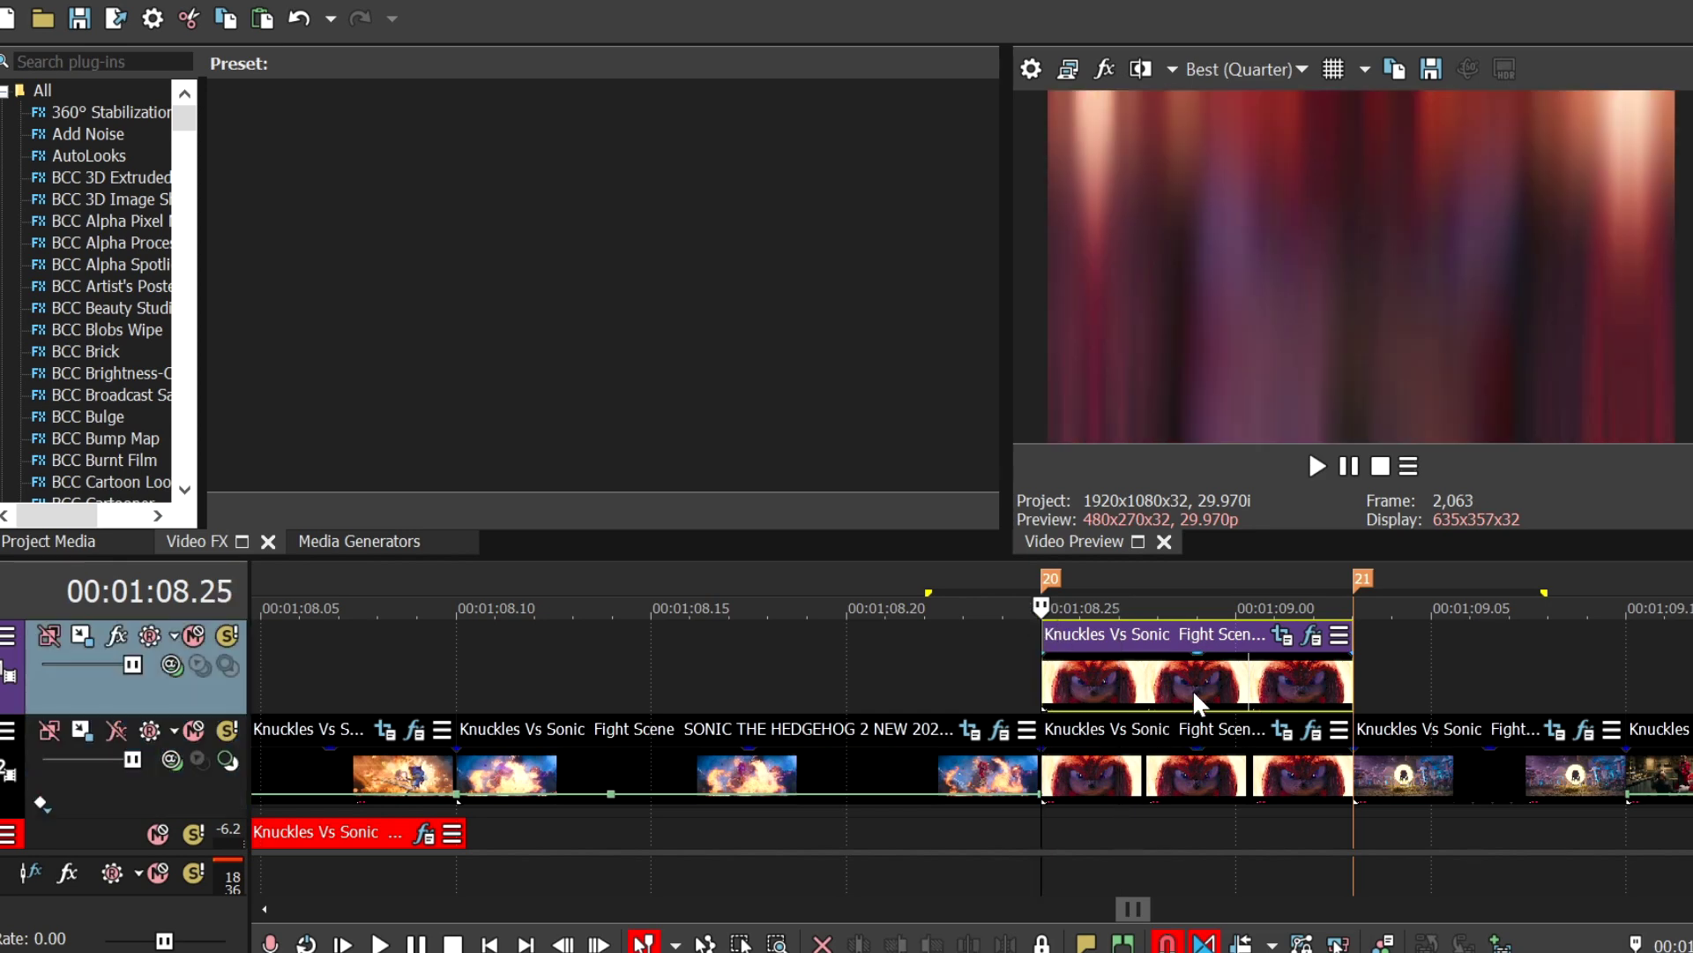
{"action": "scroll", "coordinate": [1193, 691], "scroll_direction": "up", "scroll_amount": 2}
{"action": "key", "text": "Right"}
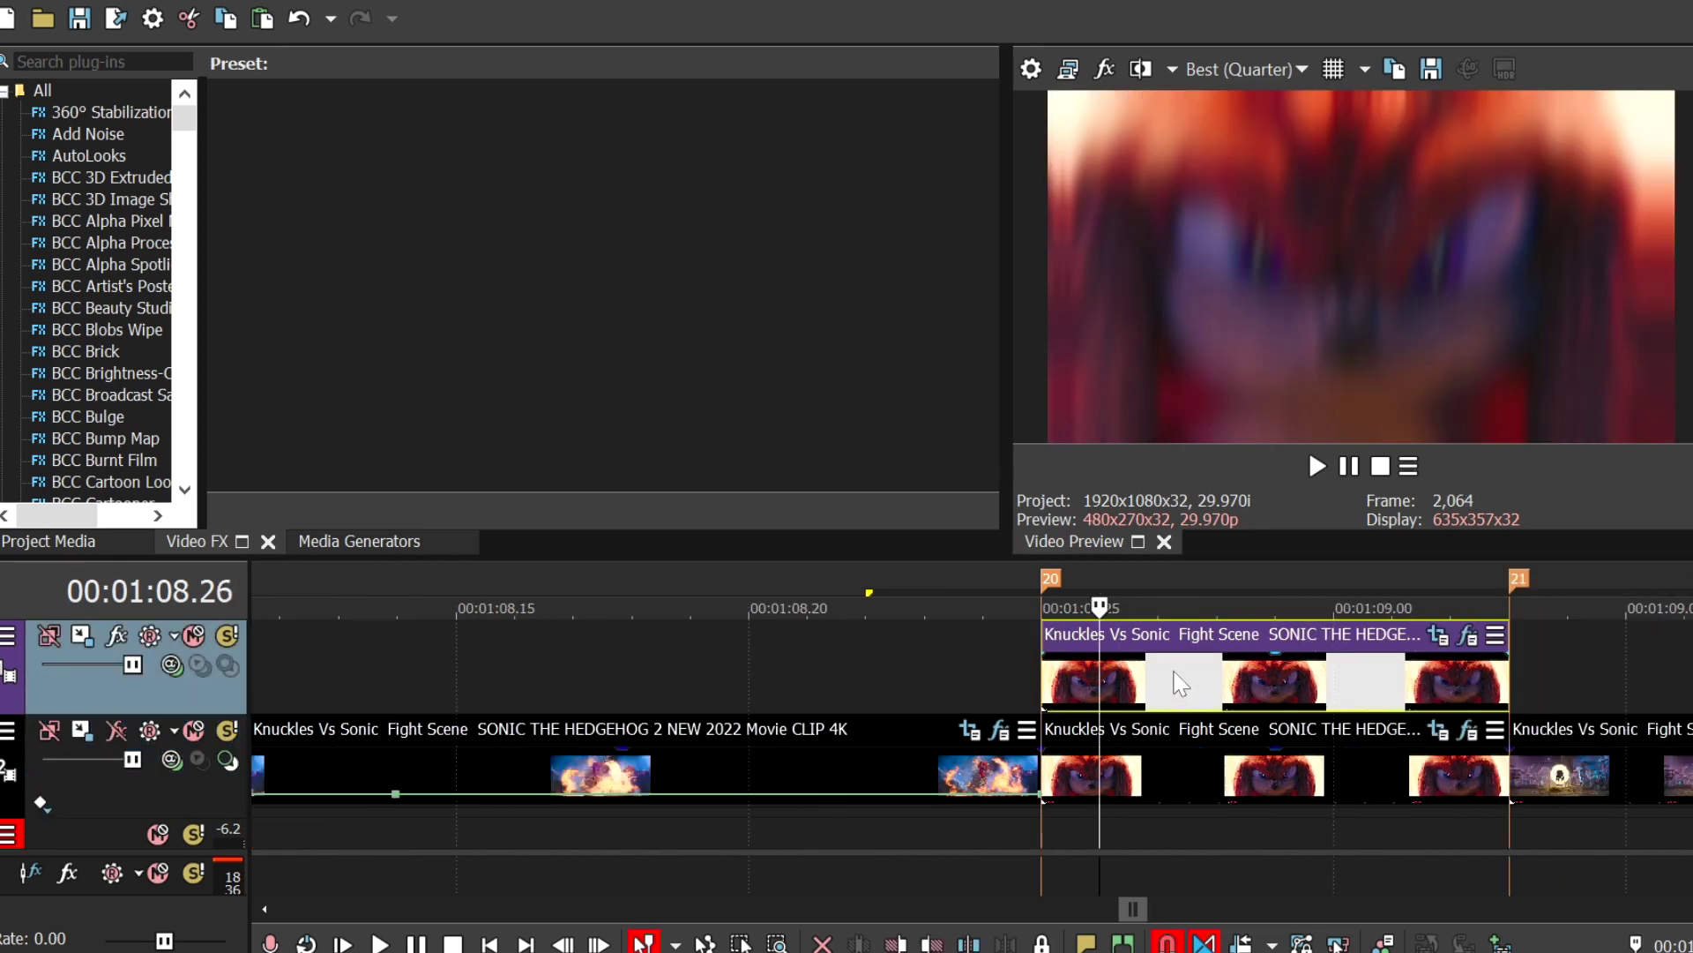
{"action": "key", "text": "s"}
{"action": "key", "text": "Delete"}
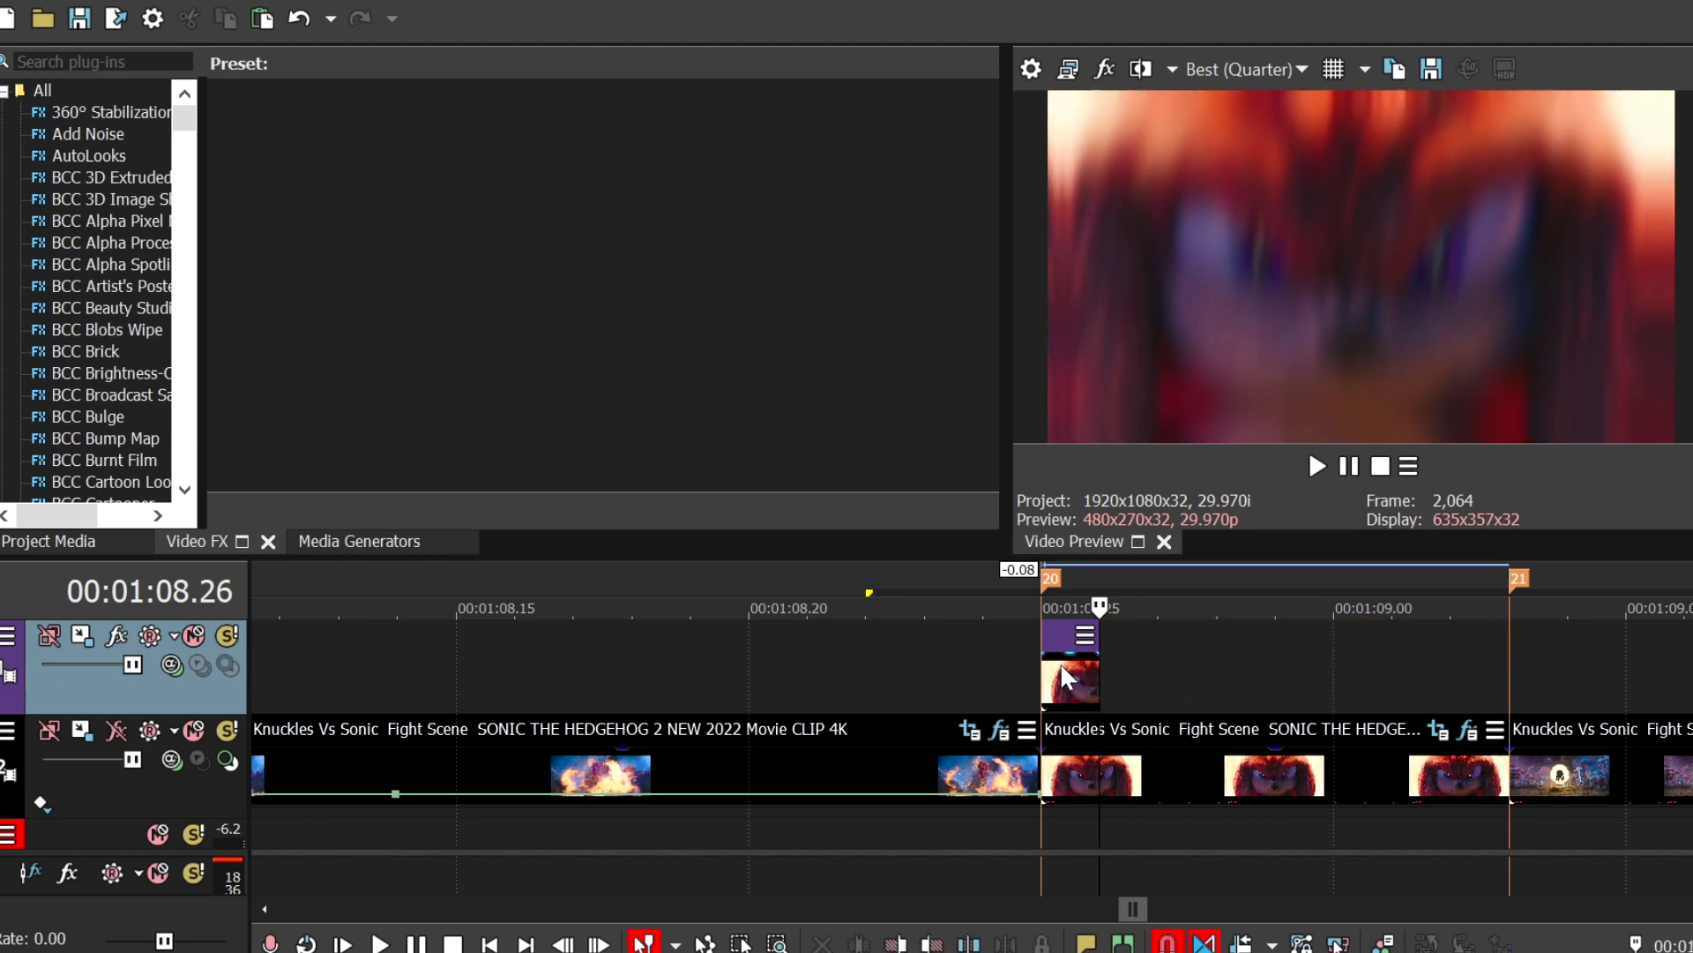
Step: Find the S_Invert effect and apply its default preset to the one-frame Knuckles copy
{"action": "key", "text": "Left"}
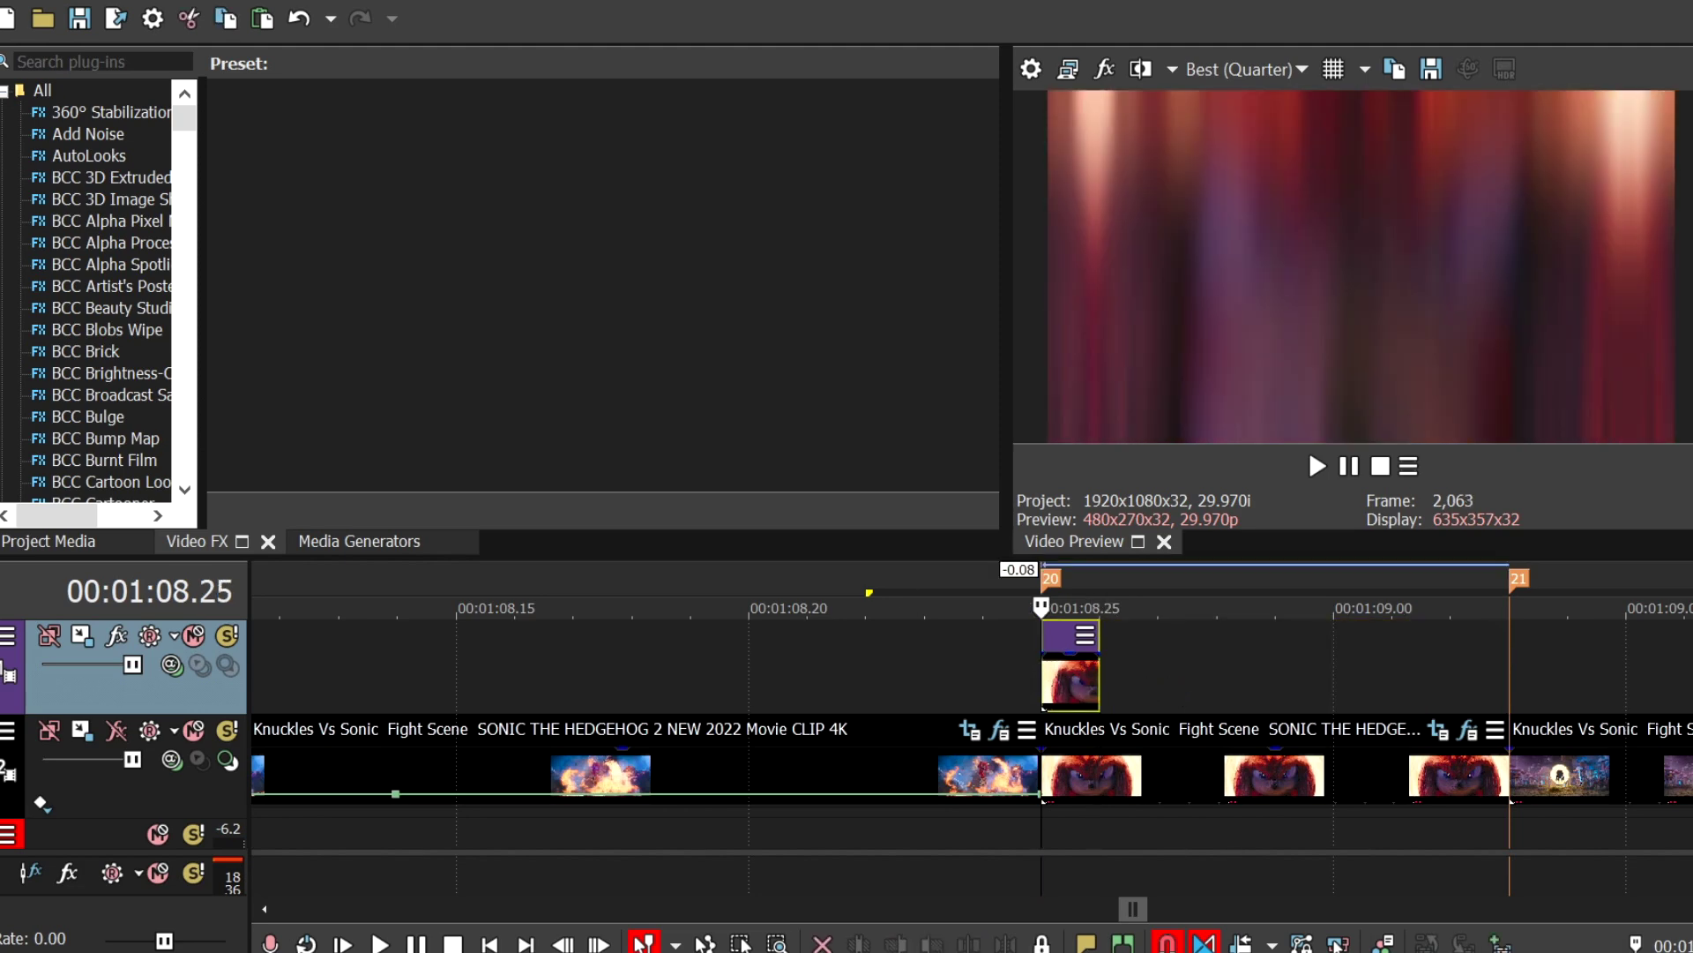
{"action": "left_click", "coordinate": [103, 61]}
{"action": "type", "text": "invert"}
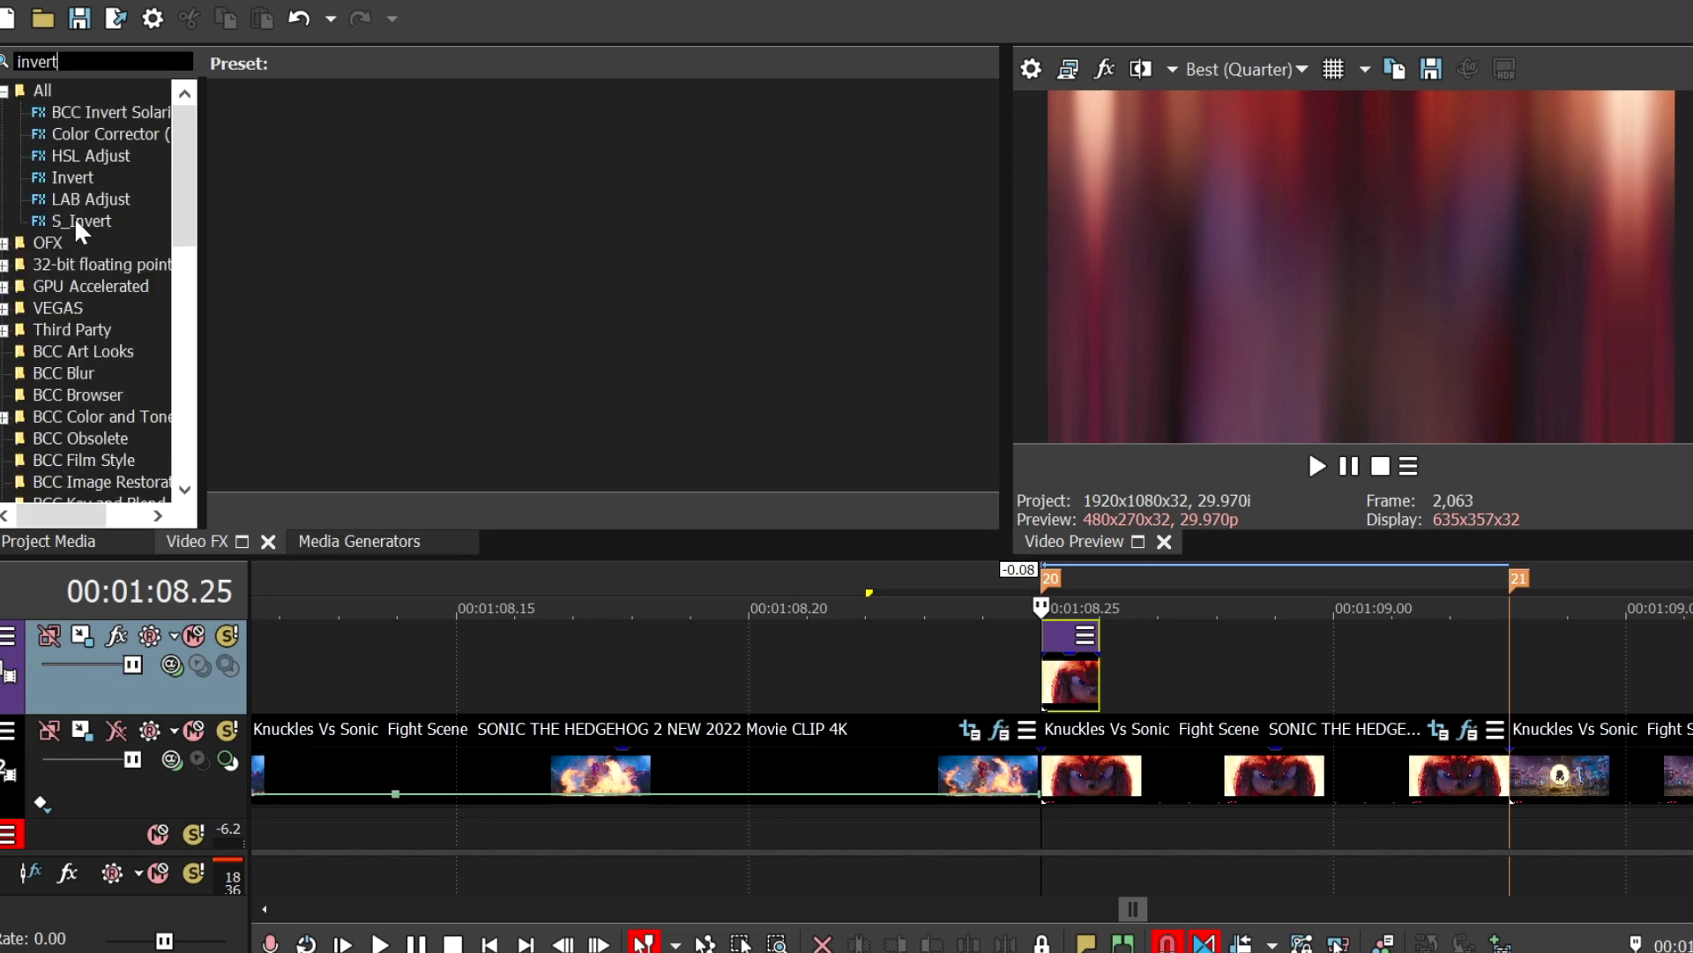
{"action": "left_click_drag", "start_coordinate": [314, 146], "coordinate": [1064, 670]}
Step: Set the S_Invert Saturation to 0, lower the Offset Darks slightly and raise the Scale Lights slightly
{"action": "scroll", "coordinate": [798, 318], "scroll_direction": "down", "scroll_amount": 8}
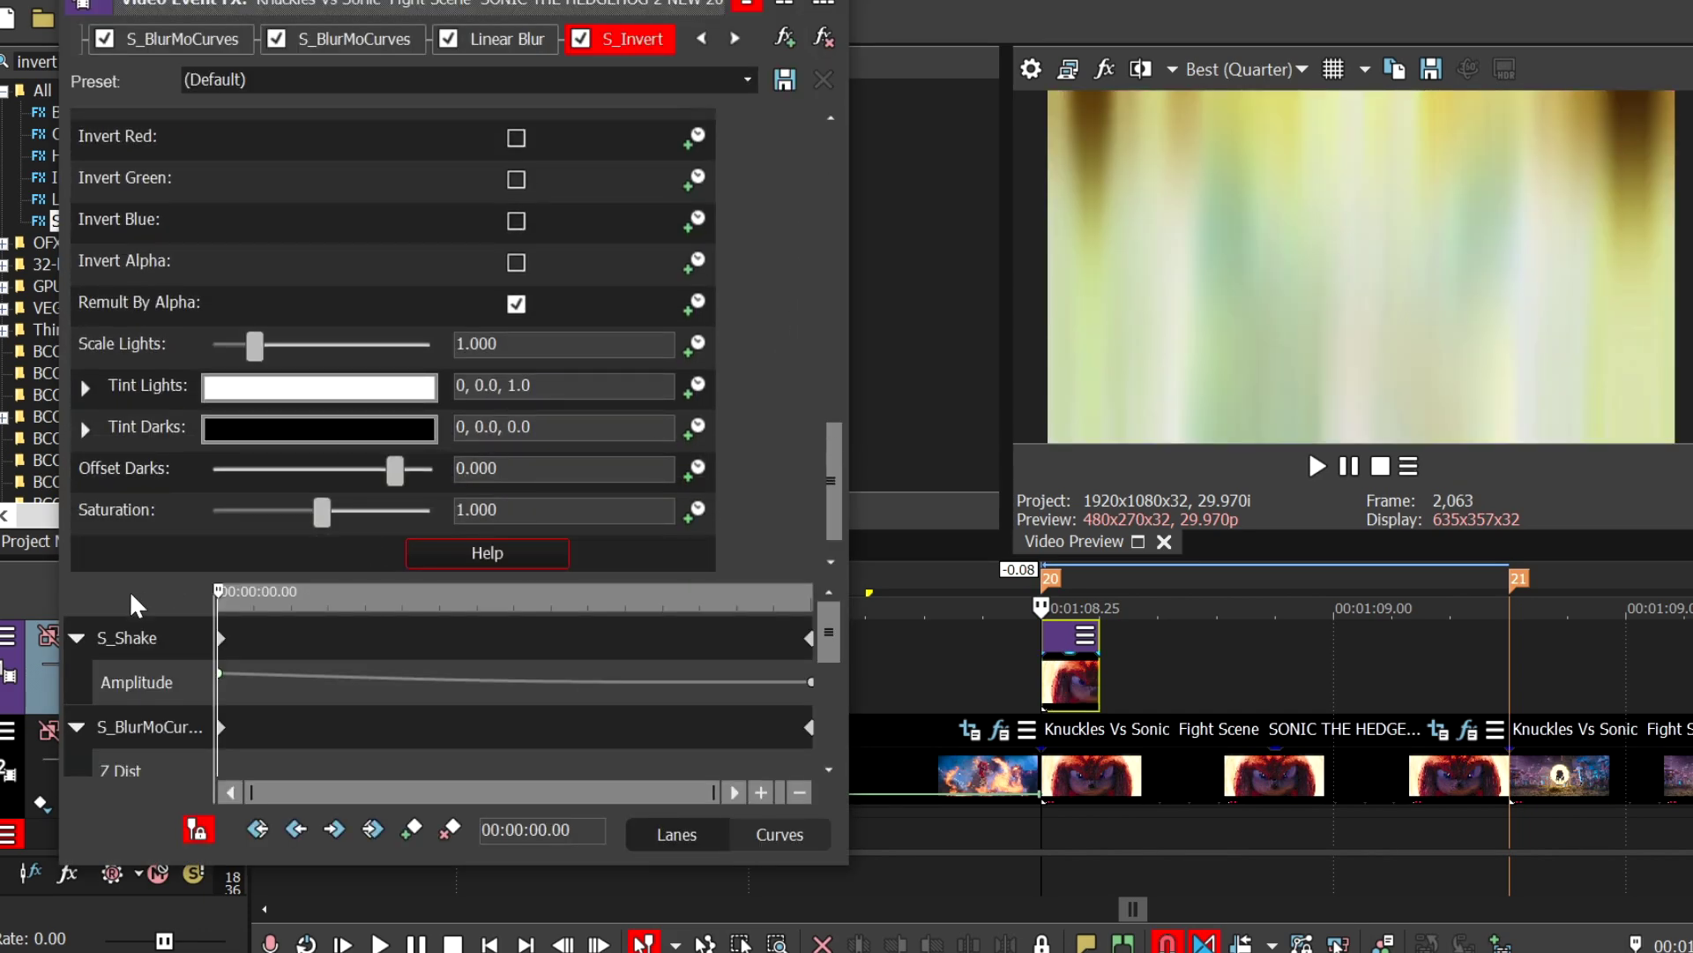
{"action": "left_click", "coordinate": [227, 518]}
{"action": "left_click_drag", "start_coordinate": [231, 526], "coordinate": [210, 520]}
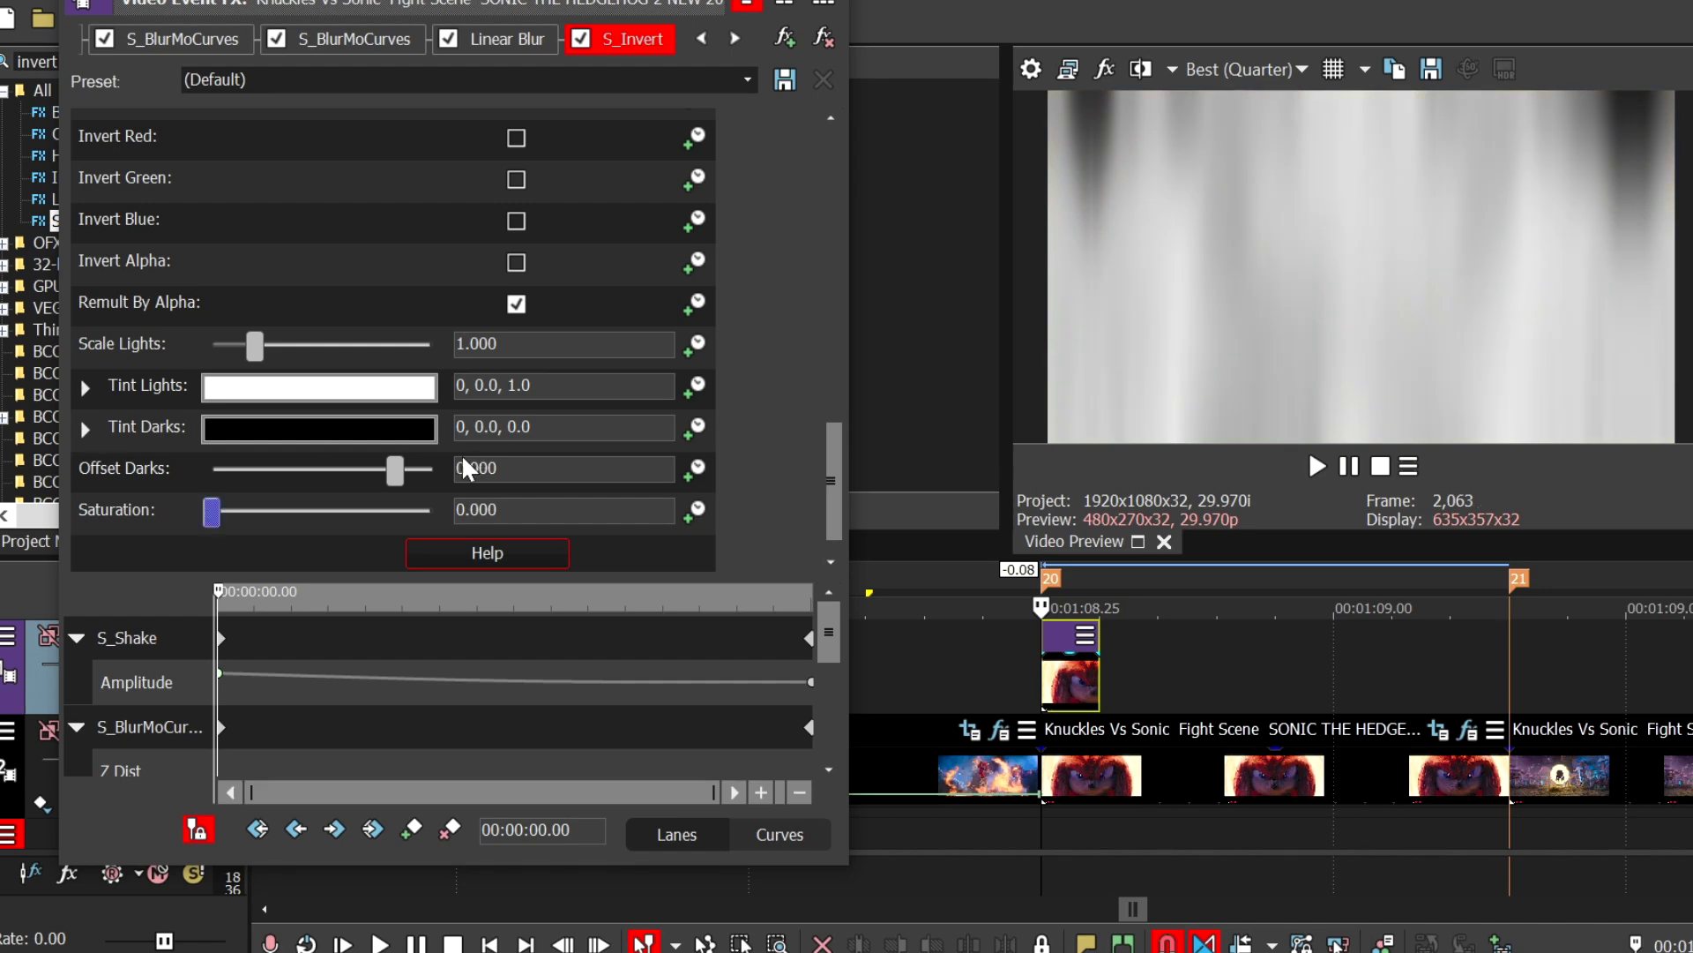
{"action": "mouse_move", "coordinate": [396, 472]}
{"action": "left_mouse_down"}
{"action": "mouse_move", "coordinate": [416, 485]}
{"action": "mouse_move", "coordinate": [371, 475]}
{"action": "left_mouse_up"}
{"action": "left_click_drag", "start_coordinate": [255, 346], "coordinate": [266, 354]}
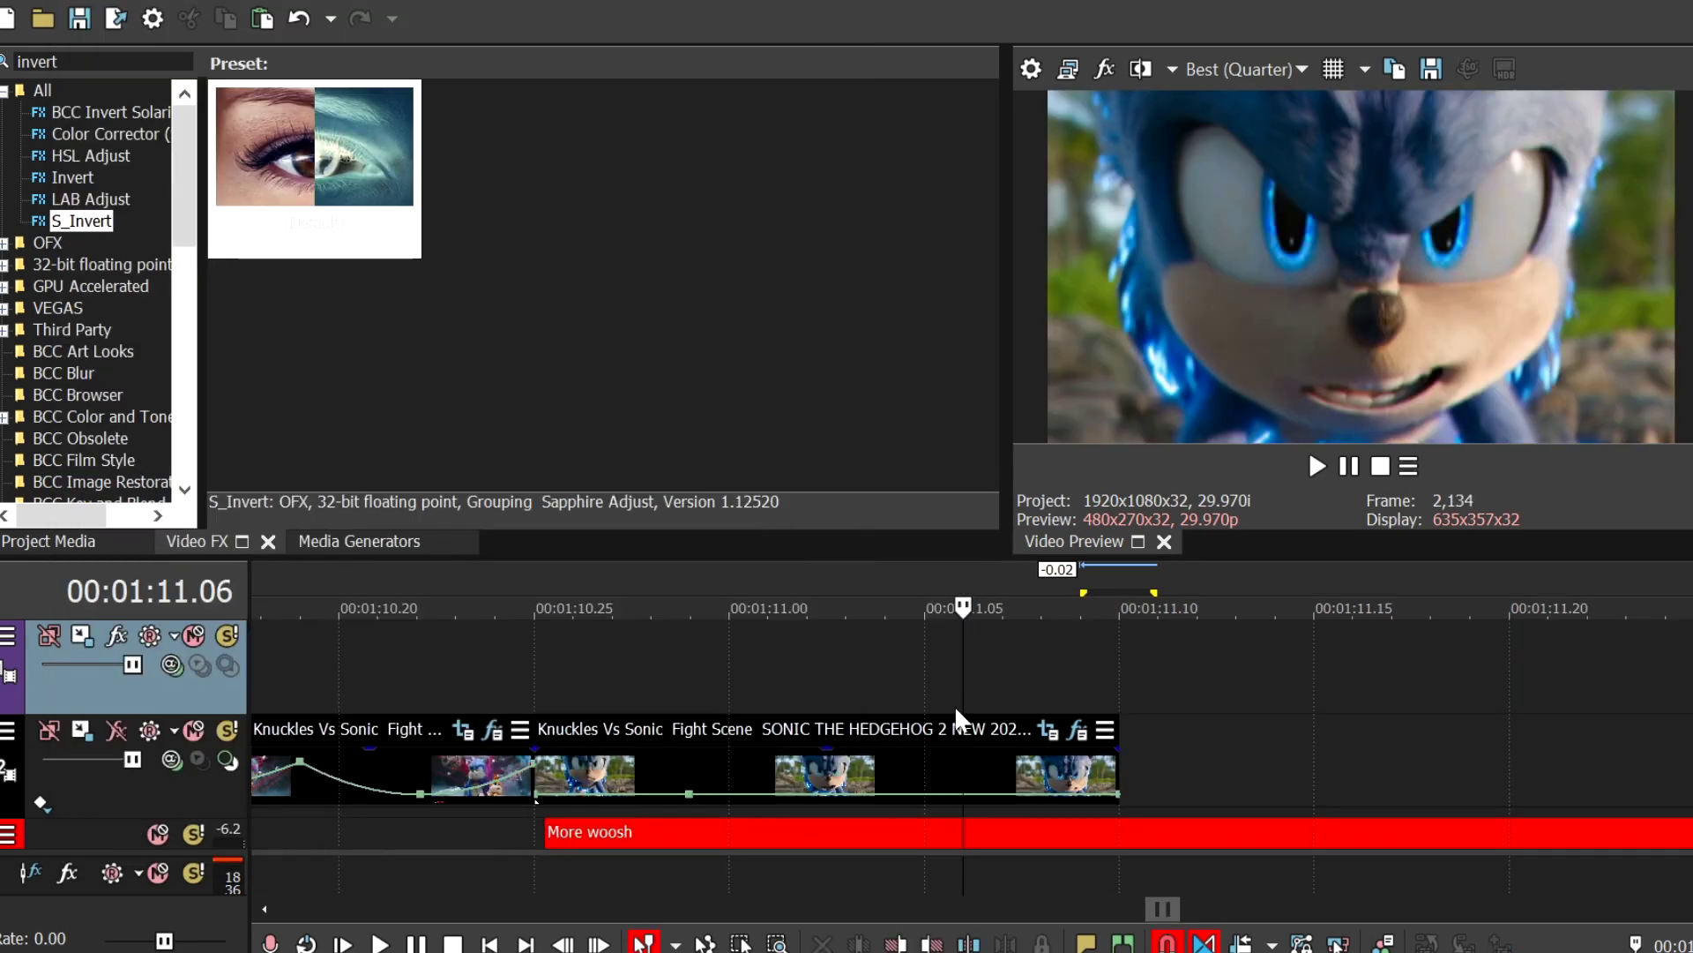
Step: Duplicate the final Sonic close-up clip onto the track above and place the playhead at its end
{"action": "left_click", "coordinate": [942, 743]}
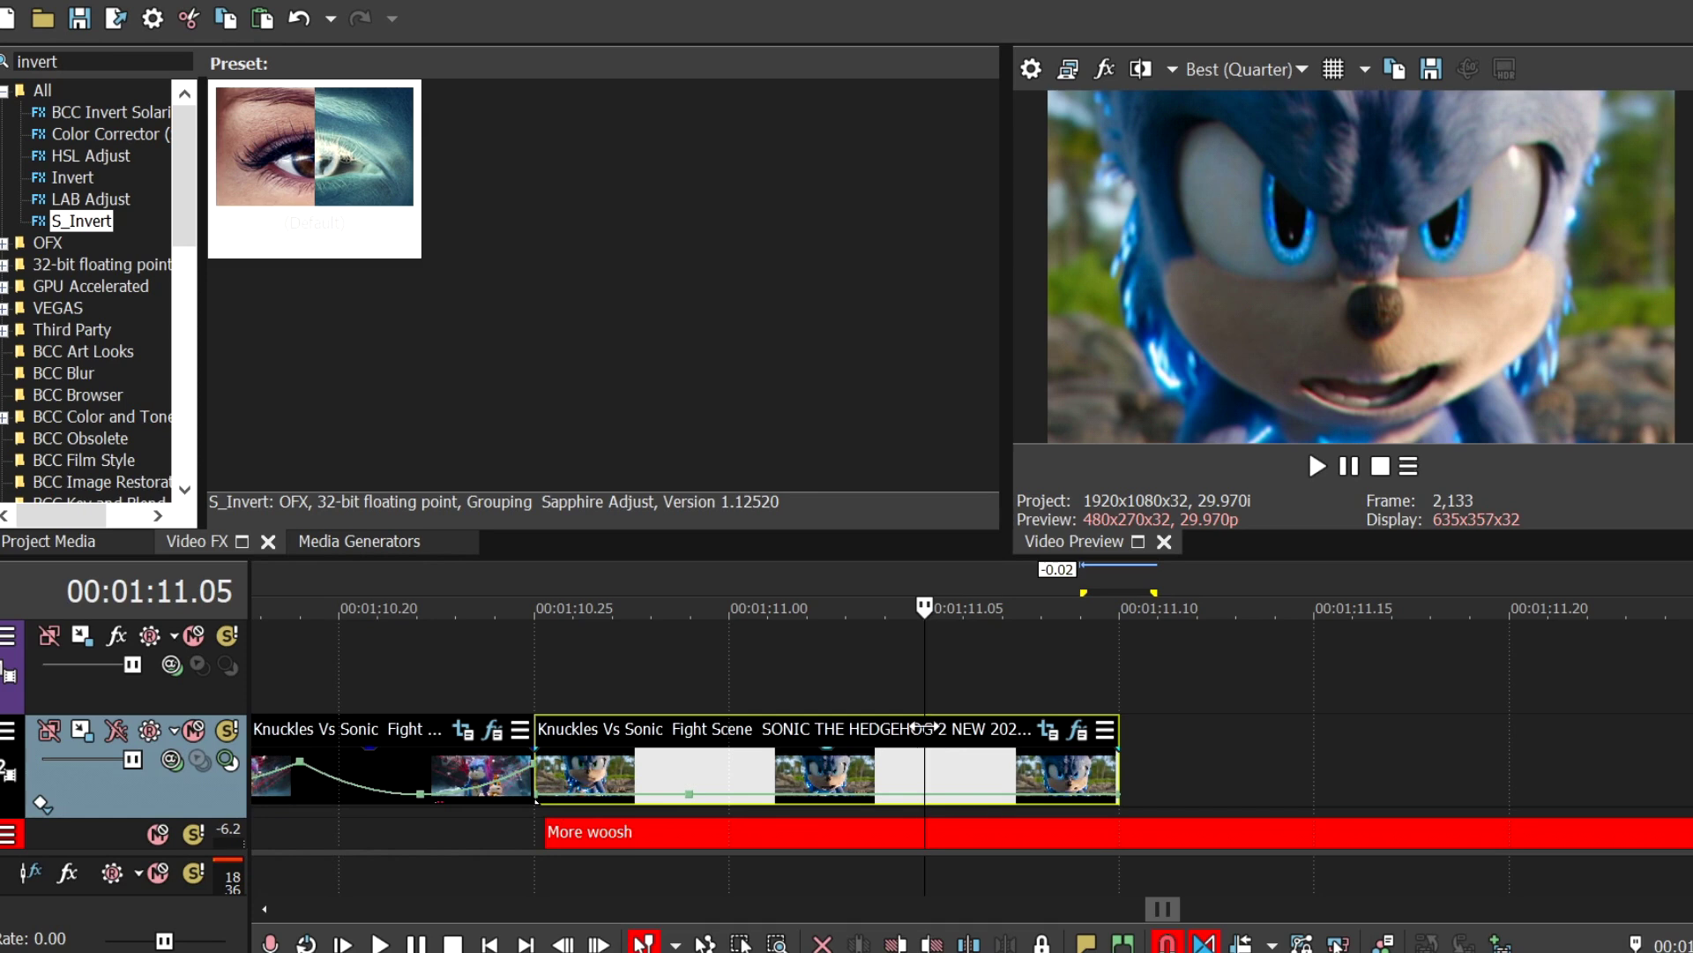
{"action": "left_click_drag", "start_coordinate": [889, 756], "coordinate": [878, 691]}
{"action": "left_click", "coordinate": [1114, 675]}
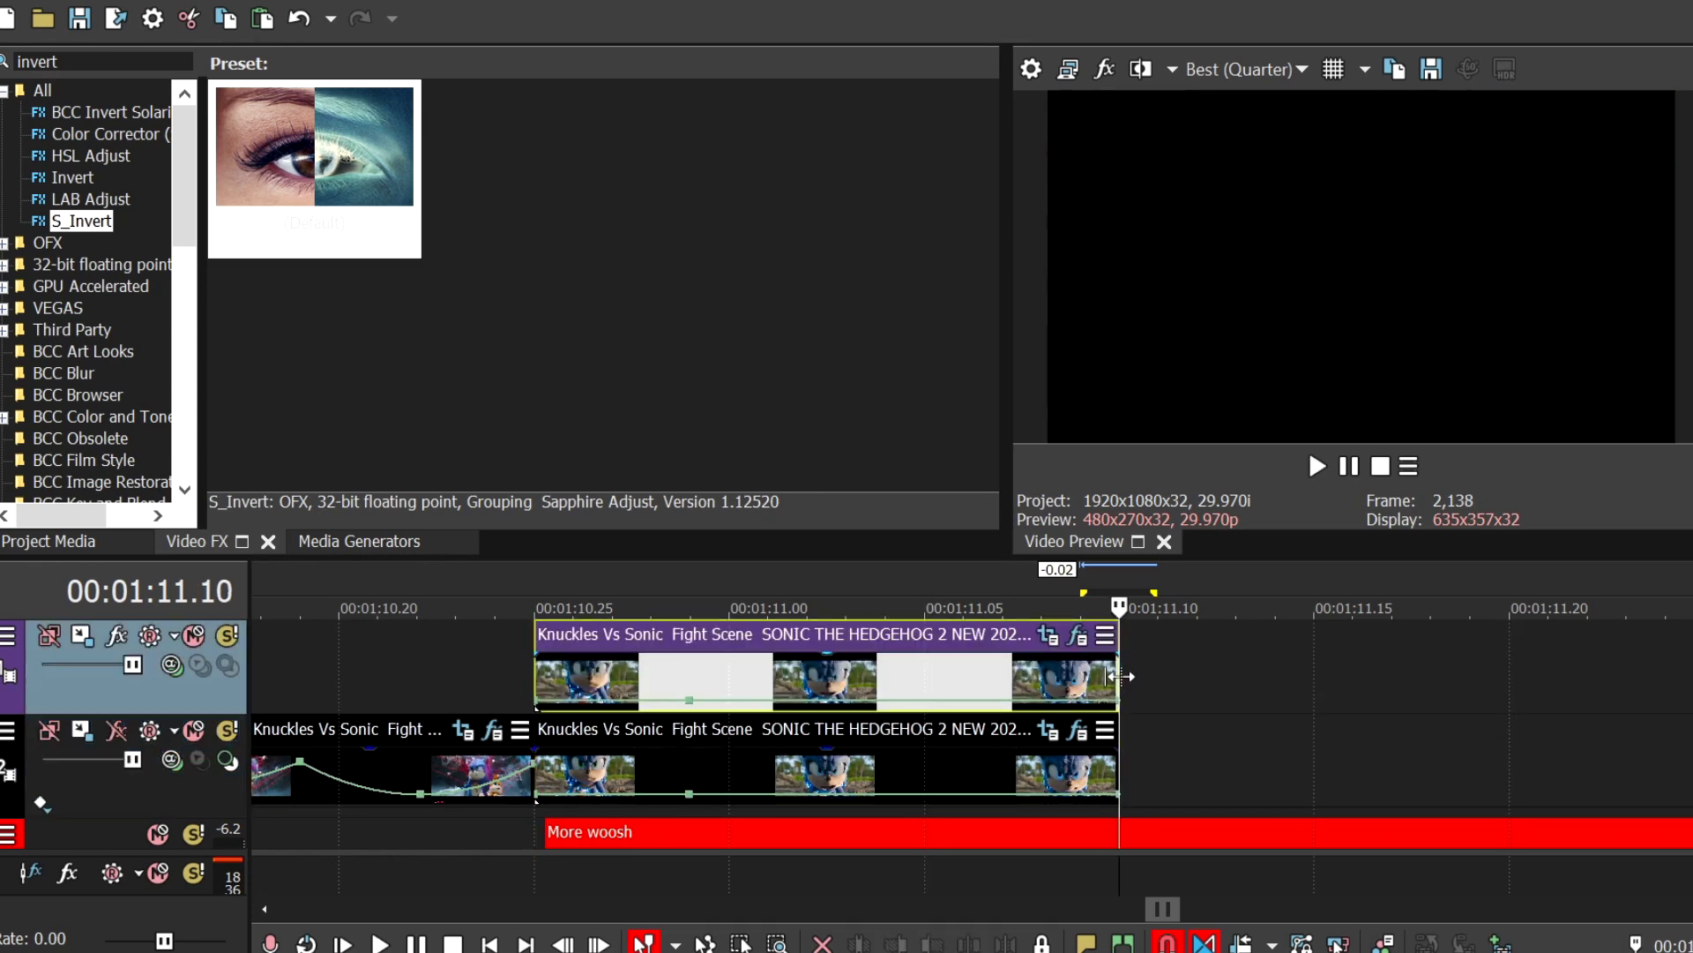
Step: Cut the duplicated Sonic close-up down to its last single frame and place it directly after the original clip's end
{"action": "key", "text": "Left"}
{"action": "key", "text": "s"}
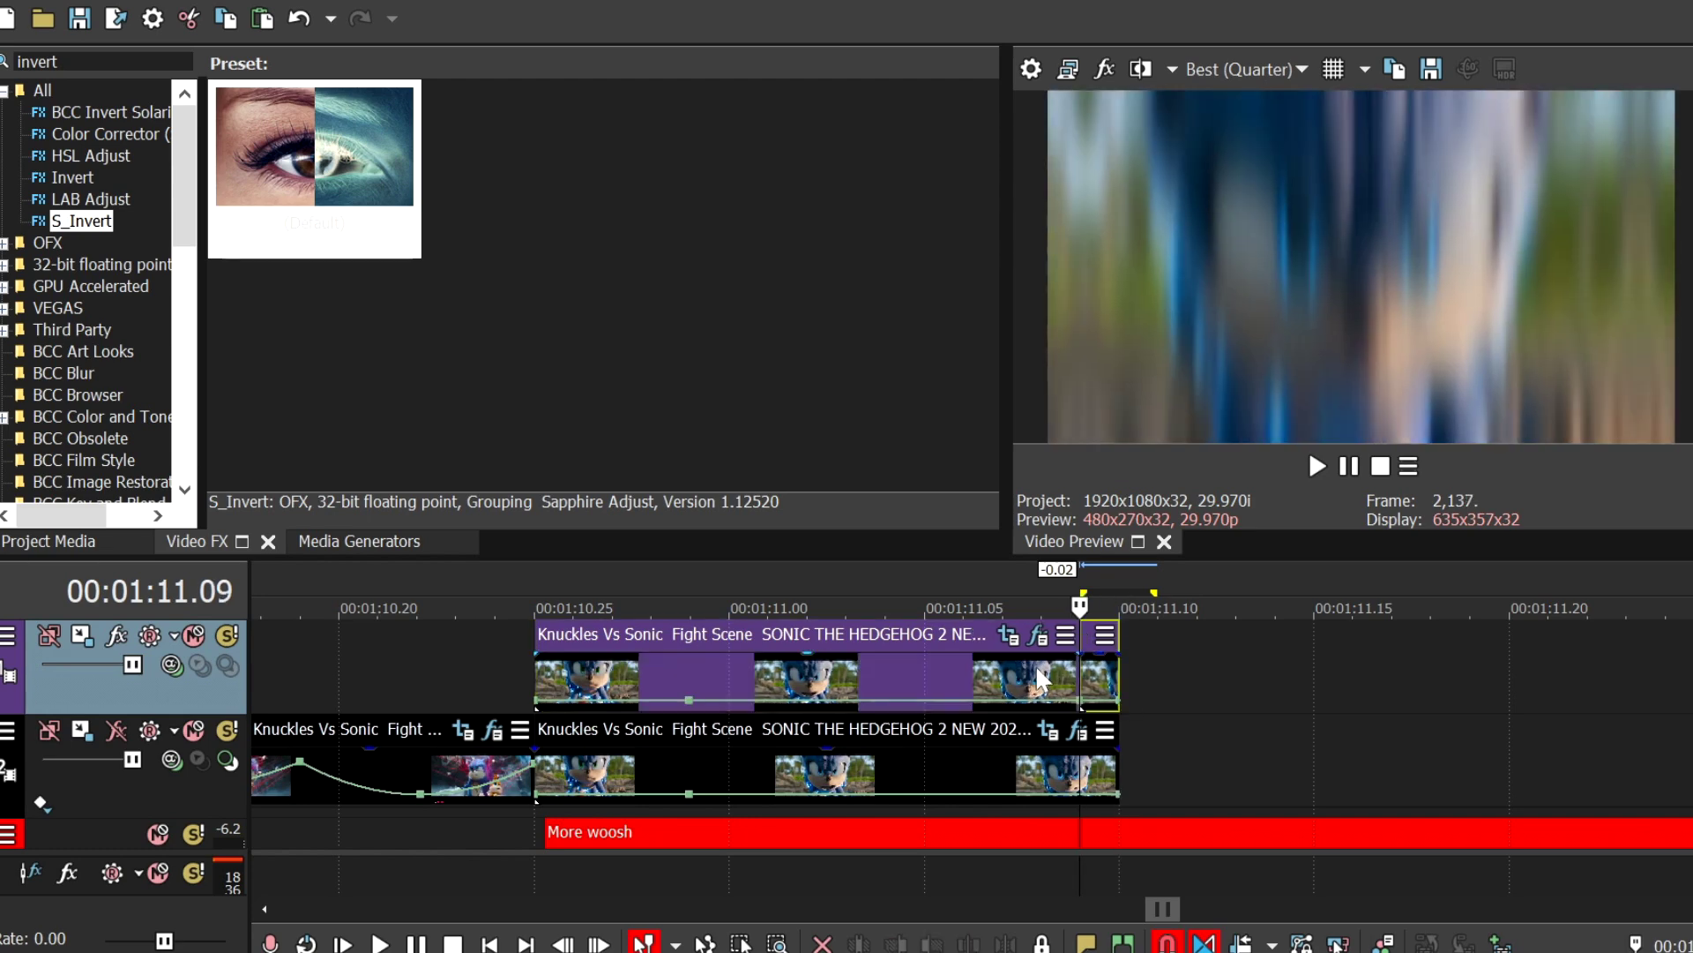
{"action": "left_click", "coordinate": [1036, 665]}
{"action": "key", "text": "Delete"}
{"action": "left_click_drag", "start_coordinate": [1113, 690], "coordinate": [1135, 686]}
{"action": "left_click", "coordinate": [1108, 671]}
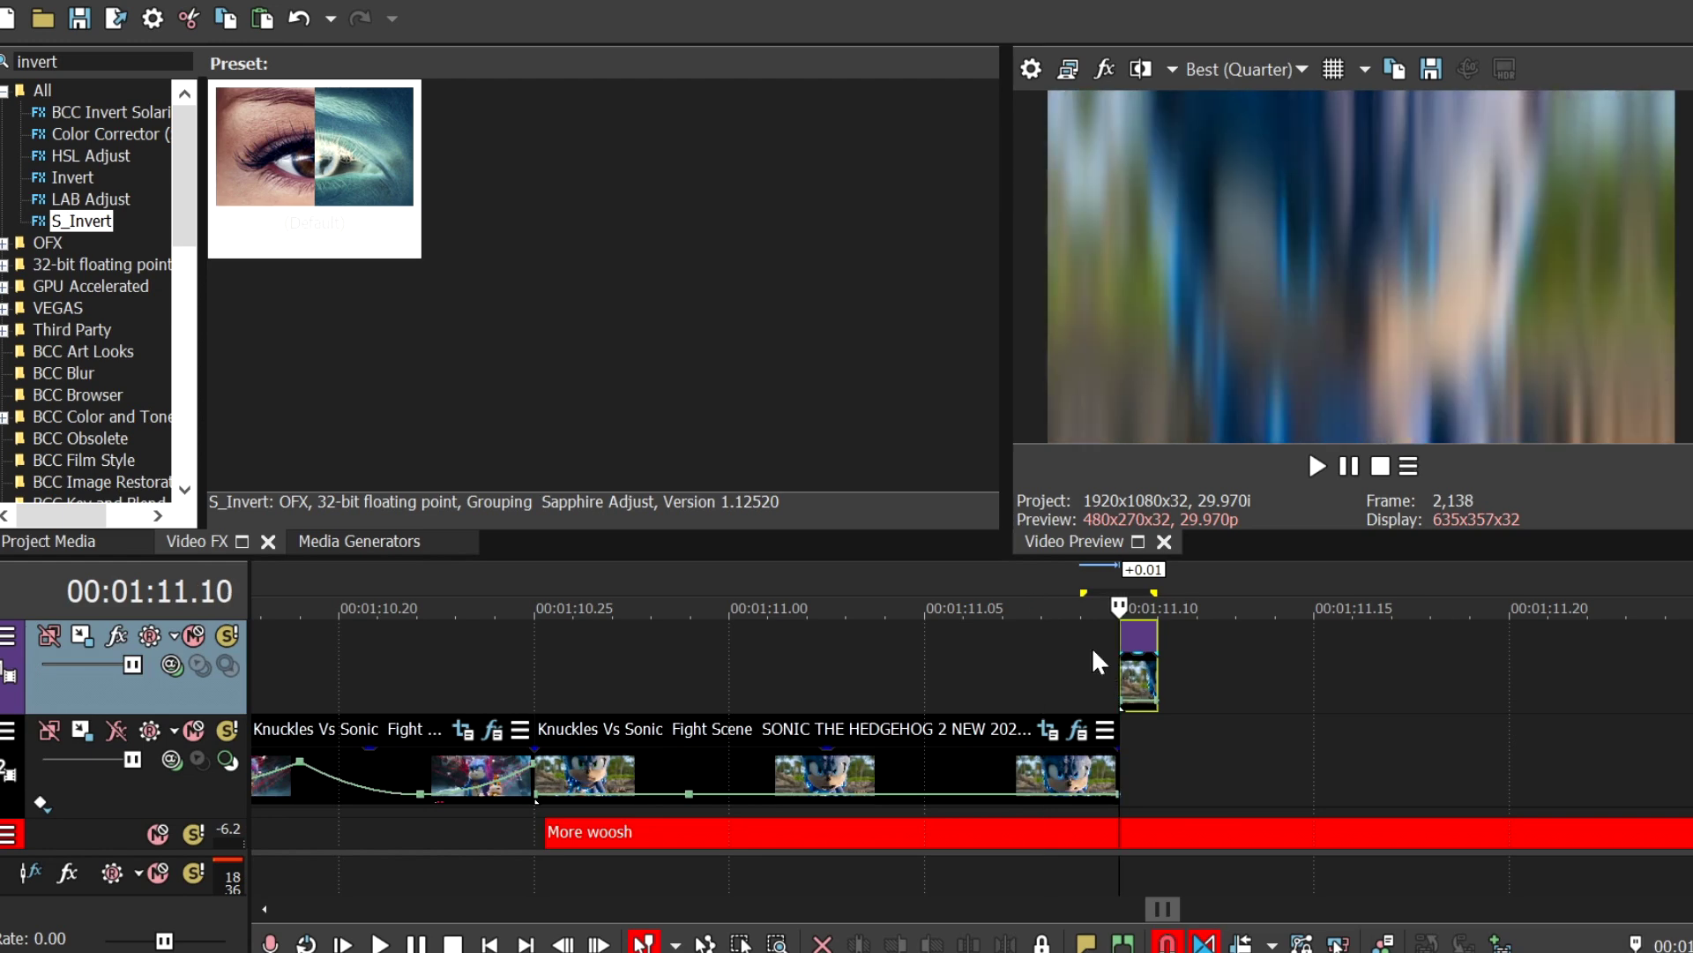
Step: Apply the default S_Invert to the one-frame Sonic copy, with Saturation 0, Offset Darks about -0.607 and Scale Lights about 1.272
{"action": "left_click_drag", "start_coordinate": [362, 177], "coordinate": [1131, 670]}
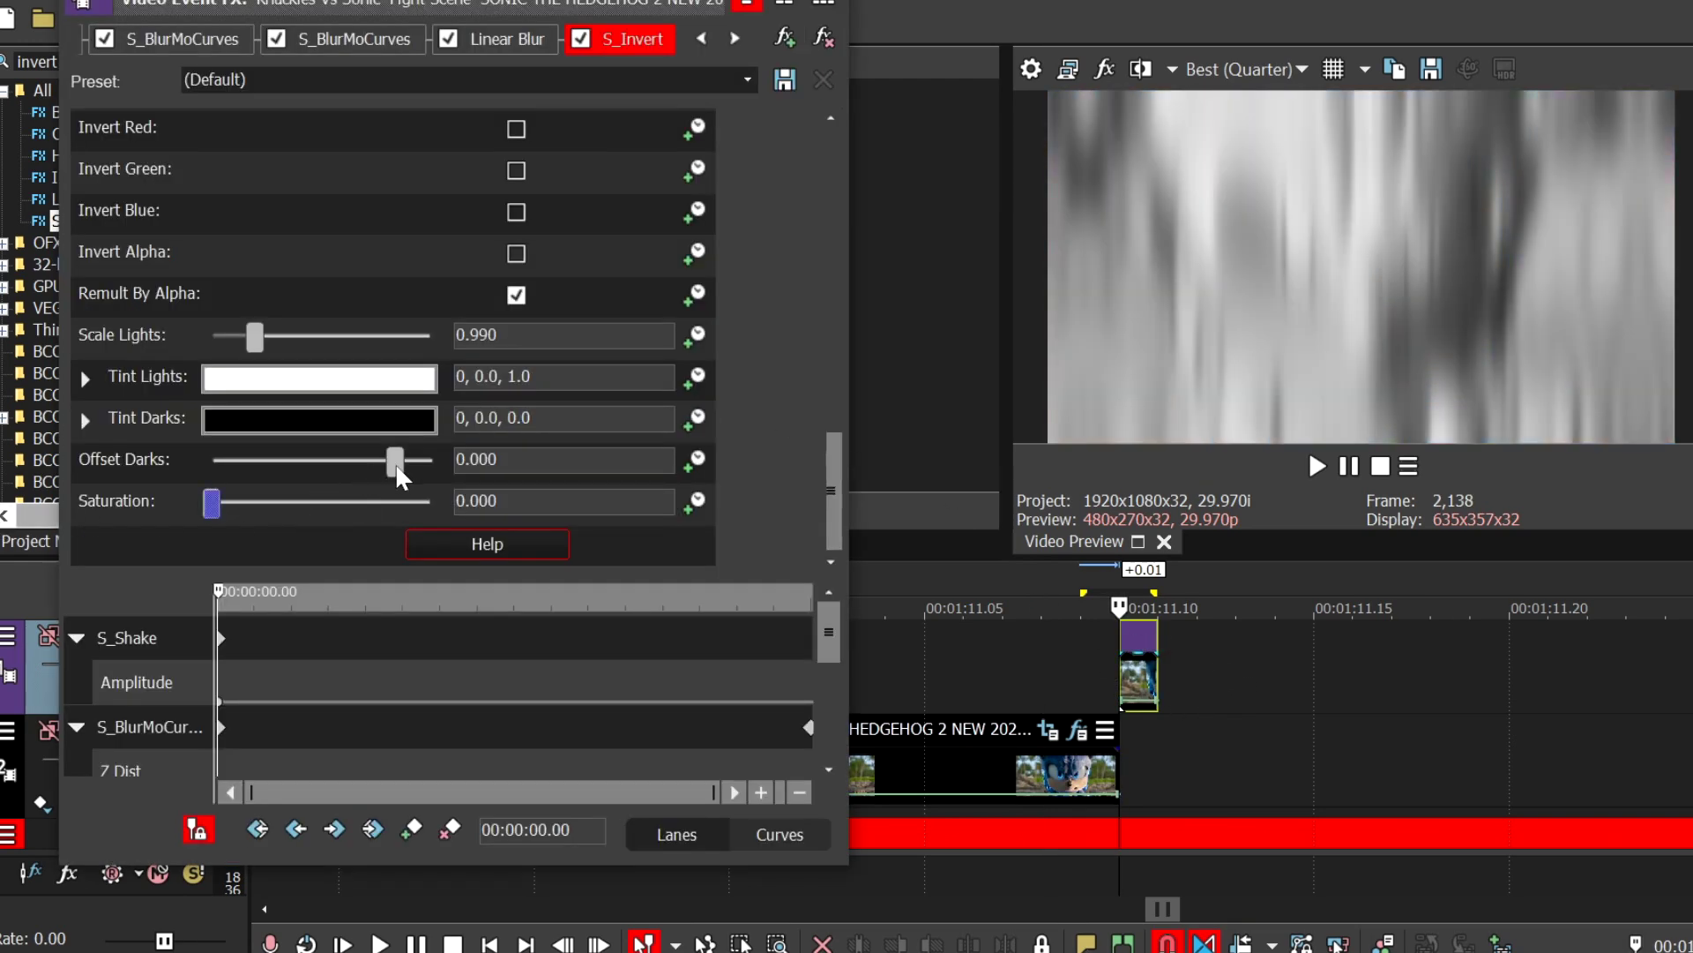
{"action": "left_click_drag", "start_coordinate": [395, 464], "coordinate": [377, 463]}
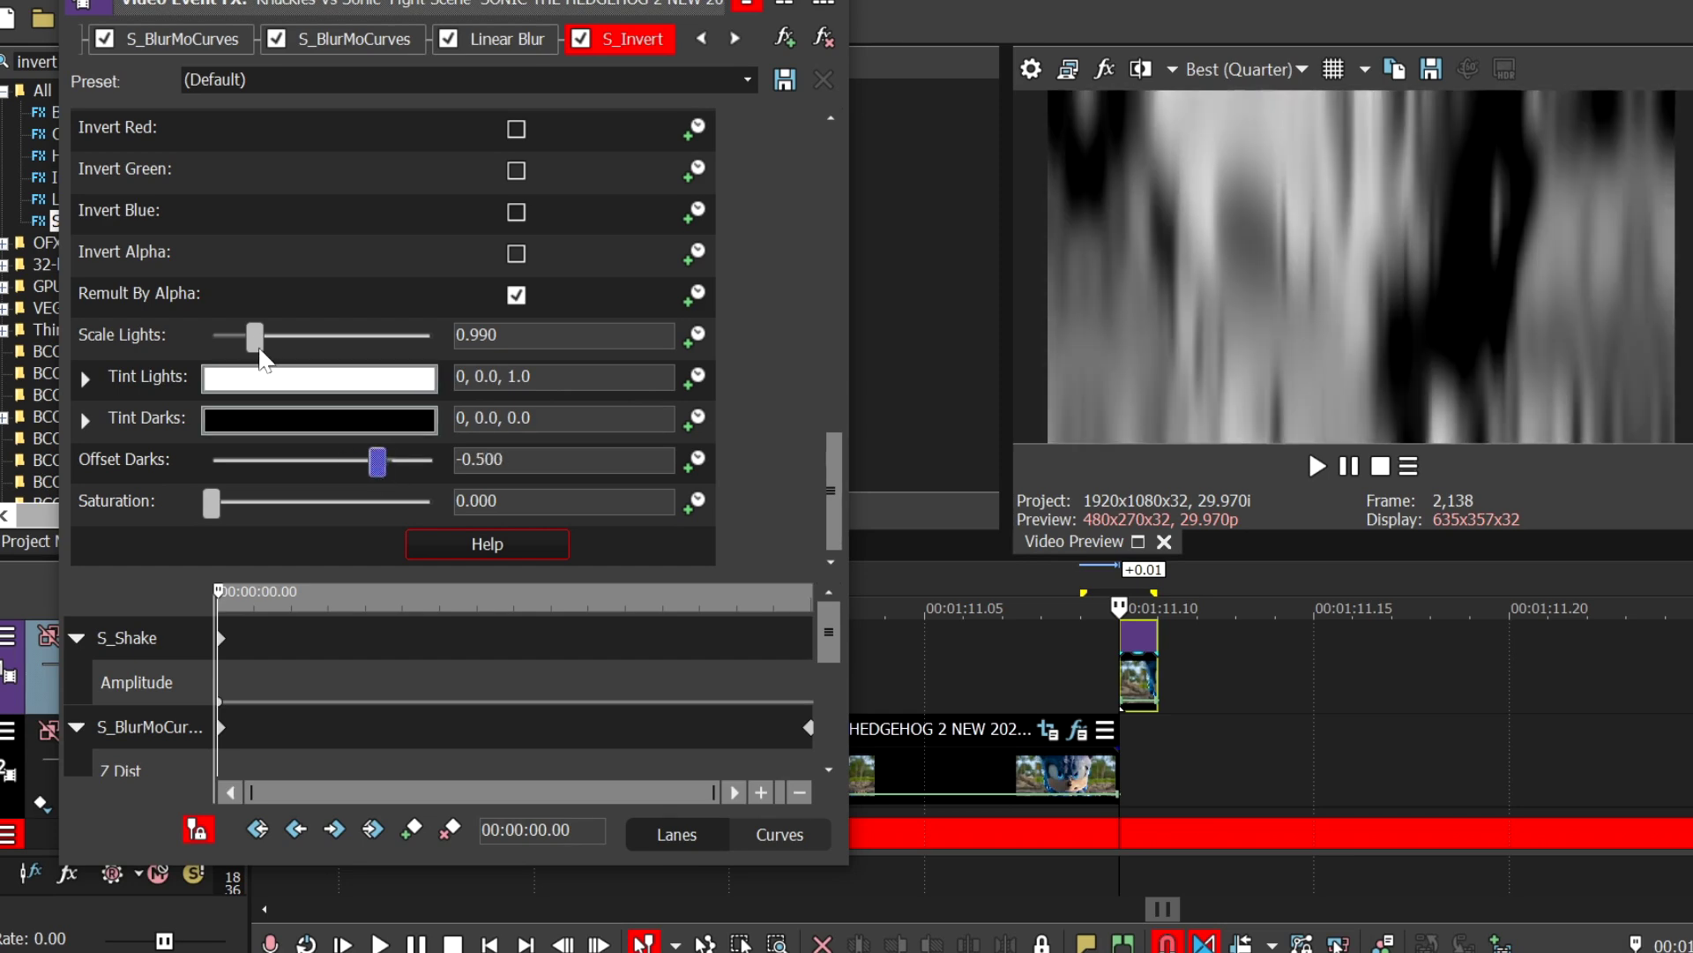
{"action": "left_click_drag", "start_coordinate": [254, 337], "coordinate": [267, 353]}
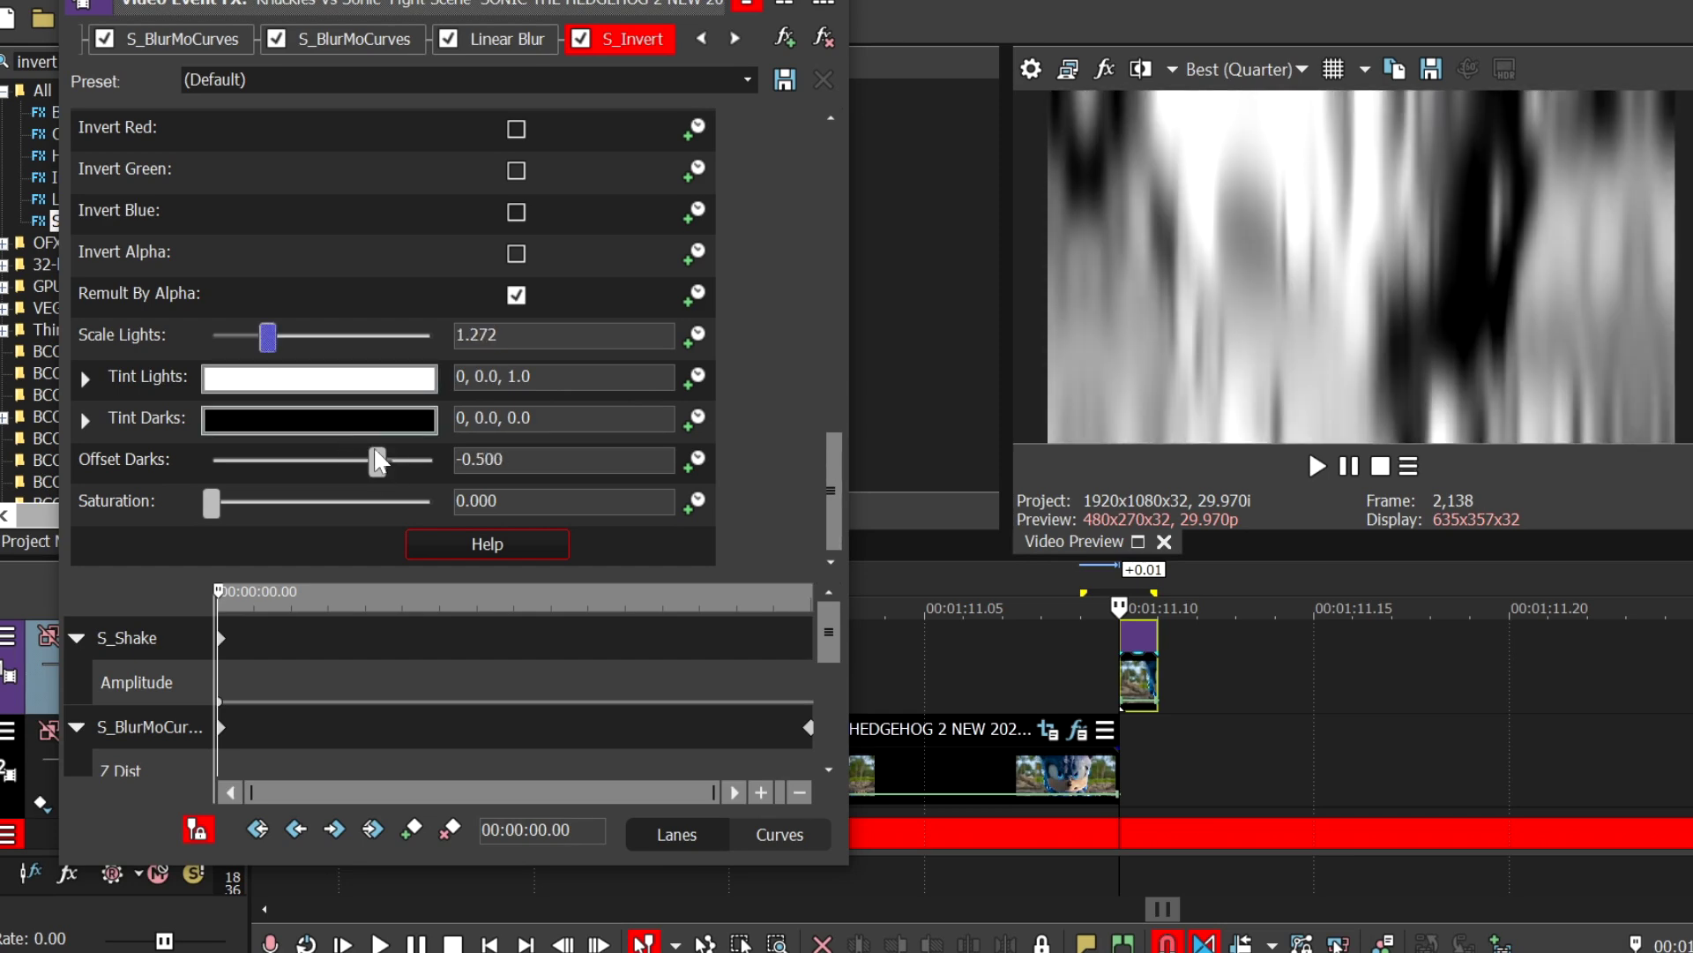
{"action": "left_click_drag", "start_coordinate": [378, 466], "coordinate": [370, 469]}
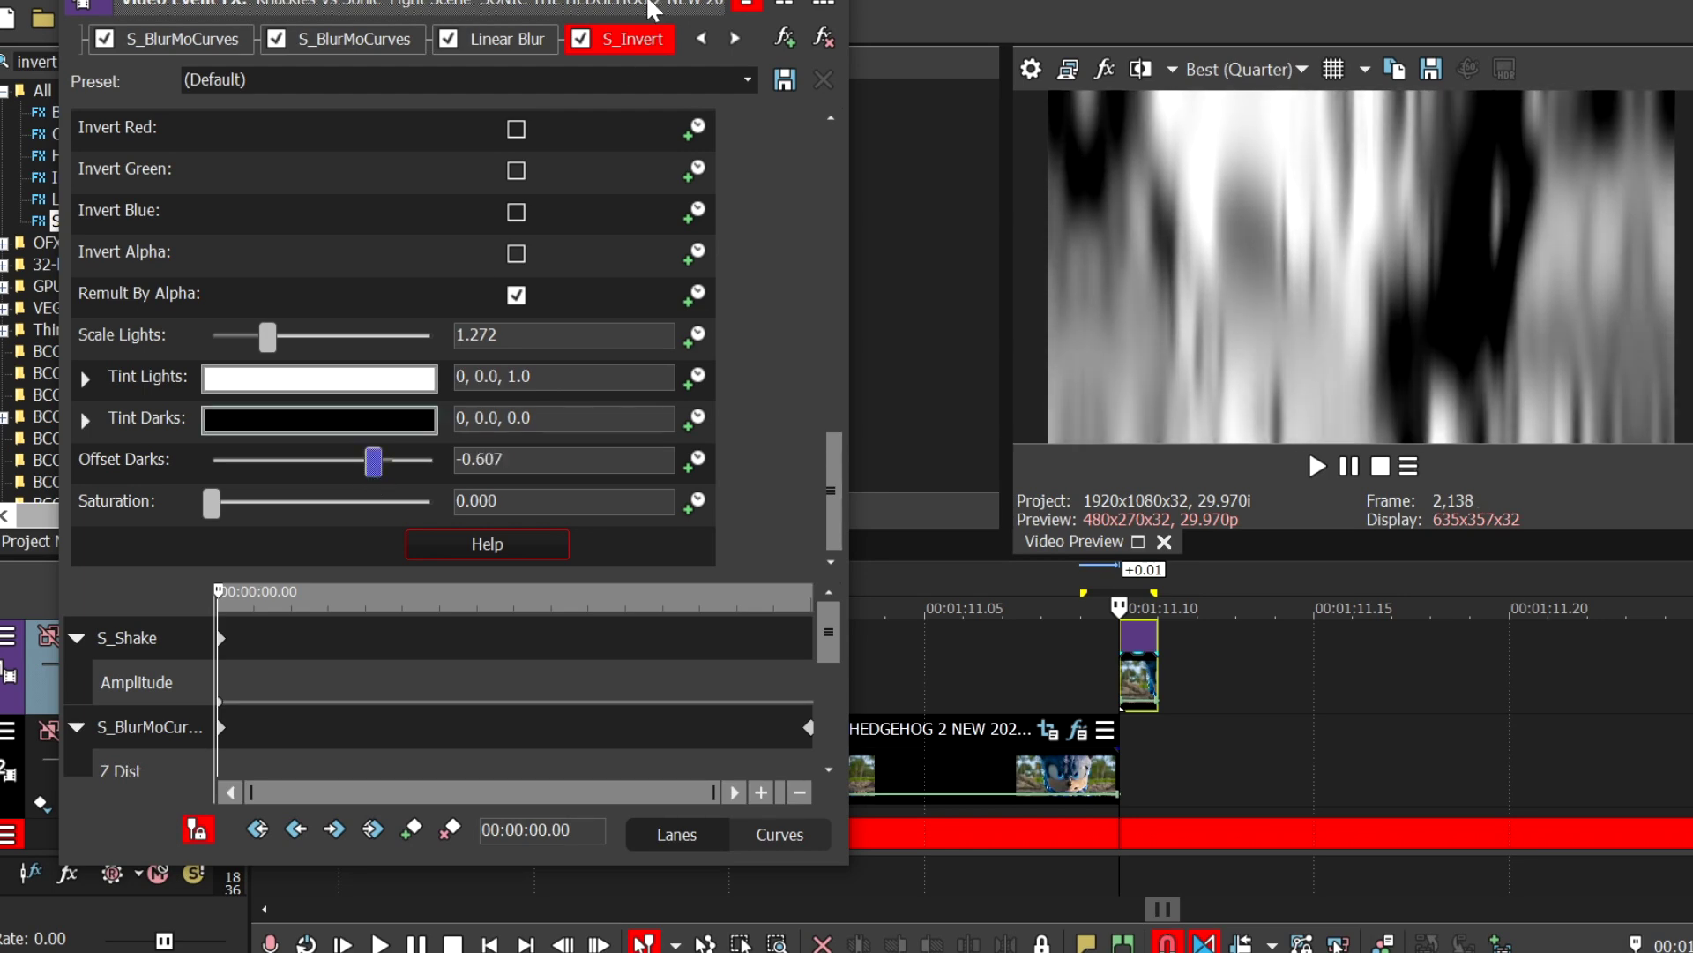
{"action": "left_click", "coordinate": [824, 4]}
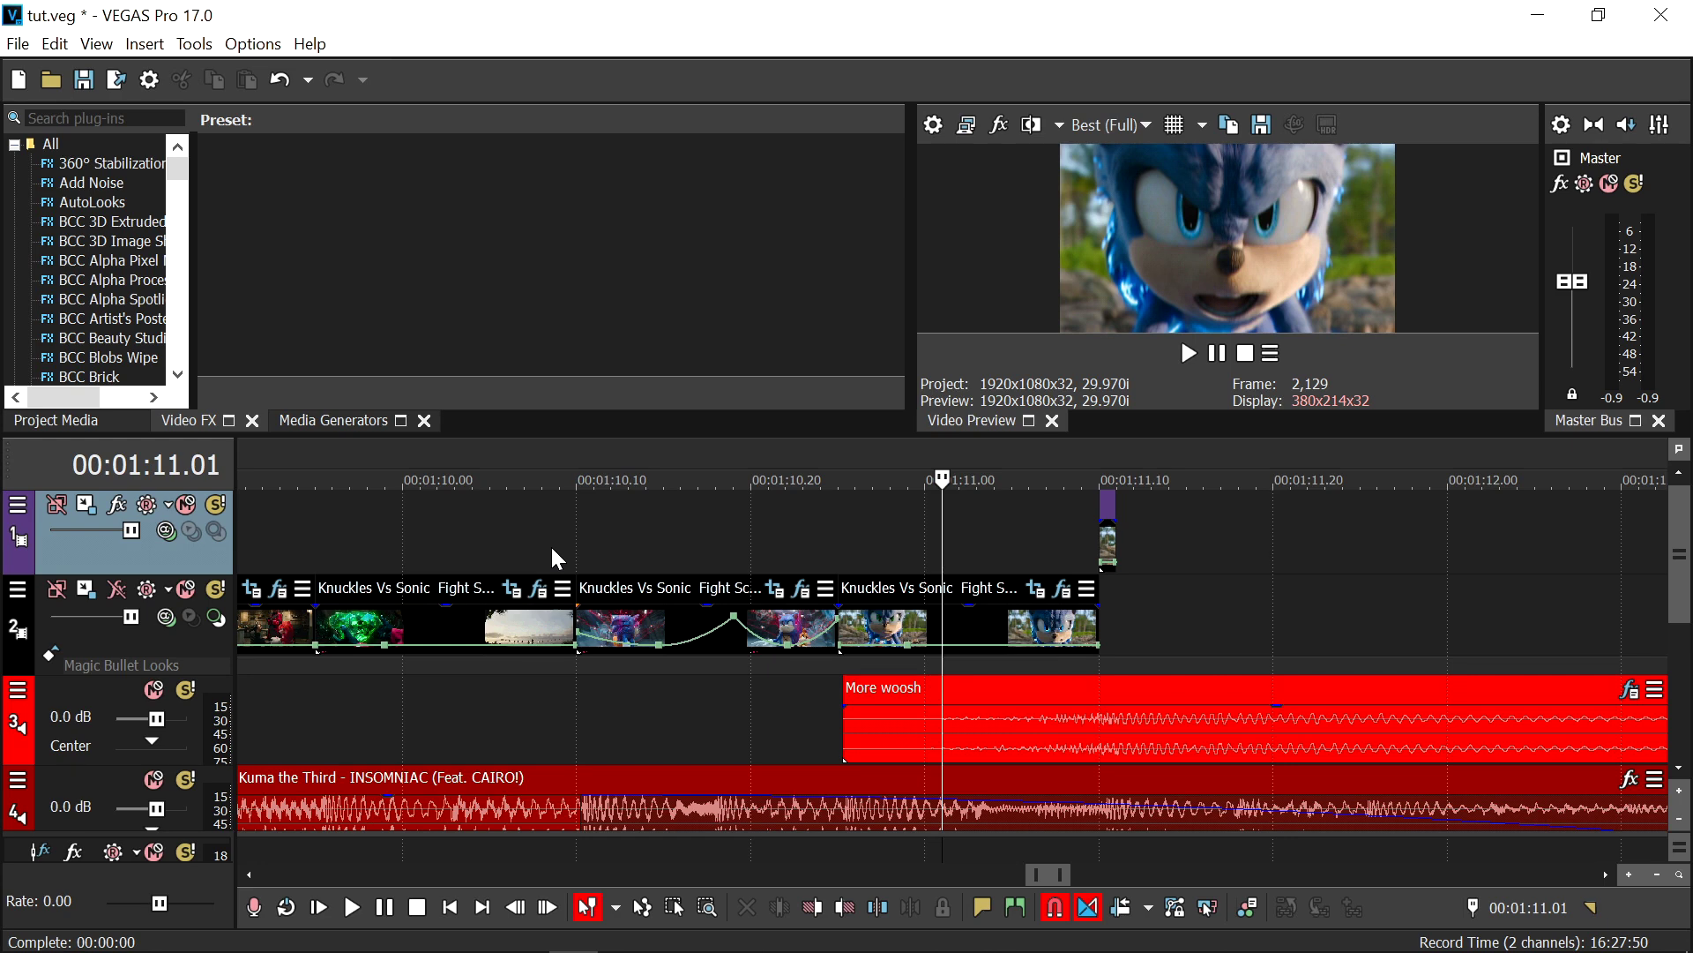
Step: Find Magic Bullet Looks, apply its default preset to the second video track and open the look editor
{"action": "left_click", "coordinate": [55, 420]}
{"action": "left_click", "coordinate": [104, 118]}
{"action": "type", "text": "ma"}
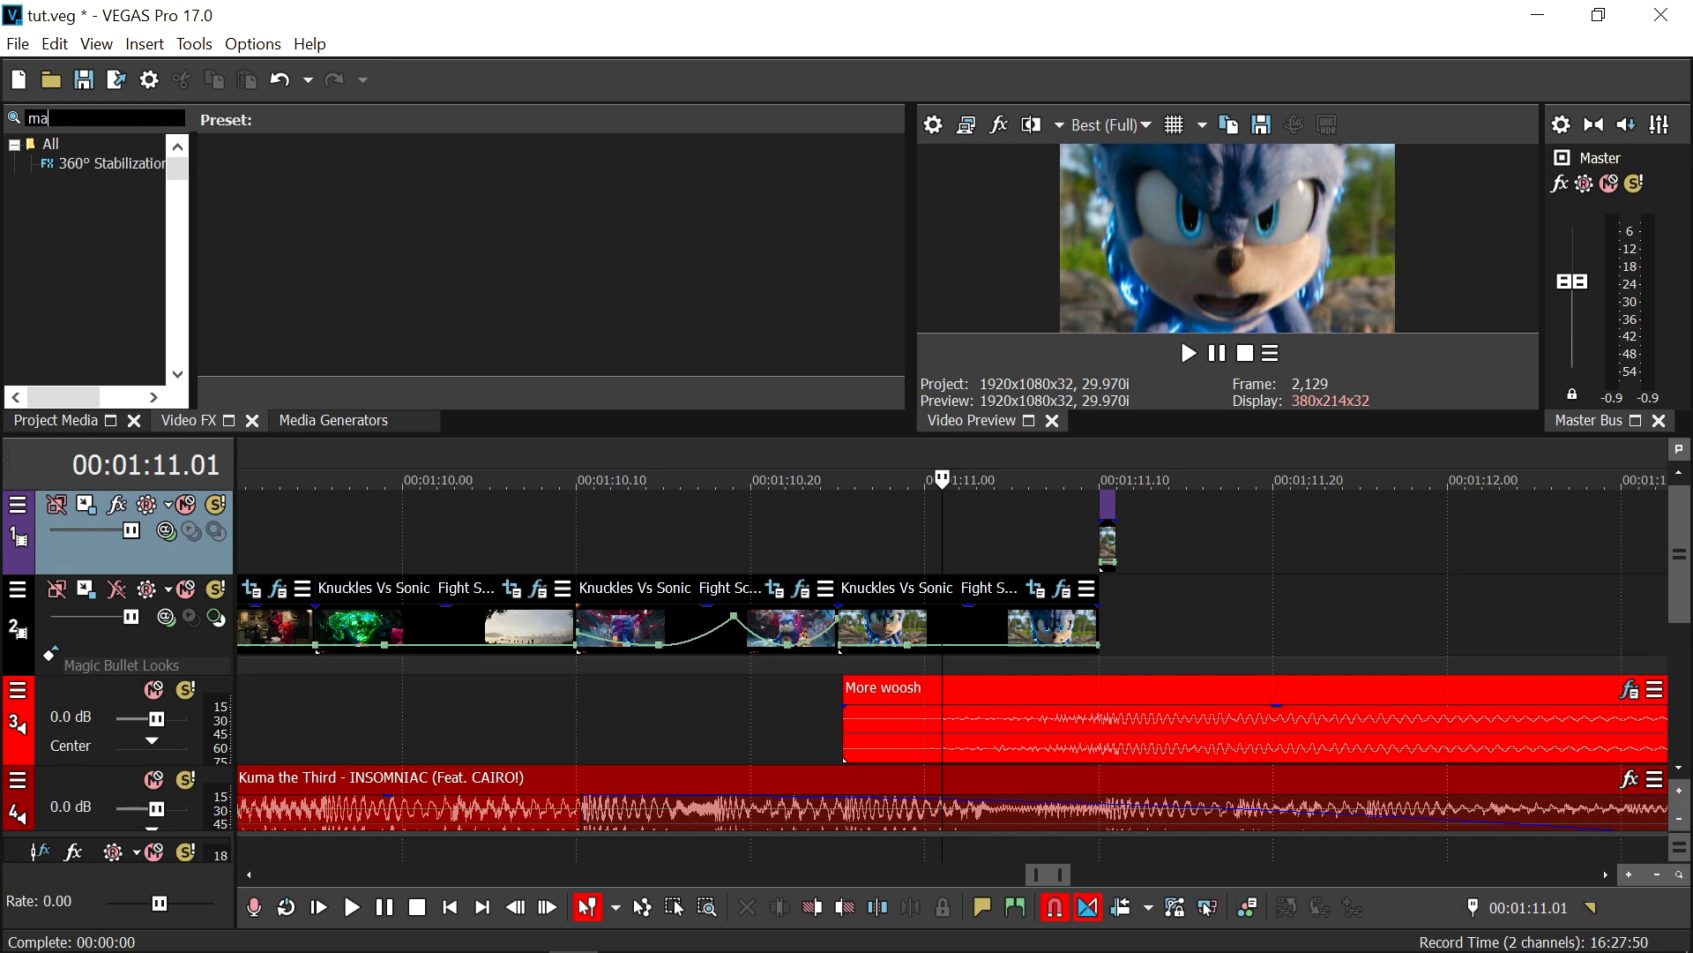
{"action": "type", "text": "gic"}
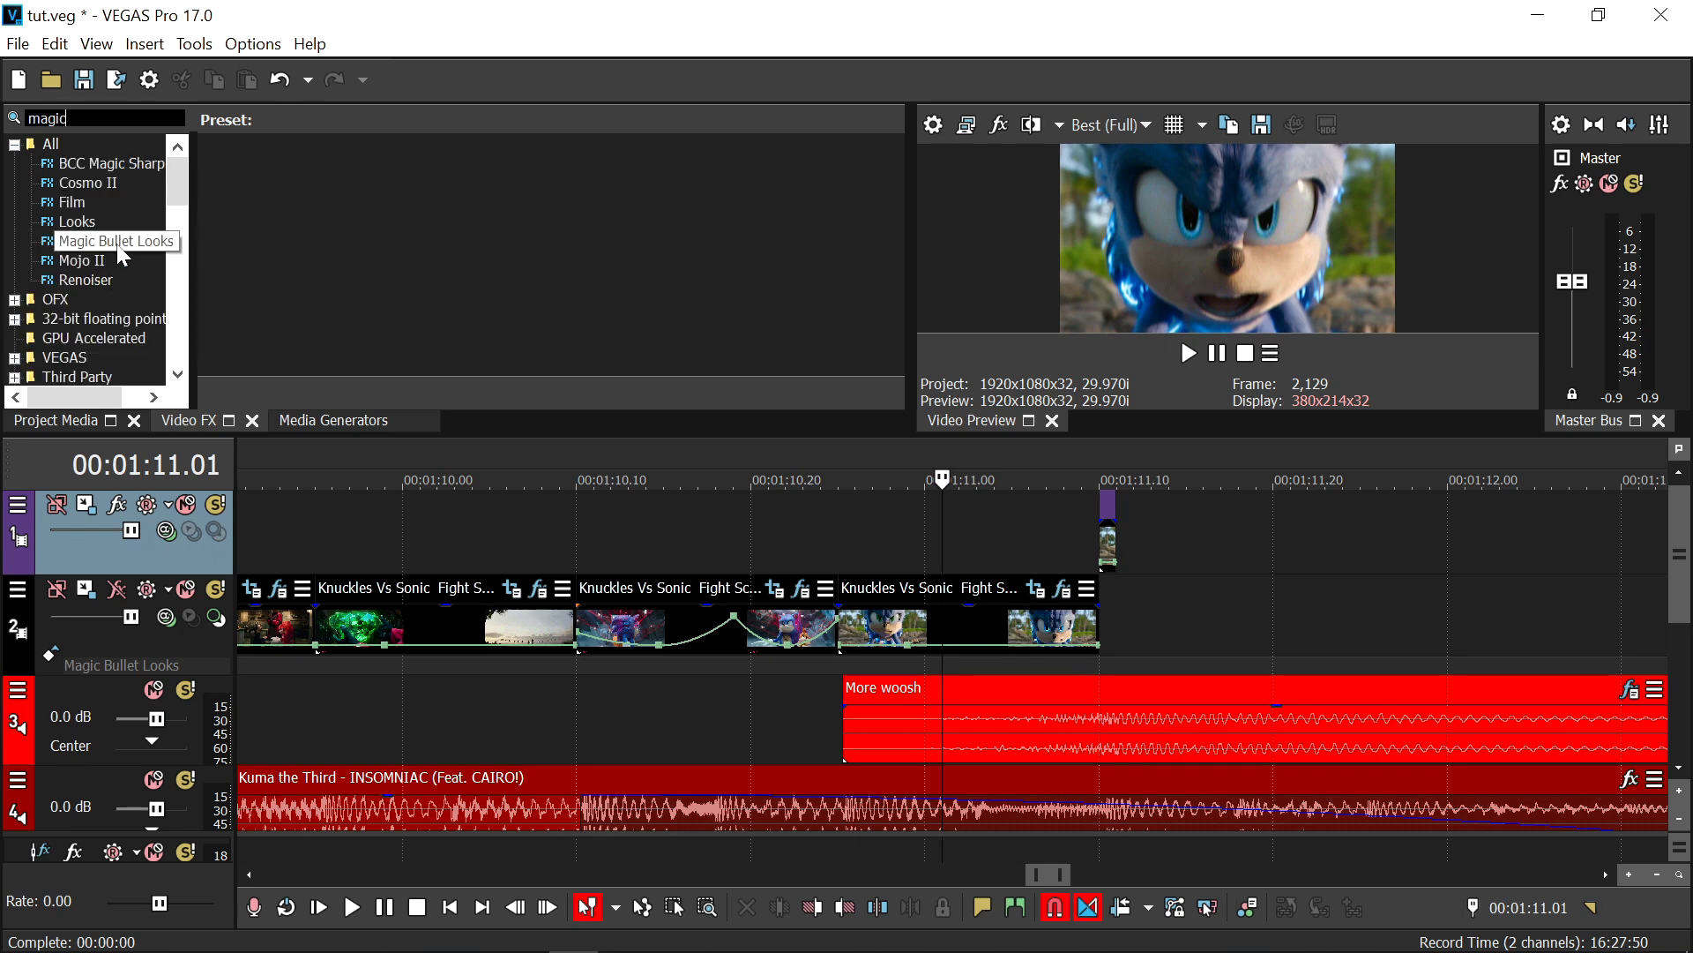
{"action": "left_click", "coordinate": [118, 245]}
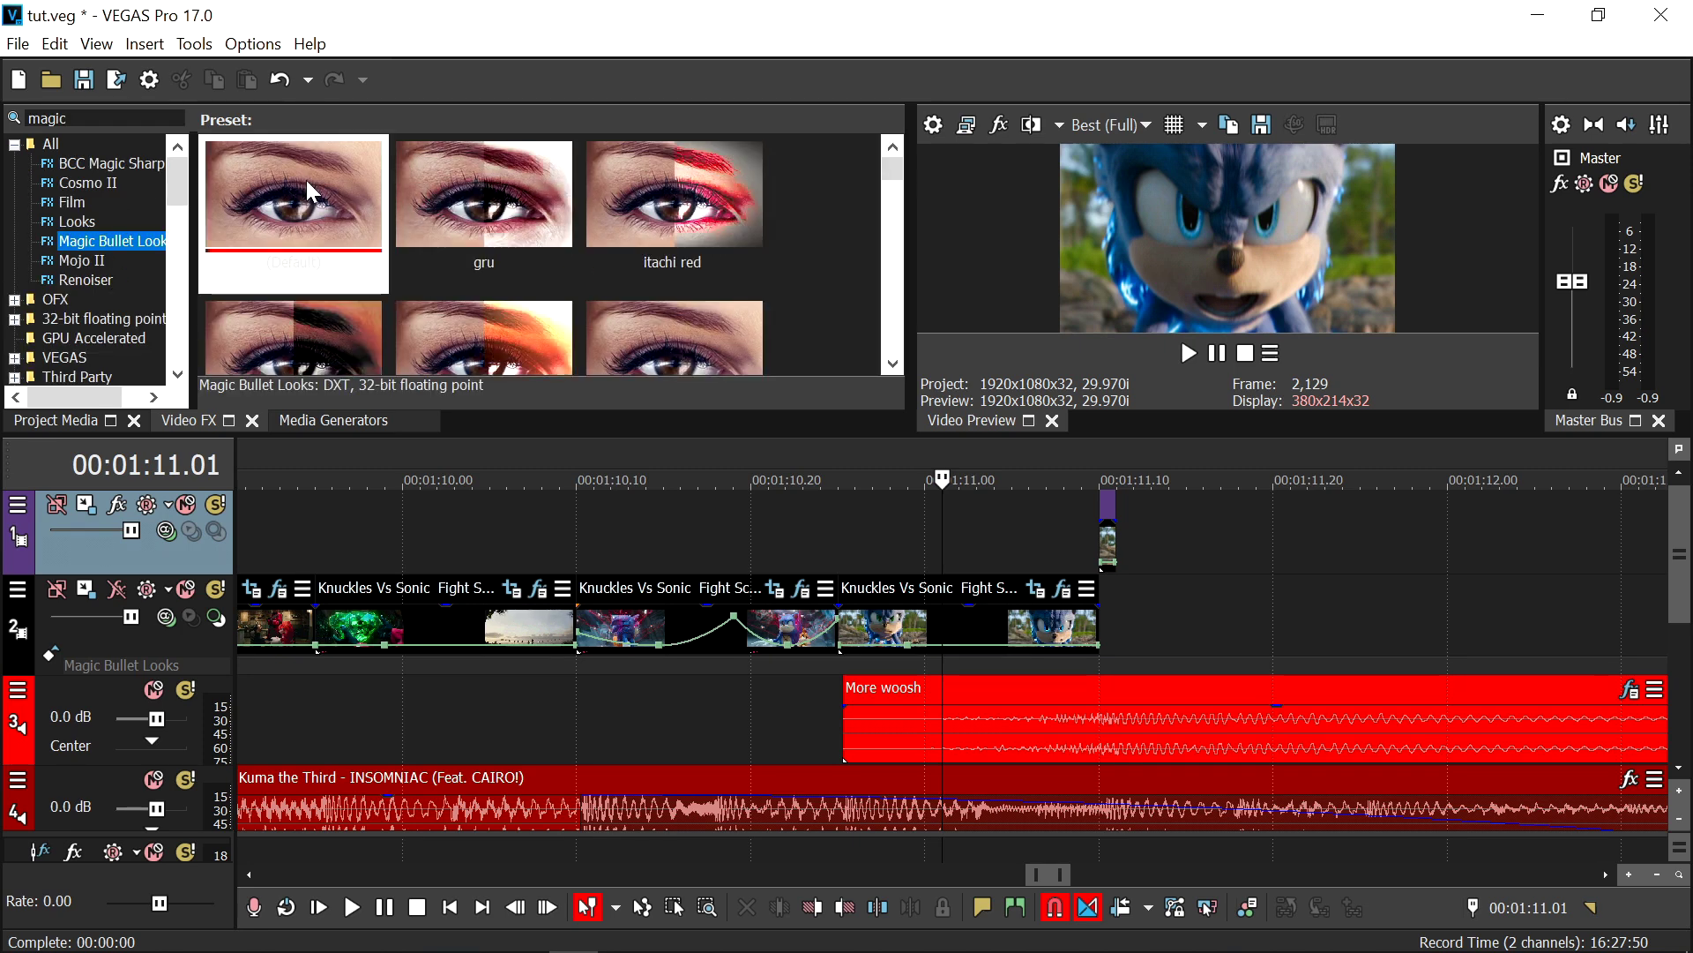
{"action": "left_click_drag", "start_coordinate": [309, 187], "coordinate": [113, 644]}
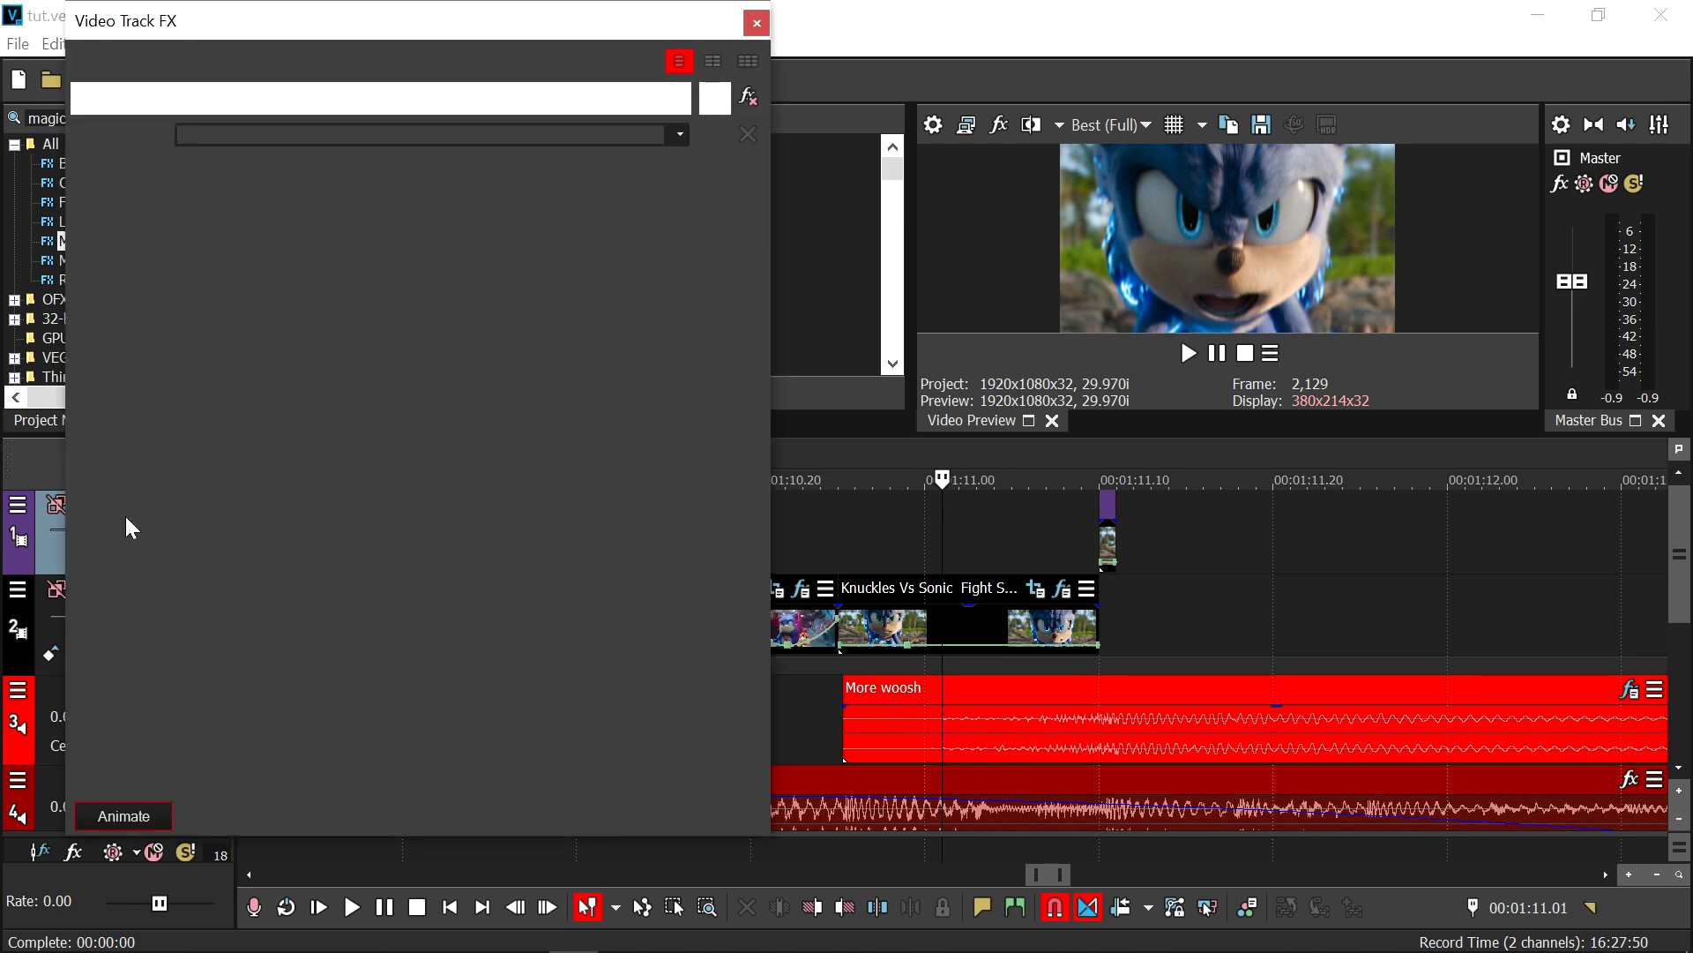
{"action": "left_click", "coordinate": [94, 190]}
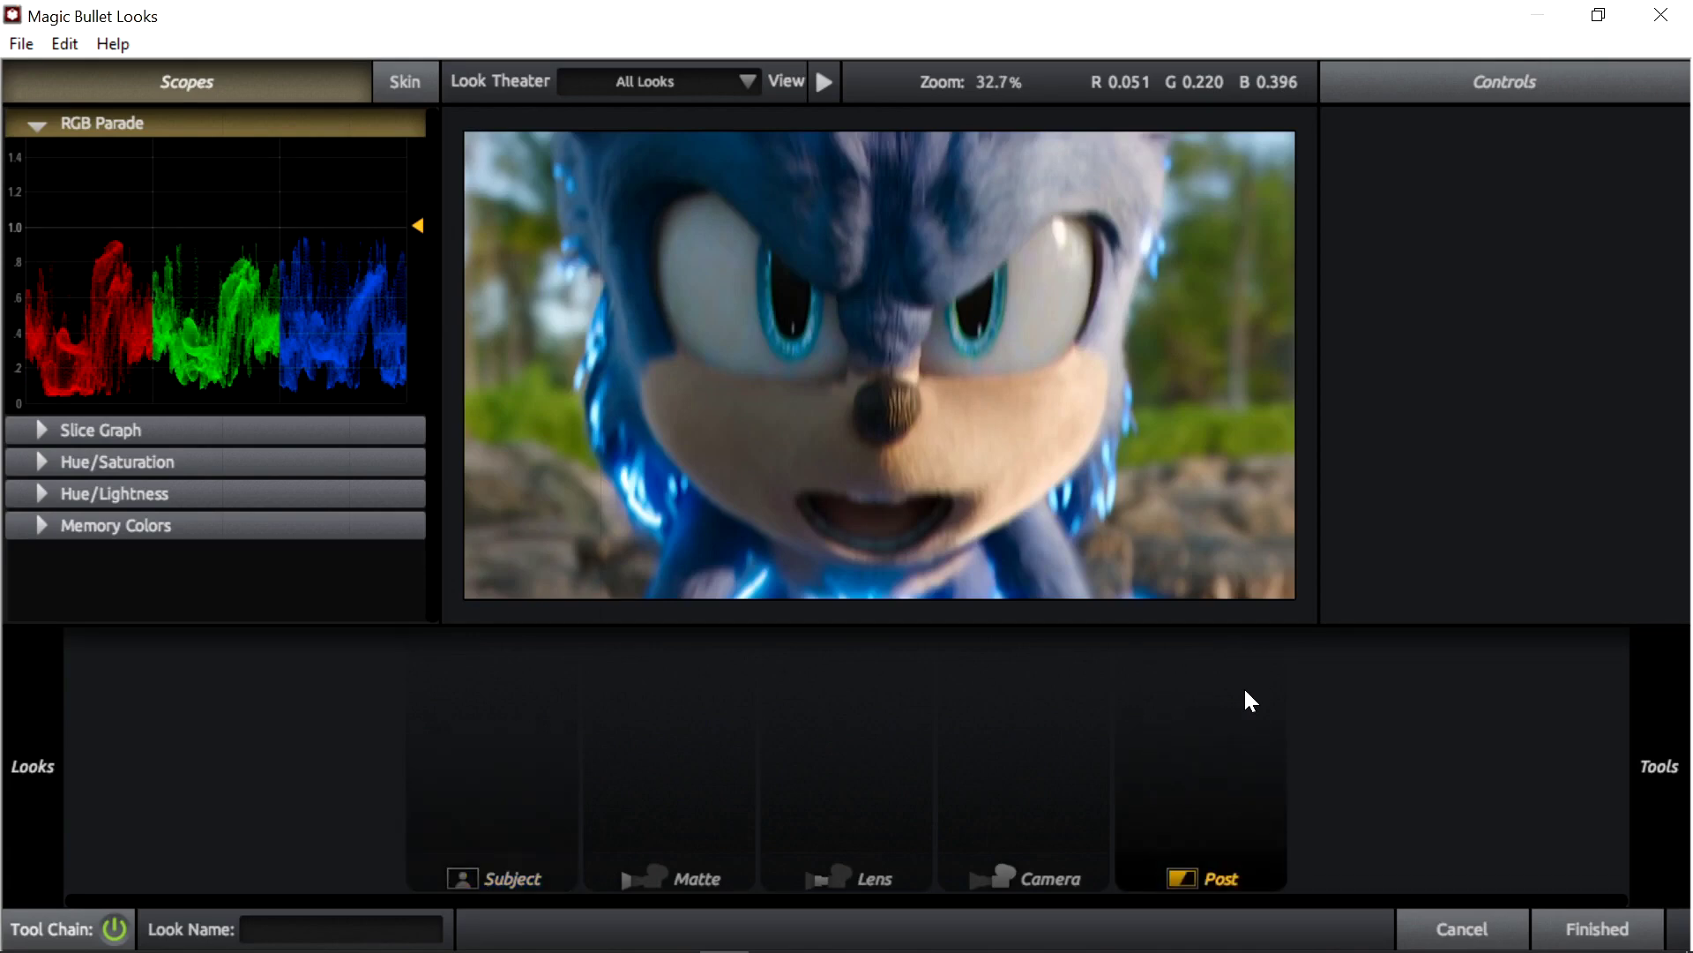
Step: Try the Beauty Shot look from the People category
{"action": "mouse_move", "coordinate": [27, 755]}
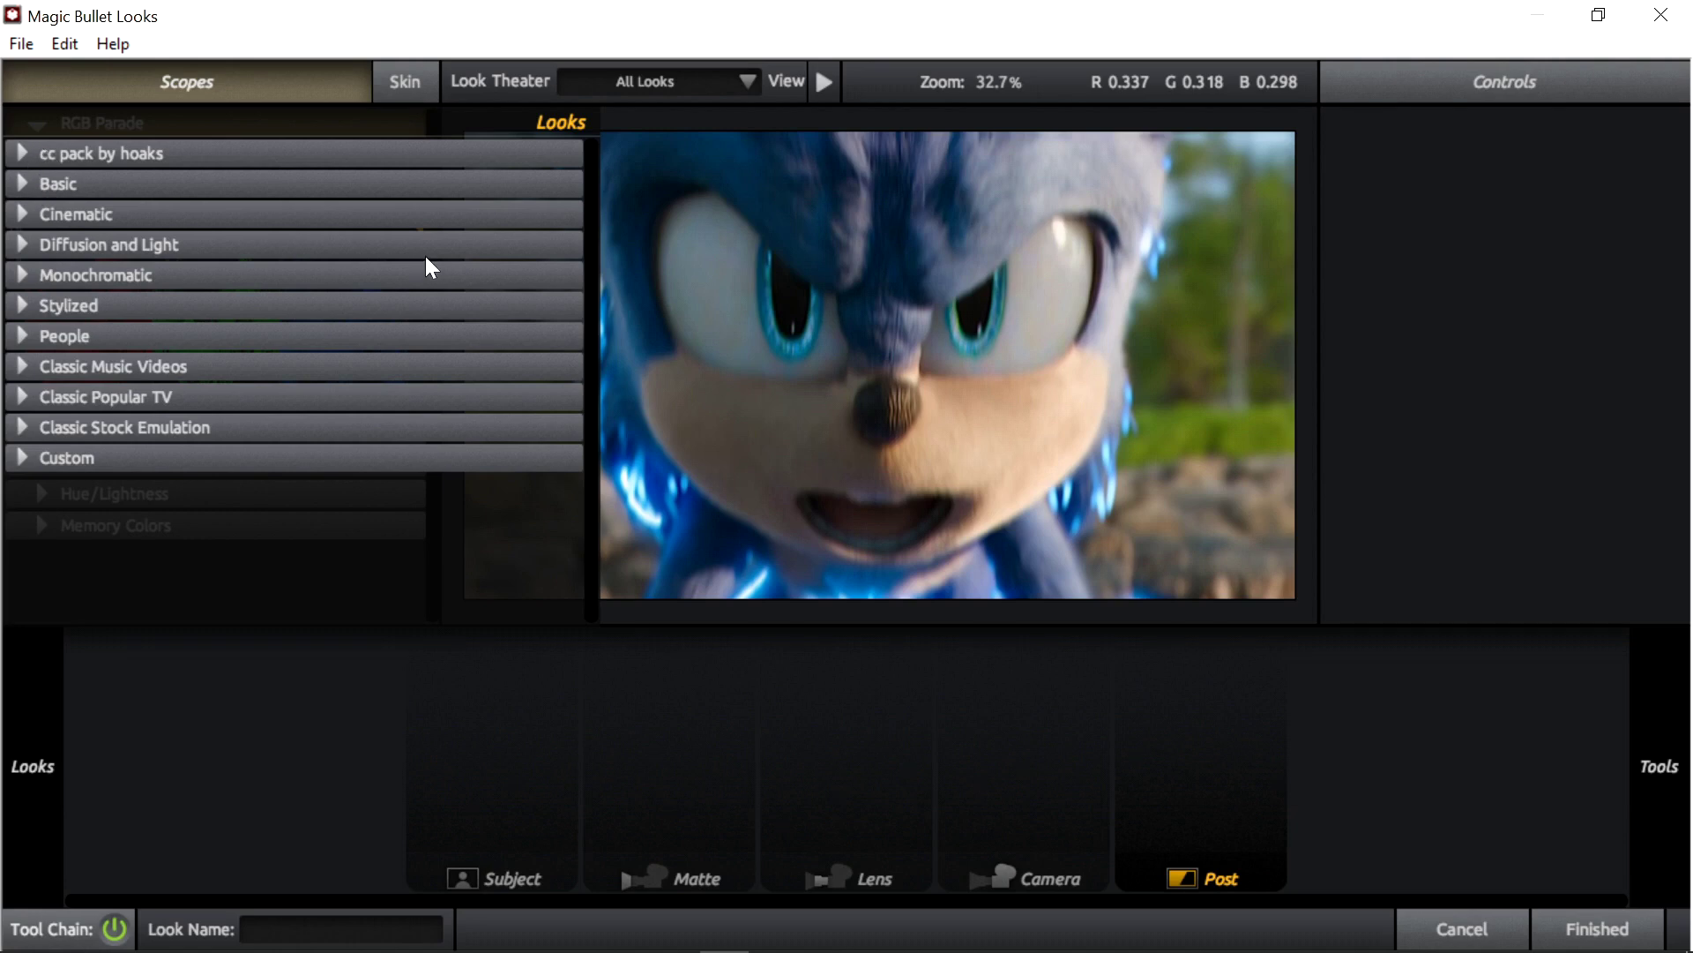
{"action": "left_click", "coordinate": [15, 339]}
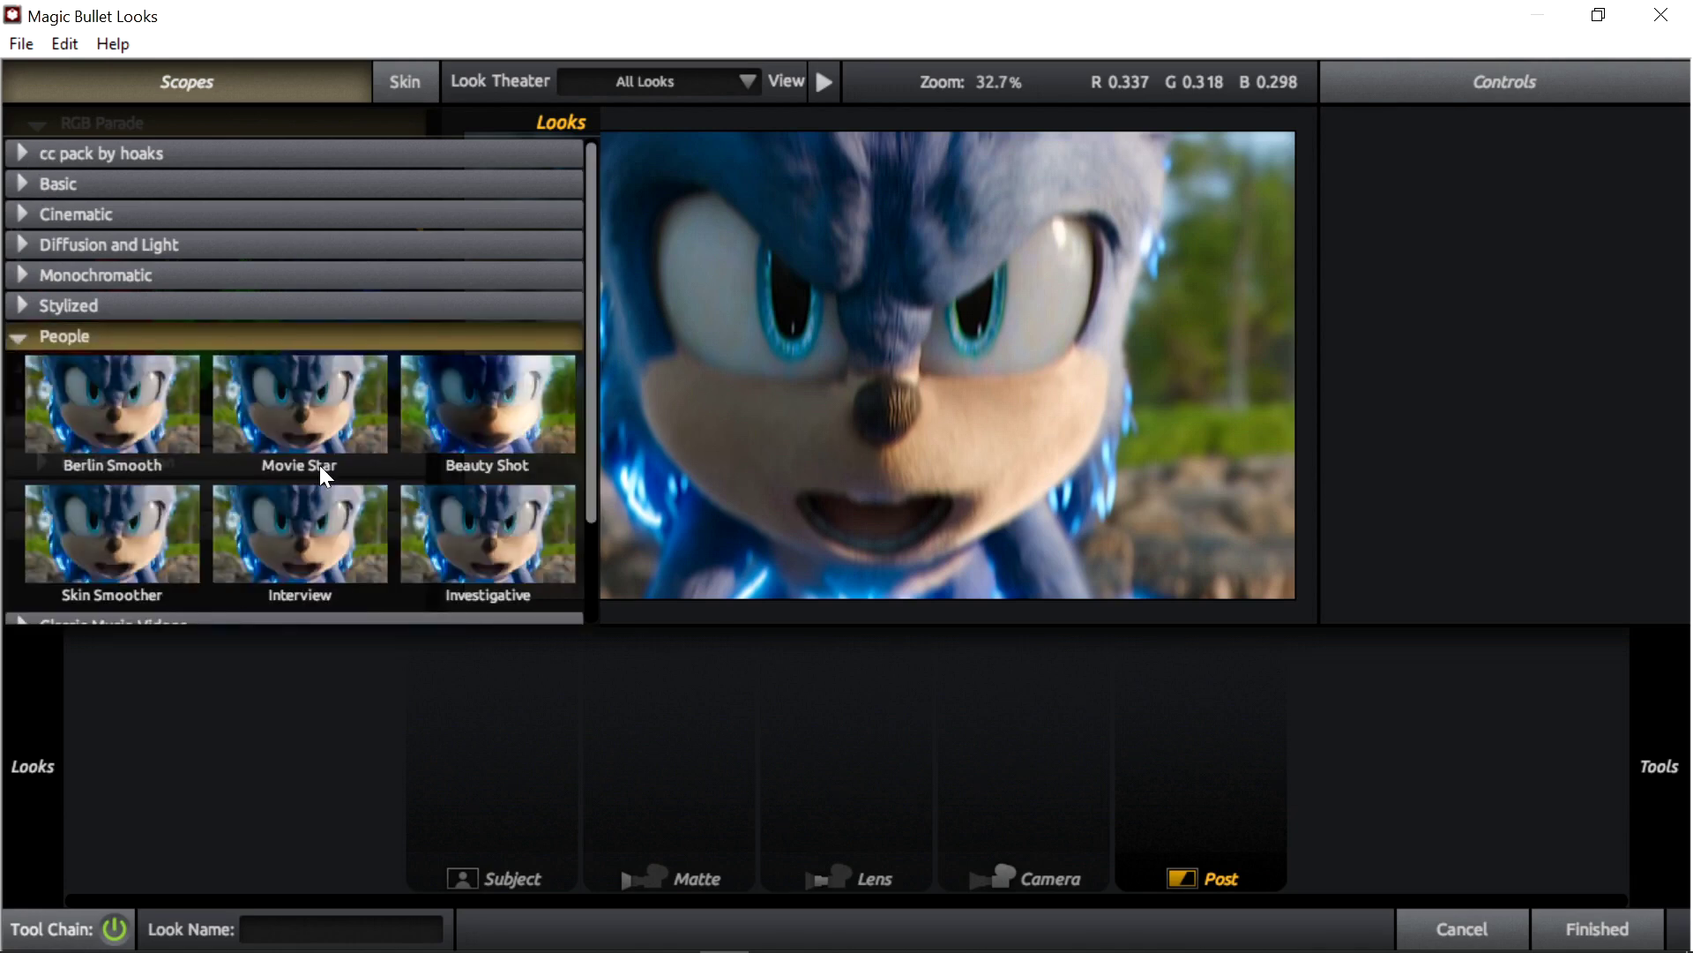
{"action": "left_click", "coordinate": [447, 409]}
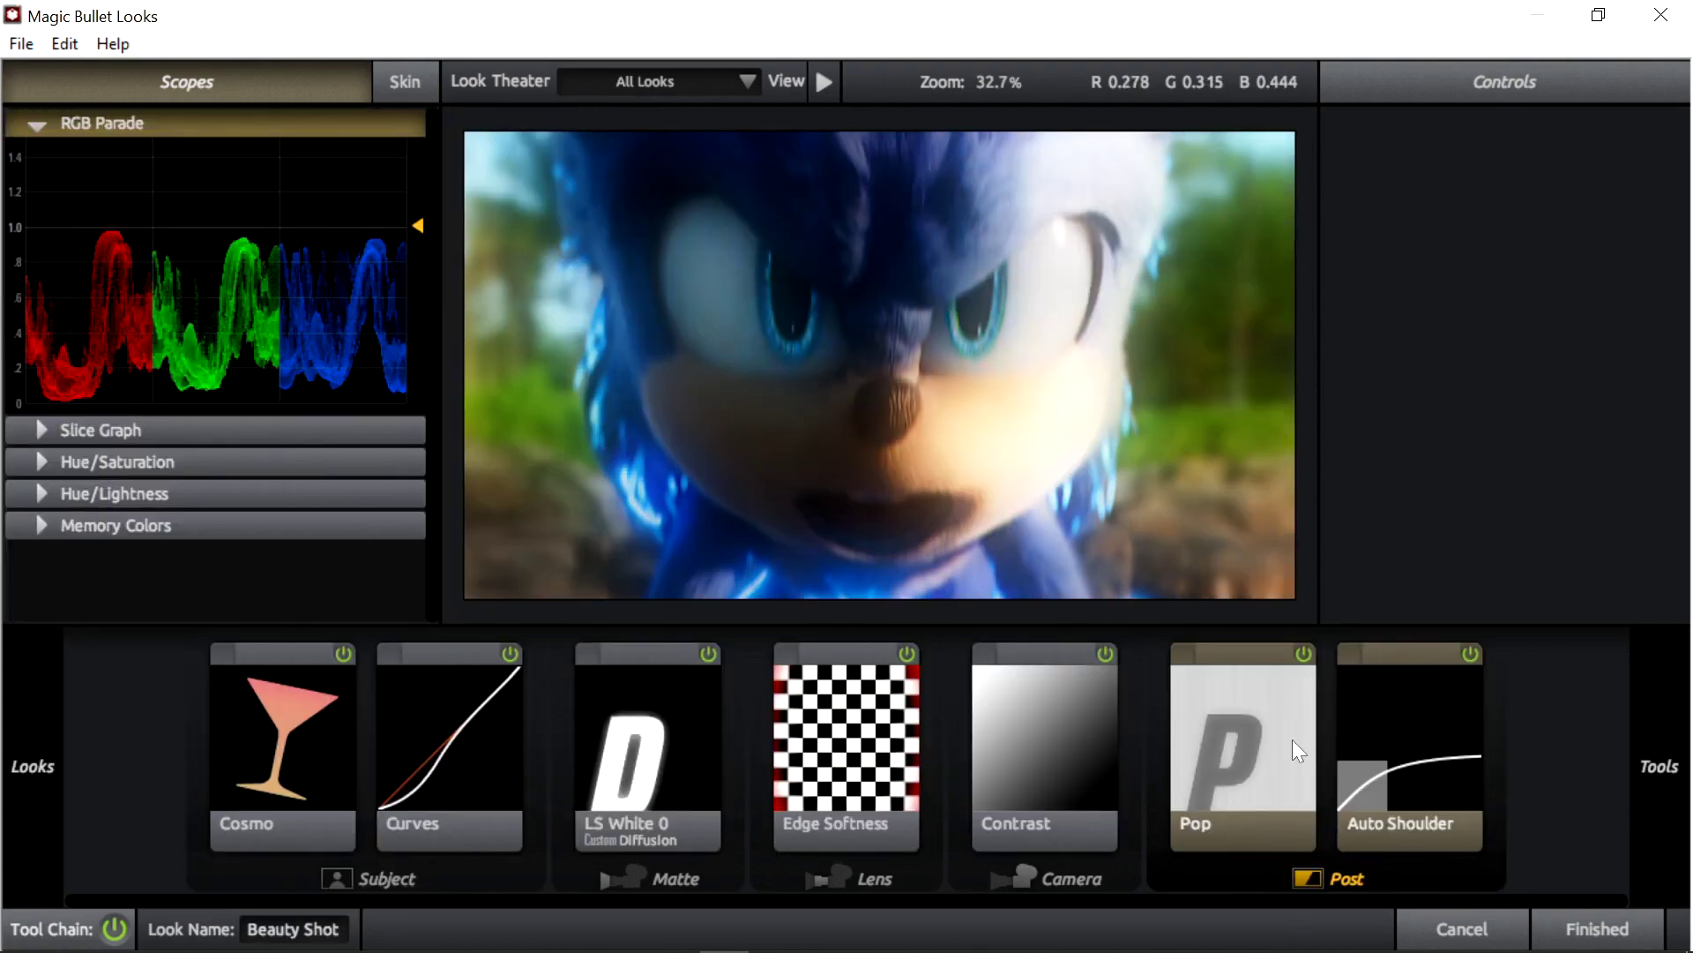
{"action": "mouse_move", "coordinate": [4, 692]}
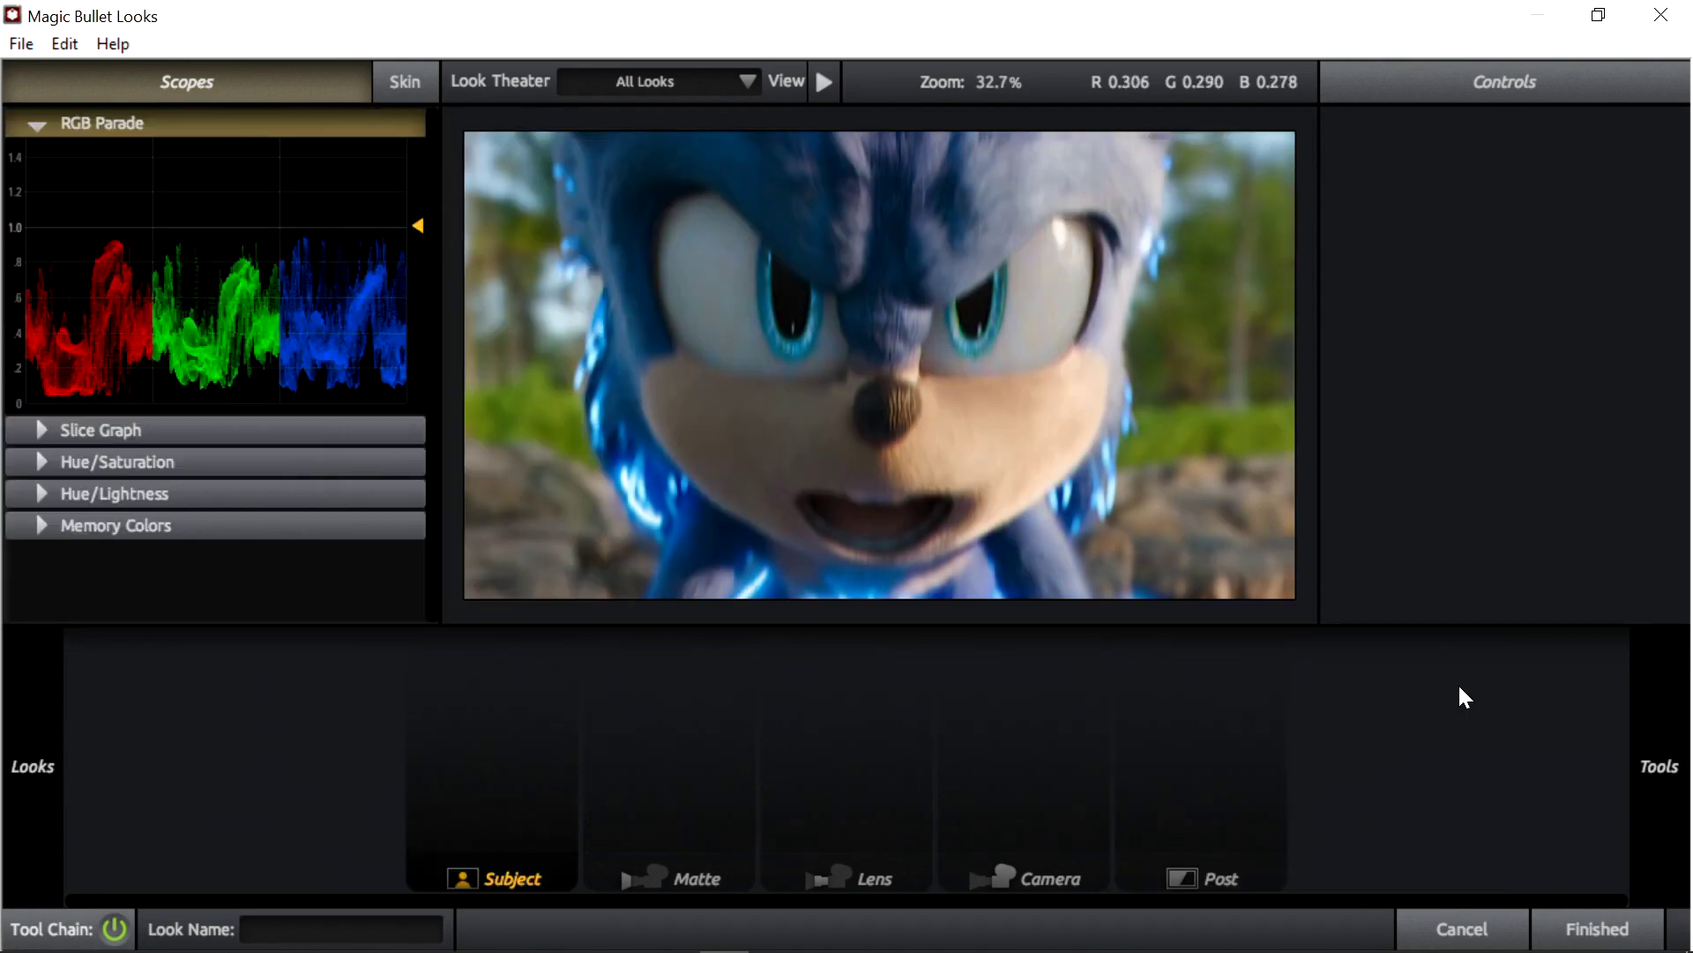
Step: Add a Curves tool to the Subject stage and shape its RGB curve into an S, lowering shadows and raising highlights
{"action": "mouse_move", "coordinate": [1645, 687]}
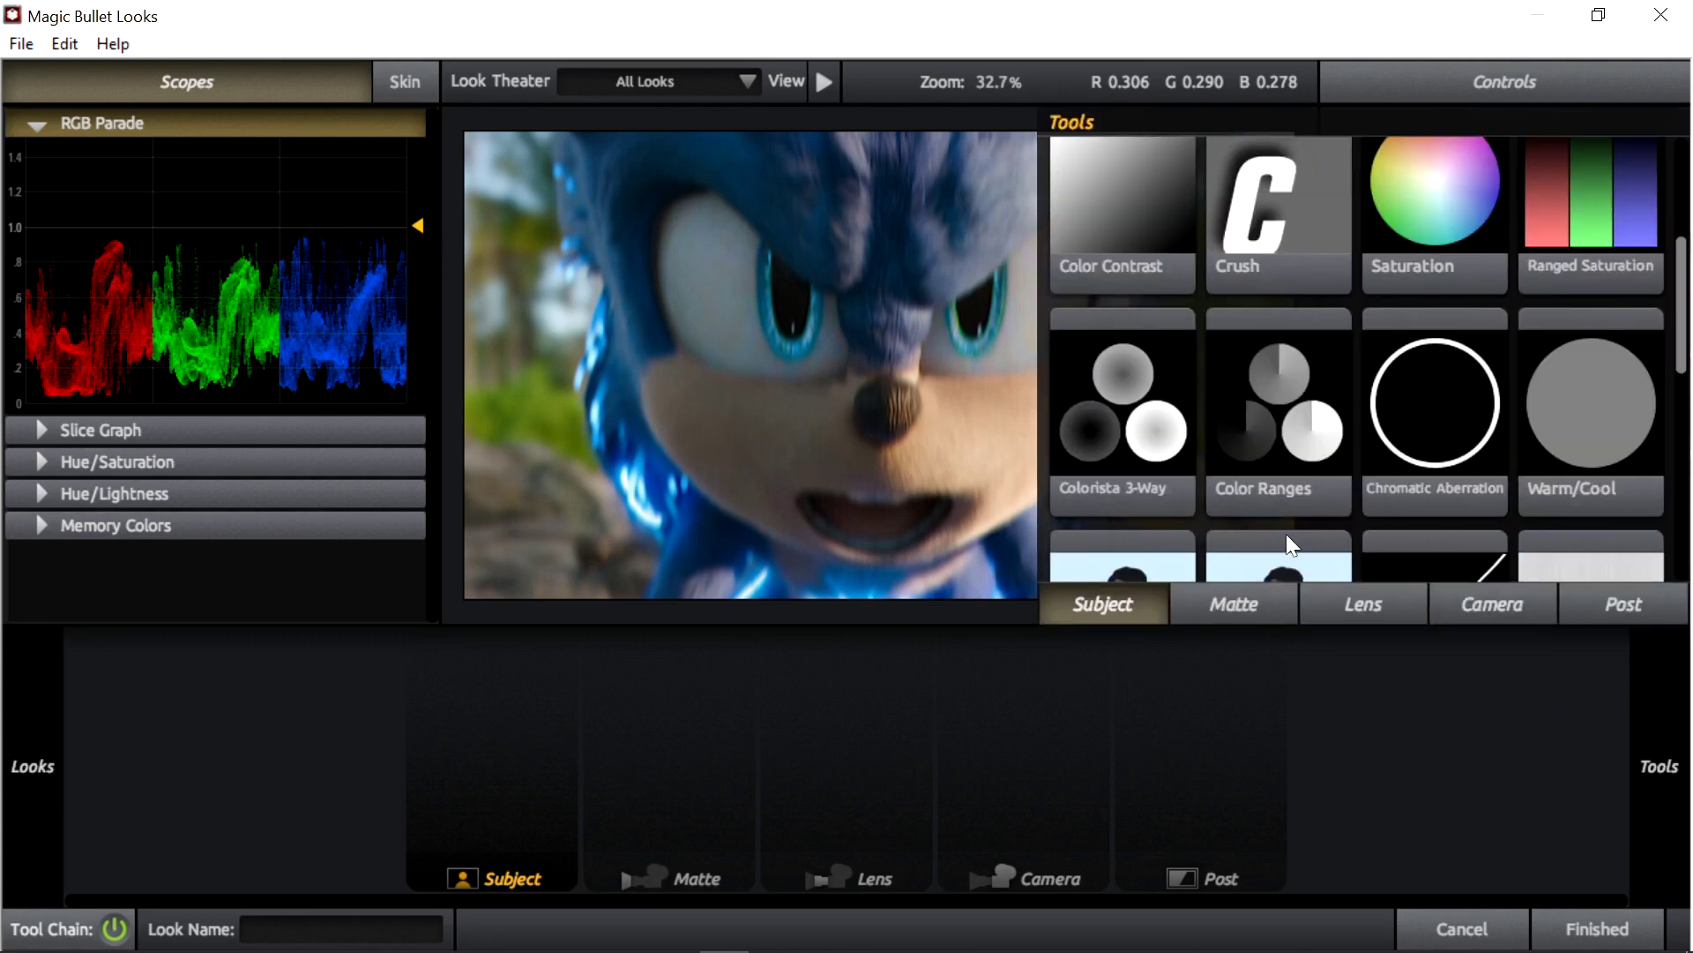
{"action": "scroll", "coordinate": [1243, 414], "scroll_direction": "down", "scroll_amount": 2}
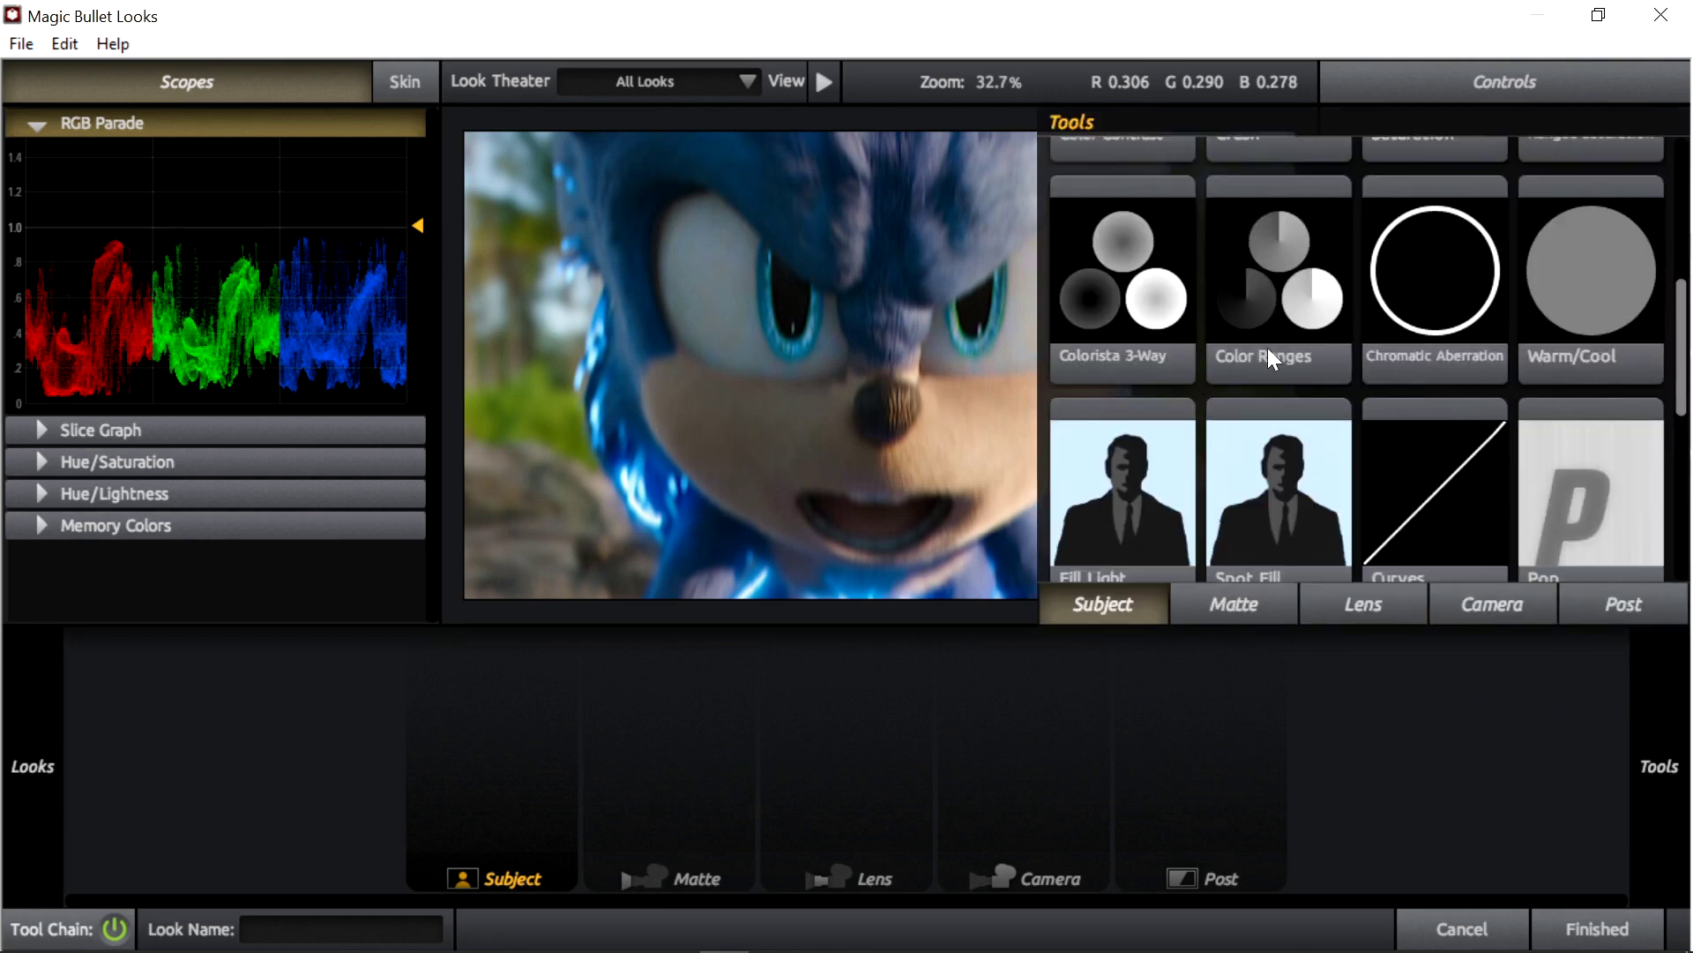
{"action": "left_click_drag", "start_coordinate": [1422, 474], "coordinate": [485, 686]}
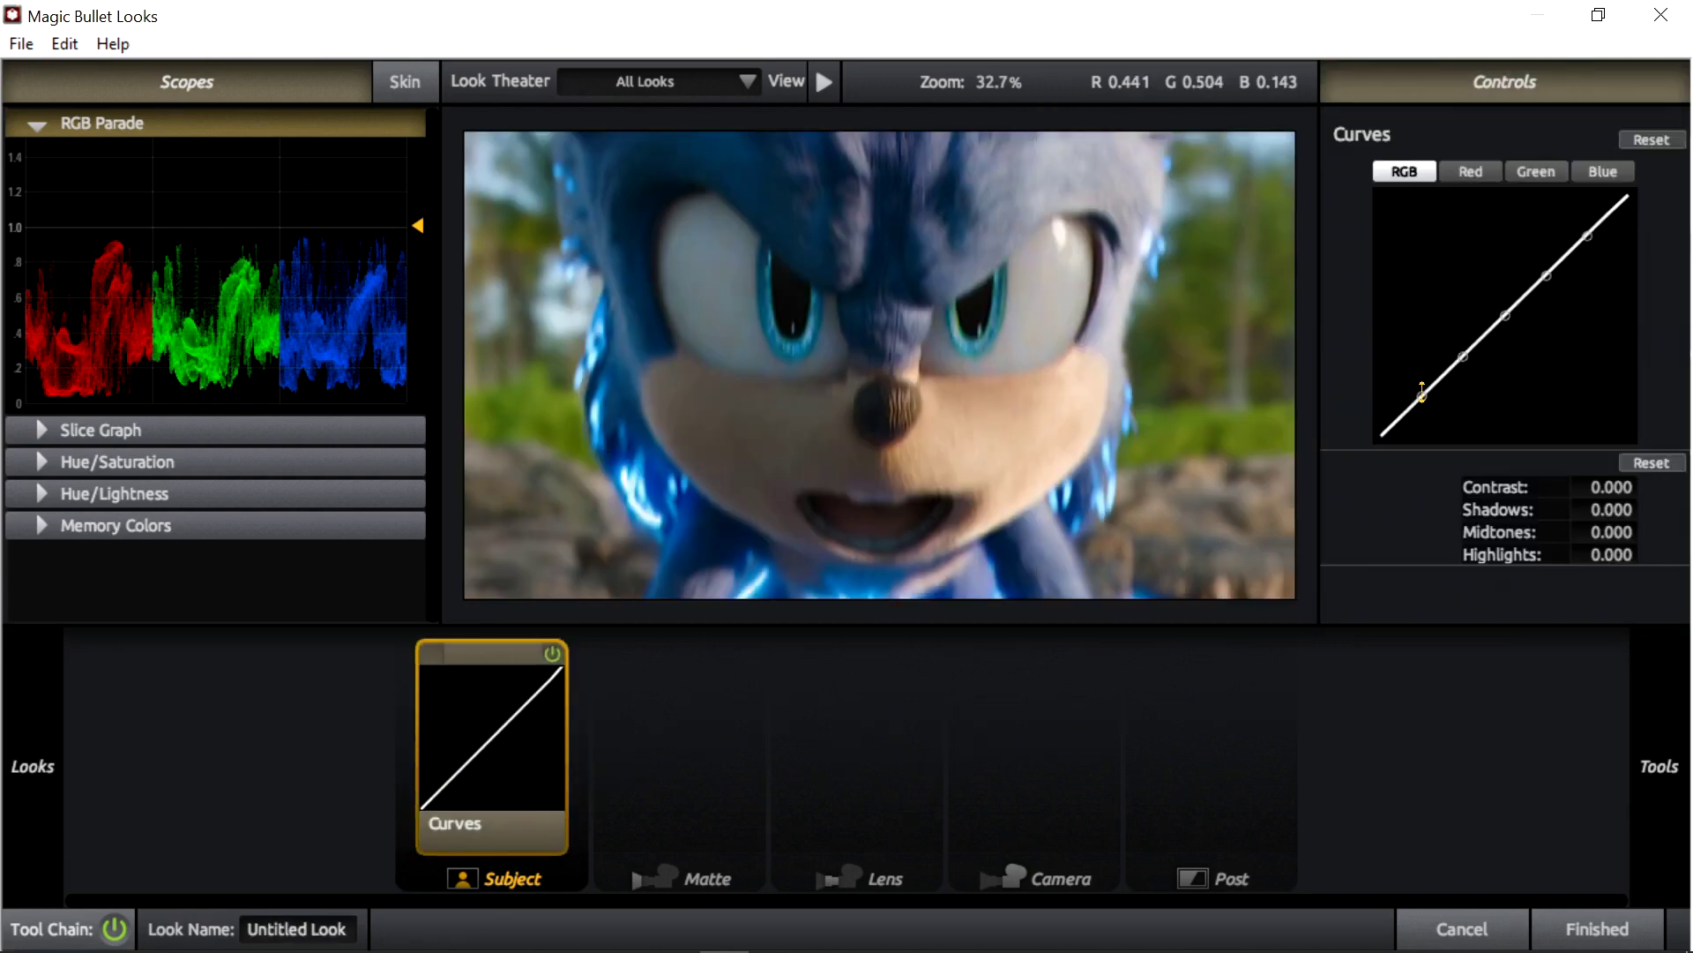
{"action": "left_click_drag", "start_coordinate": [1422, 394], "coordinate": [1421, 420]}
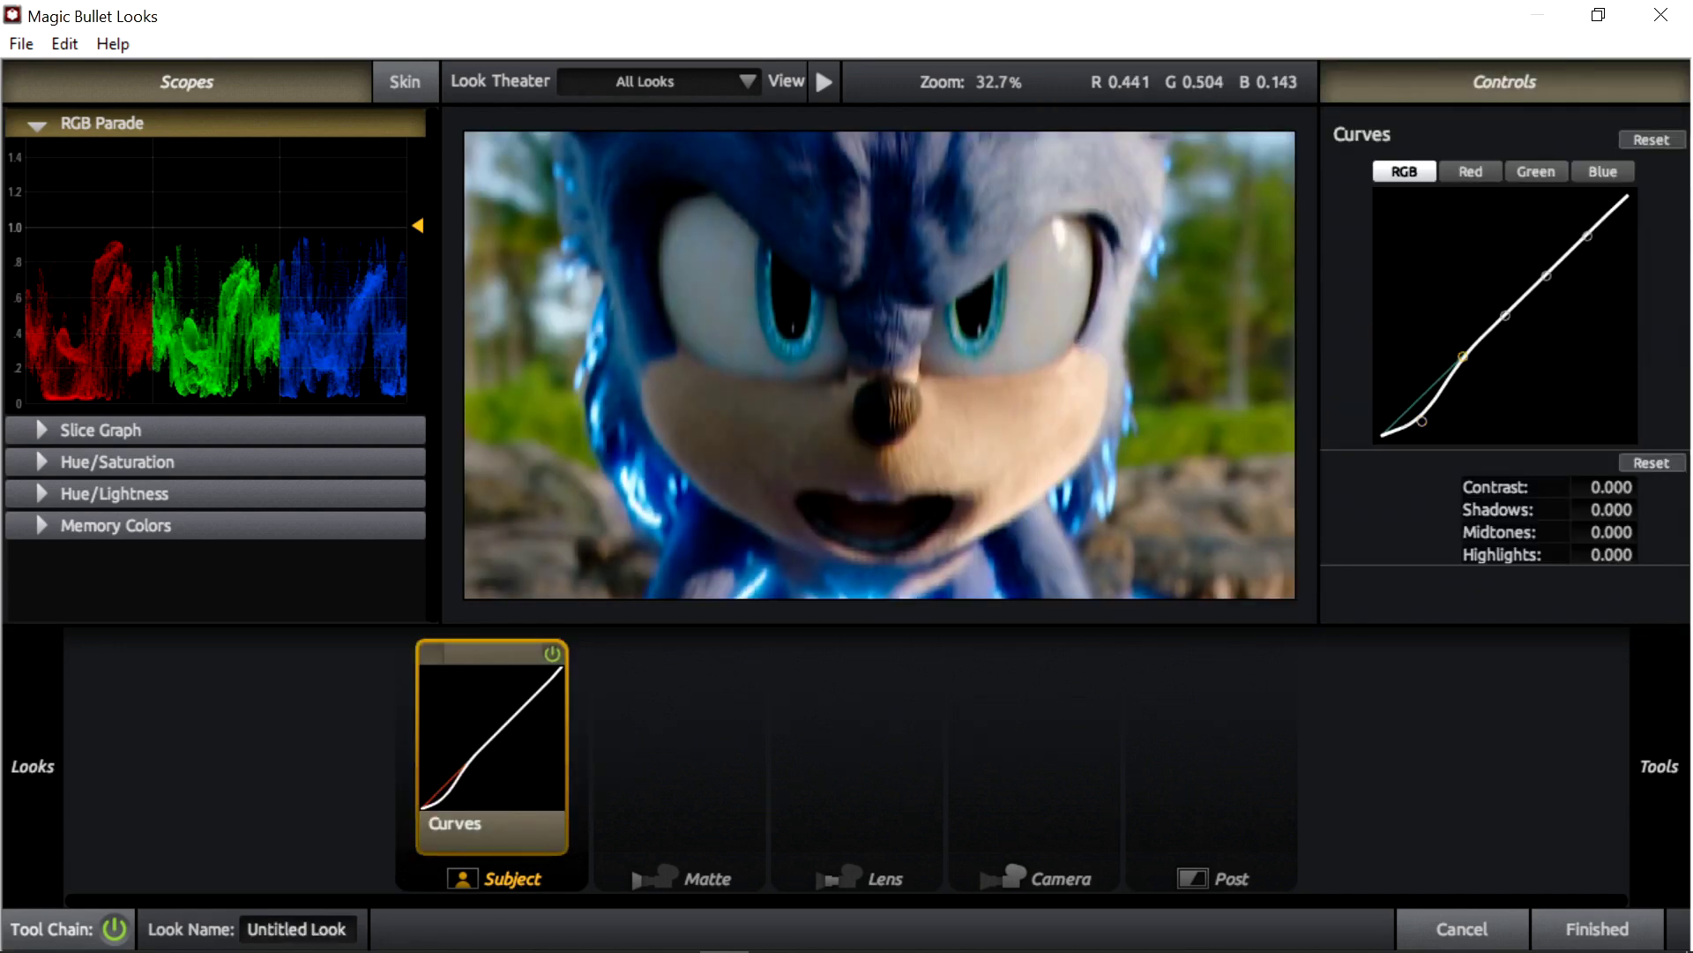
{"action": "left_click_drag", "start_coordinate": [1464, 356], "coordinate": [1467, 369]}
{"action": "left_click_drag", "start_coordinate": [1588, 236], "coordinate": [1587, 216]}
{"action": "left_click_drag", "start_coordinate": [1547, 276], "coordinate": [1547, 256]}
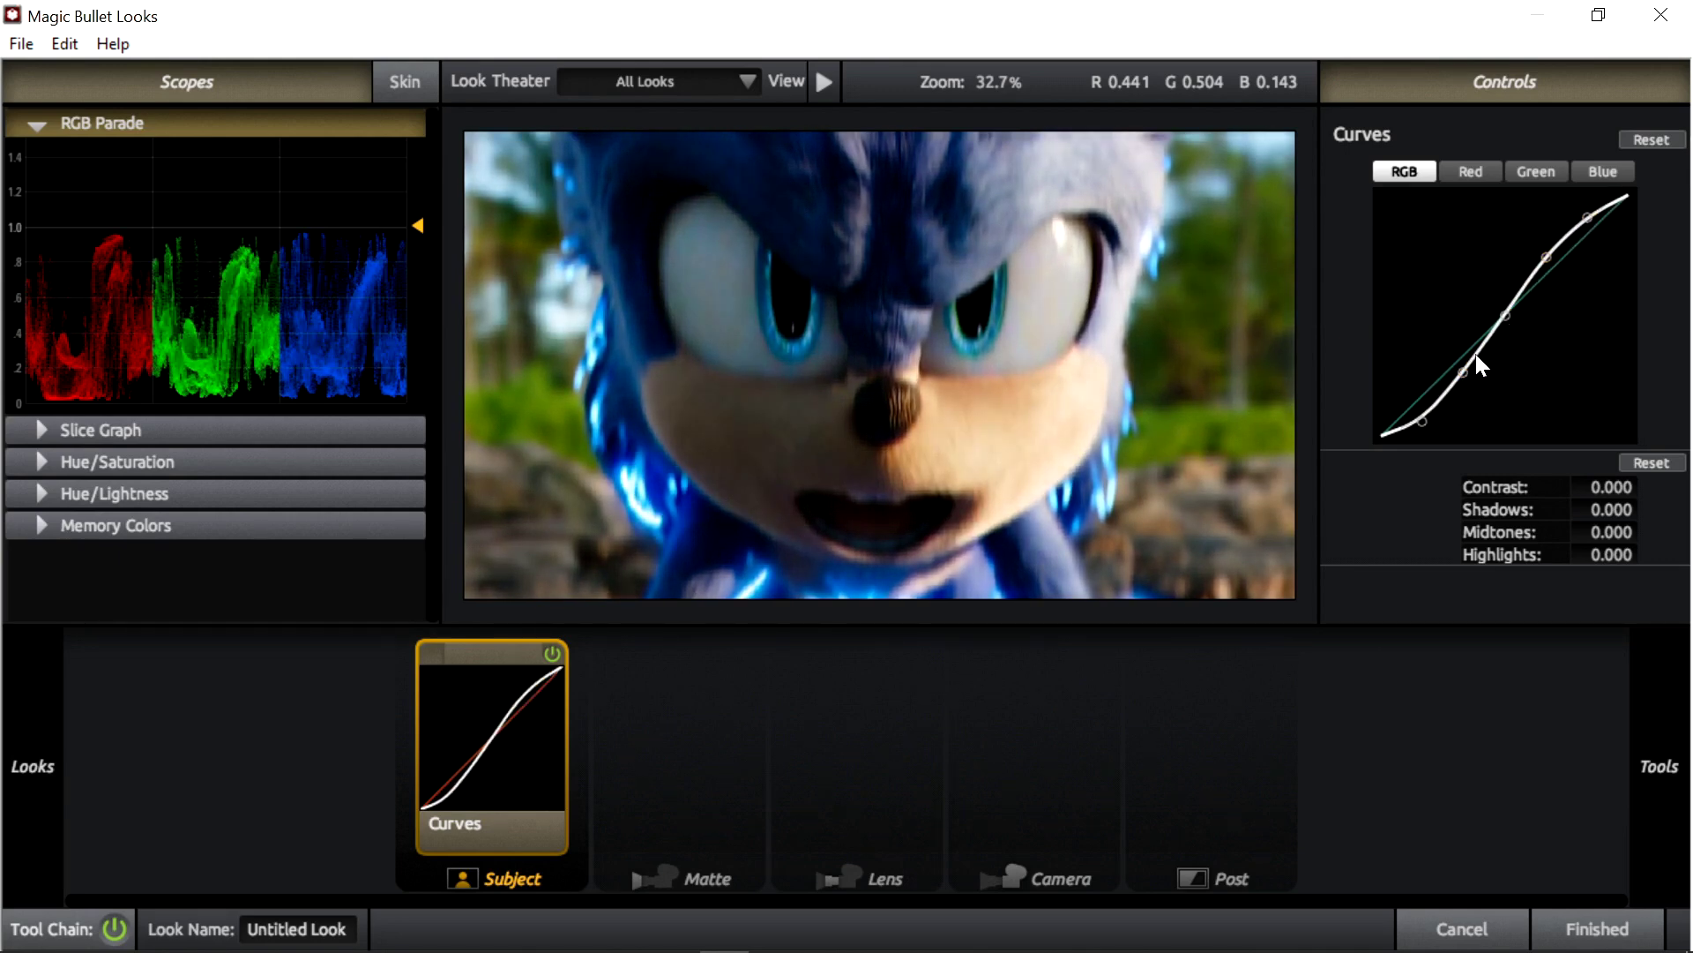
{"action": "left_click_drag", "start_coordinate": [1465, 367], "coordinate": [1422, 426]}
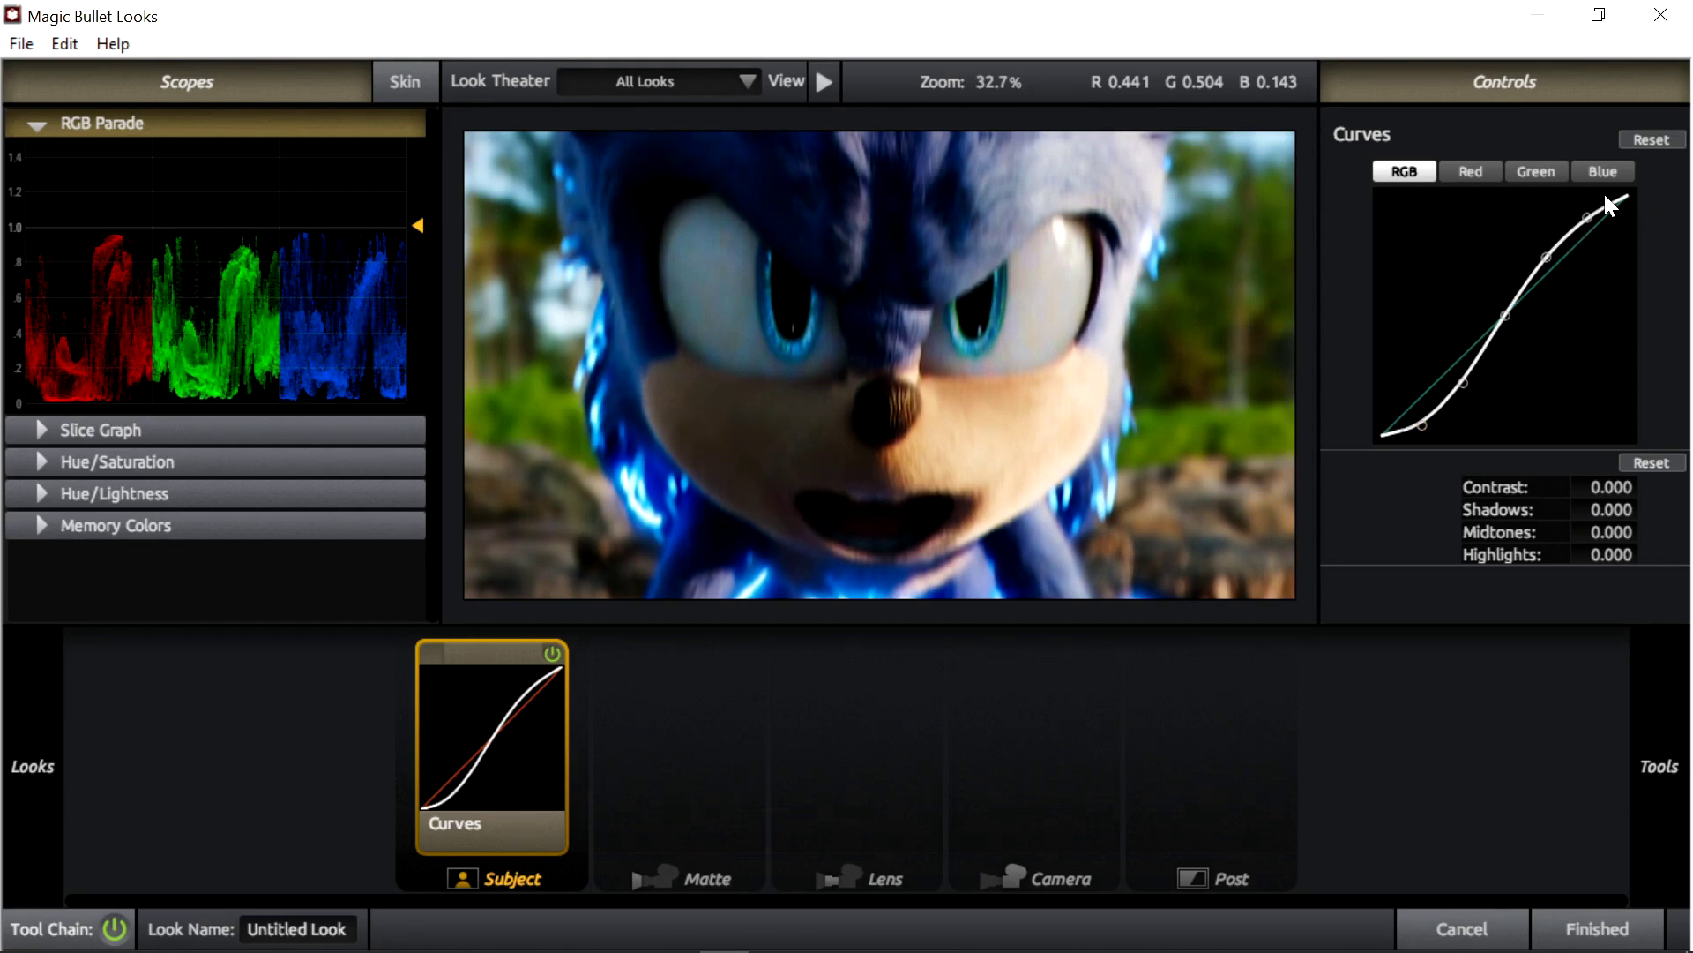
Step: Add a Pop tool after Curves in the Subject stage and raise its Pop amount slightly
{"action": "mouse_move", "coordinate": [1651, 679]}
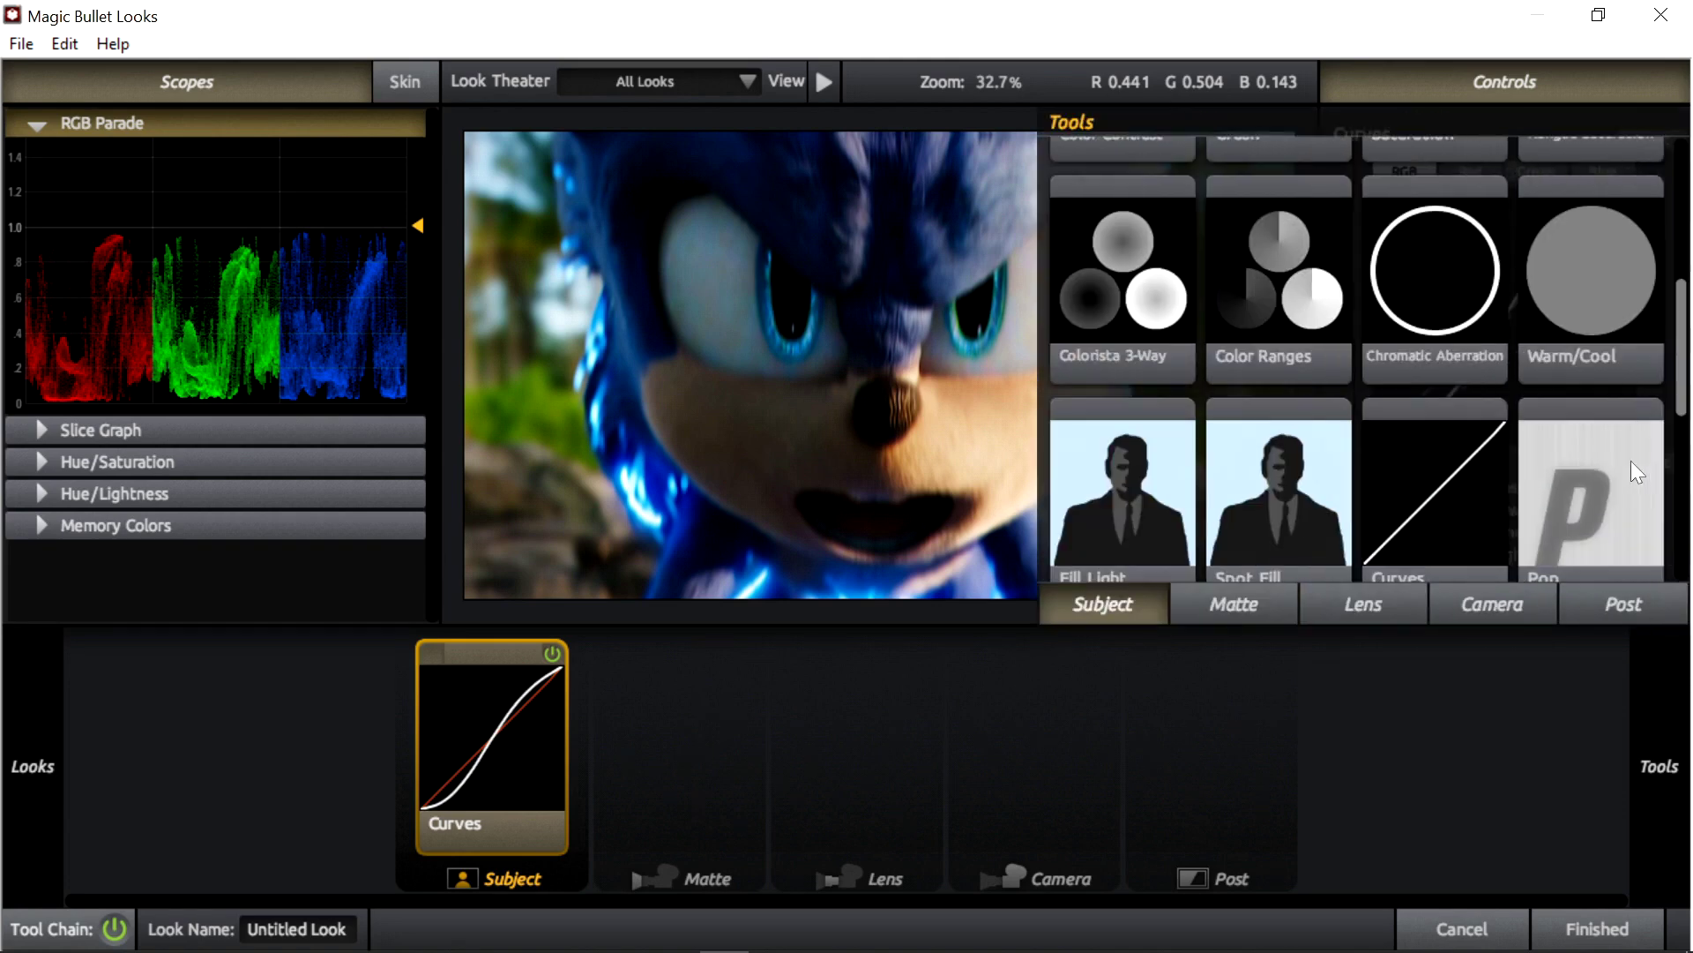
{"action": "left_click_drag", "start_coordinate": [1608, 465], "coordinate": [612, 728]}
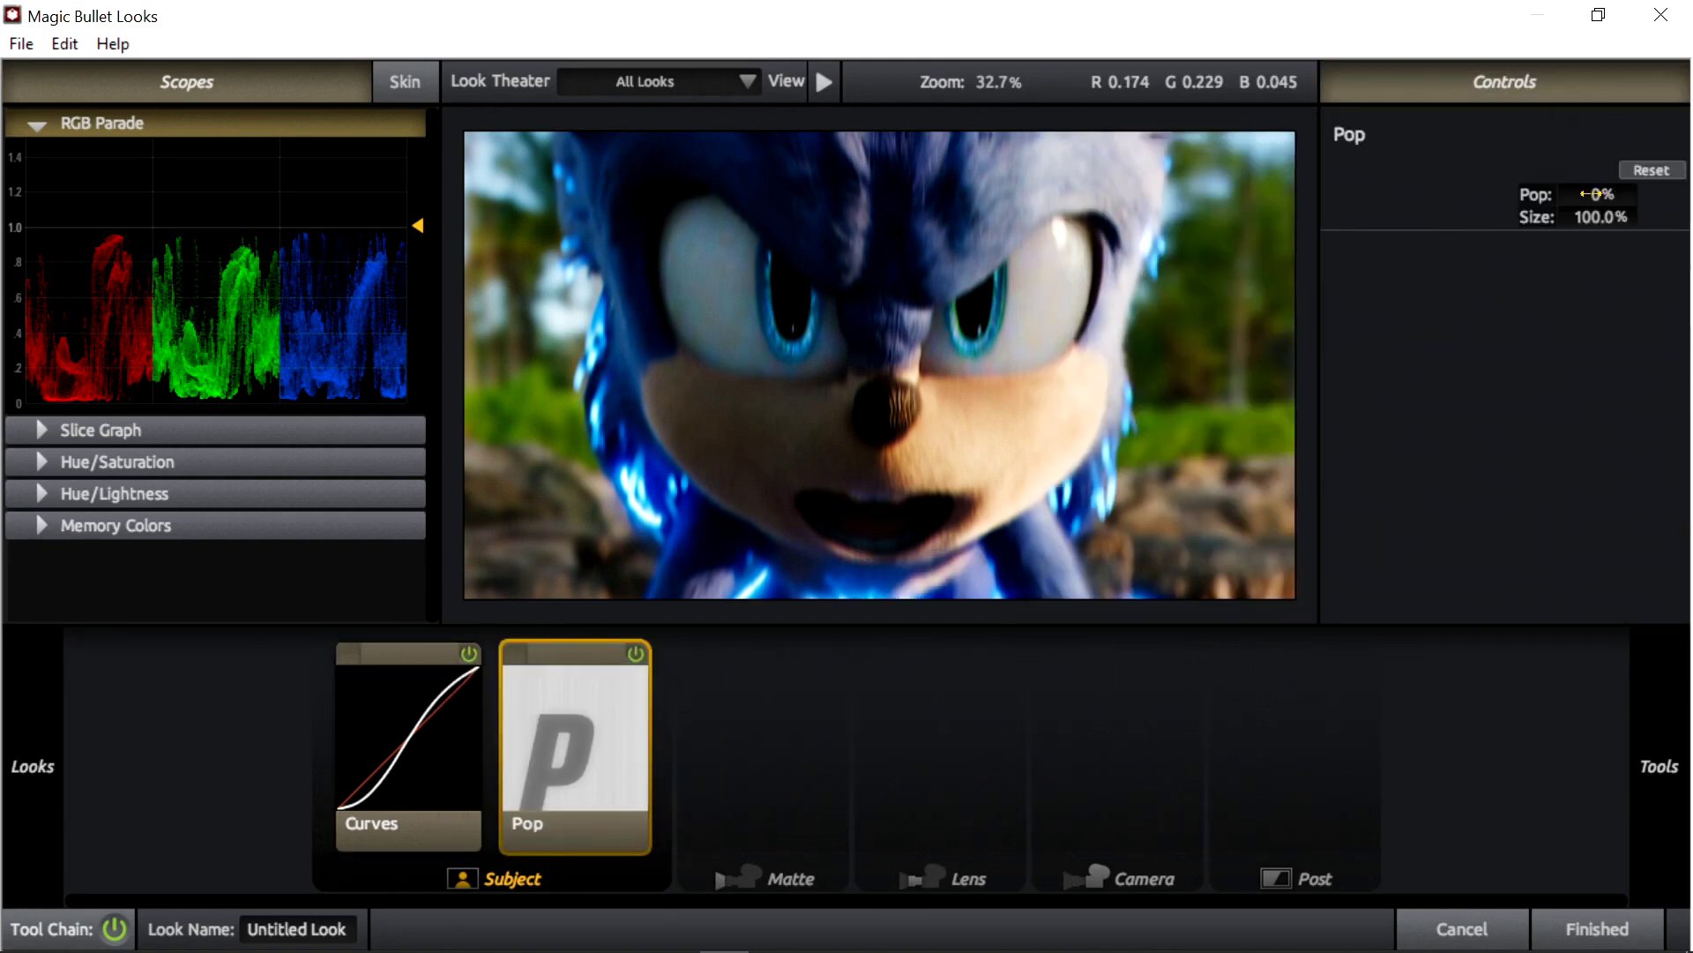
{"action": "left_click_drag", "start_coordinate": [1600, 194], "coordinate": [1630, 194]}
Step: Add a Diffusion tool to the Matte stage, reduce its Size to about 3.22% and compare the image with it off and on
{"action": "mouse_move", "coordinate": [1644, 711]}
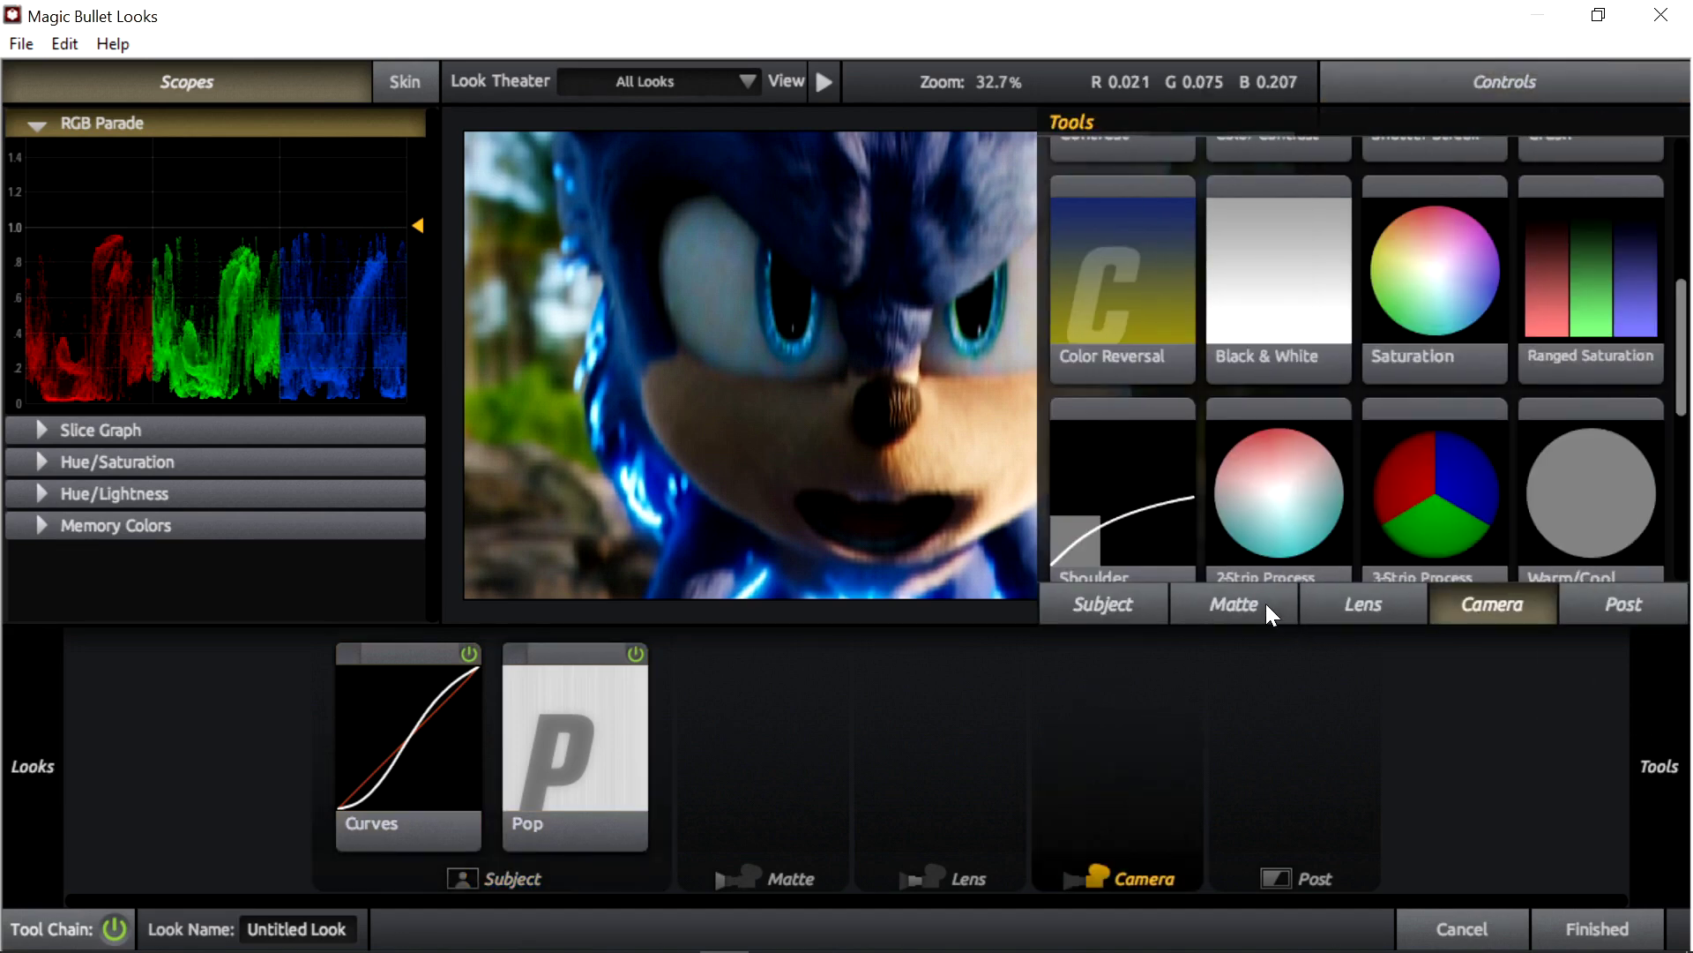
{"action": "left_click", "coordinate": [1266, 609]}
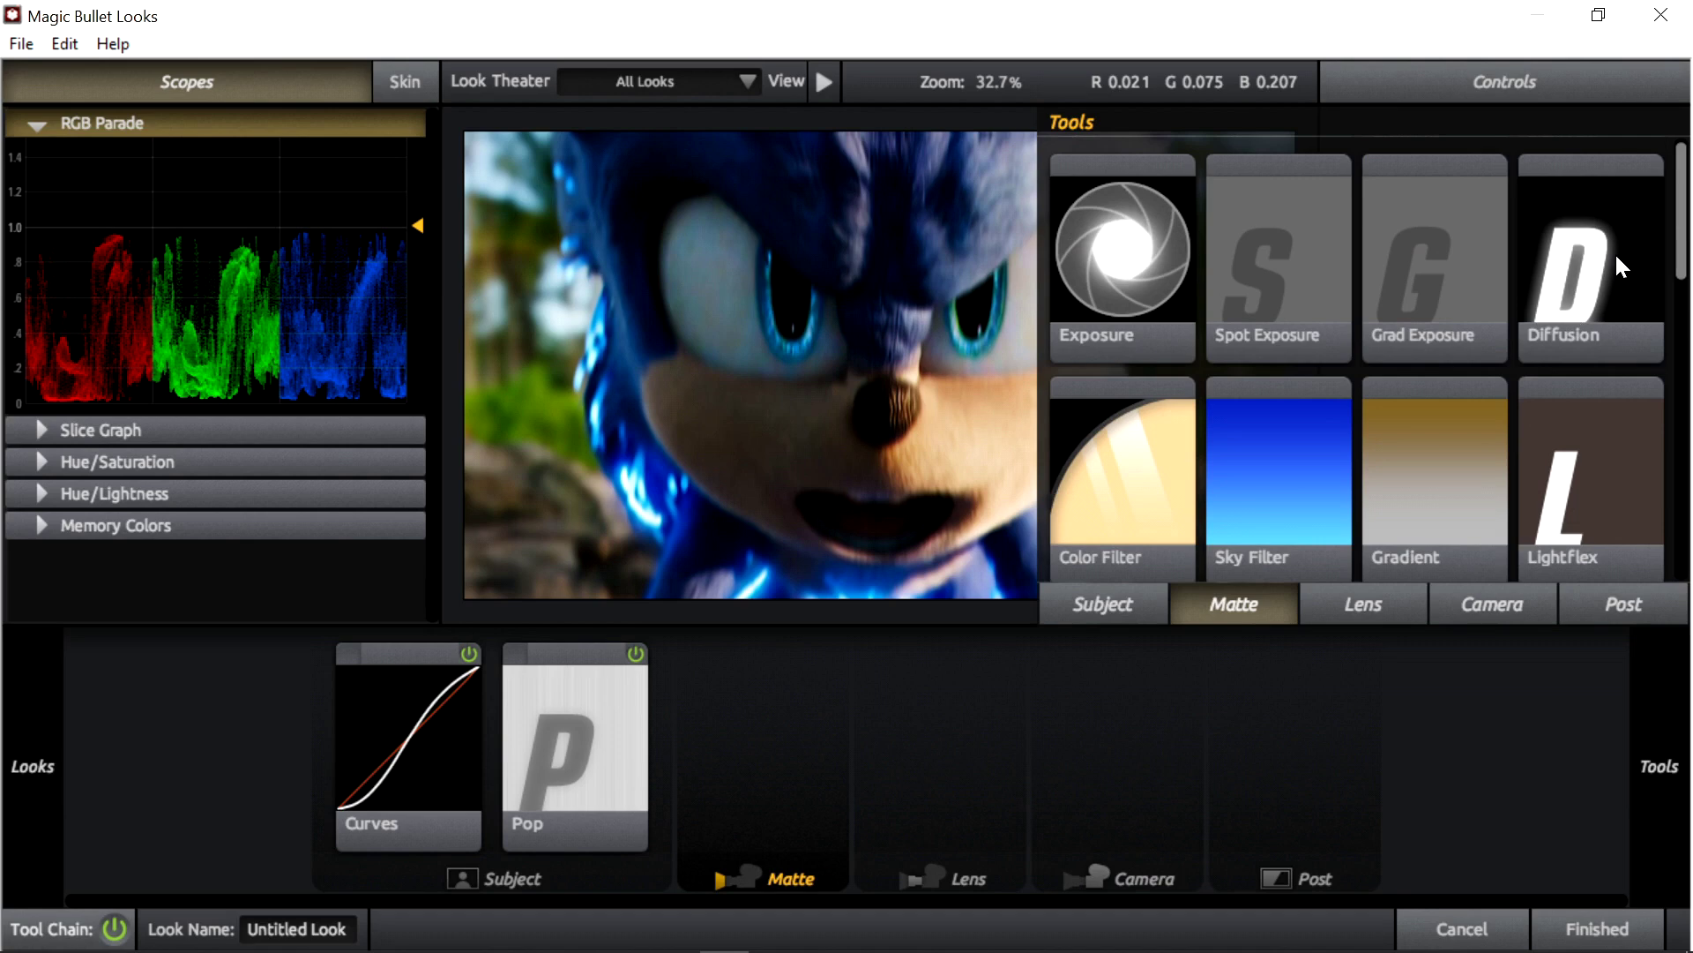
{"action": "left_click_drag", "start_coordinate": [1616, 252], "coordinate": [850, 737]}
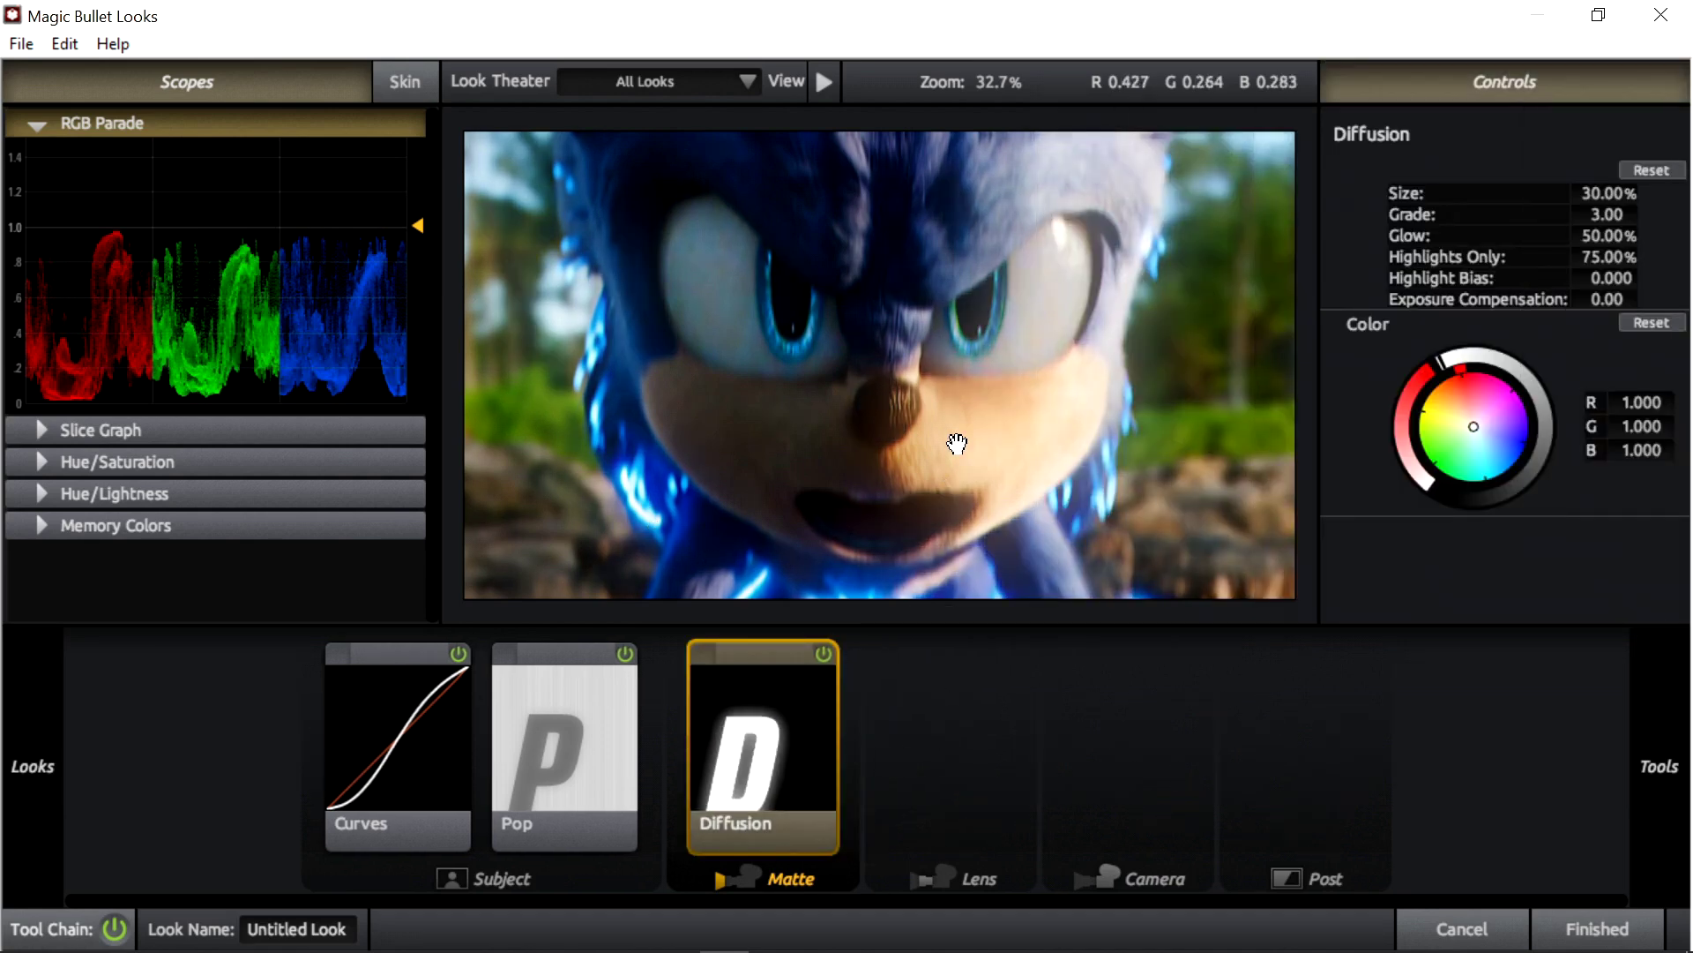
{"action": "left_click_drag", "start_coordinate": [1613, 192], "coordinate": [1512, 195]}
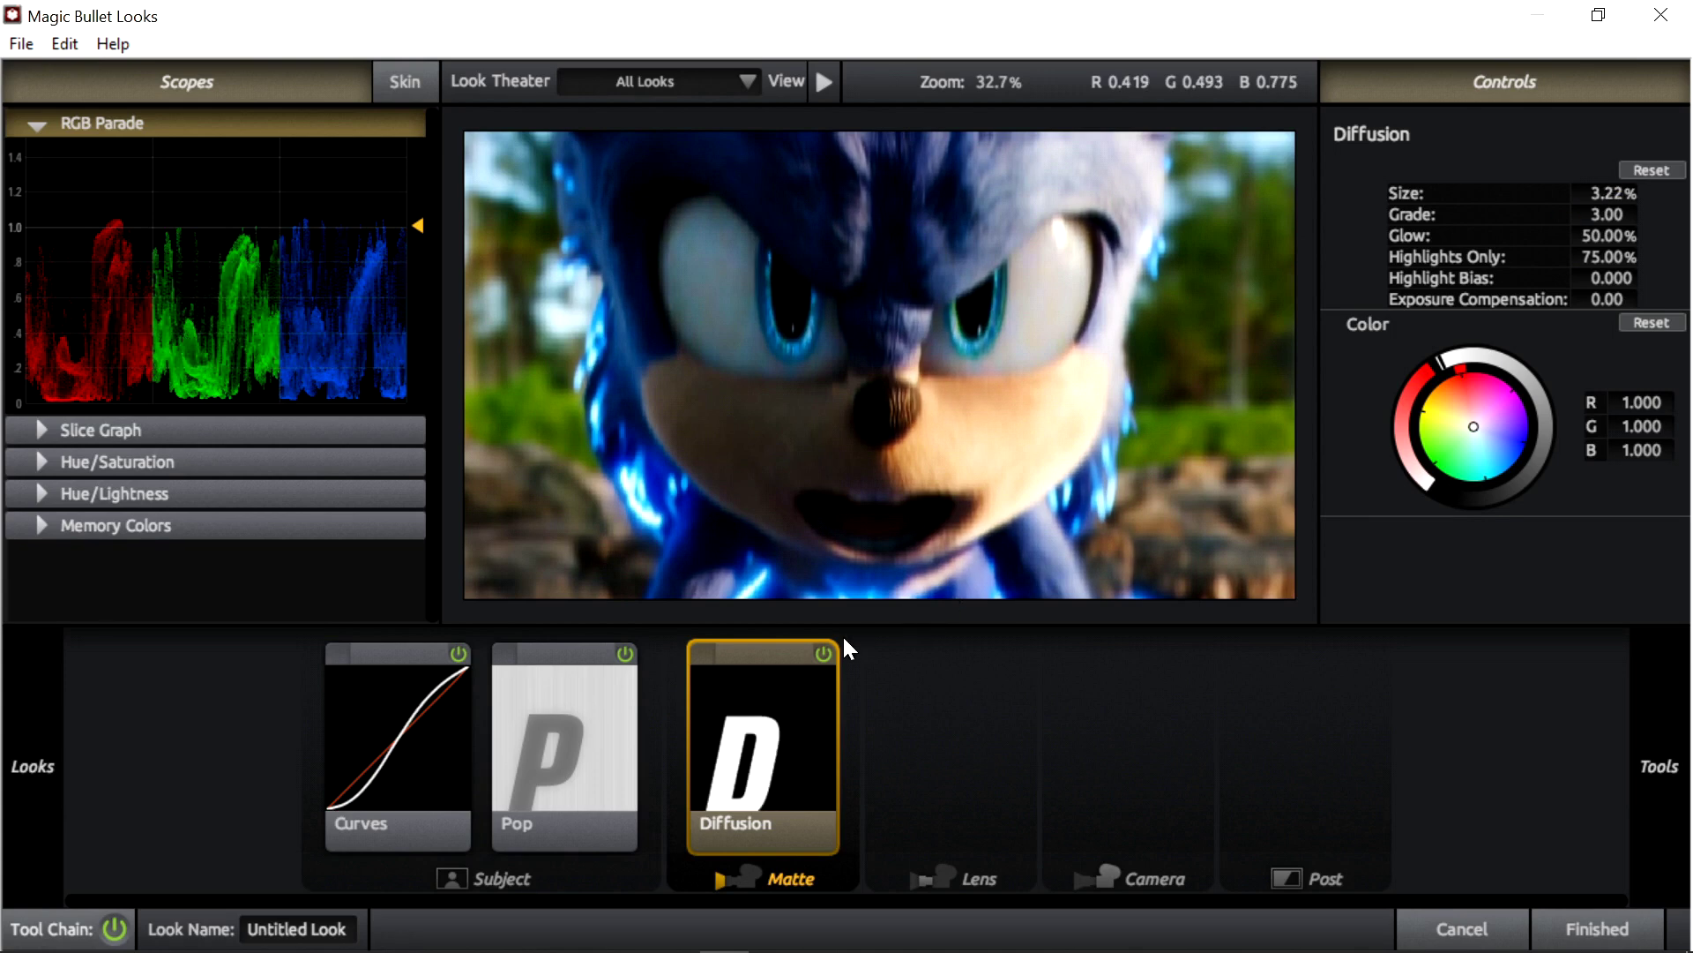
{"action": "left_click", "coordinate": [822, 651]}
{"action": "left_click", "coordinate": [825, 650]}
{"action": "left_click", "coordinate": [824, 652]}
{"action": "left_click", "coordinate": [826, 651]}
Step: Add an Edge Softness tool to the Lens stage and enlarge its radius to about 1.259
{"action": "mouse_move", "coordinate": [1690, 773]}
{"action": "left_click", "coordinate": [1368, 602]}
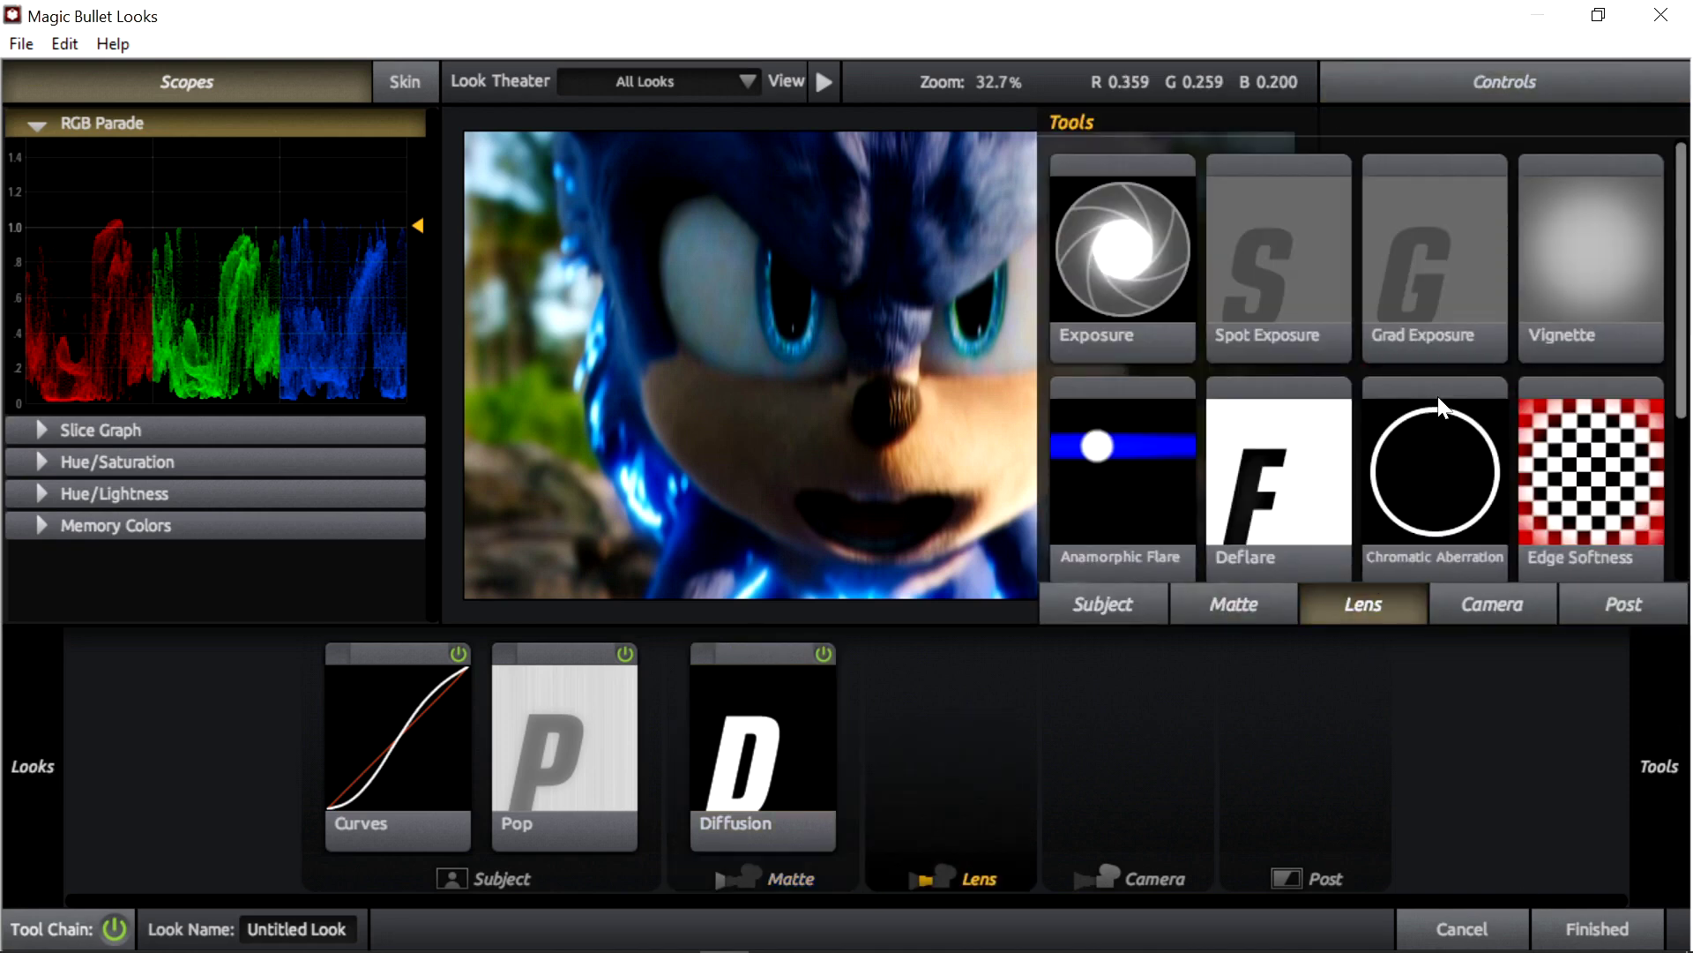
{"action": "scroll", "coordinate": [1442, 388], "scroll_direction": "down", "scroll_amount": 2}
{"action": "left_click_drag", "start_coordinate": [1607, 360], "coordinate": [882, 732]}
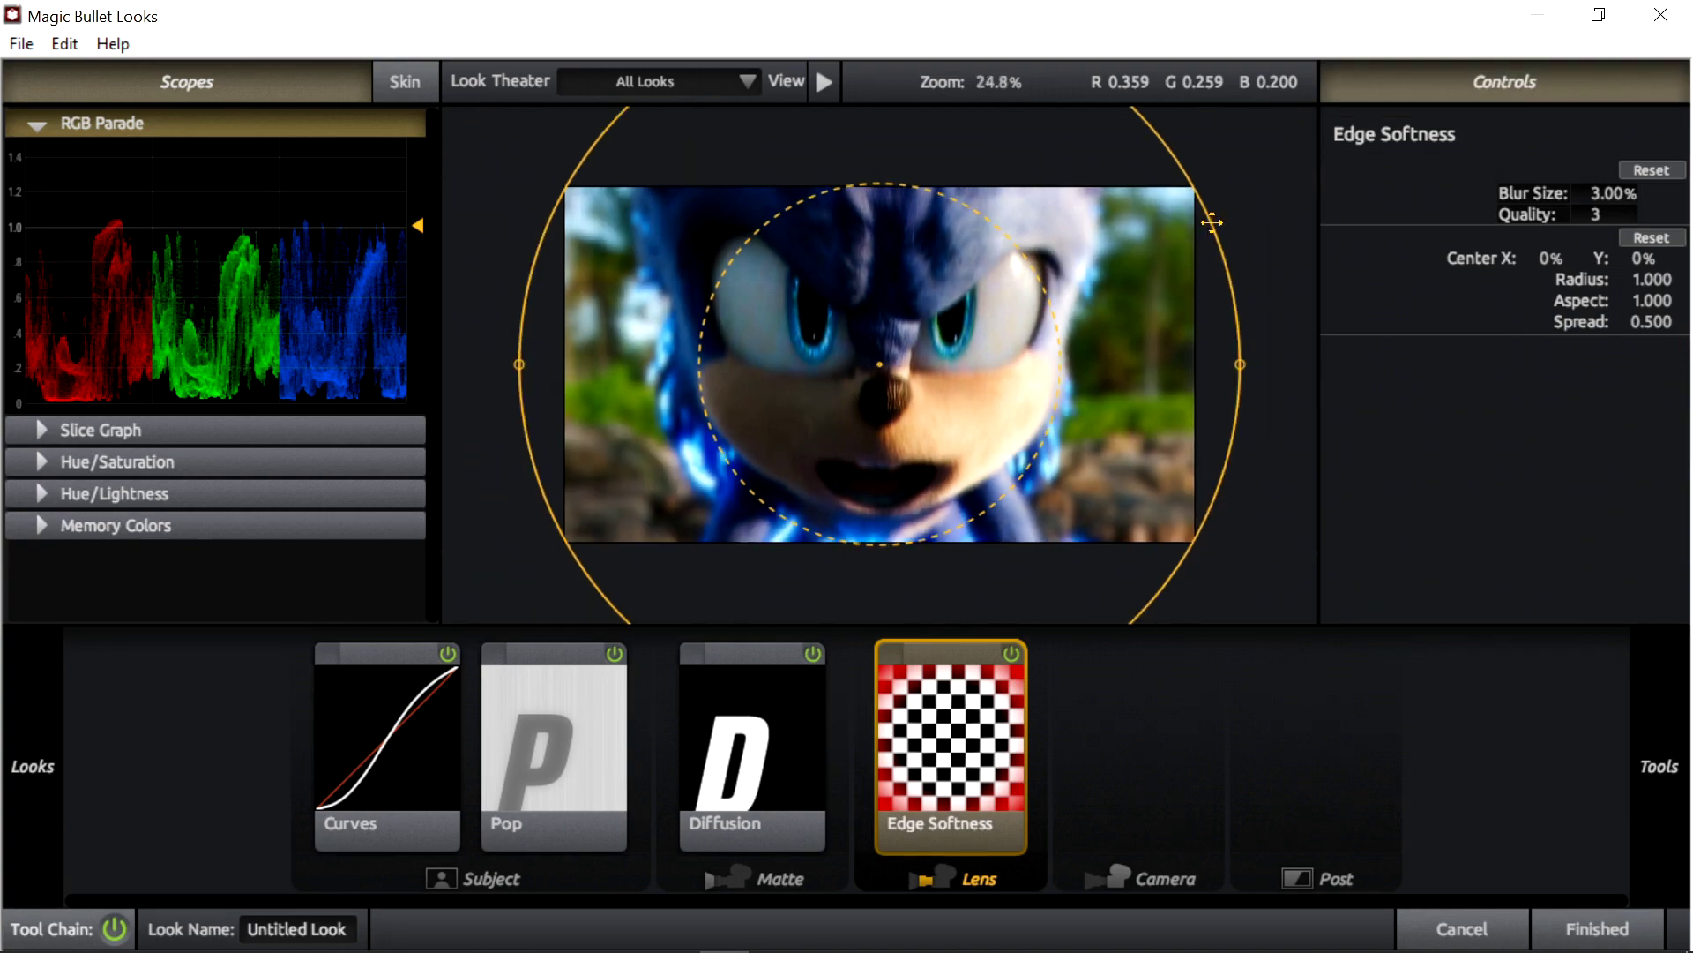
{"action": "left_click_drag", "start_coordinate": [1209, 216], "coordinate": [1262, 272]}
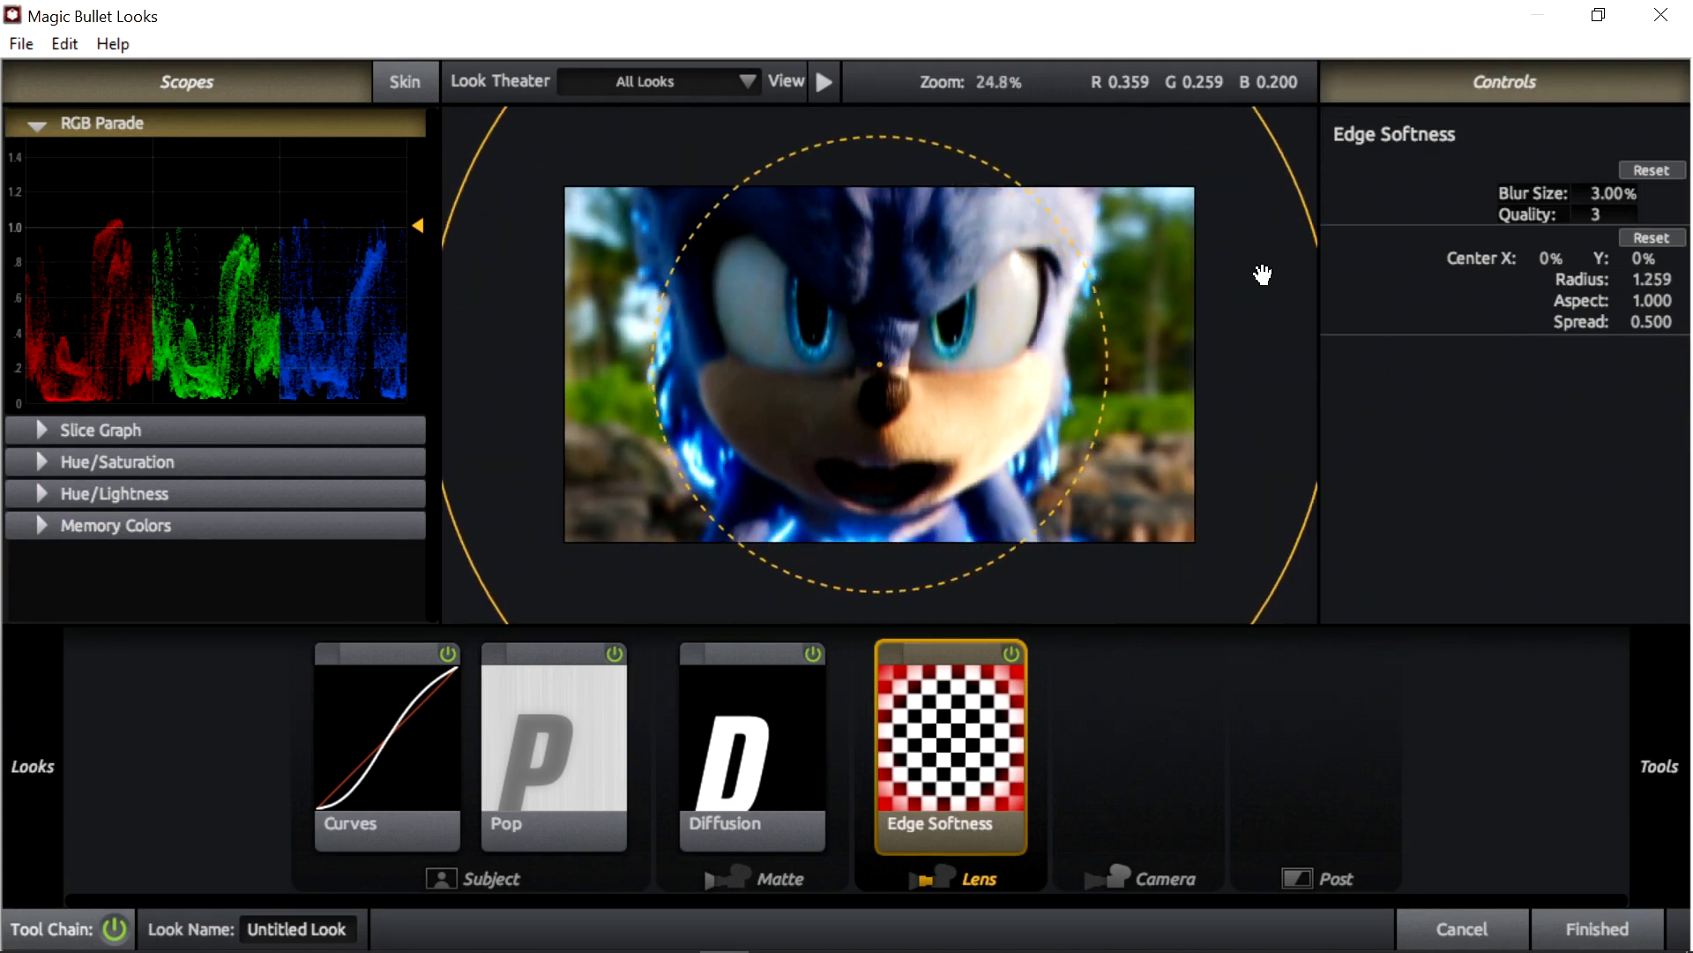
Step: Compare the image with Edge Softness off and on, and widen its radius to about 1.315
{"action": "scroll", "coordinate": [1202, 468], "scroll_direction": "up", "scroll_amount": 3}
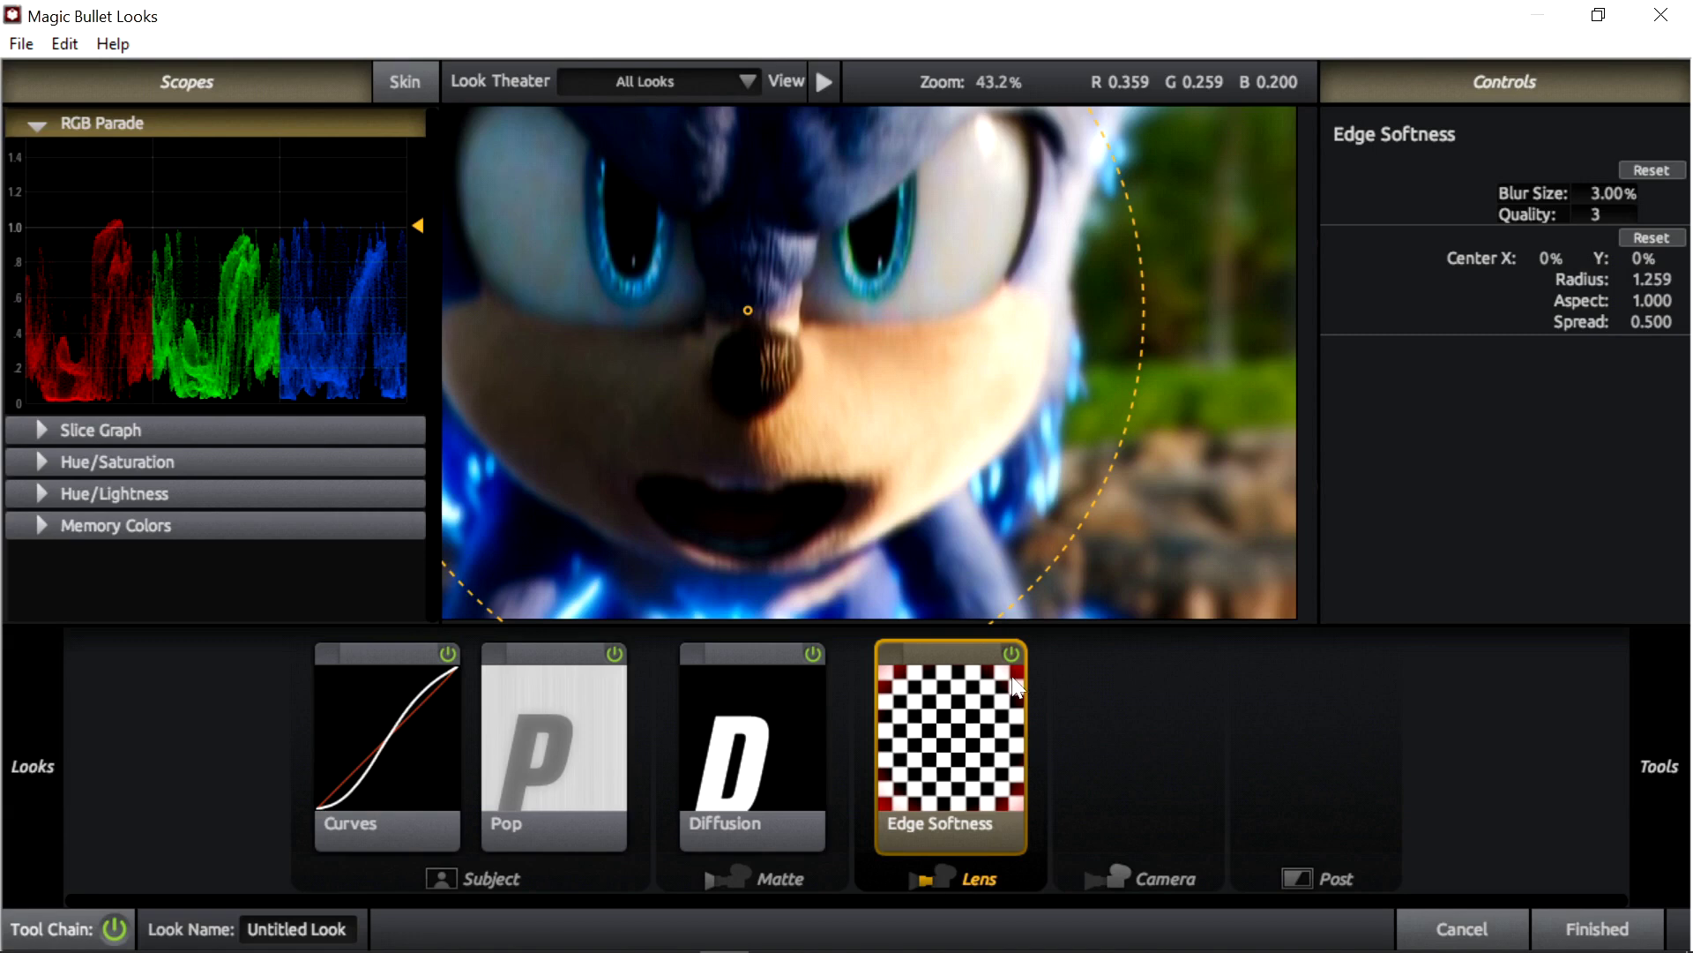
{"action": "left_click", "coordinate": [1008, 650]}
{"action": "left_click", "coordinate": [1007, 649]}
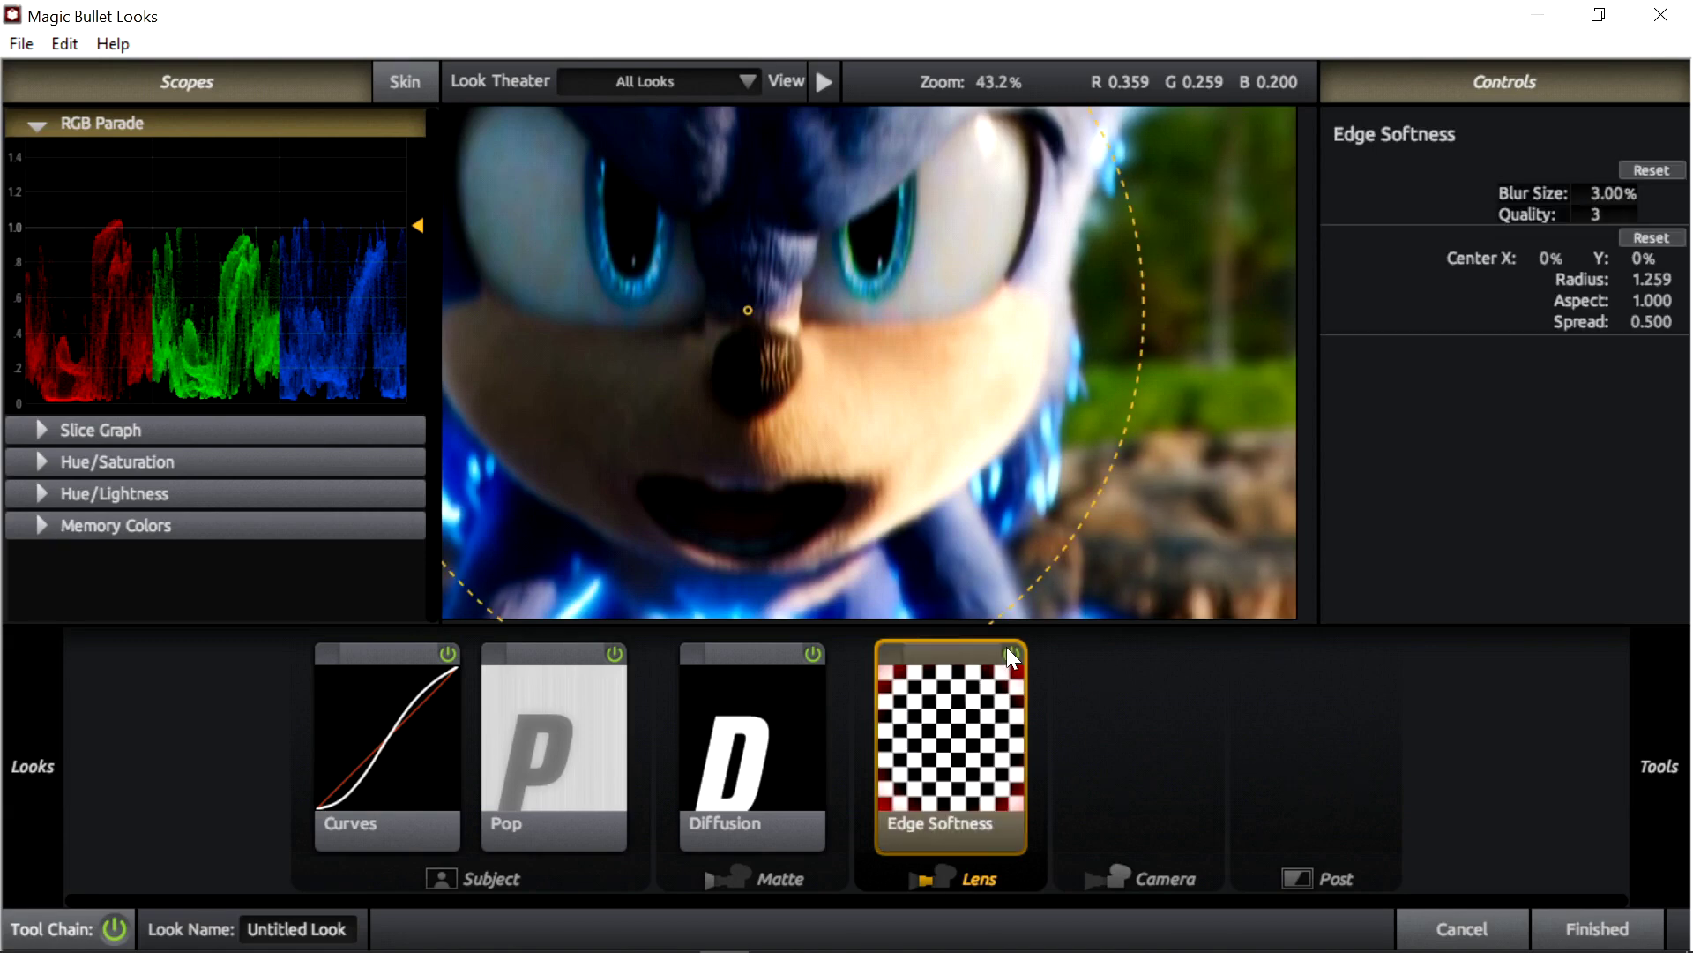
{"action": "left_click", "coordinate": [1009, 648]}
{"action": "left_click", "coordinate": [1011, 649]}
{"action": "scroll", "coordinate": [919, 333], "scroll_direction": "down", "scroll_amount": 2}
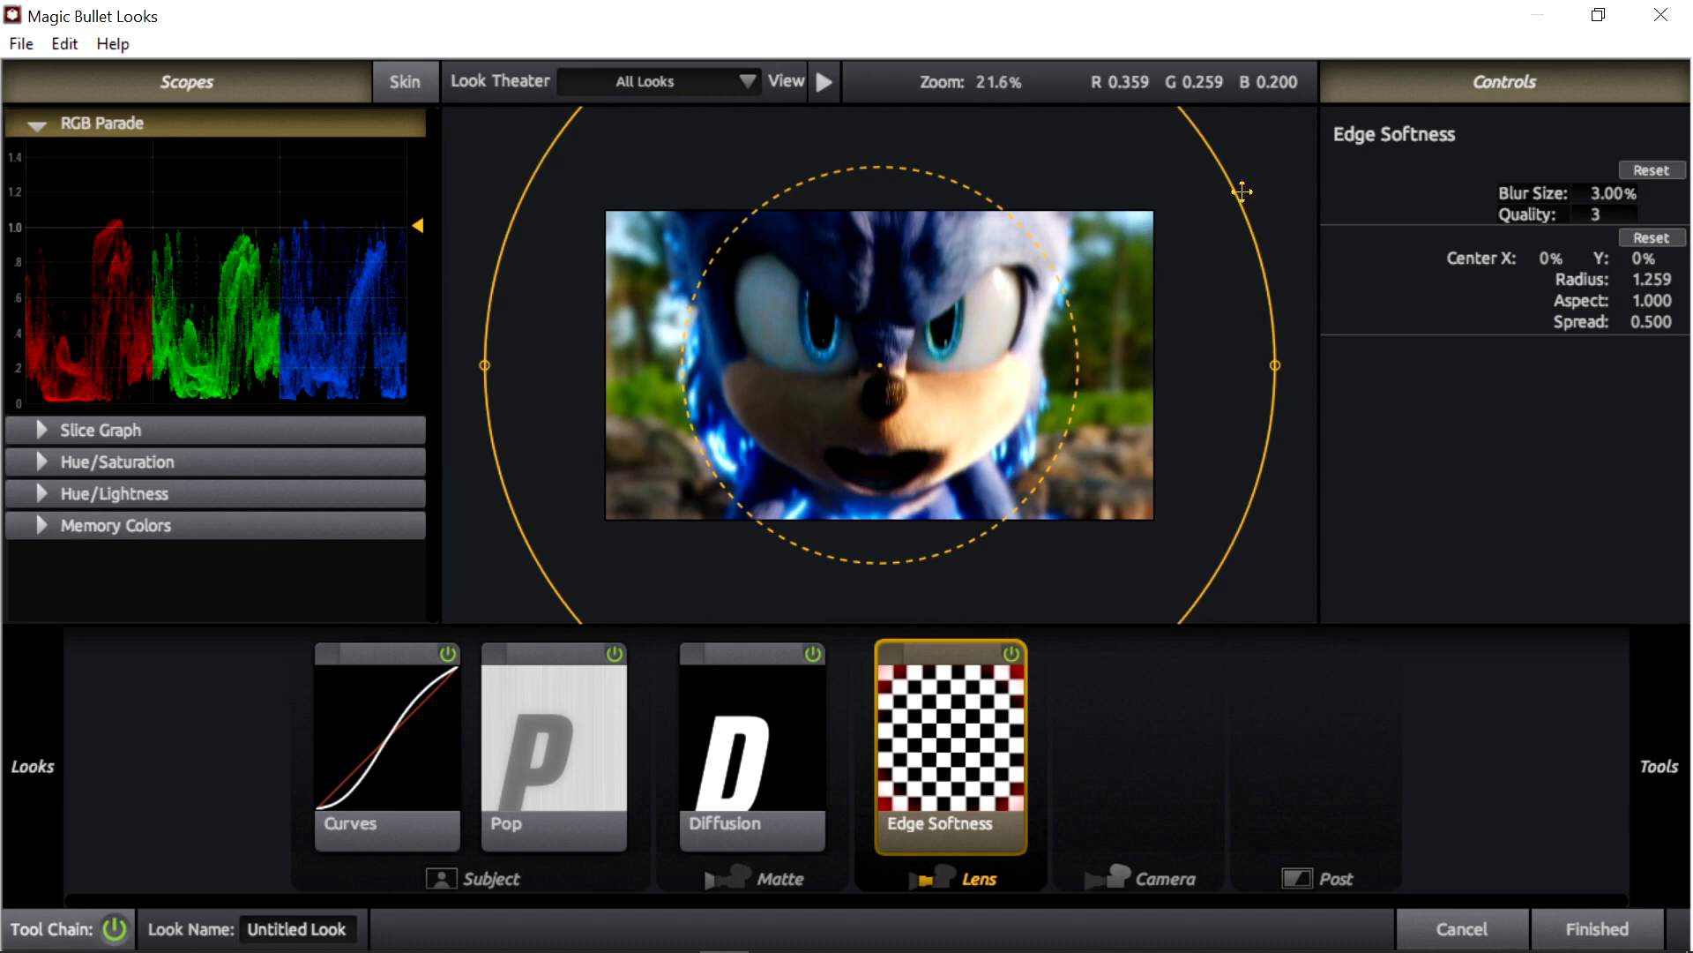
{"action": "mouse_move", "coordinate": [1240, 196]}
{"action": "left_mouse_down"}
{"action": "mouse_move", "coordinate": [1274, 198]}
{"action": "mouse_move", "coordinate": [1262, 208]}
{"action": "left_mouse_up"}
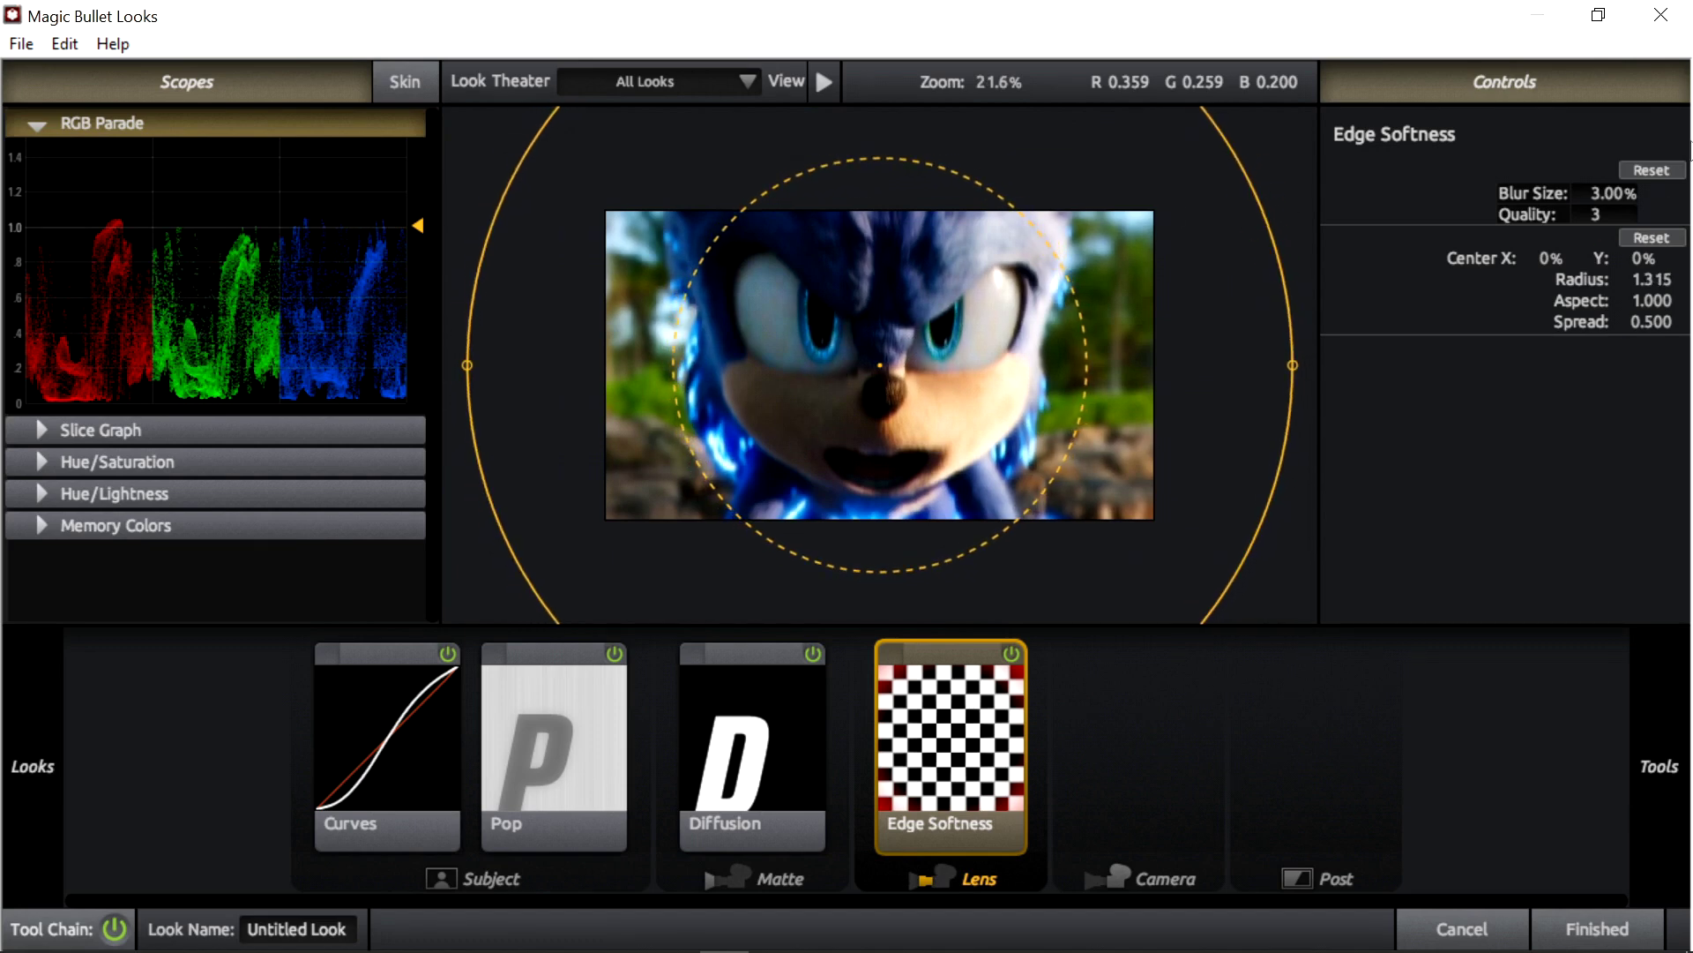
Step: Look through the Camera tools and add a Chromatic Aberration tool to the Post stage
{"action": "left_click", "coordinate": [786, 707]}
{"action": "left_click", "coordinate": [1455, 739]}
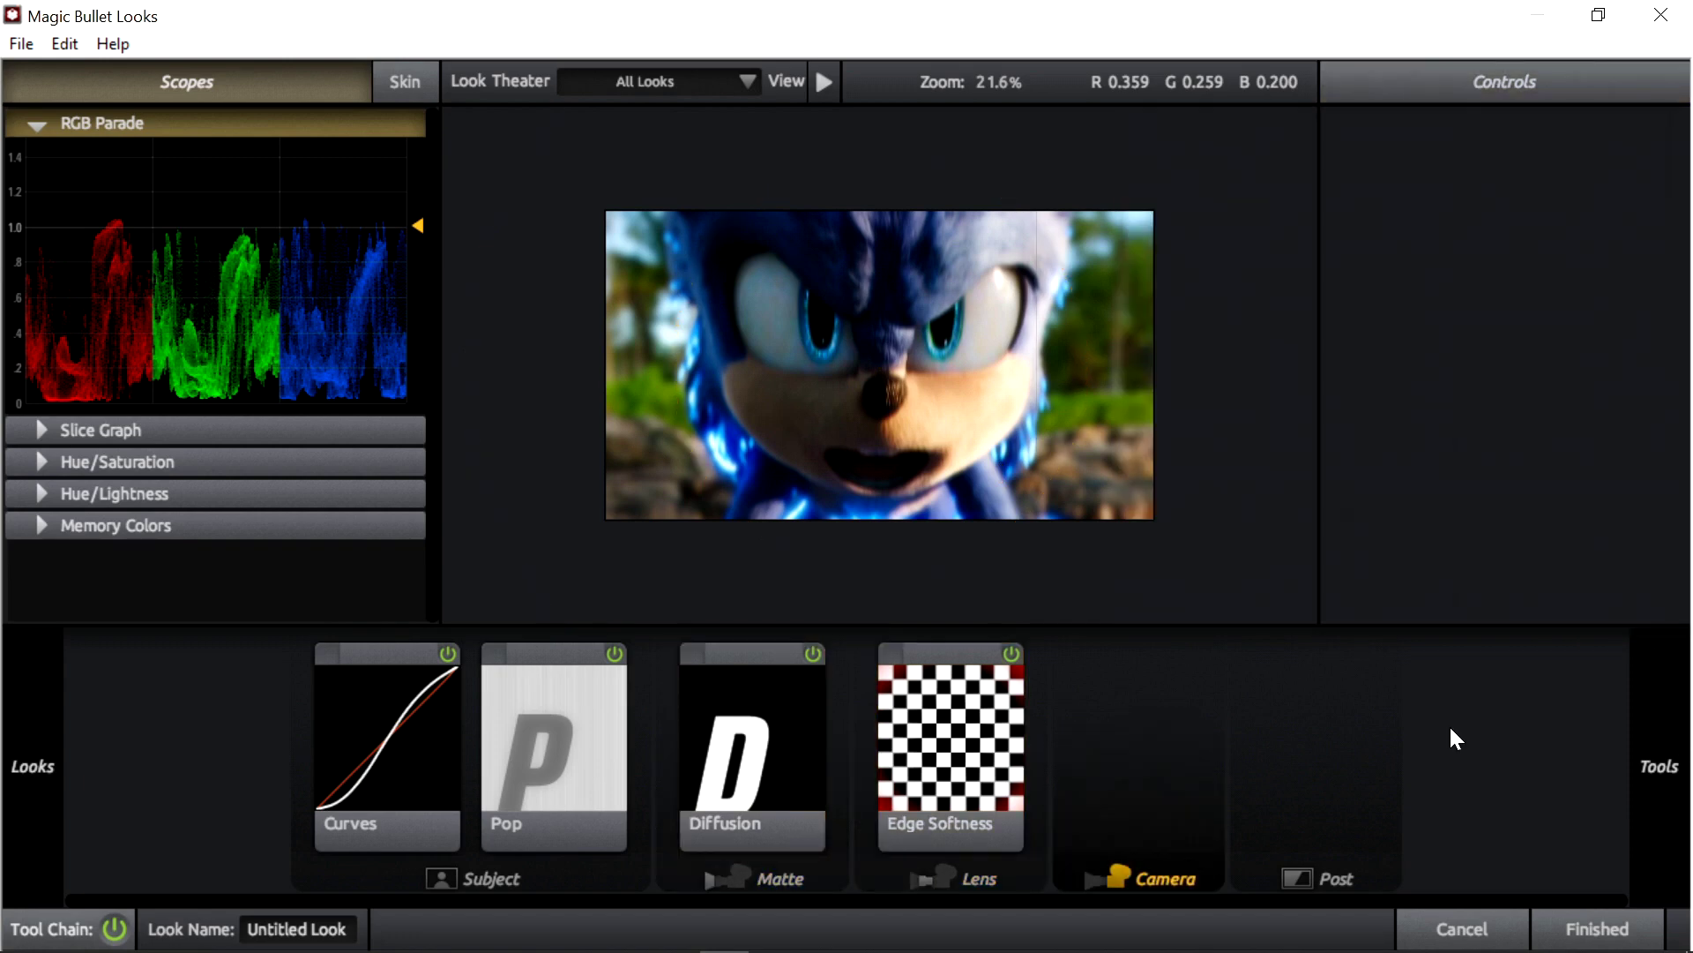
{"action": "mouse_move", "coordinate": [1648, 686]}
{"action": "scroll", "coordinate": [1294, 378], "scroll_direction": "down", "scroll_amount": 4}
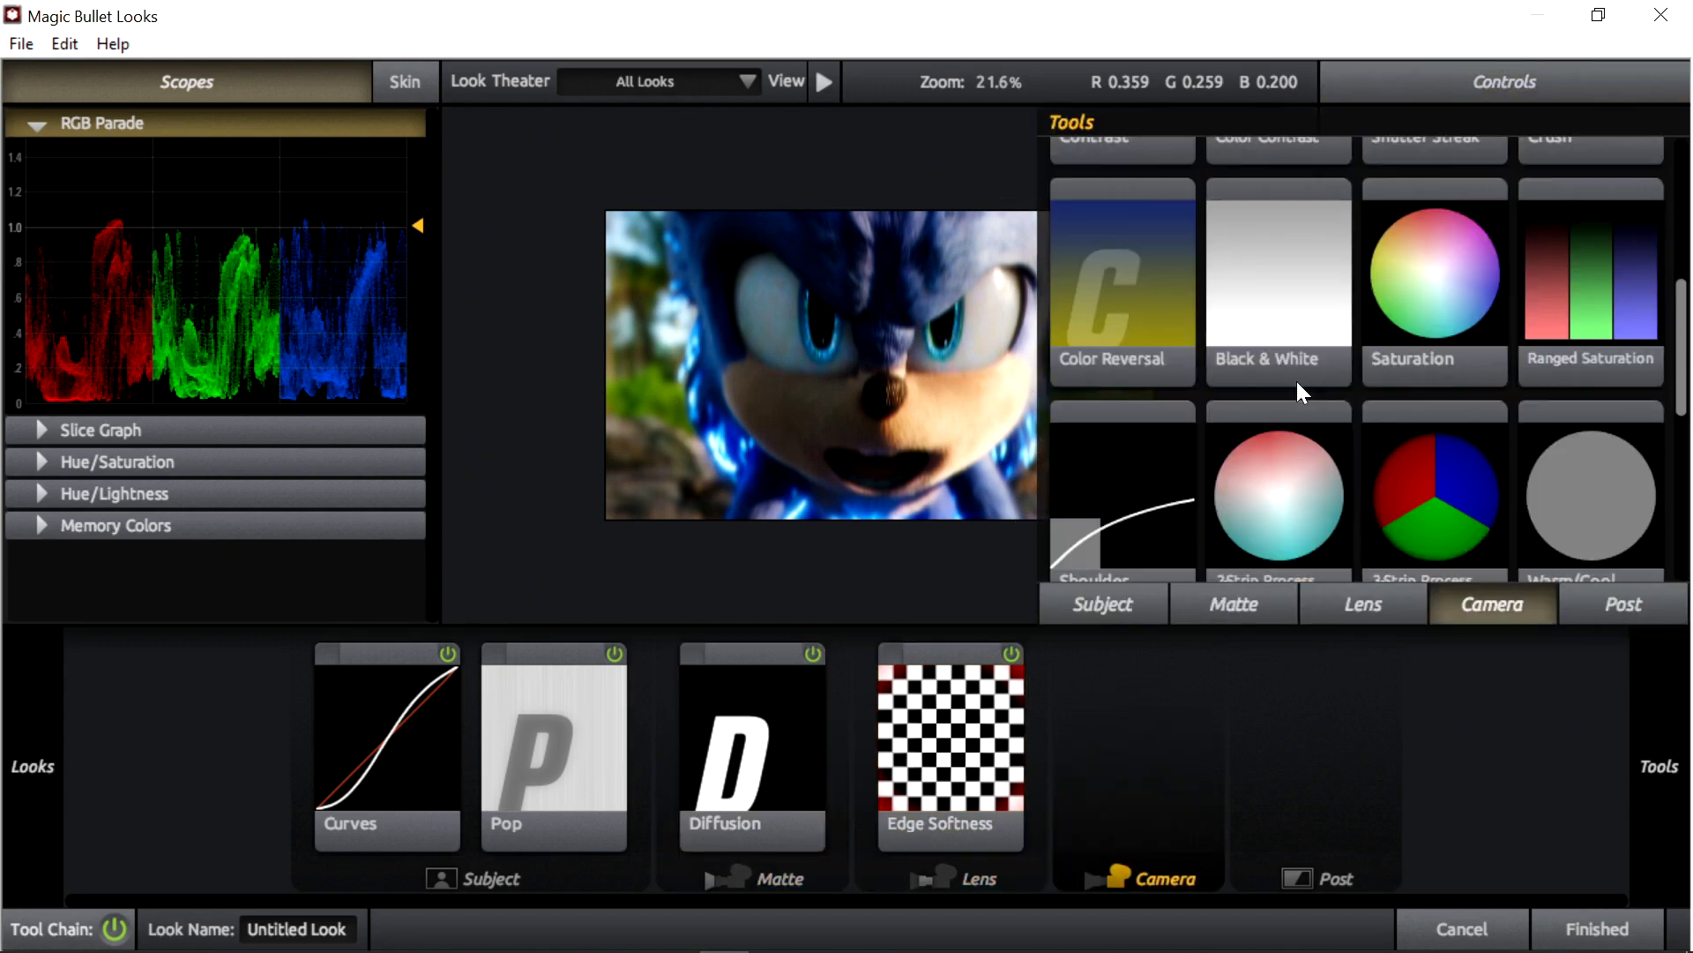
{"action": "scroll", "coordinate": [1277, 390], "scroll_direction": "down", "scroll_amount": 2}
{"action": "scroll", "coordinate": [1277, 390], "scroll_direction": "up", "scroll_amount": 2}
{"action": "left_click", "coordinate": [1623, 607]}
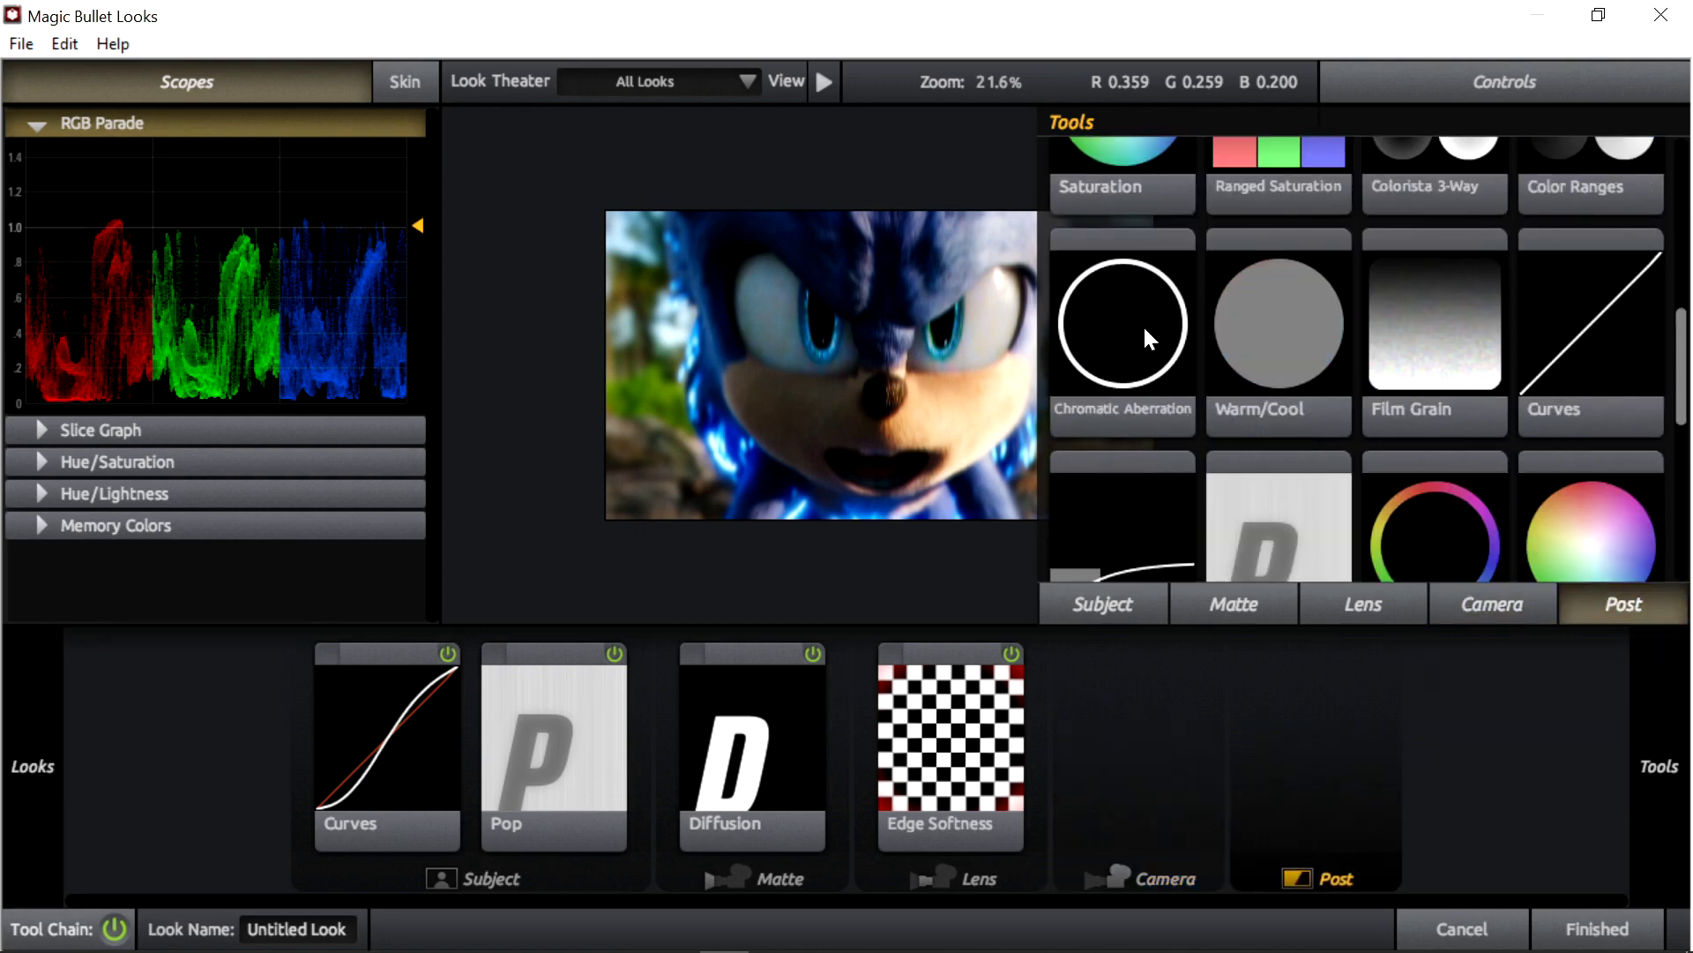
{"action": "left_click_drag", "start_coordinate": [1144, 336], "coordinate": [1351, 811]}
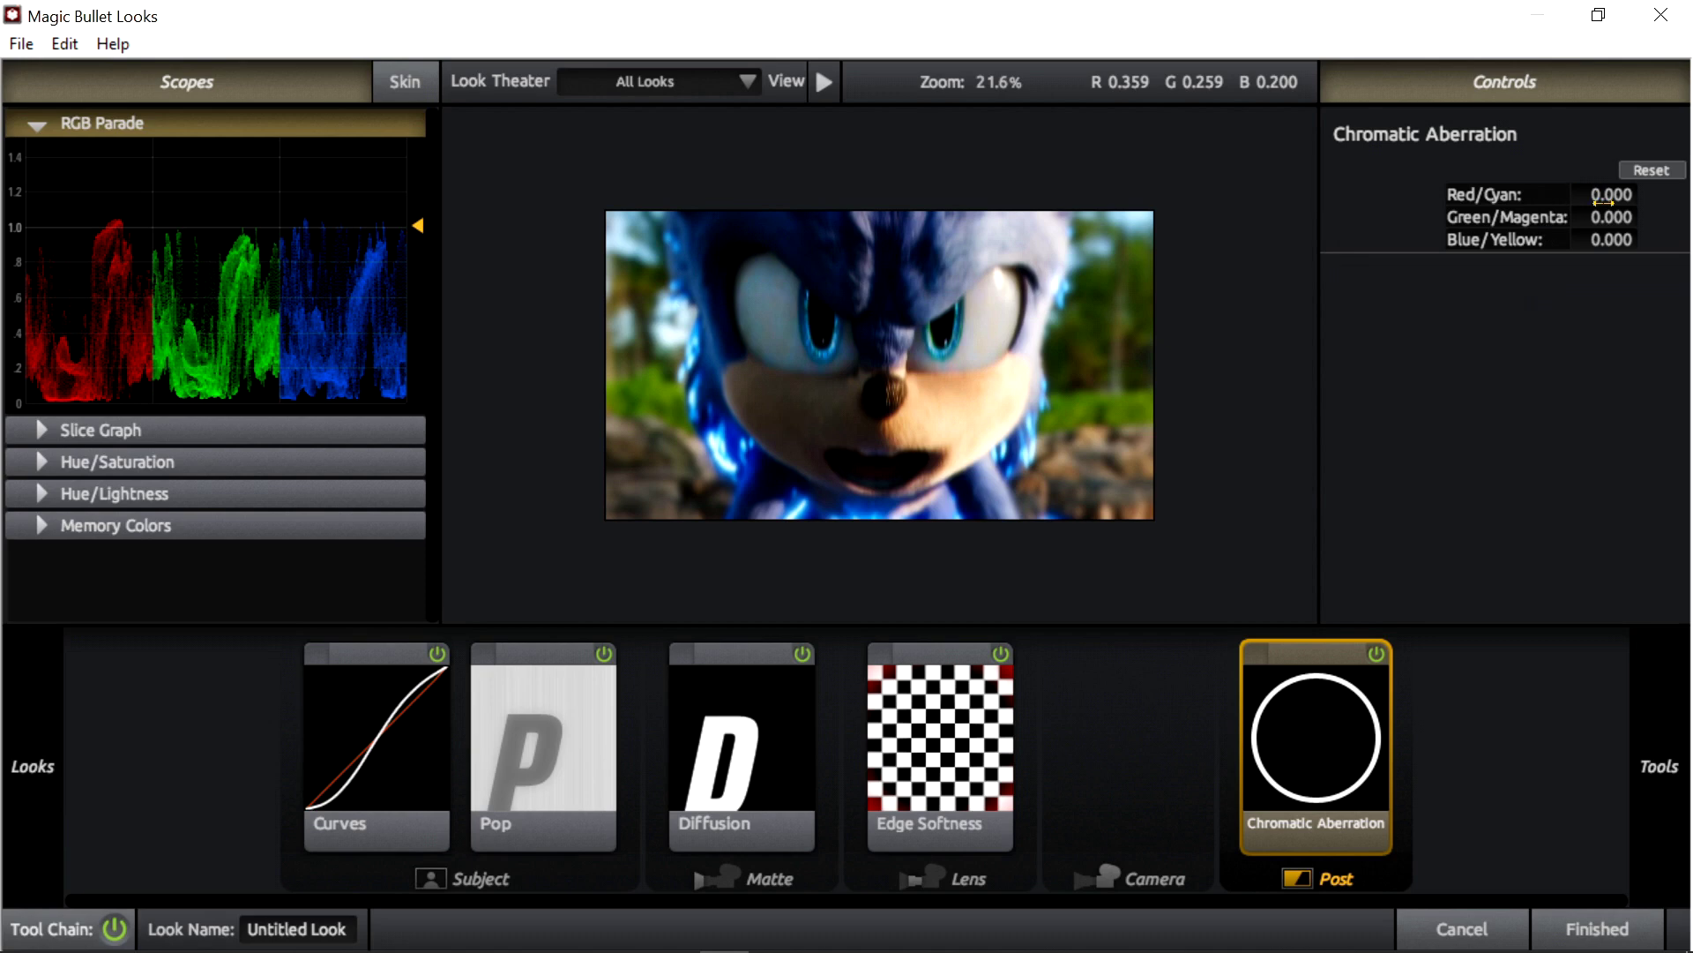
Step: Try and reset strong channel shifts, set Red/Cyan to +0.660 and Green/Magenta to -1.080, and compare the image with Chromatic Aberration off and on
{"action": "left_click_drag", "start_coordinate": [1597, 200], "coordinate": [1633, 239]}
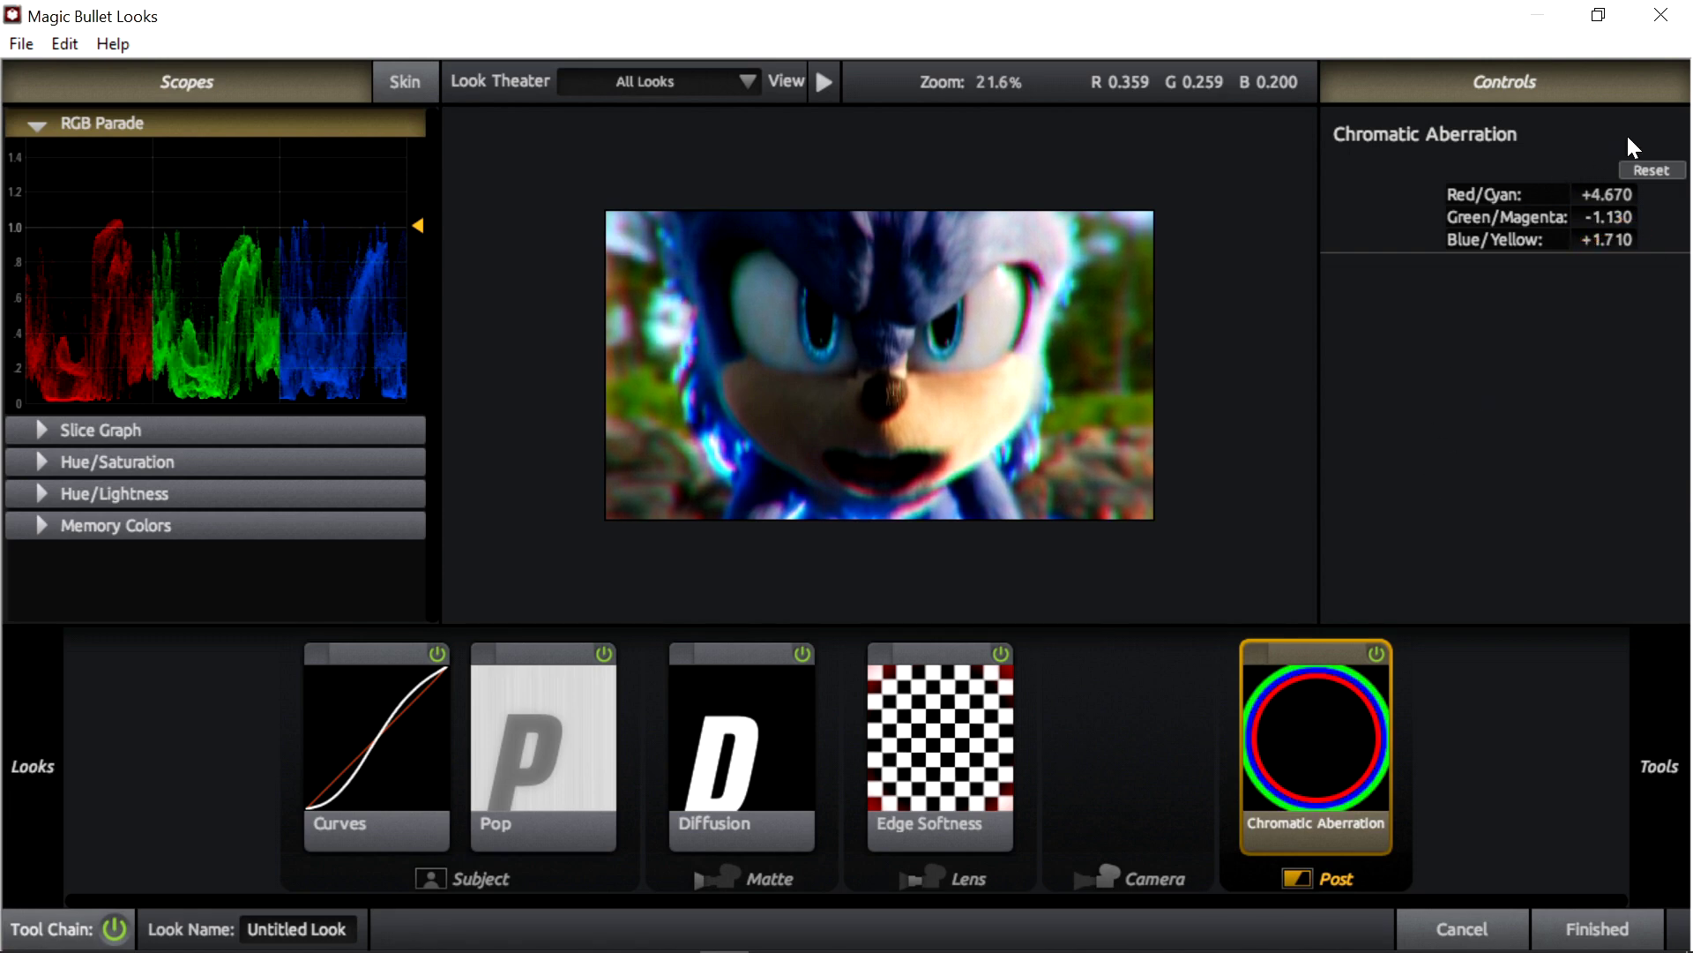
{"action": "left_click", "coordinate": [1655, 173]}
{"action": "left_click_drag", "start_coordinate": [1603, 201], "coordinate": [1586, 217]}
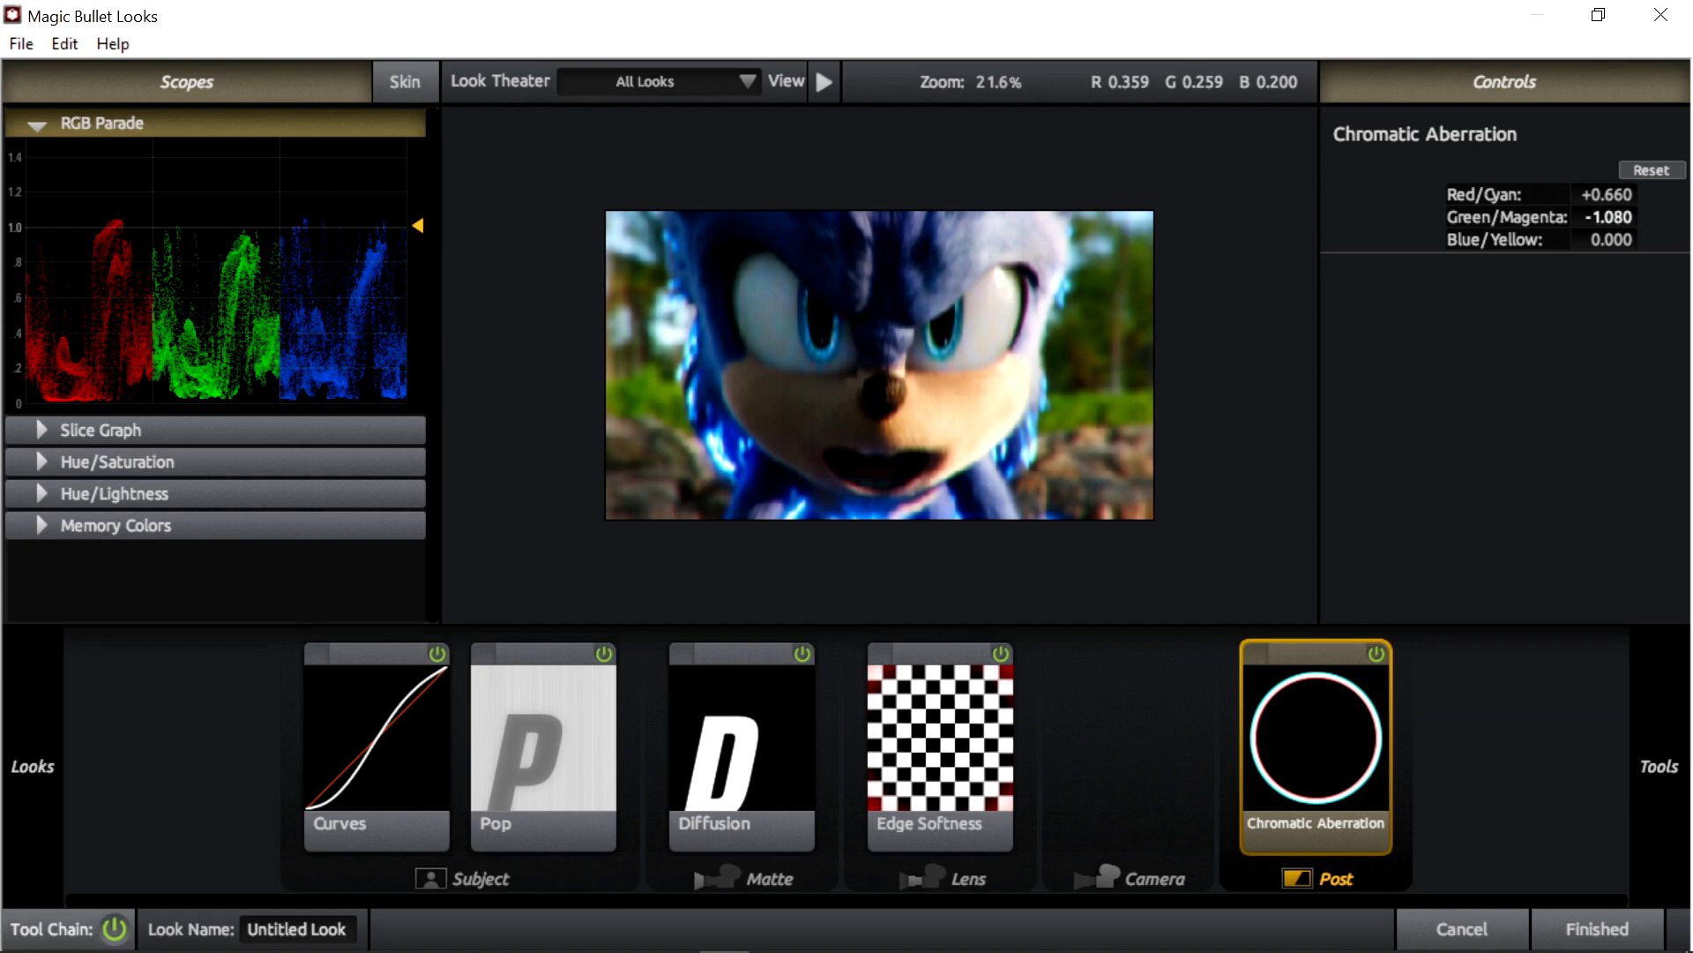
{"action": "left_click", "coordinate": [1383, 652]}
{"action": "left_click", "coordinate": [1383, 653]}
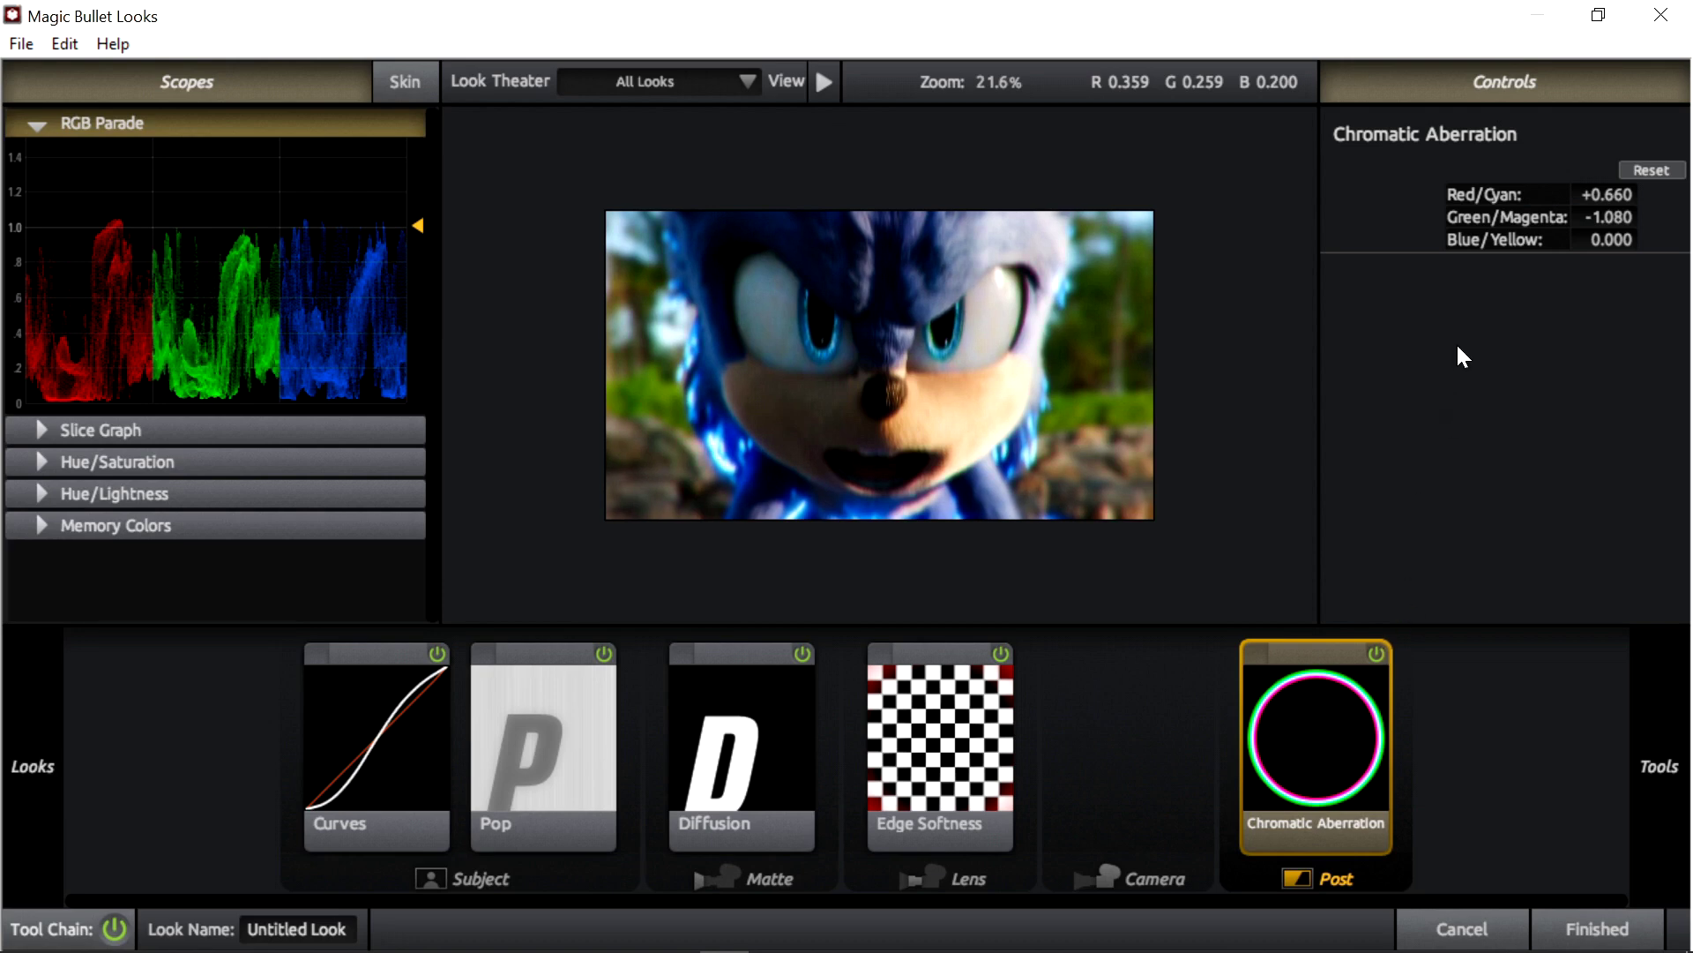
Step: Add a Ranged HSL tool after Chromatic Aberration in the Post stage
{"action": "left_click", "coordinate": [1461, 720]}
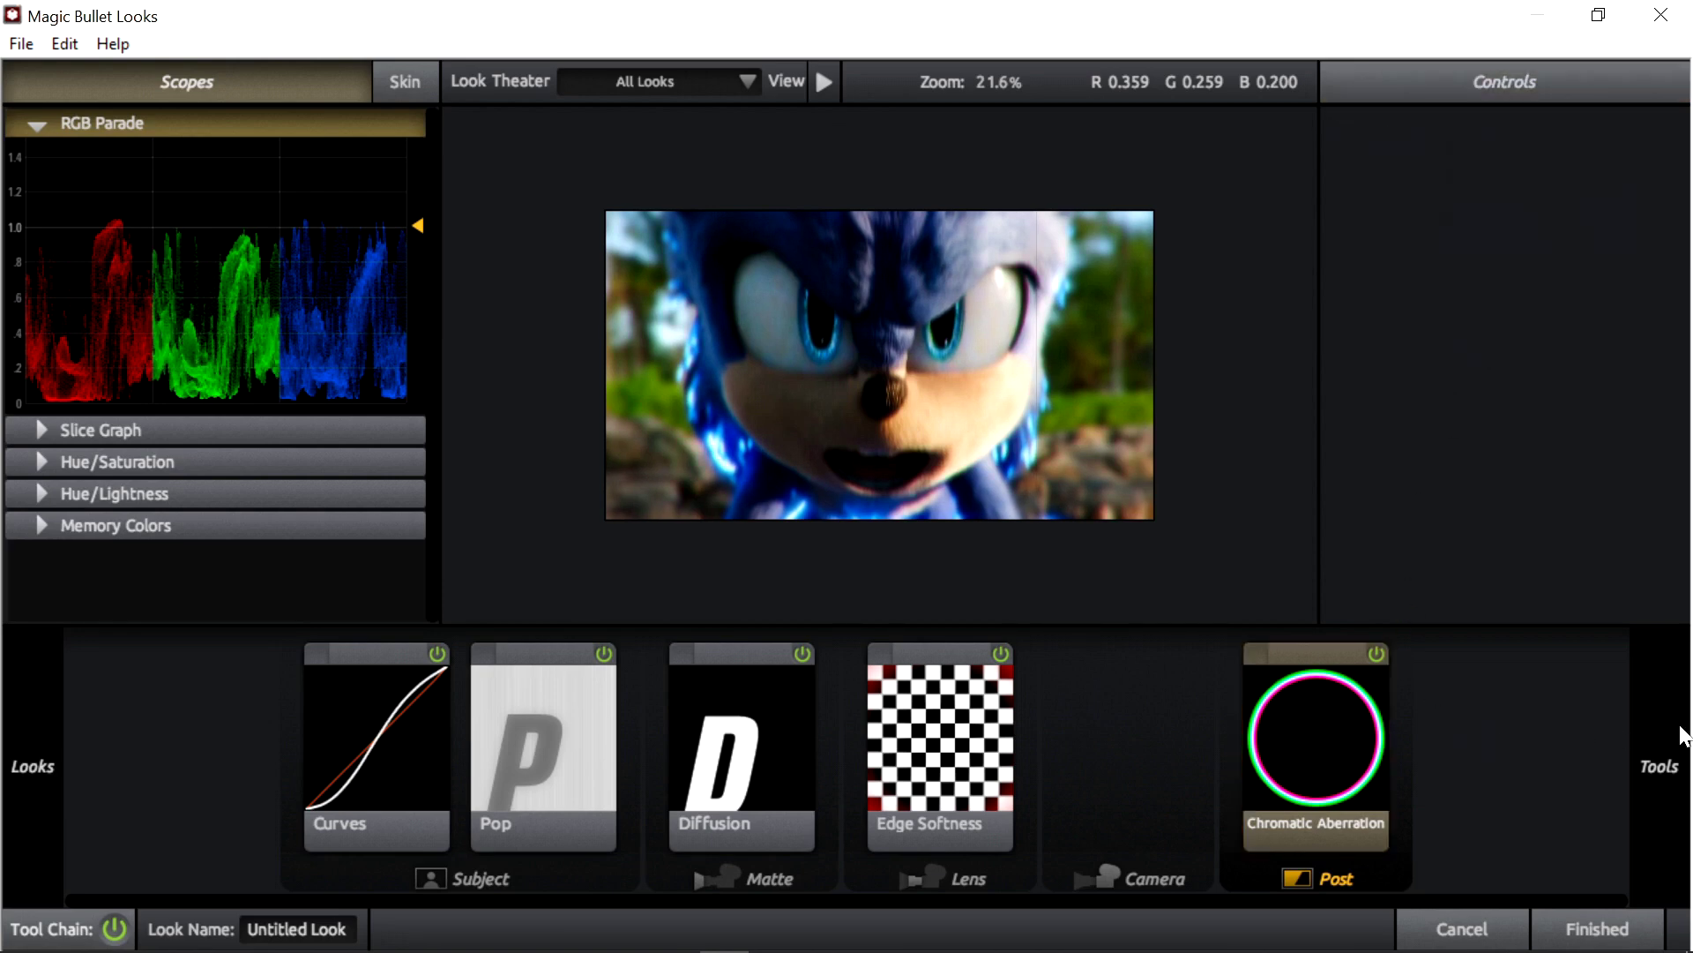
{"action": "mouse_move", "coordinate": [1690, 737]}
{"action": "scroll", "coordinate": [1485, 438], "scroll_direction": "down", "scroll_amount": 2}
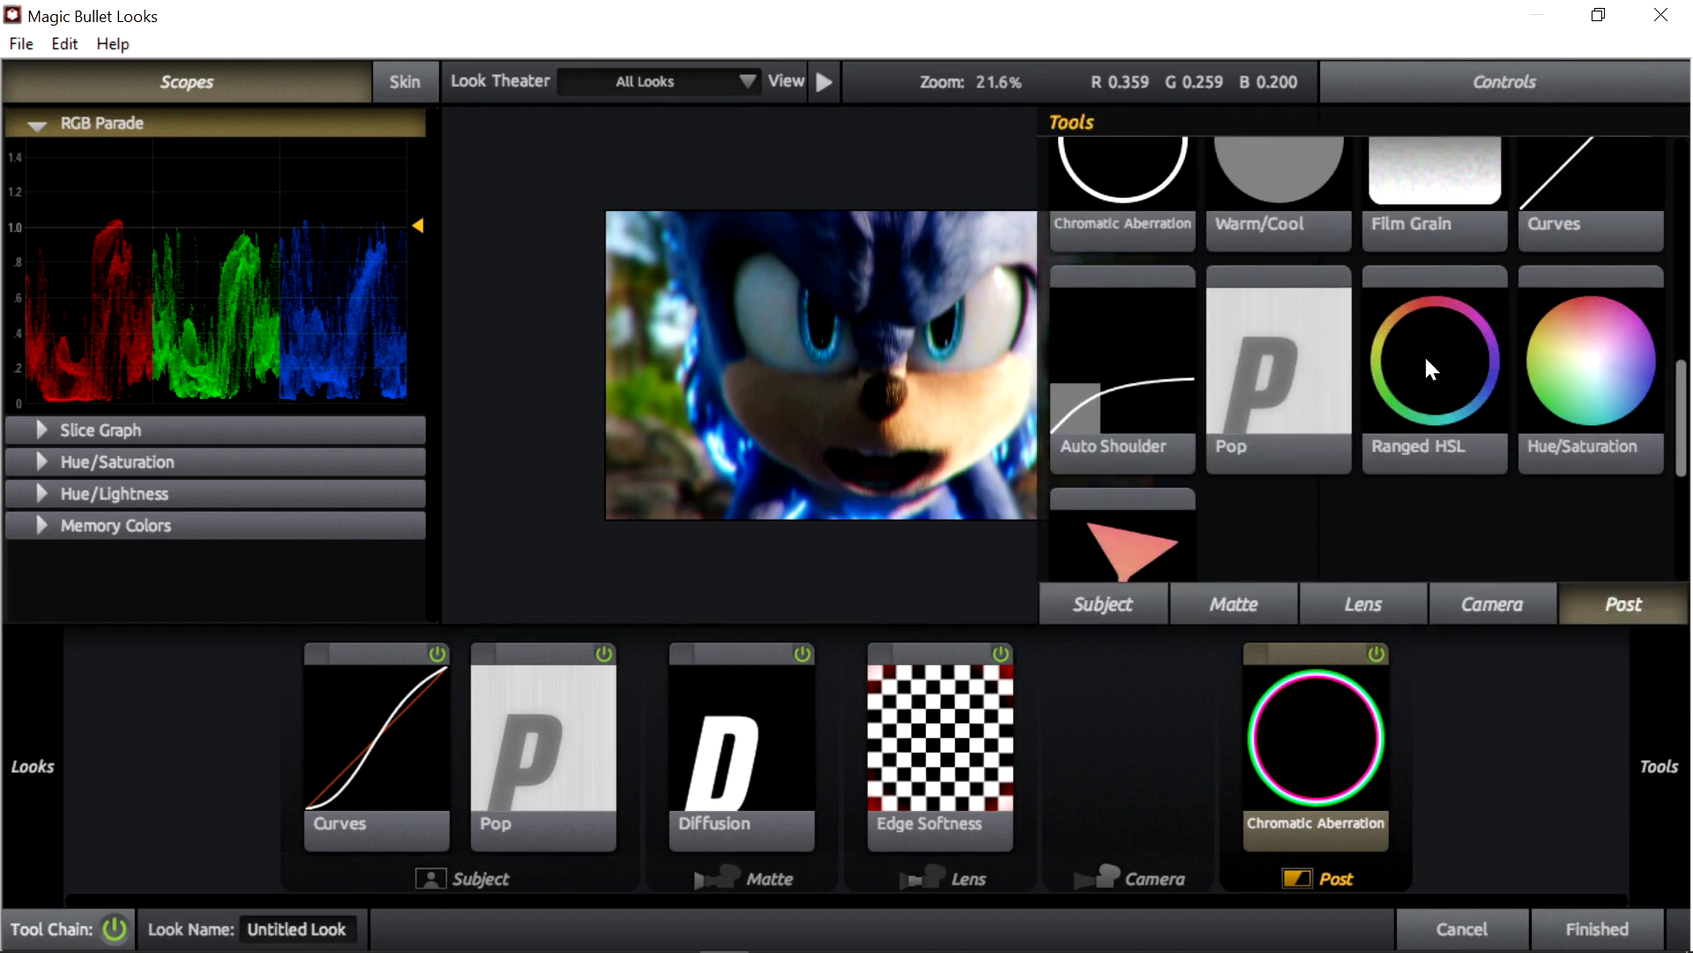
{"action": "left_click_drag", "start_coordinate": [1423, 353], "coordinate": [1407, 672]}
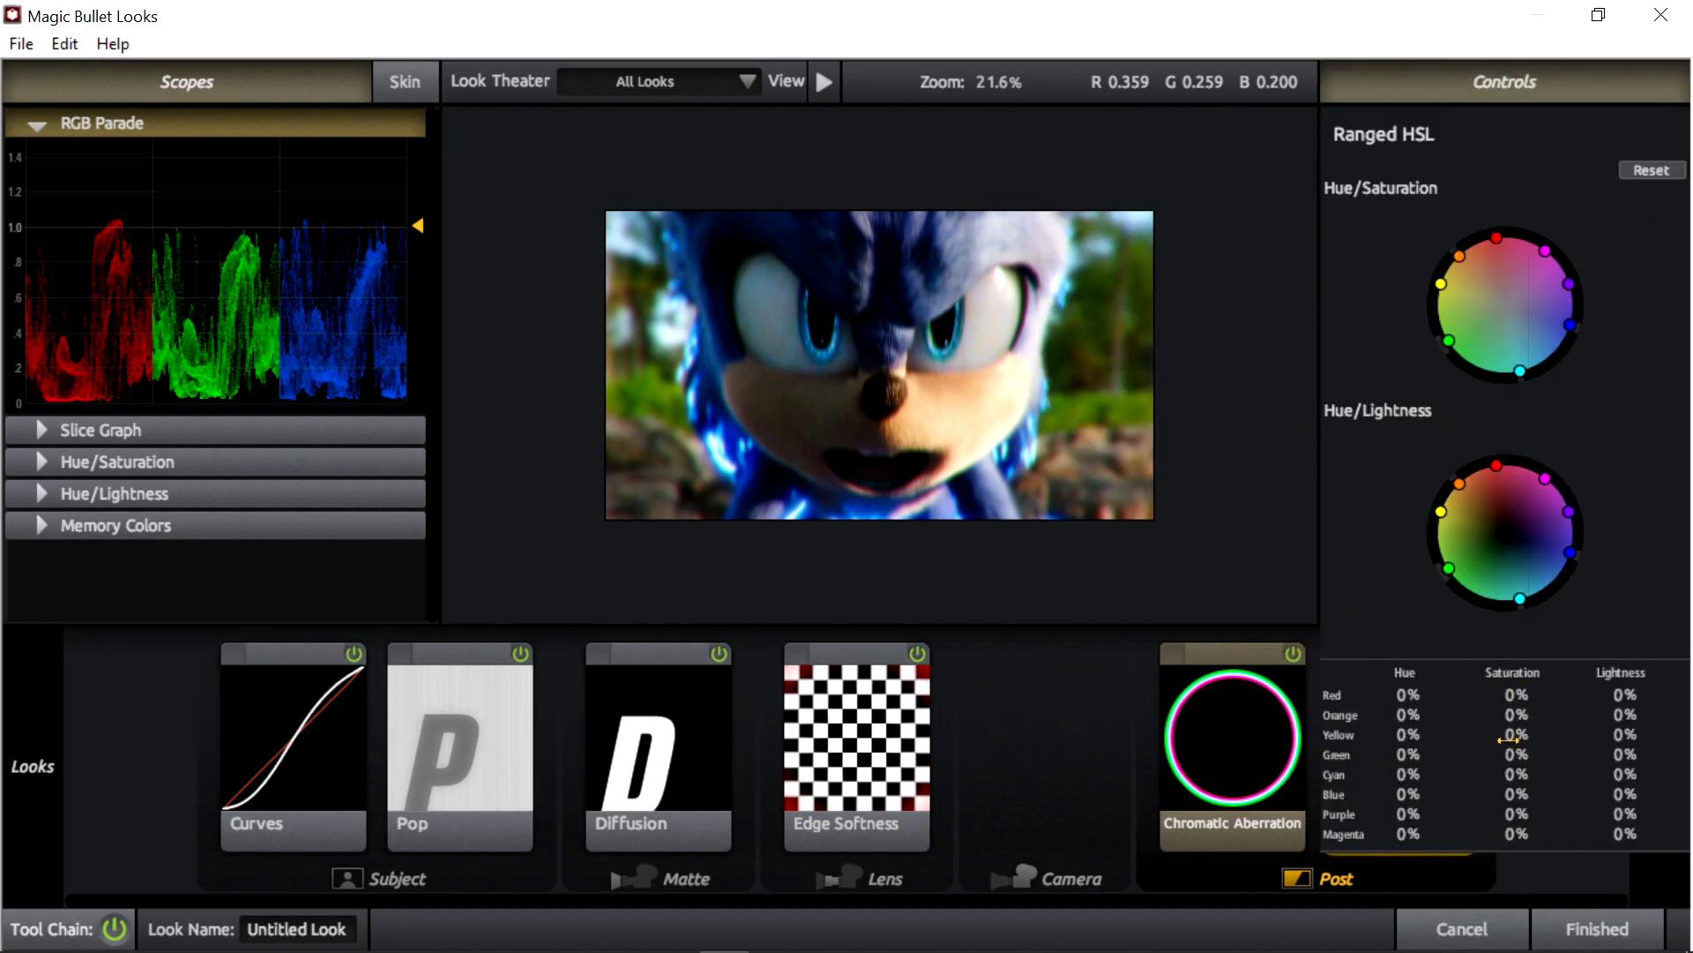
Step: Try Ranged HSL with blue and cyan saturation at -100% and with blue hue at -100%, undoing each trial
{"action": "mouse_move", "coordinate": [1515, 792]}
{"action": "left_mouse_down"}
{"action": "mouse_move", "coordinate": [1474, 793]}
{"action": "mouse_move", "coordinate": [1588, 793]}
{"action": "mouse_move", "coordinate": [1493, 779]}
{"action": "left_mouse_up"}
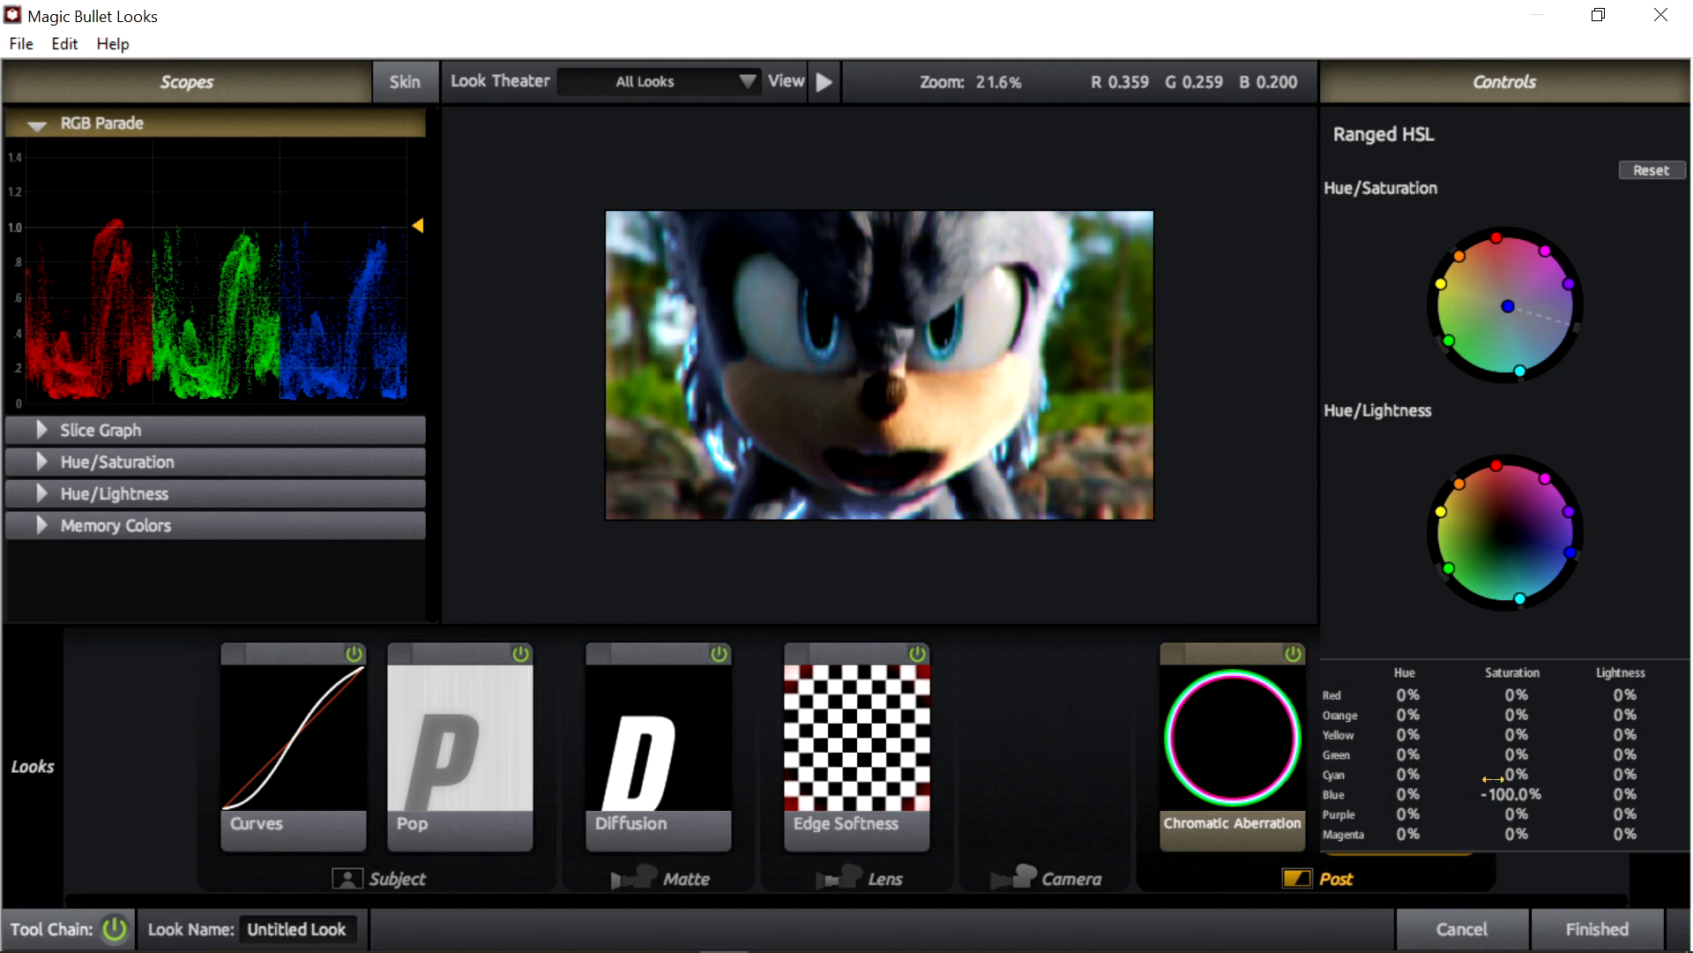
{"action": "left_click_drag", "start_coordinate": [1517, 774], "coordinate": [1469, 775]}
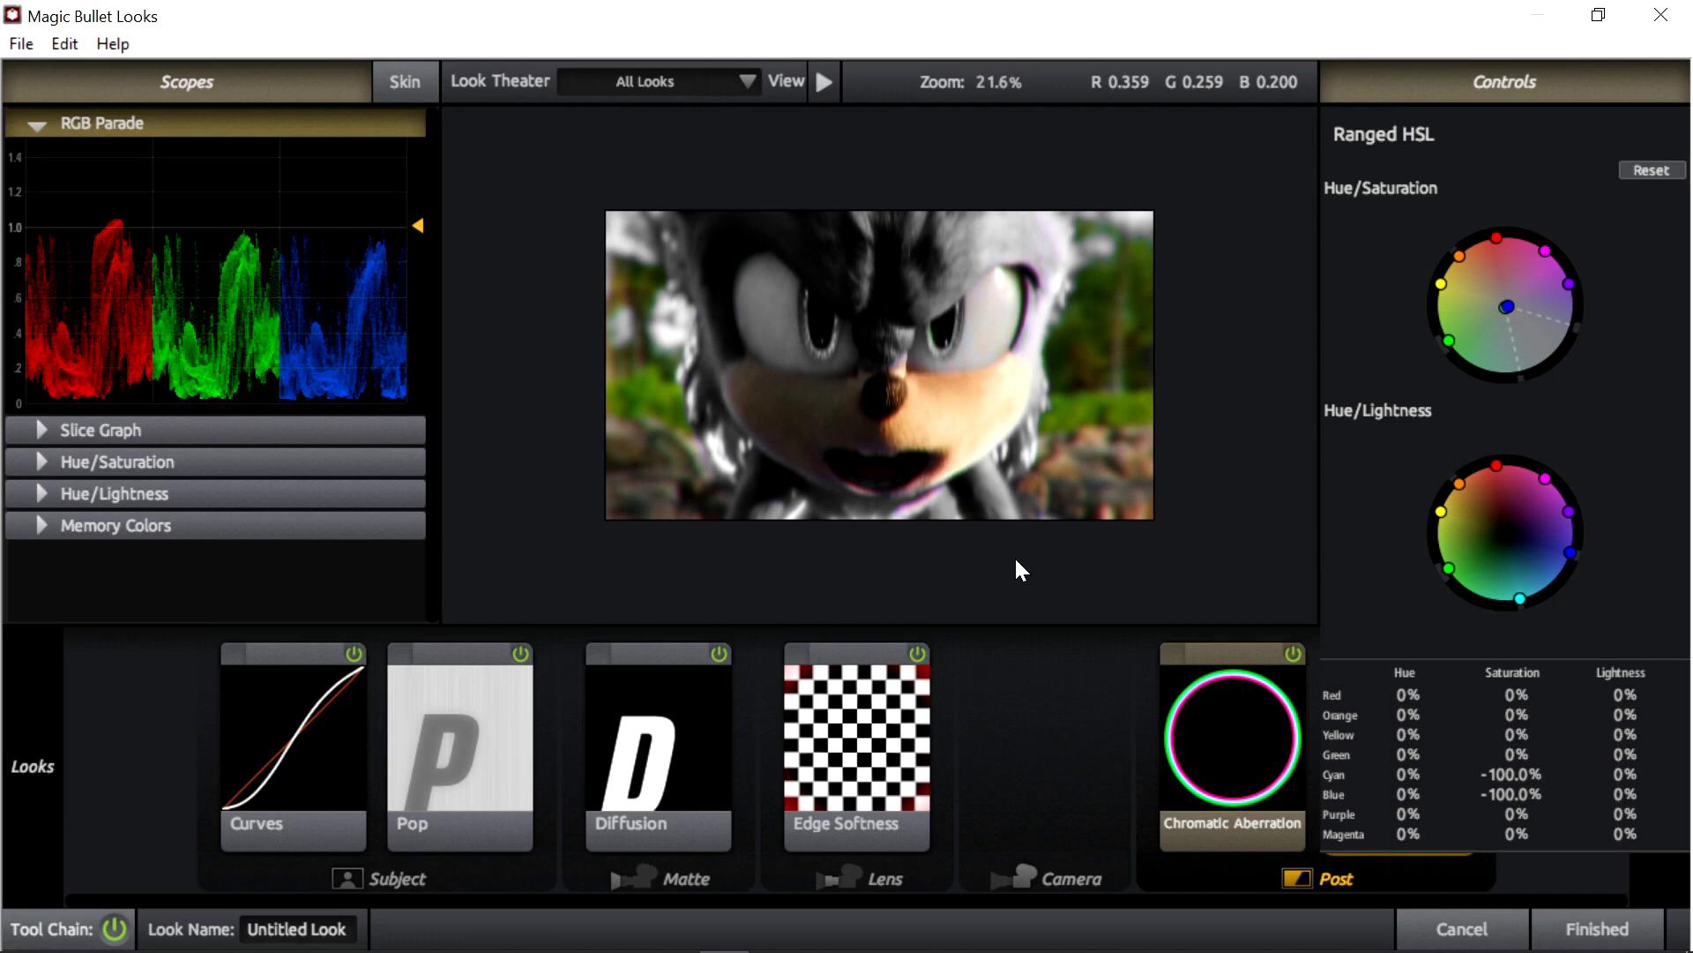
{"action": "key", "text": "ctrl+z"}
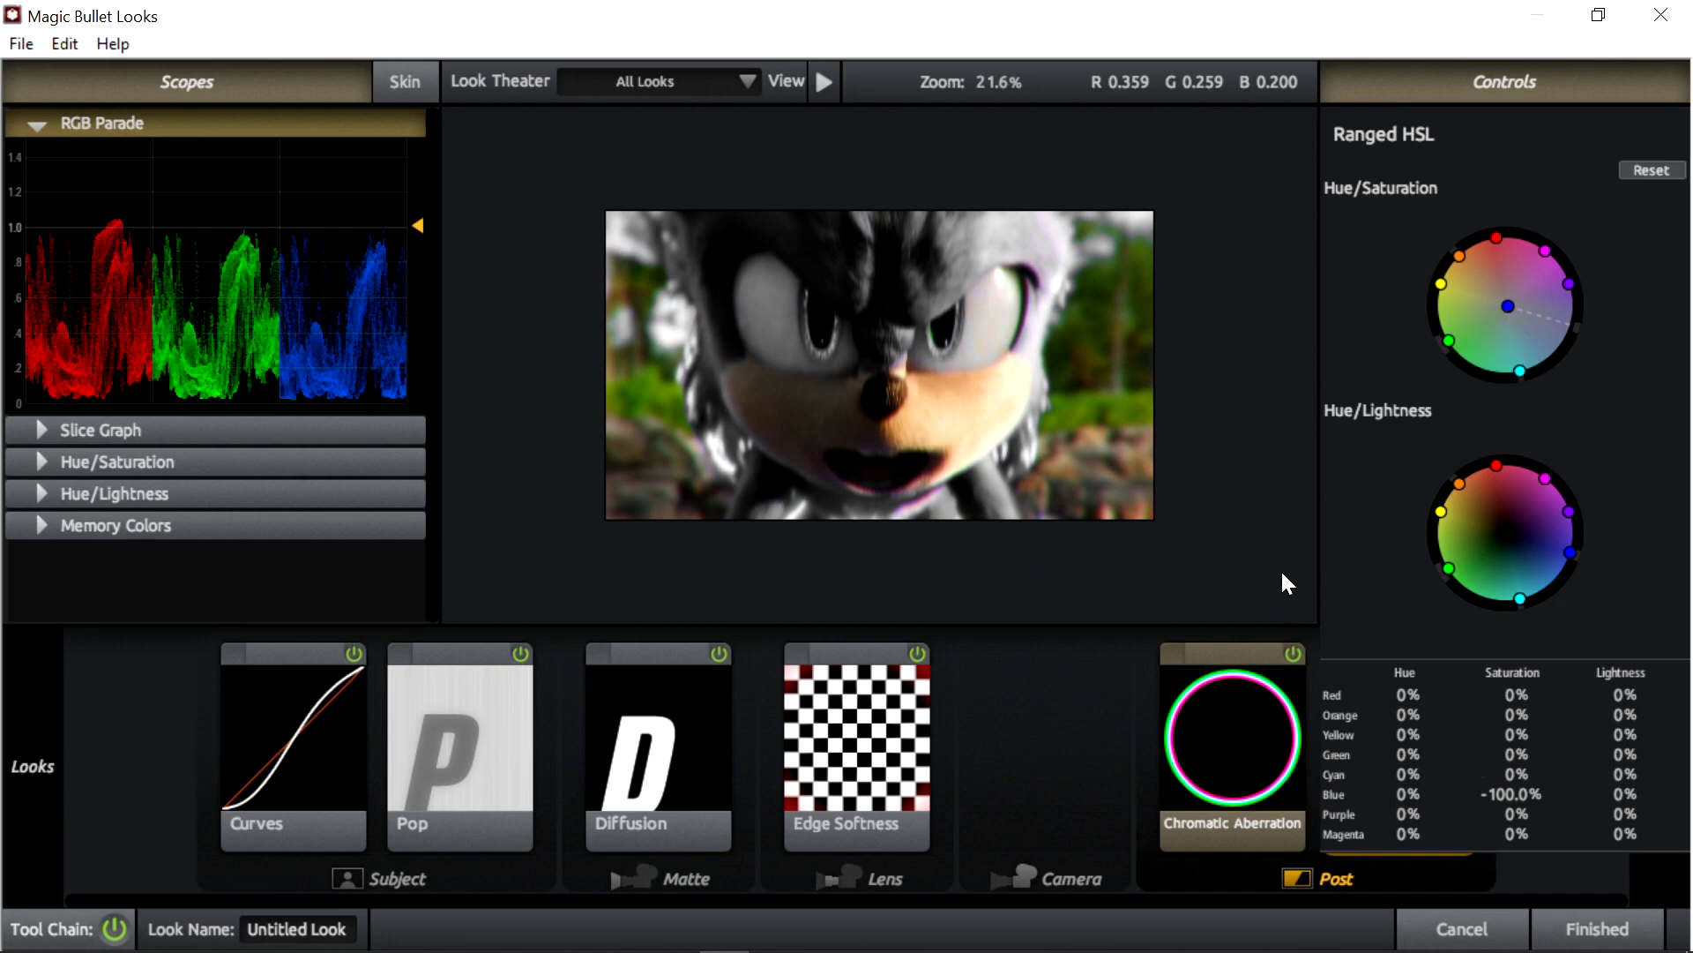
{"action": "key", "text": "ctrl+z"}
{"action": "left_click_drag", "start_coordinate": [1409, 794], "coordinate": [1310, 808]}
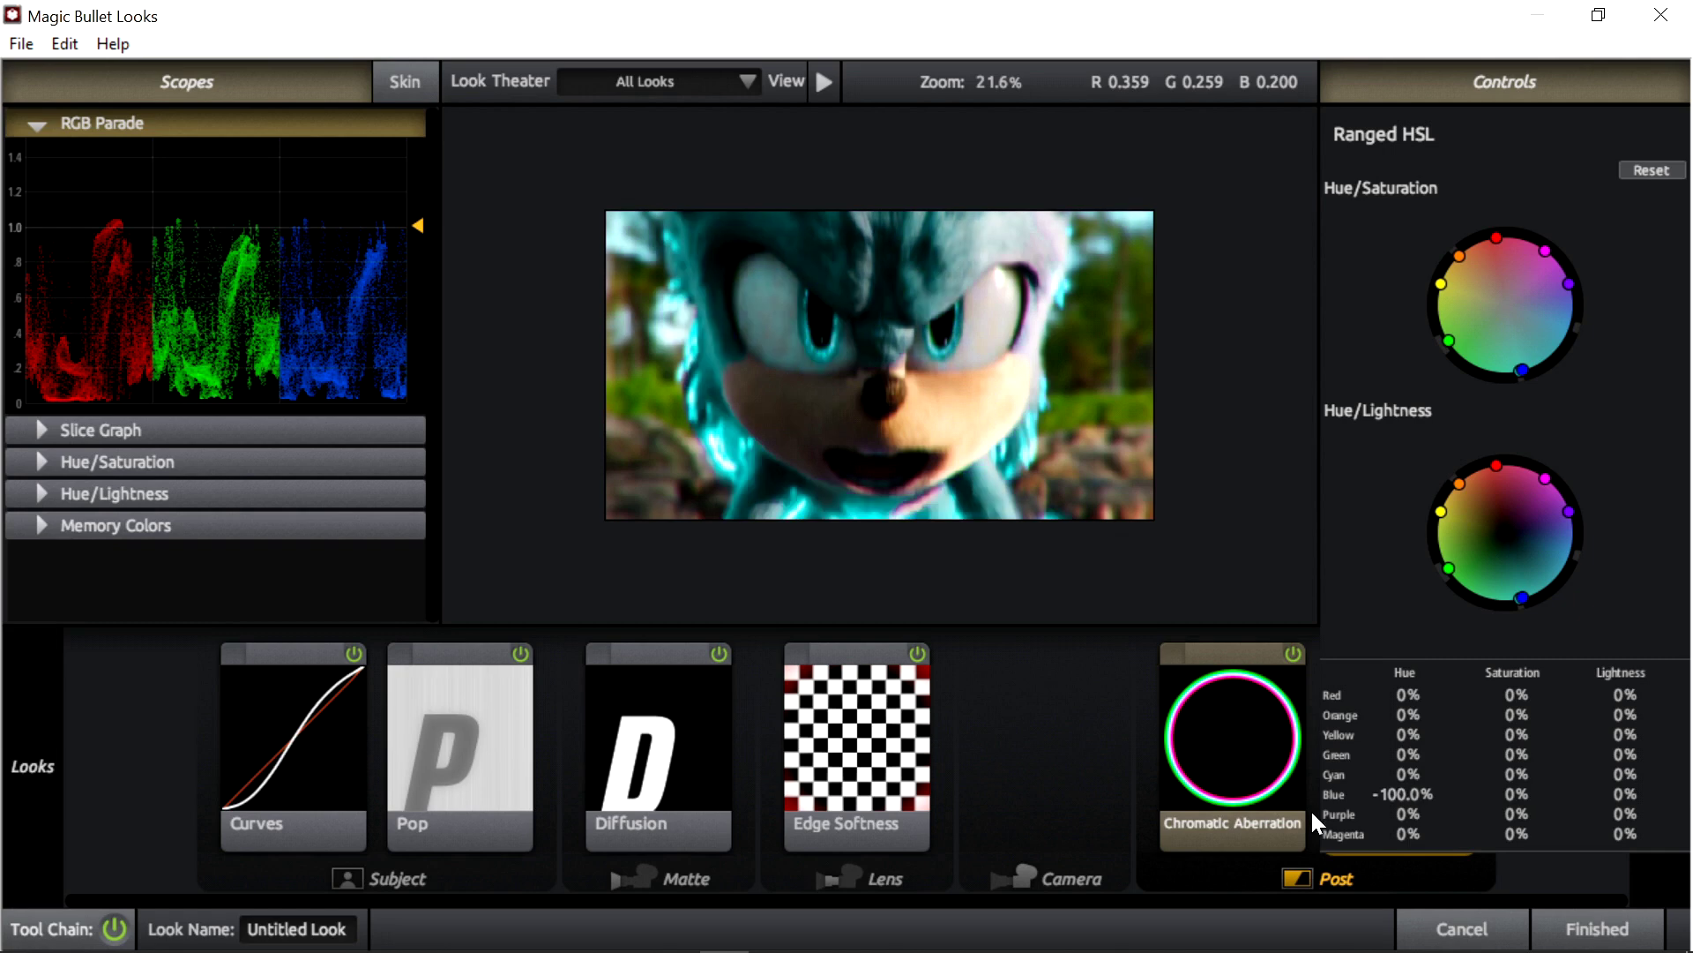
{"action": "key", "text": "ctrl+z"}
Step: Try a Film Grain tool in the Post stage, inspect the image up close, and remove both Film Grain and Ranged HSL
{"action": "mouse_move", "coordinate": [1691, 734]}
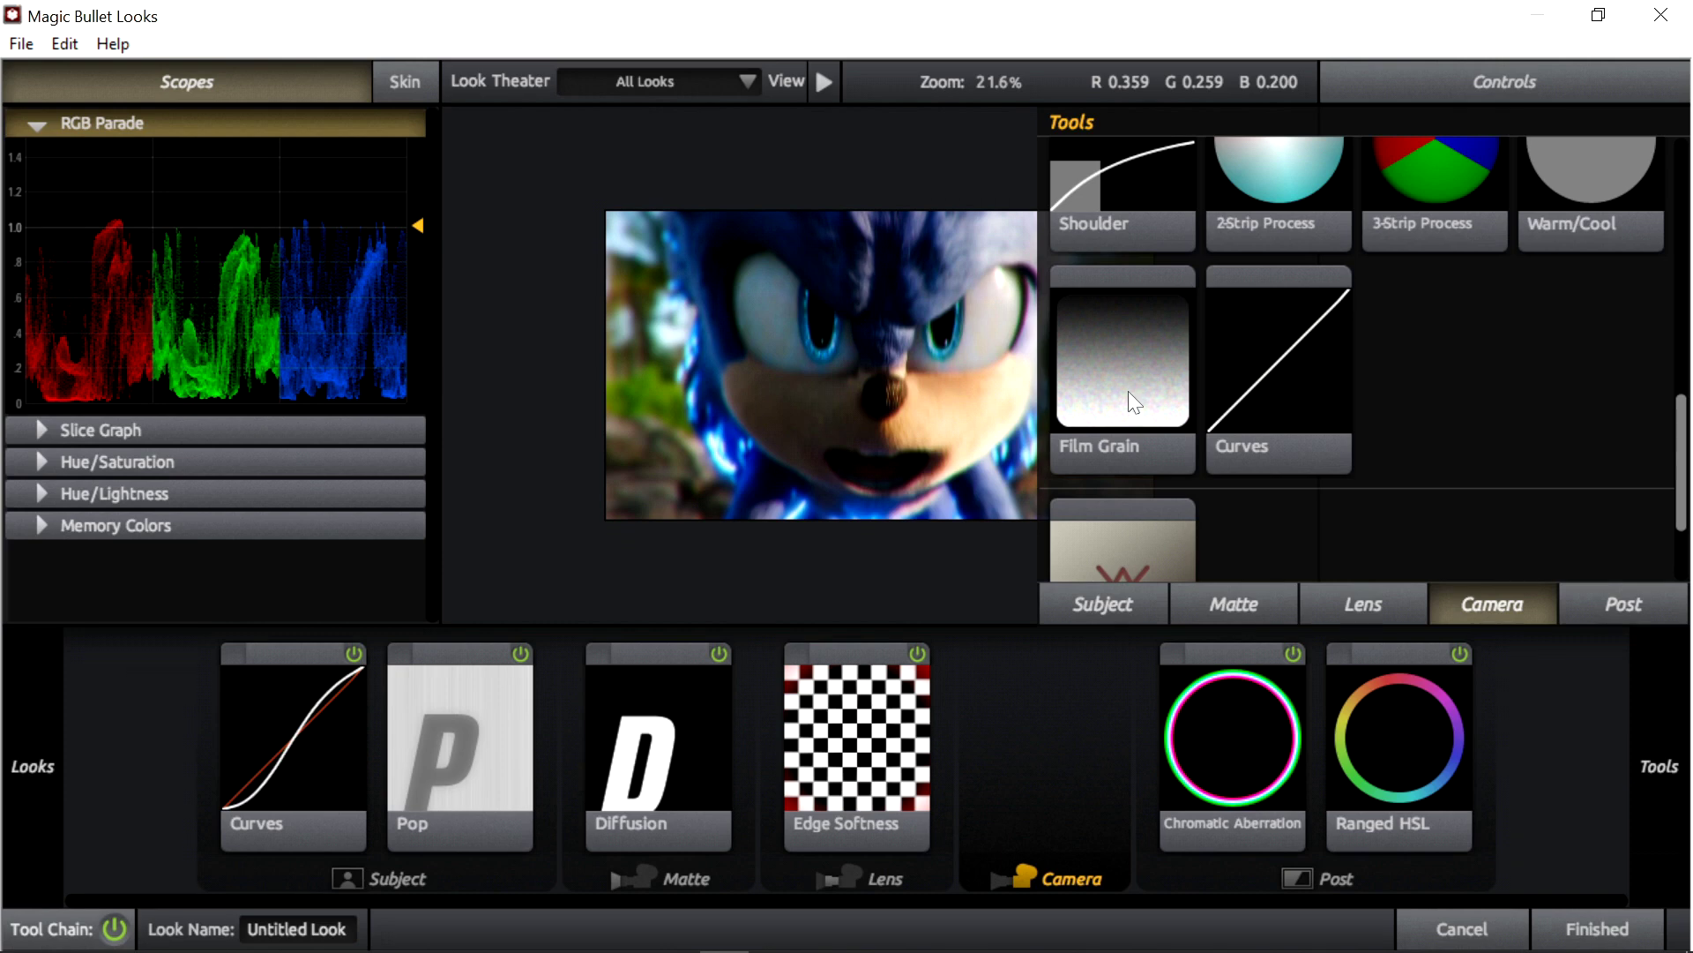
{"action": "left_click_drag", "start_coordinate": [1129, 390], "coordinate": [1152, 741]}
{"action": "scroll", "coordinate": [1107, 331], "scroll_direction": "up", "scroll_amount": 3}
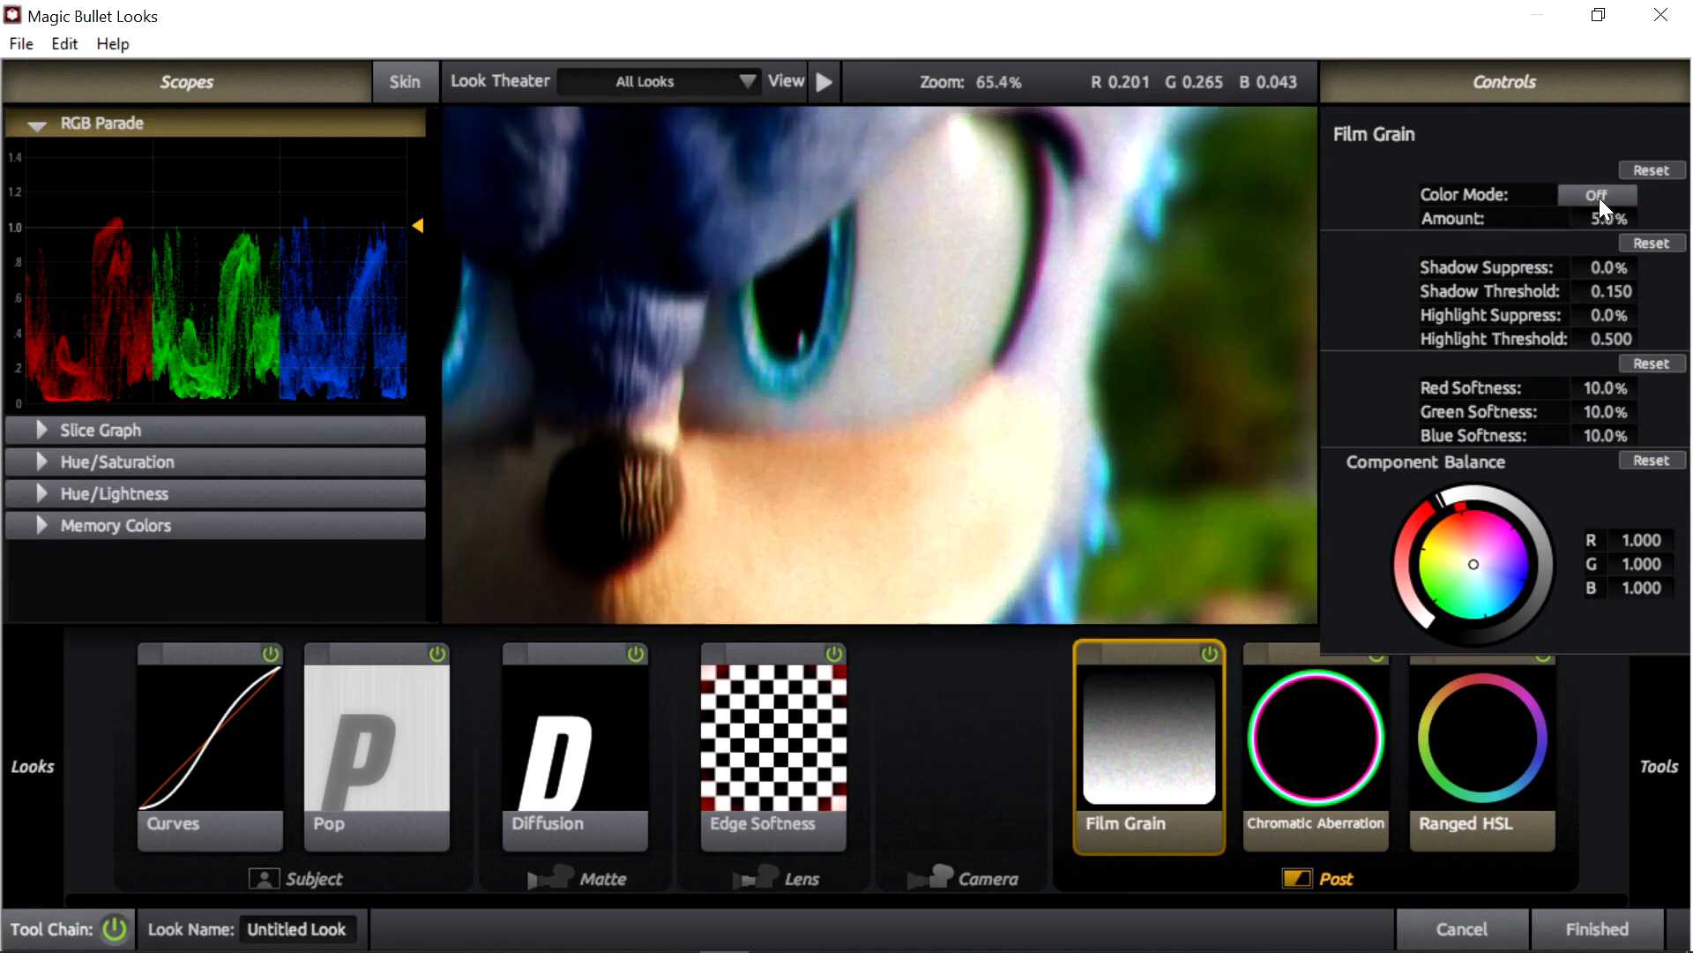
{"action": "scroll", "coordinate": [1181, 454], "scroll_direction": "down", "scroll_amount": 3}
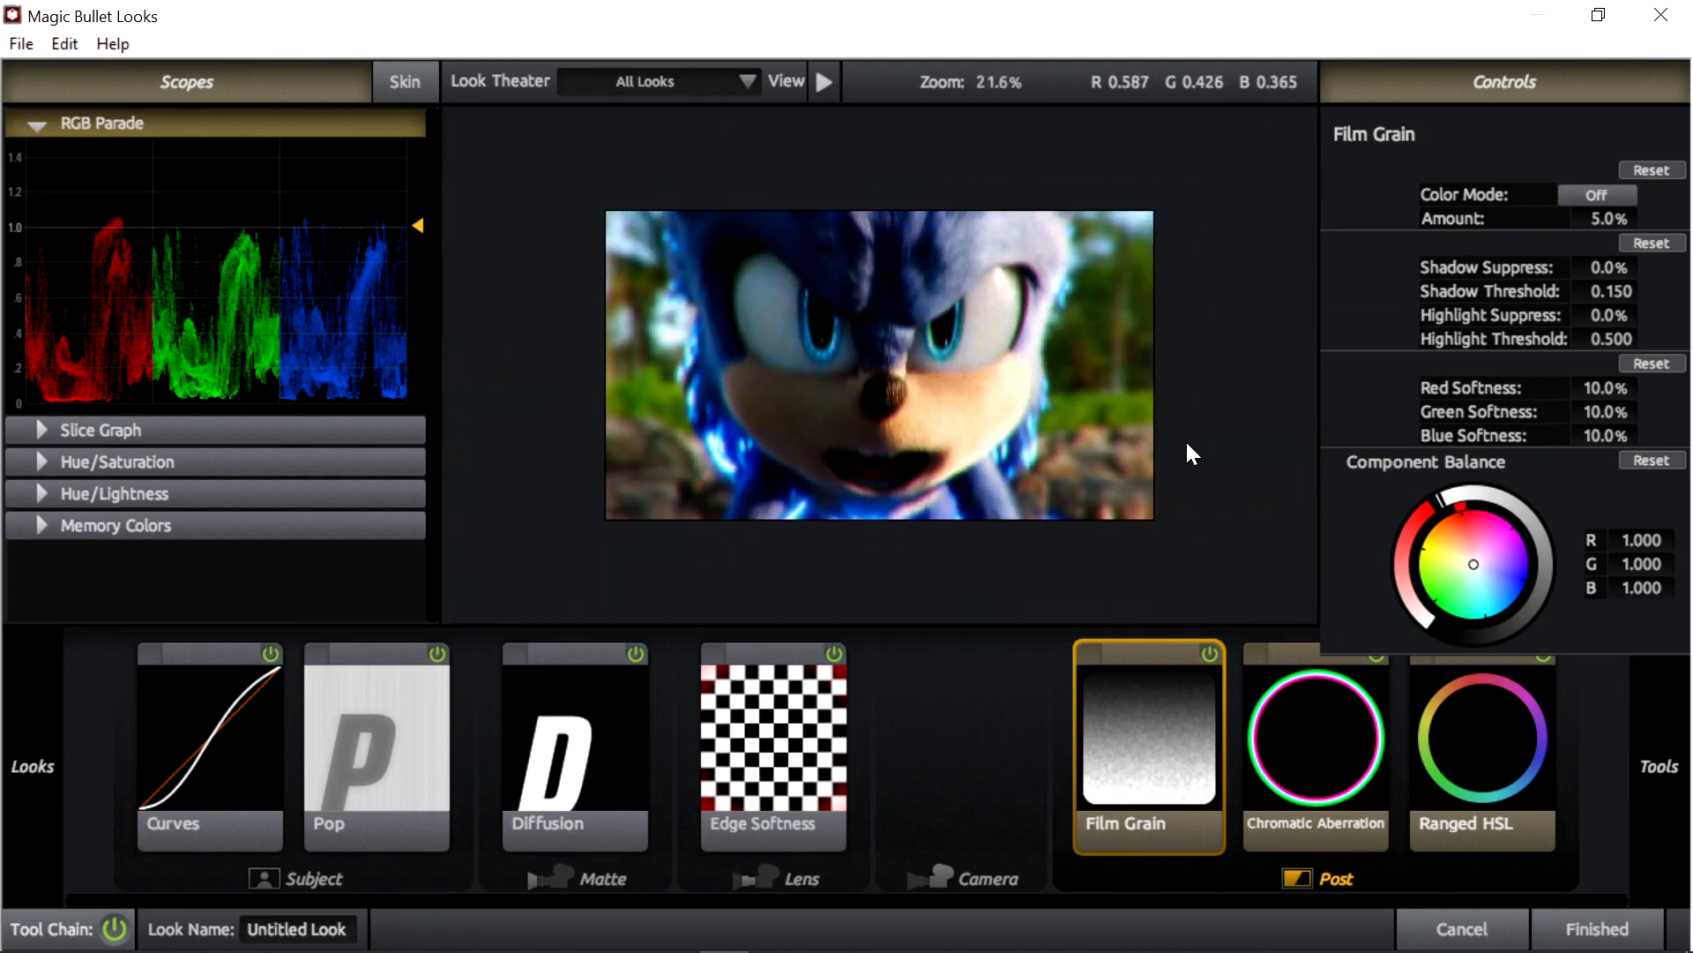
{"action": "scroll", "coordinate": [1074, 352], "scroll_direction": "up", "scroll_amount": 2}
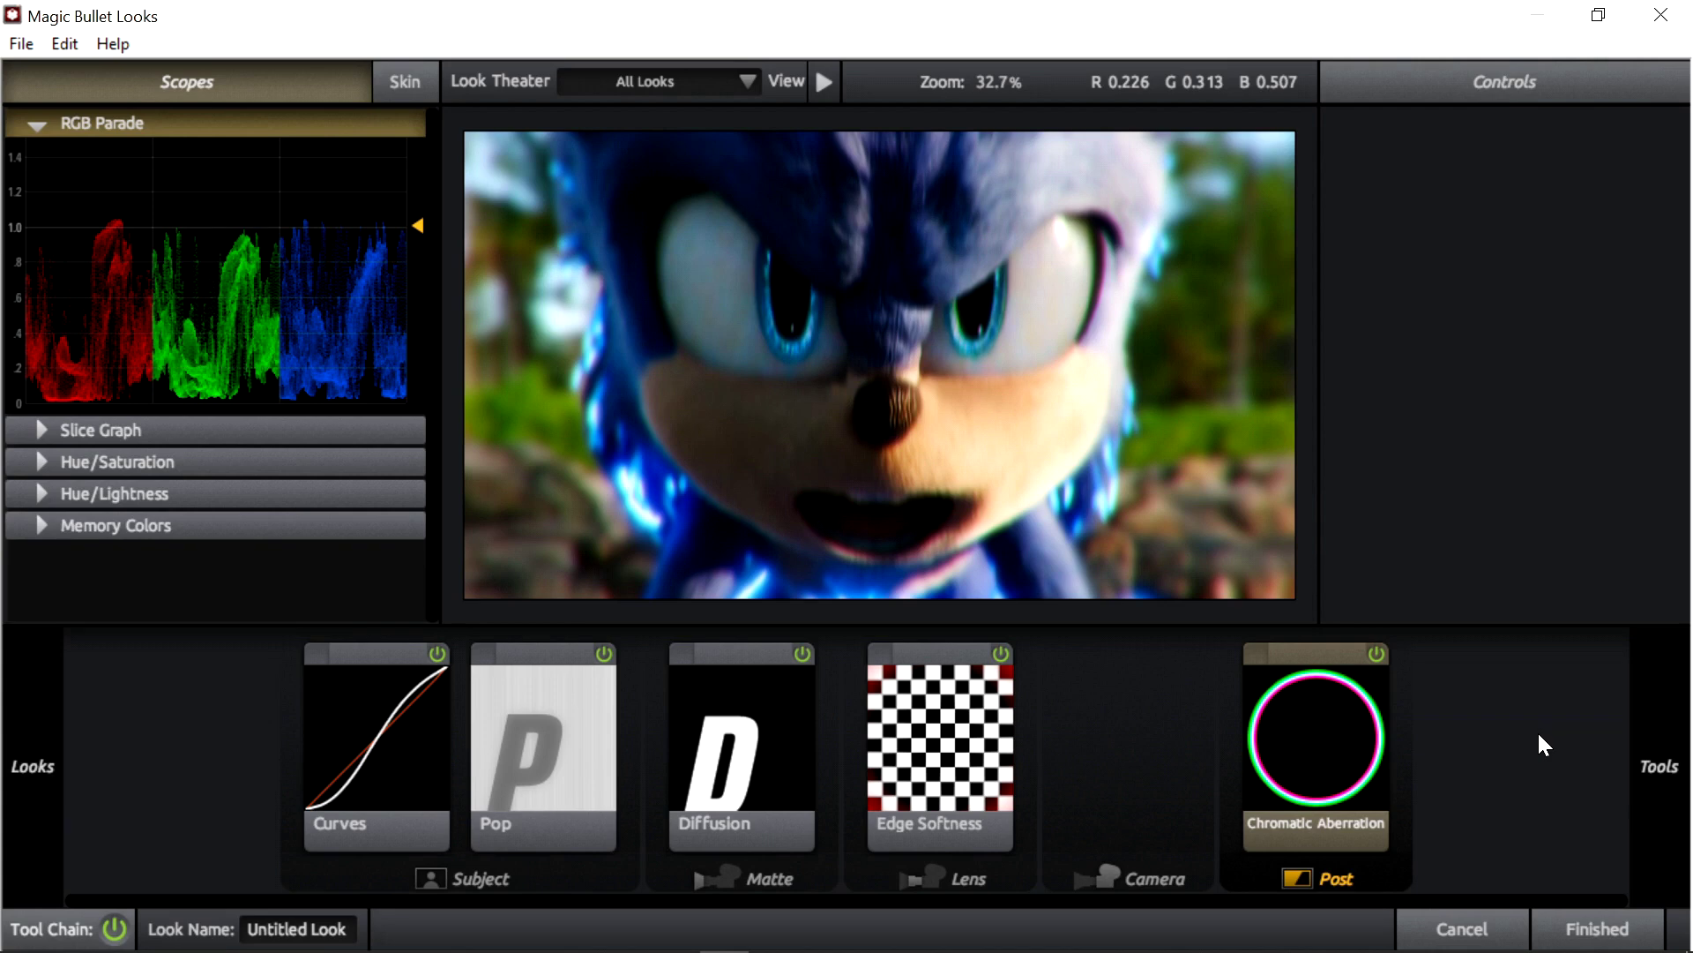
Step: Add a Haze/Flare tool after Edge Softness in the Lens stage, lower its Spillage to 11.0% and compare the image with it off and on
{"action": "mouse_move", "coordinate": [1658, 758]}
{"action": "left_click", "coordinate": [1350, 607]}
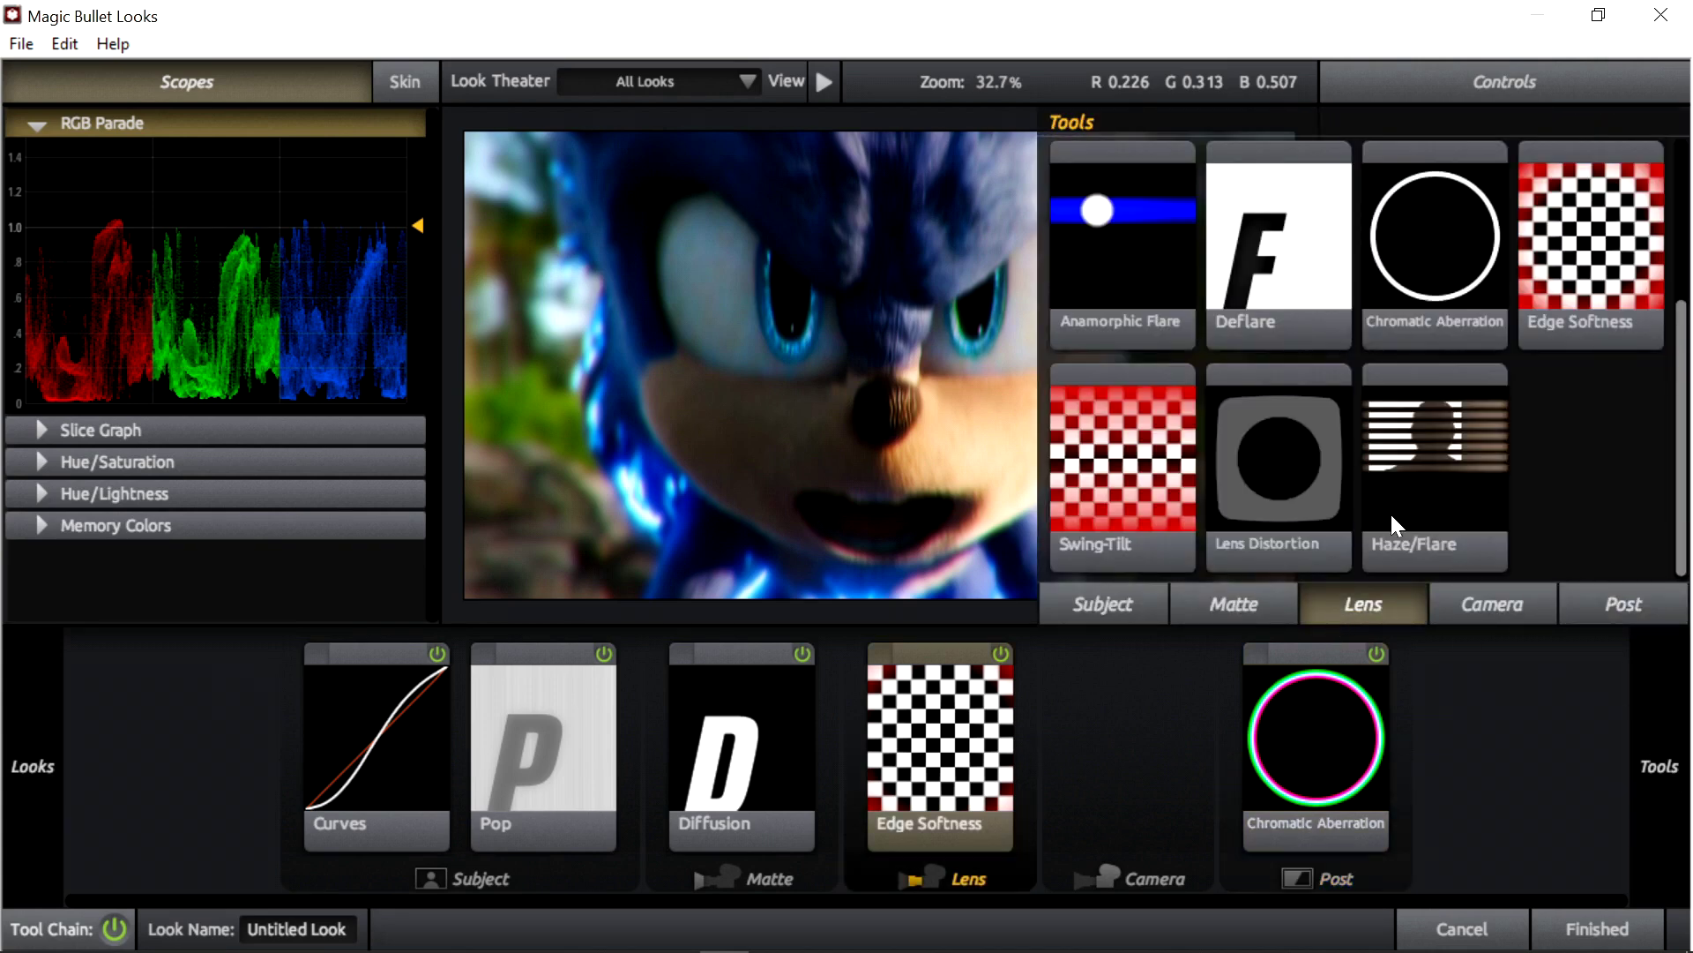
{"action": "left_click_drag", "start_coordinate": [1453, 480], "coordinate": [801, 703]}
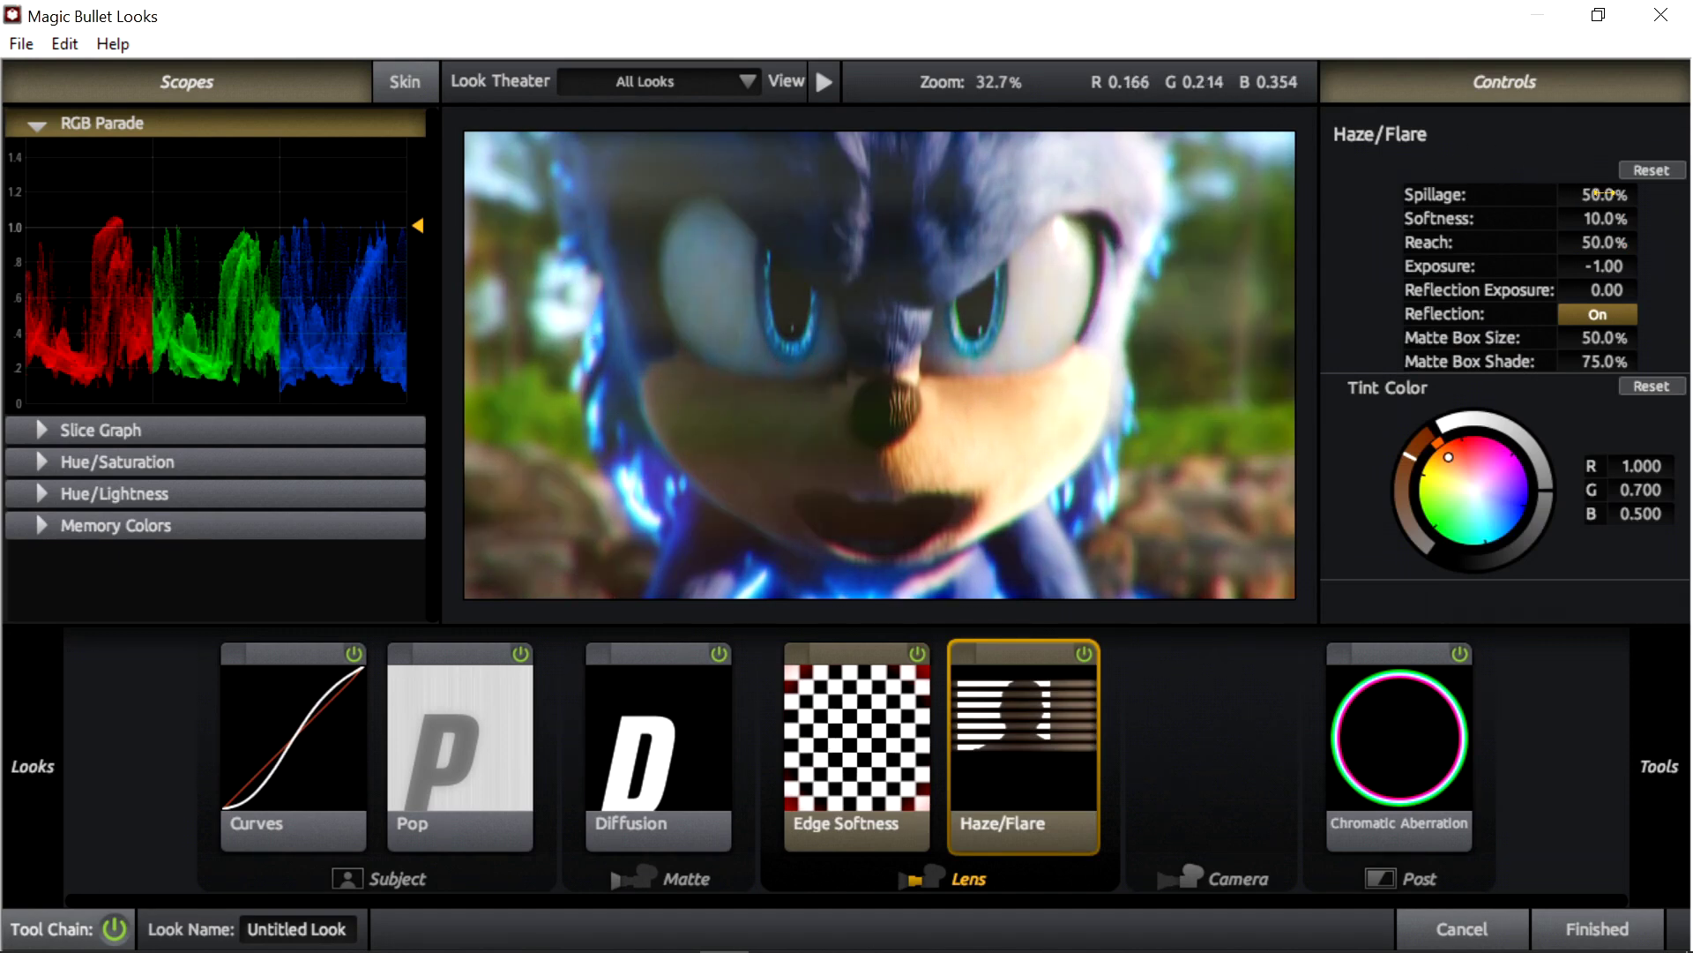
{"action": "left_click_drag", "start_coordinate": [1603, 194], "coordinate": [1577, 194]}
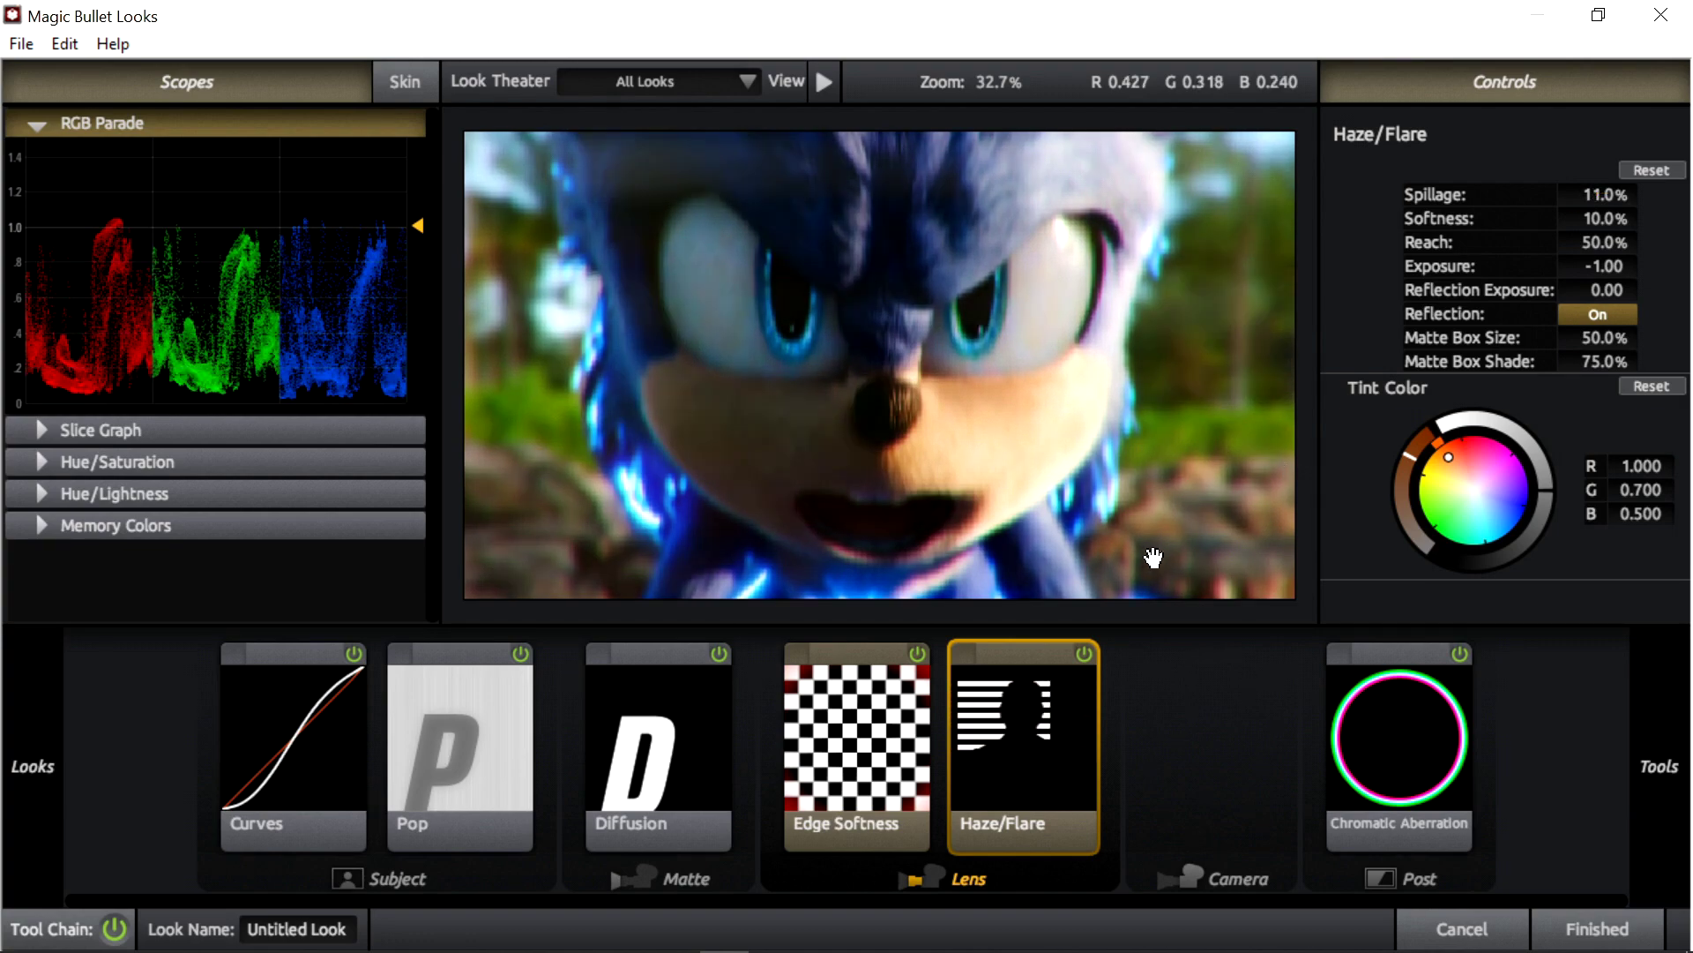
{"action": "left_click", "coordinate": [1085, 653]}
{"action": "left_click", "coordinate": [1085, 654]}
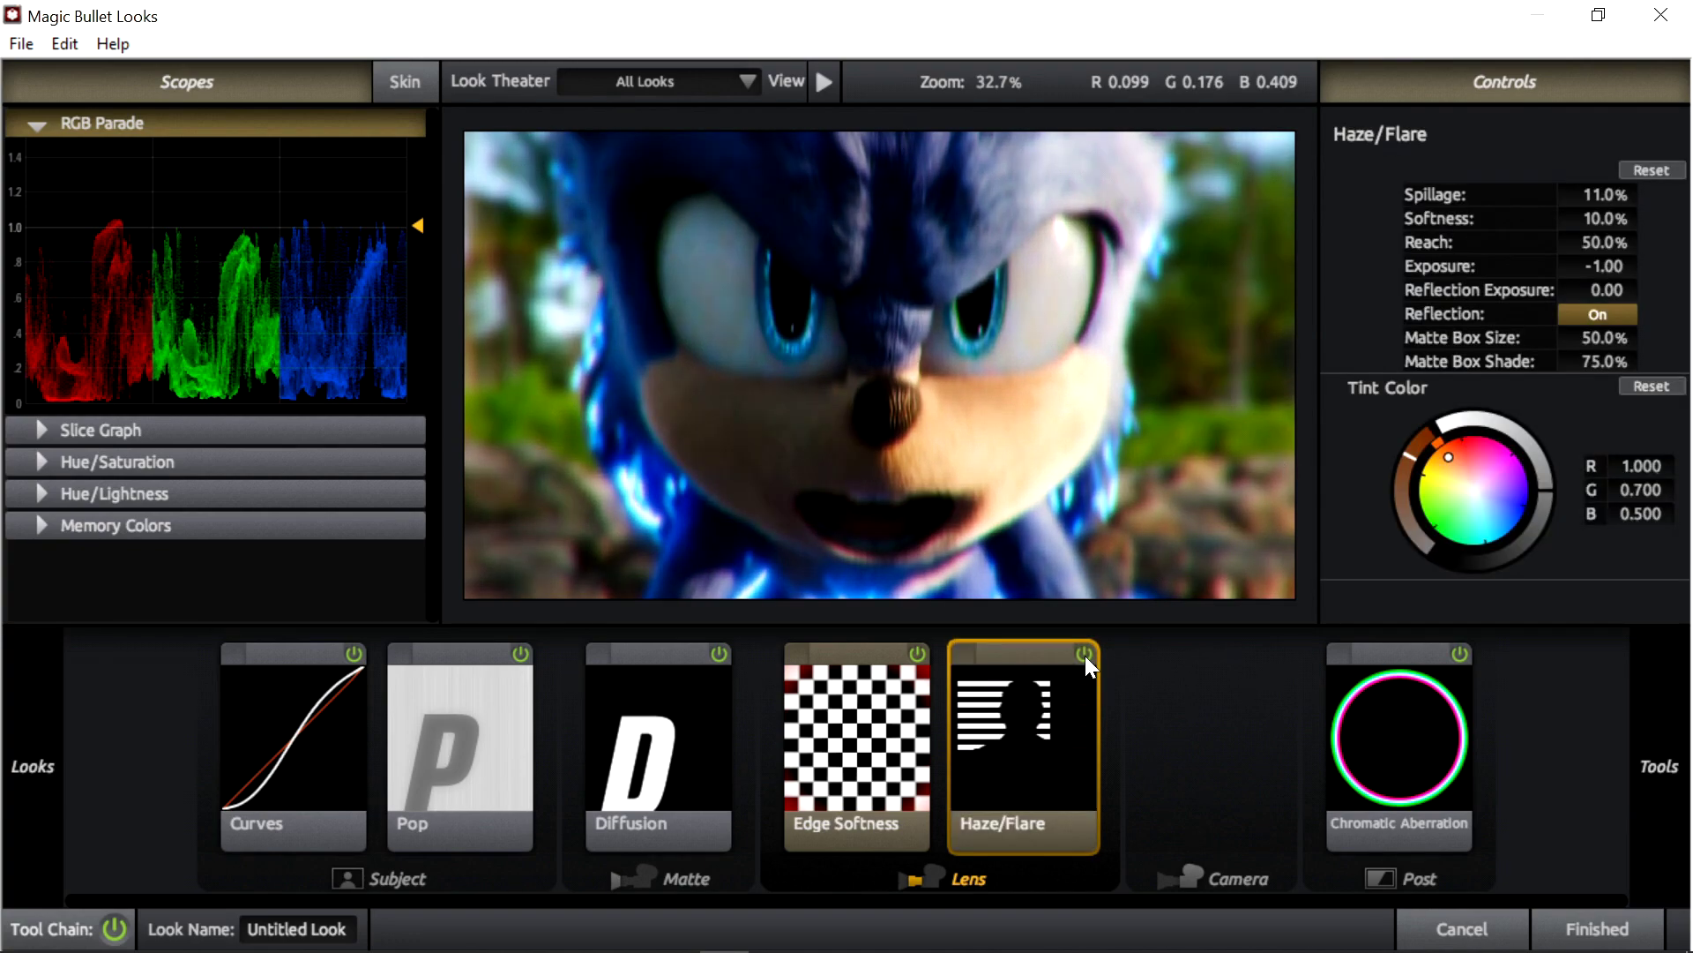